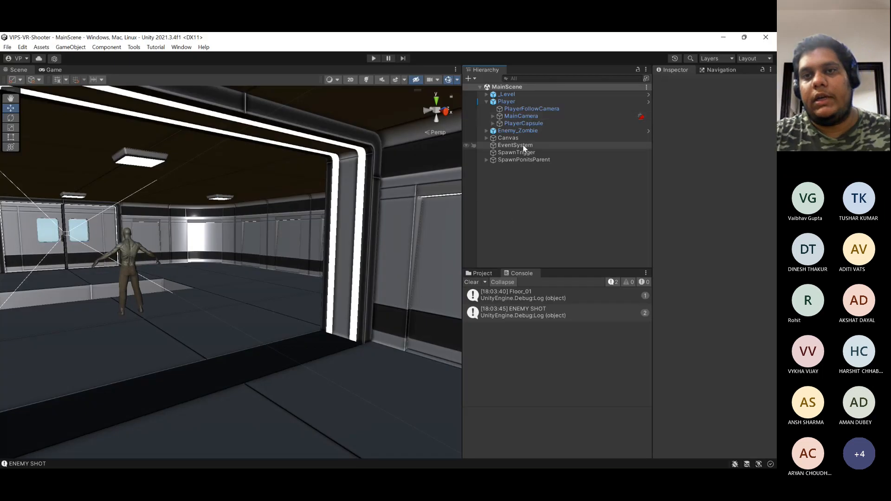
- Deactivate the SpawnTrigger object in the scene
{"action": "left_click", "coordinate": [518, 130]}
{"action": "left_click", "coordinate": [529, 155]}
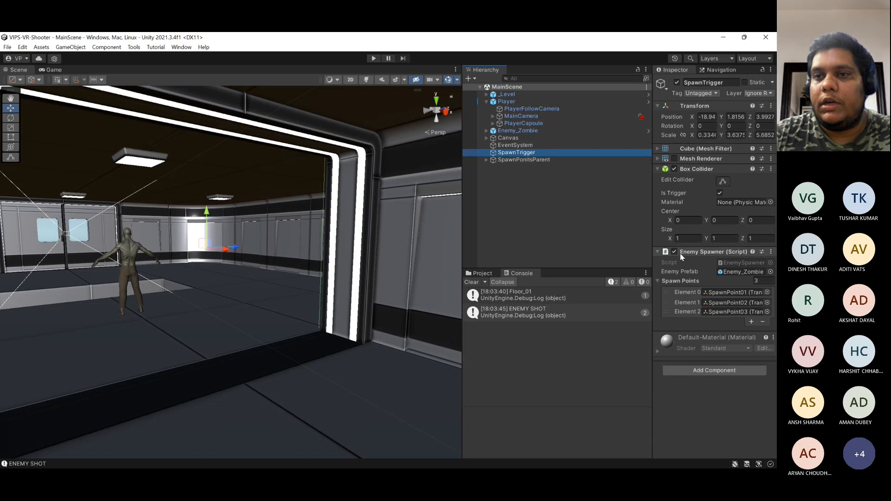
{"action": "left_click", "coordinate": [677, 82]}
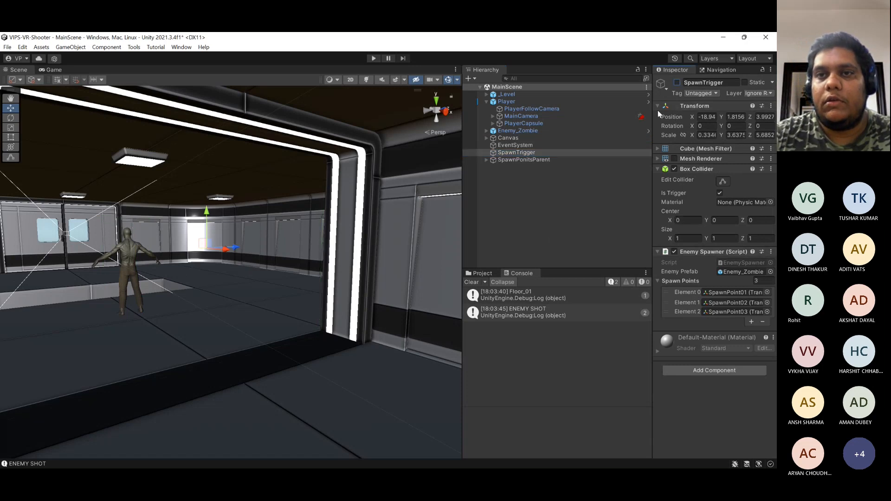
- Check the Enemy_Zombie instance for prefab overrides and clear the selection
{"action": "left_click", "coordinate": [528, 131]}
{"action": "left_click", "coordinate": [761, 103]}
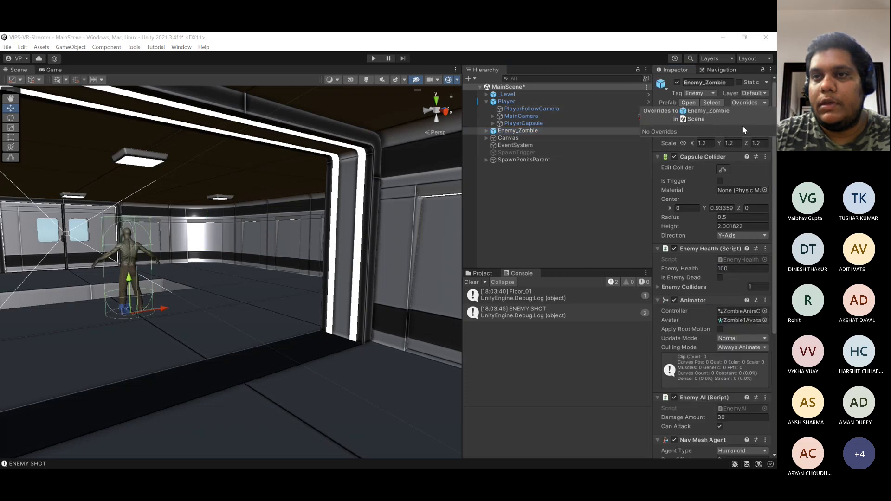
{"action": "left_click", "coordinate": [613, 180]}
{"action": "left_click", "coordinate": [613, 180]}
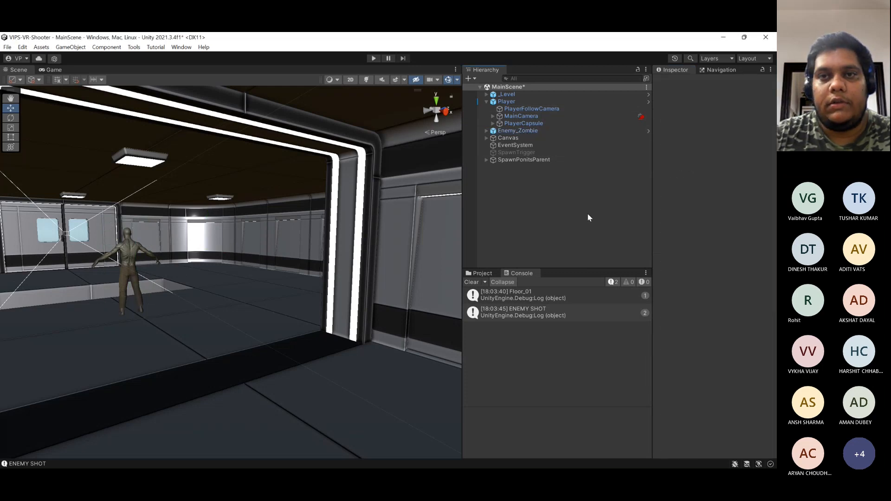
- Examine the area covered by Enemy_Zombie's capsule collider, toggling the collider for comparison
{"action": "double_click", "coordinate": [533, 131]}
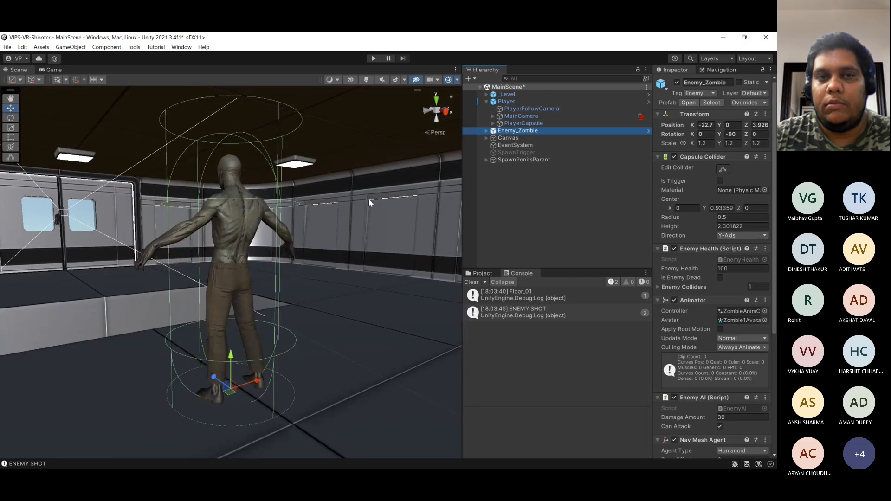
{"action": "left_click_drag", "start_coordinate": [314, 190], "coordinate": [307, 214], "text": "alt"}
{"action": "scroll", "coordinate": [300, 235], "scroll_direction": "up", "scroll_amount": 5}
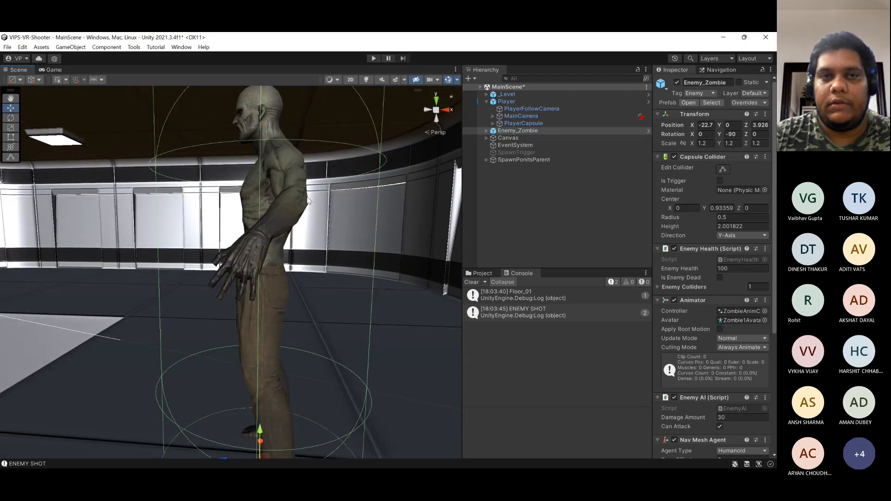
{"action": "scroll", "coordinate": [300, 234], "scroll_direction": "down", "scroll_amount": 5}
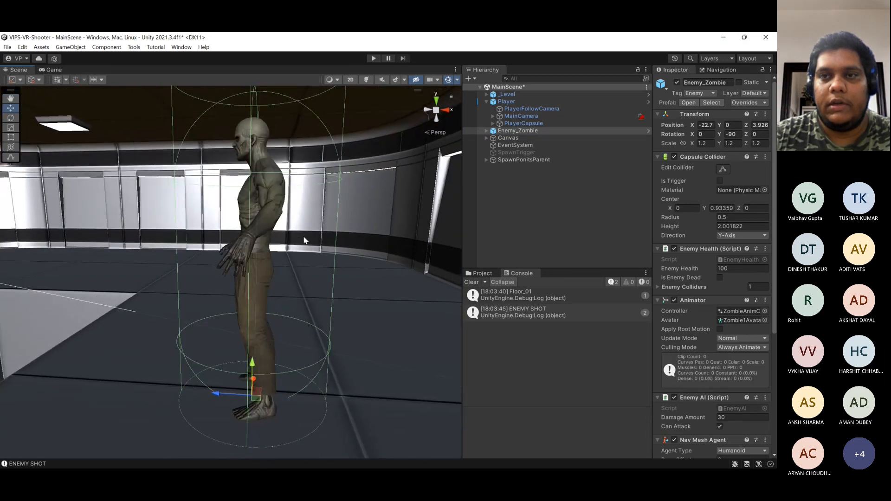
{"action": "left_click", "coordinate": [674, 157]}
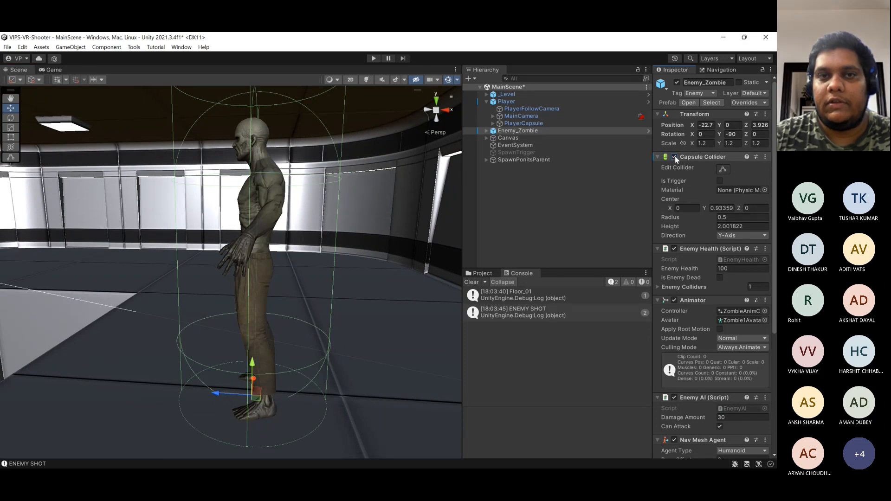
{"action": "left_click_drag", "start_coordinate": [267, 259], "coordinate": [304, 212], "text": "alt"}
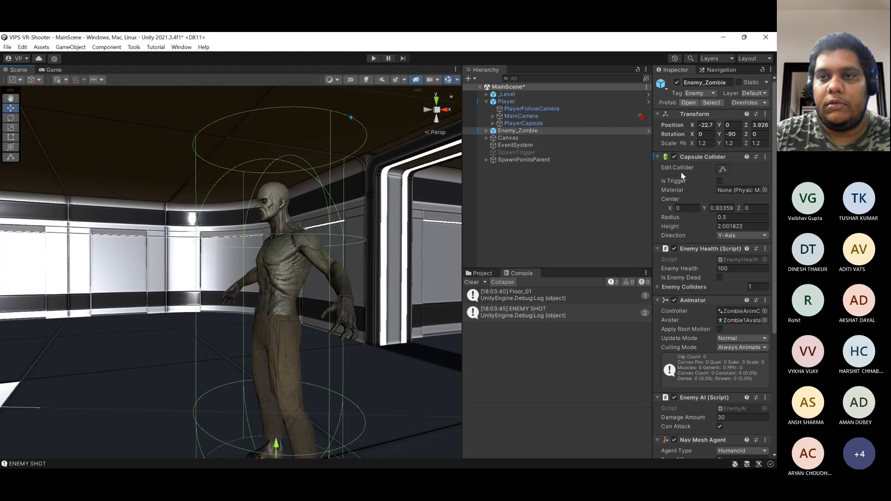
- Lower the top of Enemy_Zombie's capsule collider to the neck, giving a height of about 1.63 and centre Y of about 0.745
{"action": "left_click", "coordinate": [723, 169]}
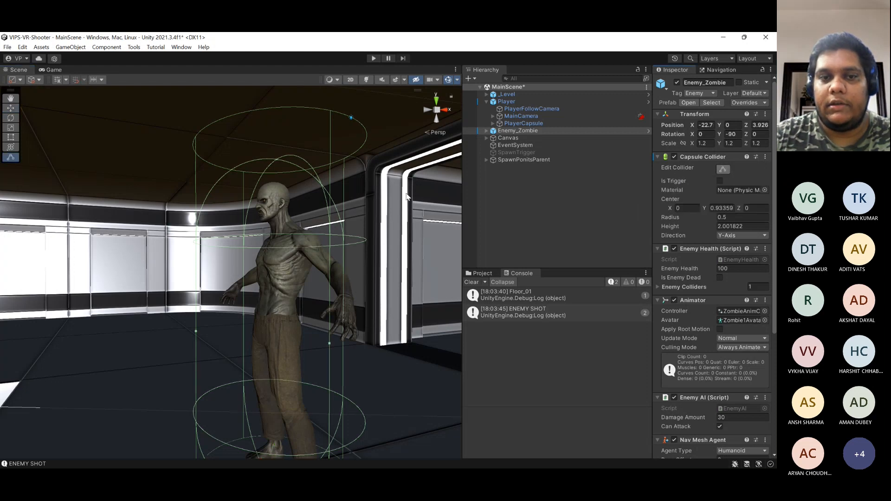
{"action": "right_click_drag", "start_coordinate": [319, 266], "coordinate": [298, 286]}
{"action": "key", "text": "w"}
{"action": "key", "text": "s"}
{"action": "right_click_drag", "start_coordinate": [369, 258], "coordinate": [347, 216]}
{"action": "left_click_drag", "start_coordinate": [336, 212], "coordinate": [344, 322]}
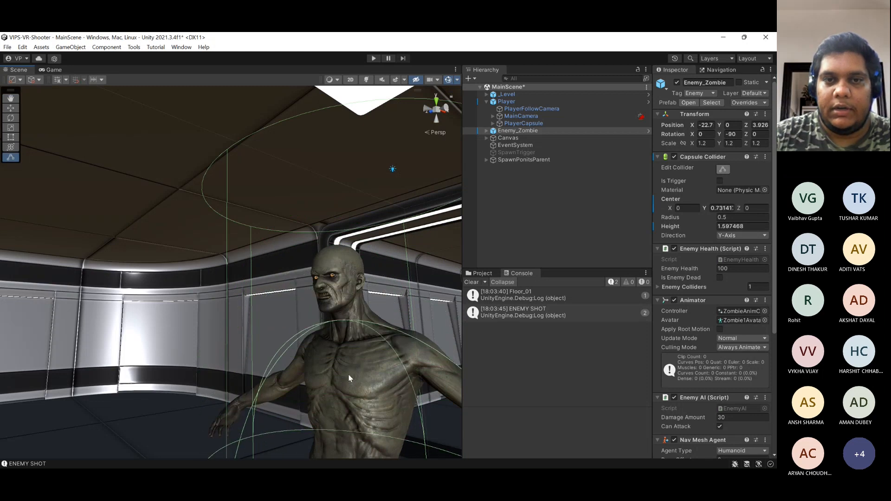
{"action": "right_click_drag", "start_coordinate": [336, 357], "coordinate": [361, 313]}
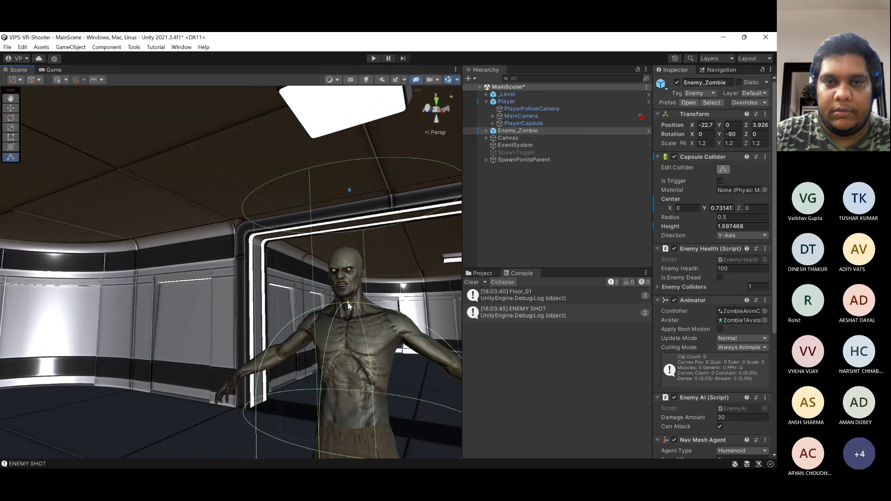
{"action": "left_click_drag", "start_coordinate": [348, 306], "coordinate": [350, 300]}
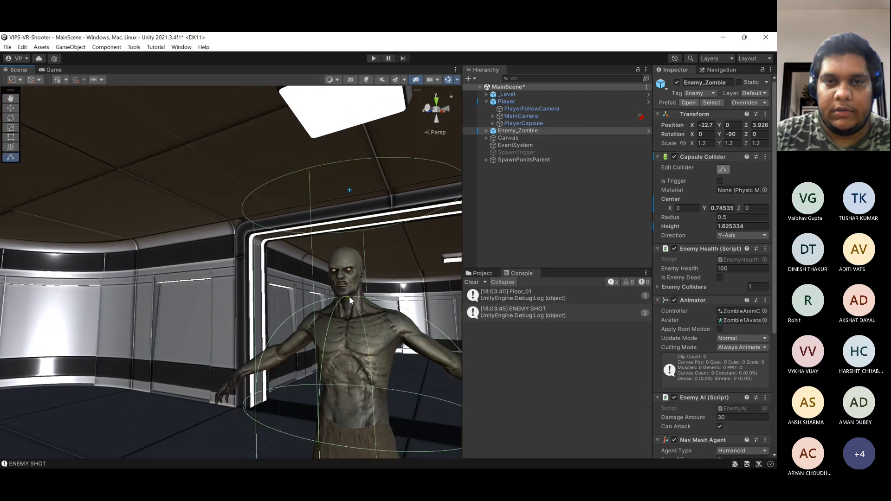
- Narrow Enemy_Zombie's capsule collider around the torso to a radius of about 0.27 and finish editing the collider
{"action": "right_click_drag", "start_coordinate": [339, 329], "coordinate": [391, 308]}
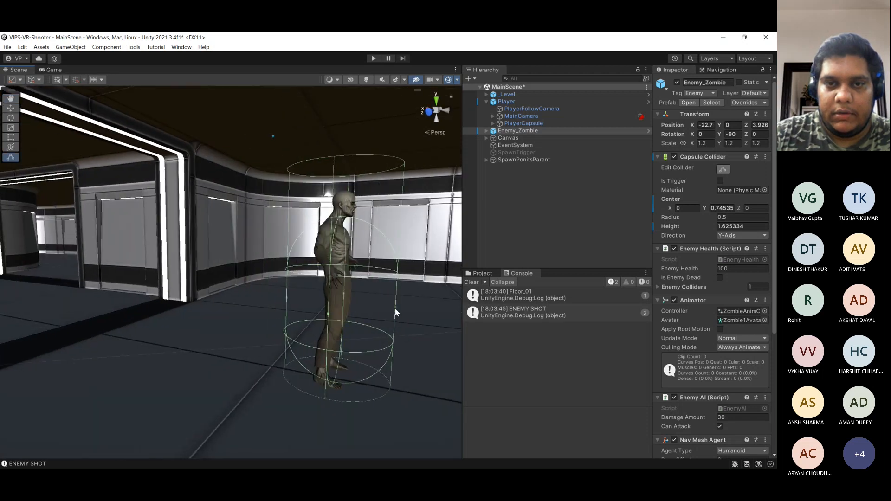
{"action": "left_click_drag", "start_coordinate": [396, 310], "coordinate": [367, 306]}
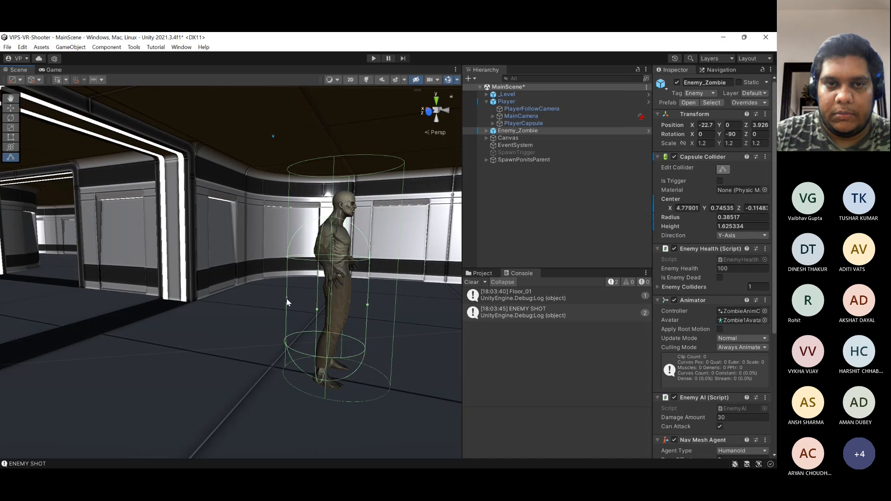
{"action": "left_click_drag", "start_coordinate": [287, 299], "coordinate": [308, 303]}
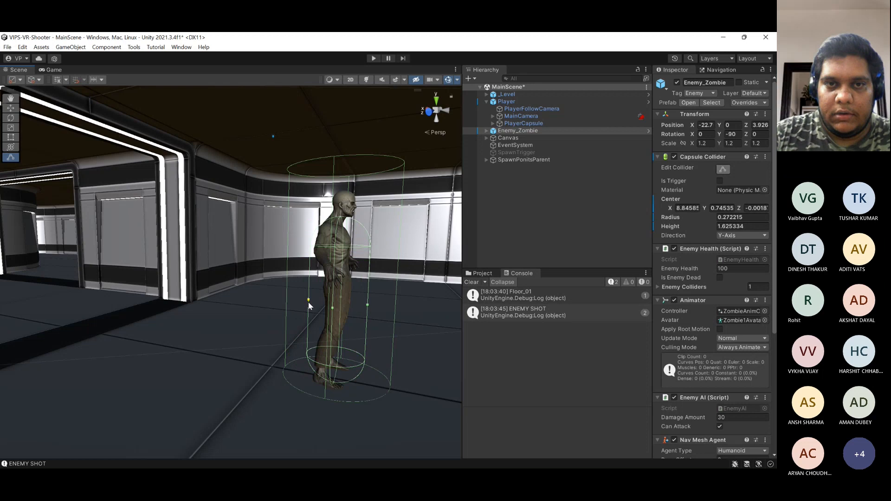
{"action": "left_click", "coordinate": [446, 112]}
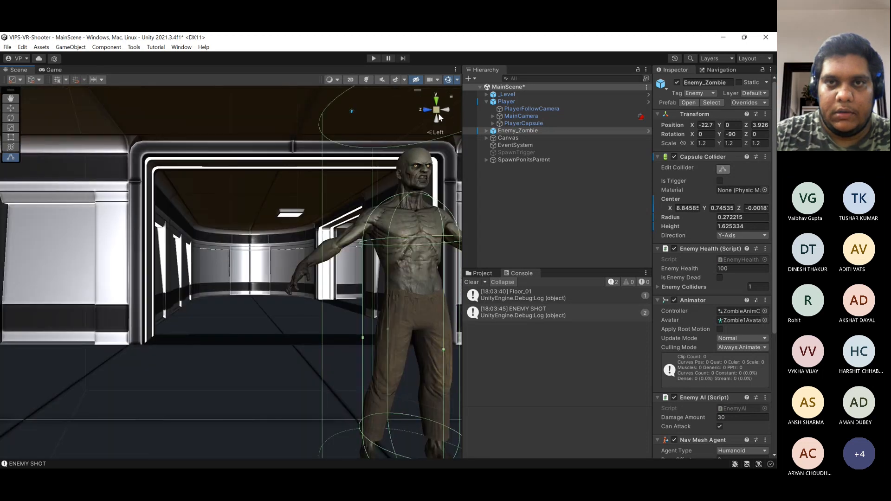
{"action": "left_click", "coordinate": [445, 111]}
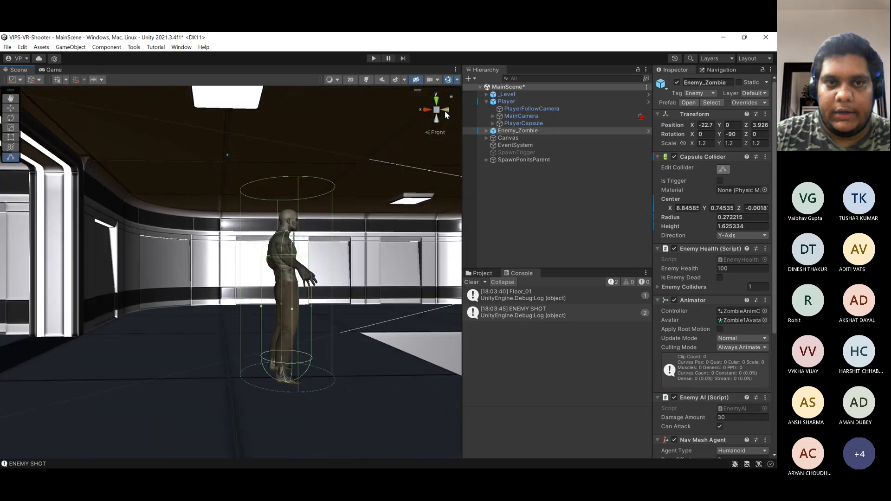
{"action": "left_click", "coordinate": [444, 111]}
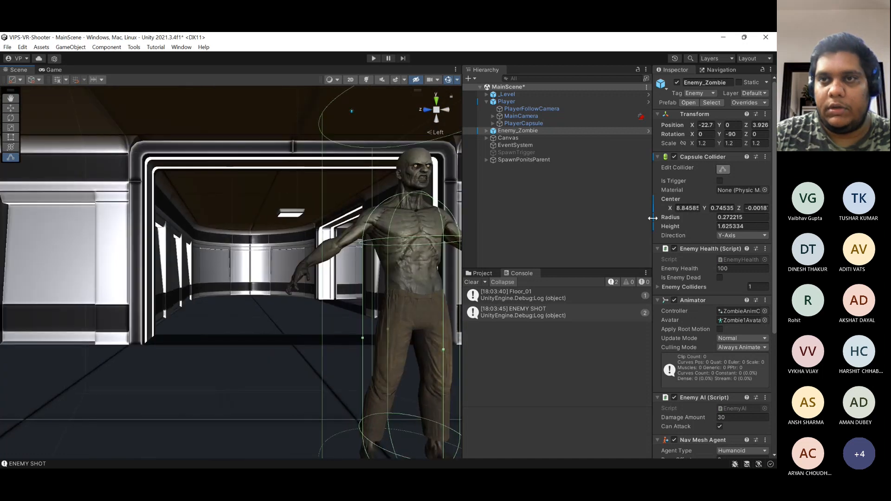
{"action": "left_click", "coordinate": [723, 170]}
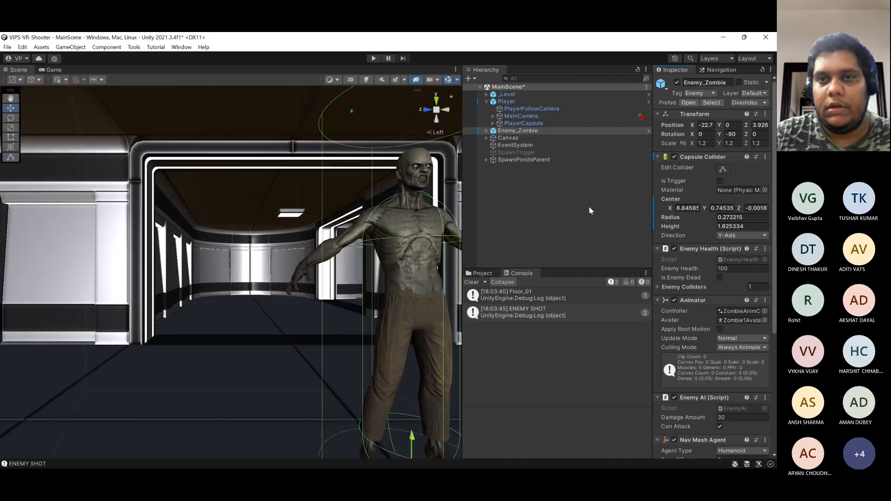
- Add a 3D sphere as a child of Enemy_Zombie and name it HeadCollider
{"action": "left_click", "coordinate": [485, 131]}
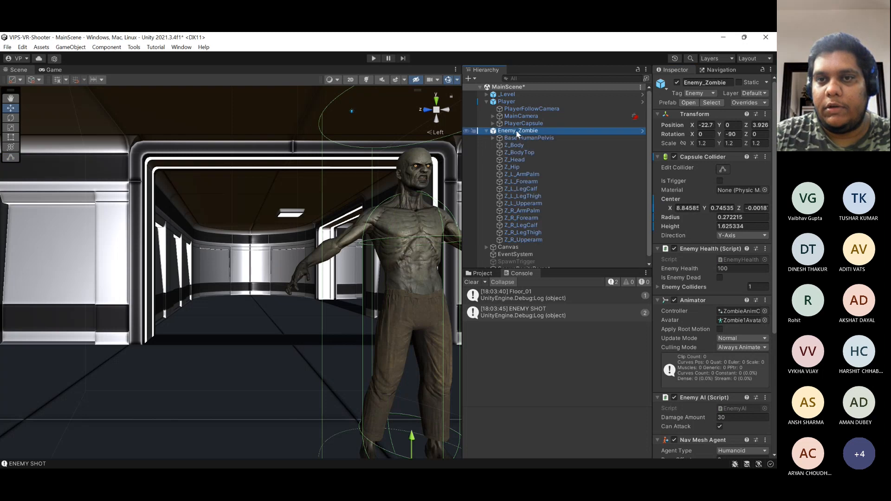
{"action": "right_click", "coordinate": [517, 133]}
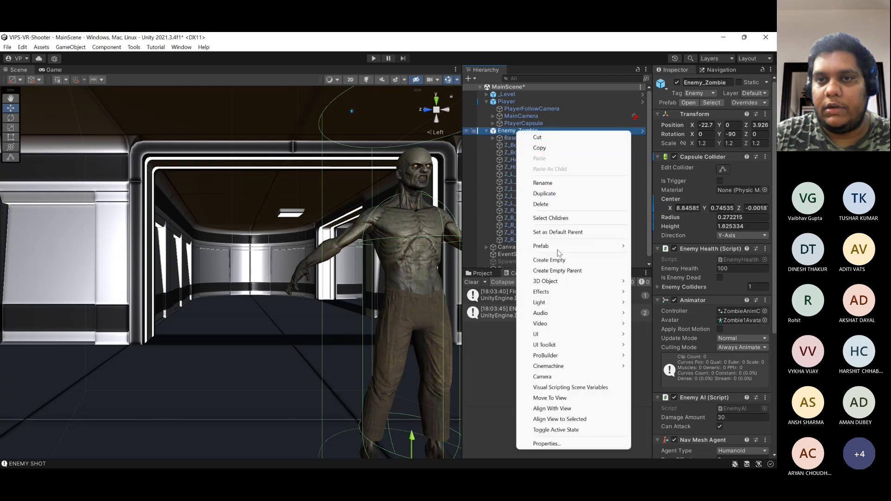
{"action": "mouse_move", "coordinate": [569, 283]}
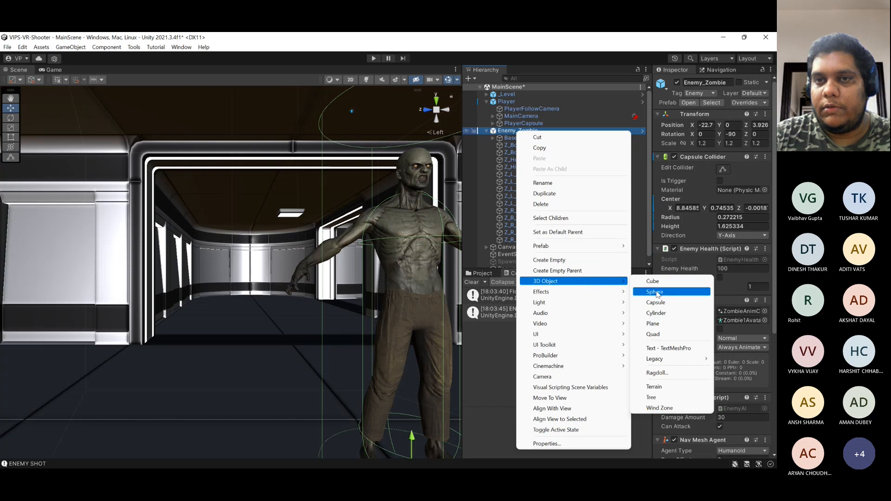
{"action": "left_click", "coordinate": [655, 291]}
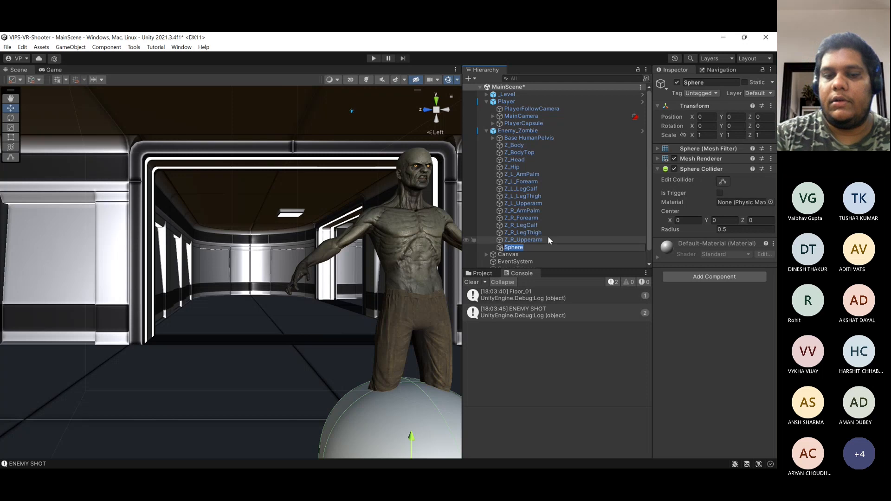
{"action": "type", "text": "Hea"}
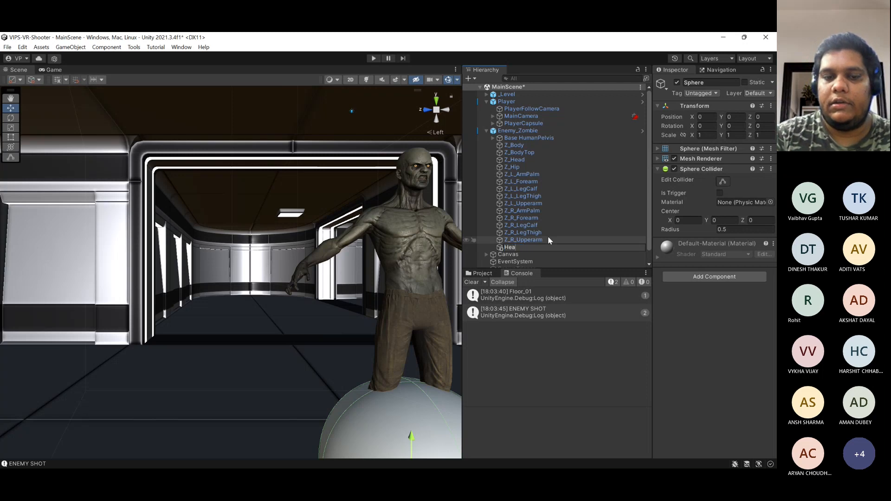
{"action": "type", "text": "dCol"}
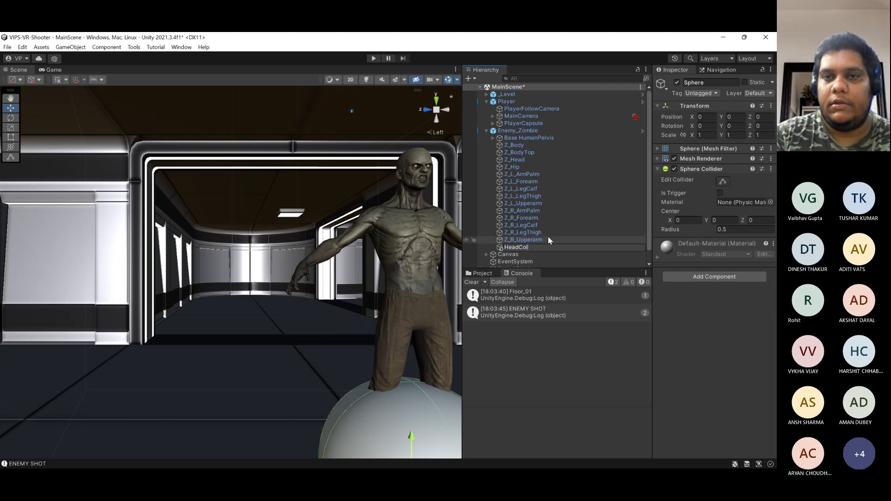
{"action": "type", "text": "lider"}
{"action": "key", "text": "Return"}
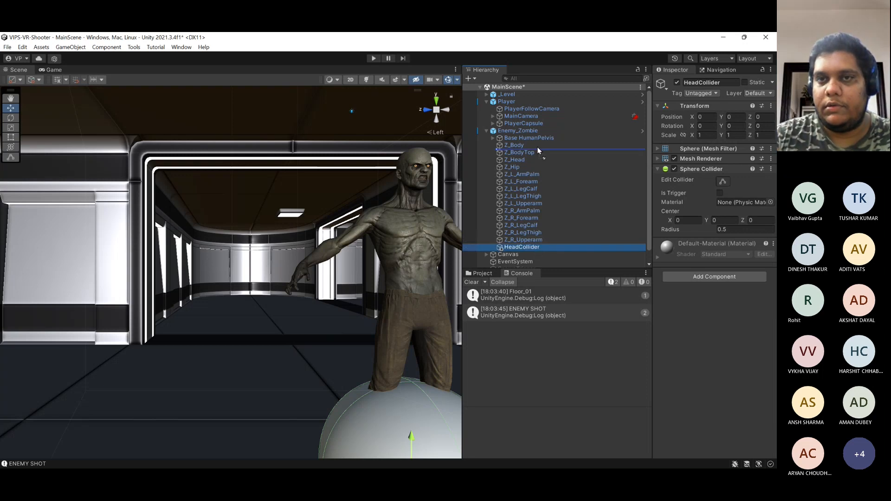
- Try to move HeadCollider above Enemy_Zombie's other children, opening the prefab and returning to the scene
{"action": "left_click_drag", "start_coordinate": [538, 151], "coordinate": [533, 133]}
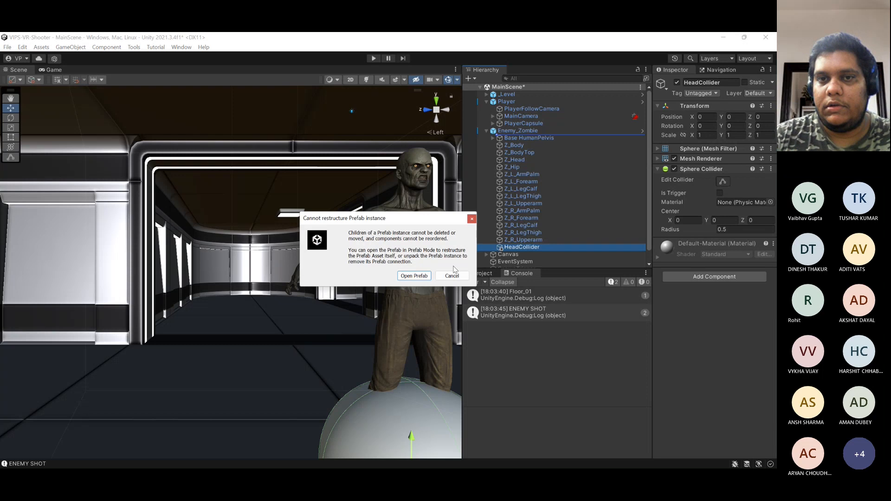
{"action": "left_click", "coordinate": [416, 276]}
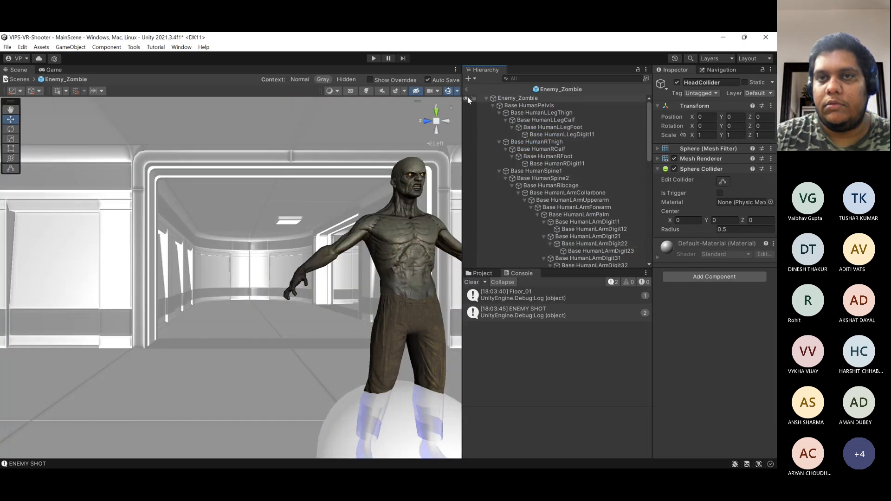
{"action": "left_click", "coordinate": [467, 87]}
- Unpack the Enemy_Zombie prefab instance completely and move HeadCollider above Base HumanPelvis as its first child
{"action": "right_click", "coordinate": [509, 133]}
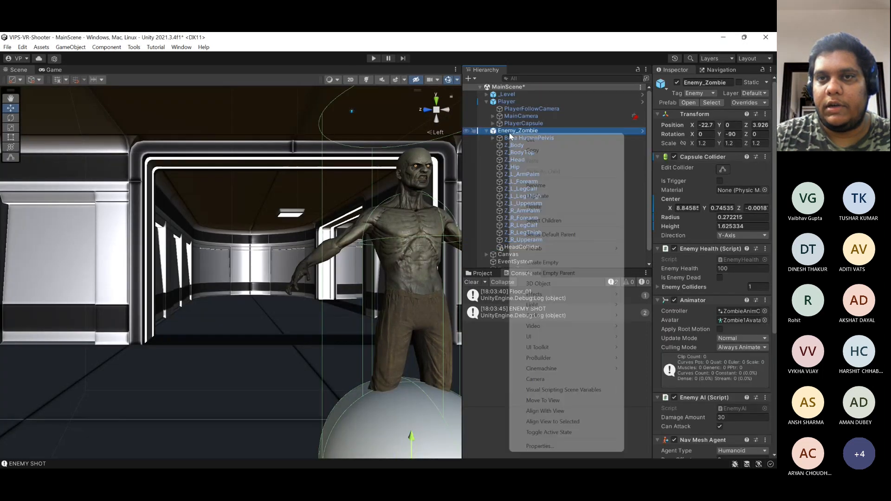
{"action": "mouse_move", "coordinate": [580, 249]}
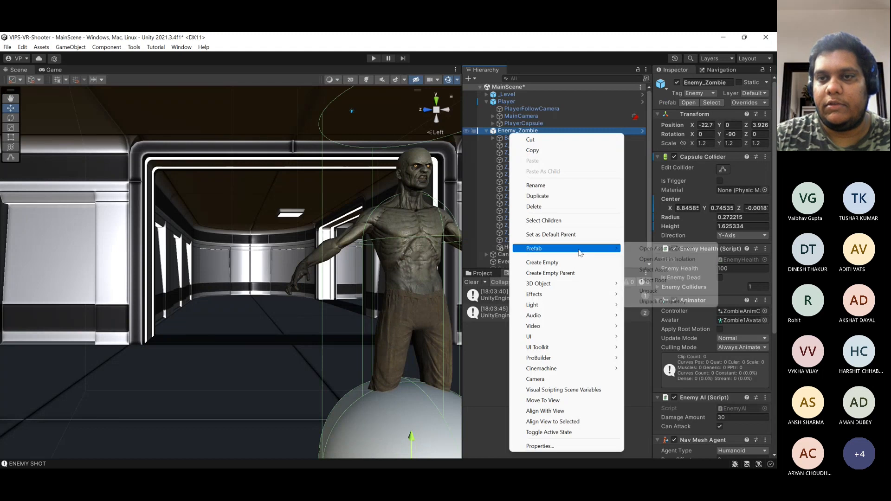
{"action": "left_click", "coordinate": [663, 301]}
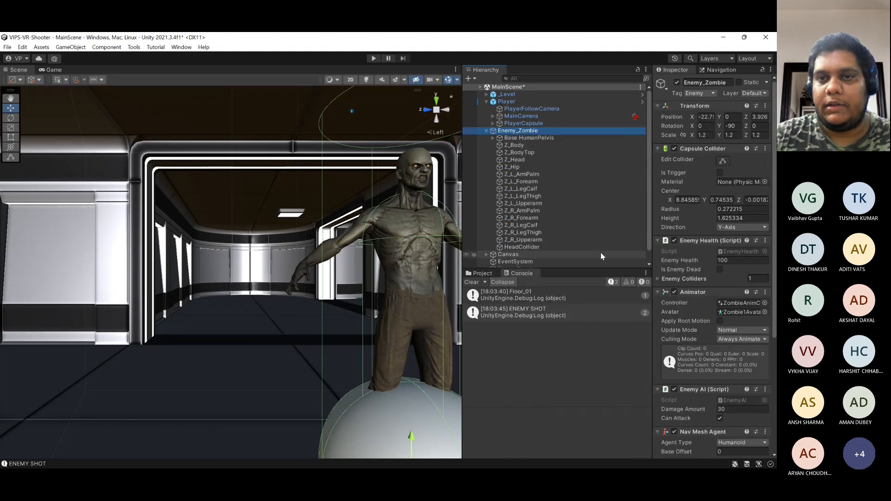
{"action": "left_click_drag", "start_coordinate": [537, 247], "coordinate": [556, 146]}
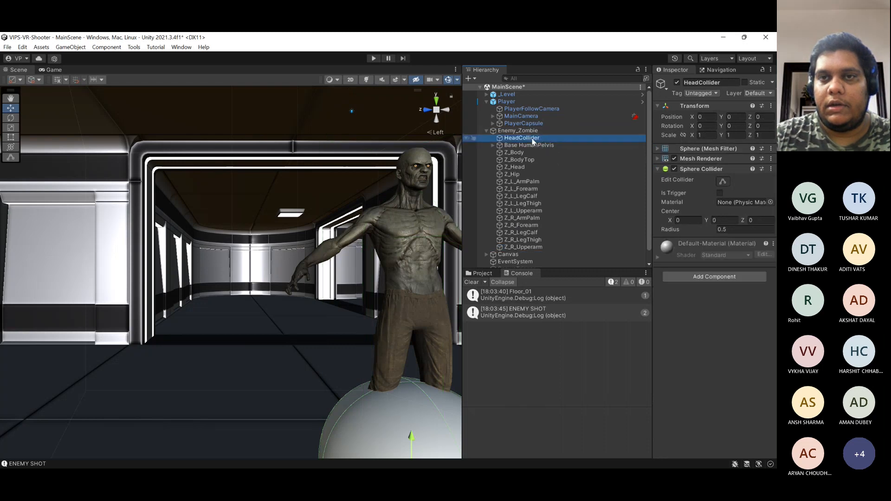
- Raise the HeadCollider sphere from the zombie's feet to its upper body, at a Y position of about 1.456
{"action": "double_click", "coordinate": [533, 138]}
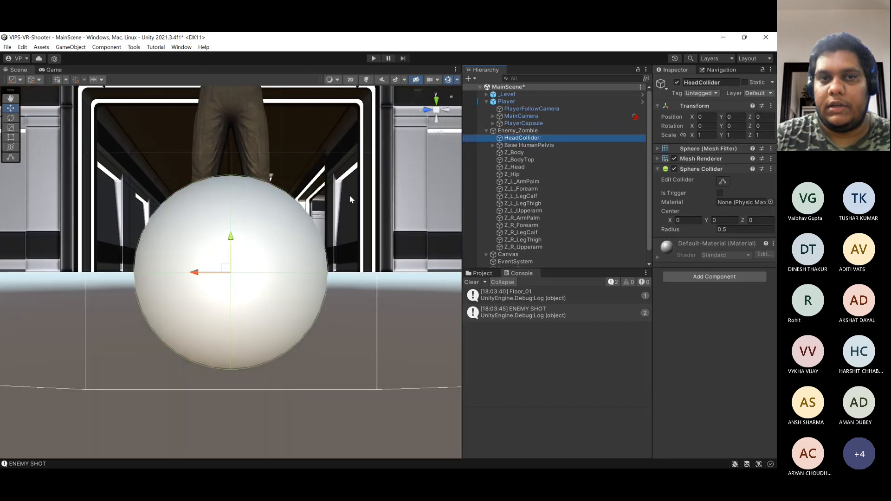
{"action": "scroll", "coordinate": [280, 211], "scroll_direction": "up", "scroll_amount": 3}
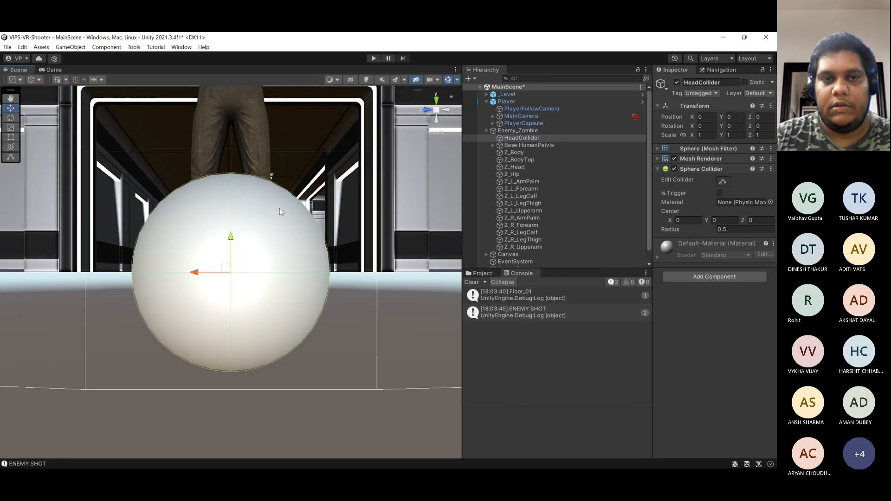
{"action": "key", "text": "s"}
{"action": "right_click_drag", "start_coordinate": [280, 210], "coordinate": [277, 263]}
{"action": "key", "text": "w"}
{"action": "key", "text": "s"}
{"action": "left_click_drag", "start_coordinate": [247, 262], "coordinate": [248, 120]}
{"action": "right_click_drag", "start_coordinate": [260, 261], "coordinate": [299, 228]}
{"action": "key", "text": "a"}
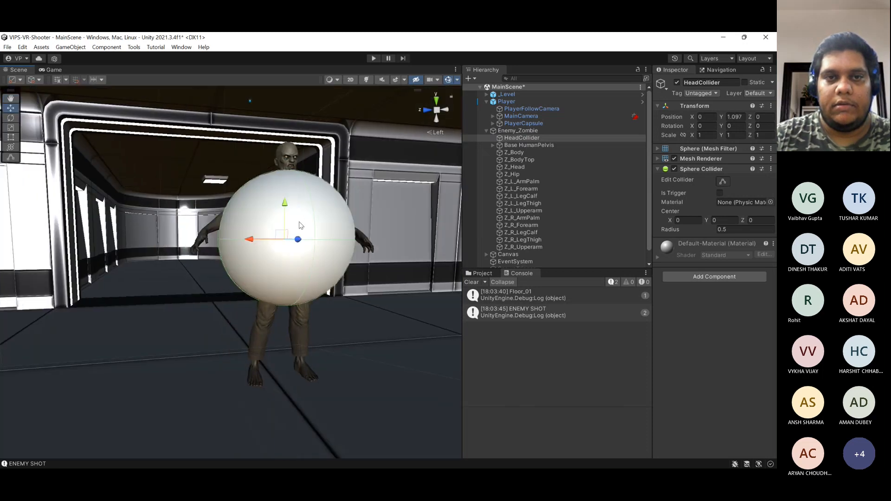
{"action": "left_click_drag", "start_coordinate": [290, 204], "coordinate": [292, 154]}
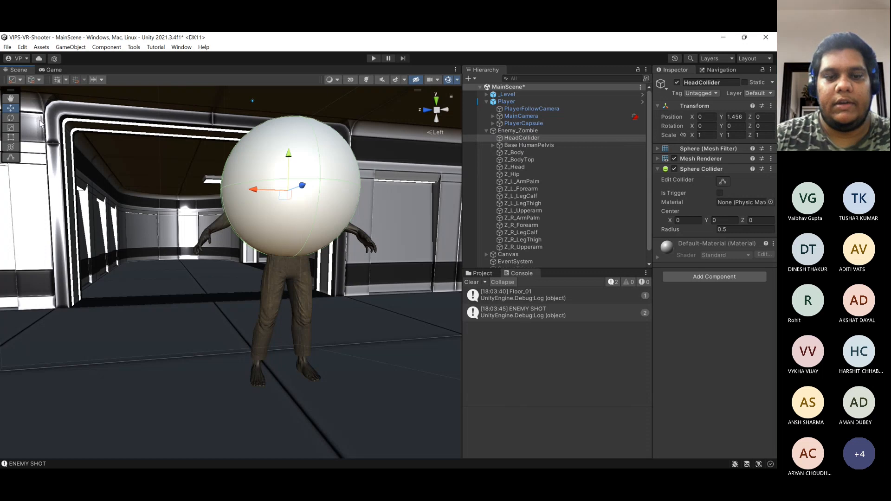
- Scale HeadCollider down uniformly to about 0.36 and raise it over the zombie's head to a Y position of about 1.663
{"action": "key", "text": "r"}
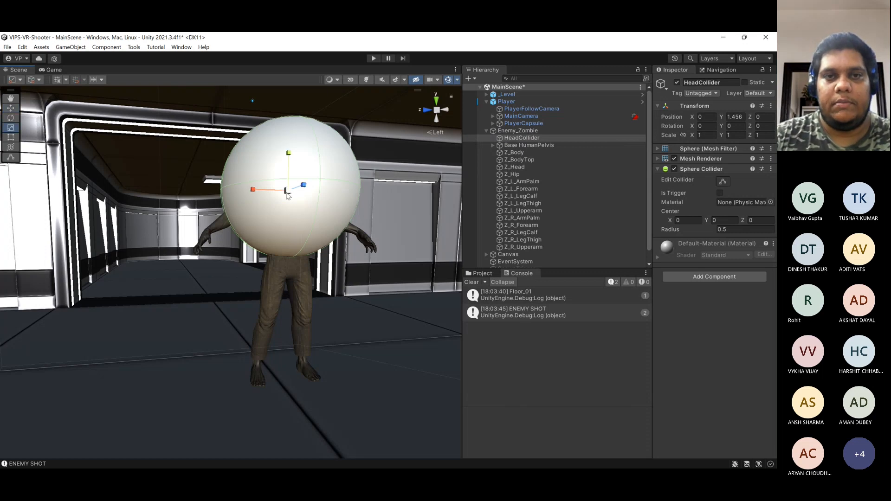
{"action": "left_click_drag", "start_coordinate": [287, 192], "coordinate": [259, 199]}
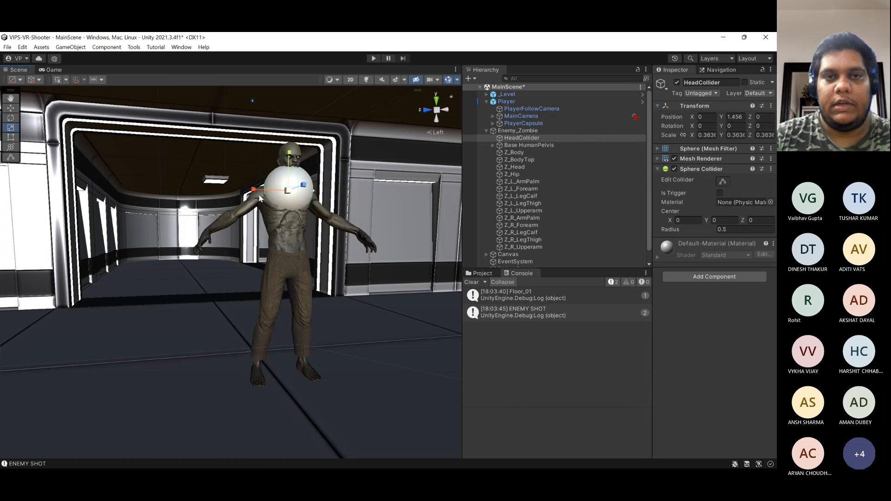
{"action": "key", "text": "w"}
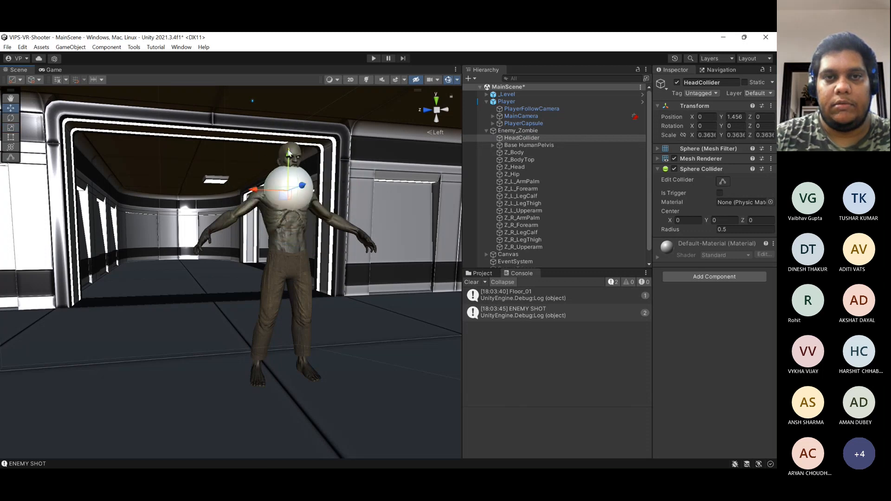
{"action": "left_click_drag", "start_coordinate": [288, 153], "coordinate": [289, 123]}
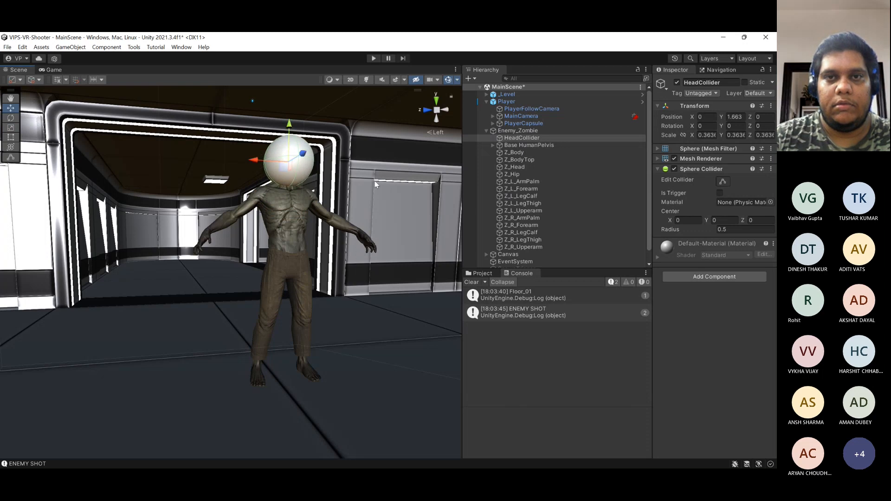
- Turn off HeadCollider's Mesh Renderer and compare the collider outline with the zombie's head from behind and from the front
{"action": "left_click", "coordinate": [426, 112]}
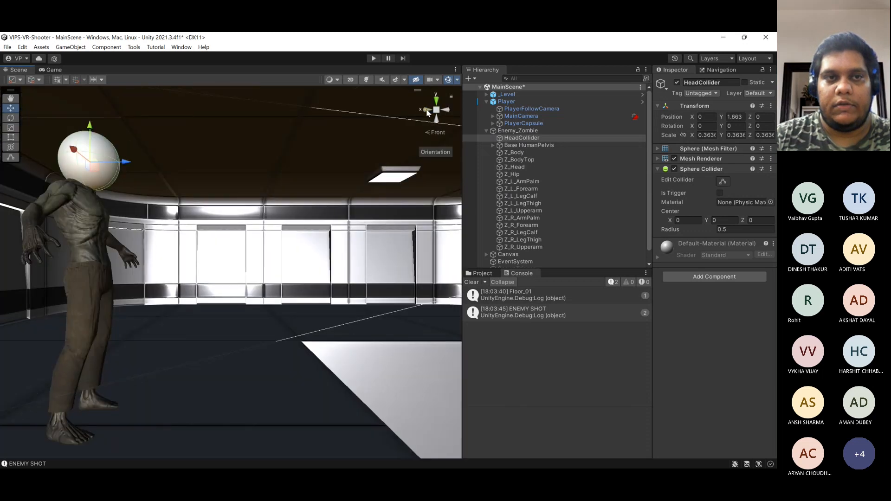
{"action": "left_click", "coordinate": [426, 111]}
{"action": "left_click", "coordinate": [426, 111]}
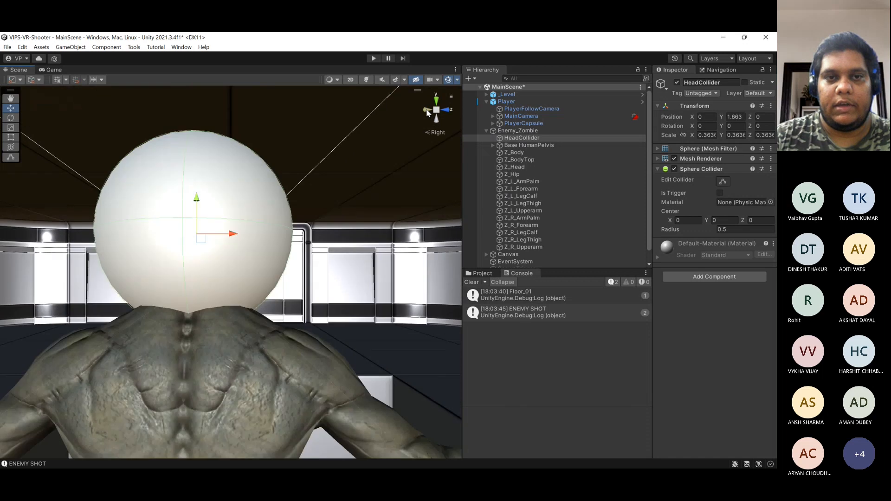
{"action": "left_click", "coordinate": [426, 111]}
{"action": "left_click", "coordinate": [426, 112]}
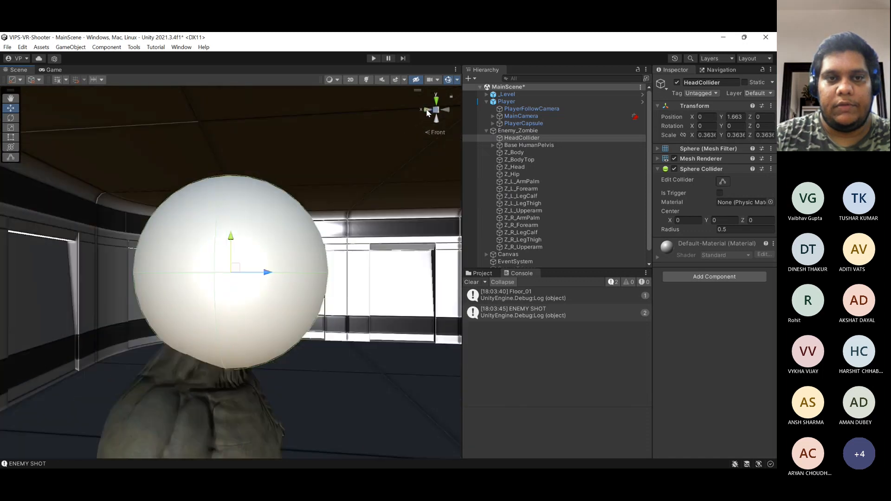
{"action": "left_click", "coordinate": [426, 112]}
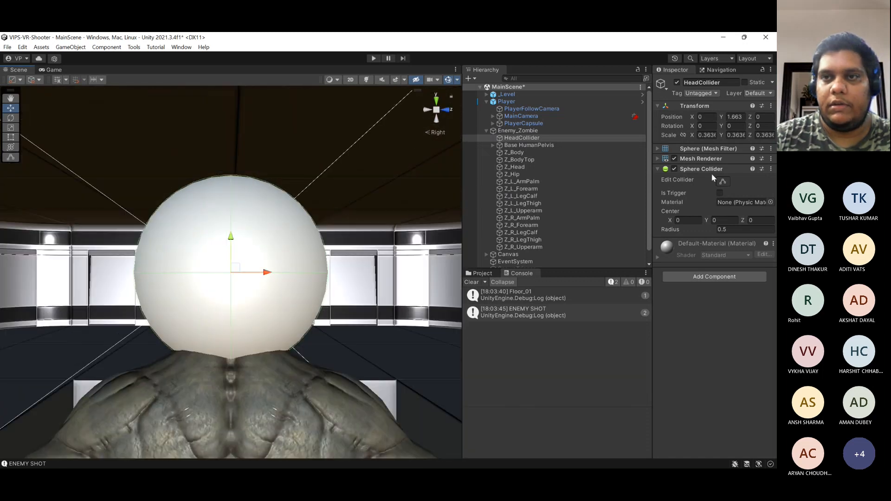
{"action": "left_click", "coordinate": [674, 159]}
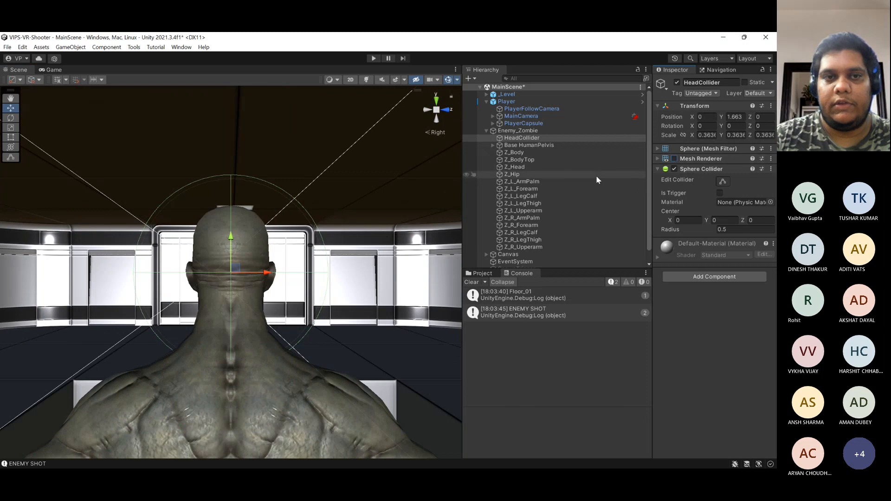
{"action": "left_click", "coordinate": [426, 110]}
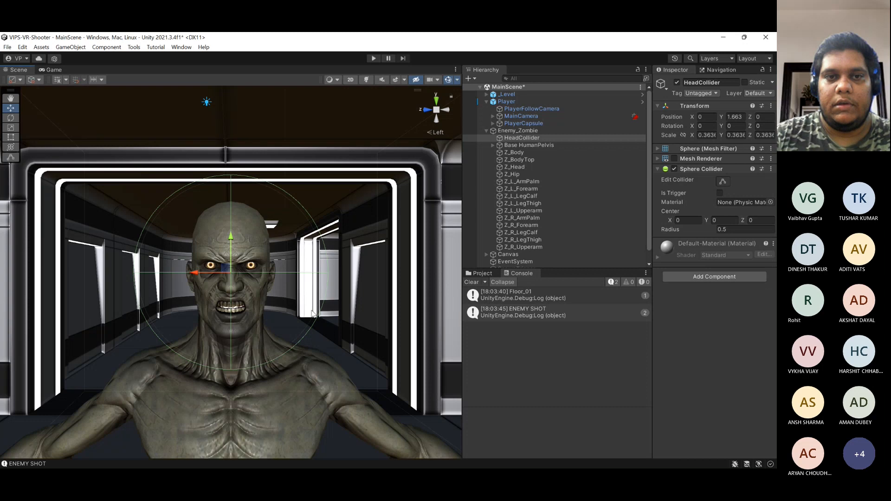
- Adjust the upper end of Enemy_Zombie's capsule collider to just below the chin, giving a height of about 1.61
{"action": "left_click", "coordinate": [536, 131]}
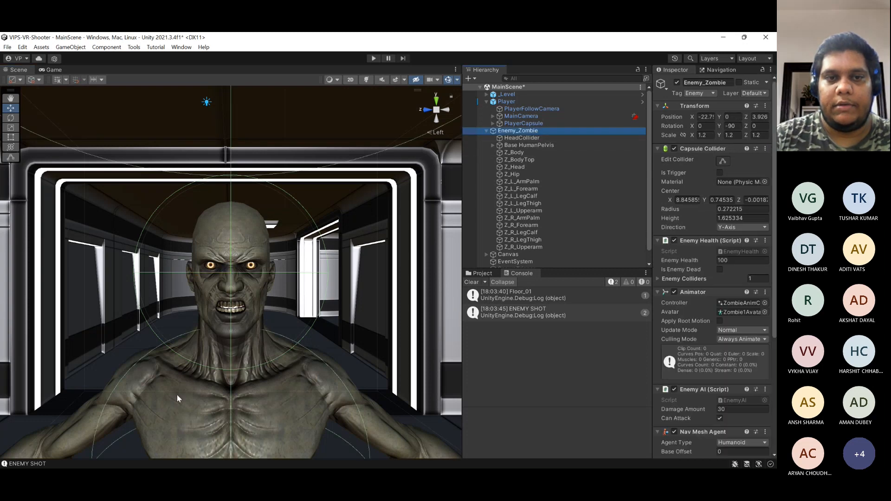
{"action": "left_click", "coordinate": [426, 110]}
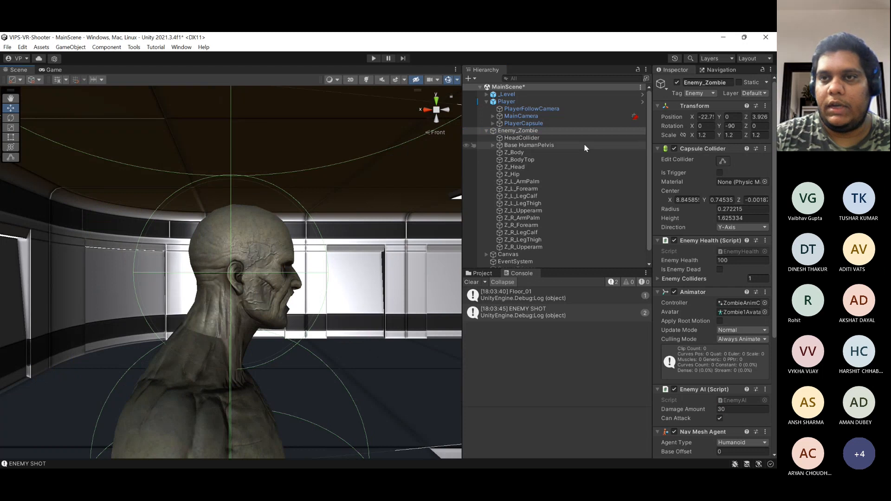
{"action": "left_click", "coordinate": [722, 161]}
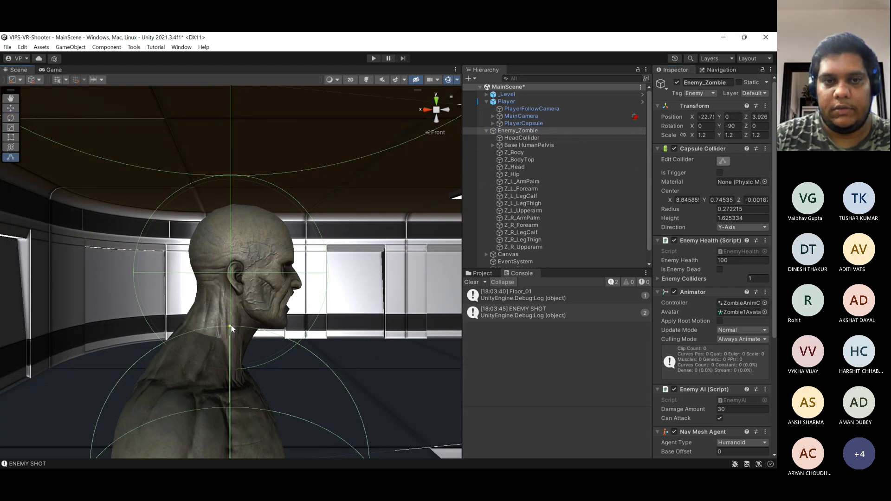
{"action": "left_click_drag", "start_coordinate": [231, 327], "coordinate": [223, 363]}
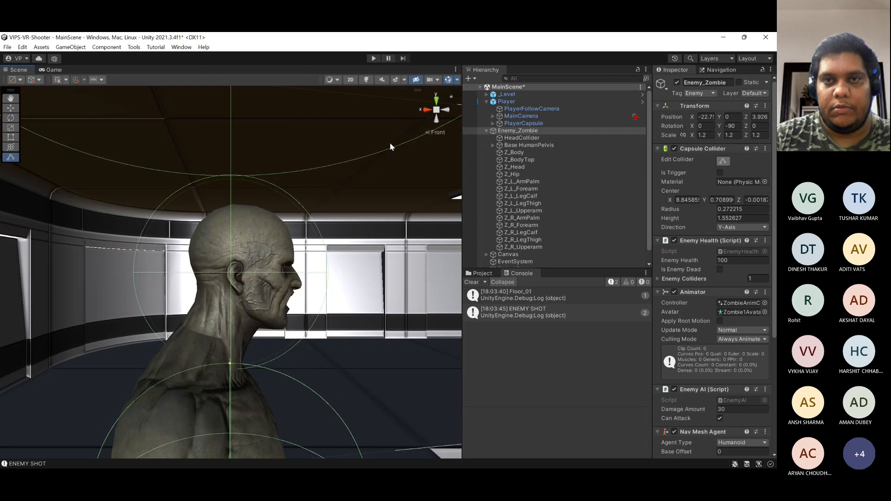
{"action": "left_click", "coordinate": [449, 111]}
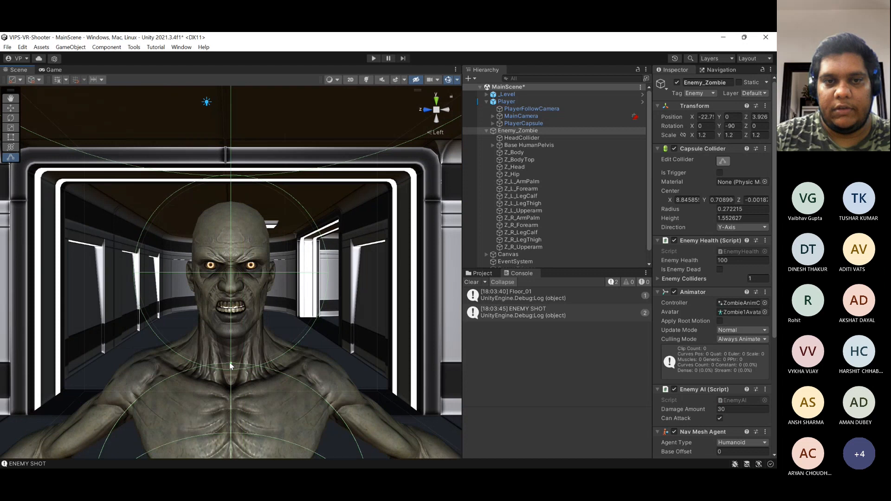
{"action": "left_click_drag", "start_coordinate": [230, 365], "coordinate": [231, 332]}
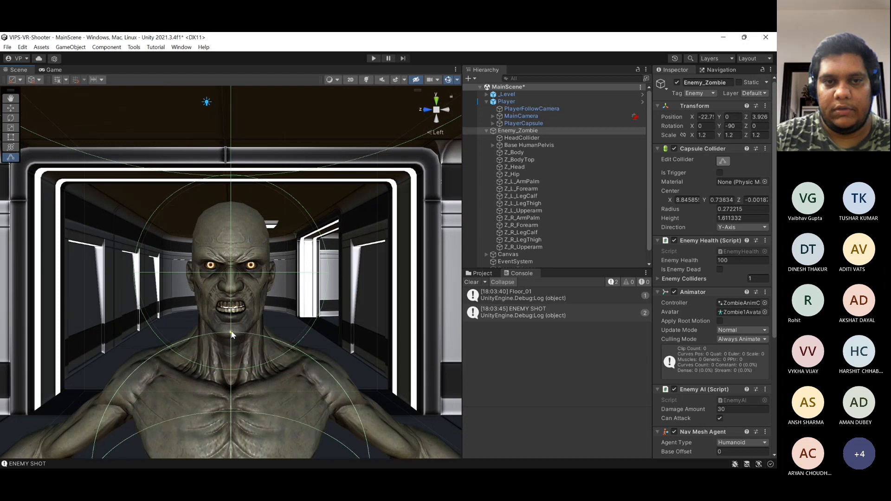
- Raise HeadCollider to a Y position of about 1.714 and scale it down uniformly to about 0.24
{"action": "left_click", "coordinate": [521, 138]}
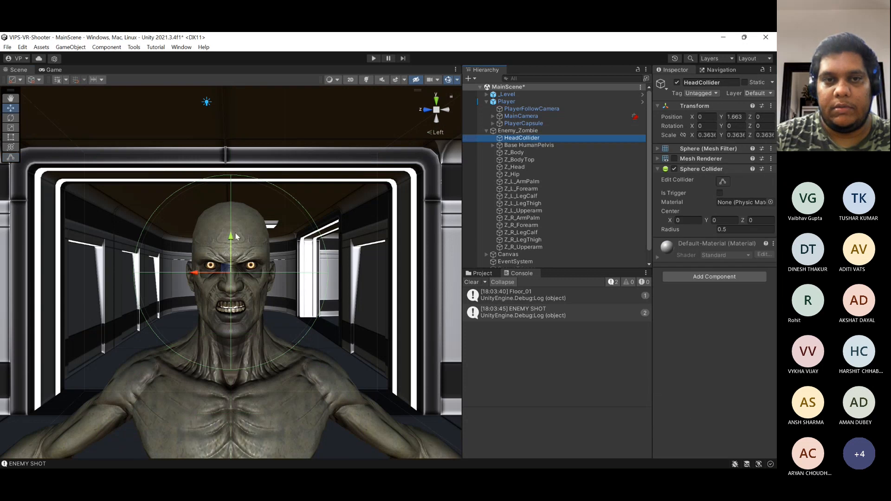
{"action": "left_click_drag", "start_coordinate": [236, 236], "coordinate": [232, 210]}
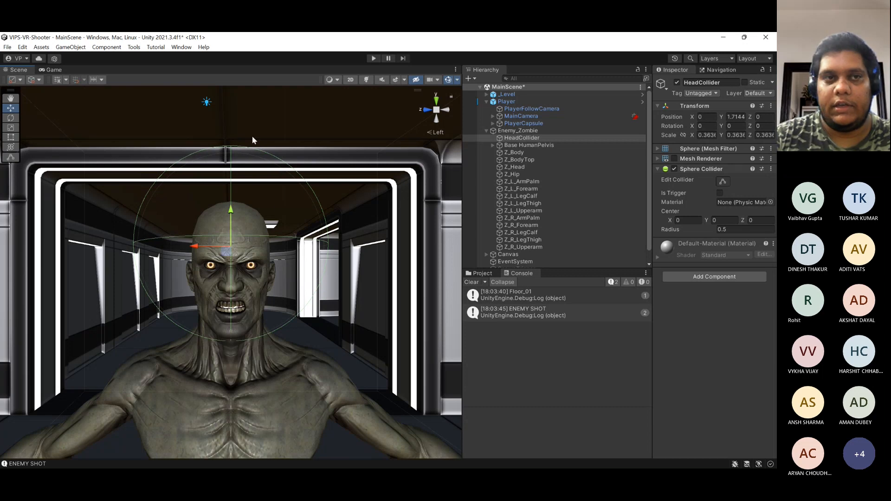
{"action": "left_click", "coordinate": [10, 127]}
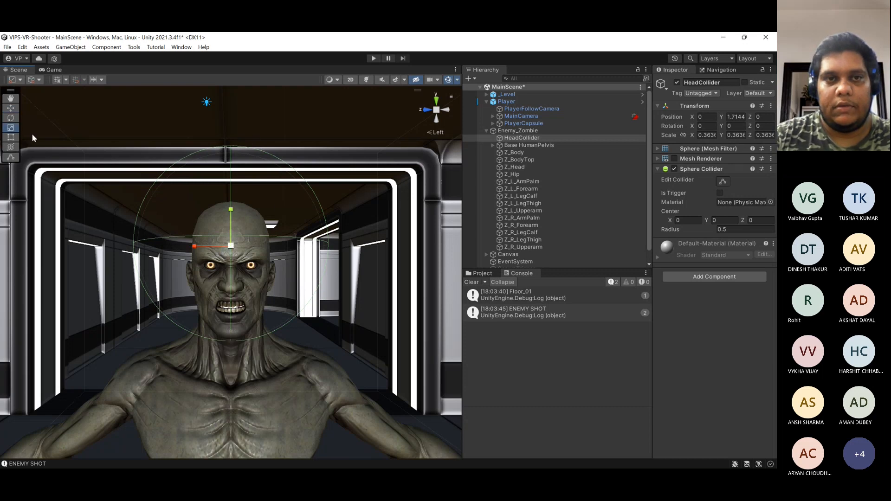
{"action": "left_click", "coordinate": [231, 245]}
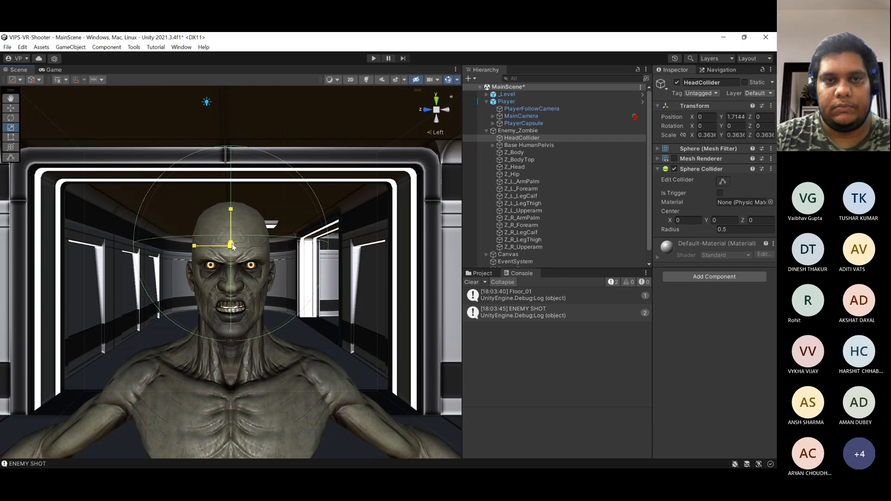
{"action": "left_click_drag", "start_coordinate": [232, 246], "coordinate": [214, 246]}
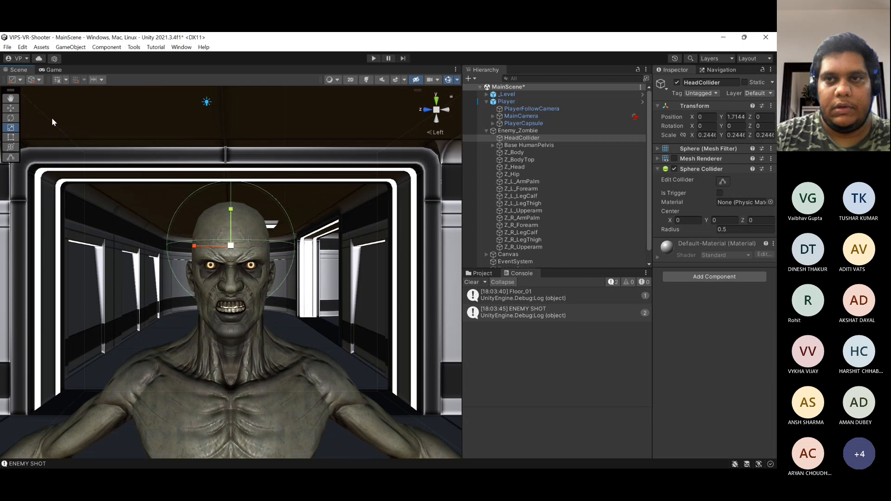
- Turn HeadCollider's Mesh Renderer on and lower the sphere over the face to a Y position of about 1.681
{"action": "left_click", "coordinate": [674, 159]}
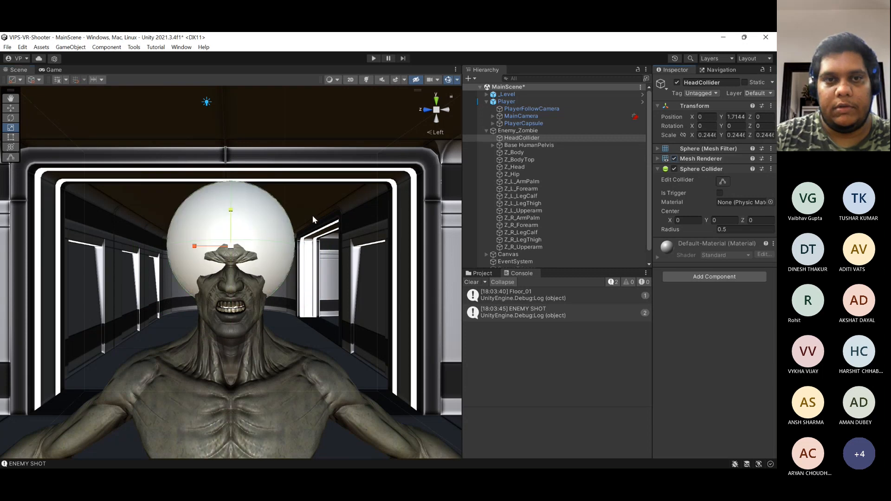
{"action": "left_click", "coordinate": [10, 108]}
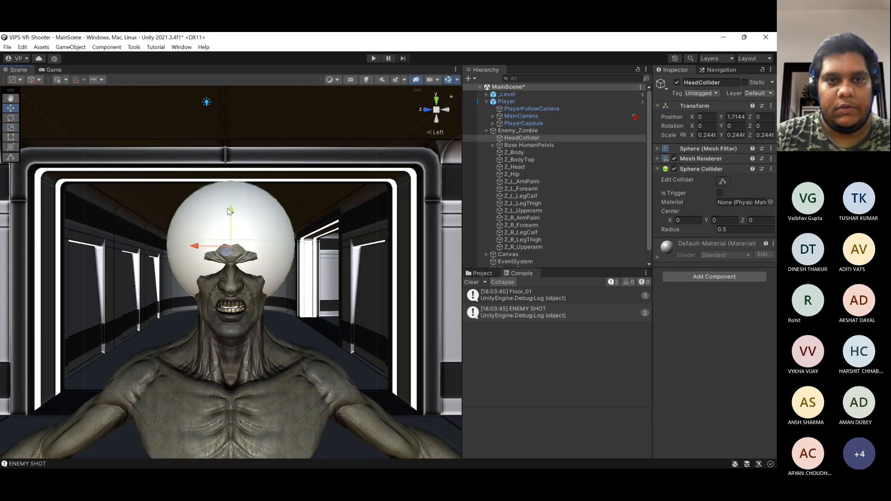
{"action": "left_click", "coordinate": [84, 162]}
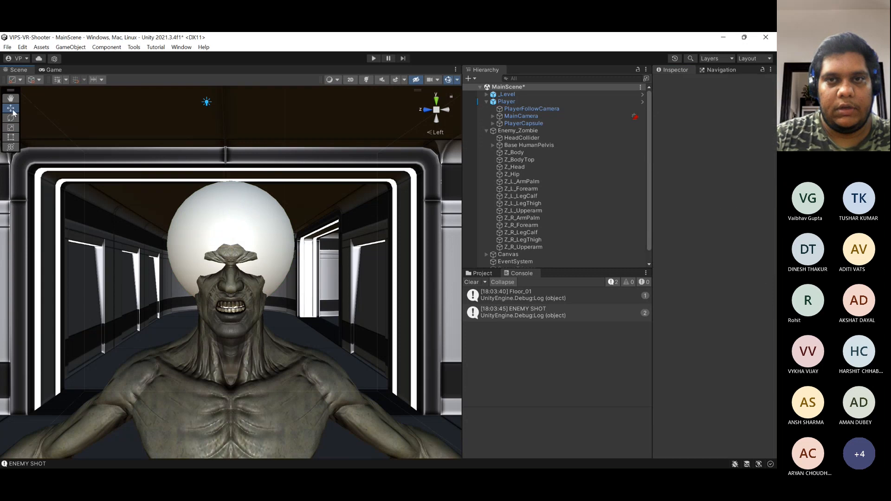
{"action": "left_click", "coordinate": [631, 138]}
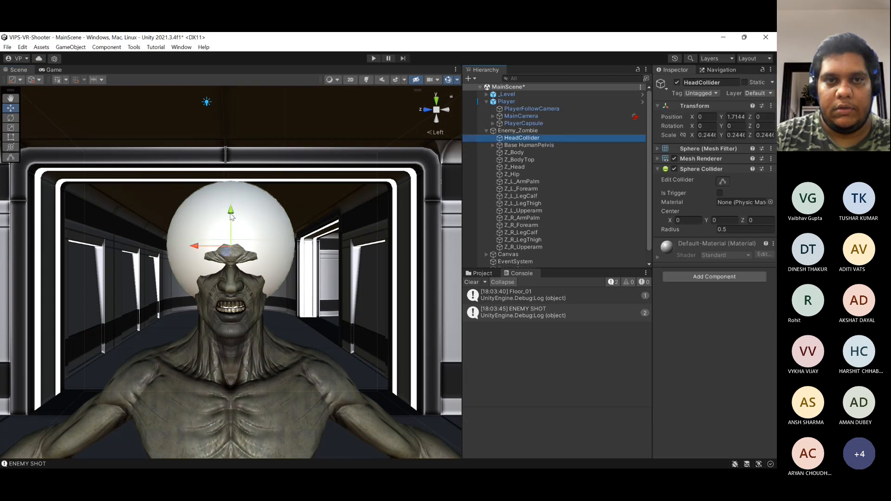
{"action": "left_click_drag", "start_coordinate": [230, 215], "coordinate": [230, 232]}
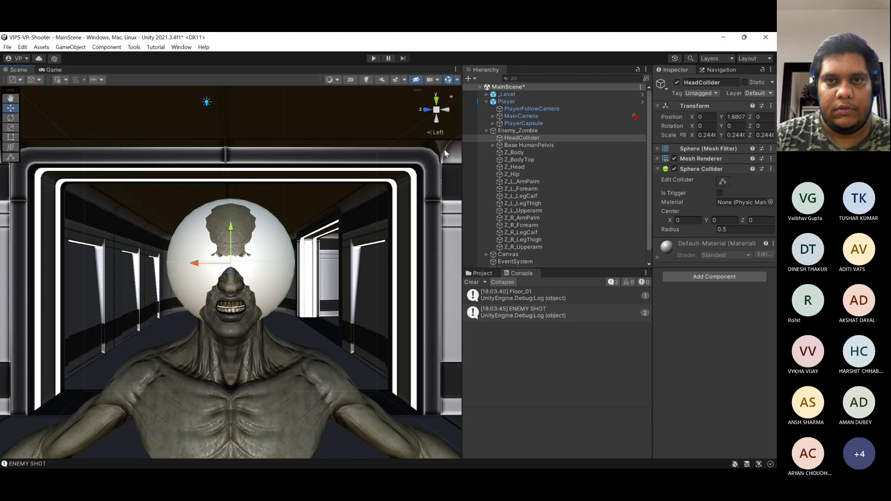
- Using side views, shift HeadCollider toward the face to a Z position of about 0.029 and lower it to Y about 1.674
{"action": "left_click", "coordinate": [425, 114]}
{"action": "left_click_drag", "start_coordinate": [266, 264], "coordinate": [269, 261]}
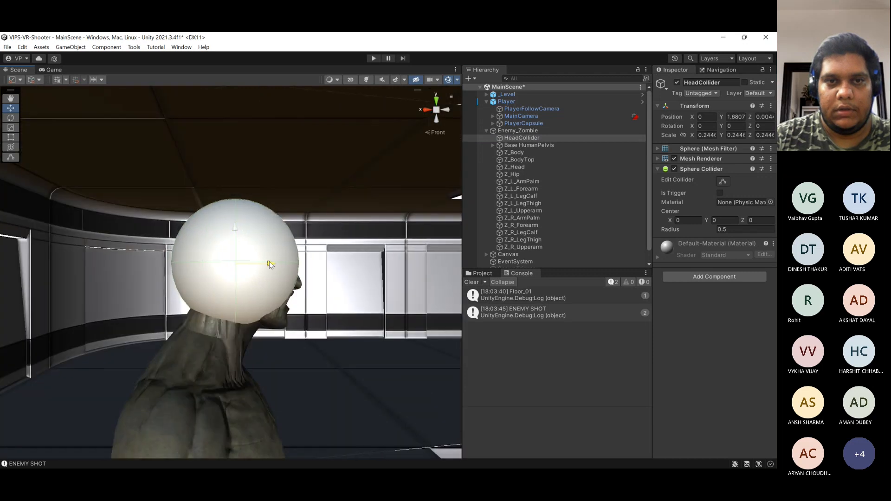
{"action": "left_click", "coordinate": [425, 111]}
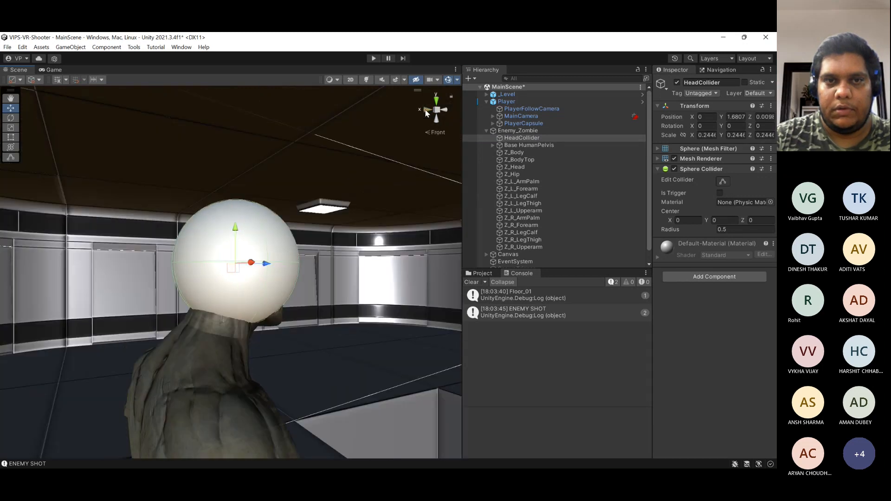
{"action": "left_click", "coordinate": [425, 113]}
{"action": "left_click_drag", "start_coordinate": [197, 265], "coordinate": [183, 265]}
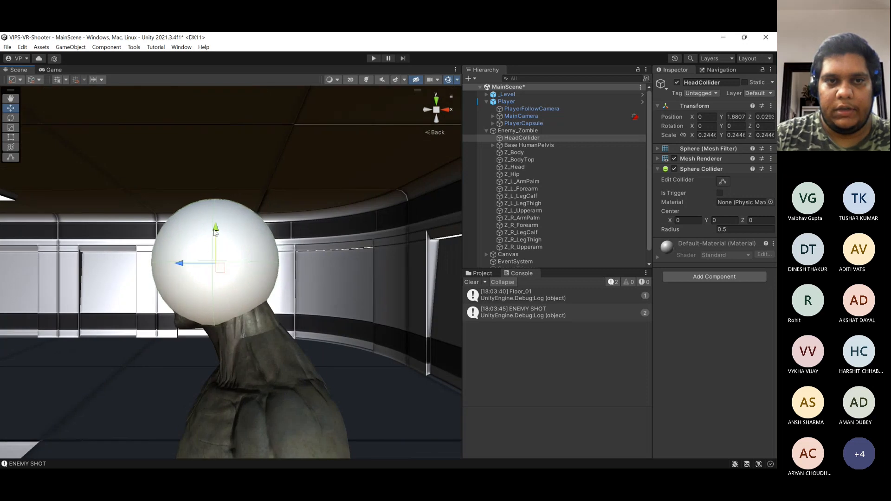
{"action": "left_click_drag", "start_coordinate": [216, 234], "coordinate": [215, 238]}
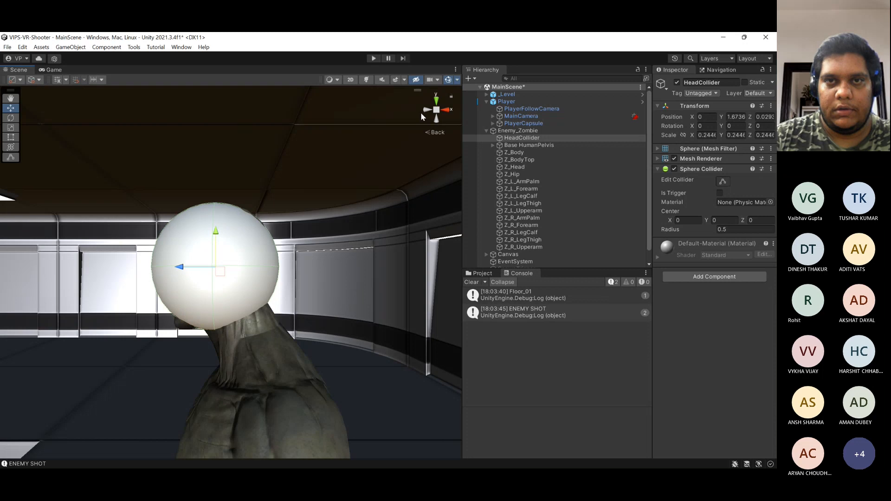
{"action": "left_click", "coordinate": [427, 113]}
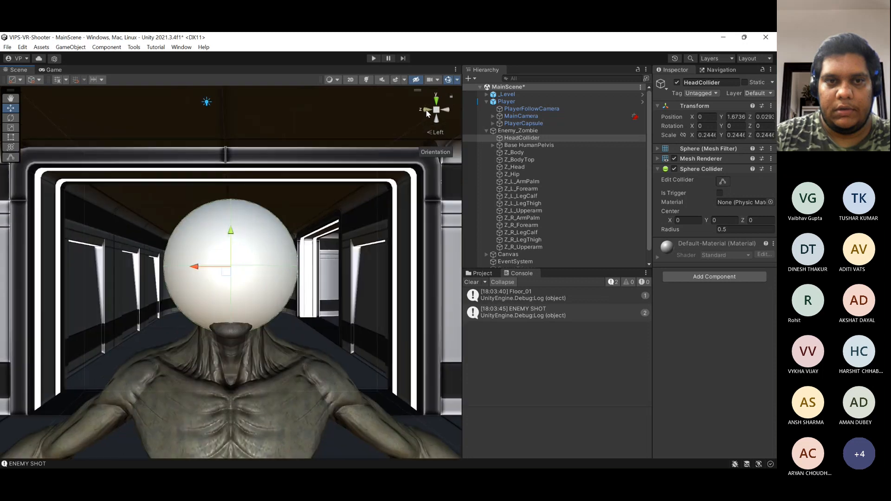
- Turn off HeadCollider's Mesh Renderer and inspect the head sphere and Enemy_Zombie's capsule collider in the scene
{"action": "left_click", "coordinate": [673, 158]}
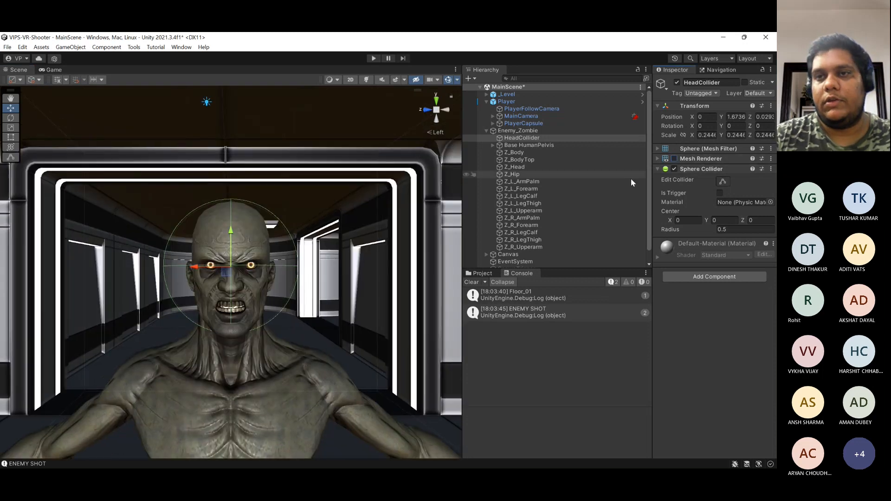
{"action": "left_click", "coordinate": [524, 132]}
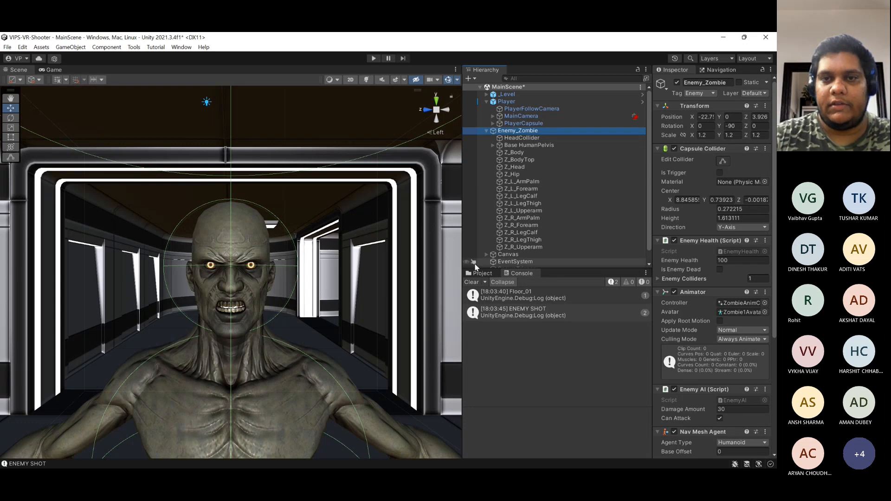
{"action": "left_click", "coordinate": [475, 275]}
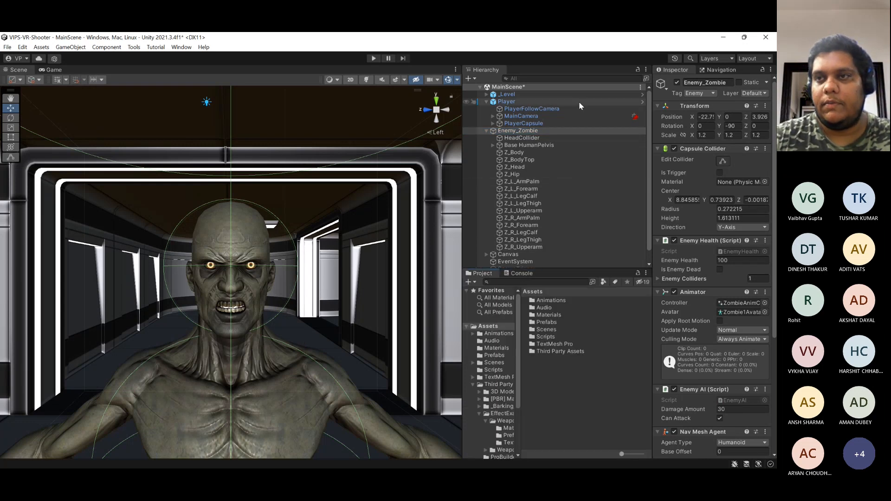
{"action": "double_click", "coordinate": [563, 138]}
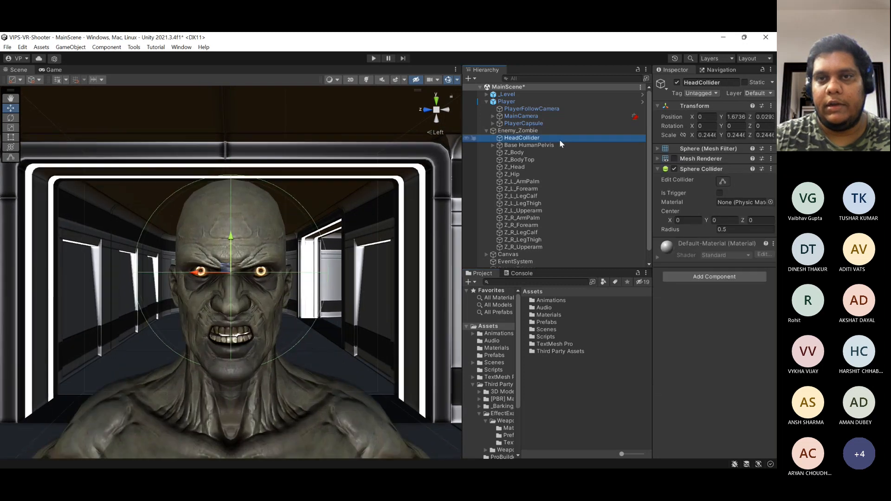
{"action": "double_click", "coordinate": [557, 131]}
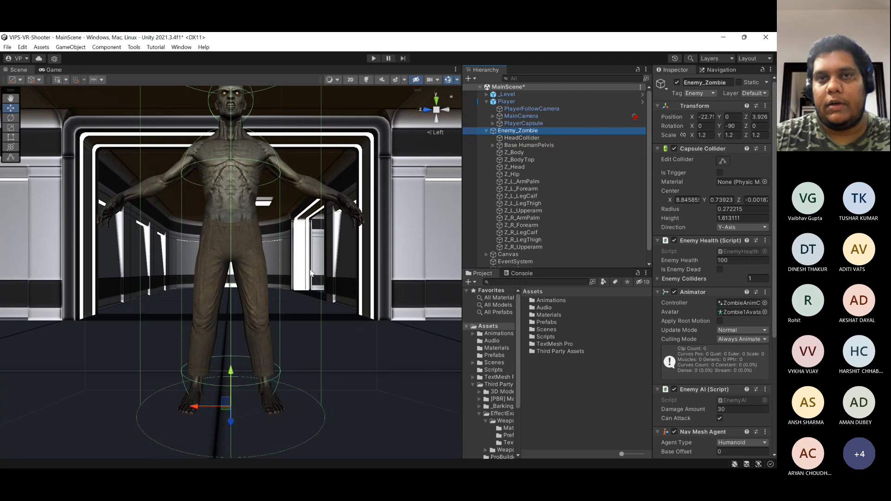
- Play-test the scene by firing at the zombie's body and head, and end play mode
{"action": "left_click", "coordinate": [374, 59]}
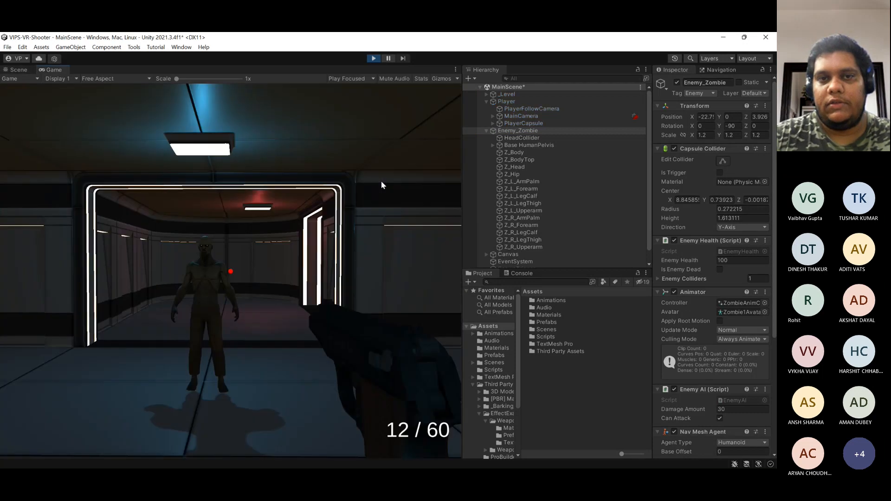
{"action": "left_click", "coordinate": [327, 322]}
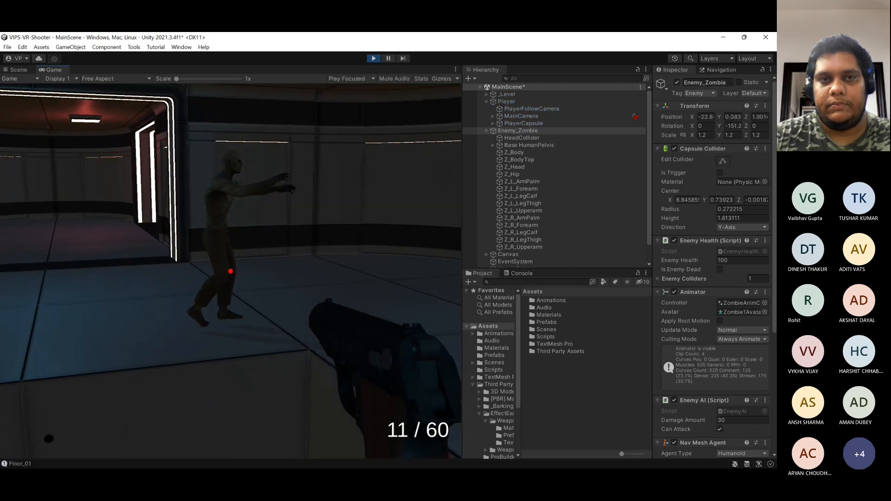
{"action": "left_click", "coordinate": [231, 271]}
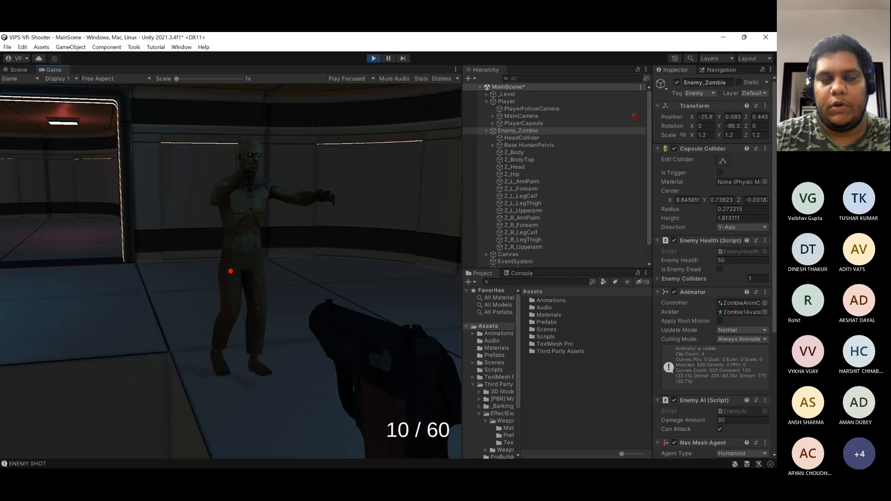
{"action": "left_click", "coordinate": [230, 271]}
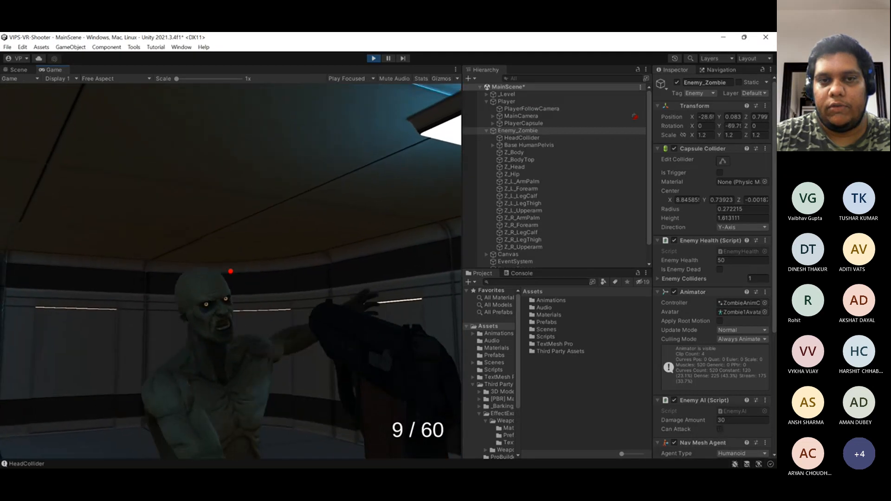
{"action": "left_click", "coordinate": [231, 271]}
{"action": "left_click", "coordinate": [230, 272]}
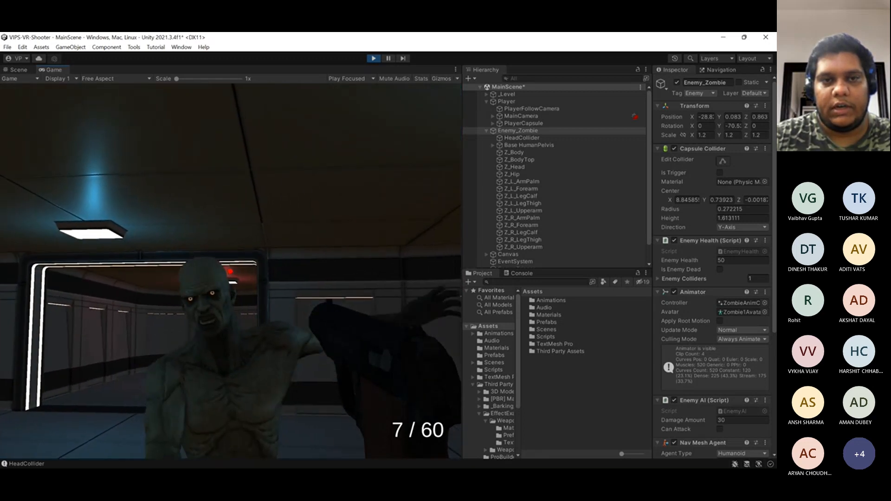
{"action": "left_click", "coordinate": [231, 271]}
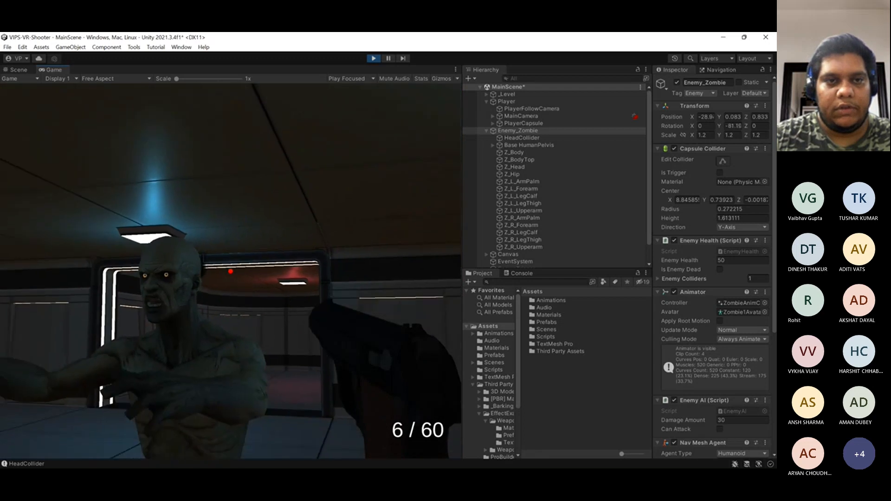
{"action": "left_click", "coordinate": [231, 271]}
{"action": "left_click", "coordinate": [230, 271]}
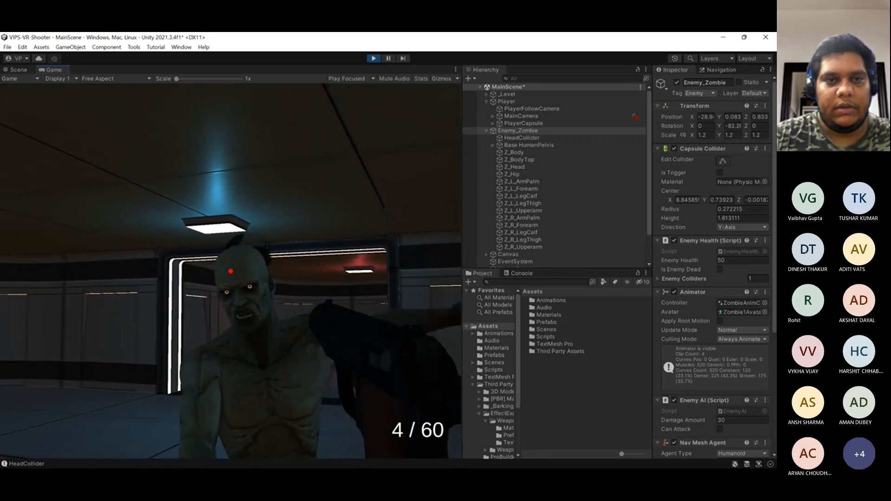
{"action": "left_click", "coordinate": [231, 272]}
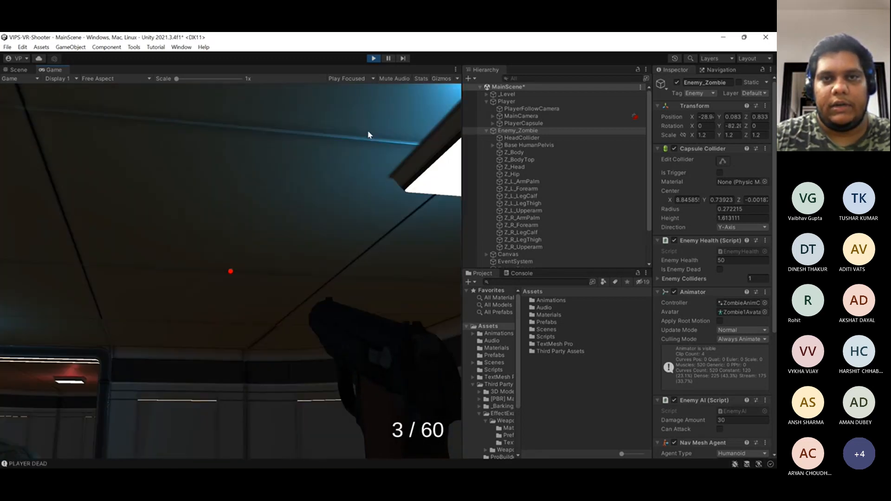
{"action": "key", "text": "ctrl+p"}
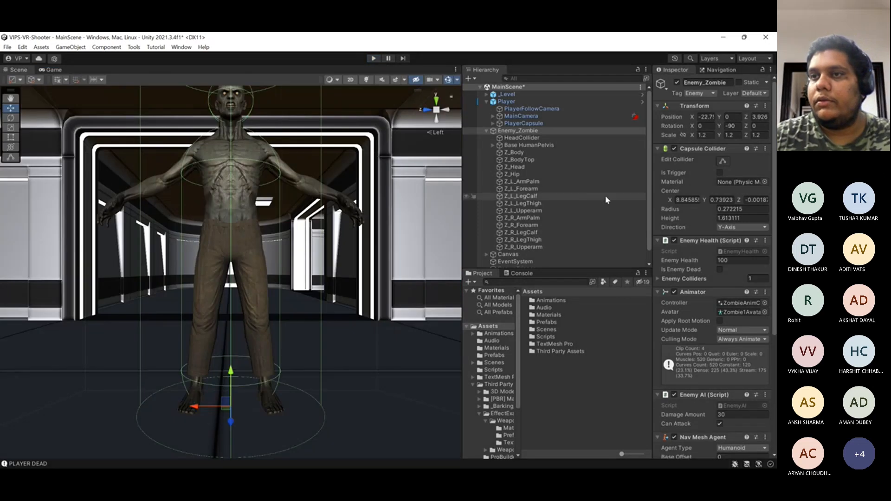
- Switch to Chrome with the personal profile and search the web for "unity blood gushing effect"
{"action": "left_click", "coordinate": [262, 40]}
{"action": "left_click", "coordinate": [627, 43]}
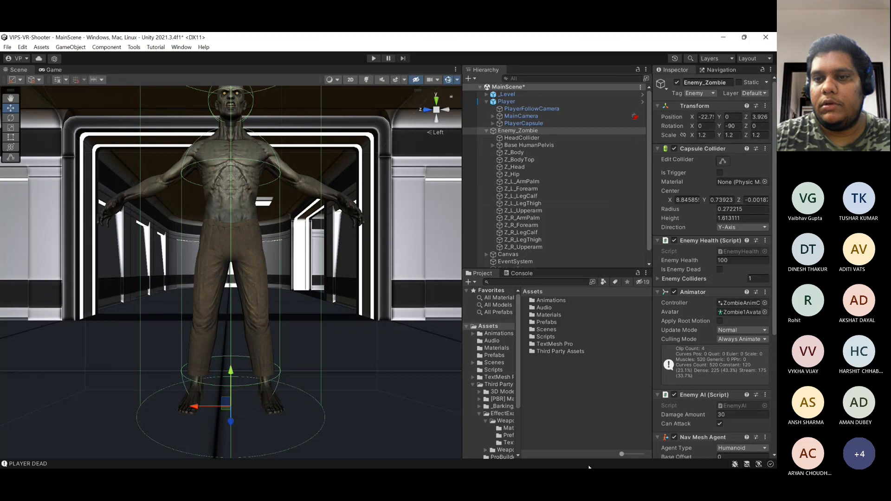
{"action": "mouse_move", "coordinate": [588, 467]}
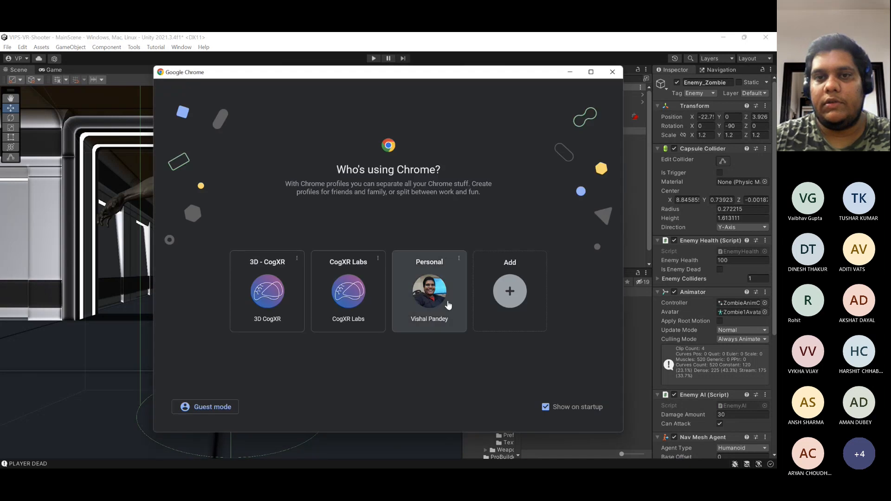
{"action": "left_click", "coordinate": [448, 304]}
{"action": "left_click", "coordinate": [455, 58]}
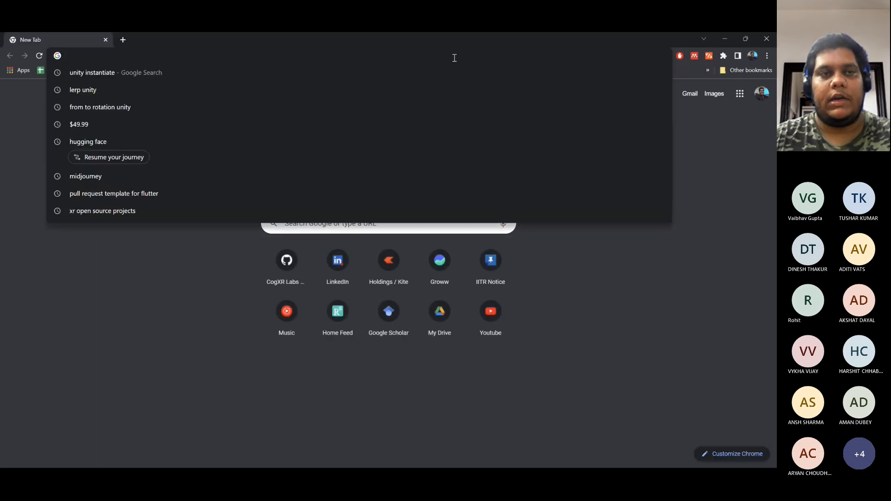
{"action": "type", "text": "unity"}
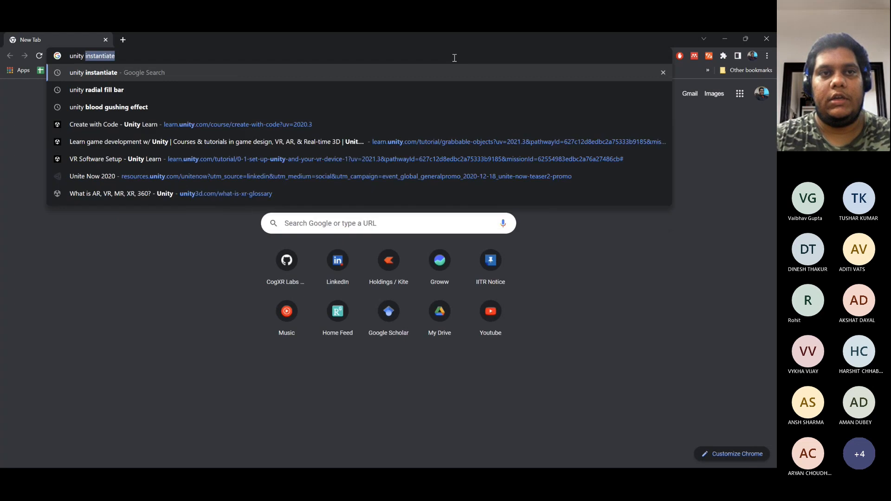
{"action": "key", "text": "BackSpace"}
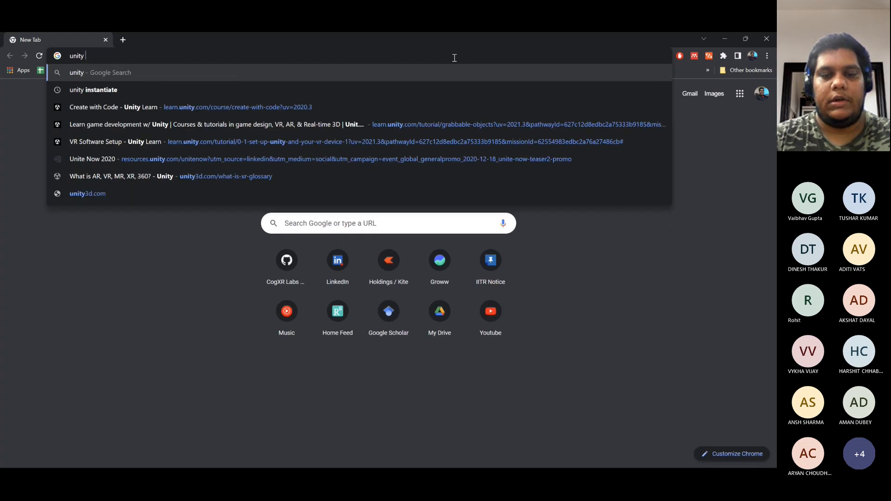
{"action": "type", "text": "blood gu"}
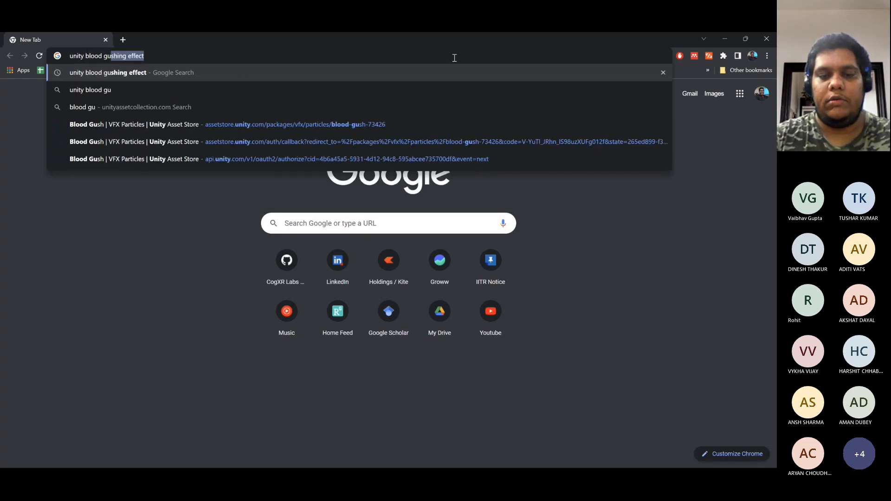
{"action": "type", "text": "sh"}
{"action": "key", "text": "Return"}
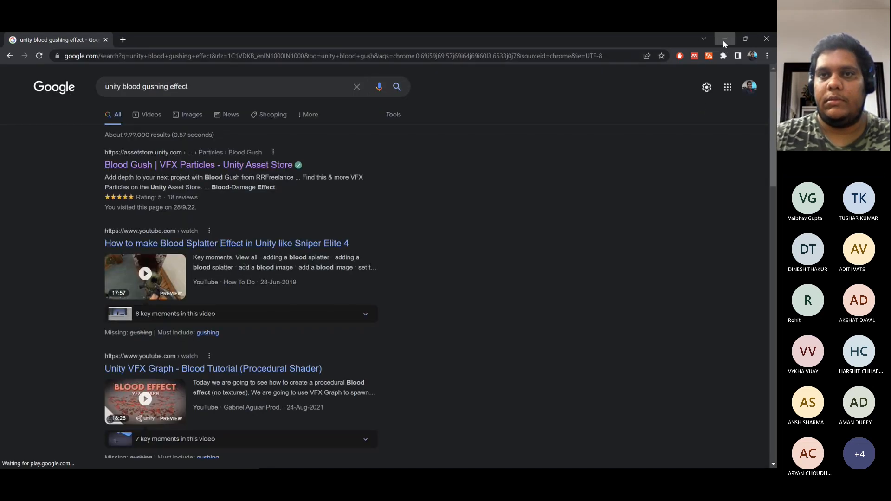
- Back in Unity, deactivate Enemy_Zombie's Z_Head object to preview the headless body and reactivate it
{"action": "left_click", "coordinate": [724, 38]}
{"action": "double_click", "coordinate": [540, 138]}
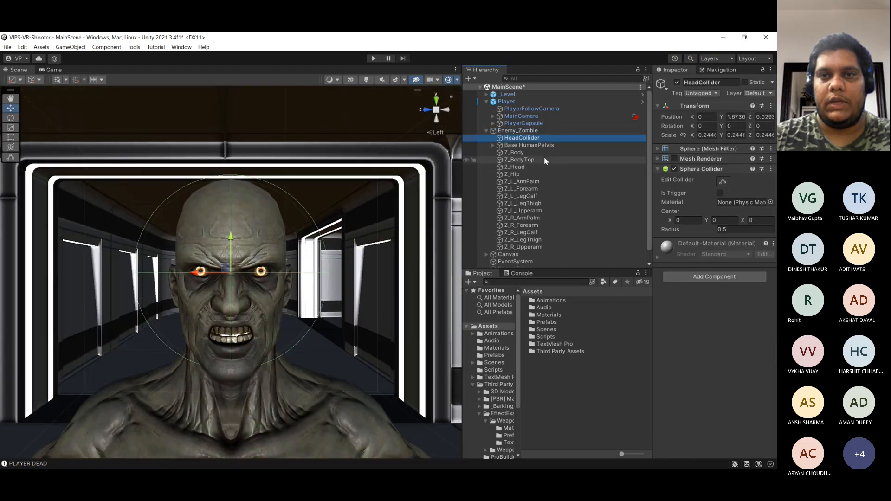
{"action": "double_click", "coordinate": [531, 167]}
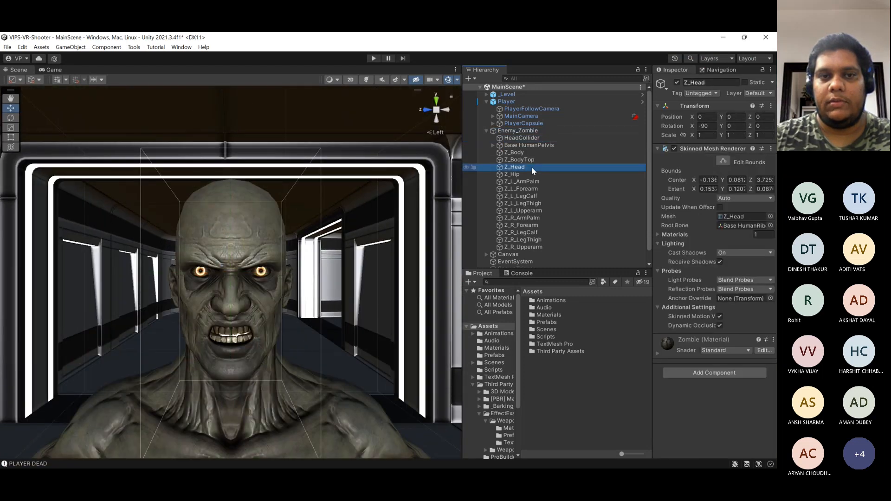
{"action": "left_click", "coordinate": [532, 167]}
{"action": "left_click", "coordinate": [677, 83]}
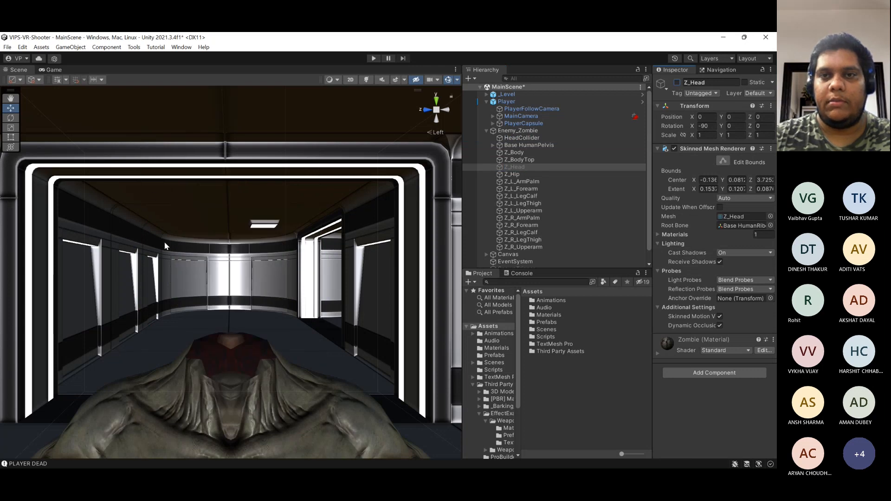
{"action": "left_click", "coordinate": [676, 82]}
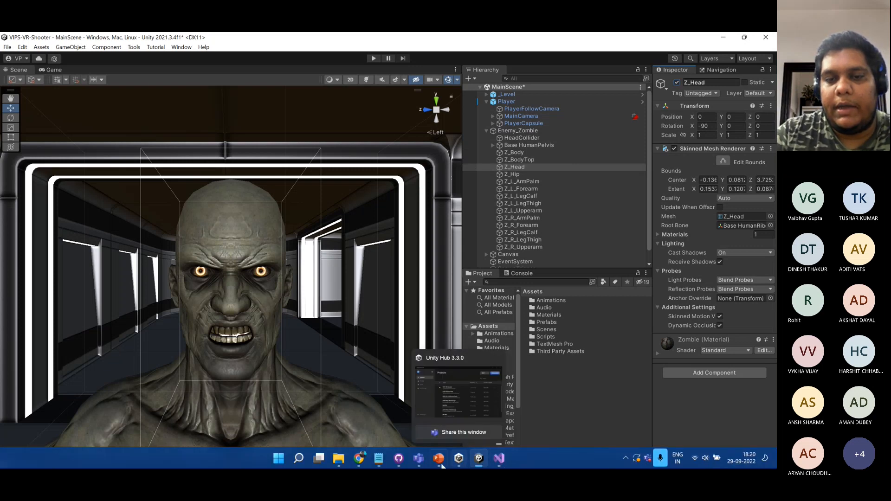
- Return to Chrome, view the Blood Gush page on the Unity Asset Store and open the asset in Unity's Package Manager
{"action": "left_click", "coordinate": [362, 460]}
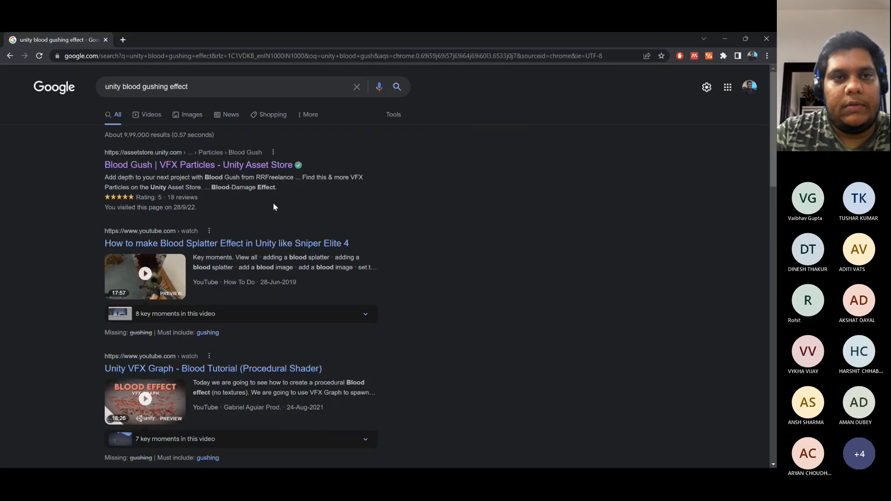
{"action": "left_click", "coordinate": [278, 166]}
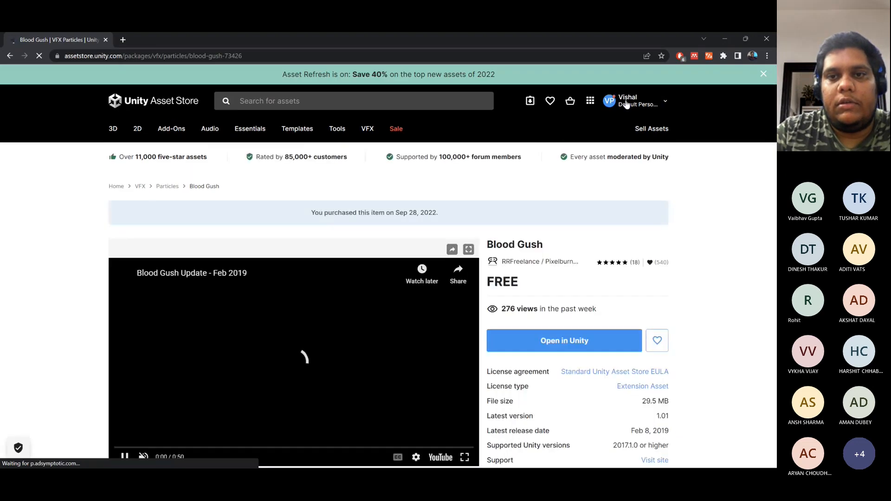
{"action": "scroll", "coordinate": [565, 325], "scroll_direction": "down", "scroll_amount": 2}
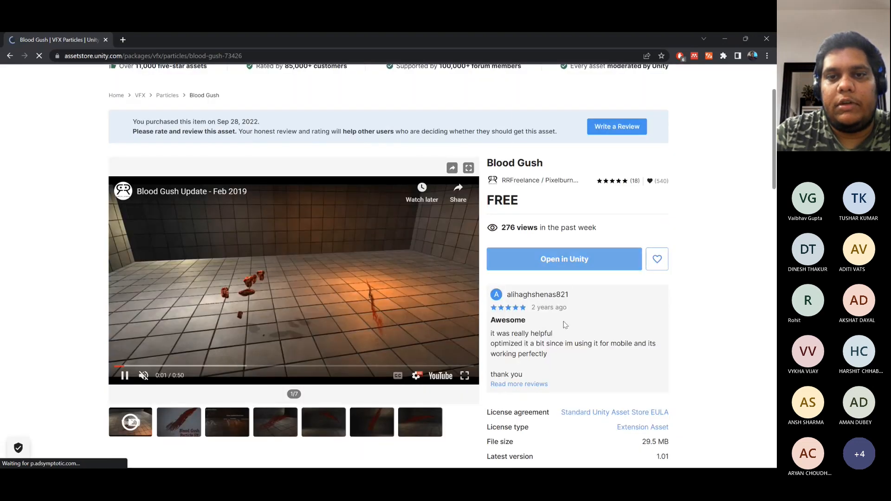
{"action": "left_click", "coordinate": [439, 136]}
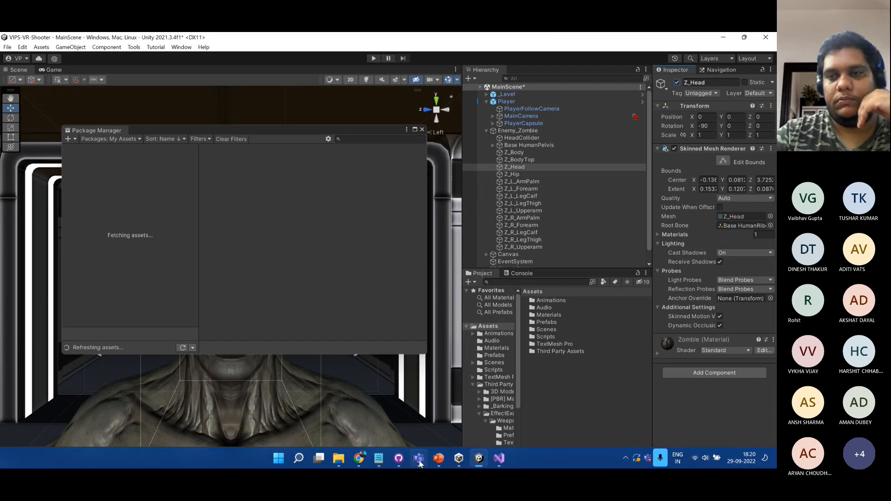
{"action": "left_click", "coordinate": [419, 459]}
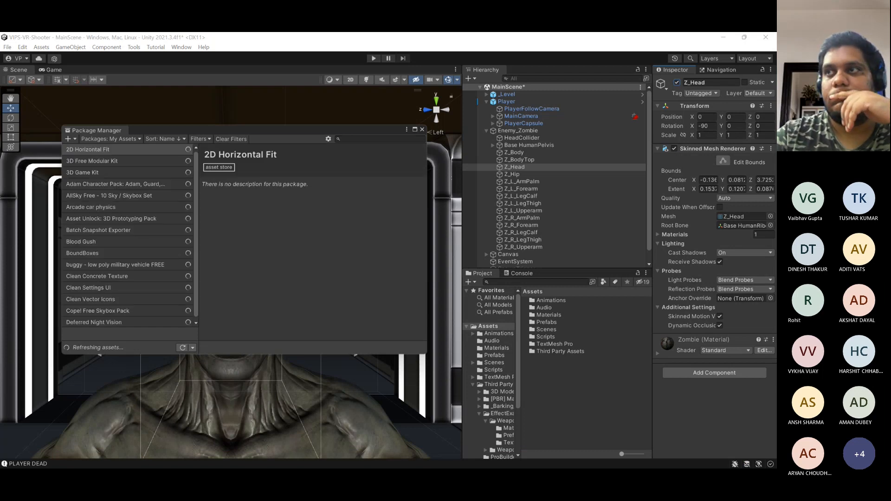
- Import the Blood Gush package with all its files and move its BloodDecalsAndEffects folder into Third Party Assets
{"action": "left_click", "coordinate": [93, 241]}
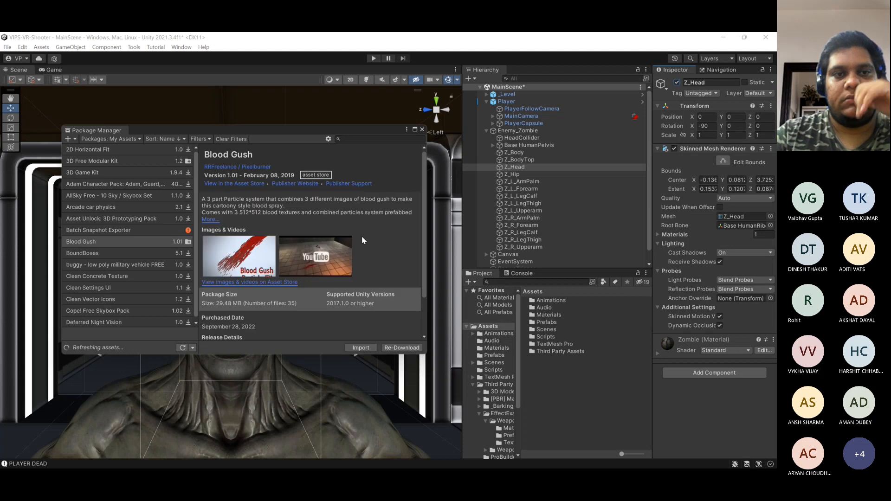
{"action": "left_click", "coordinate": [361, 348]}
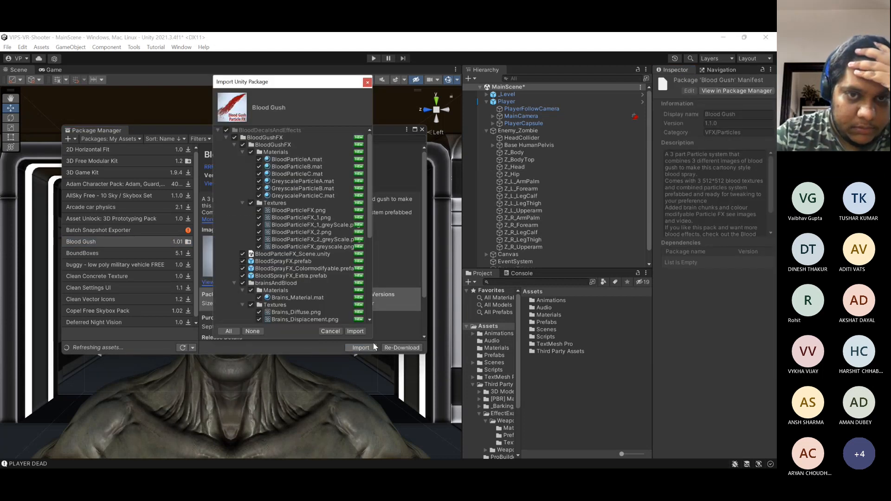
{"action": "left_click", "coordinate": [356, 331]}
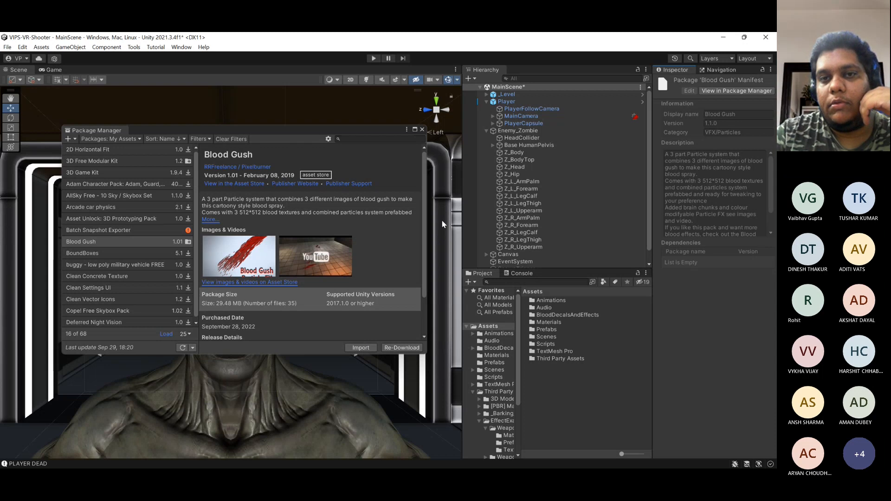
{"action": "left_click", "coordinate": [421, 129]}
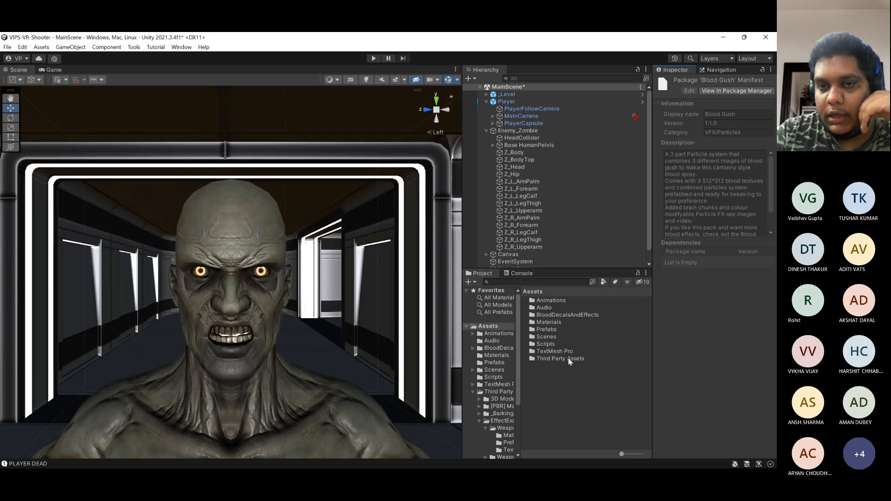
{"action": "left_click_drag", "start_coordinate": [564, 315], "coordinate": [561, 361]}
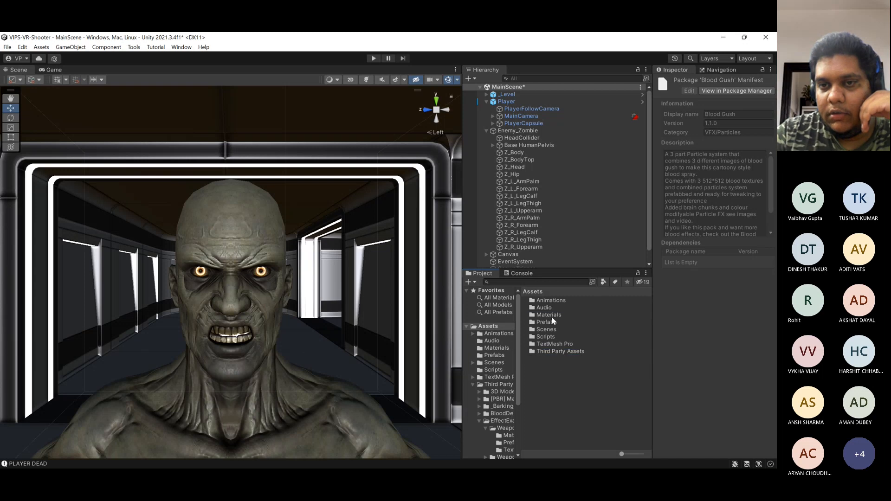
- Add the BloodSprayFX prefab from BloodDecalsAndEffects' BloodGushFX folder to Enemy_Zombie as a child directly below HeadCollider
{"action": "double_click", "coordinate": [552, 351]}
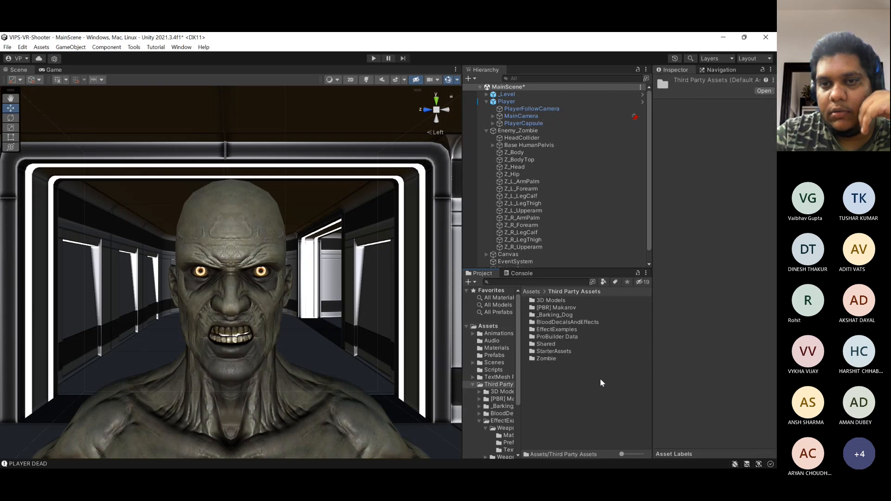
{"action": "double_click", "coordinate": [564, 322]}
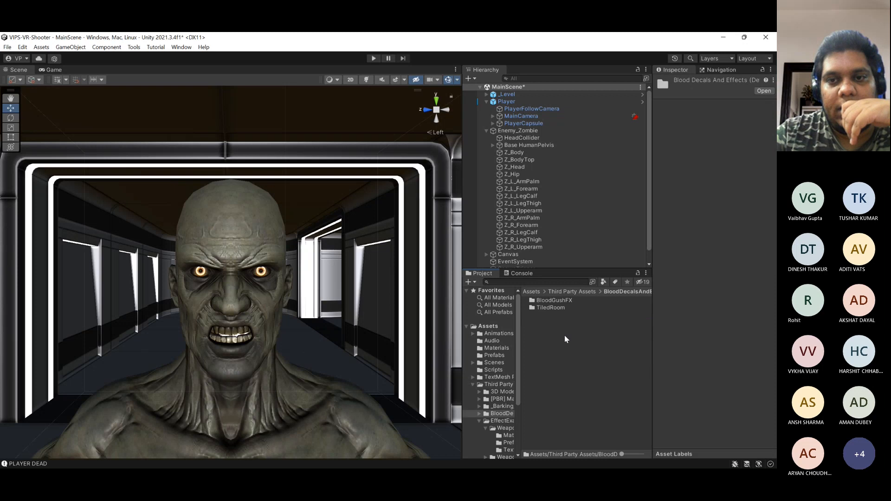
{"action": "left_click", "coordinate": [576, 292]}
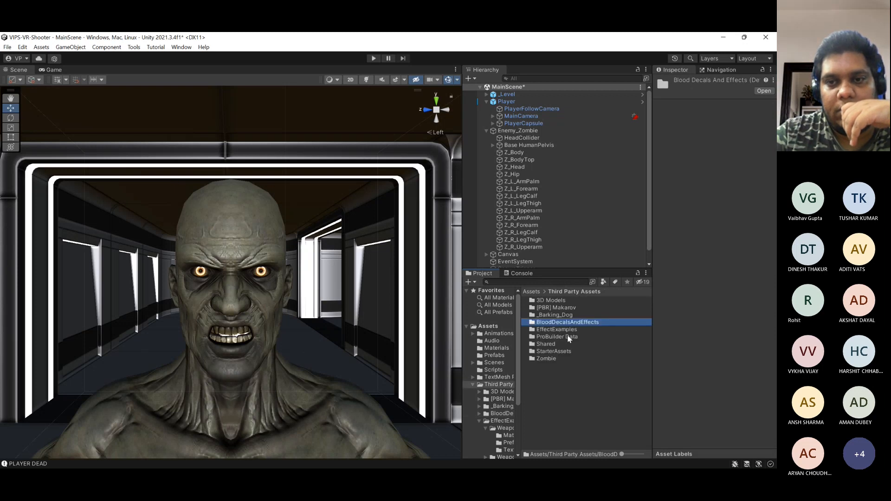
{"action": "double_click", "coordinate": [571, 321]}
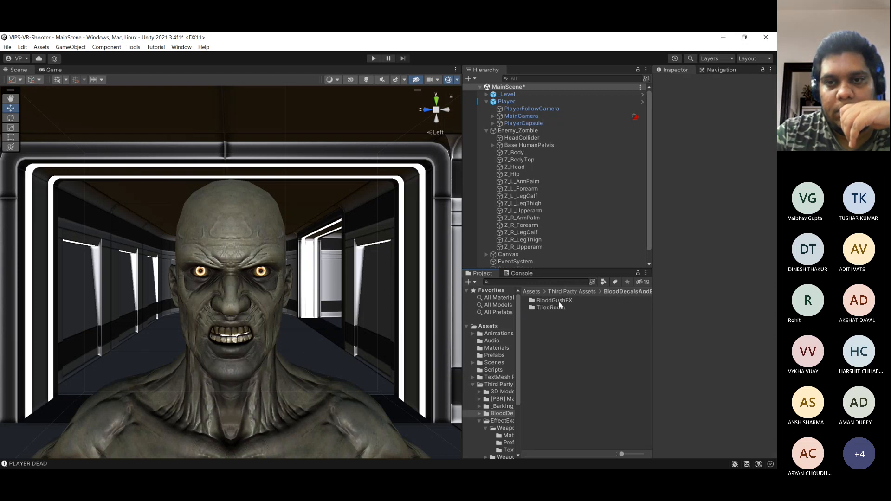
{"action": "double_click", "coordinate": [558, 300]}
{"action": "left_click", "coordinate": [573, 335]}
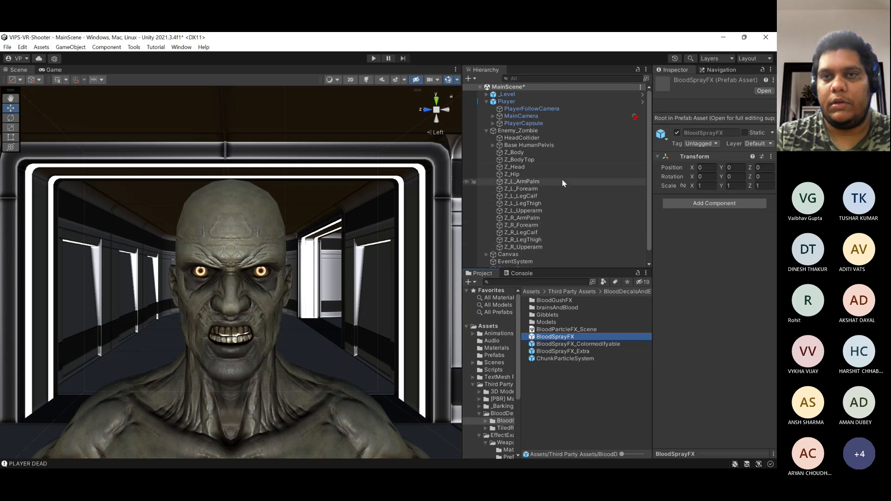
{"action": "scroll", "coordinate": [558, 204], "scroll_direction": "down", "scroll_amount": 1}
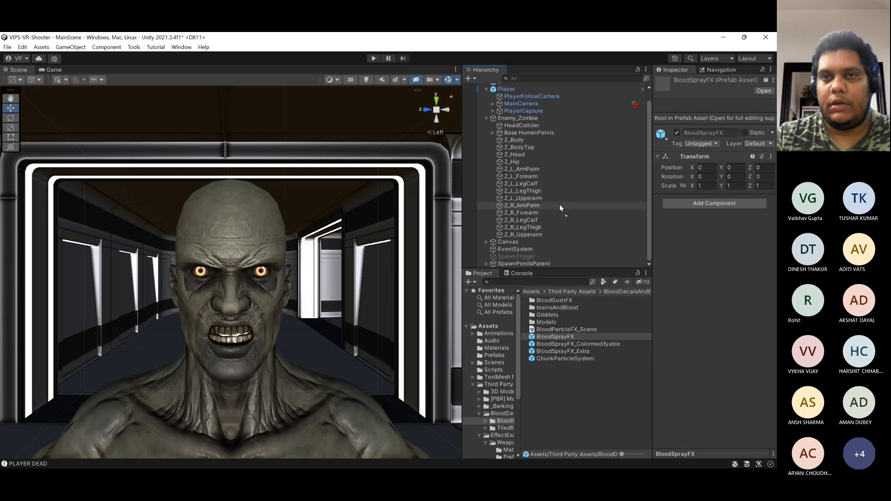
{"action": "left_click_drag", "start_coordinate": [521, 127], "coordinate": [520, 129]}
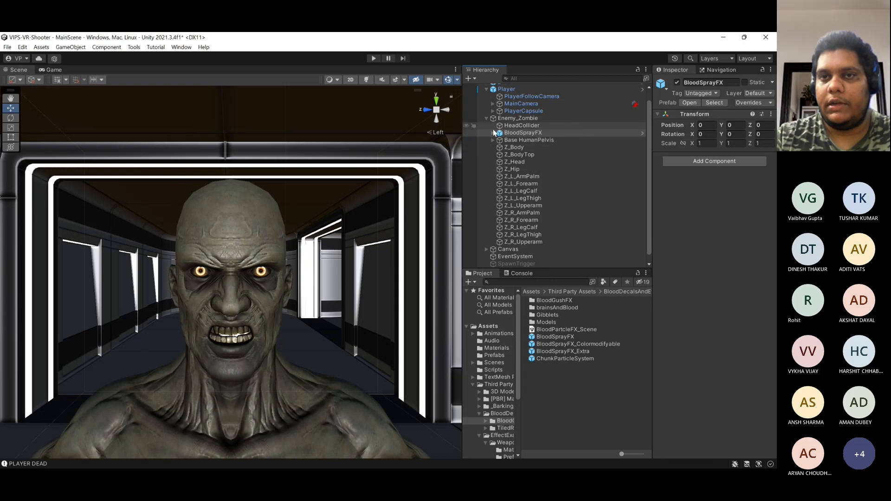
- Completely unpack the BloodSprayFX prefab instance under Enemy_Zombie
{"action": "right_click", "coordinate": [505, 132]}
{"action": "mouse_move", "coordinate": [587, 247]}
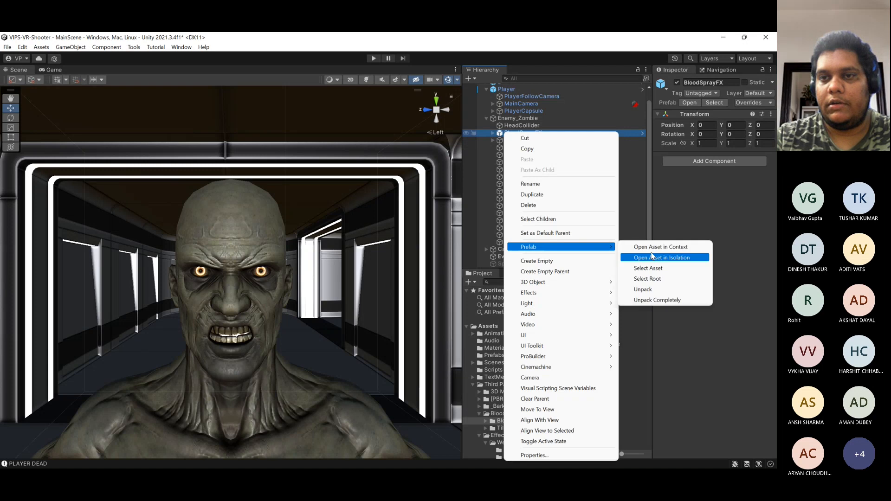
{"action": "left_click", "coordinate": [657, 300]}
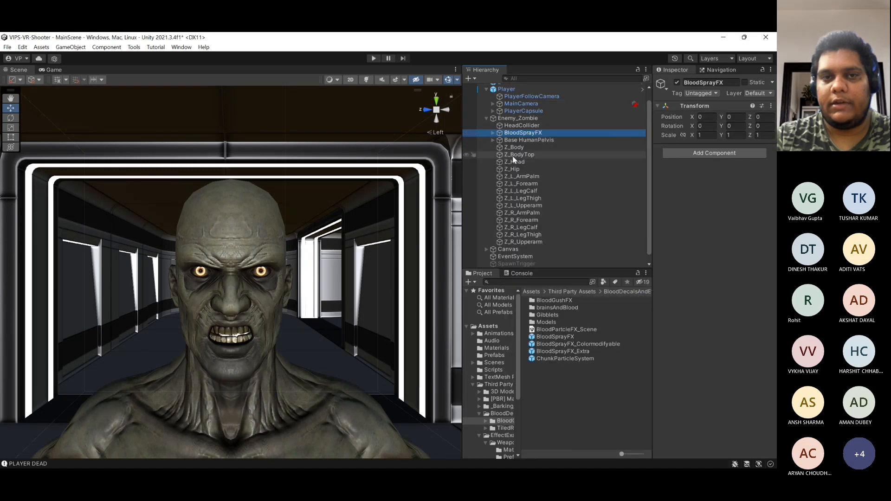
- Focus the scene view on BloodSprayFX and preview its child particle systems A, B and C together
{"action": "left_click", "coordinate": [450, 114]}
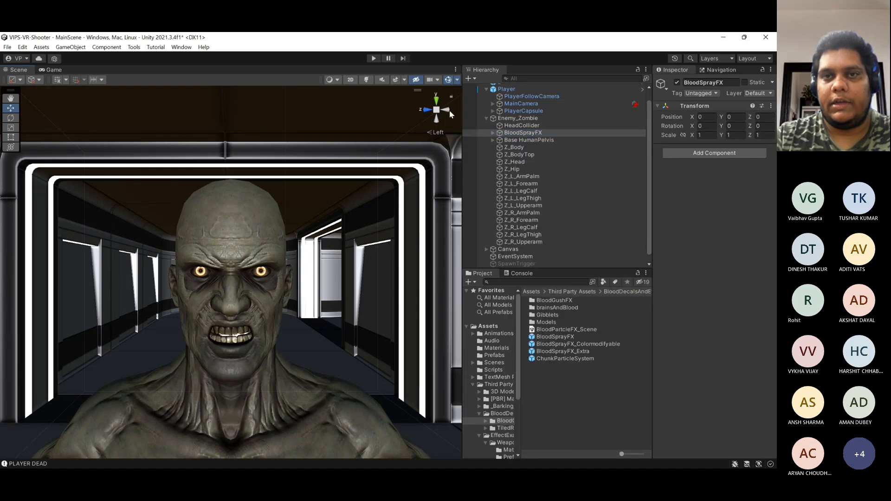
{"action": "double_click", "coordinate": [514, 133]}
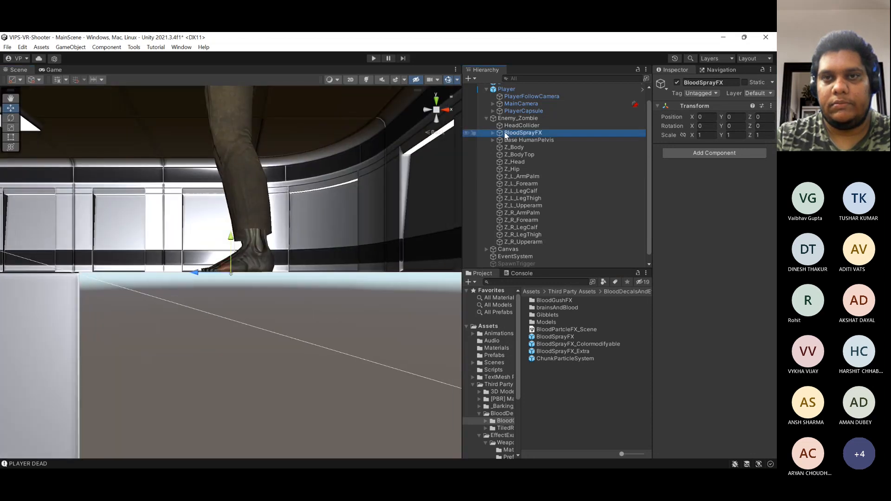
{"action": "left_click", "coordinate": [493, 133]}
{"action": "left_click", "coordinate": [526, 140]}
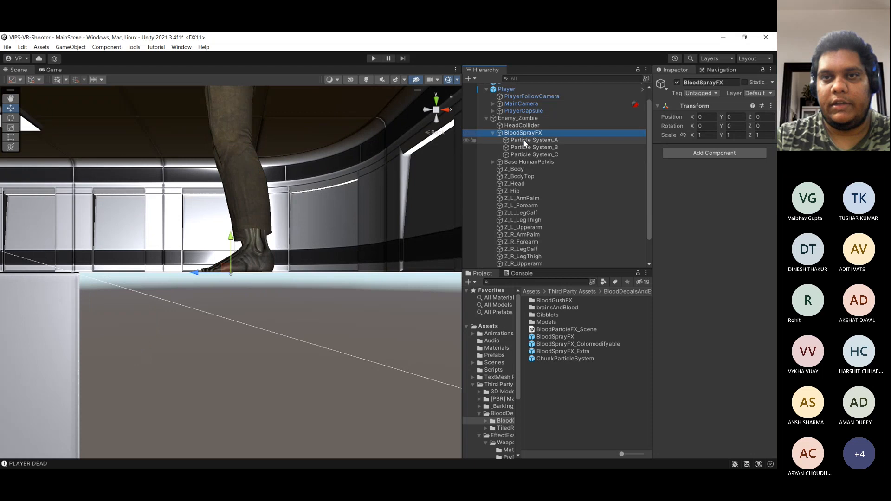
{"action": "left_click", "coordinate": [529, 155], "text": "shift"}
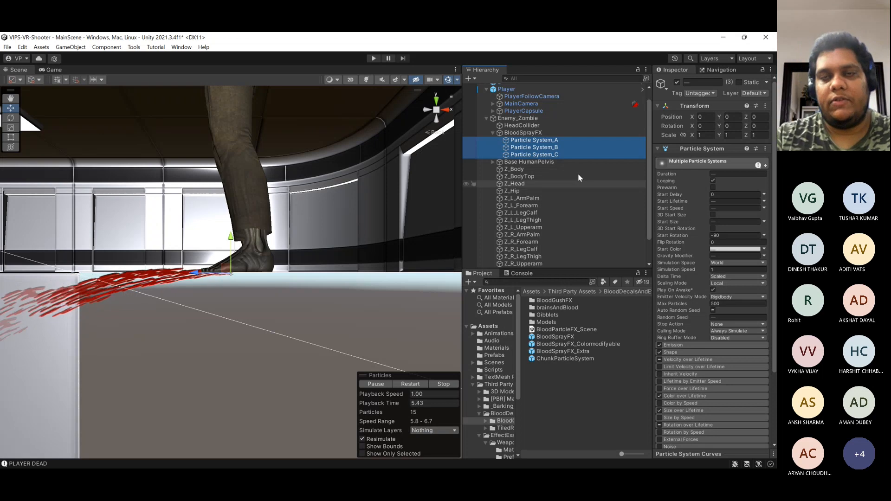
- Try an X rotation of 90 on BloodSprayFX and preview the spray direction of its three particle systems
{"action": "left_click", "coordinate": [538, 134]}
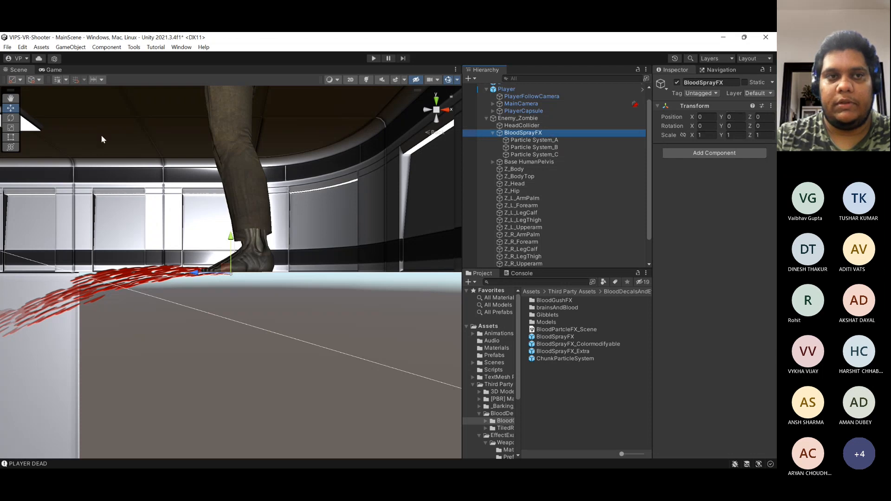
{"action": "left_click", "coordinate": [10, 117]}
{"action": "left_click_drag", "start_coordinate": [207, 245], "coordinate": [227, 236]}
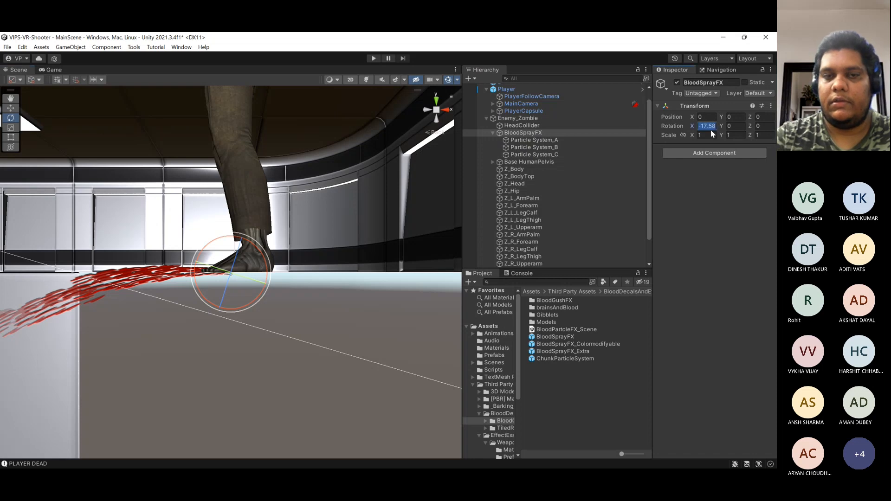
{"action": "type", "text": "90"}
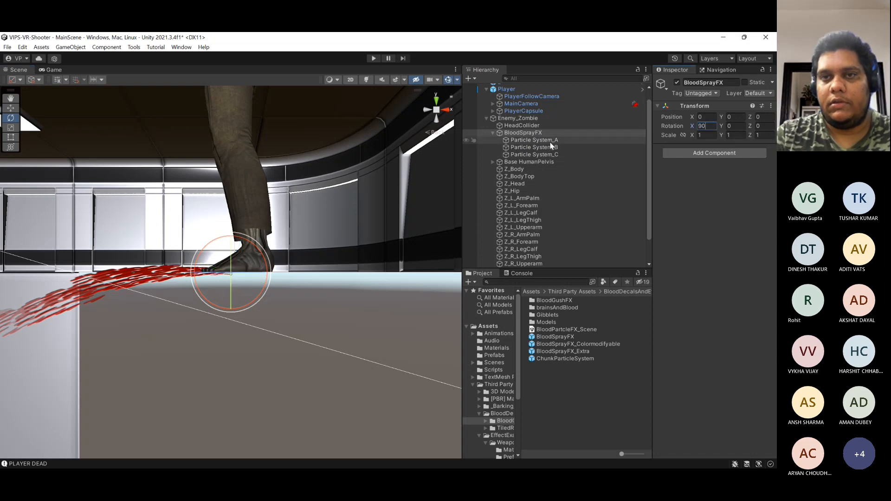
{"action": "left_click", "coordinate": [580, 139]}
{"action": "left_click", "coordinate": [571, 154], "text": "shift"}
- Set BloodSprayFX's X rotation to -90 and preview the spray with all three child particle systems selected
{"action": "left_click", "coordinate": [558, 133]}
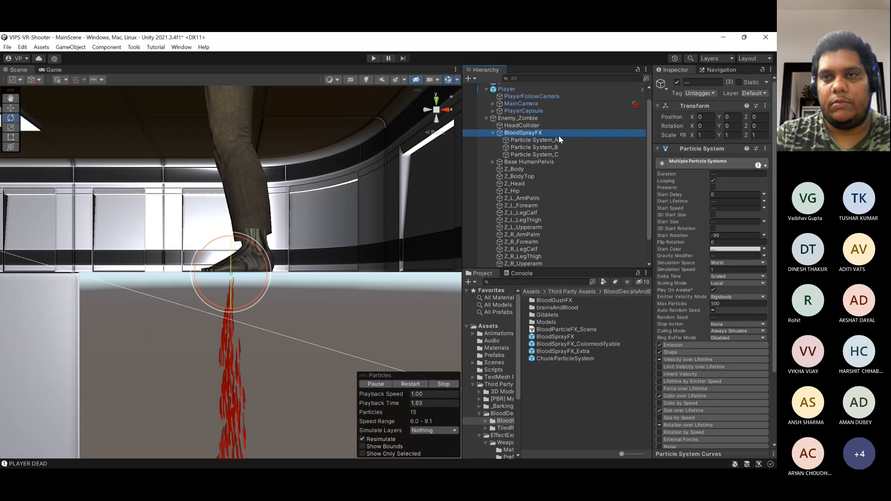
{"action": "left_click", "coordinate": [704, 126]}
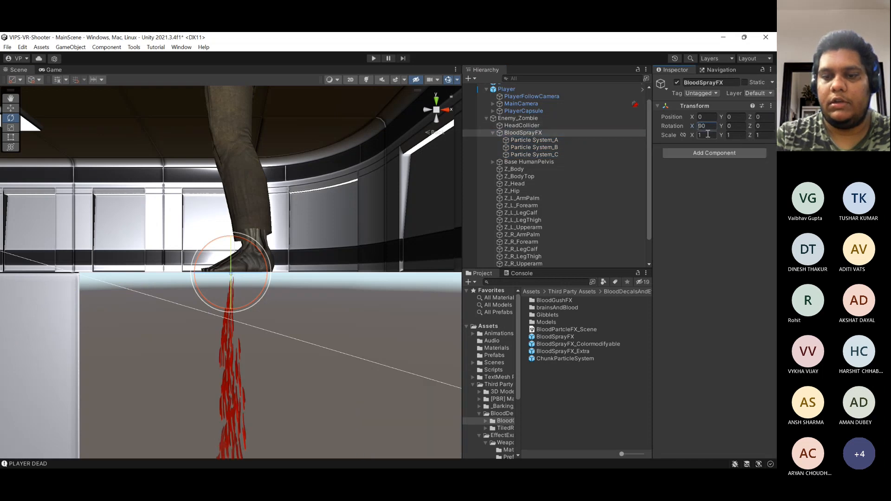
{"action": "type", "text": "-"}
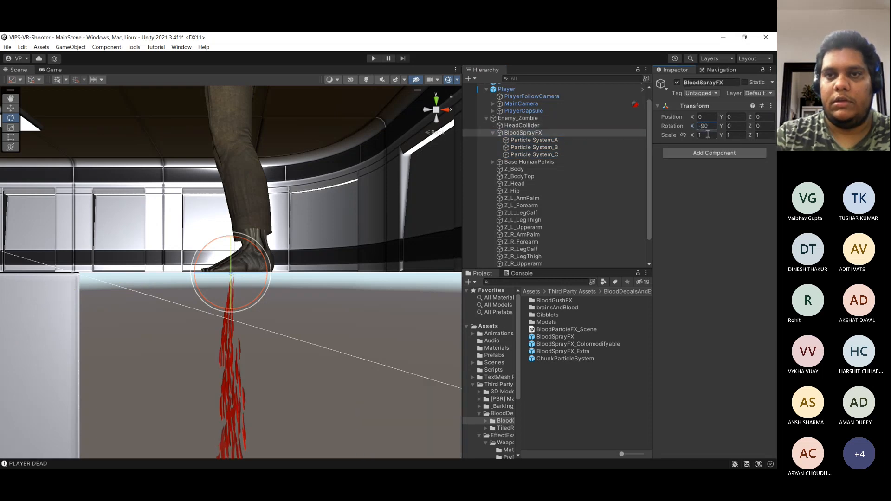
{"action": "left_click", "coordinate": [563, 147]}
{"action": "left_click", "coordinate": [565, 138], "text": "shift"}
{"action": "left_click", "coordinate": [564, 154], "text": "shift"}
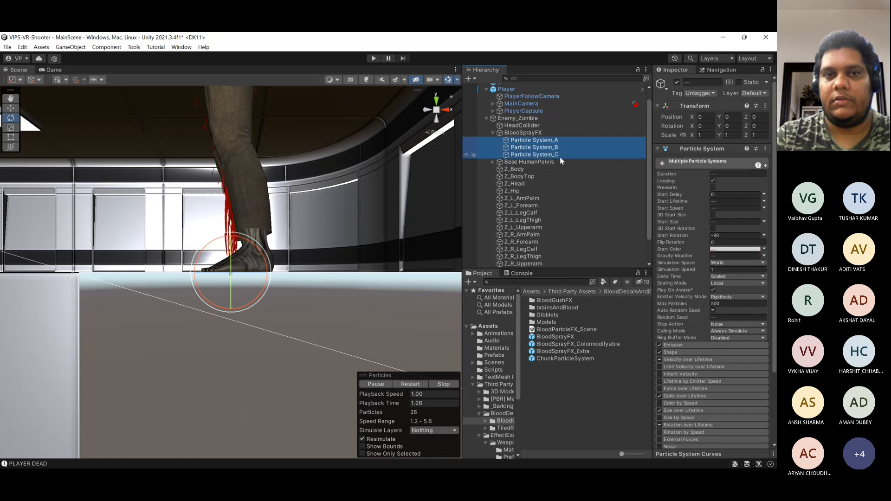
- Replay the rotated blood spray, adding Particle System_A, _B and _C to the selection one after another
{"action": "left_click", "coordinate": [534, 133]}
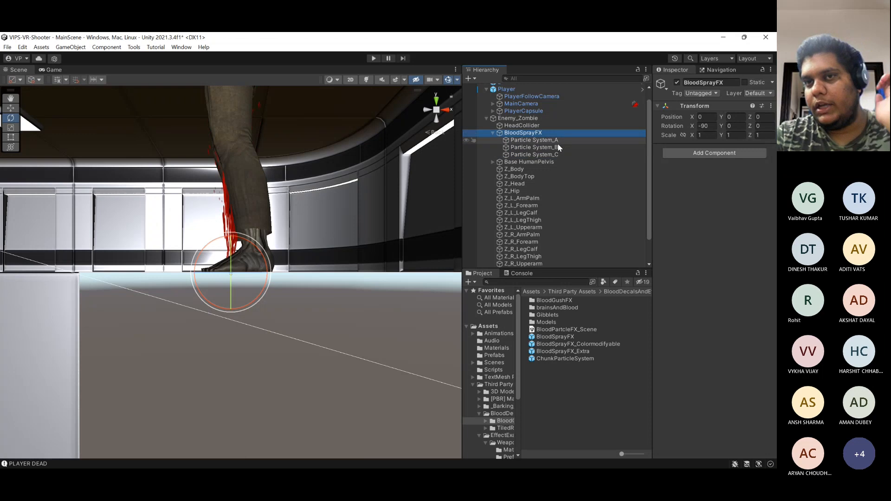
{"action": "left_click", "coordinate": [558, 141]}
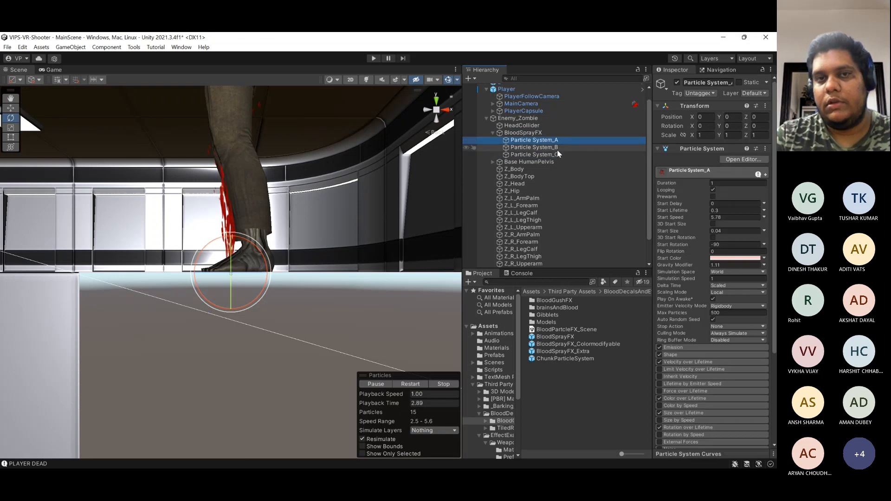
{"action": "left_click", "coordinate": [559, 148], "text": "shift"}
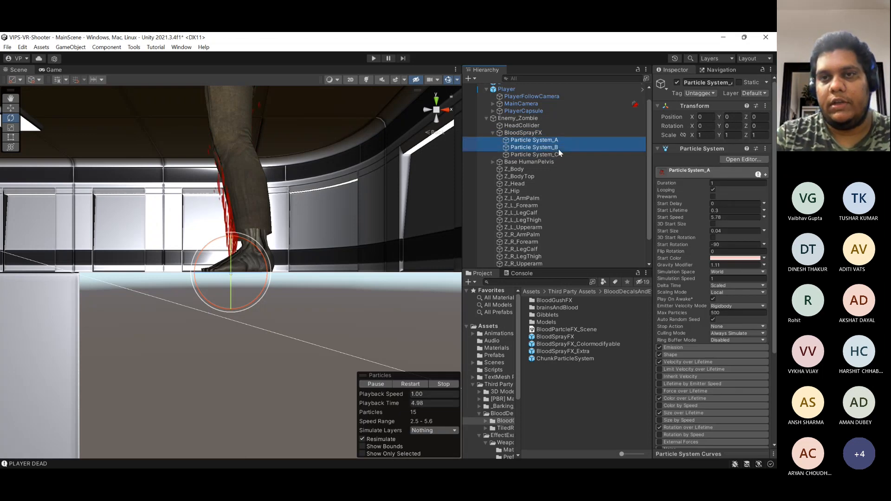
{"action": "left_click", "coordinate": [559, 154], "text": "shift"}
- Raise BloodSprayFX along the zombie's body to a Y position of about 1.04
{"action": "left_click", "coordinate": [533, 132]}
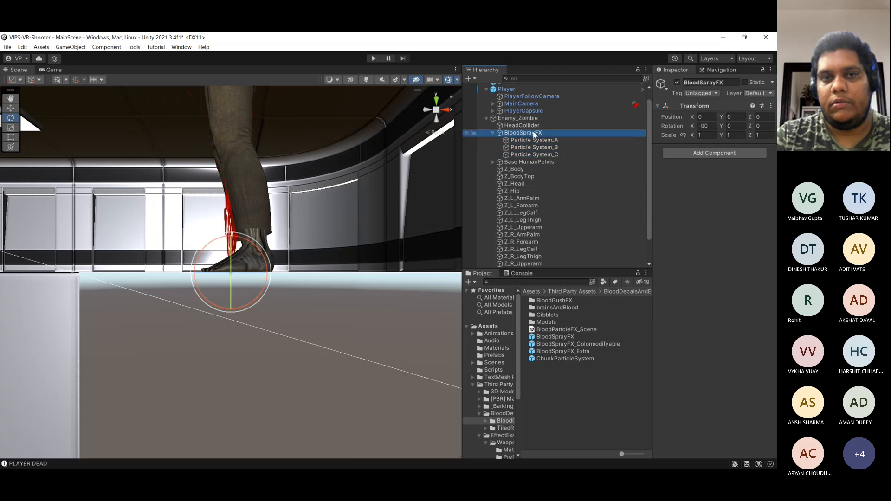
{"action": "left_click", "coordinate": [426, 110]}
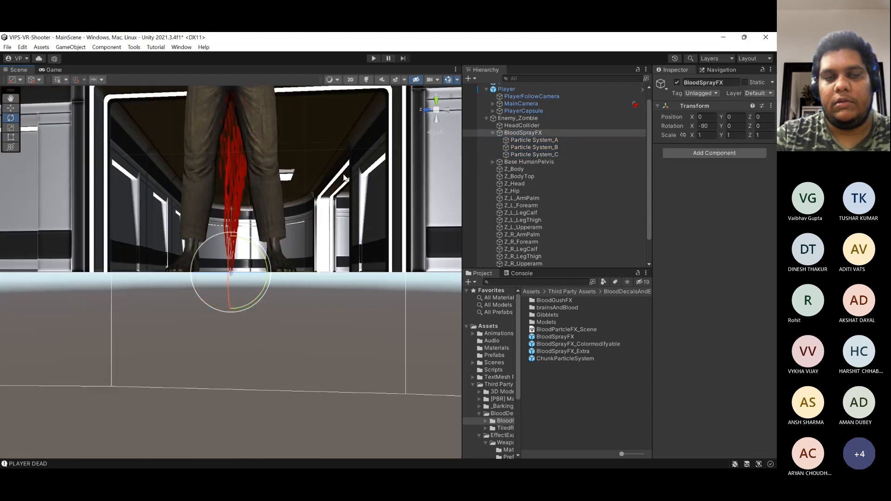
{"action": "key", "text": "w"}
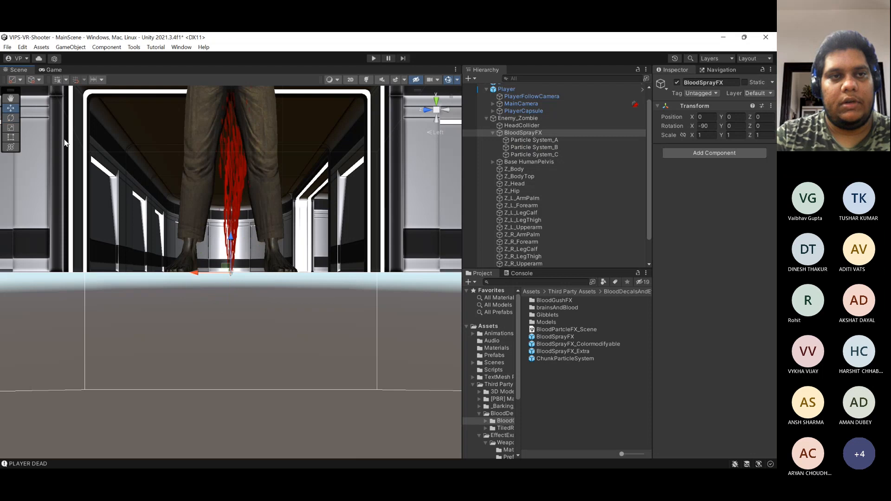
{"action": "scroll", "coordinate": [319, 236], "scroll_direction": "down", "scroll_amount": 4}
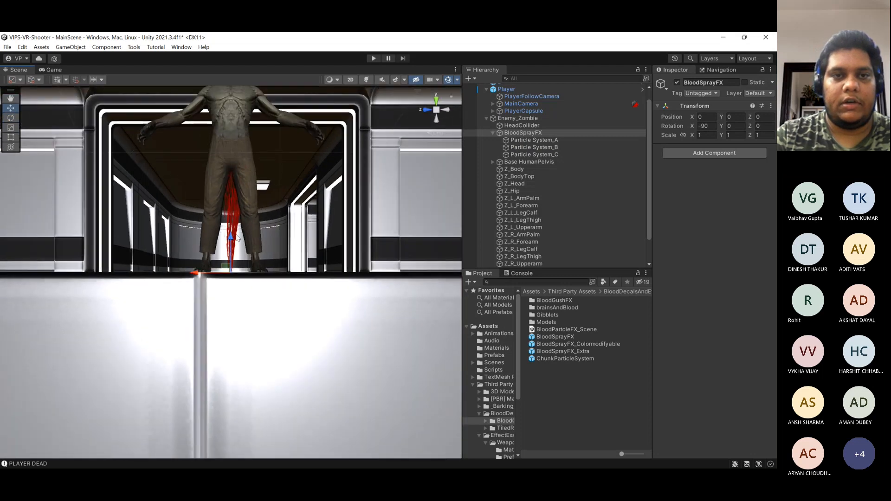
{"action": "left_click_drag", "start_coordinate": [231, 235], "coordinate": [241, 105]}
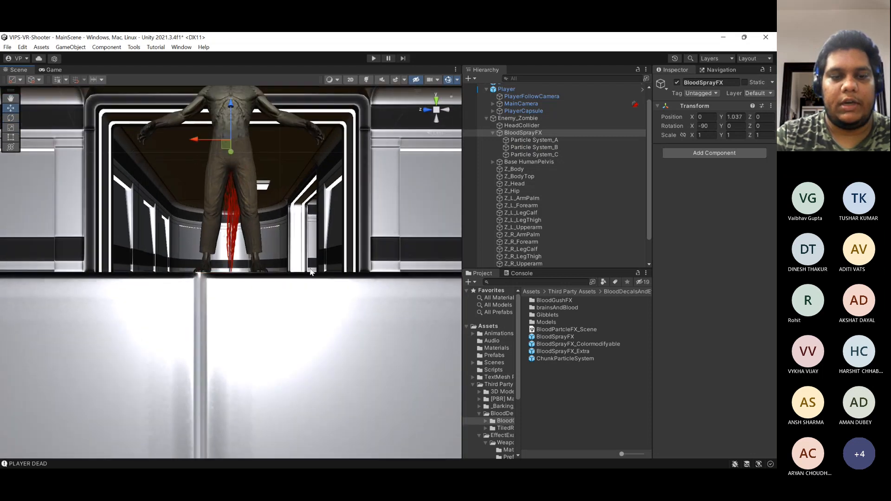
{"action": "scroll", "coordinate": [310, 248], "scroll_direction": "down", "scroll_amount": 4}
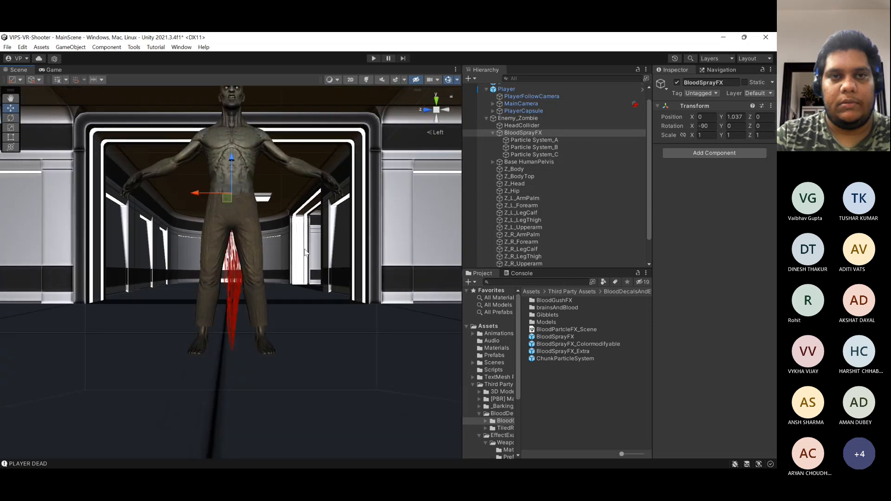
- Deactivate Z_Head and raise BloodSprayFX to the zombie's open neck, at a Y position of about 1.55
{"action": "left_click", "coordinate": [532, 183]}
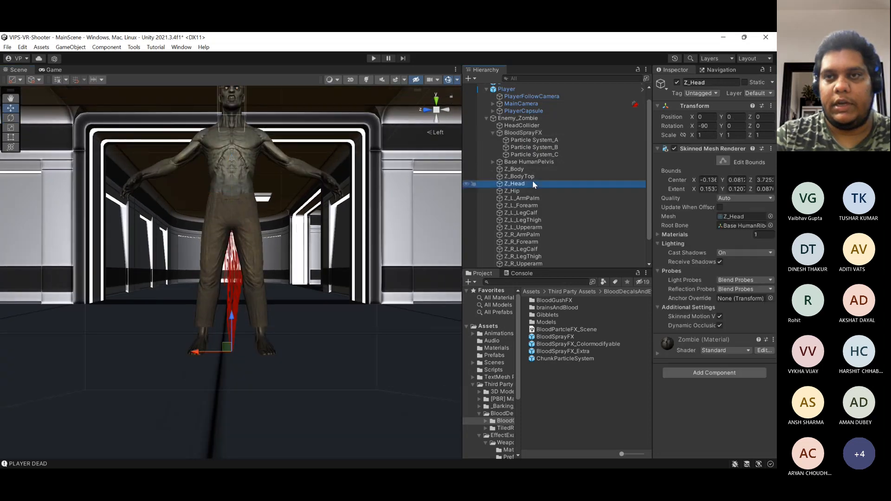
{"action": "left_click", "coordinate": [677, 83]}
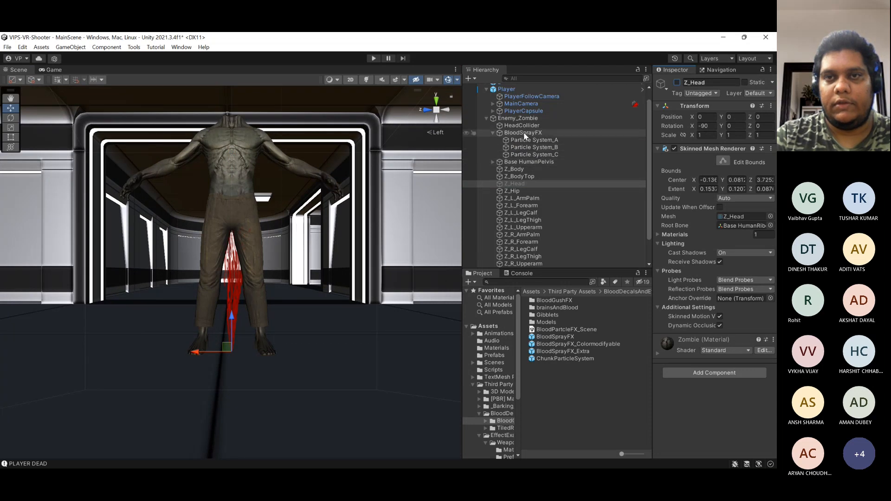
{"action": "left_click", "coordinate": [503, 133]}
{"action": "left_click_drag", "start_coordinate": [232, 161], "coordinate": [240, 81]}
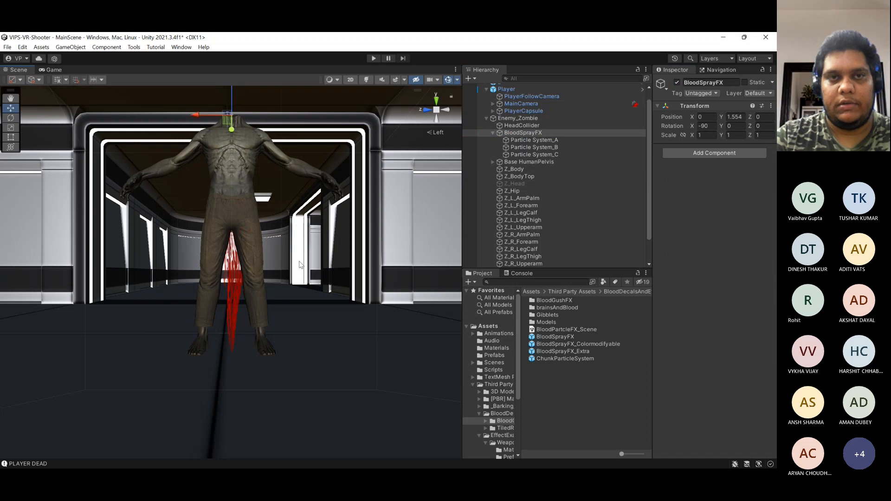
- Focus on BloodSprayFX at the headless neck and preview its particle systems gushing from there
{"action": "double_click", "coordinate": [529, 133]}
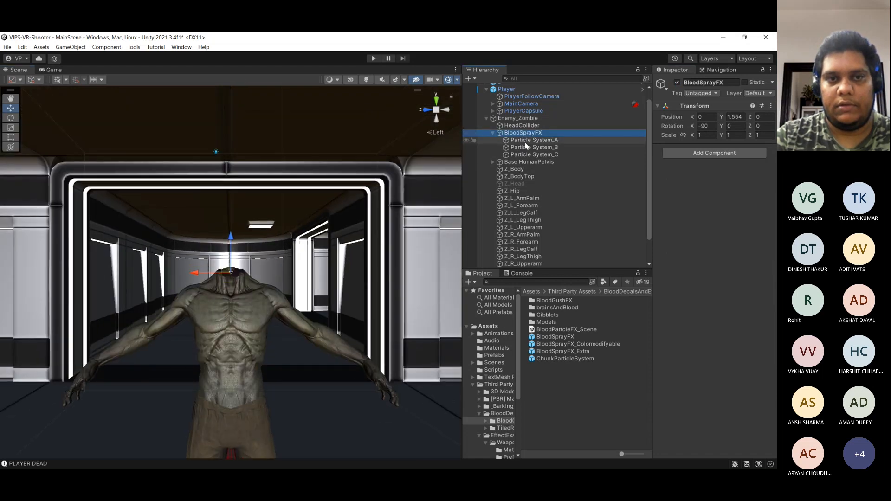
{"action": "left_click", "coordinate": [551, 141]}
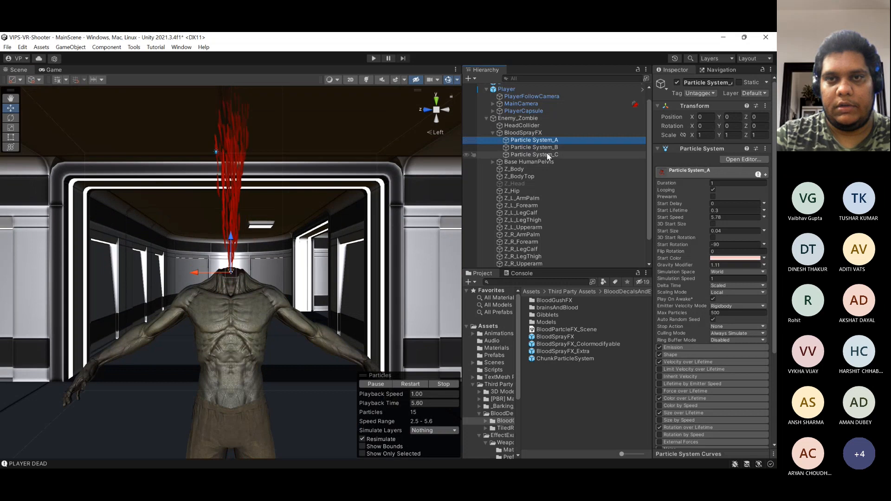
{"action": "left_click", "coordinate": [546, 156], "text": "shift"}
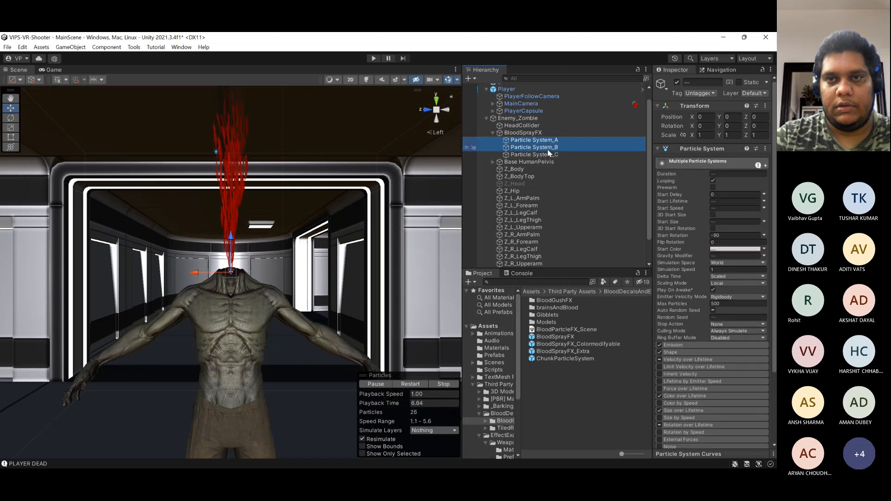
- Center BloodSprayFX over the zombie's open neck, shifting it to about Z -0.03 and lowering it to about Y 1.54
{"action": "left_click", "coordinate": [446, 112]}
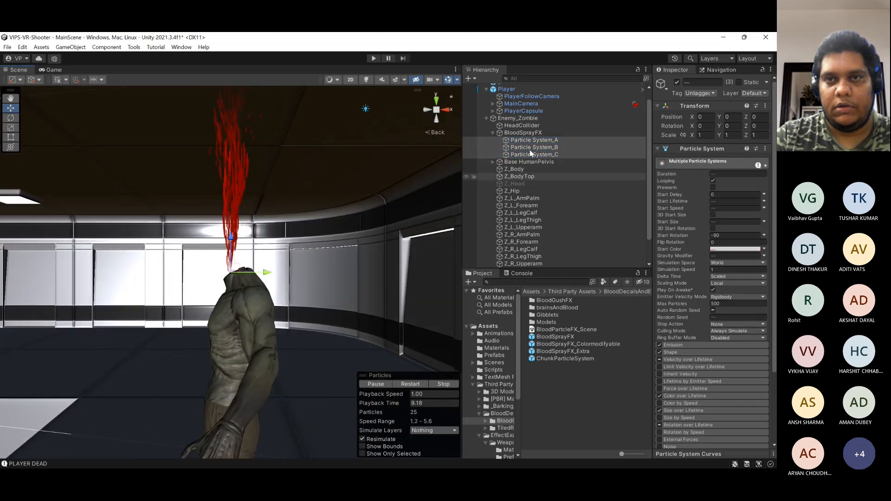
{"action": "left_click", "coordinate": [562, 134]}
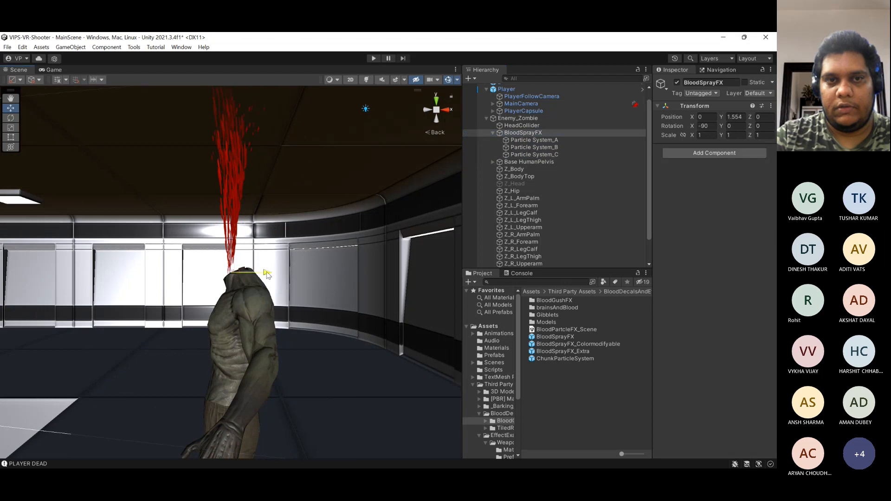
{"action": "left_click_drag", "start_coordinate": [273, 272], "coordinate": [270, 269]}
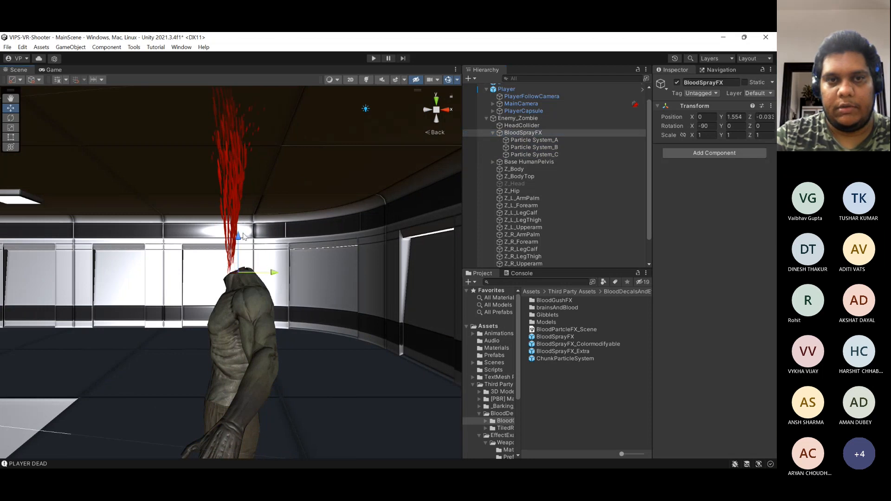
{"action": "left_click_drag", "start_coordinate": [243, 236], "coordinate": [244, 240]}
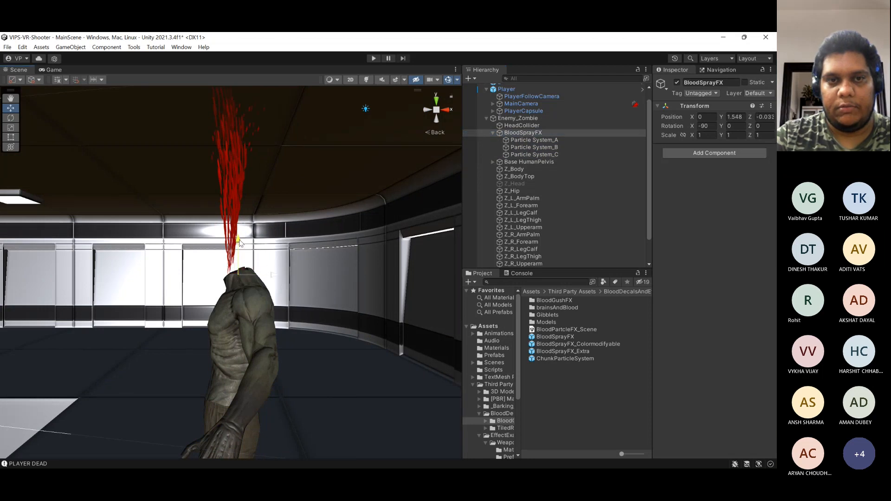
- Preview Particle System_A, _B and _C together at the neck, checking the gush from the back and right views
{"action": "left_click", "coordinate": [581, 140]}
{"action": "left_click", "coordinate": [579, 147], "text": "ctrl"}
{"action": "left_click", "coordinate": [574, 155], "text": "ctrl"}
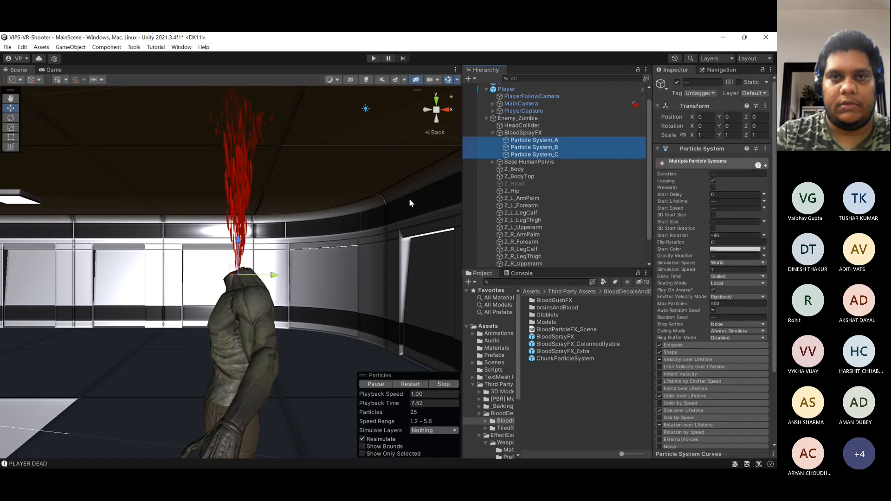
{"action": "left_click", "coordinate": [426, 113]}
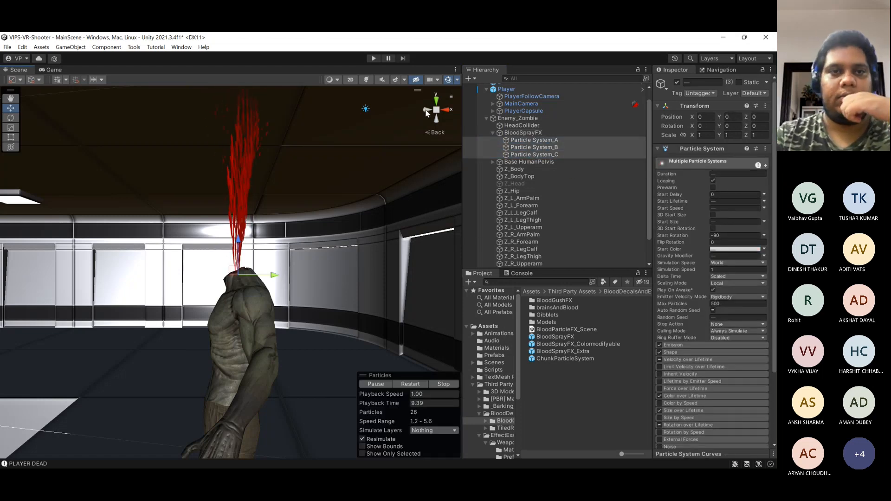
{"action": "left_click", "coordinate": [426, 111]}
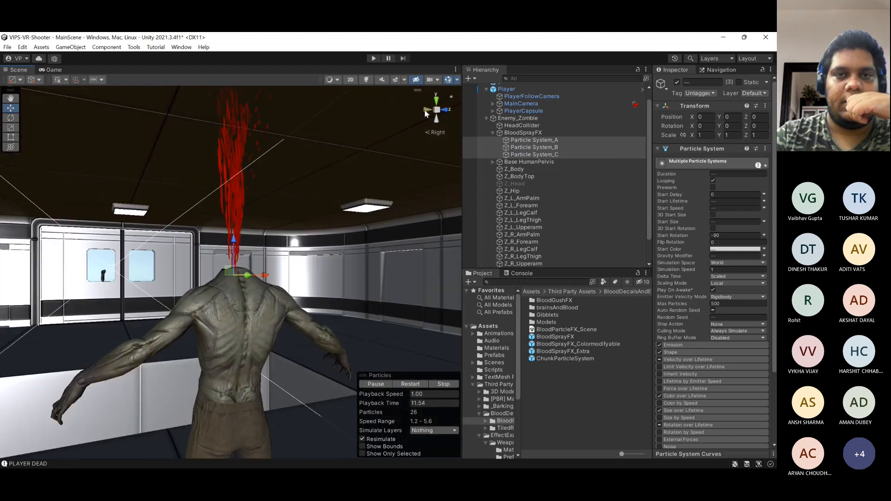
{"action": "left_click", "coordinate": [426, 113]}
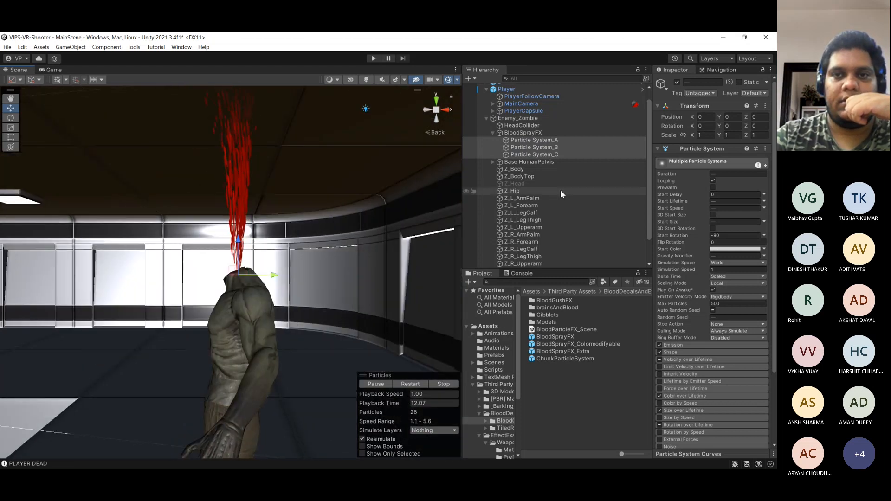
- Collapse BloodSprayFX in the hierarchy and reactivate the zombie's Z_Head object
{"action": "left_click", "coordinate": [493, 133]}
{"action": "left_click", "coordinate": [520, 127]}
{"action": "left_click", "coordinate": [539, 134]}
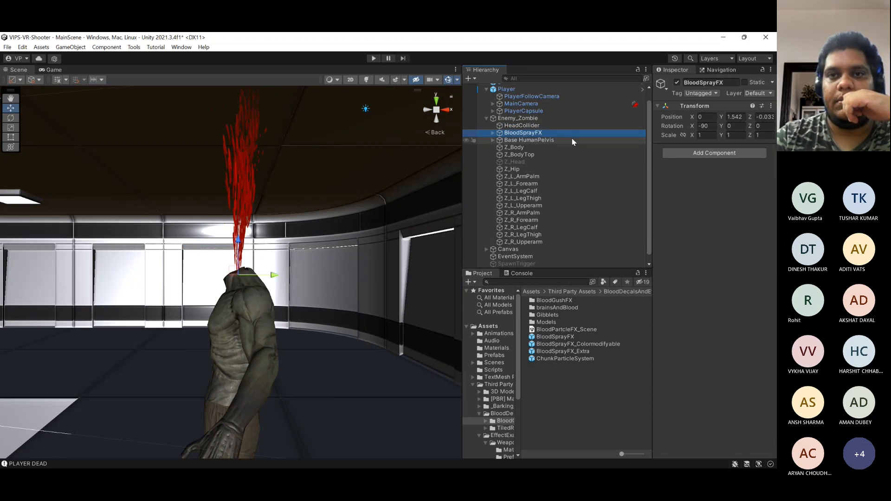
{"action": "left_click", "coordinate": [569, 161]}
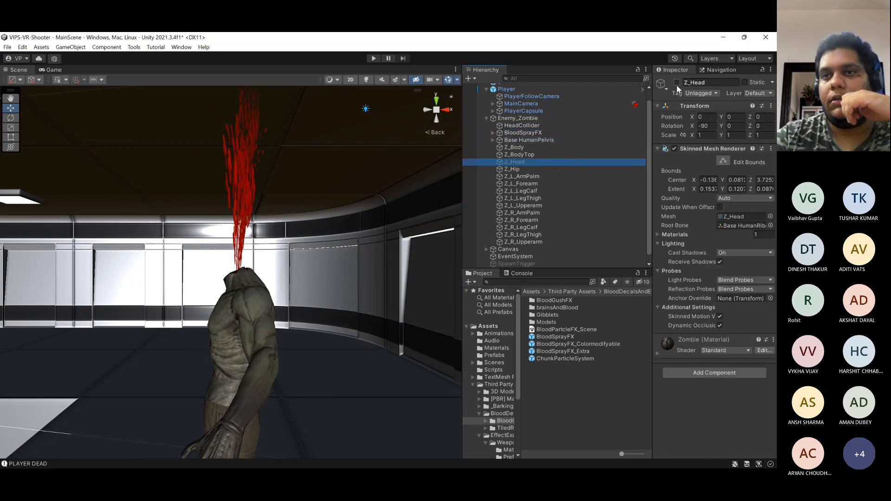
{"action": "left_click", "coordinate": [677, 83]}
{"action": "left_click", "coordinate": [585, 389]}
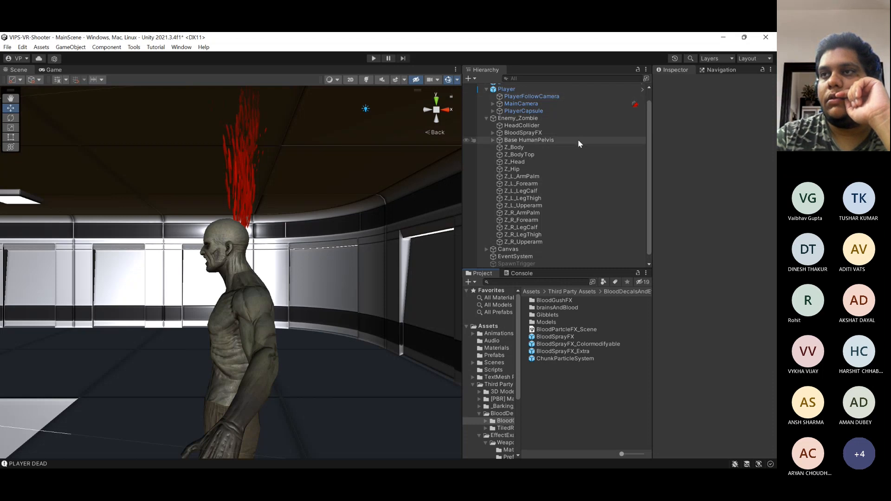
{"action": "left_click", "coordinate": [553, 133]}
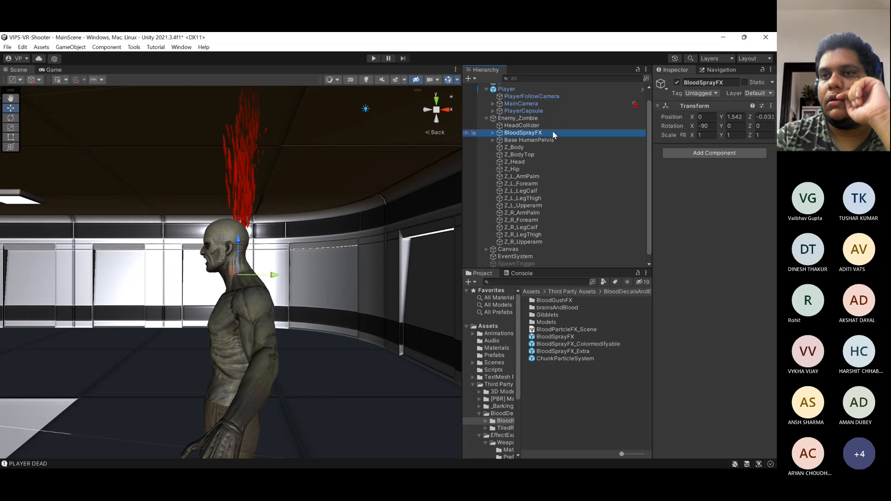
{"action": "left_click", "coordinate": [551, 139]}
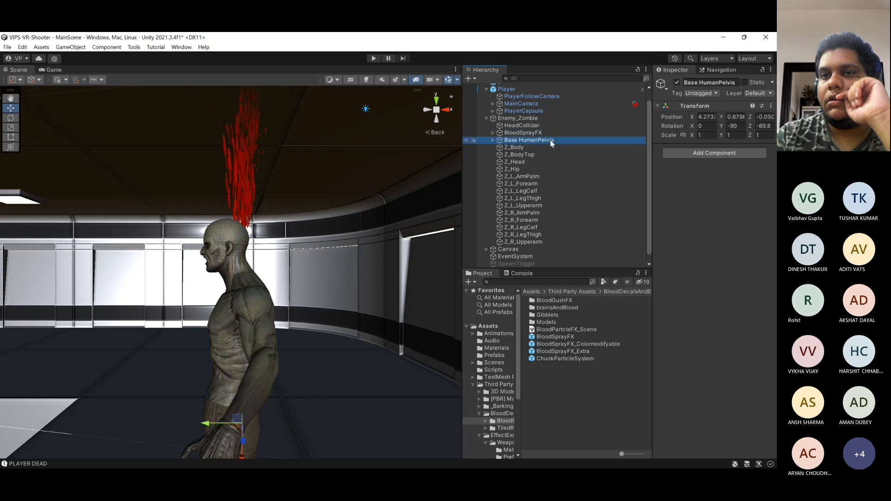
{"action": "left_click", "coordinate": [552, 133]}
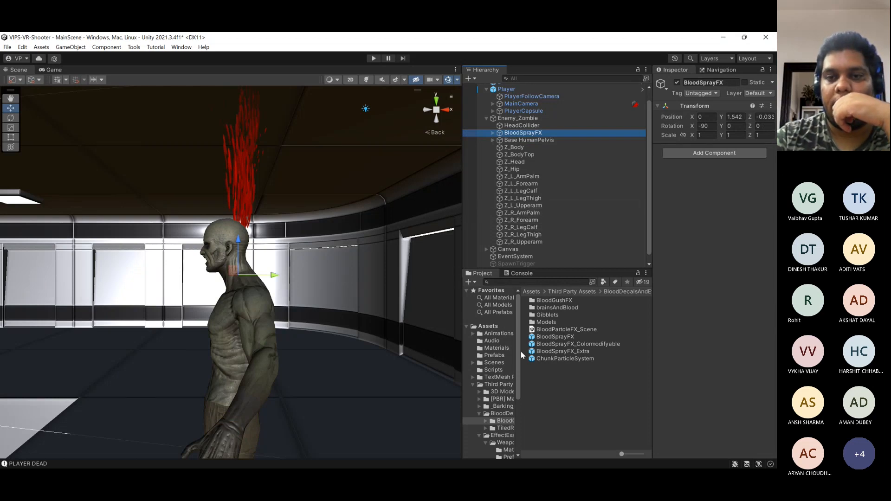
- Create a C# script named HeadShot in the Scripts folder and open it in Visual Studio
{"action": "left_click", "coordinate": [472, 385]}
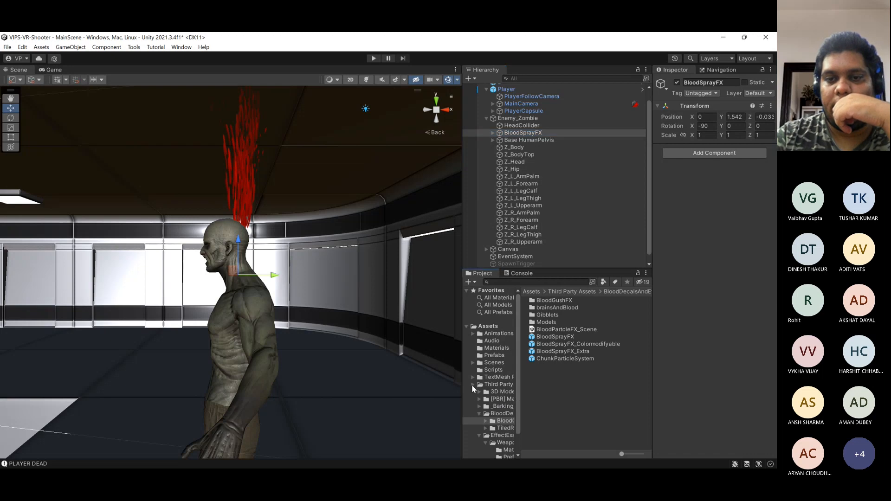
{"action": "left_click", "coordinate": [492, 370]}
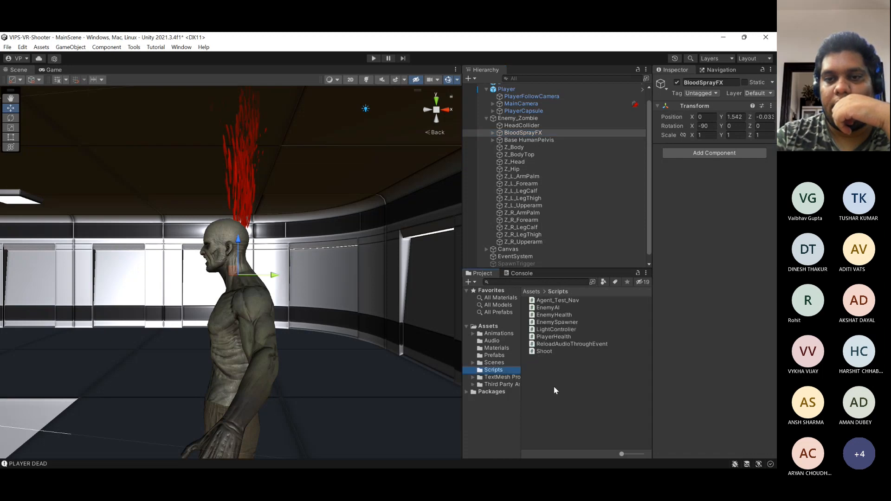
{"action": "right_click", "coordinate": [553, 385]}
{"action": "mouse_move", "coordinate": [594, 140]}
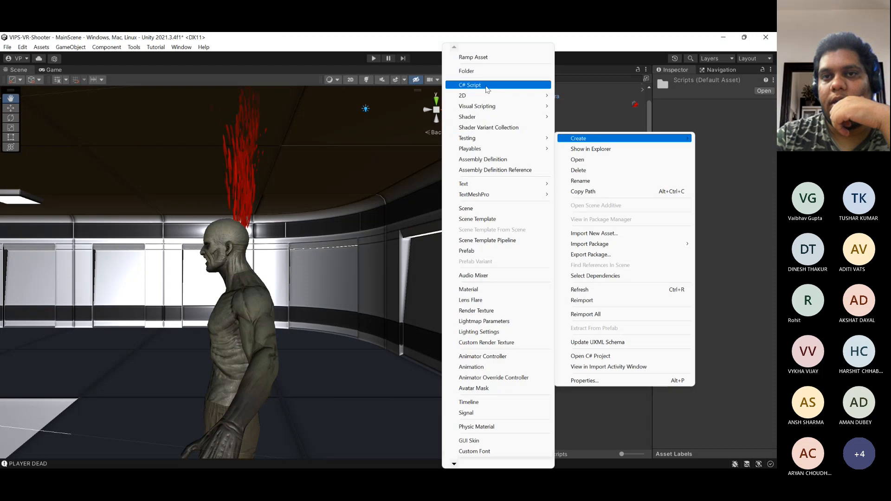
{"action": "left_click", "coordinate": [487, 86]}
{"action": "type", "text": "H"}
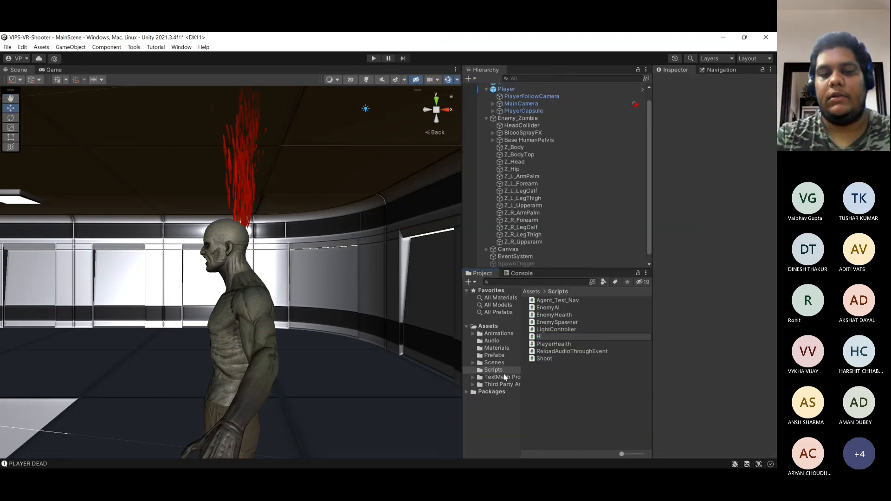
{"action": "type", "text": "eadShot"}
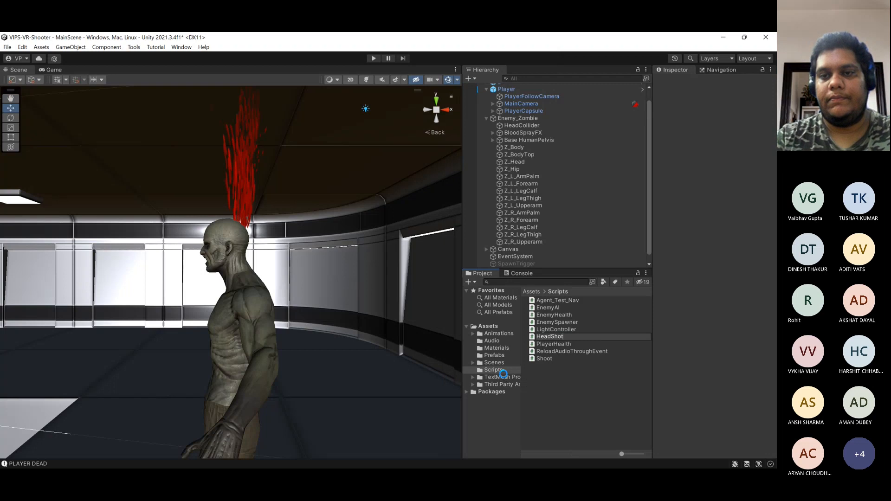
{"action": "key", "text": "Return"}
{"action": "key", "text": "Return"}
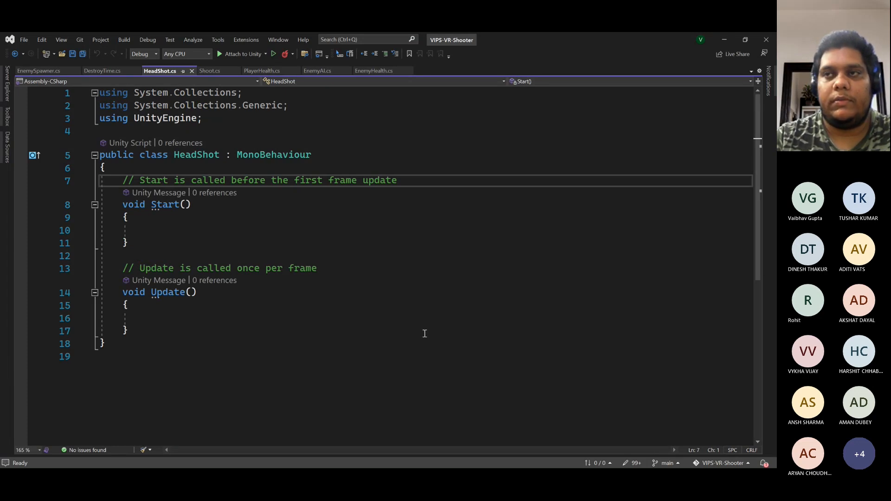
- Replace the default Start and Update methods of the HeadShot class with a public GameObject field named head
{"action": "left_click_drag", "start_coordinate": [155, 332], "coordinate": [183, 169]}
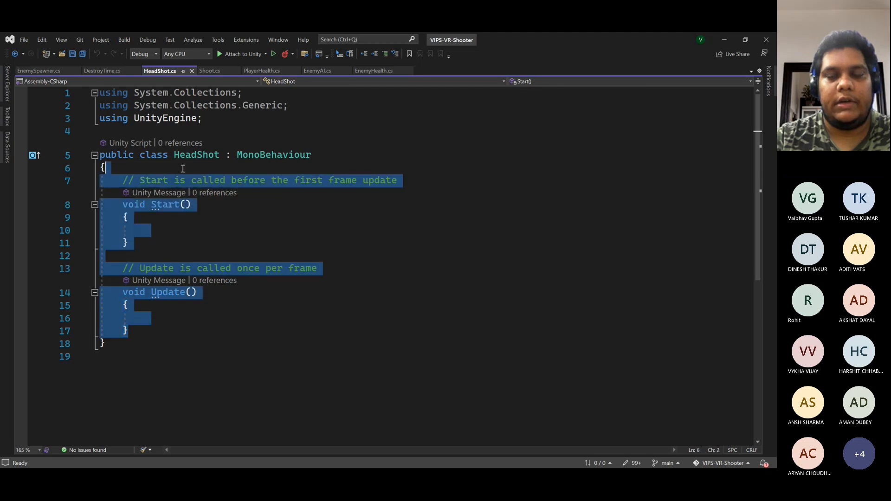
{"action": "key", "text": "Return"}
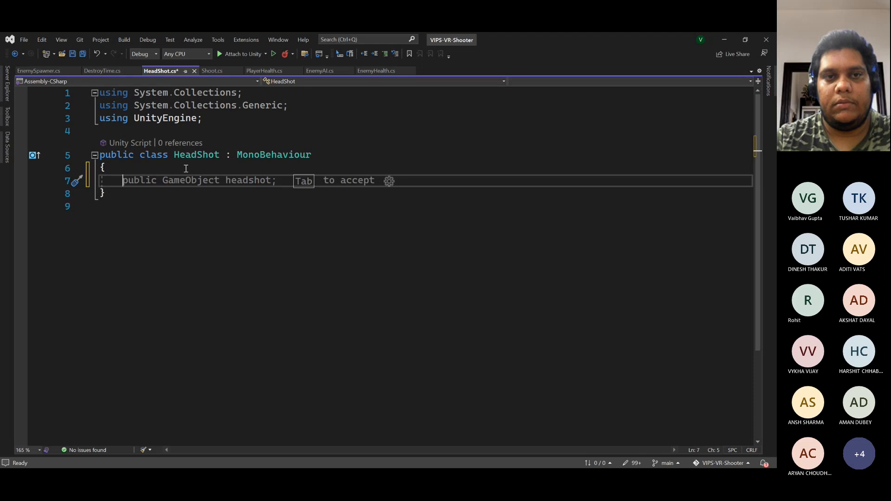
{"action": "key", "text": "Tab"}
{"action": "key", "text": "BackSpace"}
{"action": "key", "text": "BackSpace"}
{"action": "key", "text": "BackSpace"}
{"action": "key", "text": "BackSpace"}
{"action": "key", "text": "BackSpace"}
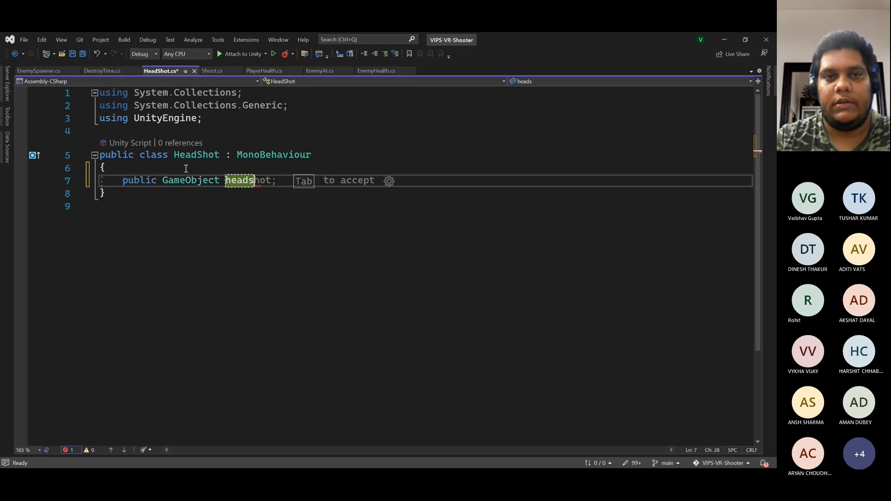
{"action": "type", "text": ";"}
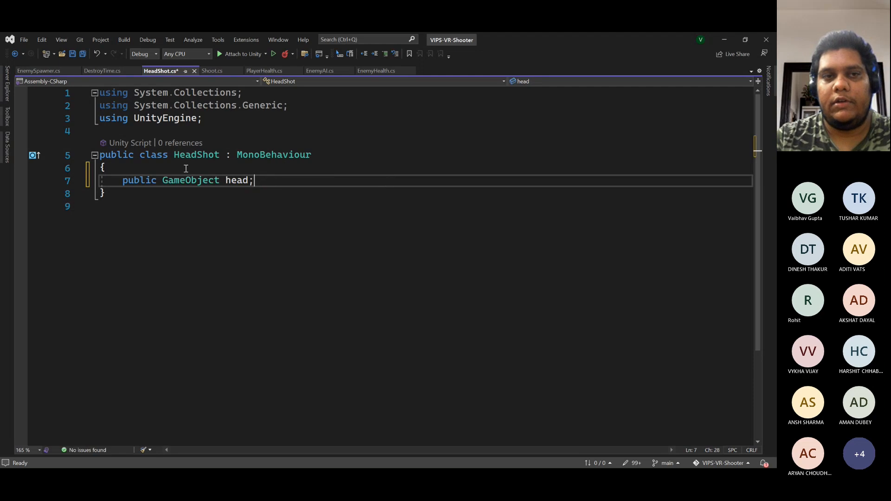
- Declare a second public GameObject field named bloodGushEffect below head, leaving a blank line after it
{"action": "key", "text": "Return"}
{"action": "key", "text": "Tab"}
{"action": "key", "text": "BackSpace"}
{"action": "key", "text": "ctrl+shift+Left"}
{"action": "key", "text": "BackSpace"}
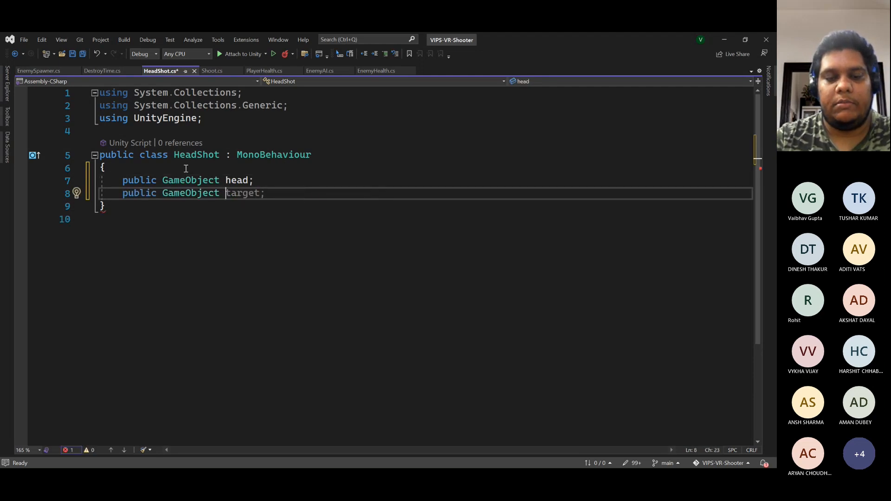
{"action": "type", "text": "blood"}
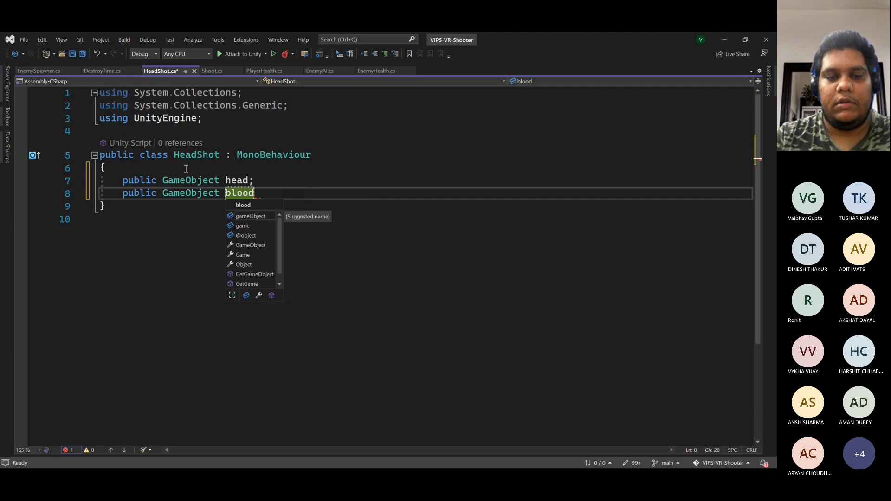
{"action": "type", "text": "Gush"}
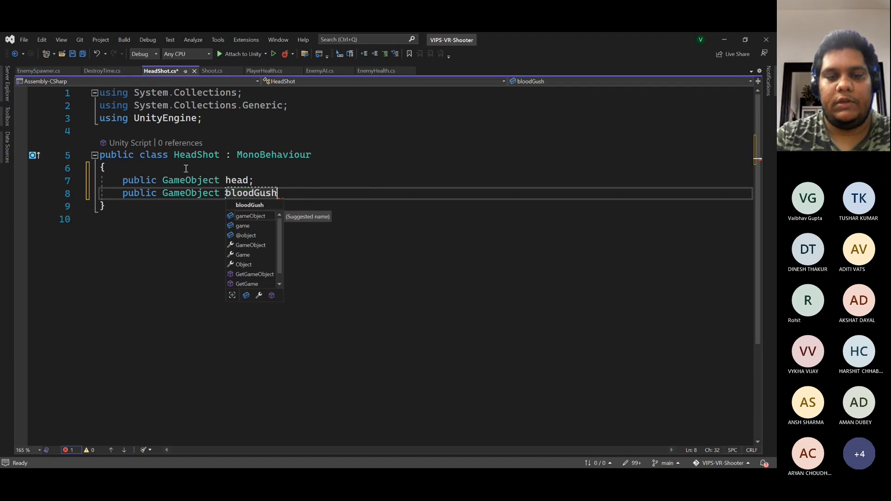
{"action": "type", "text": "Effect;"}
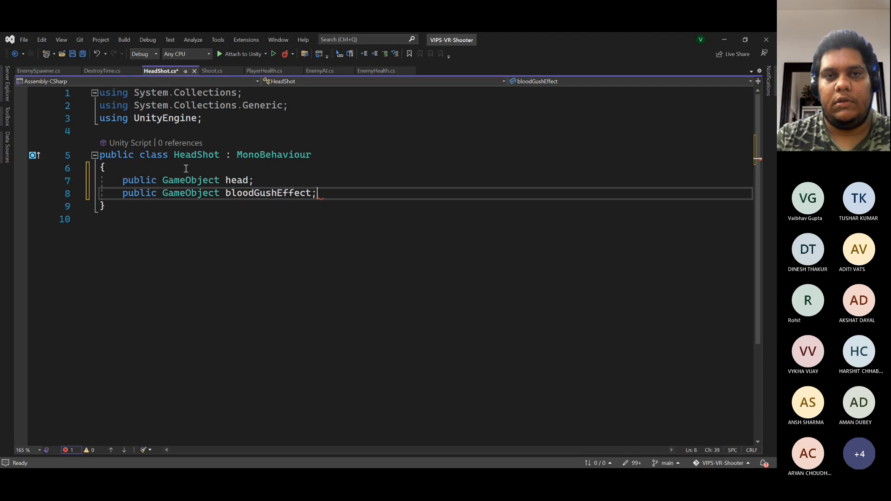
{"action": "key", "text": "Return"}
{"action": "key", "text": "Return"}
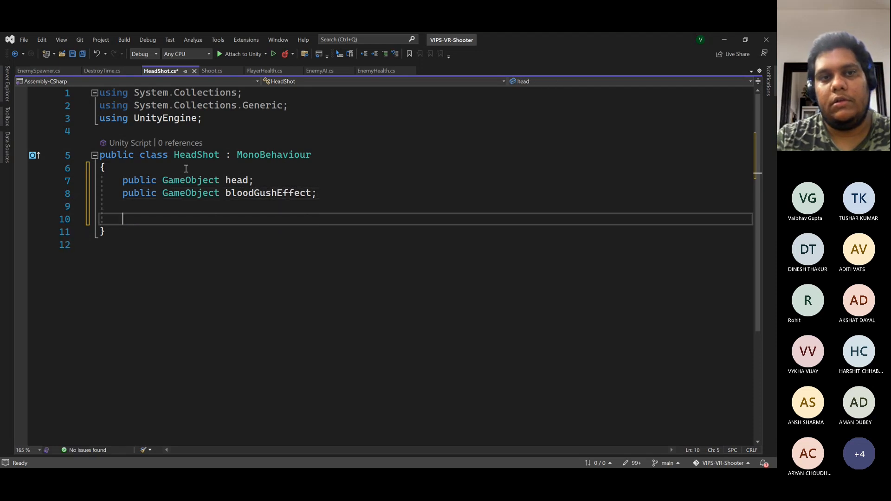
{"action": "type", "text": "void"}
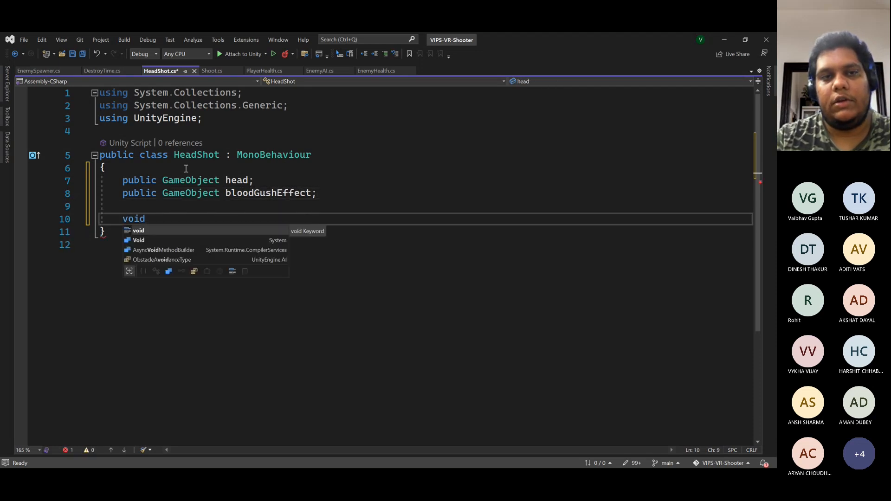
{"action": "key", "text": "Escape"}
{"action": "key", "text": "BackSpace"}
{"action": "key", "text": "BackSpace"}
{"action": "key", "text": "BackSpace"}
{"action": "key", "text": "BackSpace"}
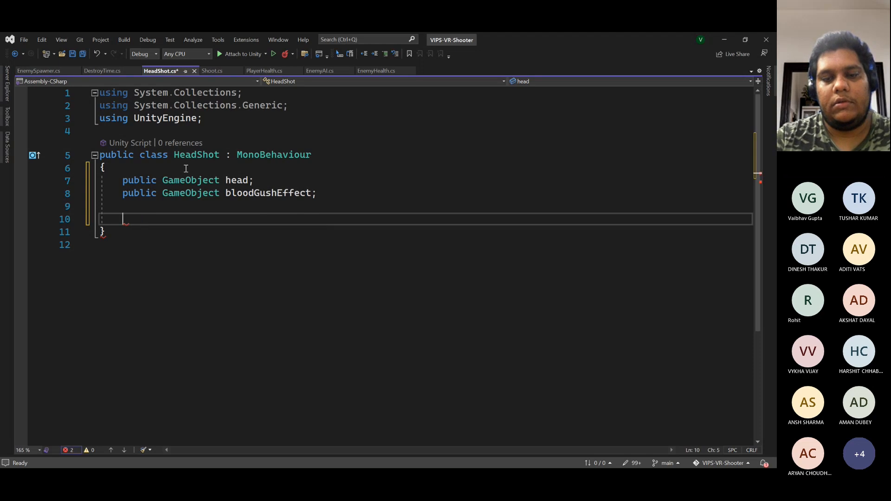
- Add an empty private void OnDisable() method below the fields and return to the Unity editor
{"action": "type", "text": "ondi"}
{"action": "key", "text": "Tab"}
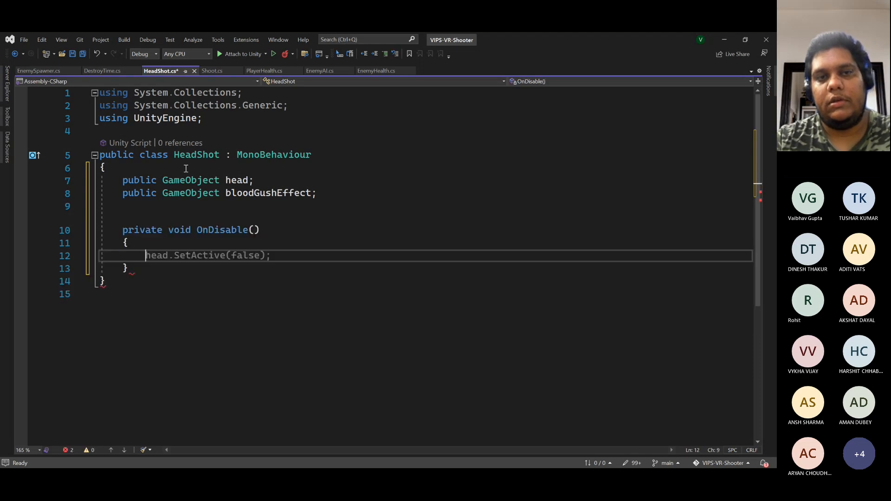
{"action": "key", "text": "Up"}
{"action": "key", "text": "Up"}
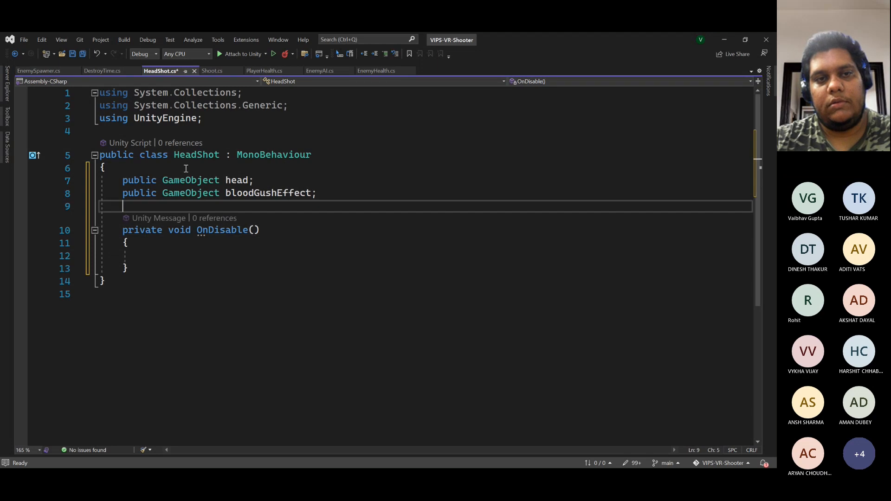
{"action": "key", "text": "Down"}
{"action": "key", "text": "Down"}
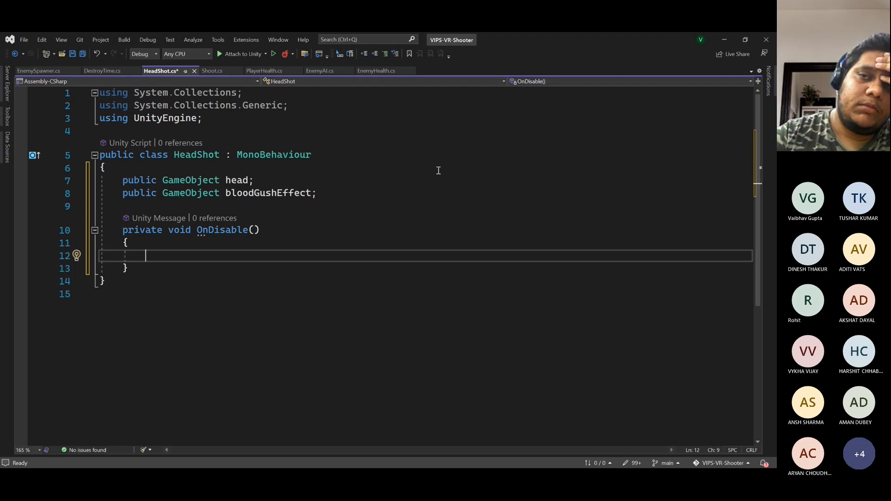
{"action": "left_click", "coordinate": [724, 41]}
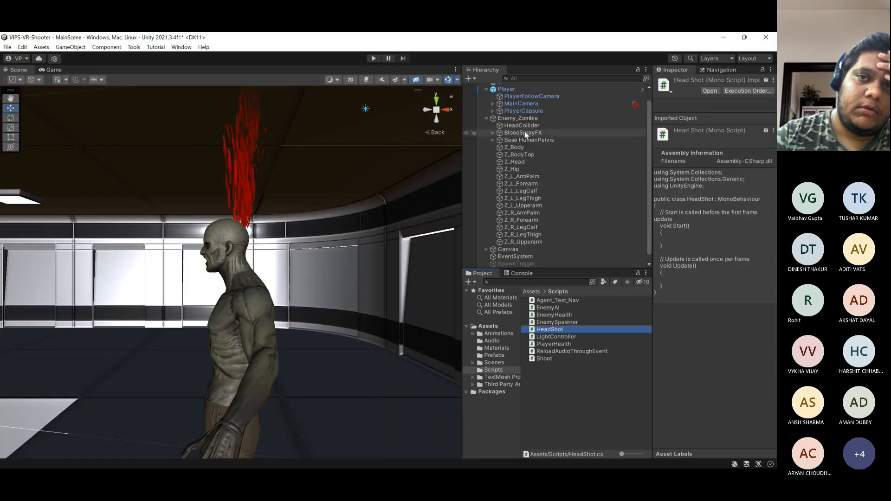
- Select HeadCollider under Enemy_Zombie and switch to the HeadShot script in Visual Studio
{"action": "left_click", "coordinate": [522, 126]}
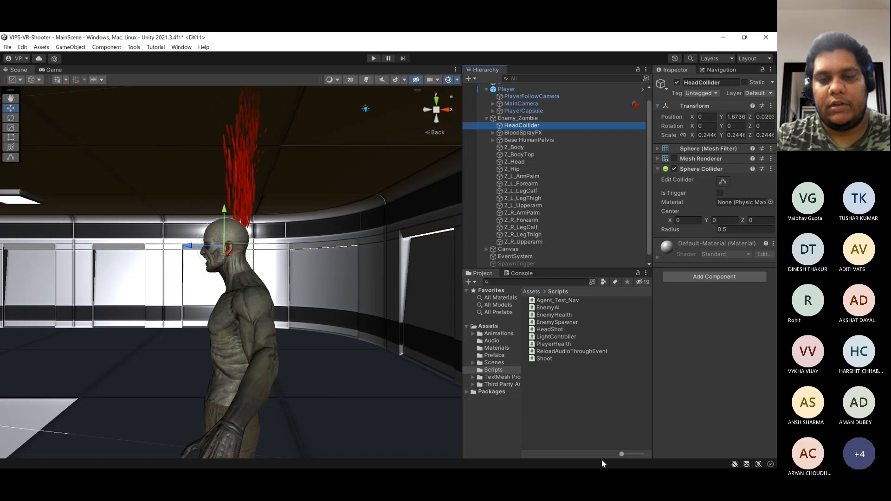
{"action": "key", "text": "super"}
{"action": "left_click", "coordinate": [499, 458]}
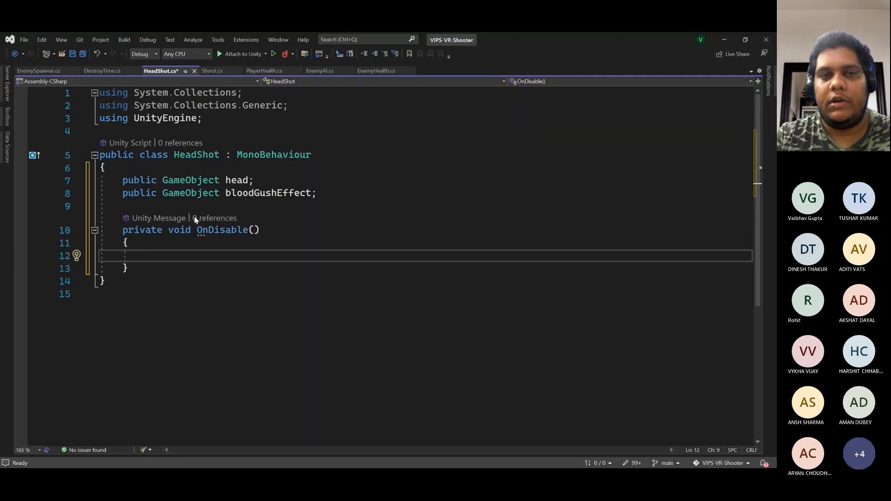
- Add the statement head.SetActive(false); inside the OnDisable method of HeadShot
{"action": "double_click", "coordinate": [233, 230]}
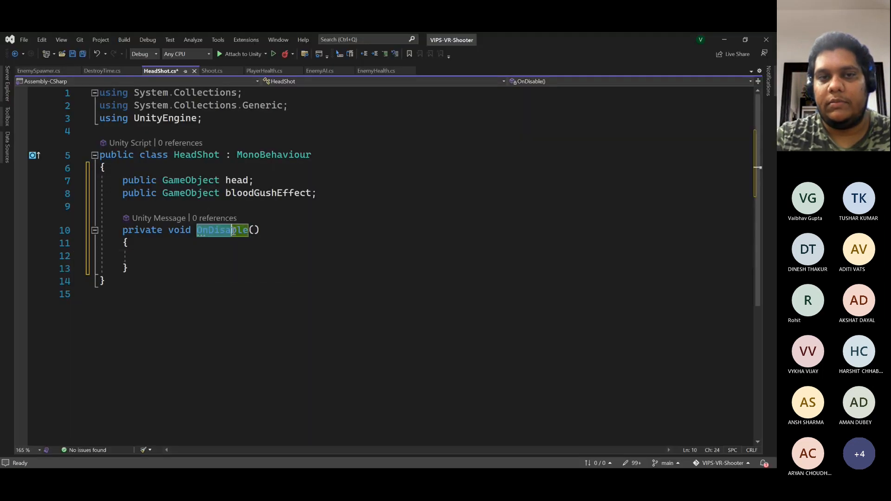
{"action": "left_click_drag", "start_coordinate": [232, 231], "coordinate": [240, 230]}
{"action": "left_click", "coordinate": [237, 252]}
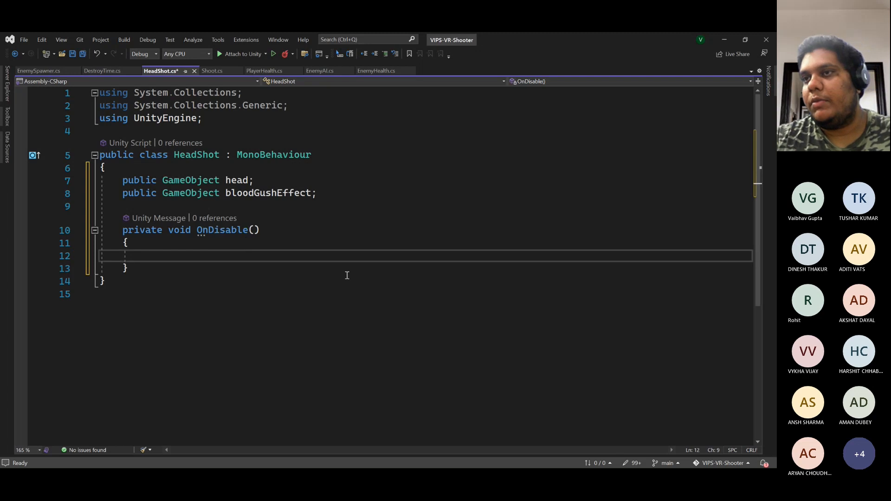
{"action": "type", "text": "hea"}
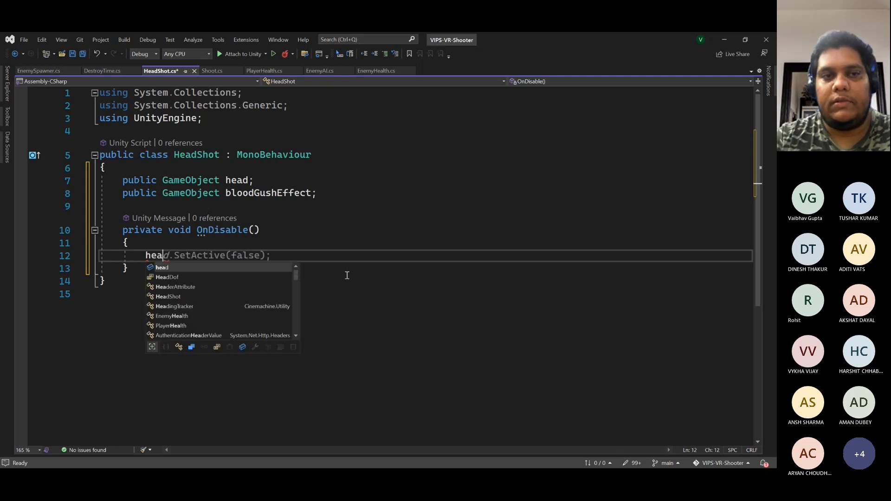
{"action": "key", "text": "Tab"}
{"action": "key", "text": "Tab"}
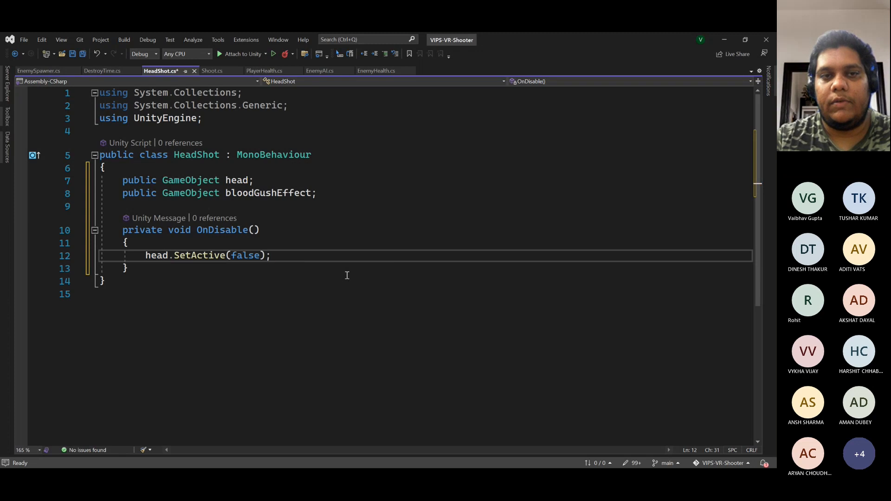
- Add bloodGushEffect.SetActive(true); below the head statement in OnDisable and save the HeadShot script
{"action": "key", "text": "Return"}
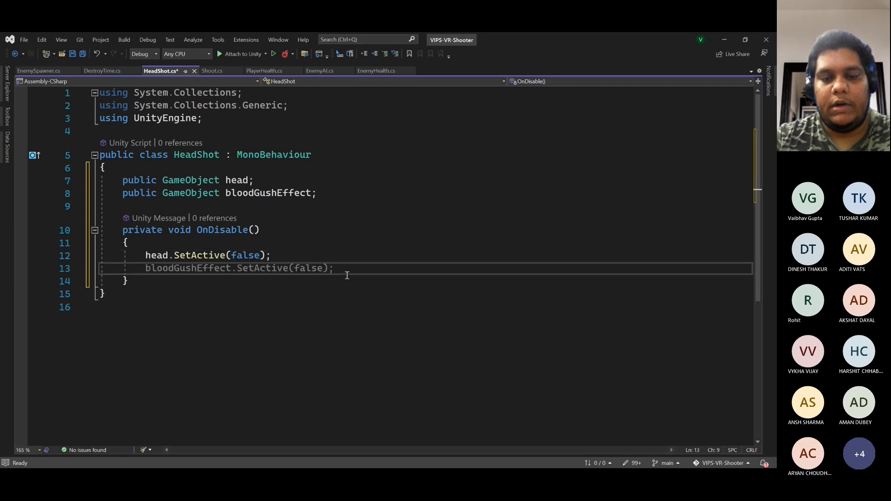
{"action": "type", "text": "blo"}
{"action": "key", "text": "Tab"}
{"action": "key", "text": "Tab"}
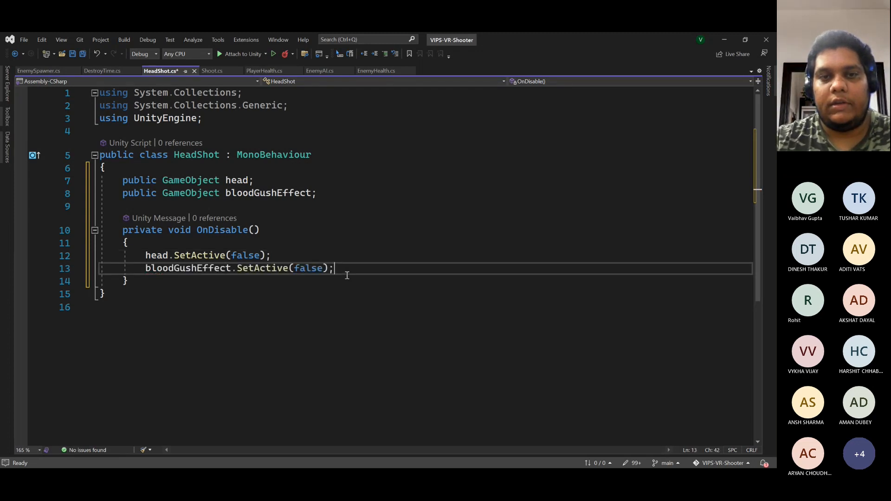
{"action": "key", "text": "Left"}
{"action": "key", "text": "Left"}
{"action": "key", "text": "BackSpace"}
{"action": "key", "text": "BackSpace"}
{"action": "key", "text": "BackSpace"}
{"action": "key", "text": "BackSpace"}
{"action": "key", "text": "BackSpace"}
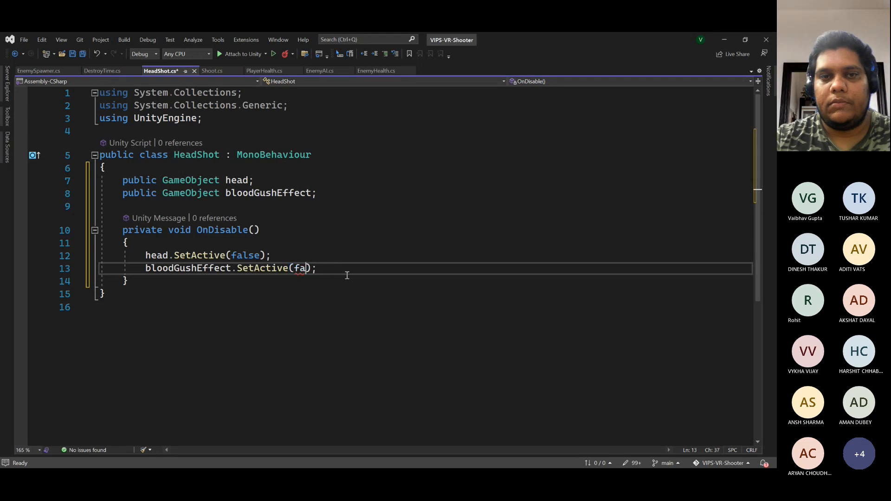
{"action": "type", "text": "true"}
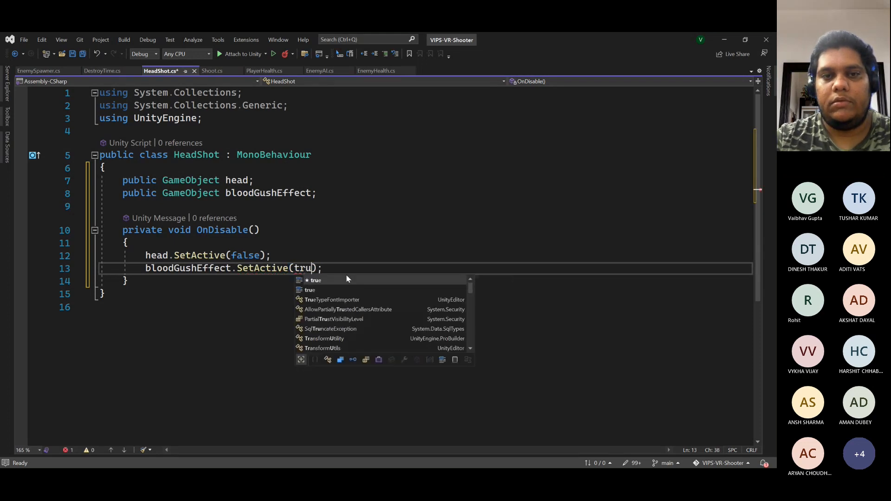
{"action": "key", "text": "ctrl+s"}
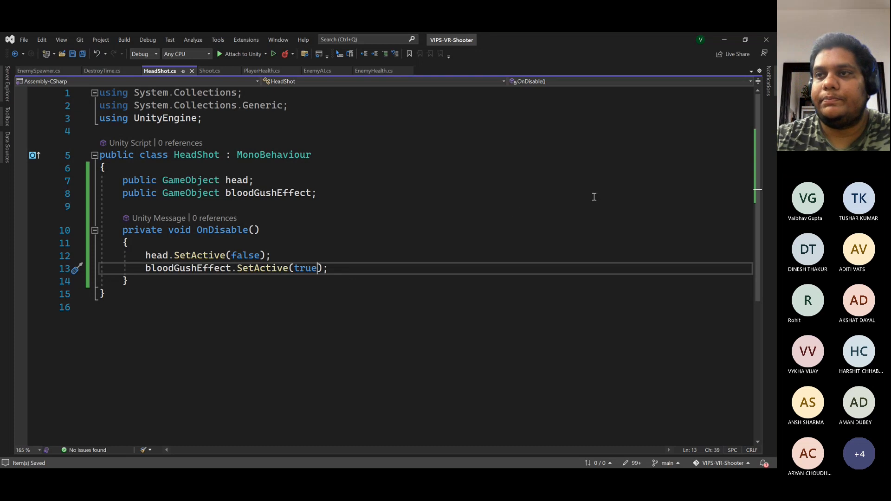
- Switch to Unity and attach HeadShot to HeadCollider, assigning Z_Head as Head and BloodSprayFX as Blood Gush Effect
{"action": "left_click", "coordinate": [724, 39]}
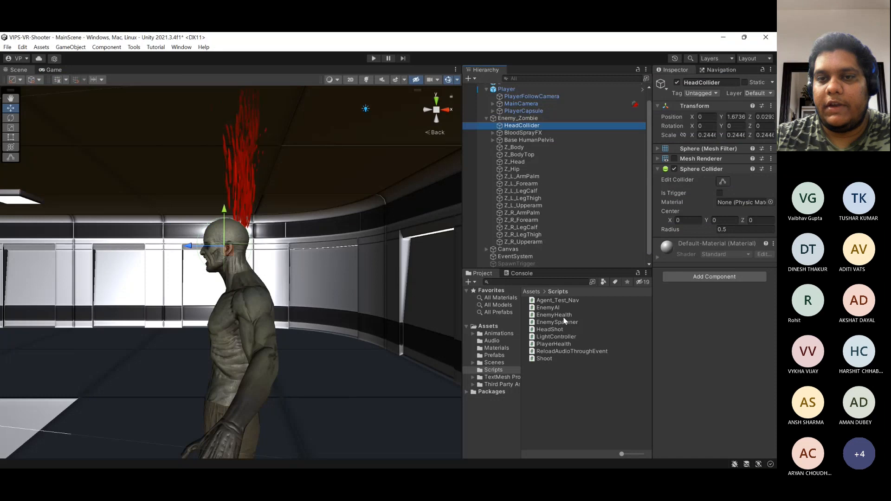
{"action": "left_click_drag", "start_coordinate": [552, 329], "coordinate": [697, 311]}
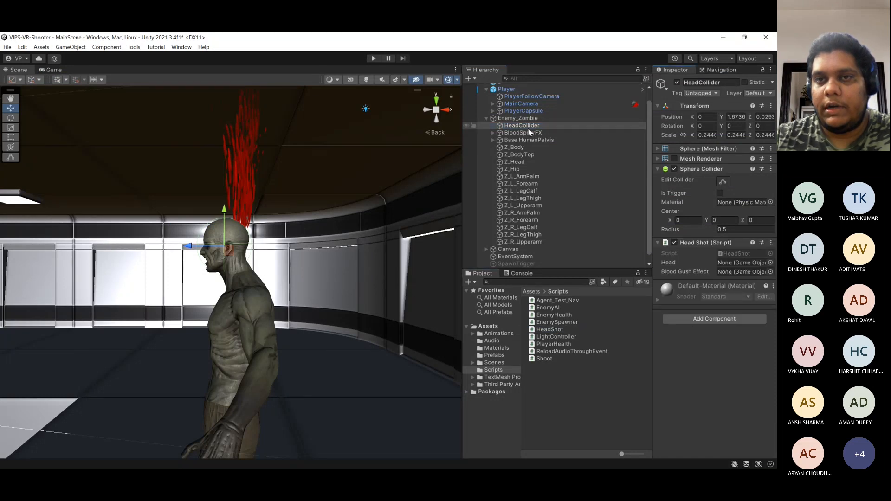
{"action": "left_click_drag", "start_coordinate": [520, 162], "coordinate": [738, 262]}
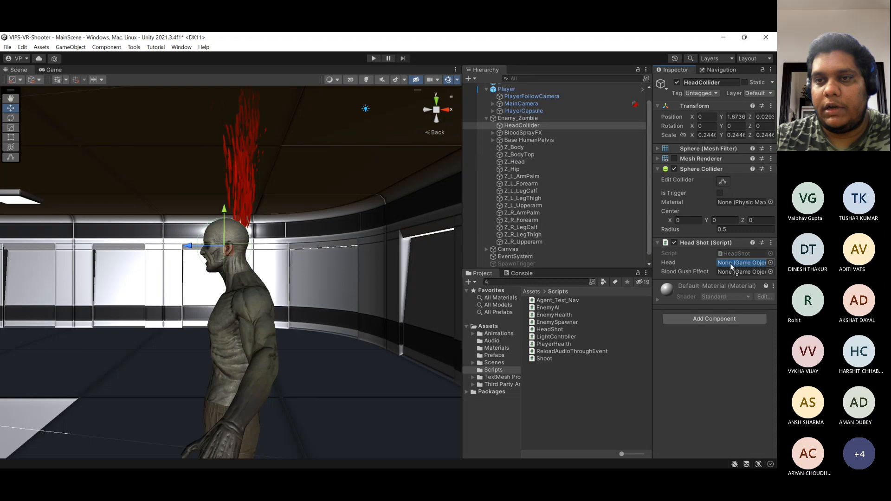
{"action": "left_click_drag", "start_coordinate": [525, 133], "coordinate": [741, 273]}
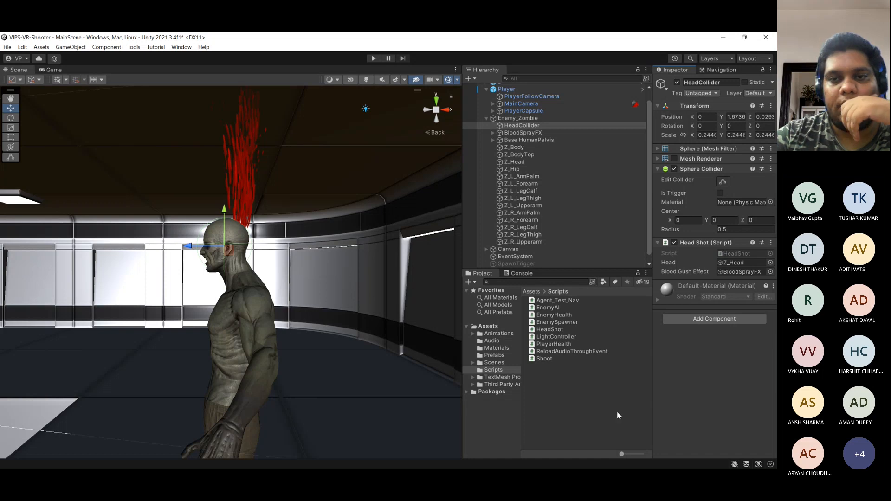
- Create a C# script named DestroyTimer in the Scripts folder and open it in Visual Studio
{"action": "right_click", "coordinate": [586, 403]}
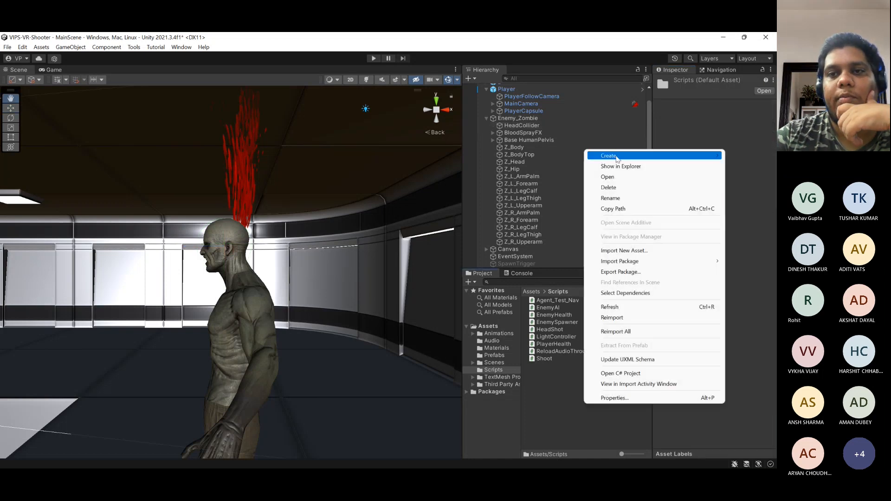
{"action": "mouse_move", "coordinate": [621, 161]}
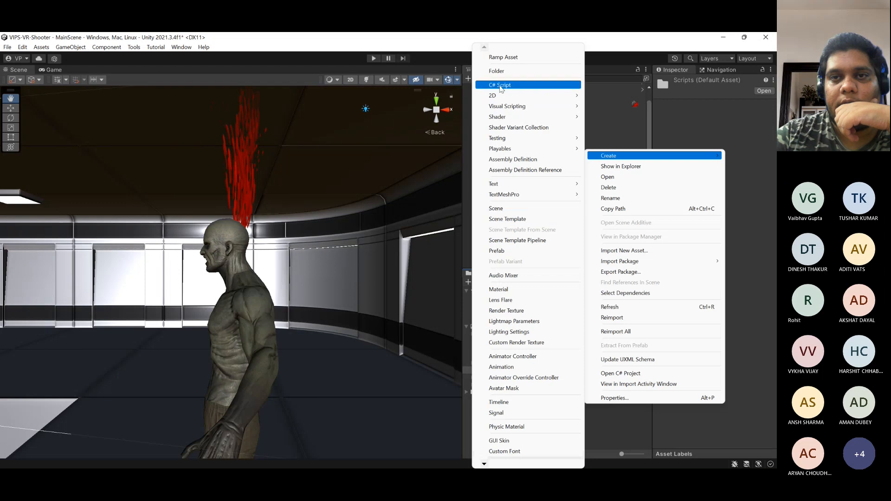
{"action": "left_click", "coordinate": [533, 85]}
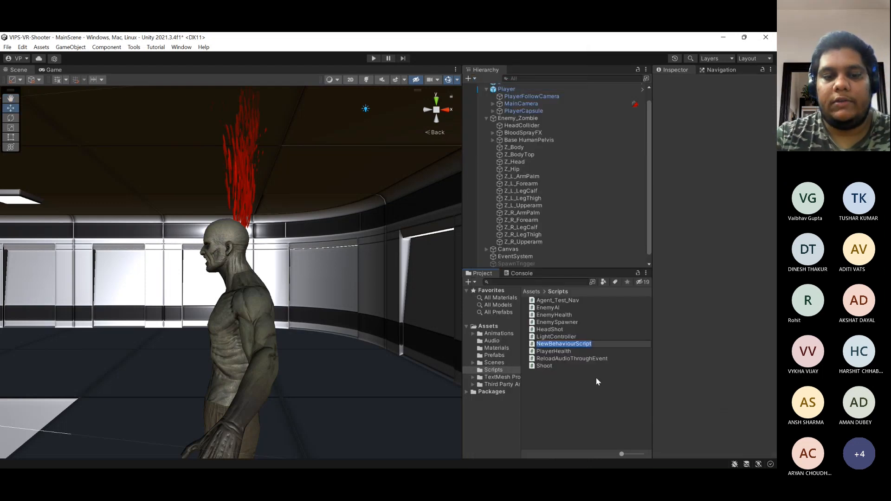
{"action": "type", "text": "Destr"}
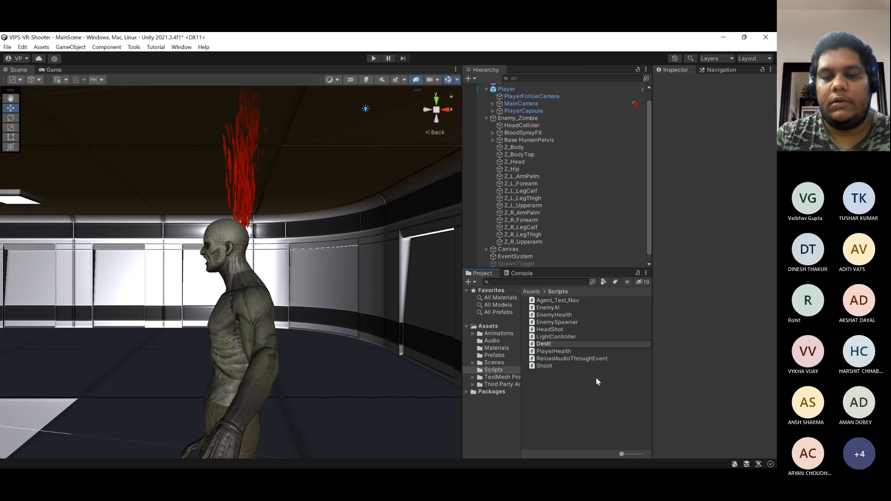
{"action": "type", "text": "oyTimer"}
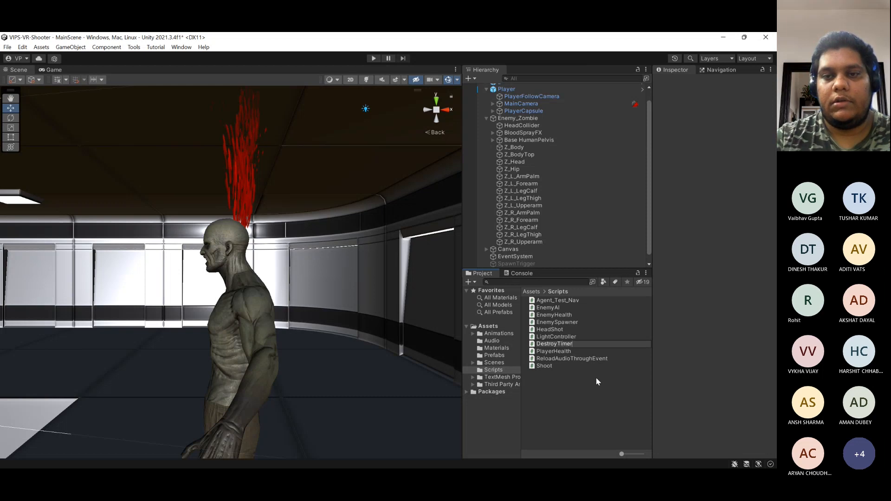
{"action": "key", "text": "Return"}
{"action": "key", "text": "Return"}
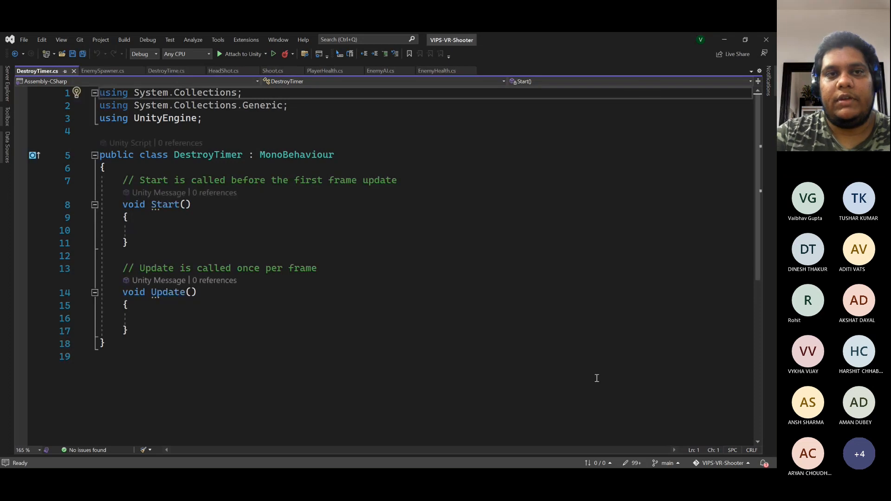
{"action": "left_click", "coordinate": [724, 39]}
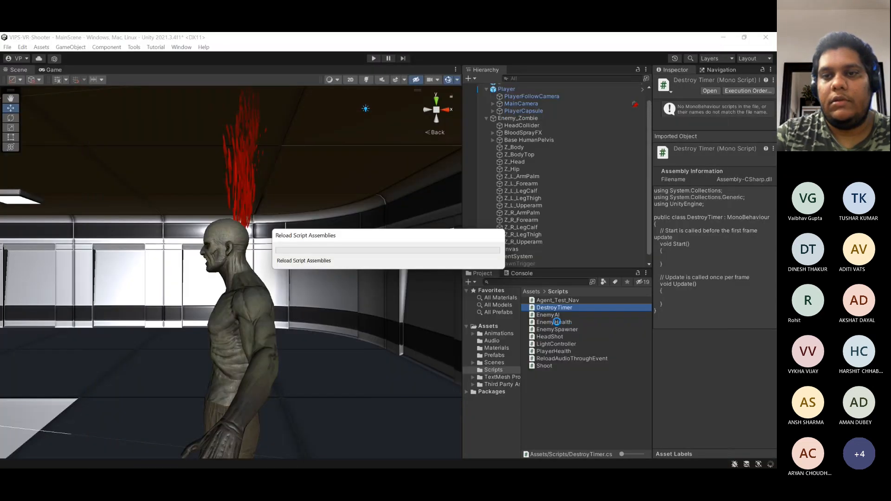
{"action": "double_click", "coordinate": [561, 310]}
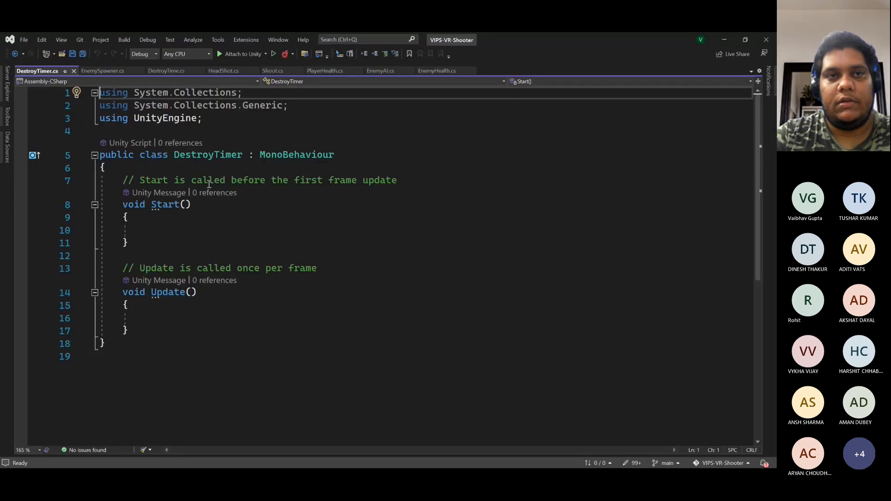
- Close the DestroyTime.cs file and clear the default Start and Update methods from the DestroyTimer class
{"action": "left_click", "coordinate": [201, 71]}
{"action": "left_click_drag", "start_coordinate": [168, 329], "coordinate": [235, 168]}
{"action": "key", "text": "Return"}
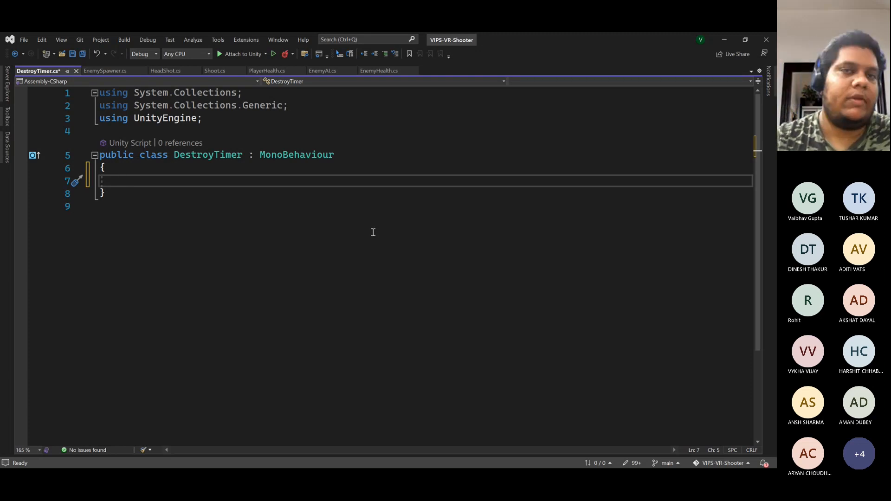
- Review the delayed Destroy call in the EnemyDead method of EnemyHealth and return to the DestroyTimer script
{"action": "left_click", "coordinate": [364, 71]}
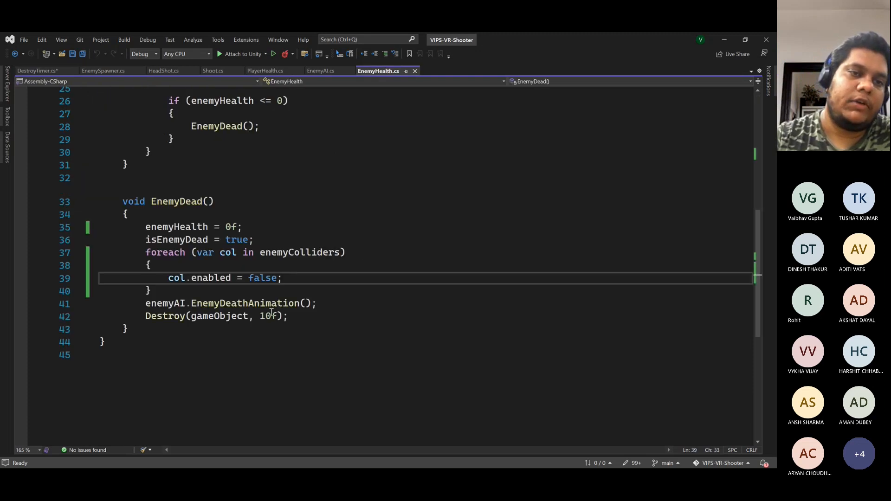
{"action": "left_click_drag", "start_coordinate": [145, 316], "coordinate": [320, 317]}
{"action": "left_click", "coordinate": [324, 317]}
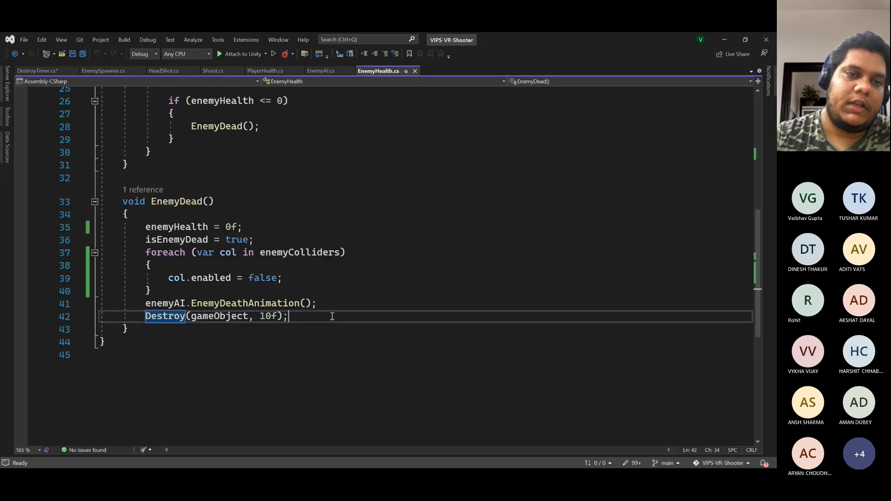
{"action": "double_click", "coordinate": [261, 315]}
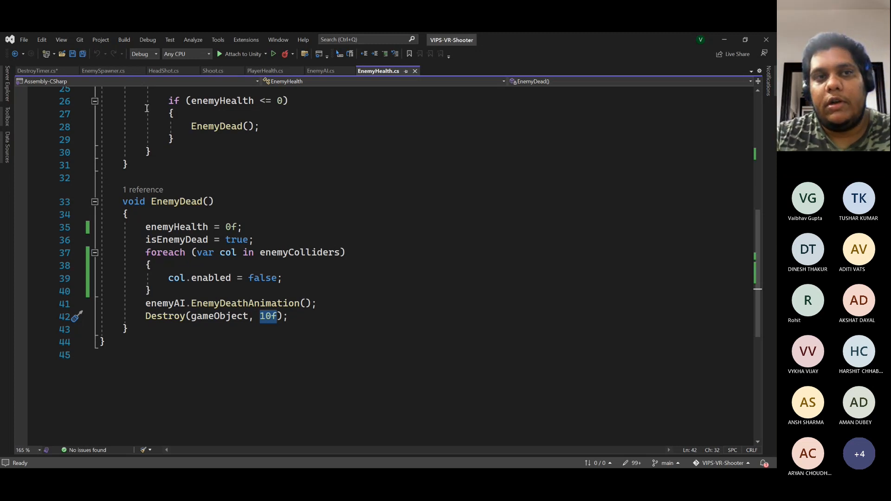
{"action": "left_click", "coordinate": [36, 70]}
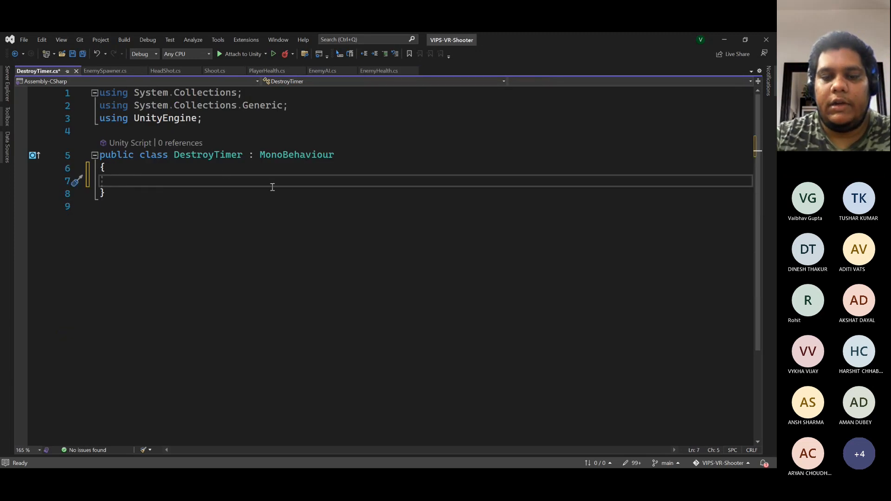
- Declare a public float field named destroyTimer with the value 5f in DestroyTimer, leaving a blank line after it
{"action": "type", "text": "public "}
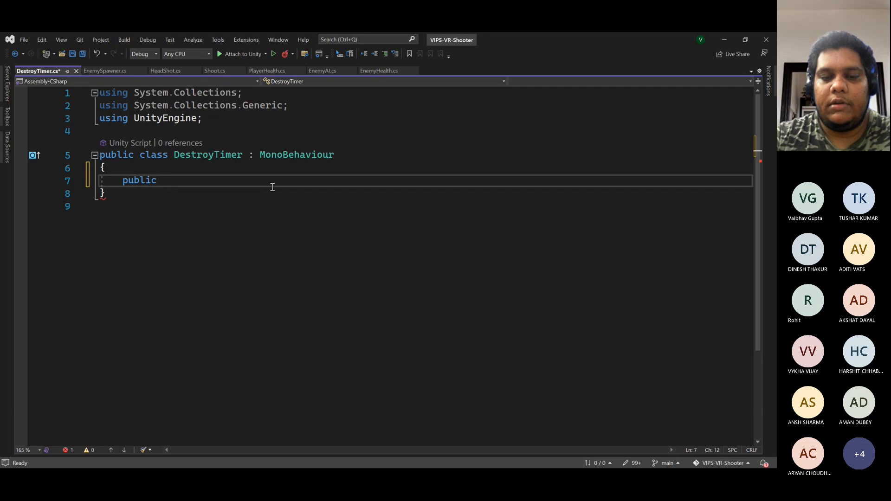
{"action": "type", "text": "int"}
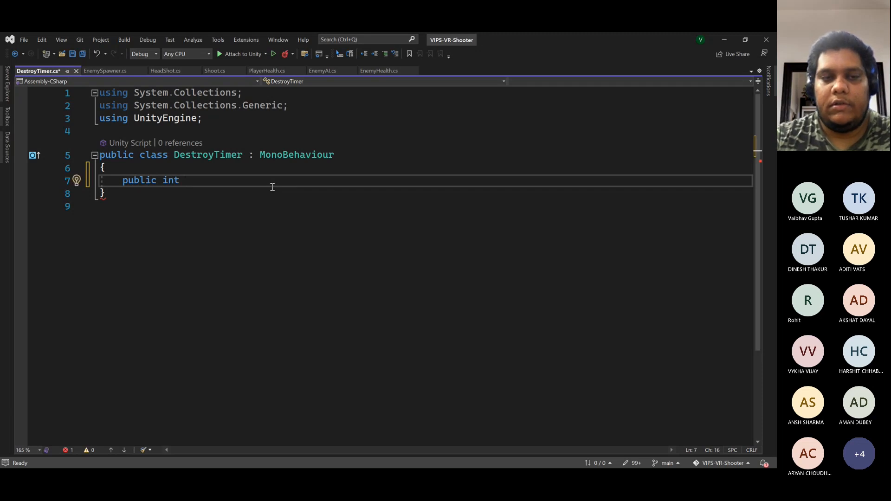
{"action": "key", "text": "BackSpace"}
{"action": "key", "text": "BackSpace"}
{"action": "key", "text": "BackSpace"}
{"action": "key", "text": "BackSpace"}
{"action": "type", "text": "f"}
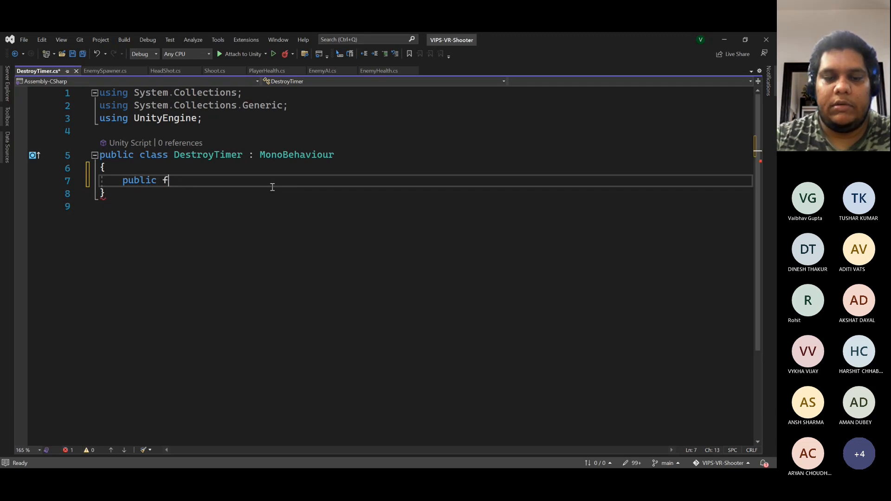
{"action": "type", "text": "loat destroyT"}
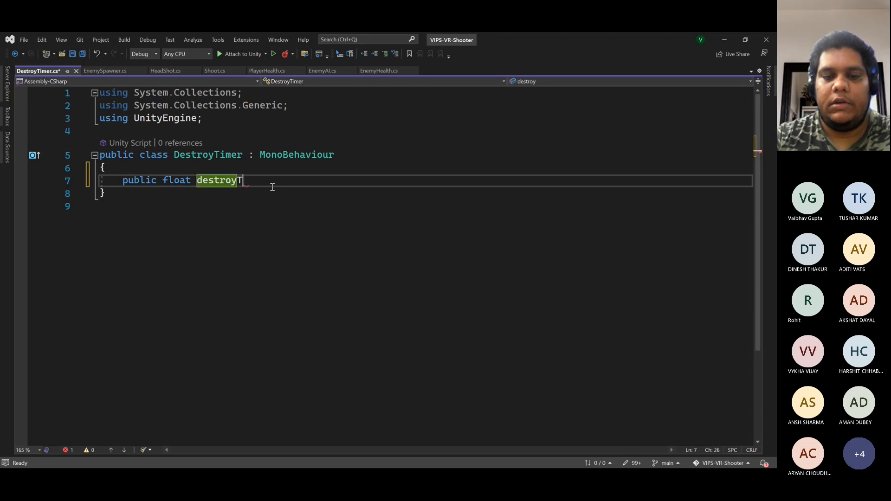
{"action": "type", "text": "imer = "}
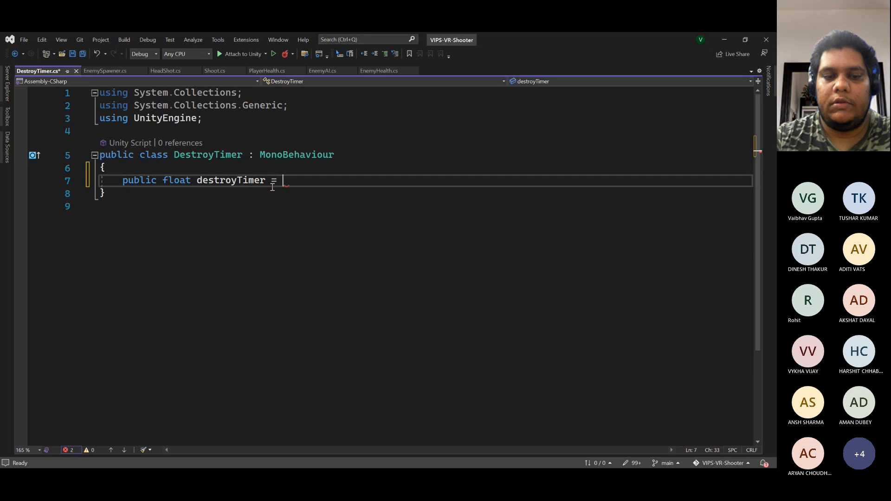
{"action": "type", "text": "5f;"}
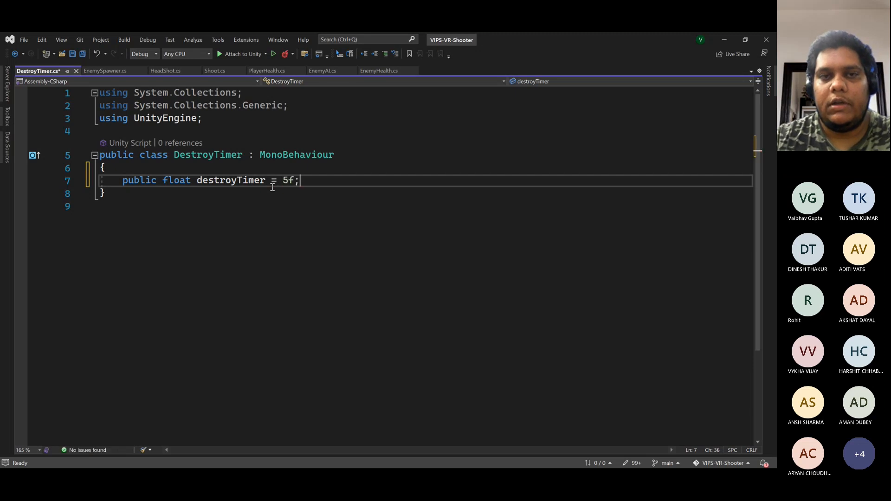
{"action": "key", "text": "Return"}
{"action": "key", "text": "Return"}
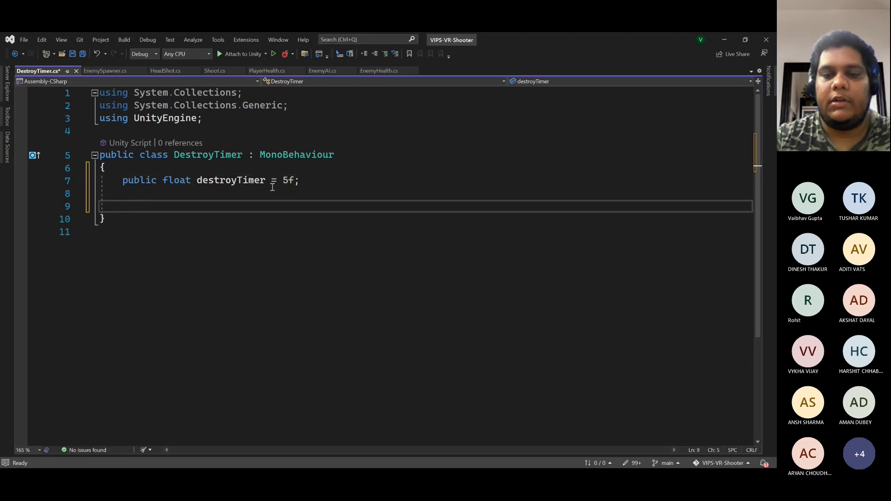
- Add an empty private void Awake method below the float field in the DestroyTimer class
{"action": "type", "text": "p"}
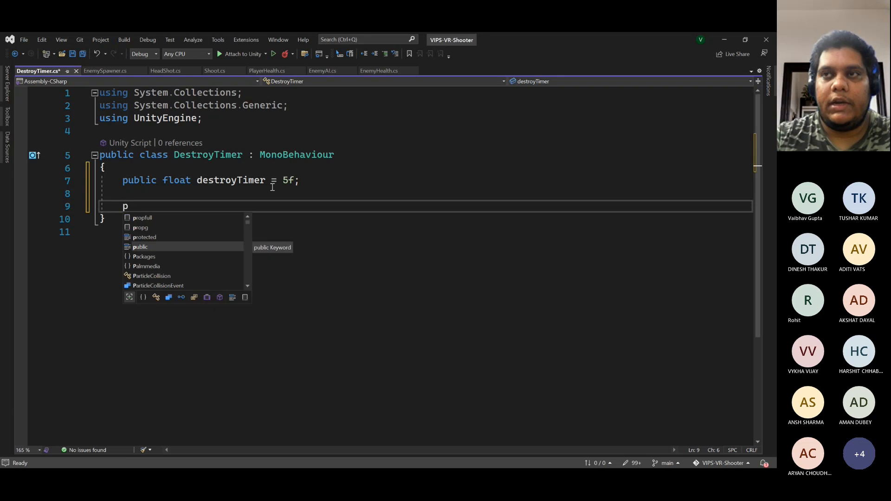
{"action": "type", "text": "uawak"}
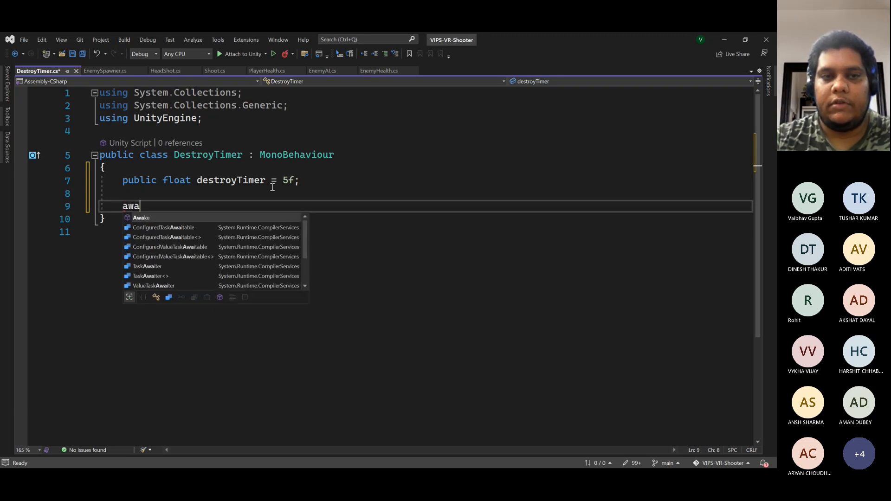
{"action": "key", "text": "Tab"}
{"action": "key", "text": "Up"}
{"action": "key", "text": "Up"}
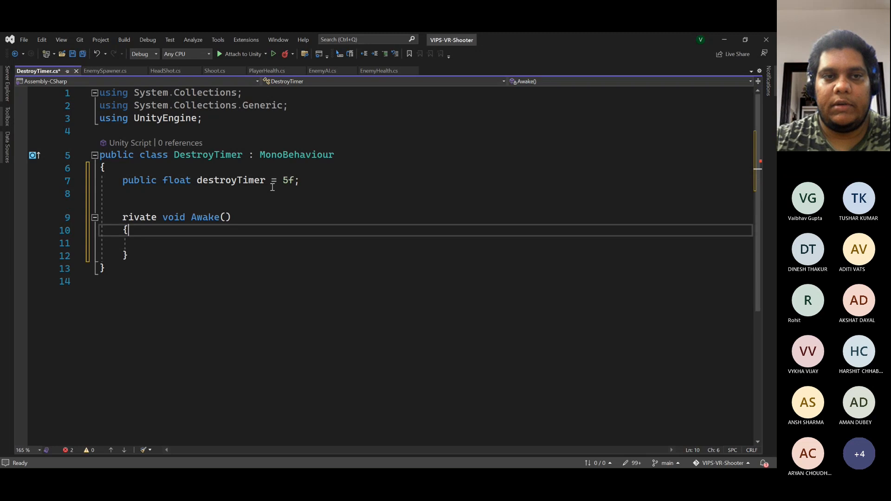
{"action": "key", "text": "Left"}
{"action": "key", "text": "Left"}
{"action": "key", "text": "Left"}
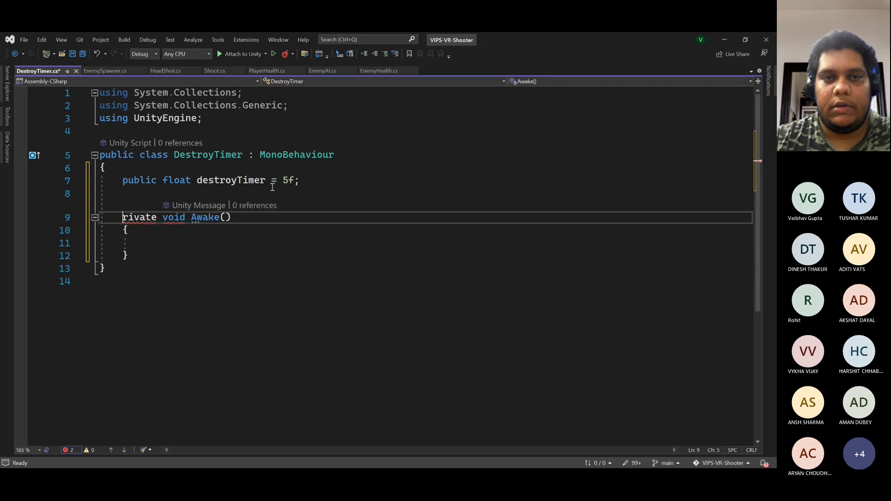
{"action": "type", "text": "p"}
{"action": "key", "text": "Down"}
{"action": "key", "text": "Down"}
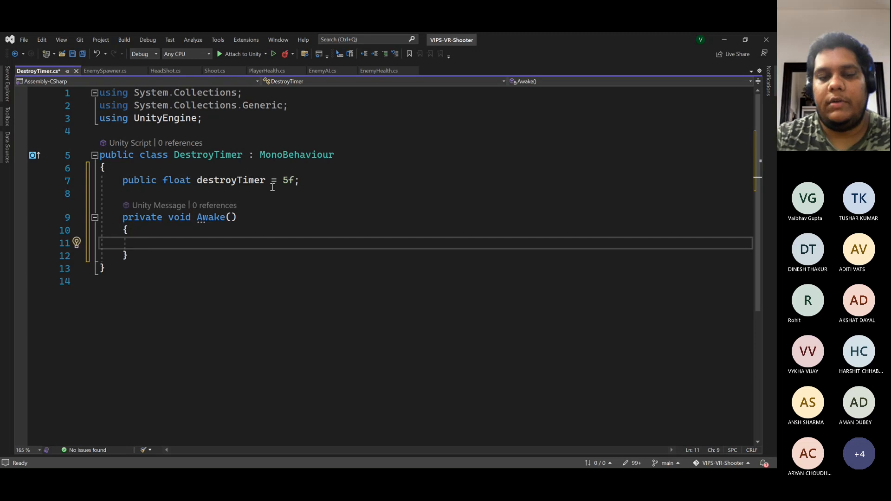
- Write Destroy(gameObject, destroyTimer); inside the Awake method
{"action": "type", "text": "dest"}
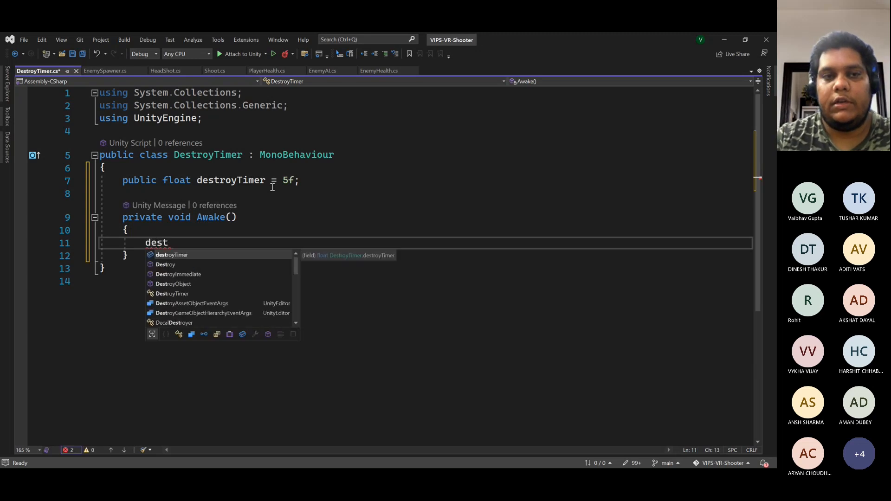
{"action": "type", "text": "(g"}
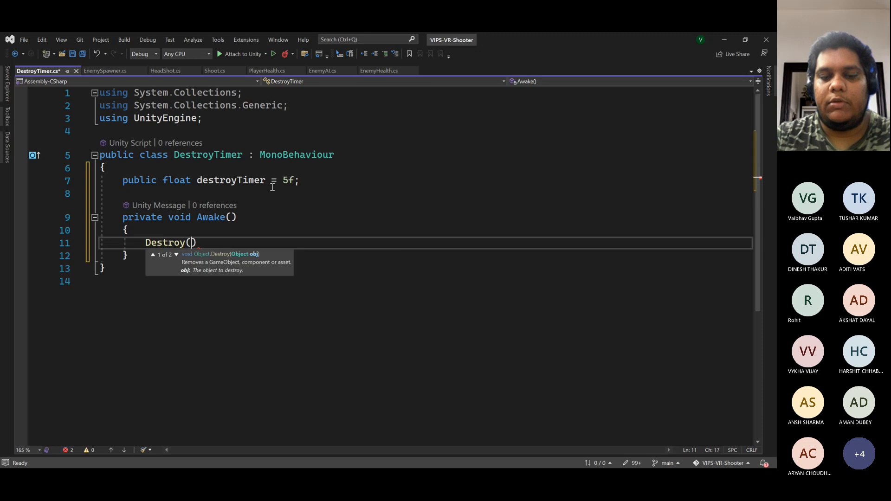
{"action": "key", "text": "Tab"}
{"action": "type", "text": ", "}
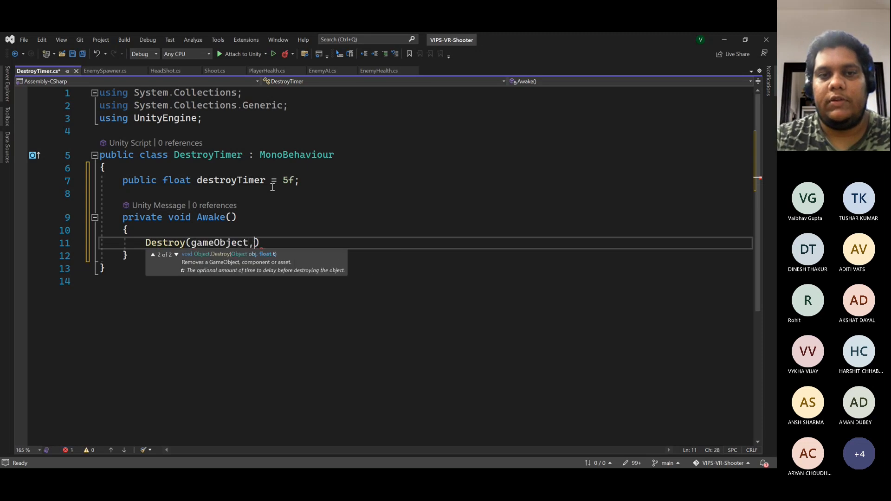
{"action": "type", "text": "des"}
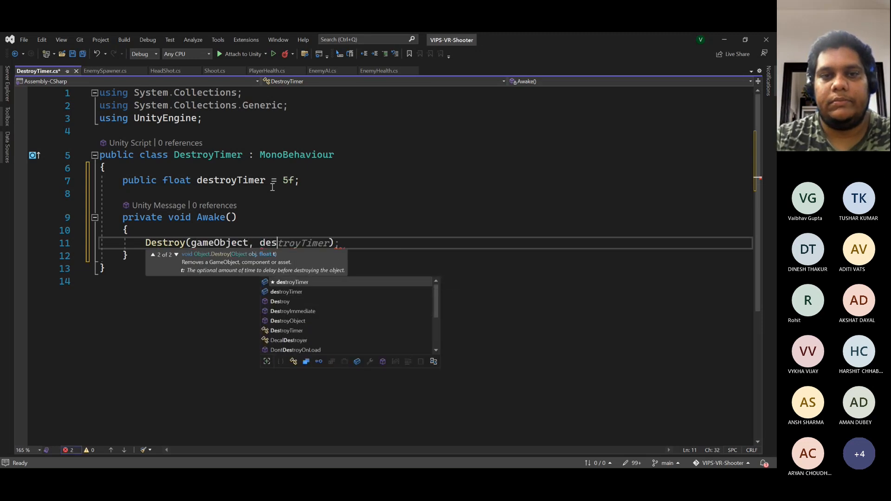
{"action": "key", "text": "Tab"}
{"action": "key", "text": "Left"}
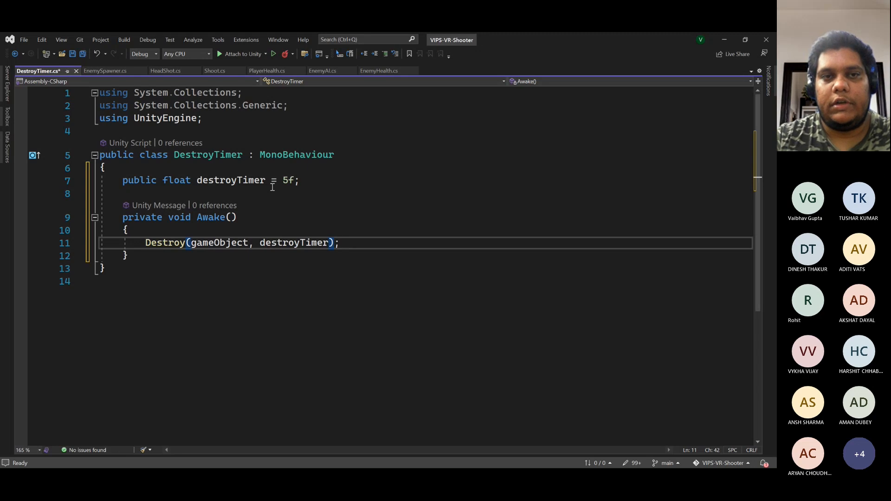
- Rename the float field to destroyTime in both its declaration and the Destroy call, and save the script
{"action": "key", "text": "Up"}
{"action": "key", "text": "Up"}
{"action": "key", "text": "Up"}
{"action": "key", "text": "Up"}
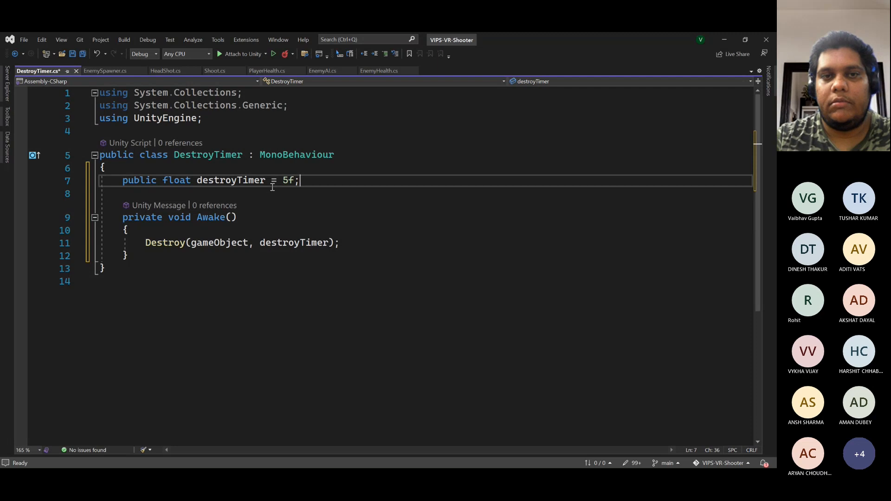
{"action": "left_click", "coordinate": [266, 181]}
{"action": "key", "text": "BackSpace"}
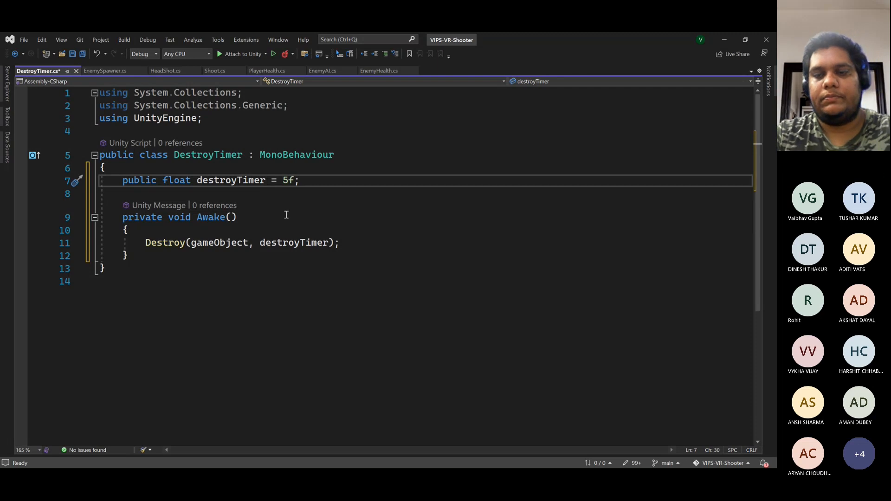
{"action": "key", "text": "BackSpace"}
{"action": "left_click", "coordinate": [329, 241]}
{"action": "key", "text": "BackSpace"}
{"action": "key", "text": "BackSpace"}
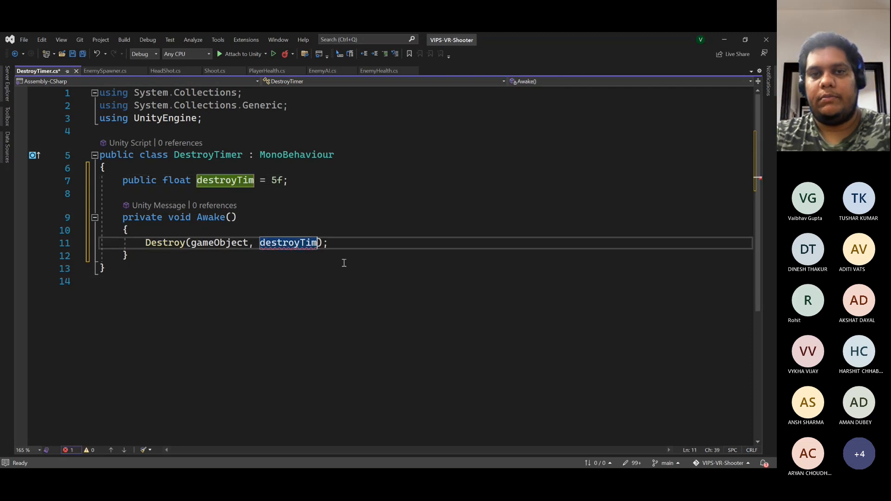
{"action": "type", "text": "e"}
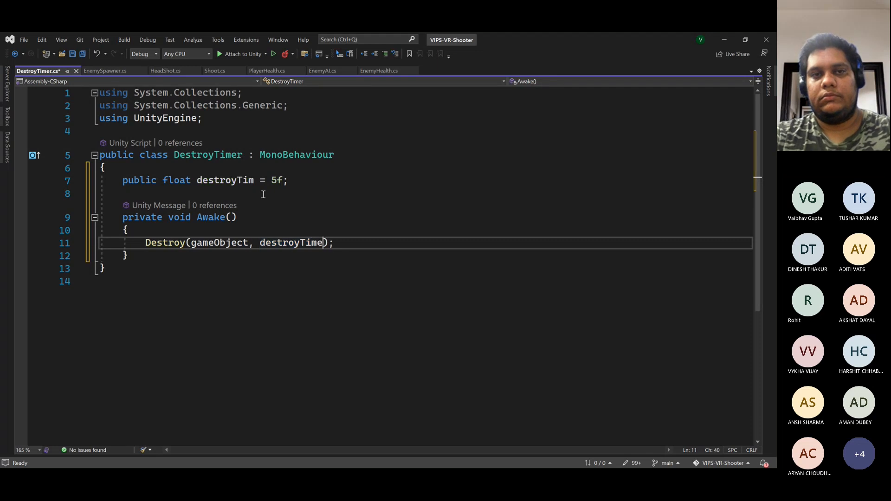
{"action": "left_click", "coordinate": [255, 181]}
{"action": "type", "text": "e"}
{"action": "left_click", "coordinate": [445, 259]}
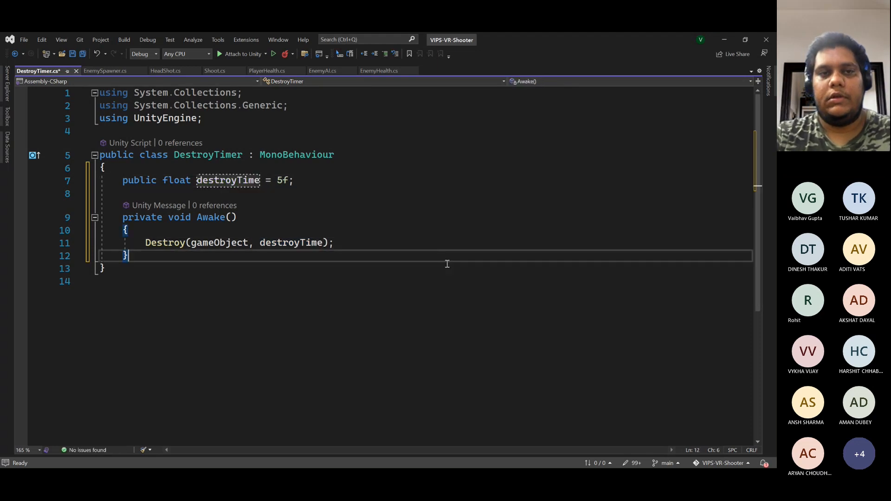
{"action": "key", "text": "ctrl+s"}
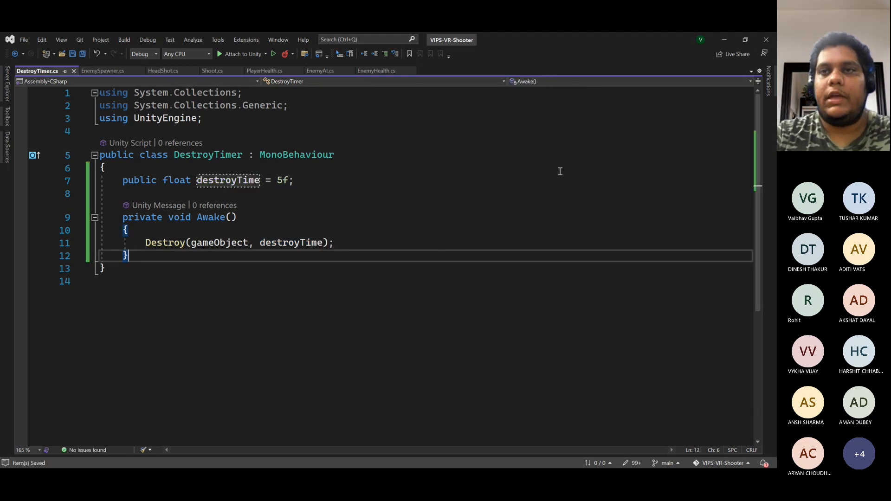
- Switch to Unity and attach the DestroyTimer script to the BloodSprayFX object under Enemy_Zombie
{"action": "left_click", "coordinate": [717, 38]}
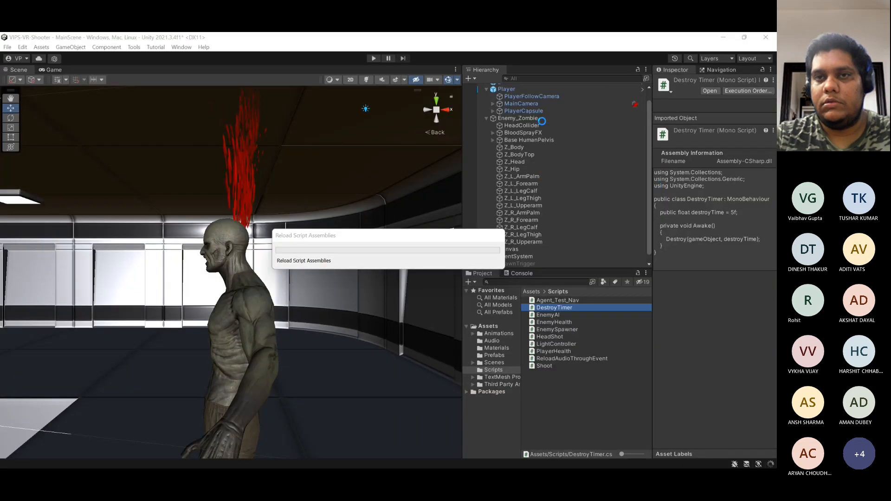
{"action": "left_click", "coordinate": [541, 139]}
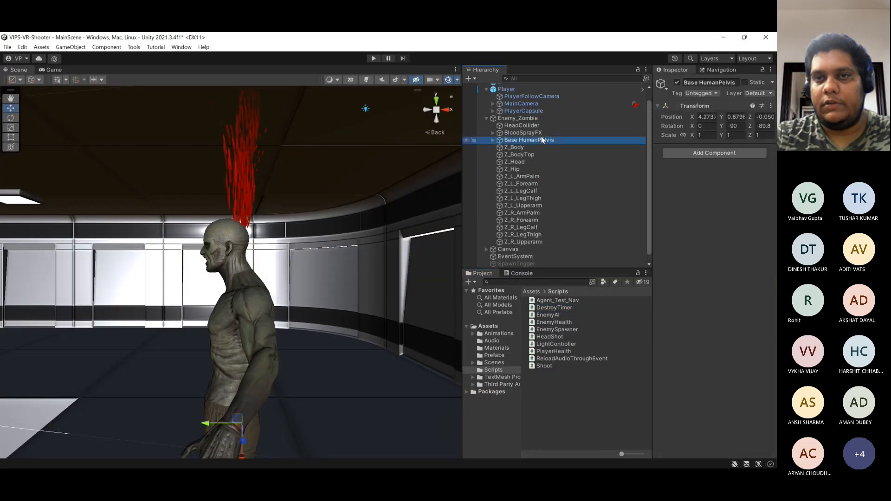
{"action": "left_click", "coordinate": [538, 133]}
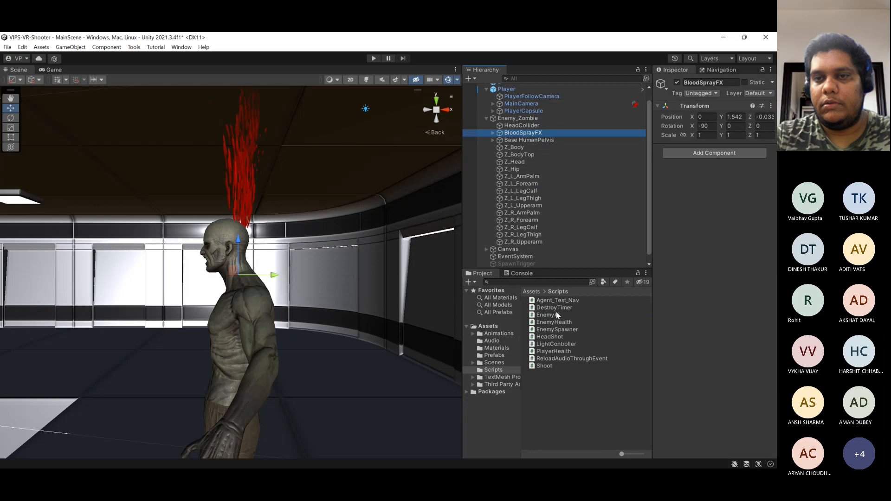
{"action": "left_click_drag", "start_coordinate": [554, 308], "coordinate": [696, 256]}
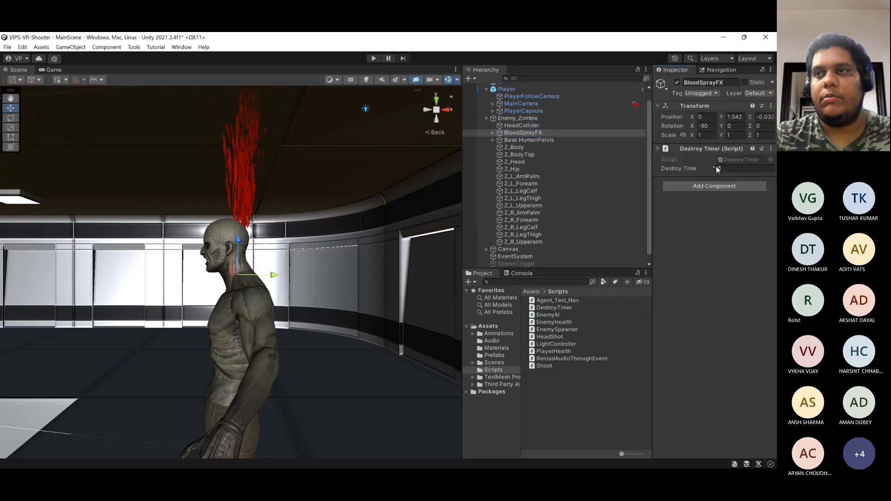
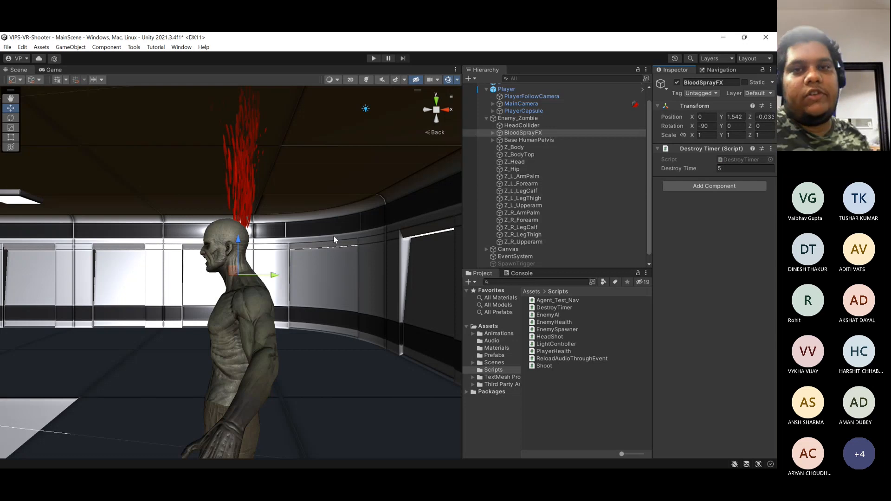
- Locate the head object referenced by HeadCollider's Head Shot script and deactivate Z_Head to preview a headshot
{"action": "left_click", "coordinate": [546, 126]}
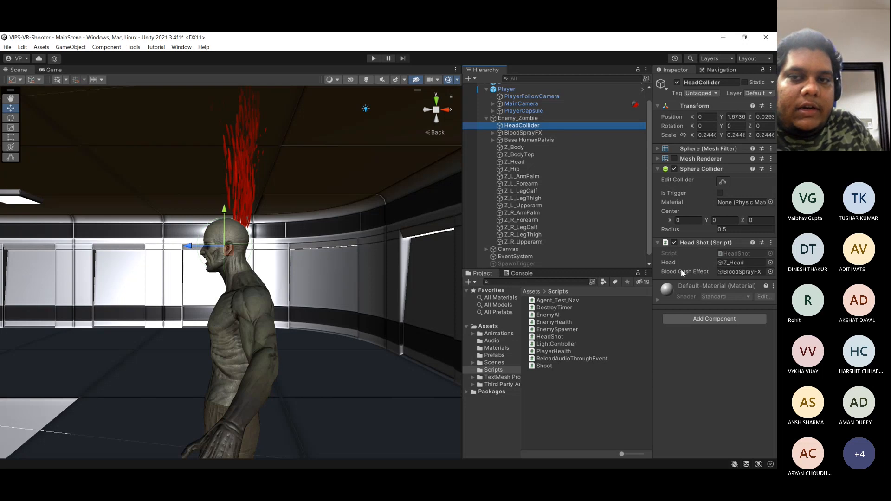
{"action": "left_click", "coordinate": [728, 261]}
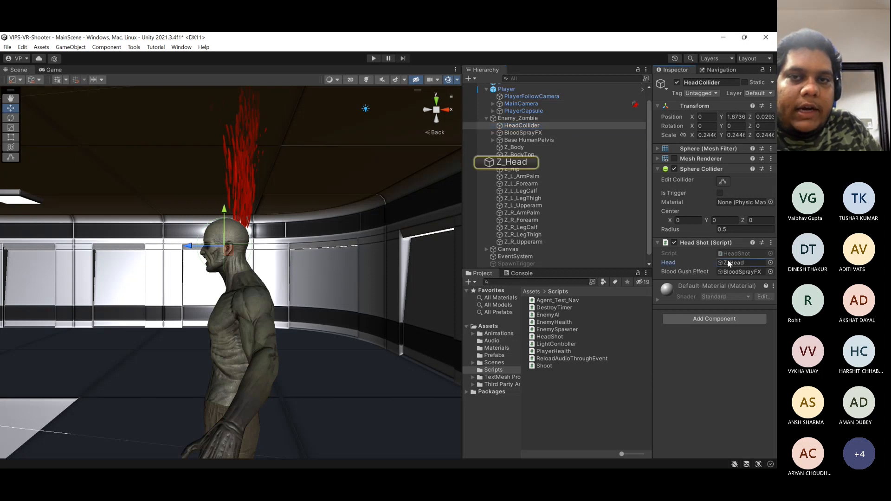
{"action": "left_click", "coordinate": [524, 162]}
{"action": "left_click", "coordinate": [676, 82]}
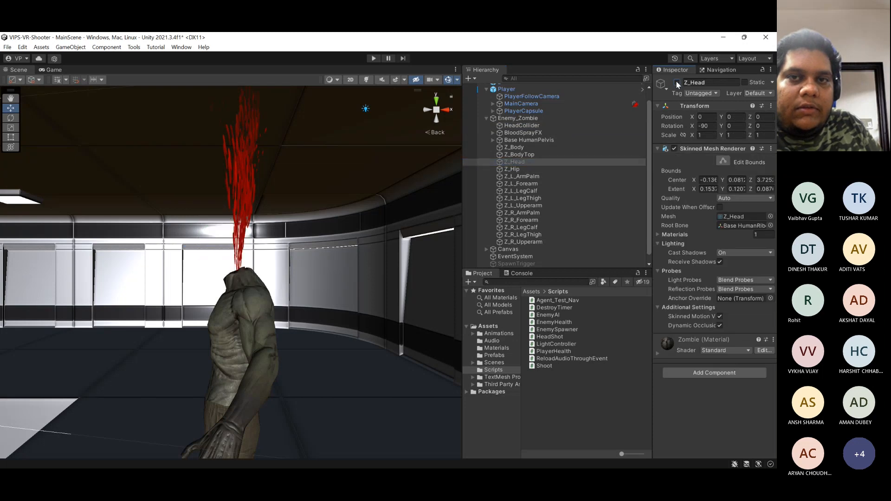
- Toggle the BloodSprayFX object to demonstrate the blood effect's activation, leaving it deactivated
{"action": "left_click", "coordinate": [523, 133]}
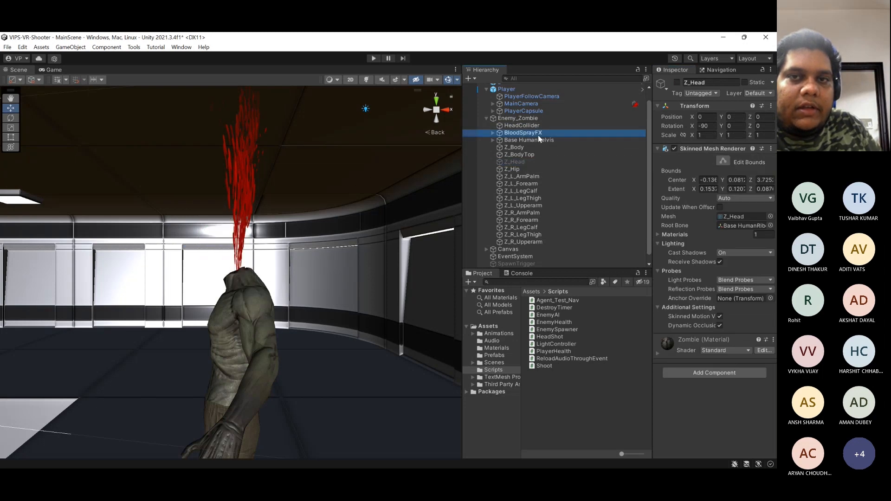
{"action": "left_click", "coordinate": [676, 83]}
{"action": "left_click", "coordinate": [676, 83]}
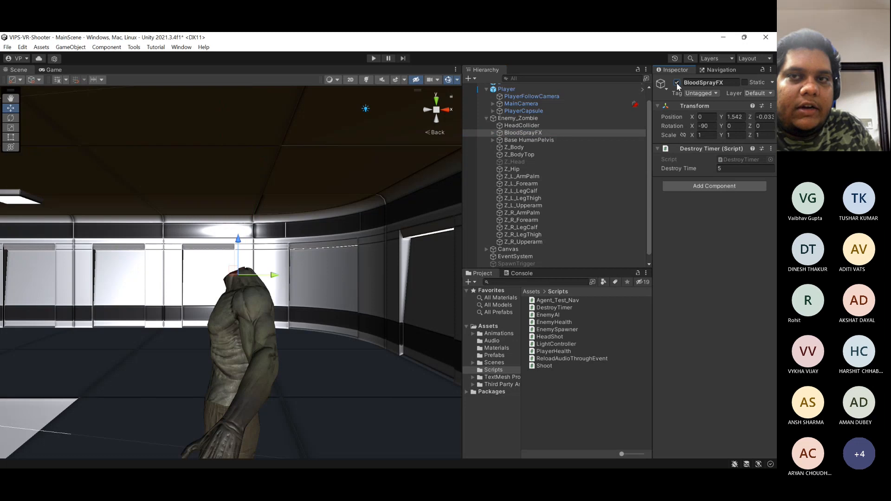
{"action": "left_click", "coordinate": [677, 84]}
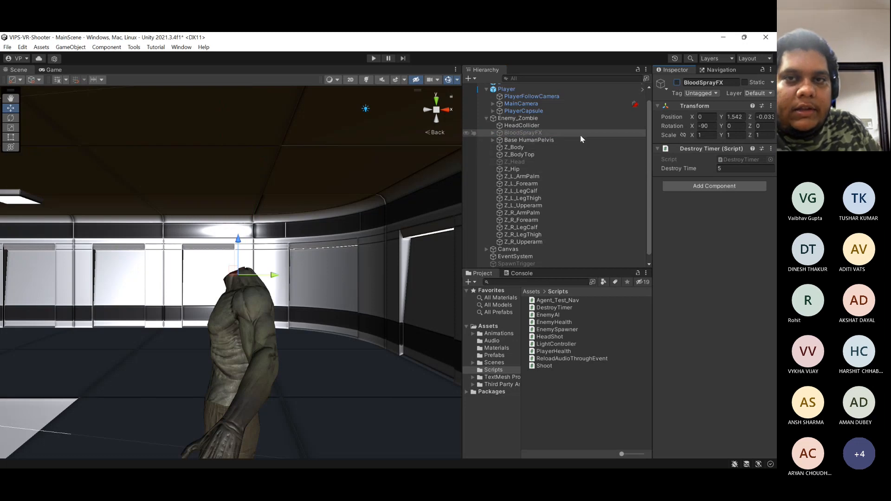
{"action": "left_click", "coordinate": [676, 82]}
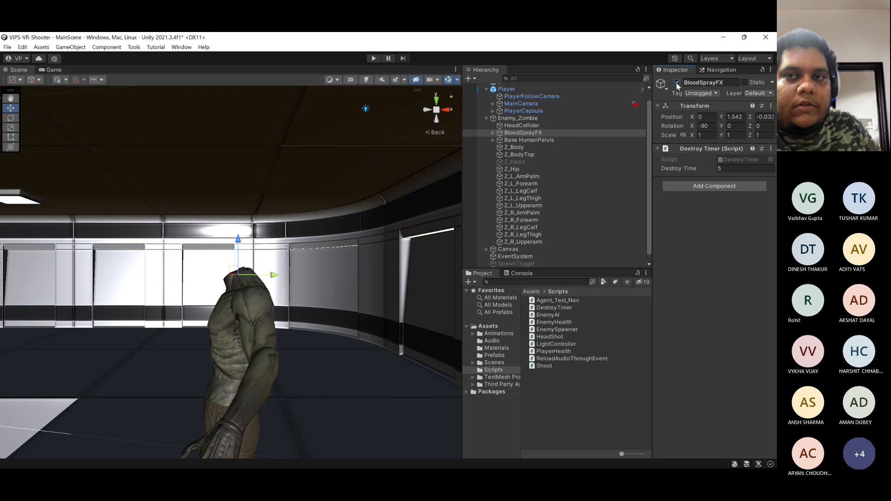
{"action": "left_click", "coordinate": [720, 169]}
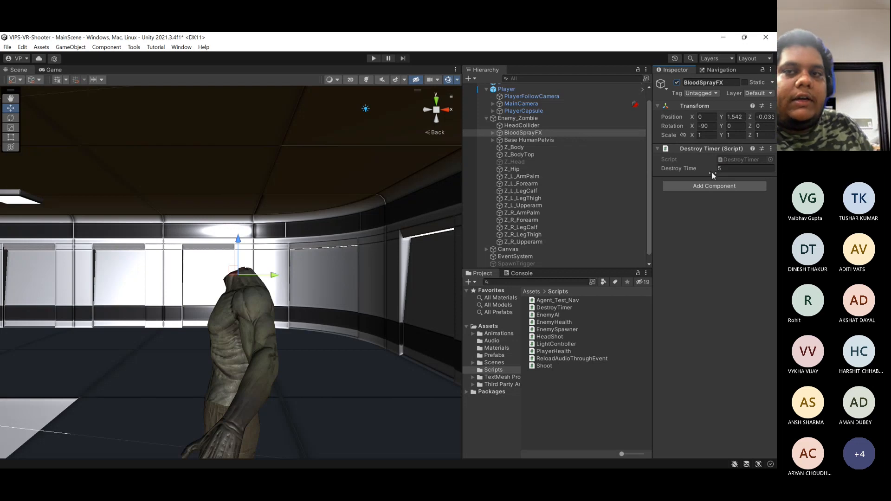
{"action": "left_click", "coordinate": [677, 83]}
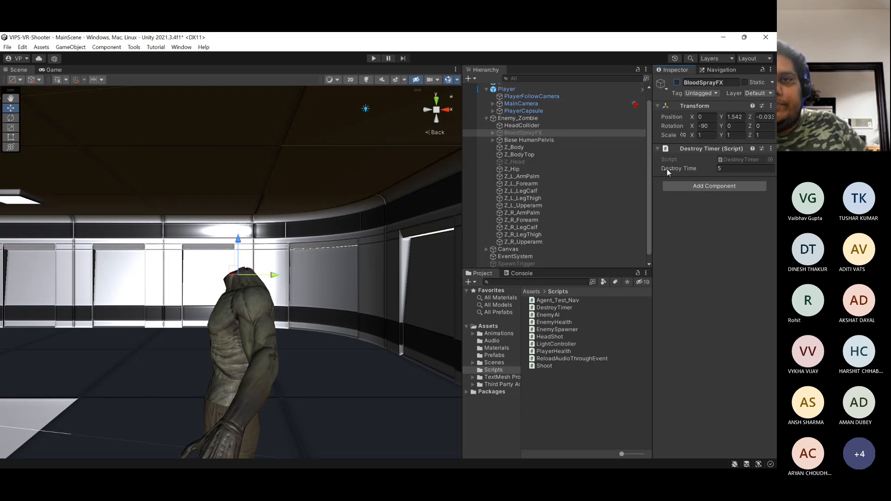
- Reactivate the Z_Head object of Enemy_Zombie
{"action": "left_click", "coordinate": [516, 156]}
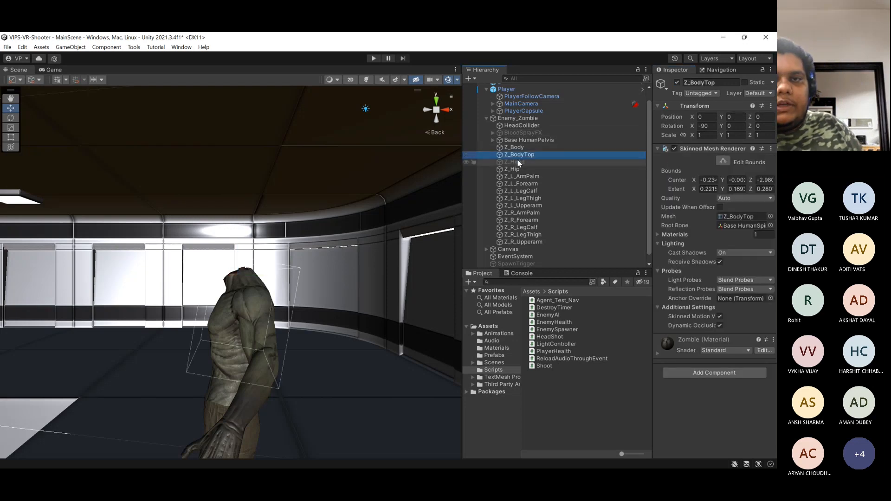
{"action": "left_click", "coordinate": [518, 162]}
{"action": "left_click", "coordinate": [677, 82]}
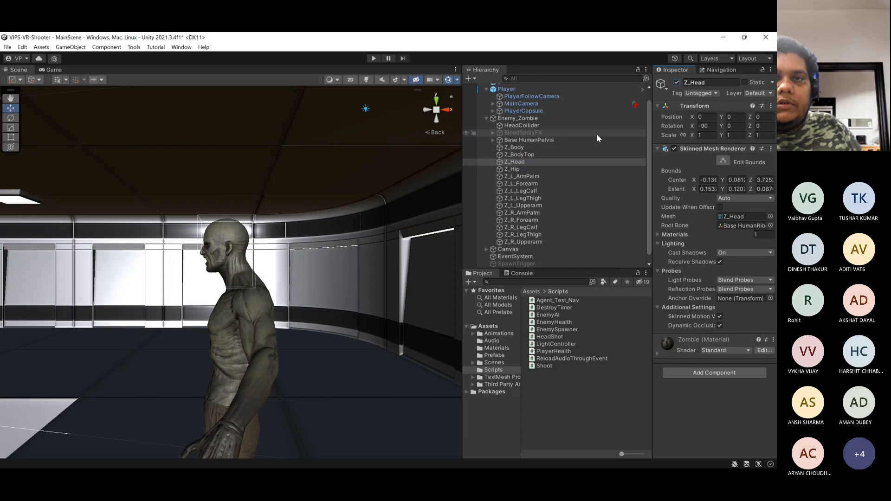
- Select the Enemy_Zombie object, and bring up the Shoot.cs script in Visual Studio
{"action": "left_click", "coordinate": [564, 117]}
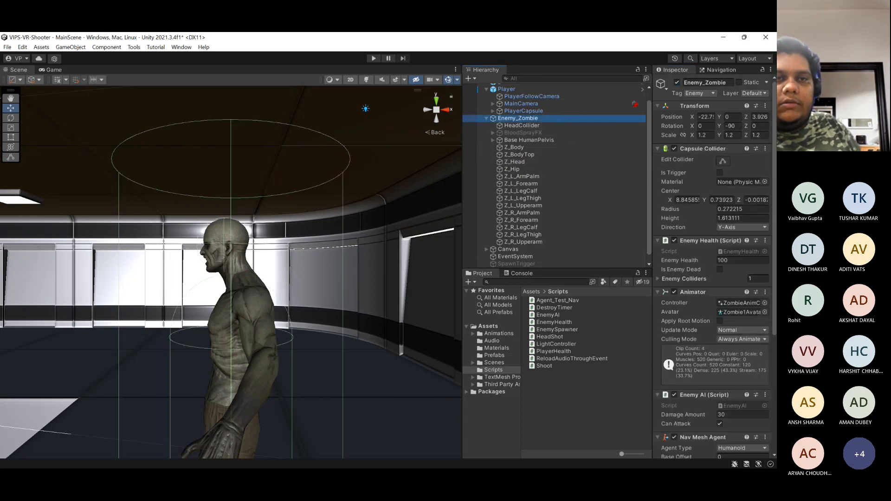
{"action": "left_click", "coordinate": [497, 461]}
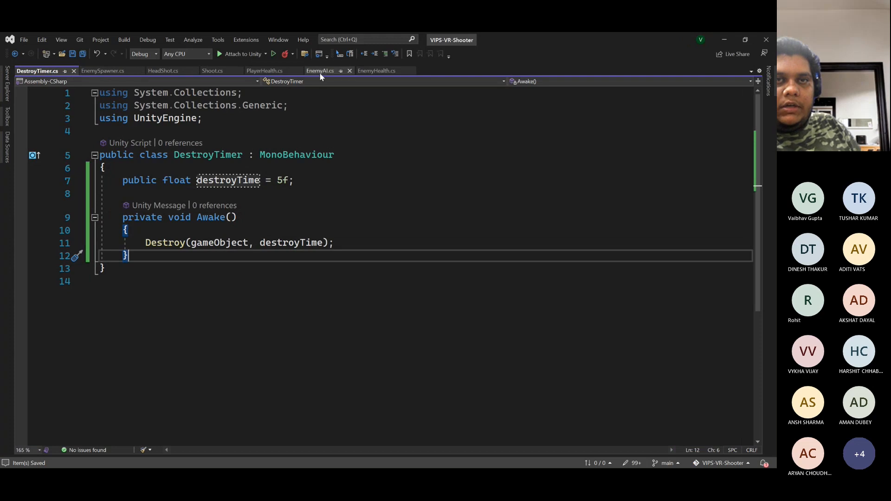
{"action": "left_click", "coordinate": [211, 71]}
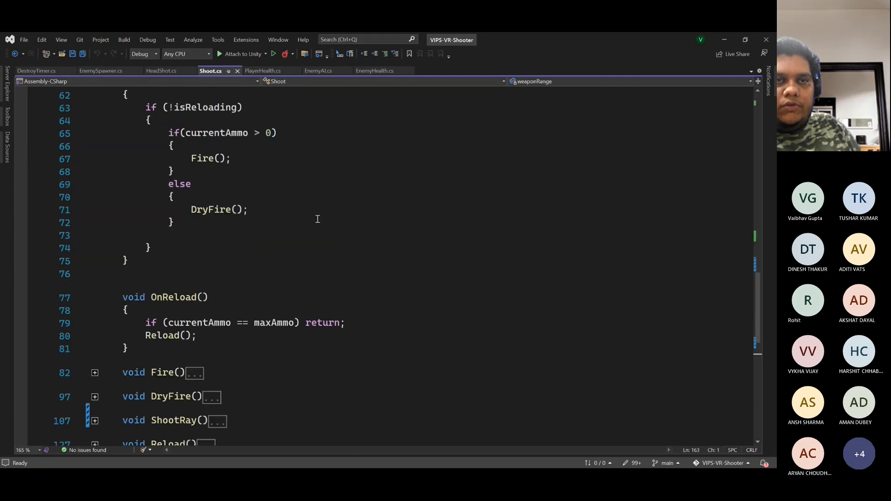
- Expand the ShootRay method in Shoot.cs and examine its check for the "Enemy" tag
{"action": "scroll", "coordinate": [361, 271], "scroll_direction": "down", "scroll_amount": 5}
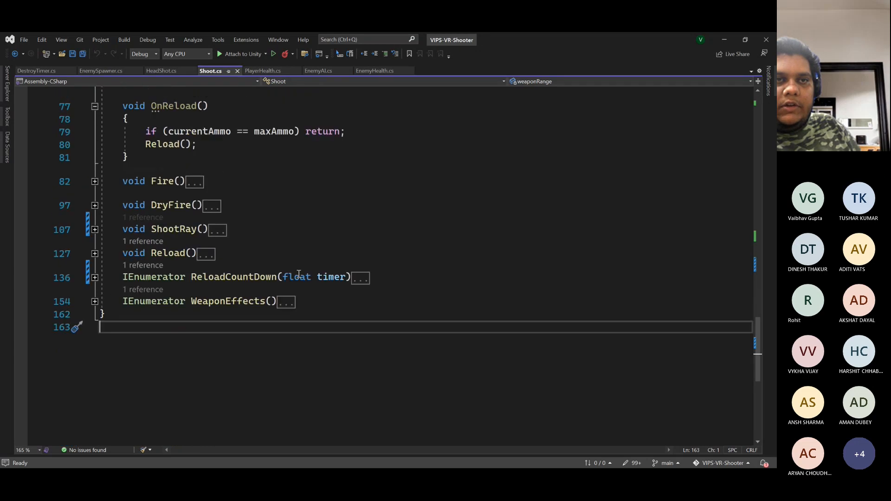
{"action": "scroll", "coordinate": [279, 284], "scroll_direction": "up", "scroll_amount": 1}
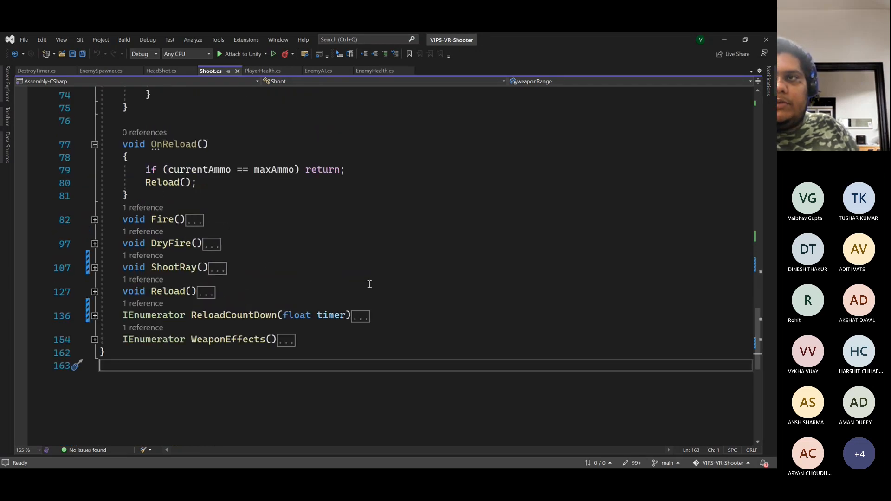
{"action": "left_click", "coordinate": [94, 268]}
{"action": "scroll", "coordinate": [341, 272], "scroll_direction": "down", "scroll_amount": 3}
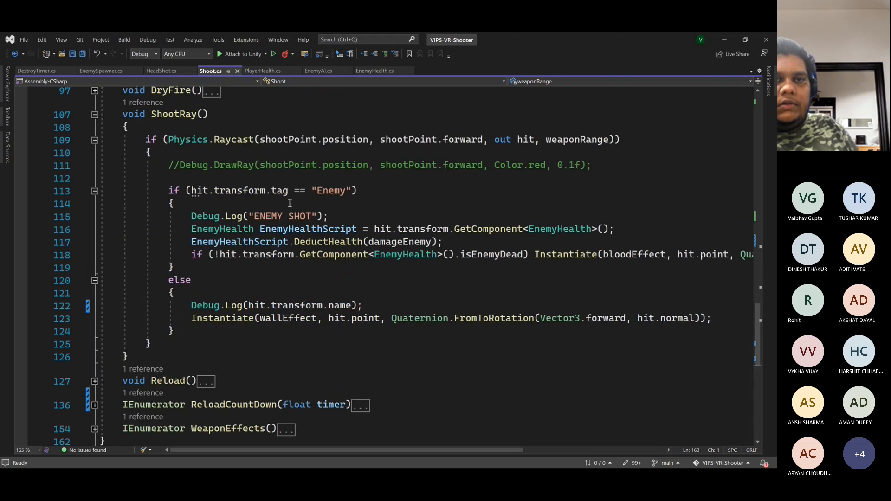
{"action": "left_click_drag", "start_coordinate": [191, 191], "coordinate": [353, 191]}
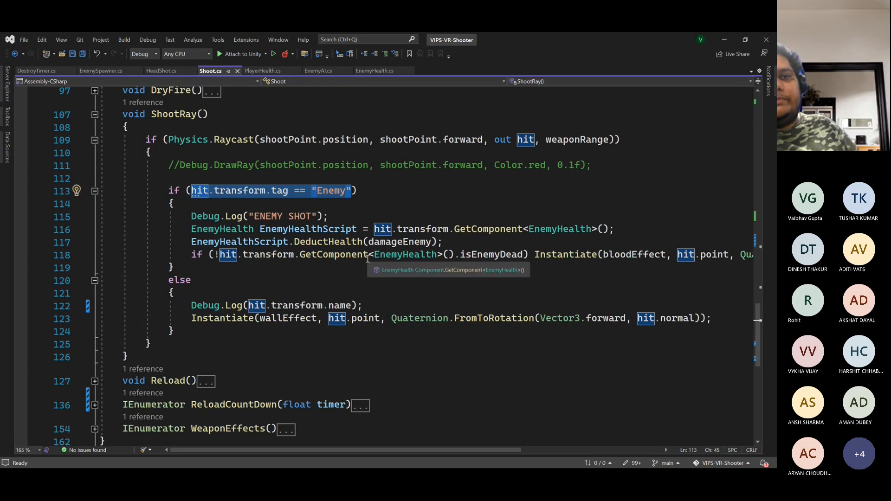
{"action": "left_click", "coordinate": [307, 274]}
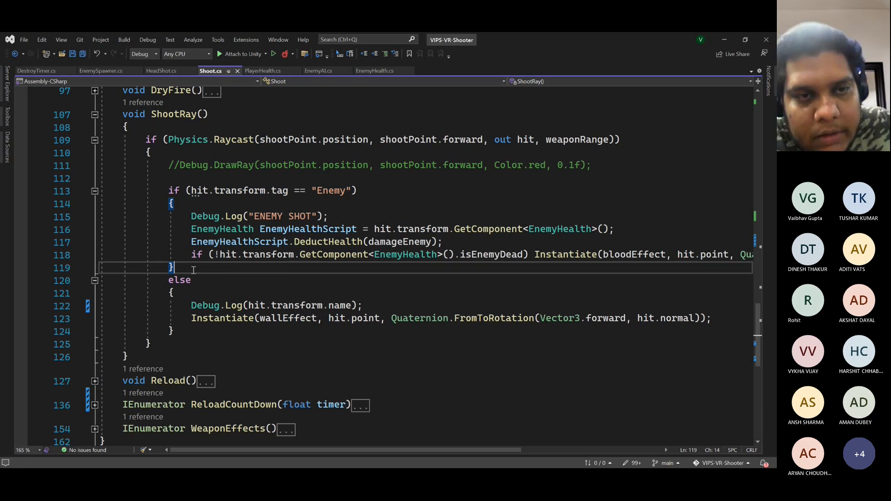
- Duplicate the whole "Enemy" tag if block in ShootRay, placing the copy directly before the else branch
{"action": "left_click_drag", "start_coordinate": [193, 269], "coordinate": [168, 190]}
{"action": "key", "text": "ctrl+c"}
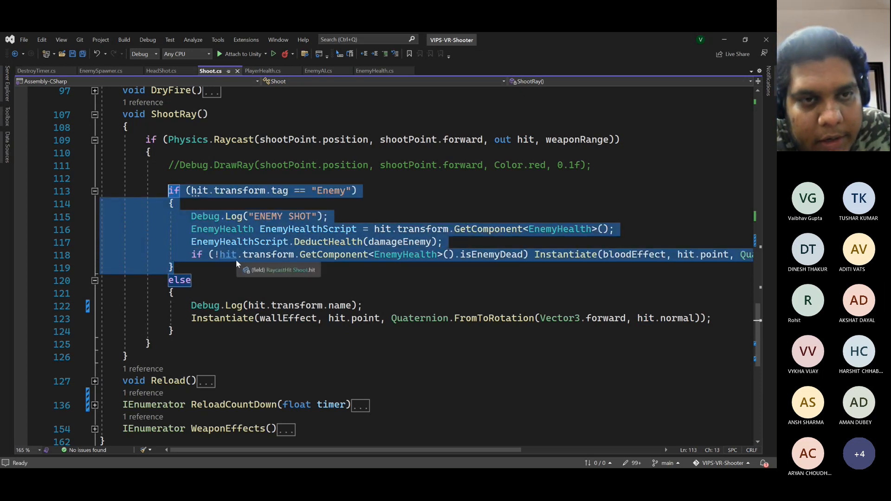
{"action": "left_click", "coordinate": [219, 269]}
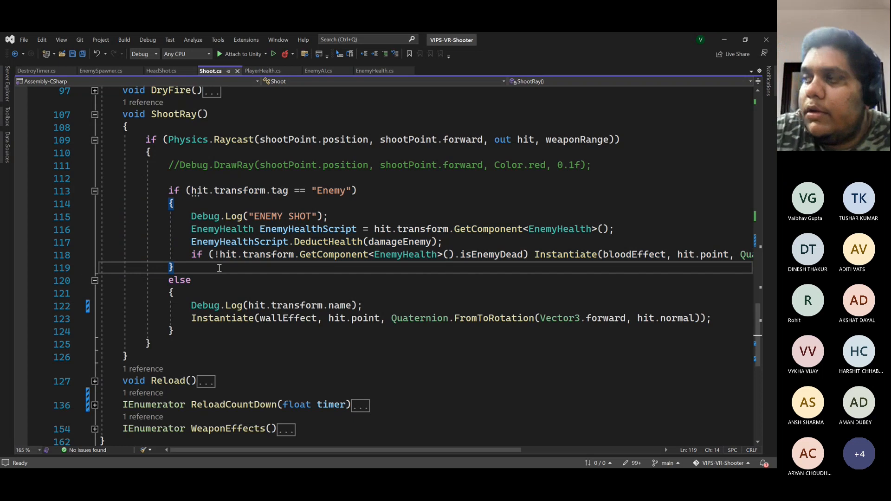
{"action": "key", "text": "Return"}
{"action": "key", "text": "ctrl+v"}
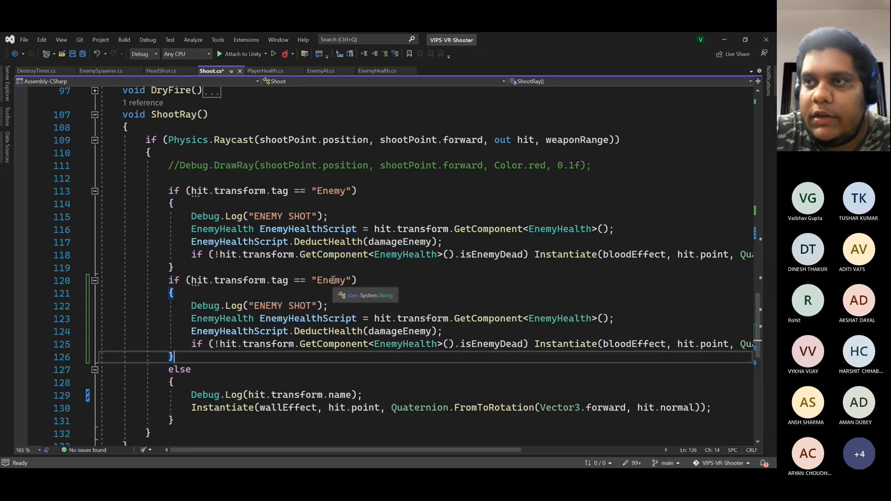
- Turn the duplicated condition into an else if that compares the hit object's tag with "Head"
{"action": "left_click", "coordinate": [169, 281]}
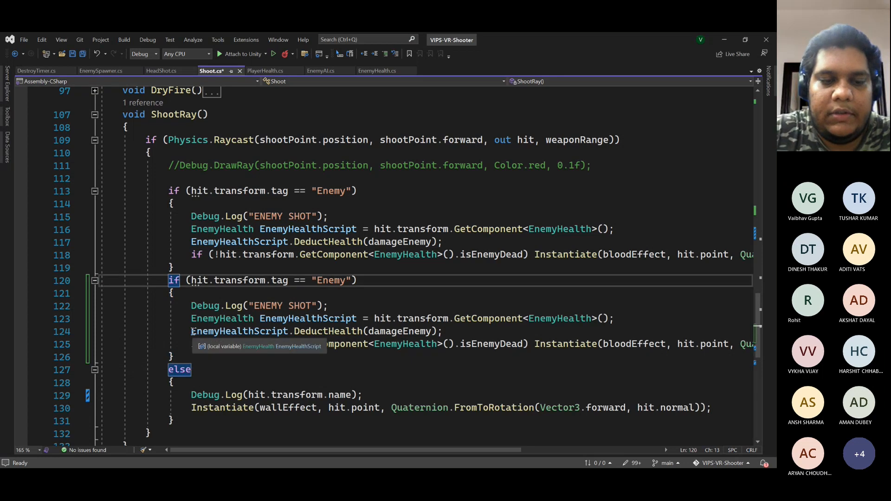
{"action": "type", "text": "esle"}
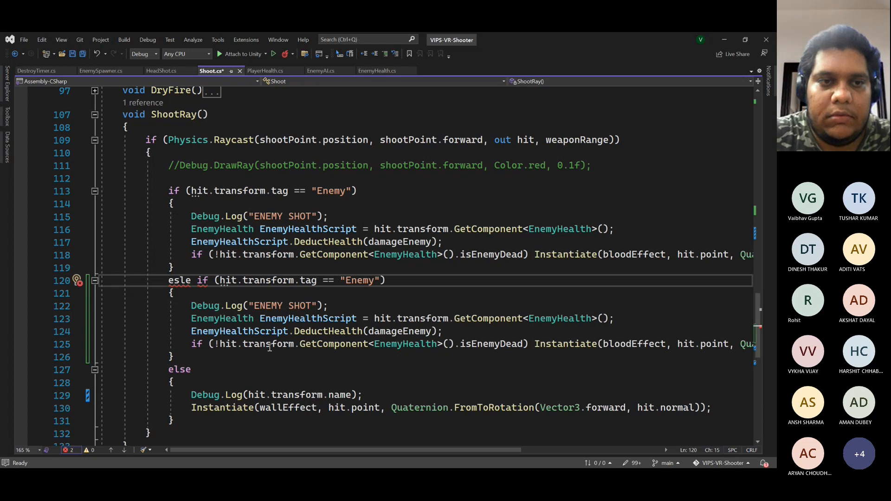
{"action": "key", "text": "Left"}
{"action": "key", "text": "Left"}
{"action": "key", "text": "Left"}
{"action": "key", "text": "BackSpace"}
{"action": "key", "text": "Right"}
{"action": "type", "text": "s"}
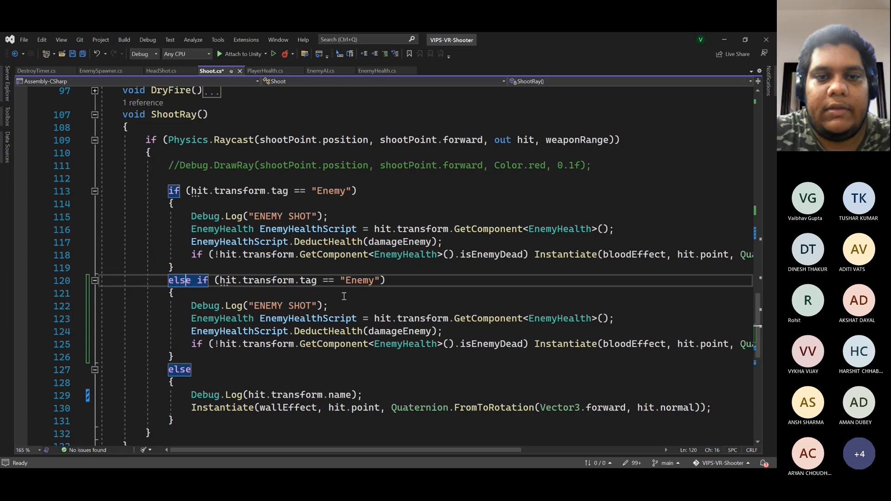
{"action": "double_click", "coordinate": [359, 281]}
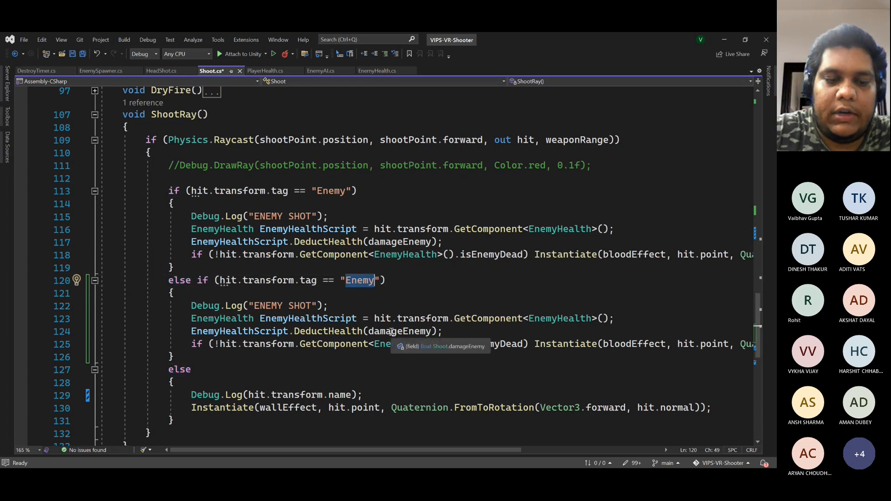
{"action": "type", "text": "Head"}
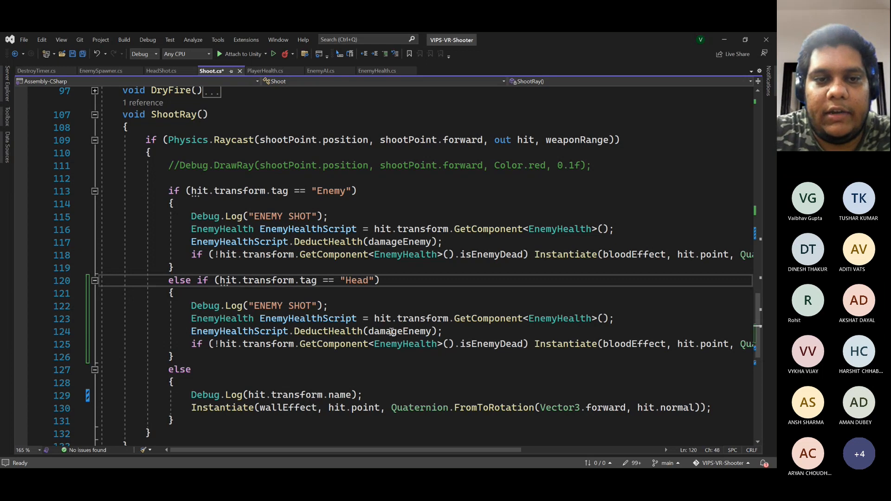
- Change the Debug.Log message in the "Head" branch to "HeadShot"
{"action": "left_click", "coordinate": [268, 304]}
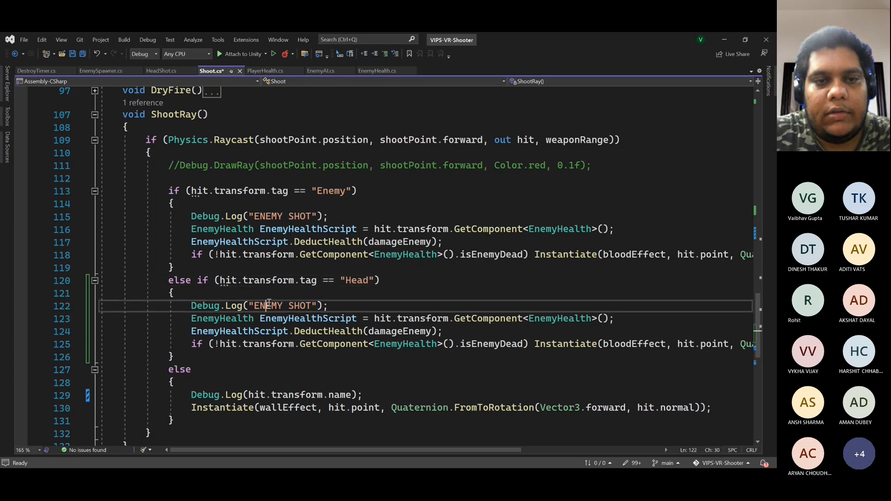
{"action": "double_click", "coordinate": [268, 304]}
{"action": "type", "text": "Hea"}
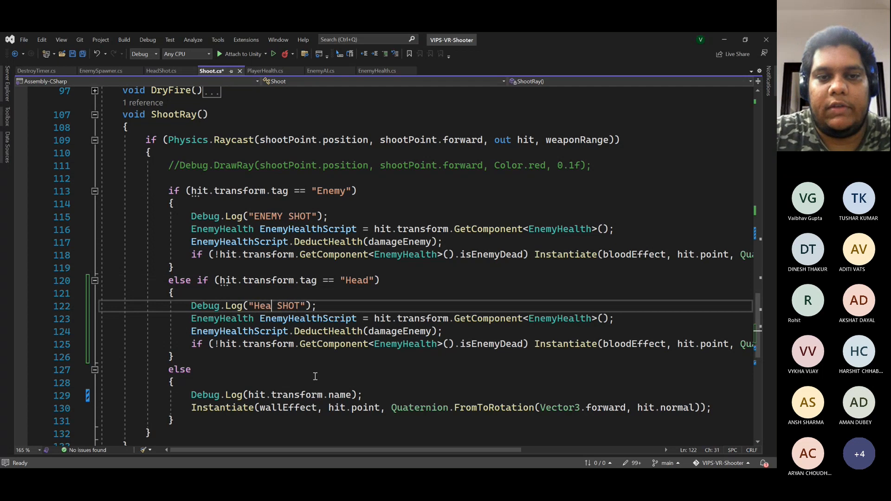
{"action": "type", "text": "d"}
{"action": "key", "text": "Delete"}
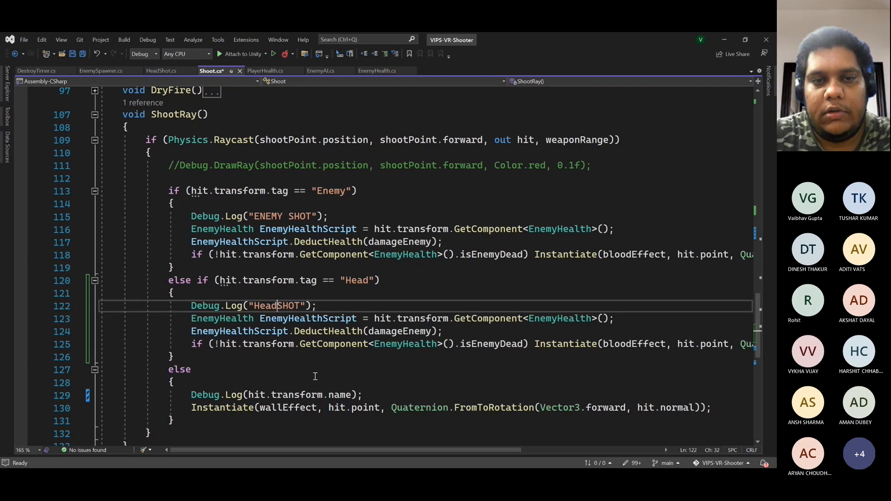
{"action": "key", "text": "shift+Right"}
{"action": "key", "text": "shift+Right"}
{"action": "key", "text": "shift+Right"}
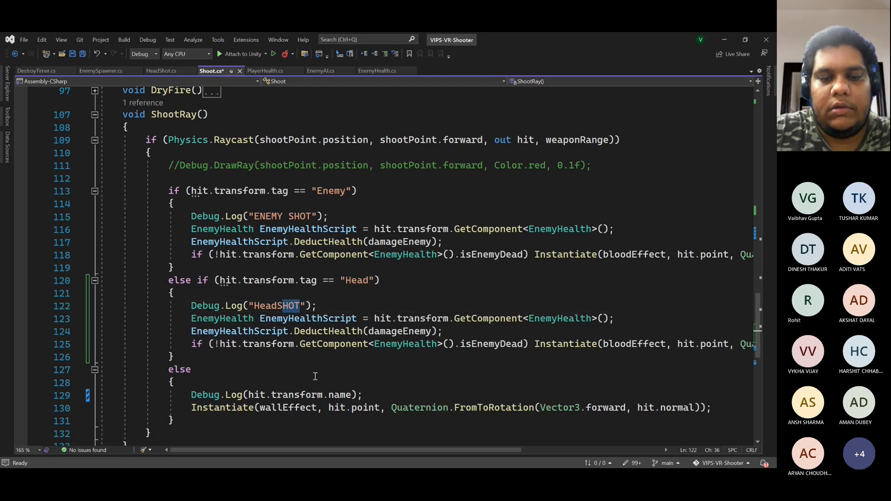
{"action": "type", "text": "hot"}
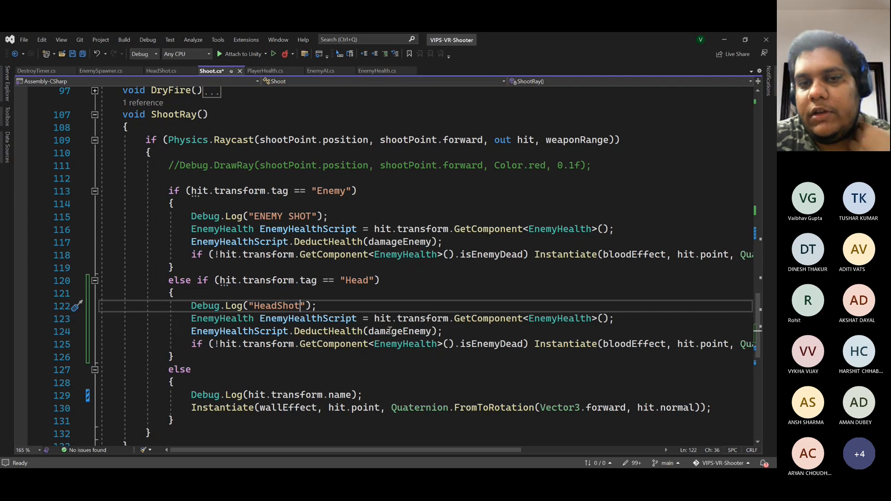
- Switch to Unity and create a new tag named Head, starting from the HeadCollider object's tag options
{"action": "double_click", "coordinate": [356, 280]}
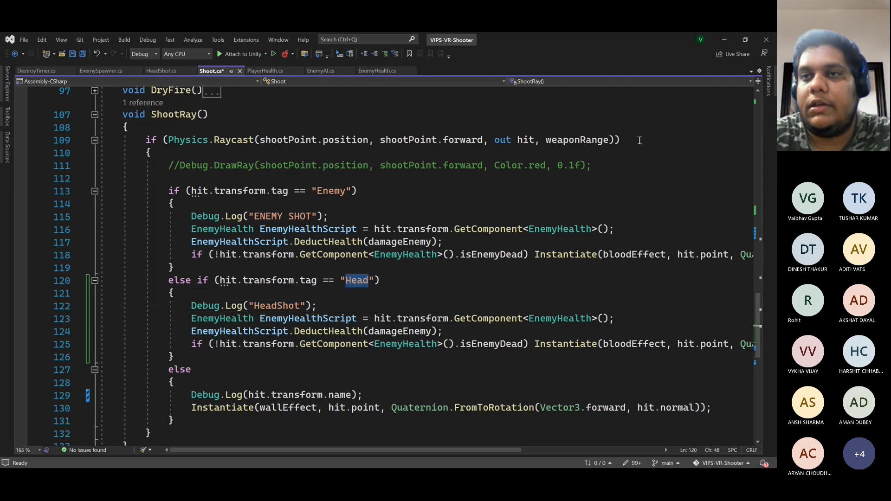
{"action": "left_click", "coordinate": [723, 39]}
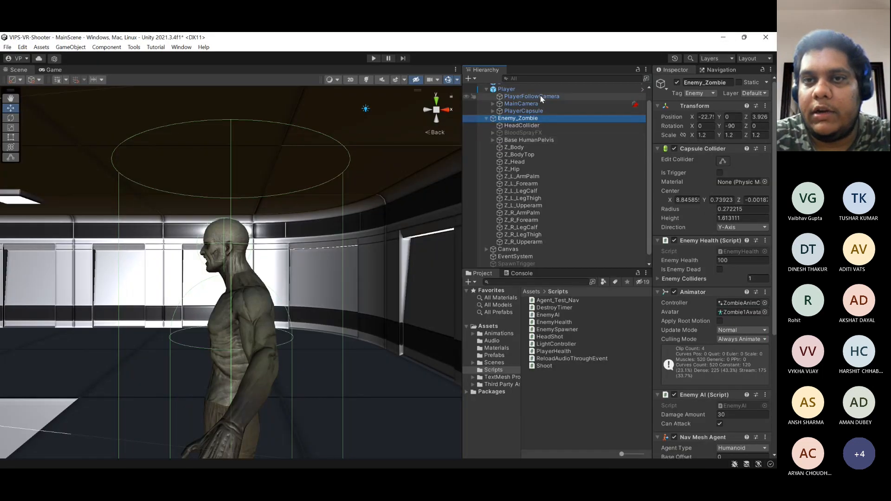
{"action": "left_click", "coordinate": [522, 125]}
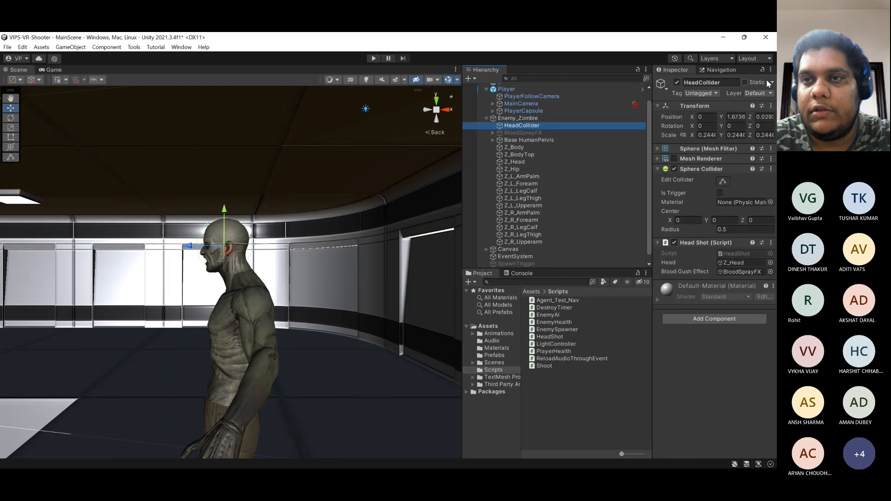
{"action": "left_click", "coordinate": [700, 93]}
{"action": "left_click", "coordinate": [696, 204]}
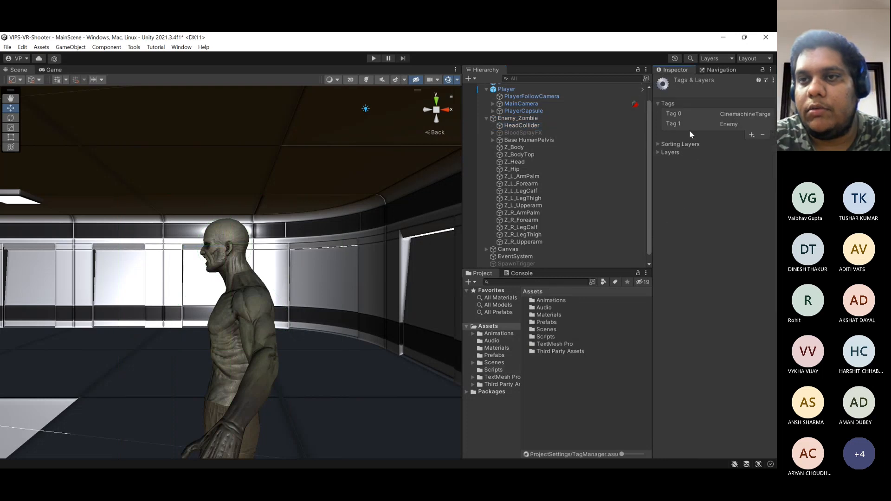
{"action": "left_click", "coordinate": [751, 134]}
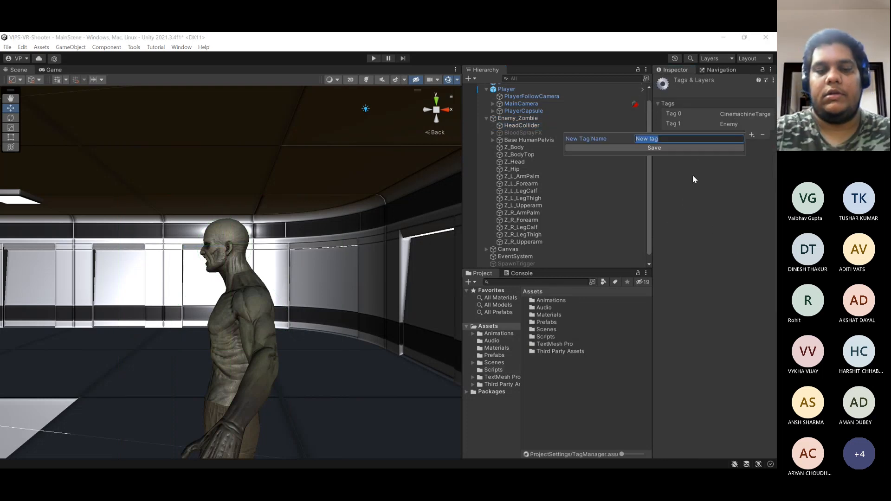
{"action": "type", "text": "Head"}
{"action": "key", "text": "Return"}
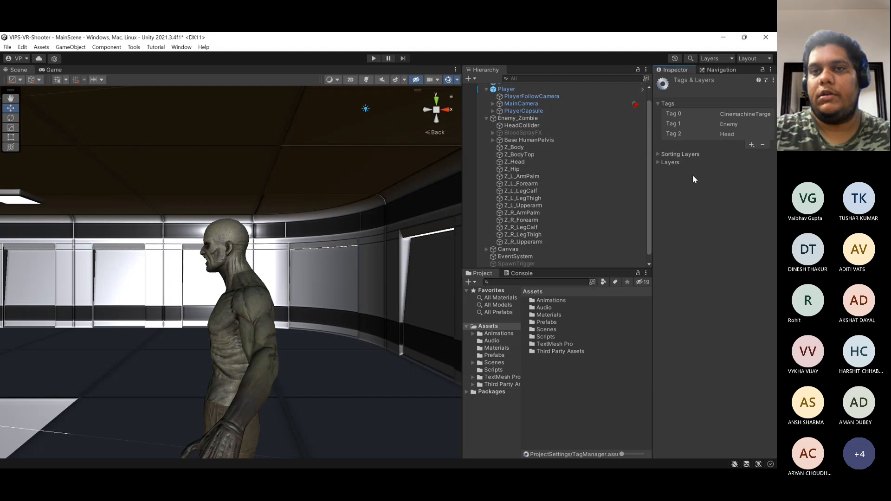
- Assign the Head tag to the HeadCollider object of Enemy_Zombie
{"action": "left_click", "coordinate": [518, 126]}
{"action": "left_click", "coordinate": [700, 93]}
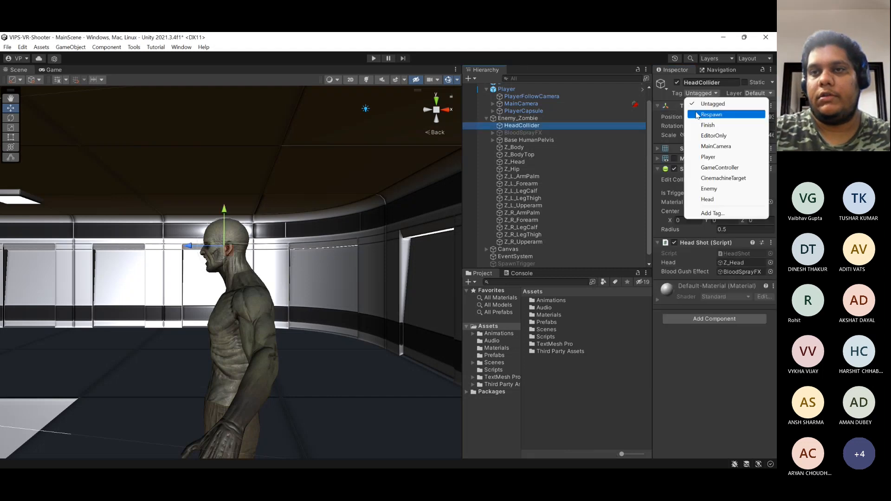
{"action": "left_click", "coordinate": [707, 199]}
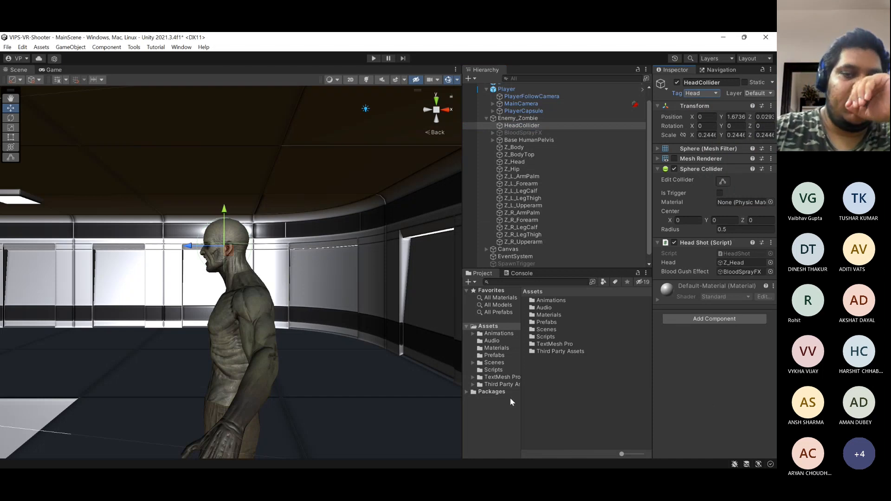
- Return to Shoot.cs in Visual Studio and examine the GetComponent<EnemyHealth> and DeductHealth calls in the "Head" branch
{"action": "mouse_move", "coordinate": [434, 463]}
{"action": "left_click", "coordinate": [499, 459]}
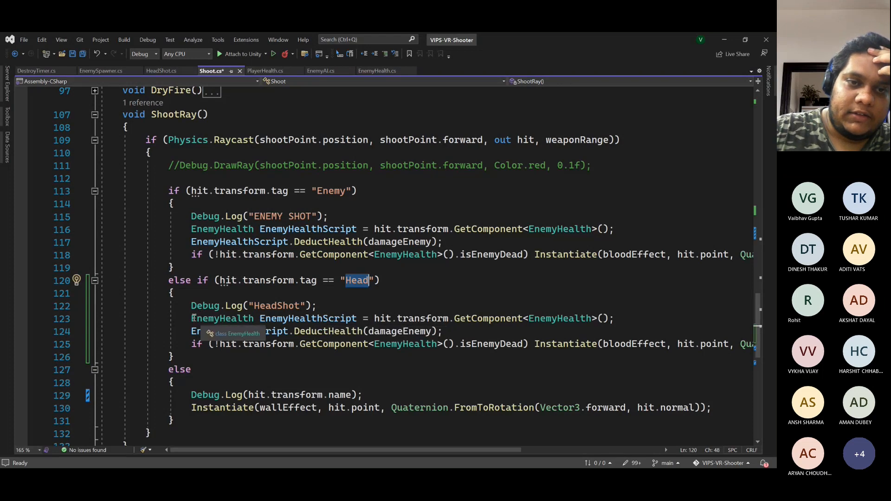
{"action": "left_click", "coordinate": [236, 318]}
{"action": "left_click", "coordinate": [362, 331]}
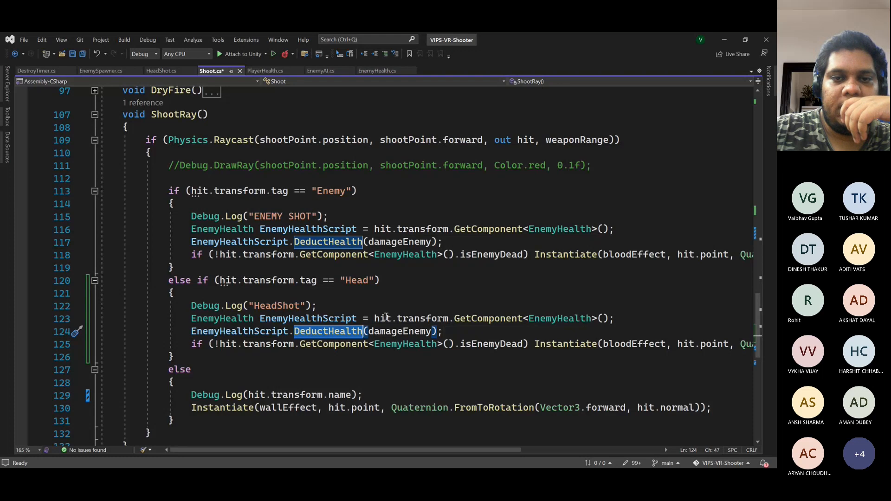
{"action": "left_click_drag", "start_coordinate": [375, 318], "coordinate": [609, 318]}
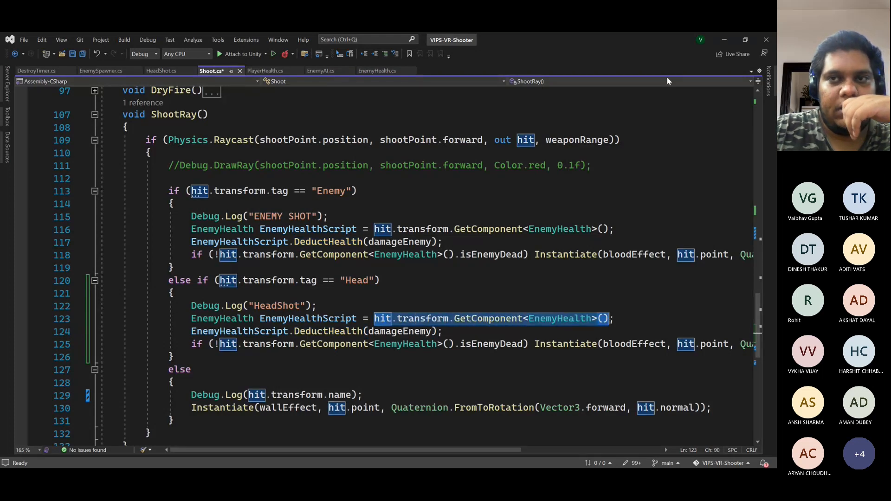
- Switch to Unity and compare the components on Enemy_Zombie and HeadCollider to see which object holds the Enemy Health script
{"action": "left_click", "coordinate": [718, 41]}
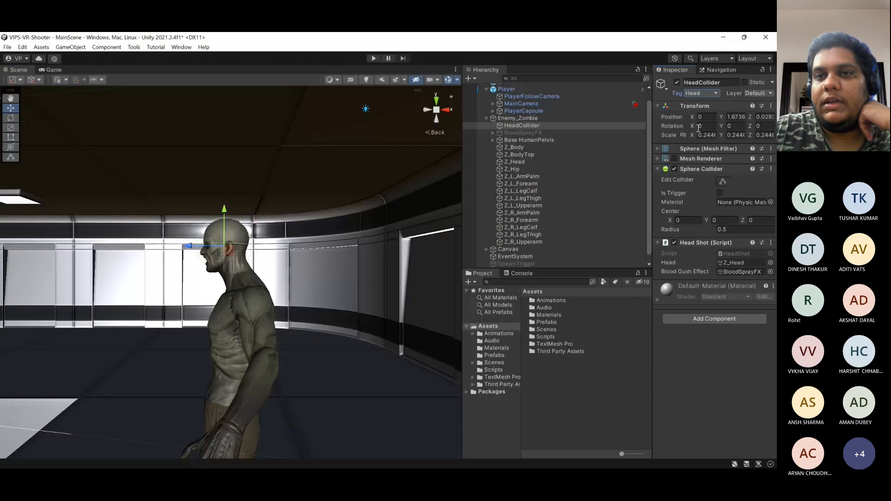
{"action": "left_click", "coordinate": [599, 119]}
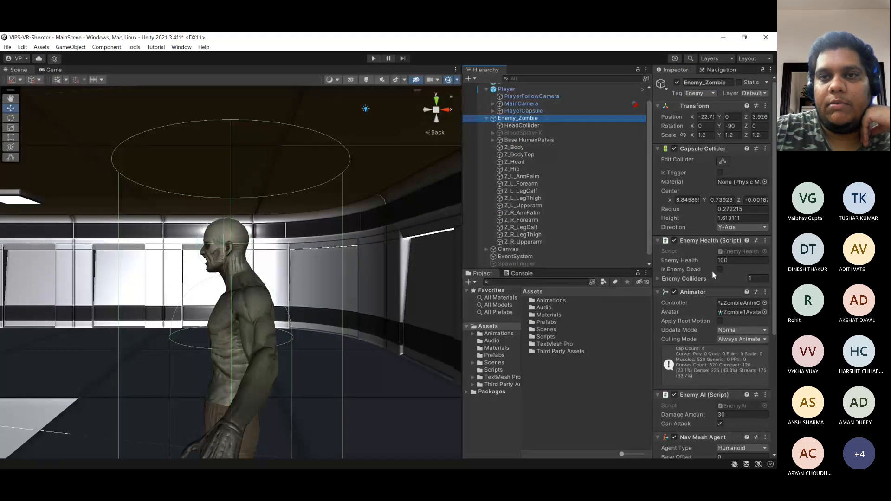
{"action": "left_click", "coordinate": [572, 128]}
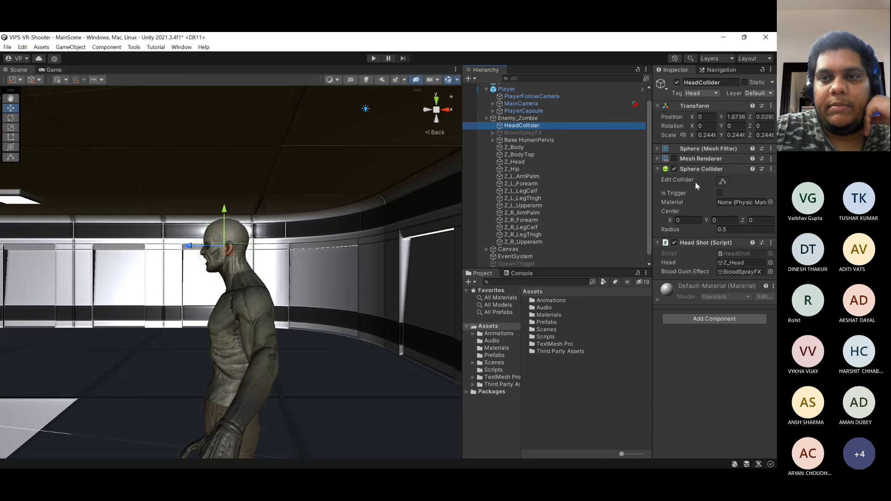
{"action": "left_click", "coordinate": [595, 118]}
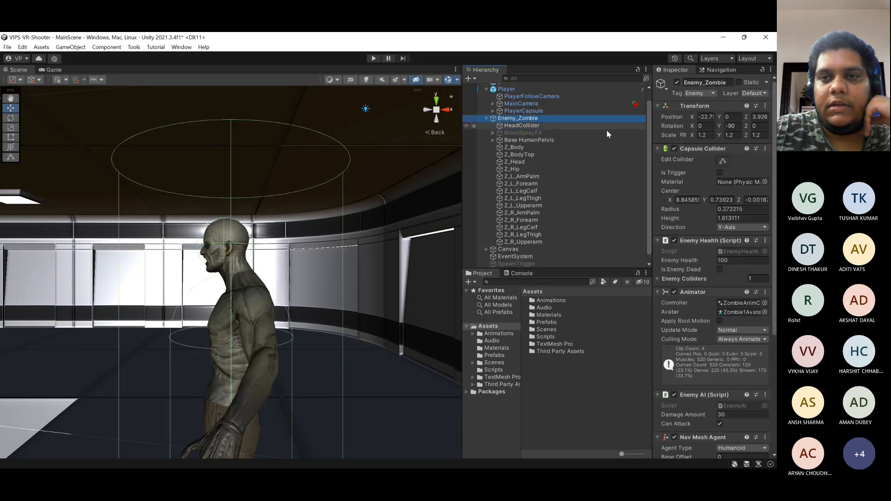
{"action": "left_click", "coordinate": [572, 125]}
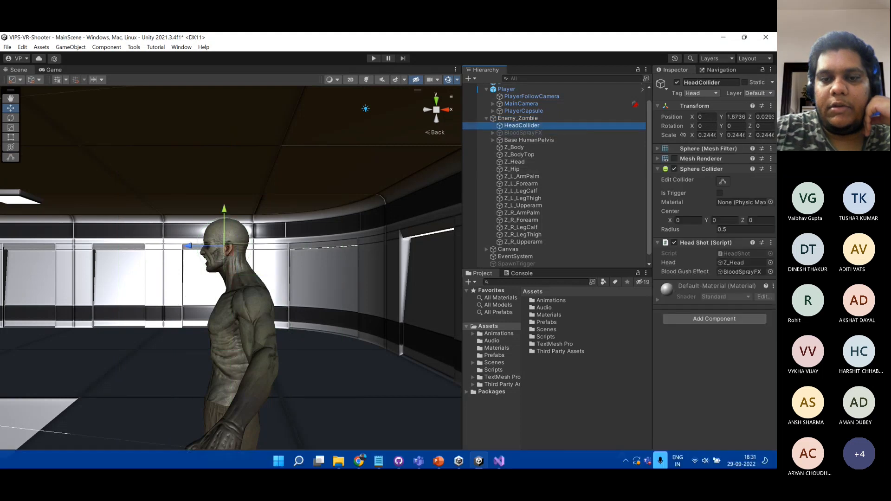
{"action": "mouse_move", "coordinate": [497, 461]}
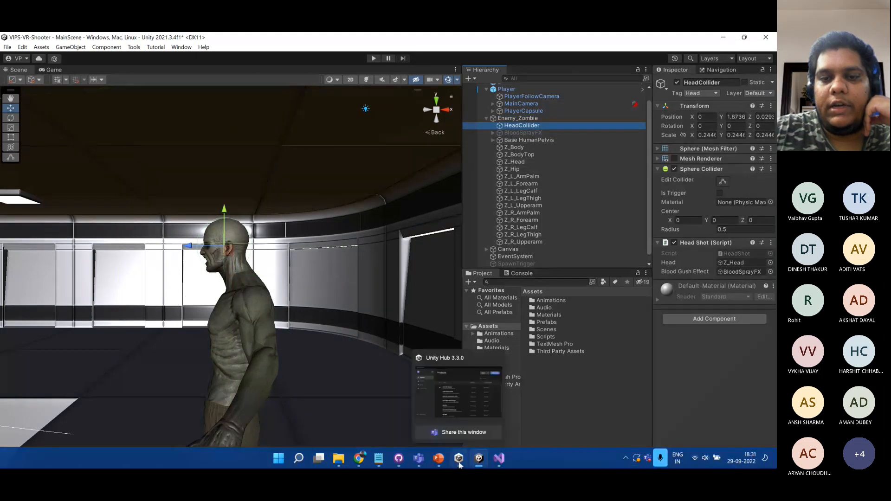
- Switch to Visual Studio and make the "Head" branch's EnemyHealthScript assignment in Shoot.cs use GetComponentInParent<EnemyHealth>()
{"action": "left_click", "coordinate": [495, 465]}
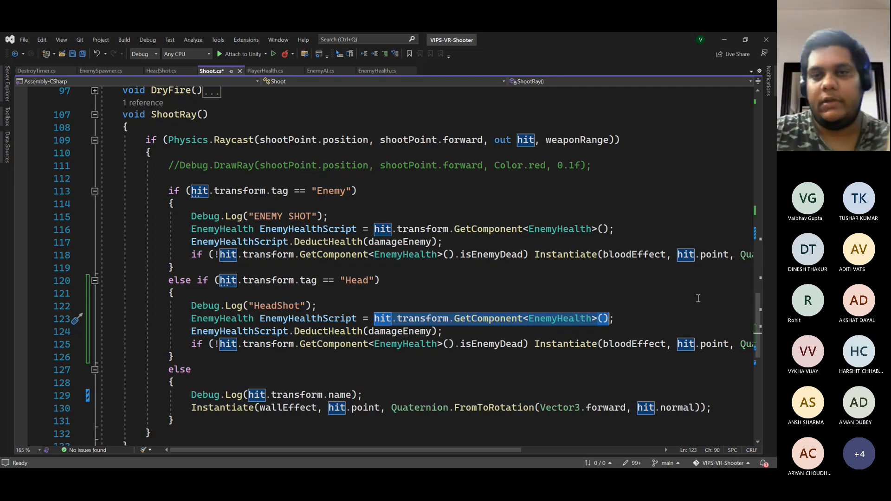
{"action": "left_click", "coordinate": [521, 318]}
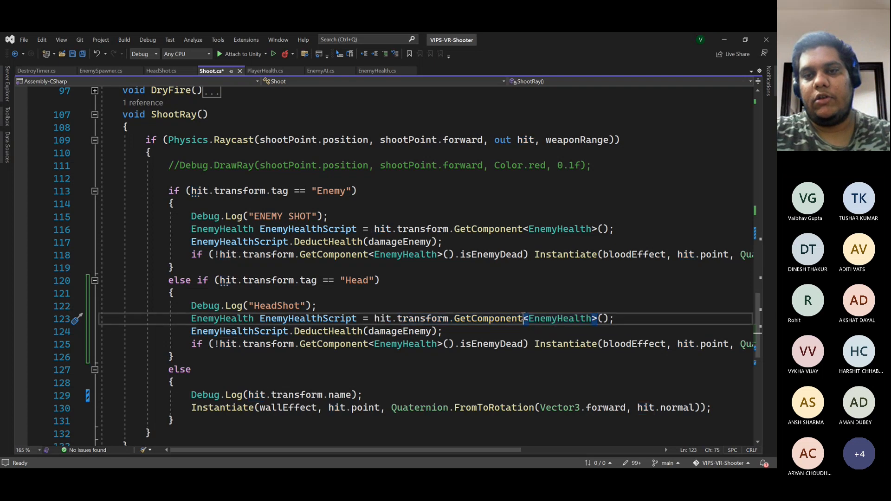
{"action": "key", "text": "ctrl+BackSpace"}
{"action": "type", "text": "ge"}
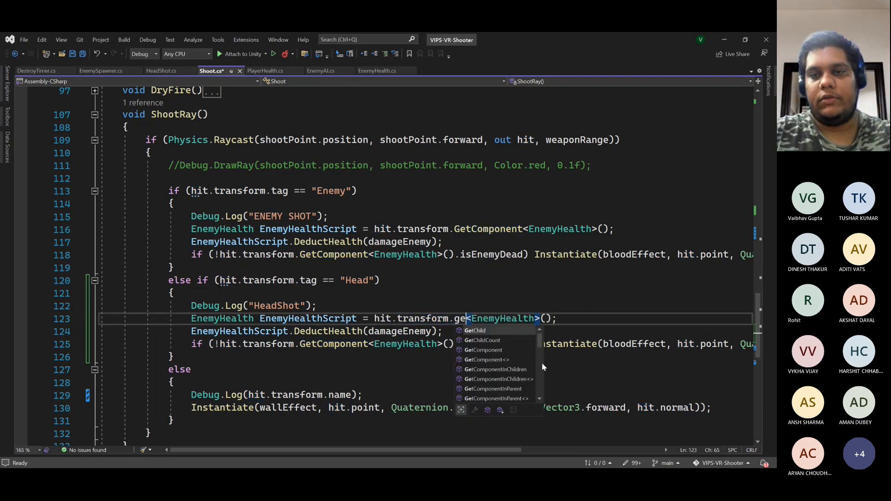
{"action": "type", "text": "tcomp"}
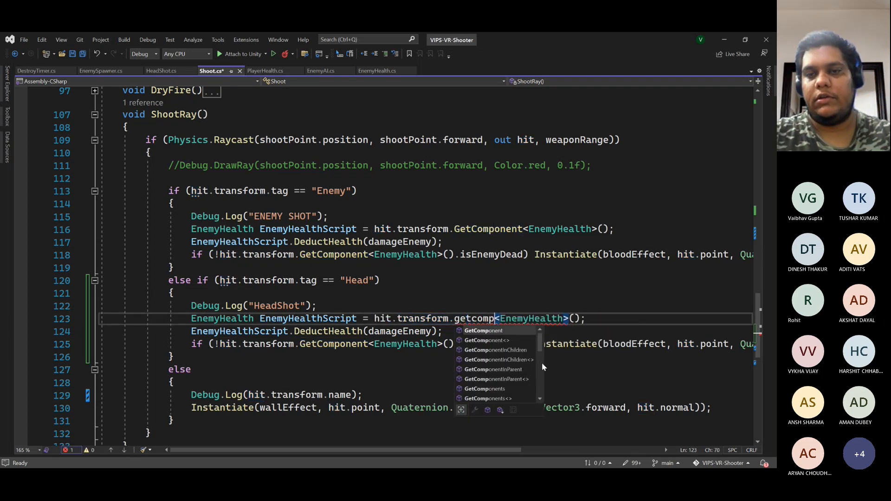
{"action": "key", "text": "Down"}
{"action": "key", "text": "Down"}
{"action": "key", "text": "Down"}
{"action": "key", "text": "Down"}
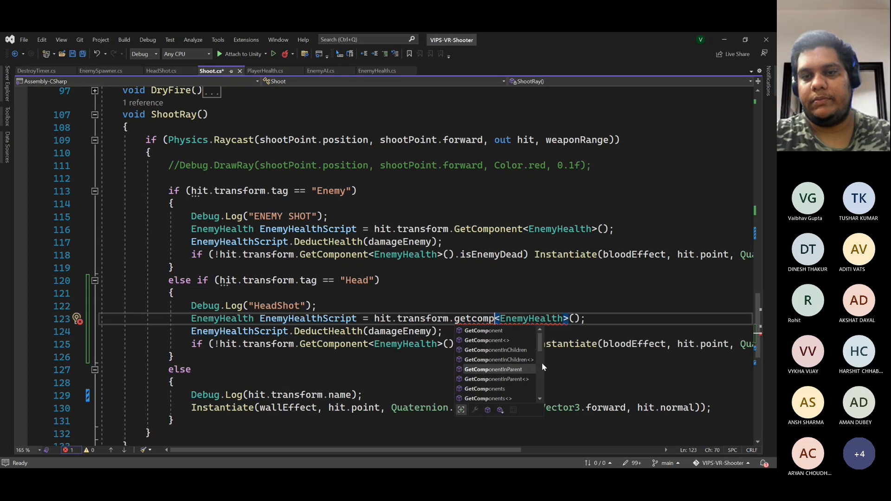
{"action": "key", "text": "Tab"}
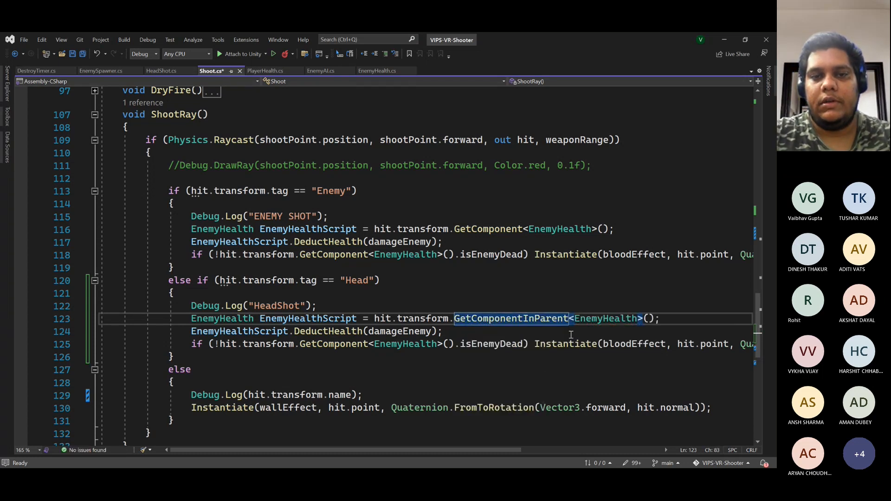
- Use GetComponentInParent<EnemyHealth>() in the "Head" branch's isEnemyDead check and save Shoot.cs
{"action": "left_click", "coordinate": [369, 344]}
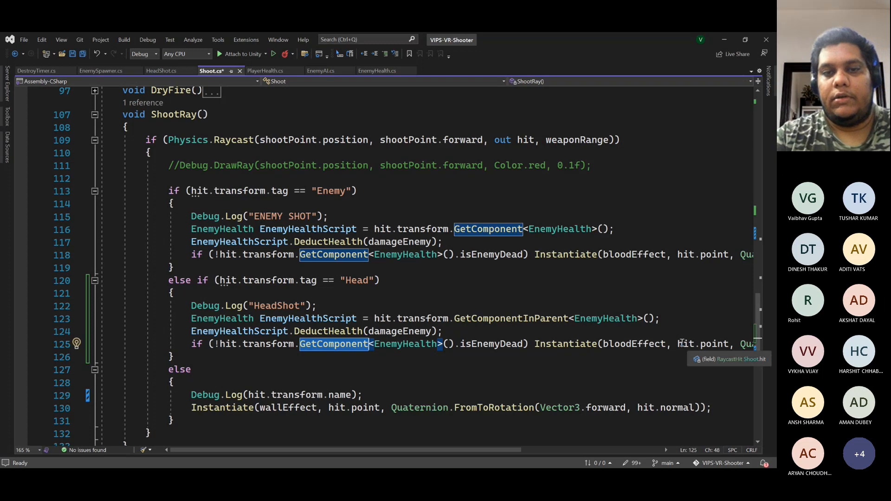
{"action": "type", "text": "get"}
{"action": "key", "text": "Tab"}
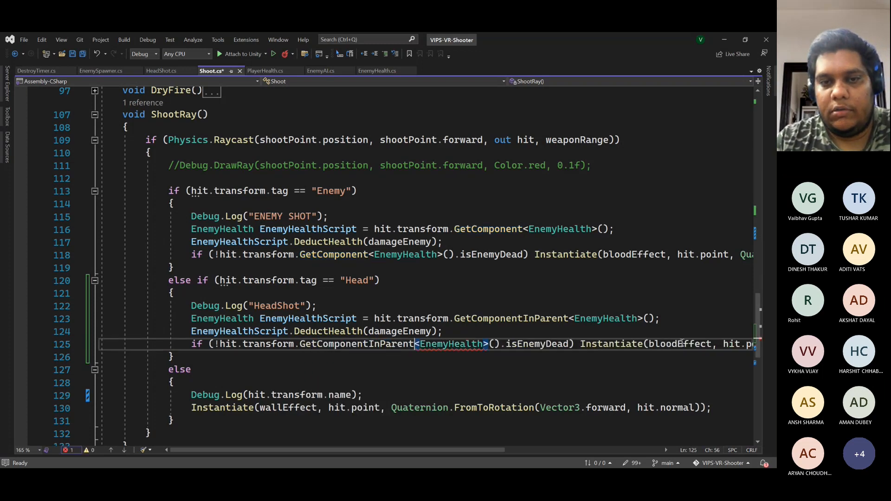
{"action": "key", "text": "ctrl+s"}
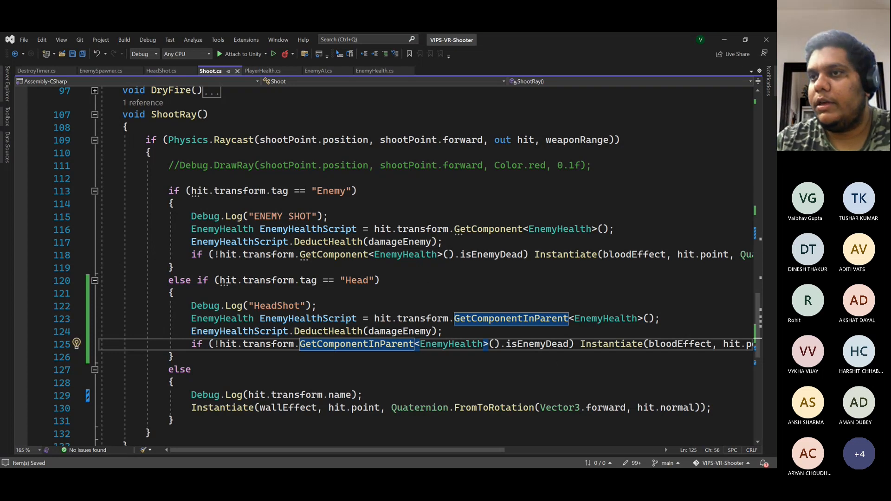
{"action": "key", "text": "alt+Tab"}
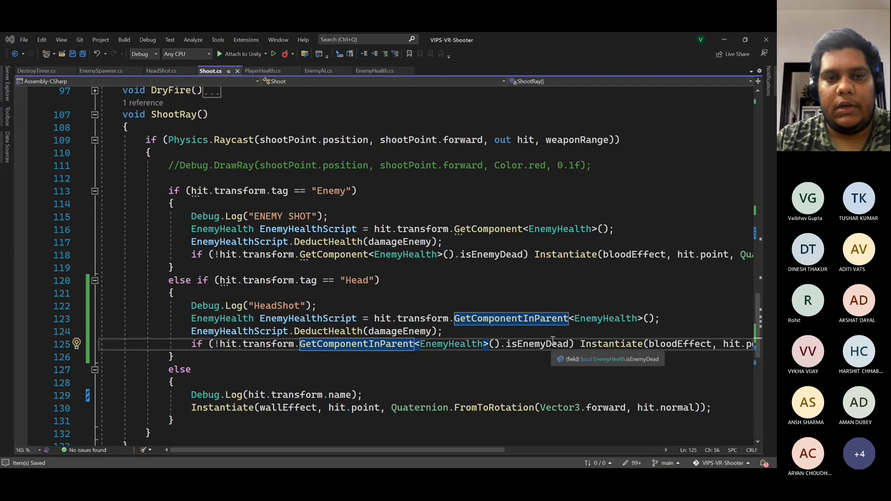
- Add hit.transform.gameObject.SetActive(false); as a new line after the blood effect Instantiate statement in the "Head" branch
{"action": "left_click_drag", "start_coordinate": [466, 451], "coordinate": [610, 451]}
{"action": "key", "text": "End"}
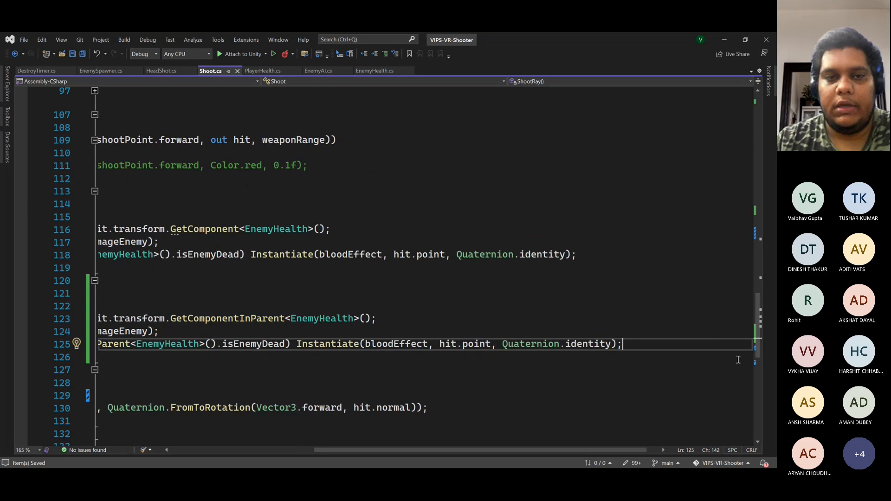
{"action": "key", "text": "Return"}
{"action": "type", "text": "hit.tr"}
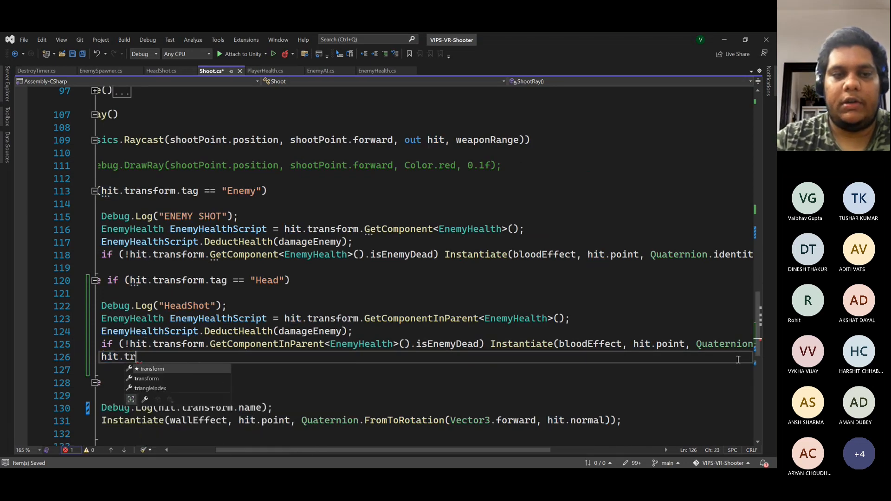
{"action": "key", "text": "Tab"}
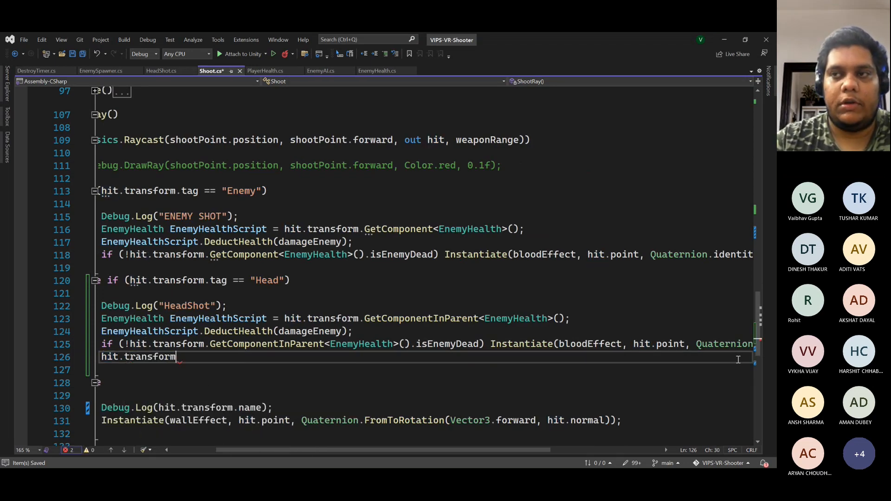
{"action": "type", "text": "."}
{"action": "type", "text": "ga"}
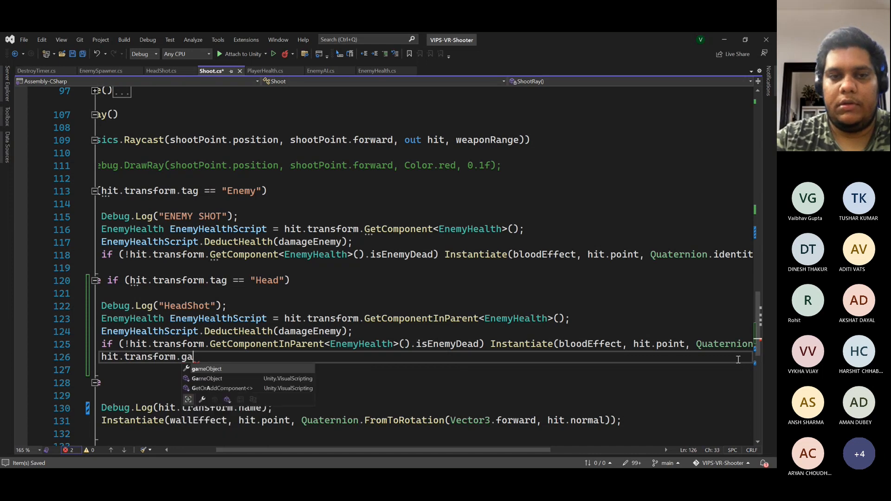
{"action": "key", "text": "Tab"}
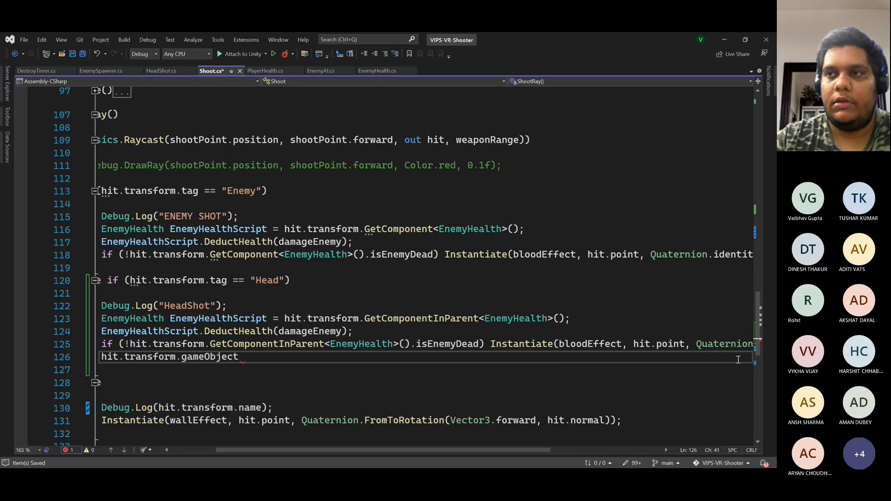
{"action": "type", "text": ".se"}
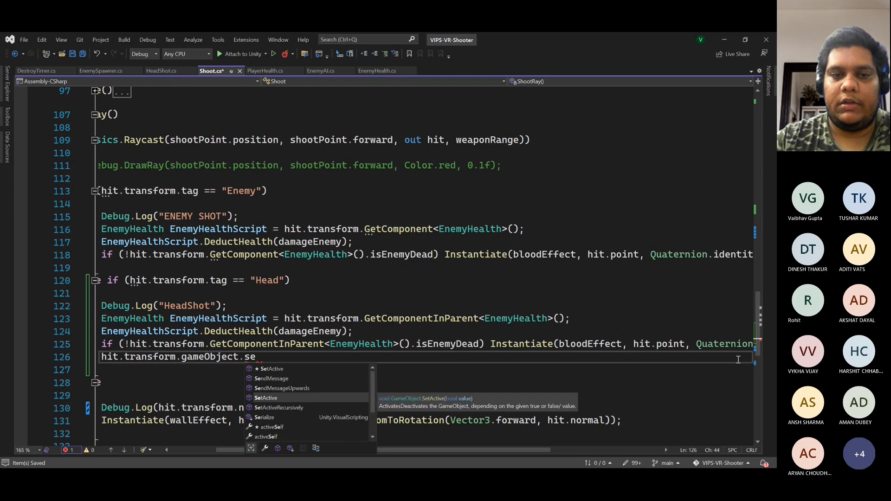
{"action": "key", "text": "Tab"}
{"action": "type", "text": "(fal"}
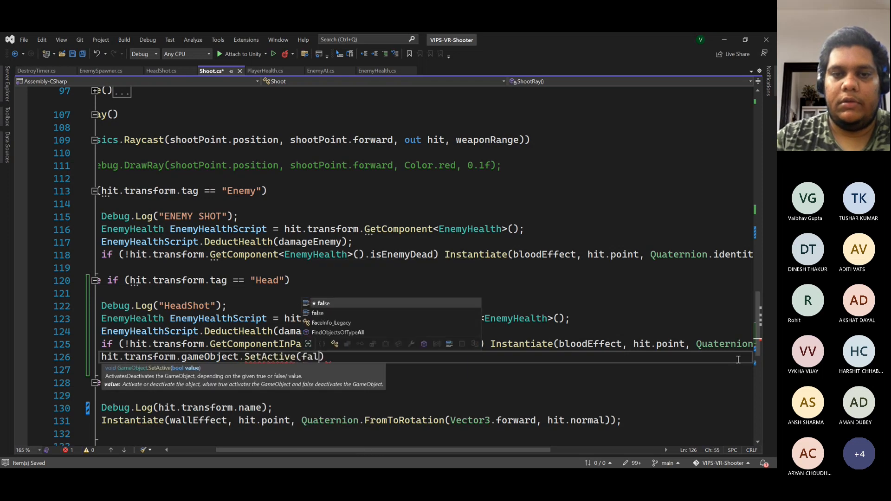
{"action": "key", "text": "Tab"}
{"action": "type", "text": ");"}
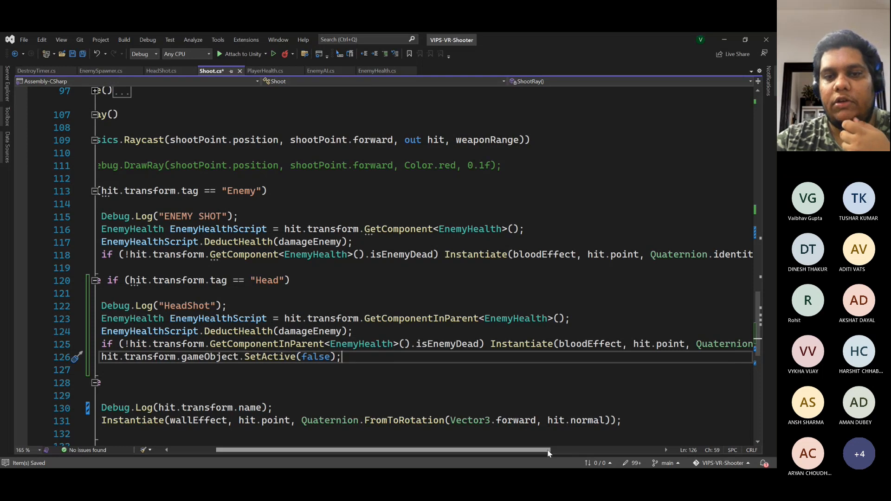
{"action": "scroll", "coordinate": [437, 386], "scroll_direction": "left", "scroll_amount": 3}
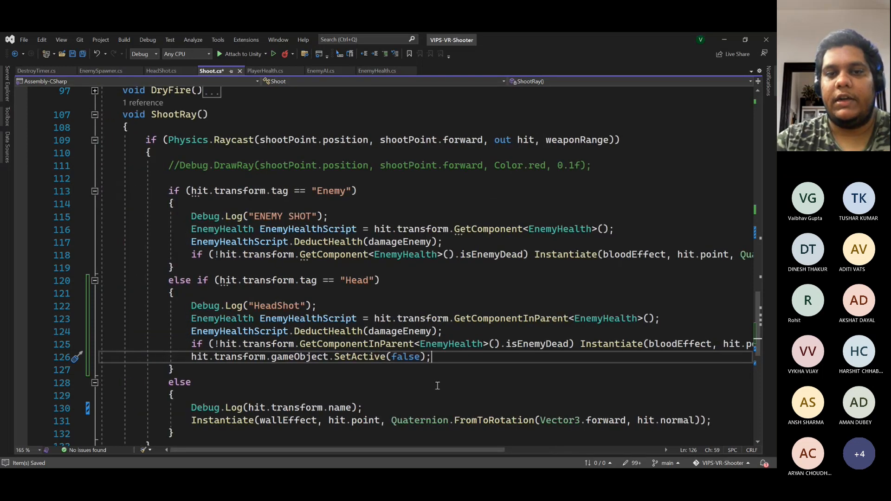
{"action": "double_click", "coordinate": [357, 280]}
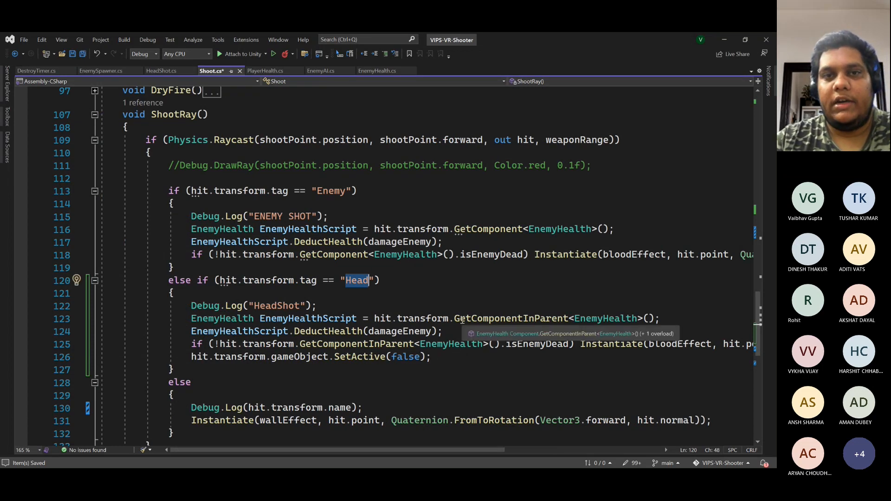
- Declare public AudioClip headShotAudioClip; below dryFireAudioClip in the Audio variables of Shoot.cs
{"action": "scroll", "coordinate": [469, 327], "scroll_direction": "up", "scroll_amount": 19}
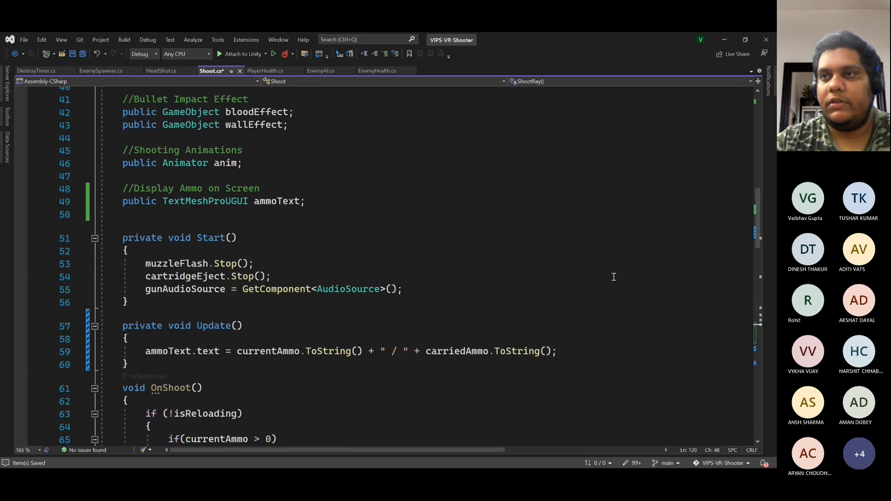
{"action": "scroll", "coordinate": [424, 246], "scroll_direction": "up", "scroll_amount": 2}
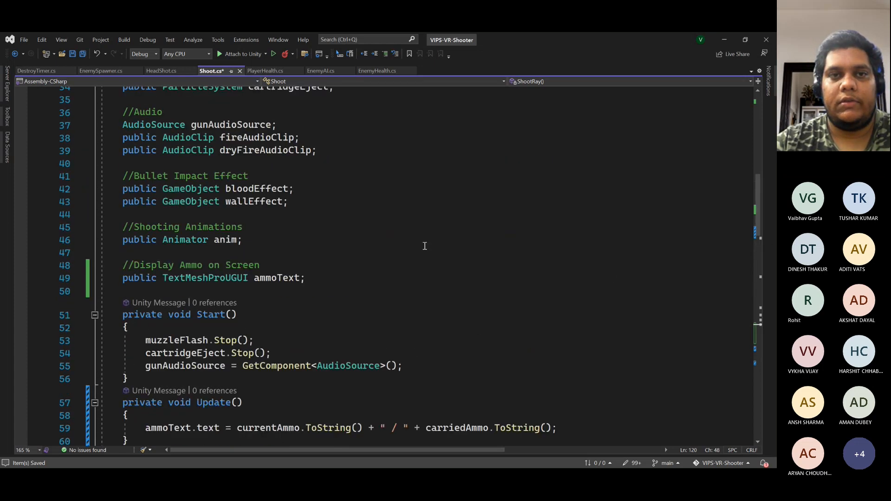
{"action": "scroll", "coordinate": [425, 246], "scroll_direction": "up", "scroll_amount": 1}
{"action": "left_click", "coordinate": [460, 196]}
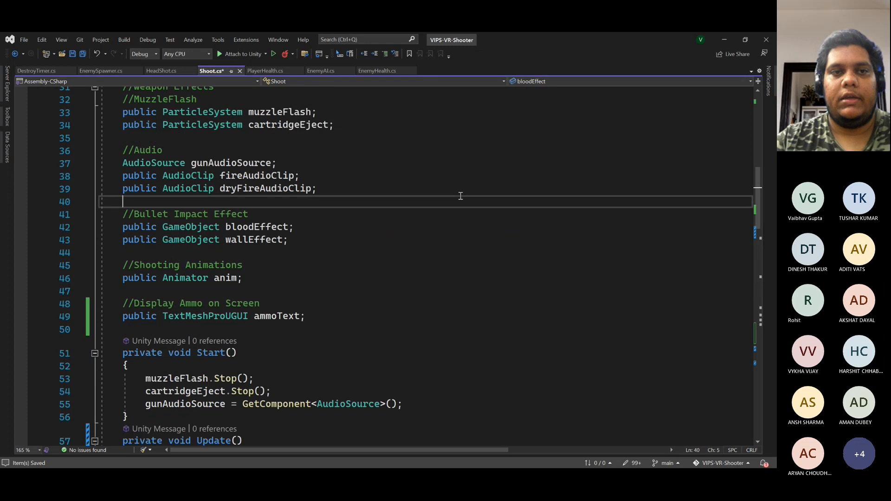
{"action": "key", "text": "Up"}
{"action": "key", "text": "End"}
{"action": "key", "text": "Return"}
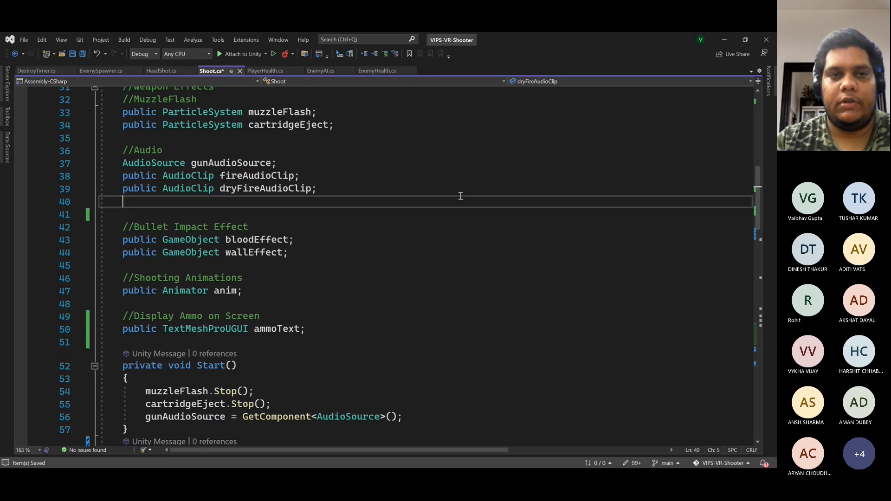
{"action": "type", "text": "public "}
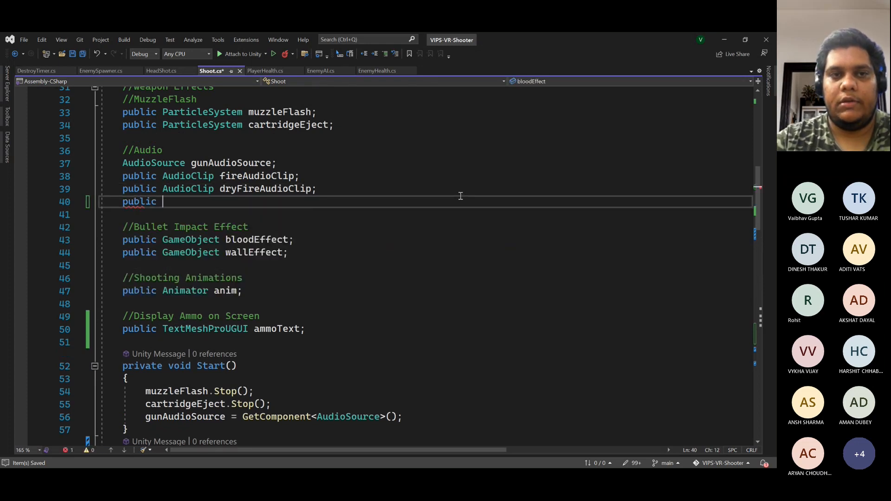
{"action": "type", "text": "audio"}
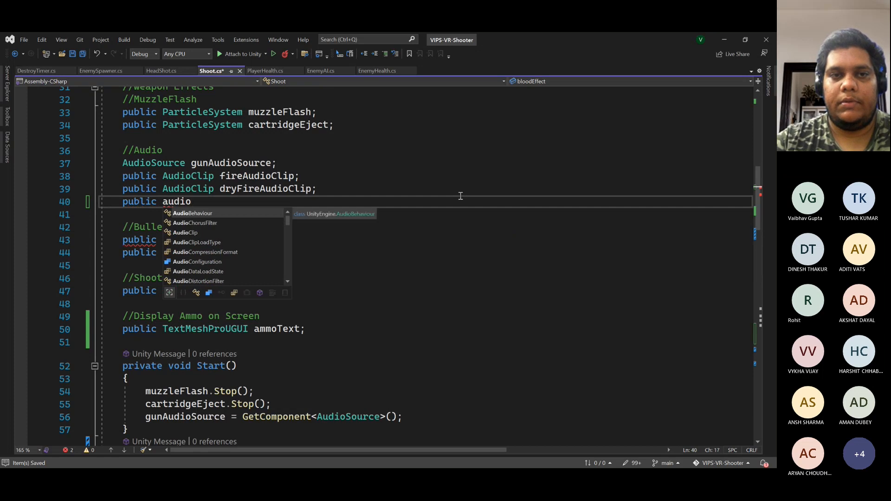
{"action": "type", "text": "cl"}
{"action": "key", "text": "Tab"}
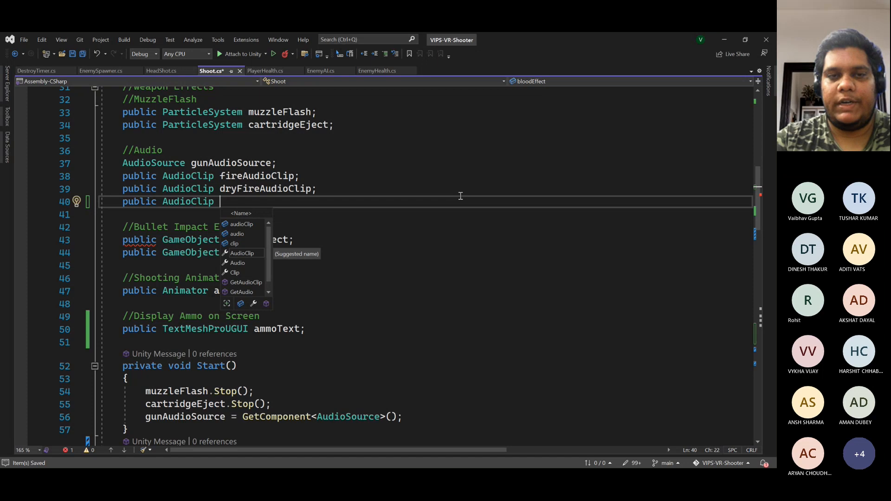
{"action": "type", "text": "head"}
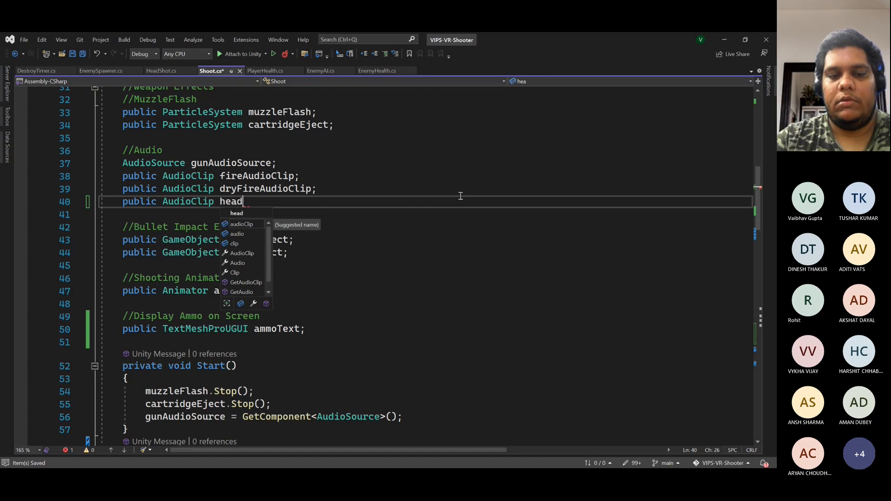
{"action": "type", "text": "ShotA"}
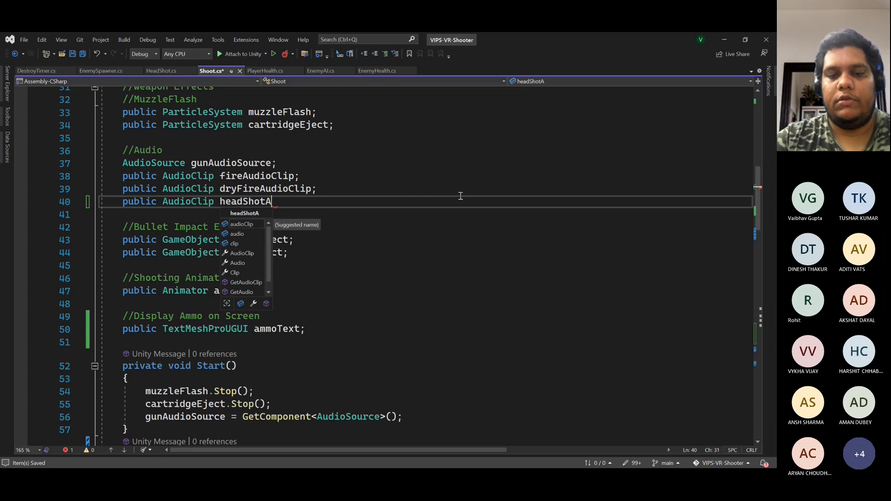
{"action": "type", "text": "udioCli"}
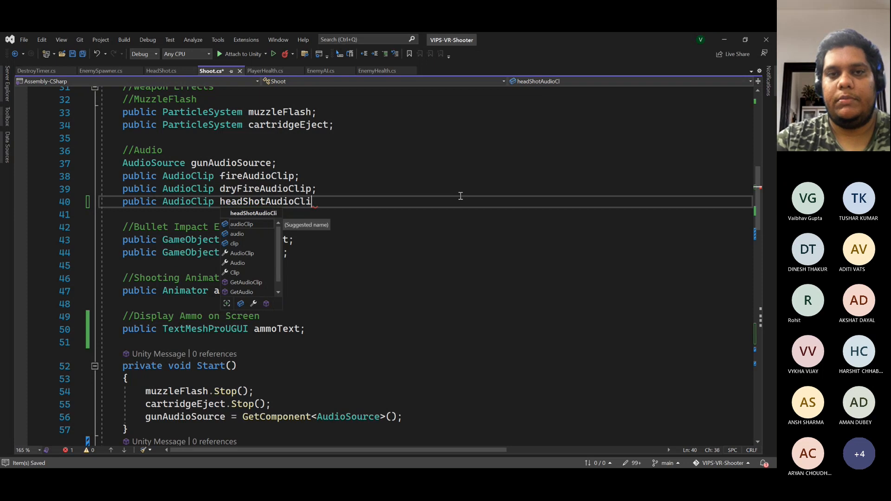
{"action": "type", "text": "p;"}
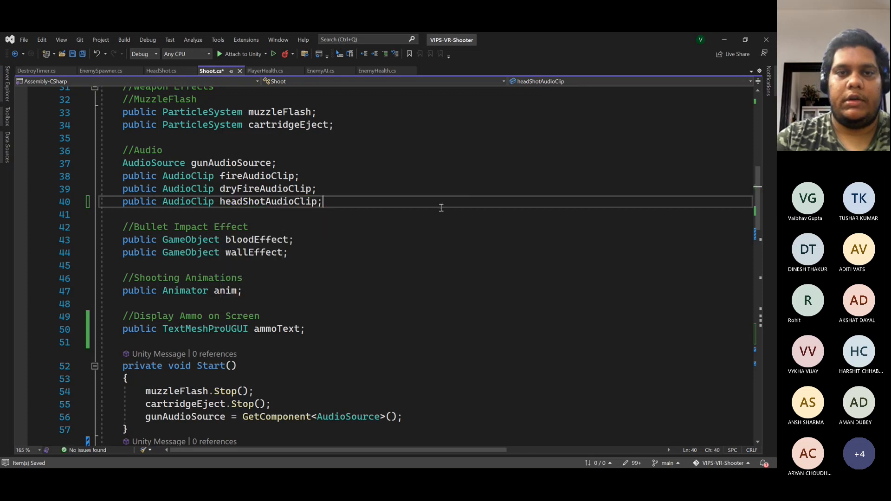
- Add gunAudioSource.PlayOneShot(headShotAudioClip); as a new line after the SetActive(false) statement in the "Head" branch
{"action": "scroll", "coordinate": [440, 208], "scroll_direction": "down", "scroll_amount": 20}
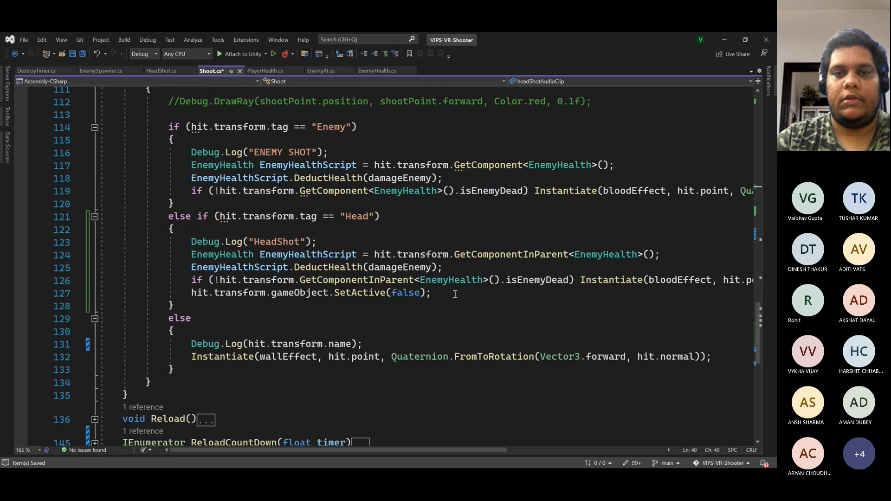
{"action": "left_click", "coordinate": [455, 295]}
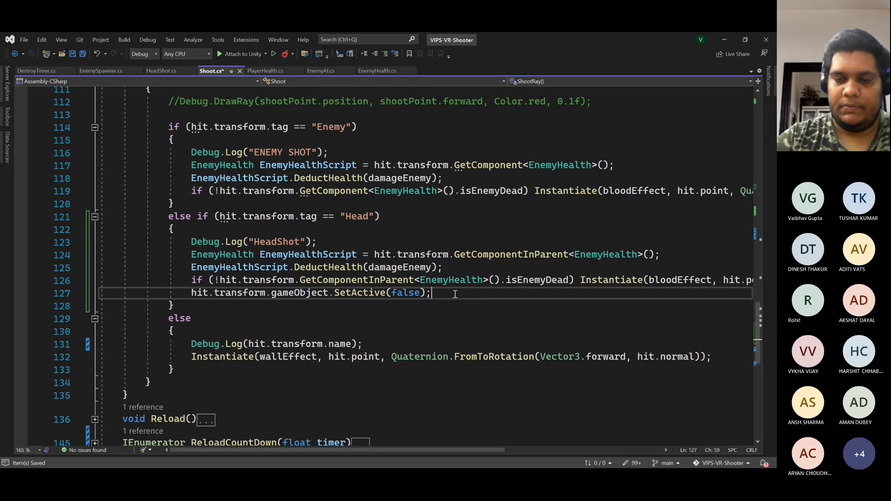
{"action": "key", "text": "Return"}
{"action": "type", "text": "Audio"}
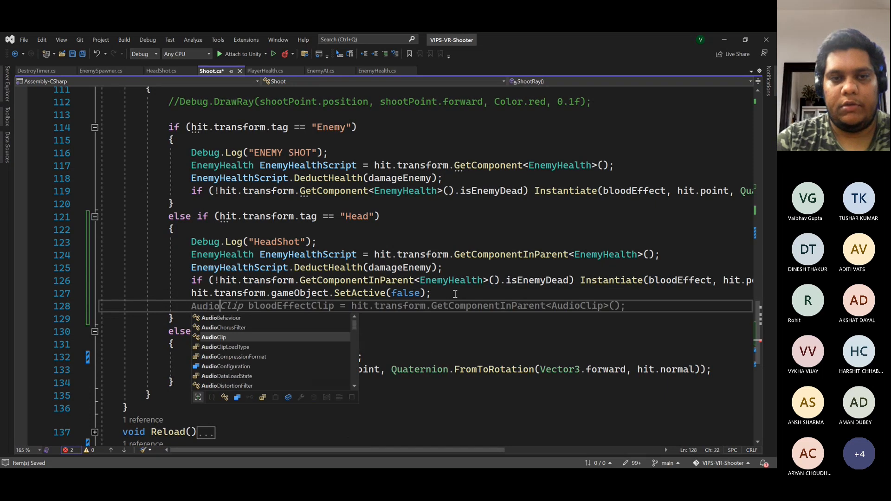
{"action": "key", "text": "BackSpace"}
{"action": "key", "text": "BackSpace"}
{"action": "key", "text": "BackSpace"}
{"action": "key", "text": "BackSpace"}
{"action": "key", "text": "BackSpace"}
{"action": "type", "text": "audiosou"}
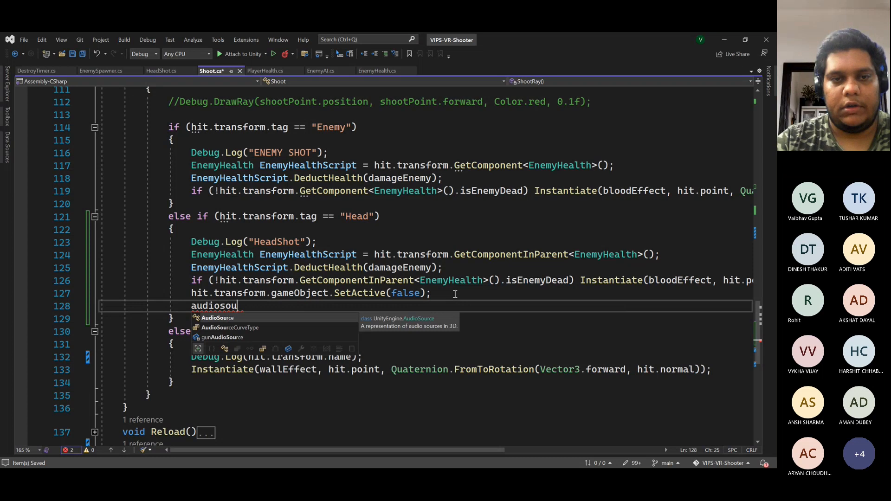
{"action": "key", "text": "Down"}
{"action": "key", "text": "Down"}
{"action": "key", "text": "Return"}
{"action": "type", "text": "."}
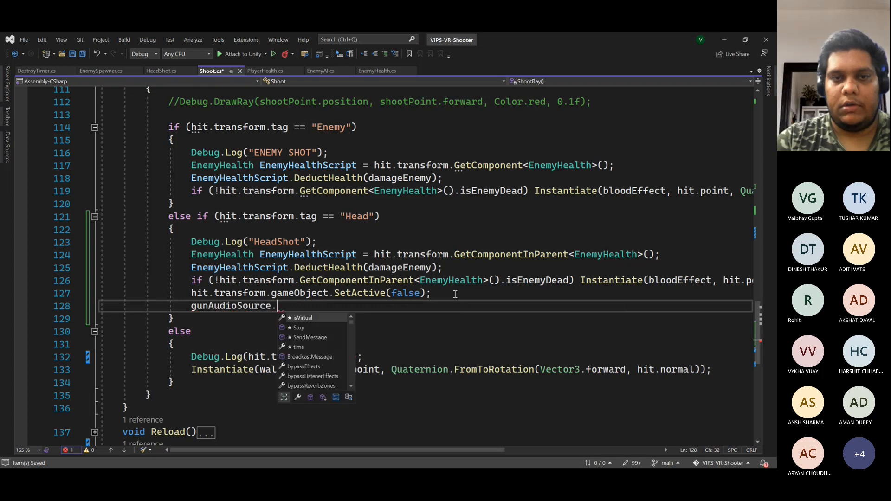
{"action": "type", "text": "playone"}
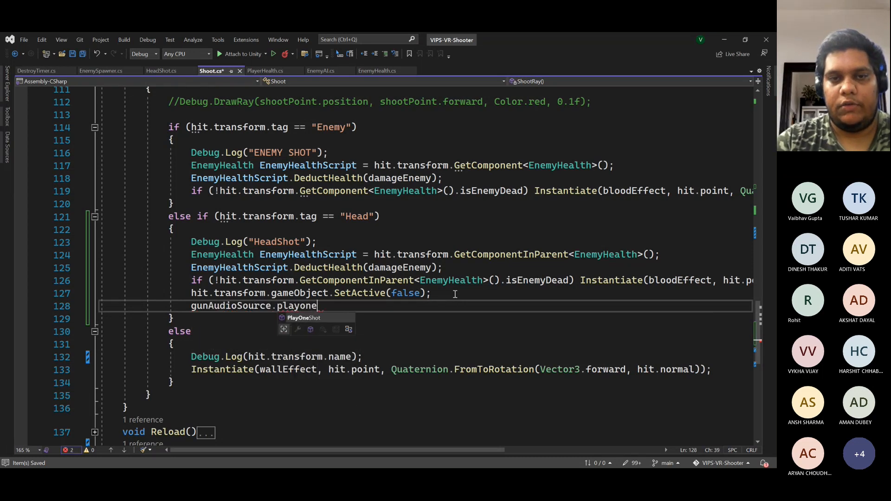
{"action": "key", "text": "Tab"}
{"action": "type", "text": "("}
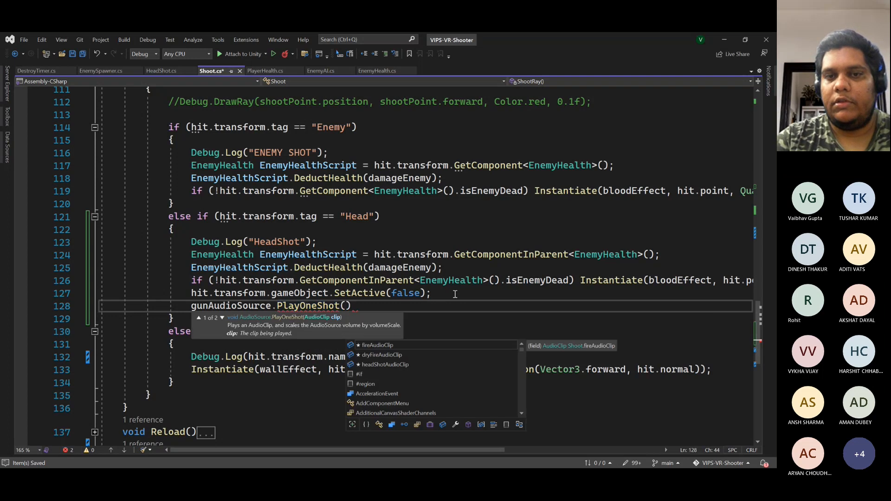
{"action": "type", "text": "hea"}
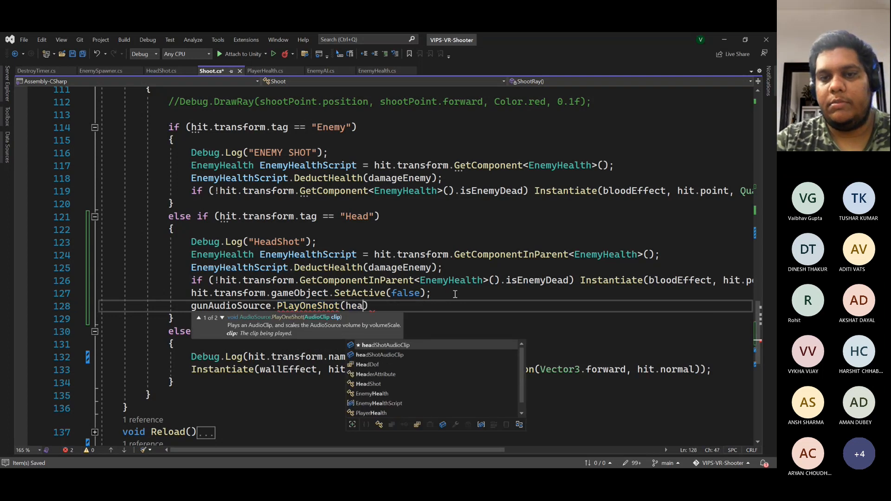
{"action": "type", "text": "d"}
{"action": "key", "text": "Tab"}
{"action": "type", "text": ");"}
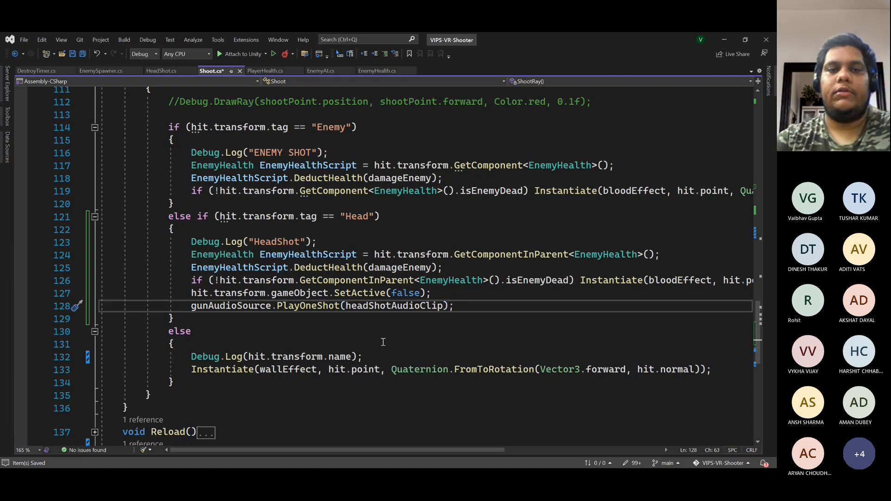
{"action": "double_click", "coordinate": [231, 306]}
{"action": "double_click", "coordinate": [309, 305]}
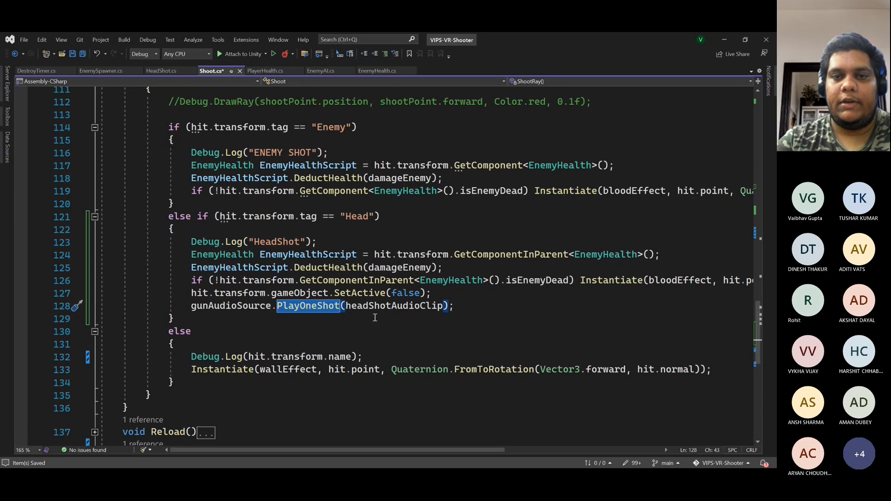
{"action": "double_click", "coordinate": [417, 306]}
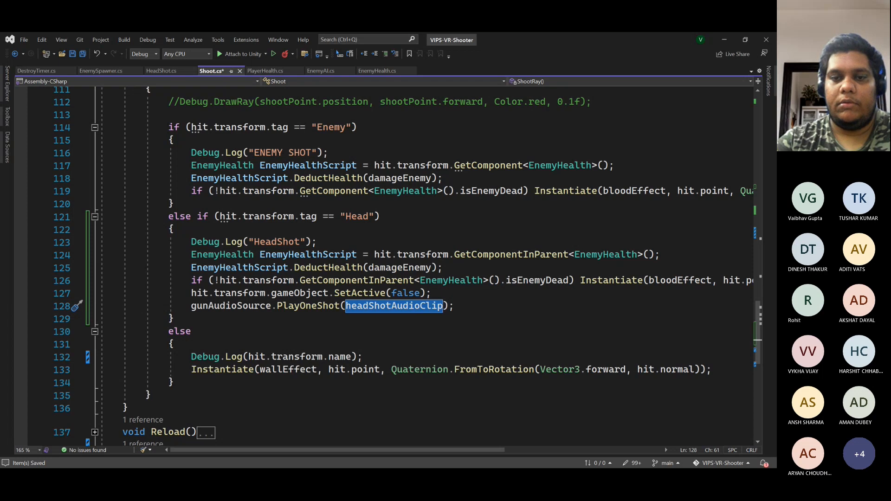
- Switch to Unity and import HeadShot.wav from the VR Course VIPS 2022 Assets folder into the project's Audio folder
{"action": "left_click", "coordinate": [727, 36]}
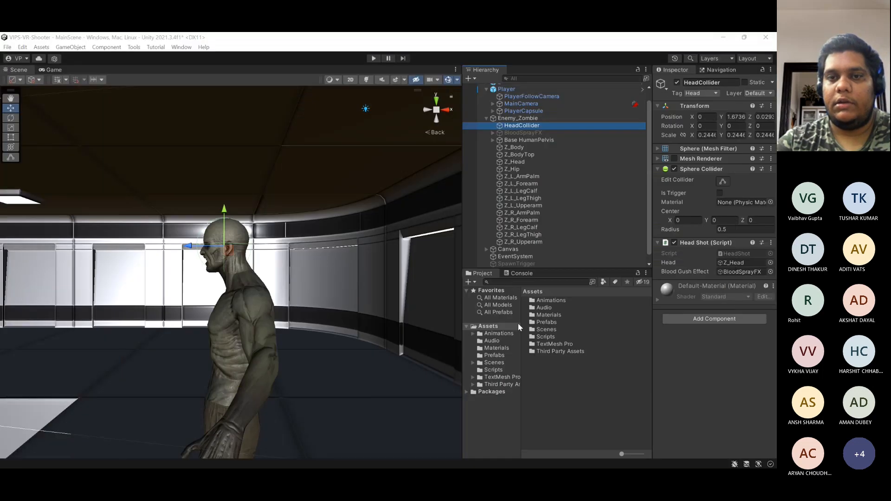
{"action": "left_click", "coordinate": [503, 341]}
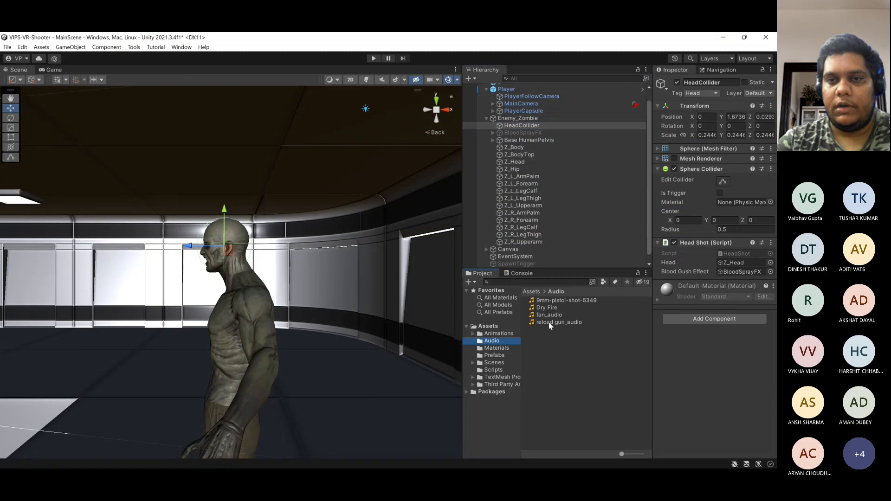
{"action": "mouse_move", "coordinate": [354, 467]}
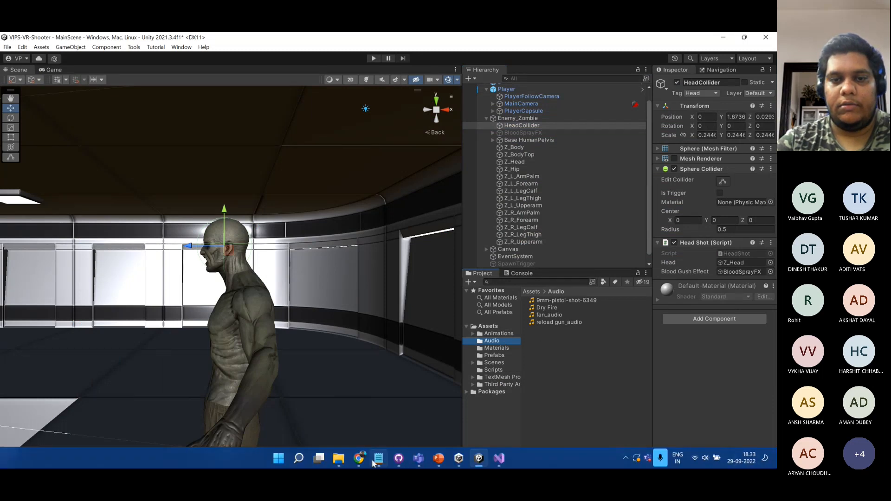
{"action": "left_click", "coordinate": [331, 463]}
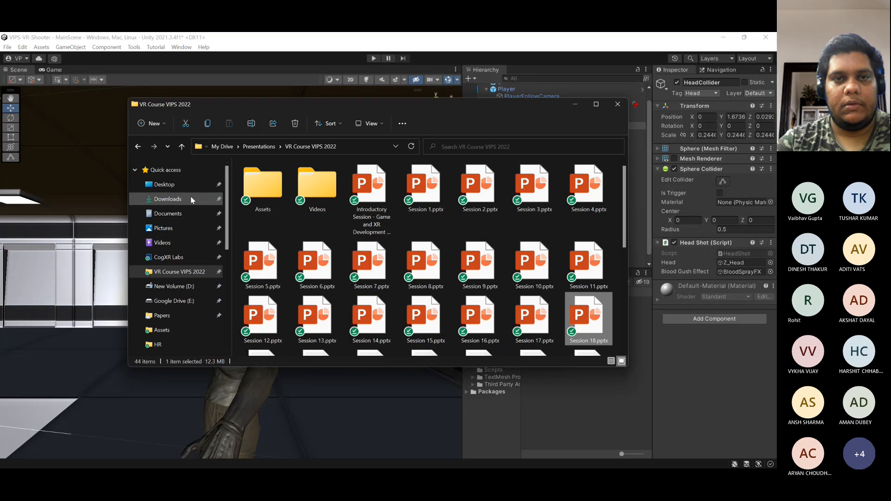
{"action": "double_click", "coordinate": [249, 180]}
{"action": "left_click_drag", "start_coordinate": [263, 195], "coordinate": [562, 396]}
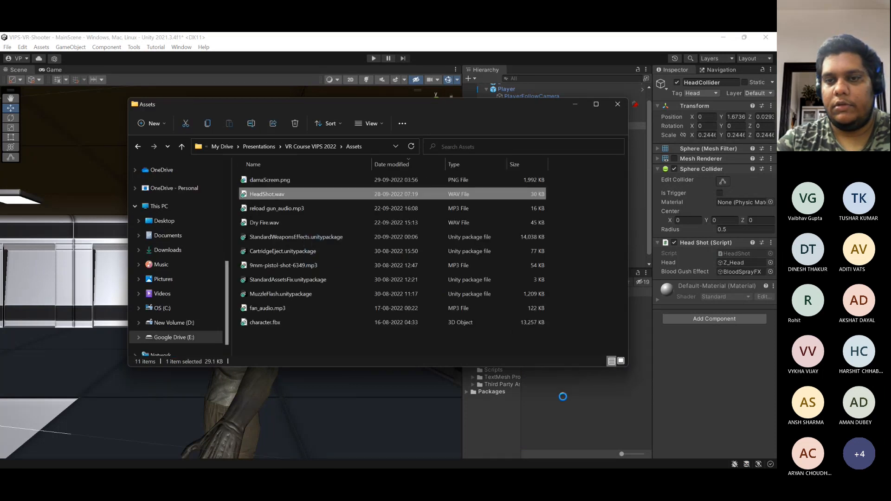
{"action": "left_click", "coordinate": [609, 404]}
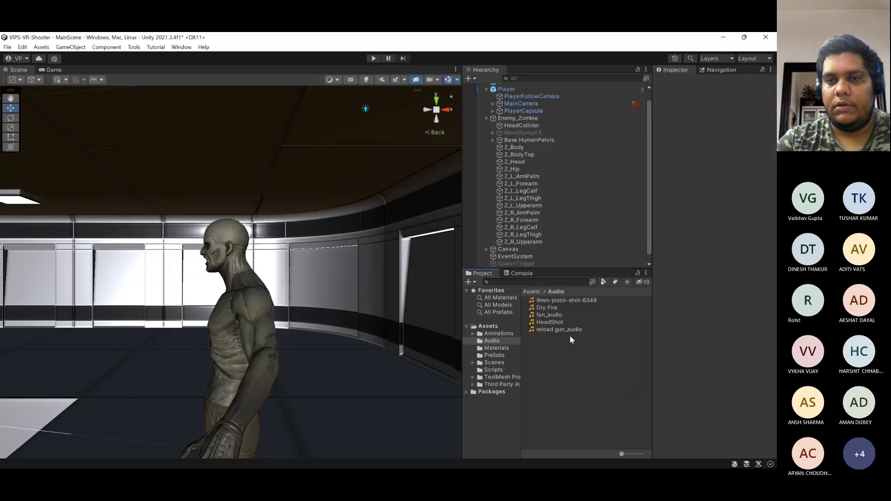
- Collapse Enemy_Zombie in the Hierarchy and select PlayerCapsule to show its Shoot script component
{"action": "left_click", "coordinate": [562, 322]}
{"action": "left_click", "coordinate": [538, 118]}
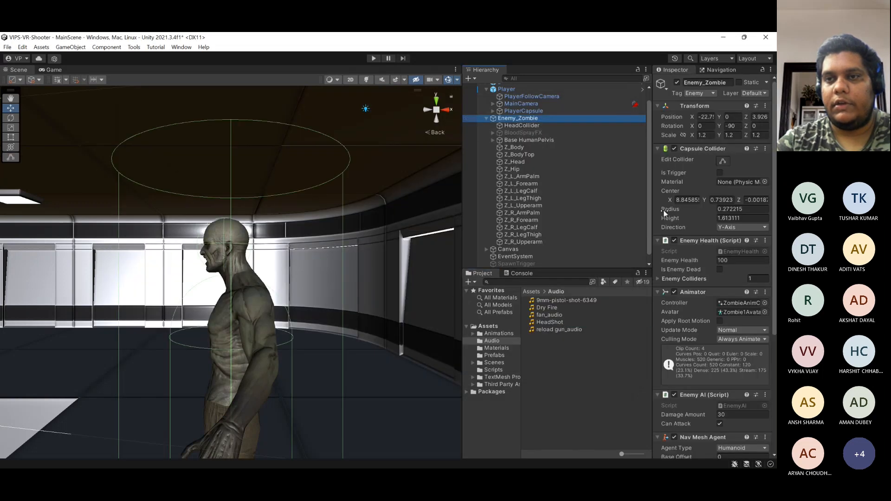
{"action": "scroll", "coordinate": [708, 266], "scroll_direction": "down", "scroll_amount": 3}
{"action": "scroll", "coordinate": [693, 285], "scroll_direction": "up", "scroll_amount": 3}
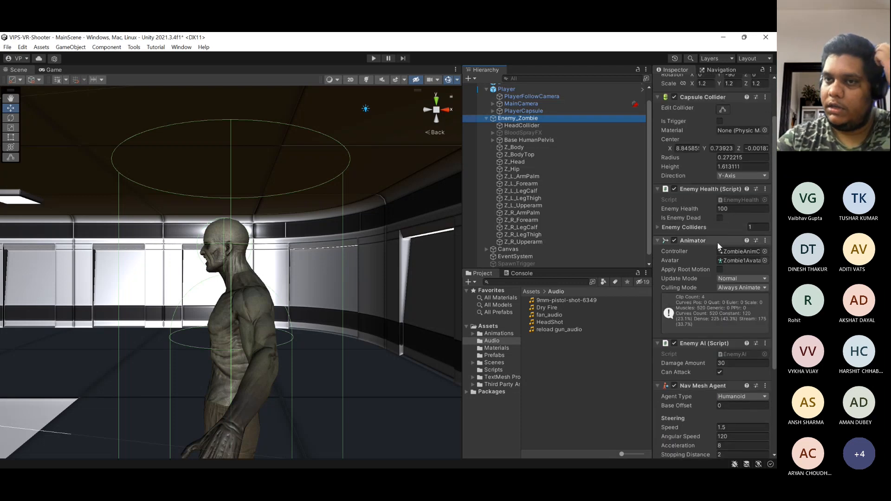
{"action": "left_click", "coordinate": [487, 118]}
{"action": "left_click", "coordinate": [523, 124]}
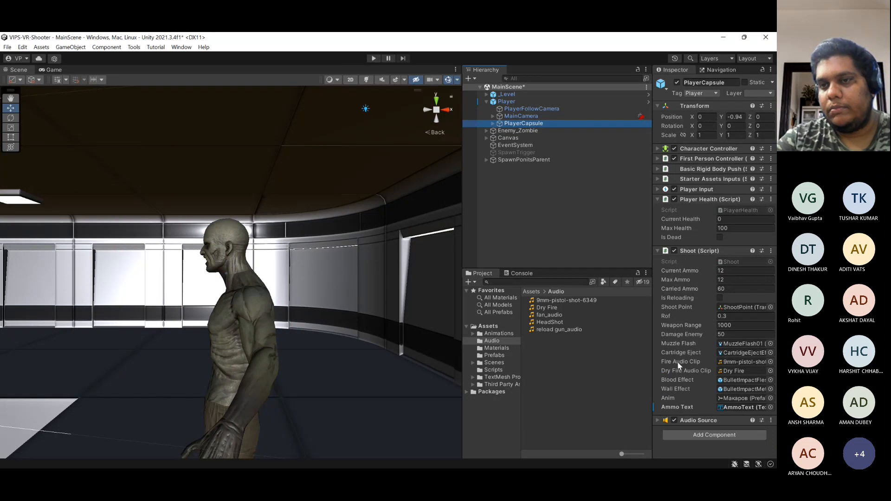
- Switch to Visual Studio, save Shoot.cs and return to Unity so the script recompiles
{"action": "mouse_move", "coordinate": [573, 467]}
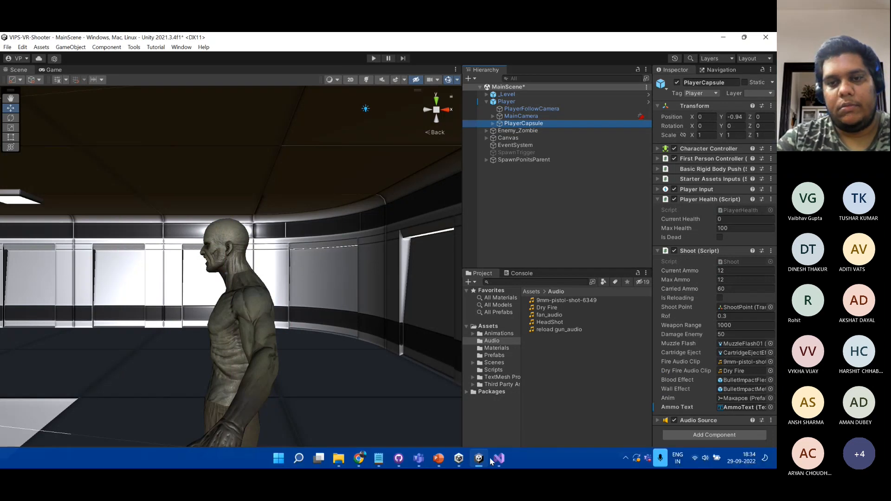
{"action": "left_click", "coordinate": [497, 459]}
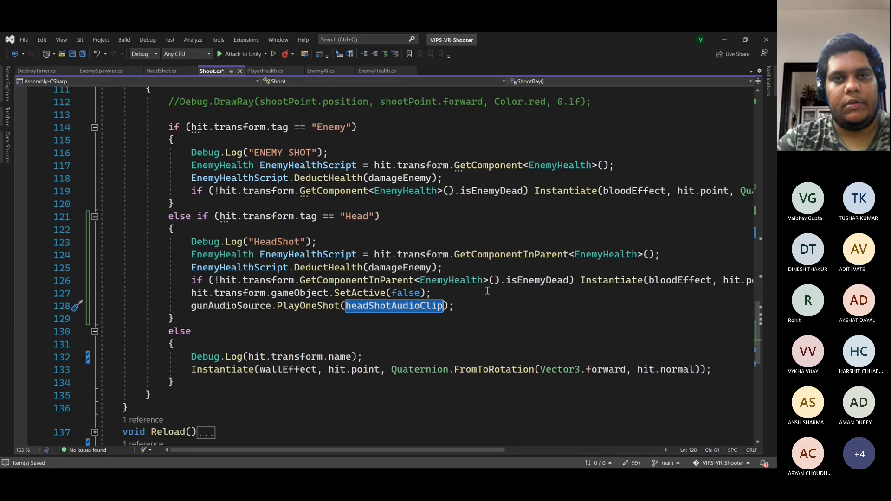
{"action": "key", "text": "ctrl+s"}
{"action": "left_click", "coordinate": [724, 40]}
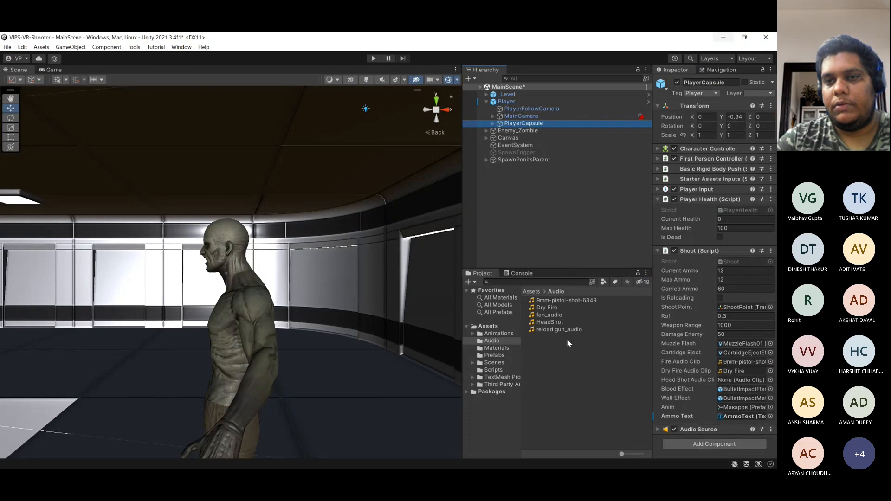
- Assign the HeadShot audio clip to the Shoot script's Head Shot Audio Clip on PlayerCapsule and save MainScene
{"action": "left_click_drag", "start_coordinate": [556, 322], "coordinate": [738, 379]}
{"action": "key", "text": "ctrl+s"}
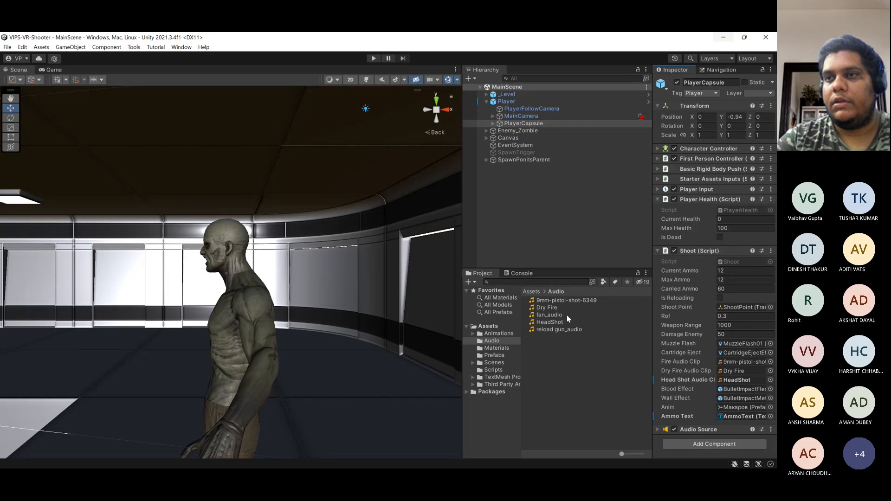
- Run the game in Play mode and fire the pistol to test the headshot behaviour
{"action": "left_click", "coordinate": [373, 59]}
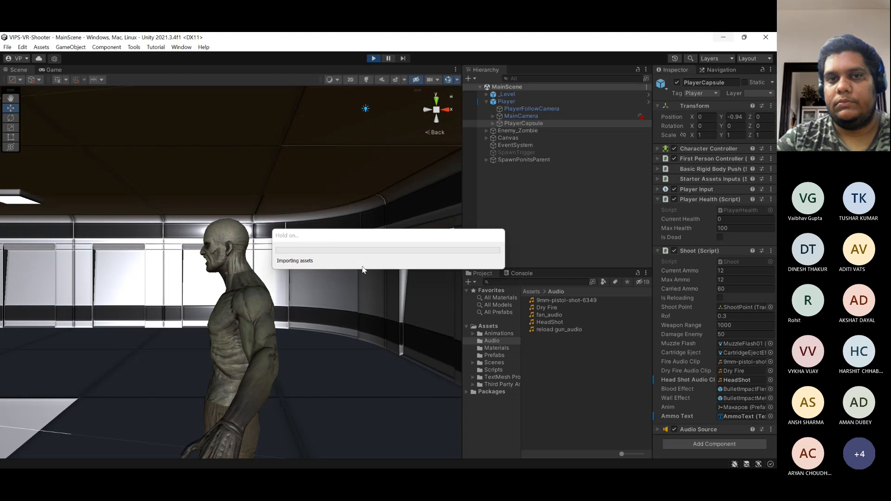
{"action": "left_click", "coordinate": [230, 271]}
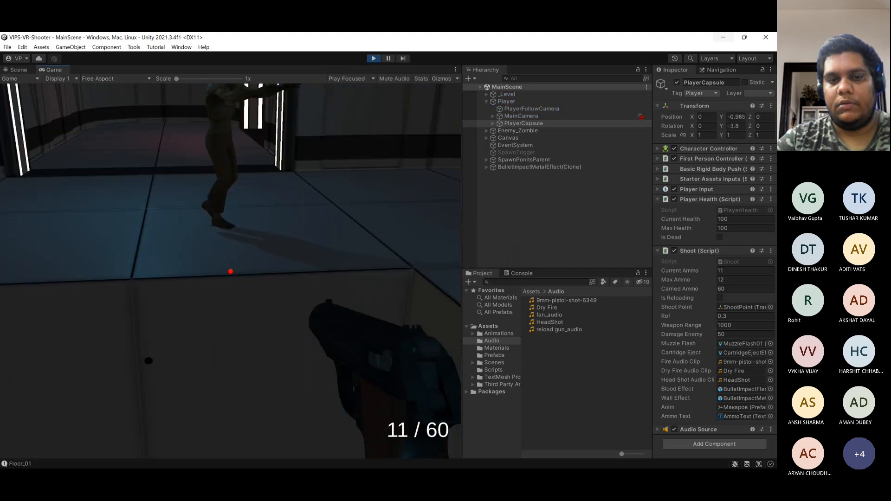
- Playtest a head shot on the approaching zombie, back away from it, and stop play mode
{"action": "key", "text": "d"}
{"action": "key", "text": "w"}
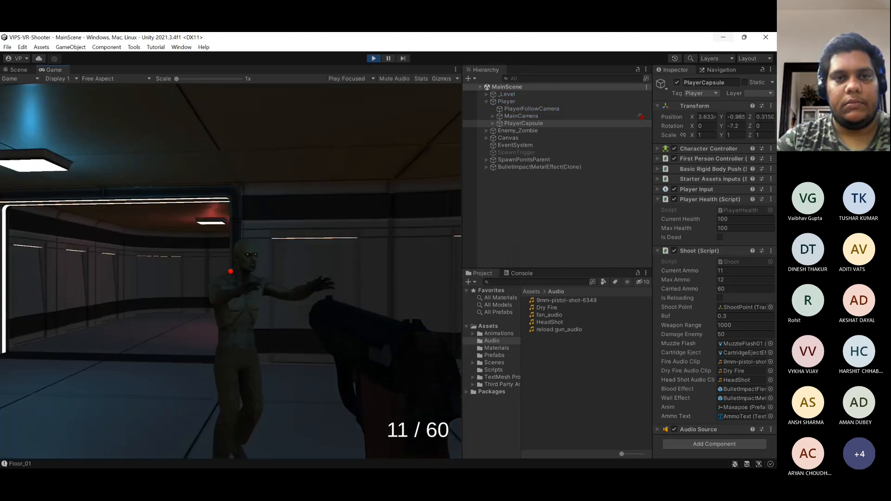
{"action": "left_click", "coordinate": [230, 271]}
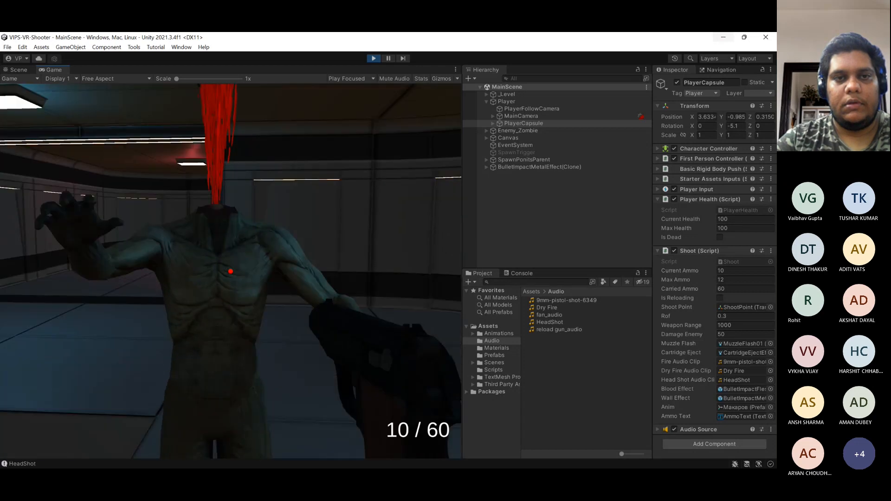
{"action": "key", "text": "s"}
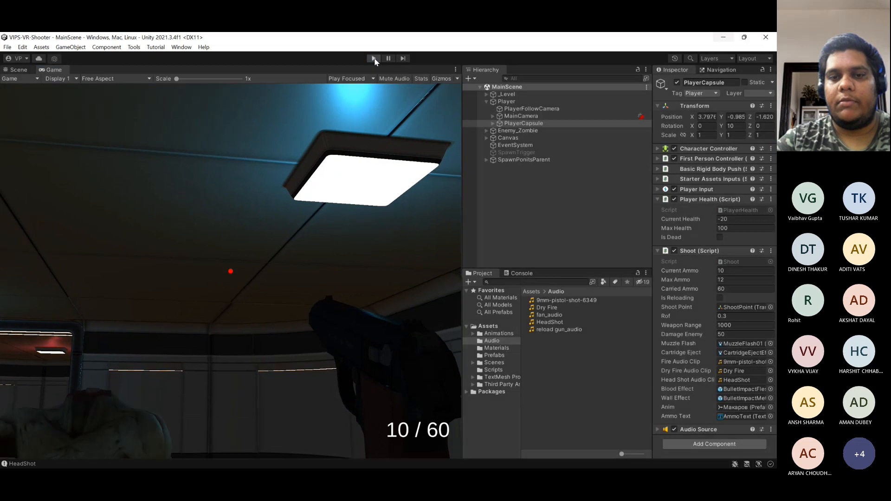
{"action": "left_click", "coordinate": [375, 60]}
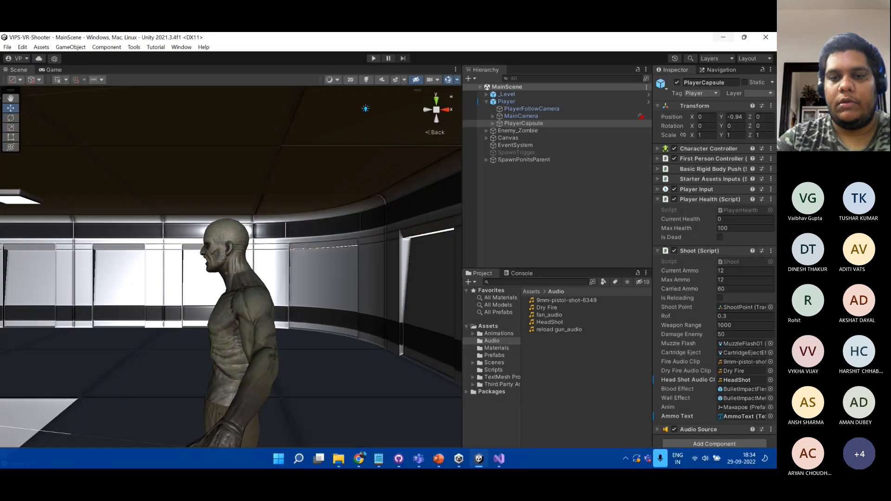
- Switch to Visual Studio and insert blank lines below the damageEnemy field in Shoot.cs
{"action": "left_click", "coordinate": [499, 458]}
{"action": "scroll", "coordinate": [384, 269], "scroll_direction": "up", "scroll_amount": 6}
{"action": "scroll", "coordinate": [384, 268], "scroll_direction": "up", "scroll_amount": 17}
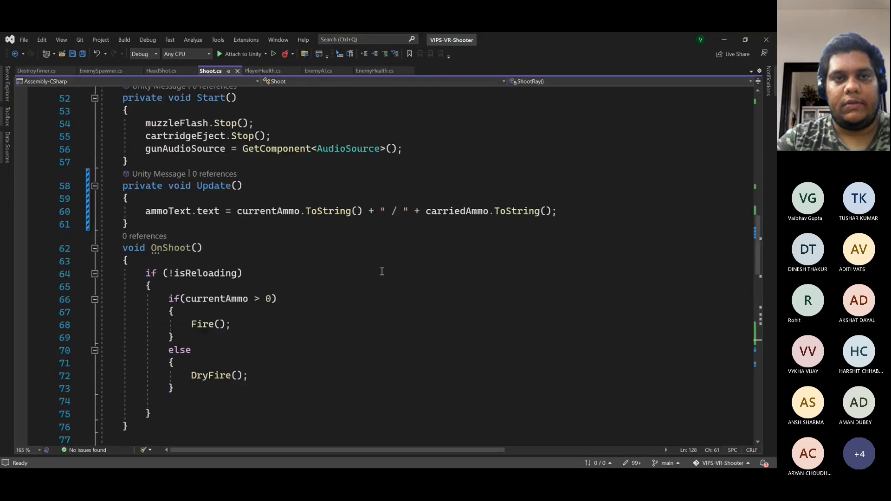
{"action": "scroll", "coordinate": [315, 236], "scroll_direction": "up", "scroll_amount": 3}
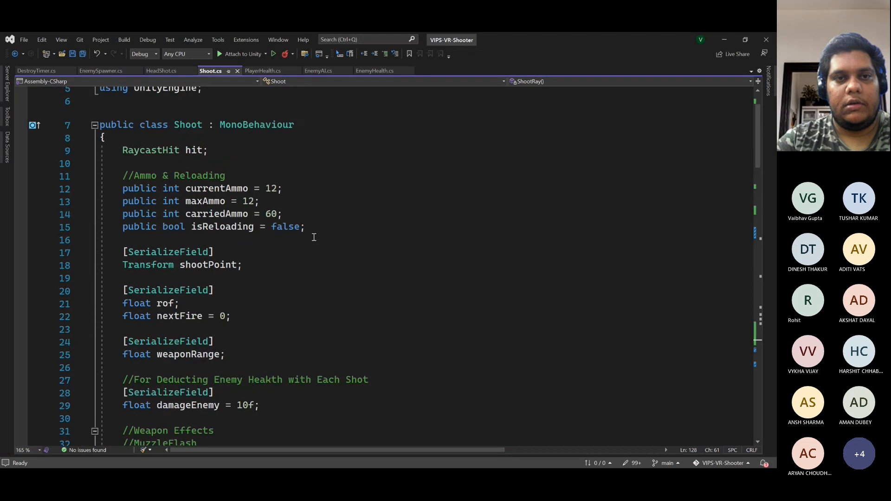
{"action": "scroll", "coordinate": [314, 234], "scroll_direction": "up", "scroll_amount": 1}
{"action": "scroll", "coordinate": [315, 234], "scroll_direction": "down", "scroll_amount": 3}
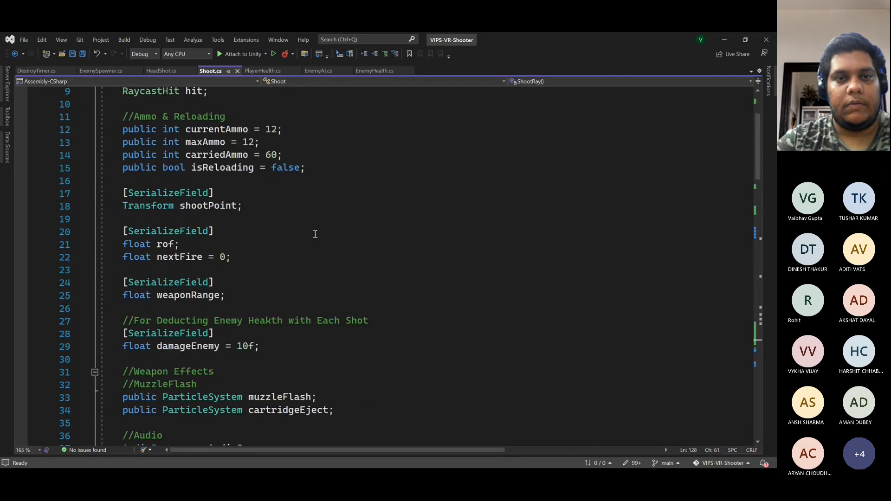
{"action": "scroll", "coordinate": [314, 234], "scroll_direction": "down", "scroll_amount": 7}
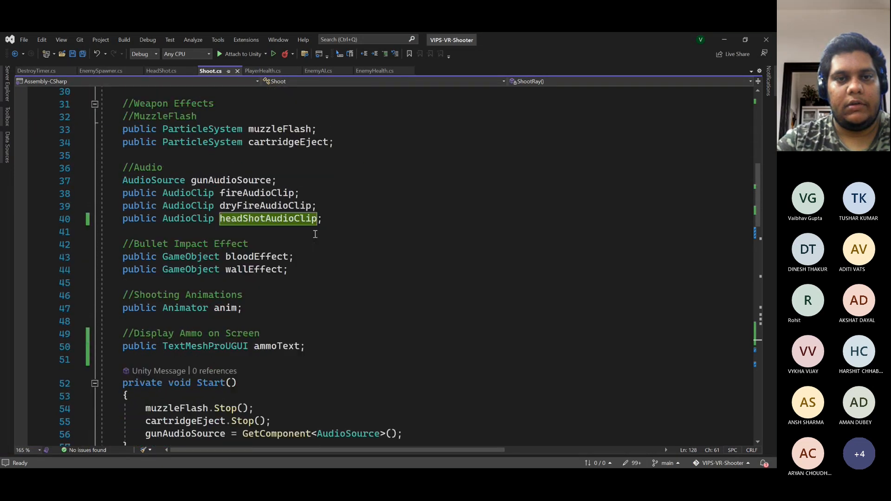
{"action": "scroll", "coordinate": [315, 234], "scroll_direction": "up", "scroll_amount": 8}
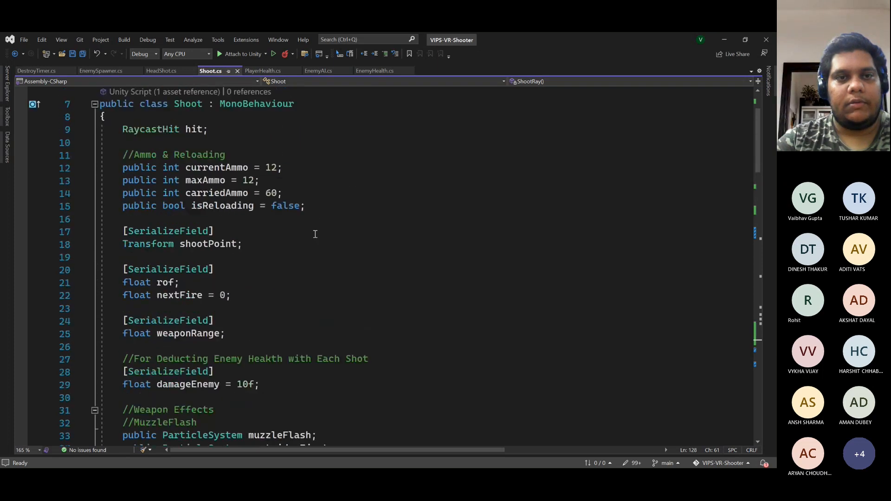
{"action": "scroll", "coordinate": [315, 234], "scroll_direction": "down", "scroll_amount": 3}
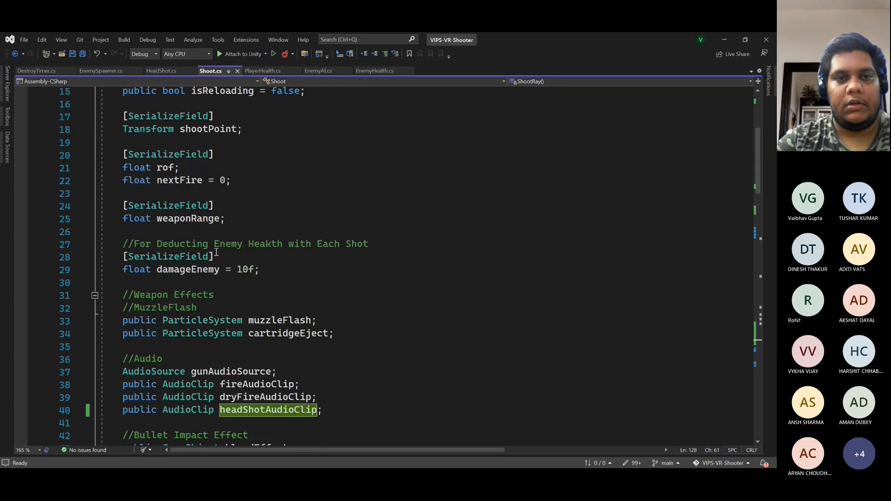
{"action": "left_click", "coordinate": [312, 265]}
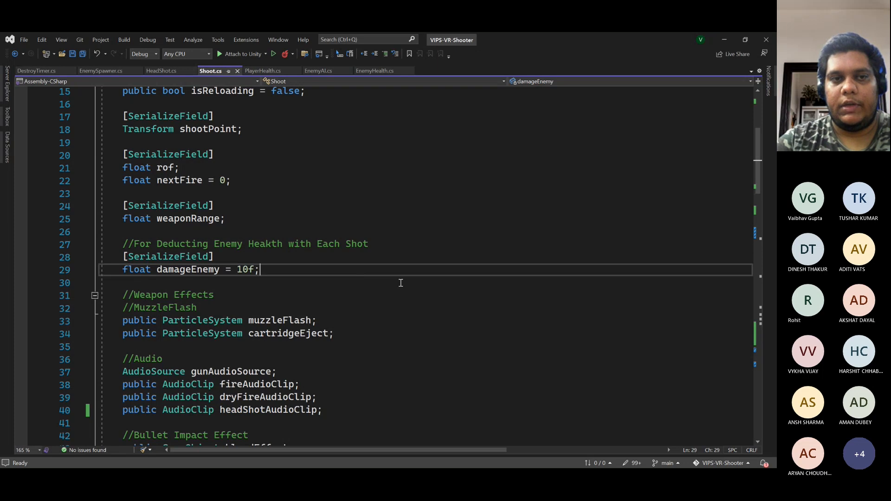
{"action": "key", "text": "Return"}
{"action": "key", "text": "Return"}
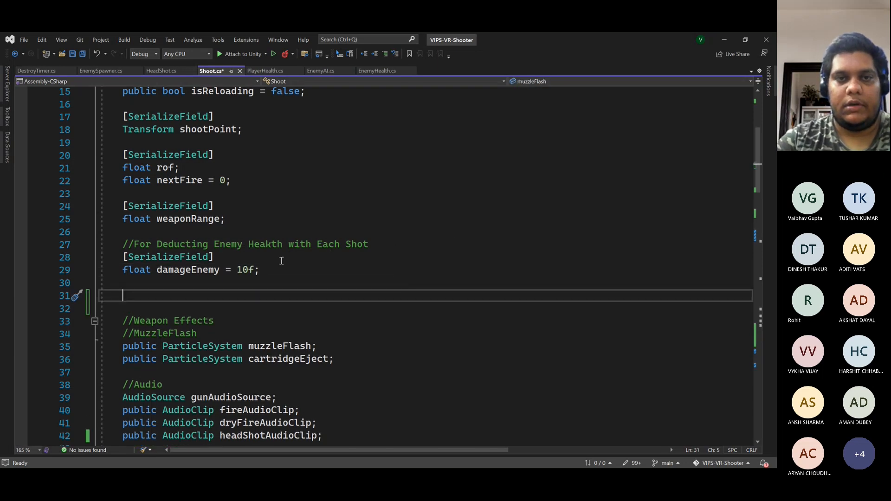
- Correct the misspelled word in the comment above damageEnemy to "Health"
{"action": "left_click", "coordinate": [272, 244]}
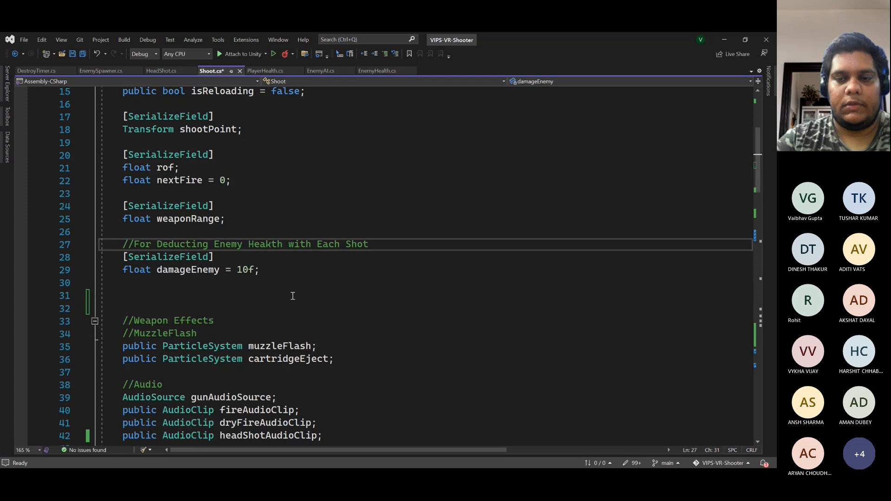
{"action": "key", "text": "BackSpace"}
{"action": "type", "text": "l"}
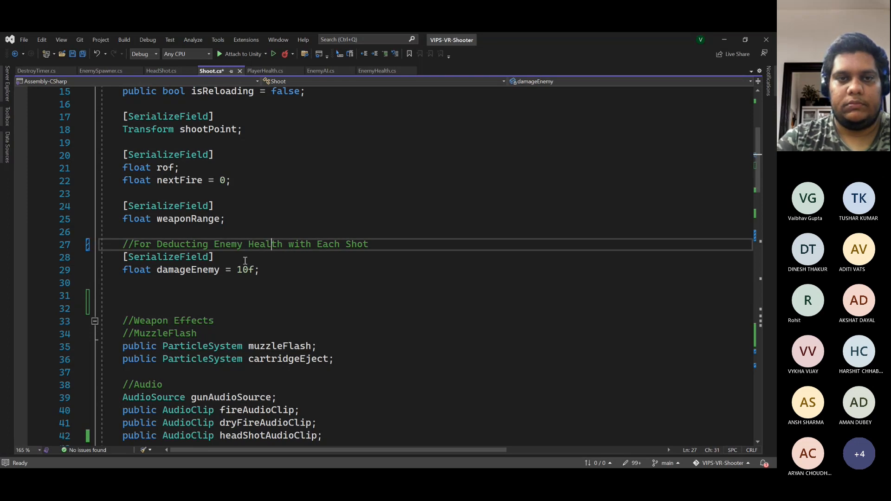
- Duplicate the serialized damageEnemy declaration, including its [SerializeField] attribute, below the original
{"action": "left_click_drag", "start_coordinate": [258, 269], "coordinate": [122, 256]}
{"action": "key", "text": "ctrl+c"}
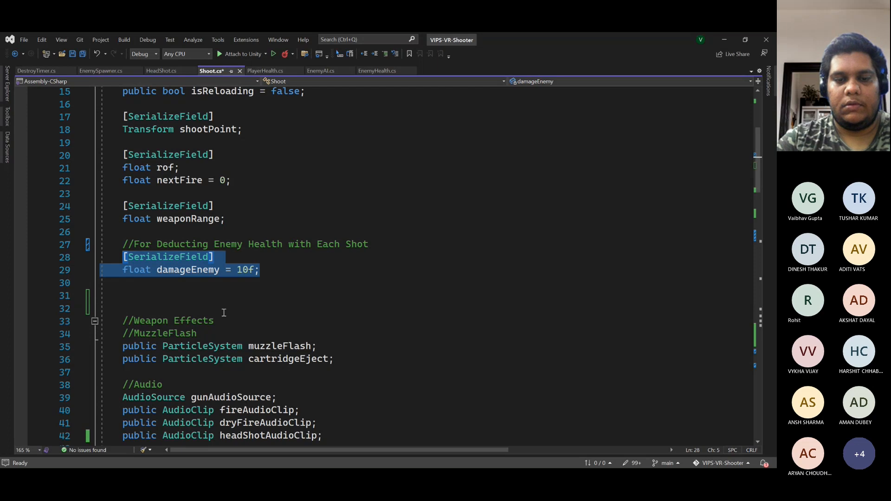
{"action": "left_click", "coordinate": [286, 286]}
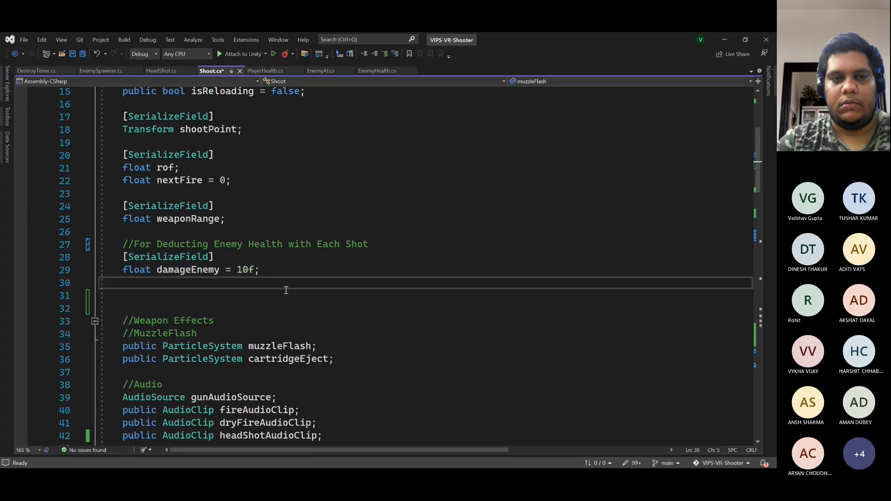
{"action": "key", "text": "Return"}
{"action": "key", "text": "ctrl+v"}
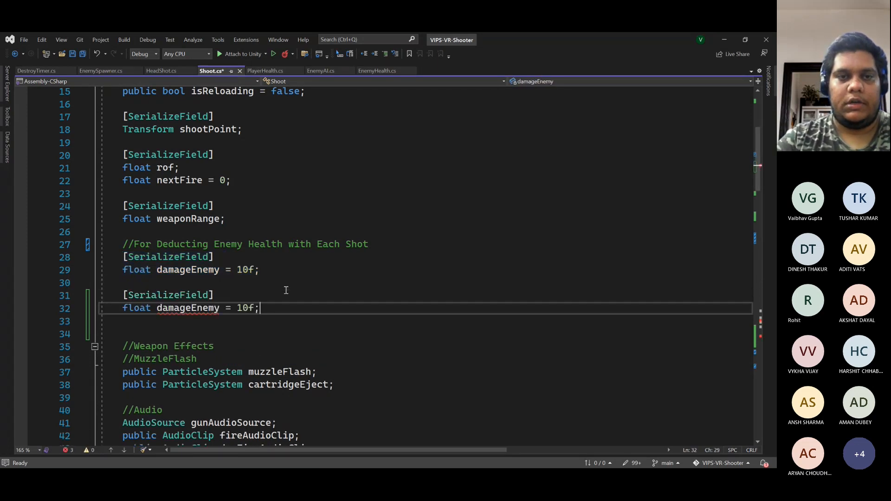
- Rename the duplicated float field to headShotDamage
{"action": "double_click", "coordinate": [194, 308]}
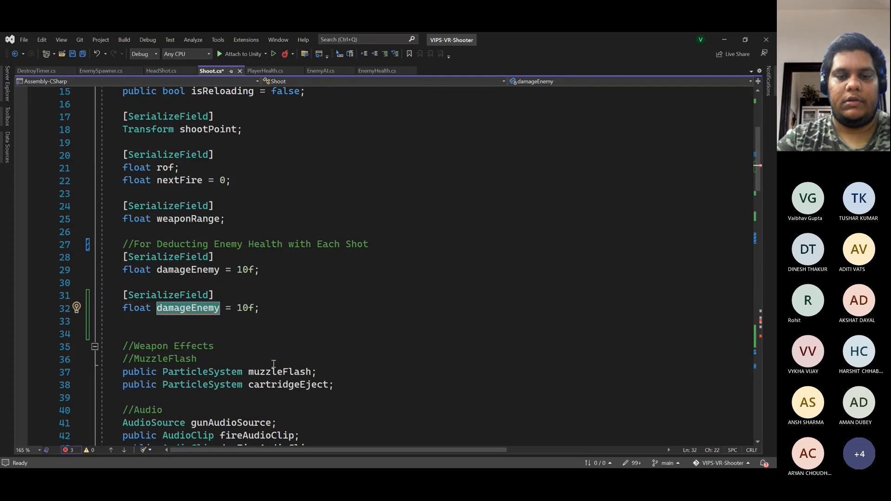
{"action": "type", "text": "HeadSh"}
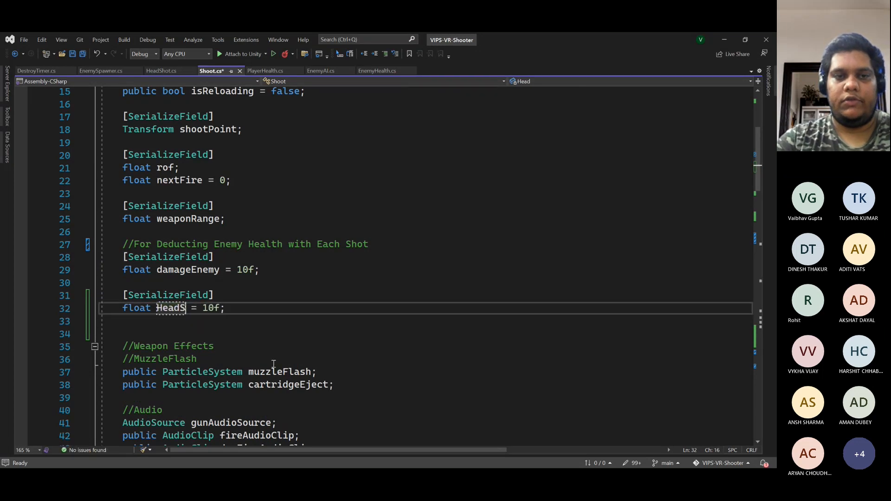
{"action": "key", "text": "BackSpace"}
{"action": "key", "text": "BackSpace"}
{"action": "key", "text": "BackSpace"}
{"action": "key", "text": "BackSpace"}
{"action": "key", "text": "BackSpace"}
{"action": "key", "text": "BackSpace"}
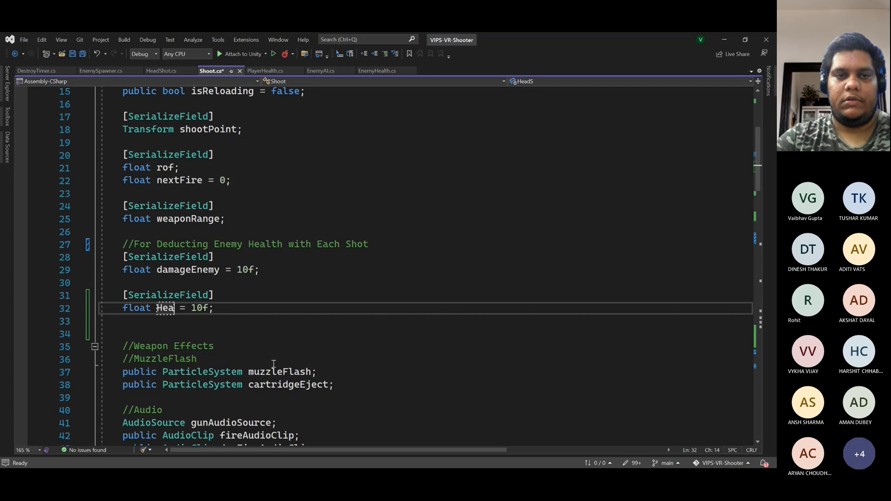
{"action": "type", "text": "hea"}
{"action": "type", "text": "dShotDamag"}
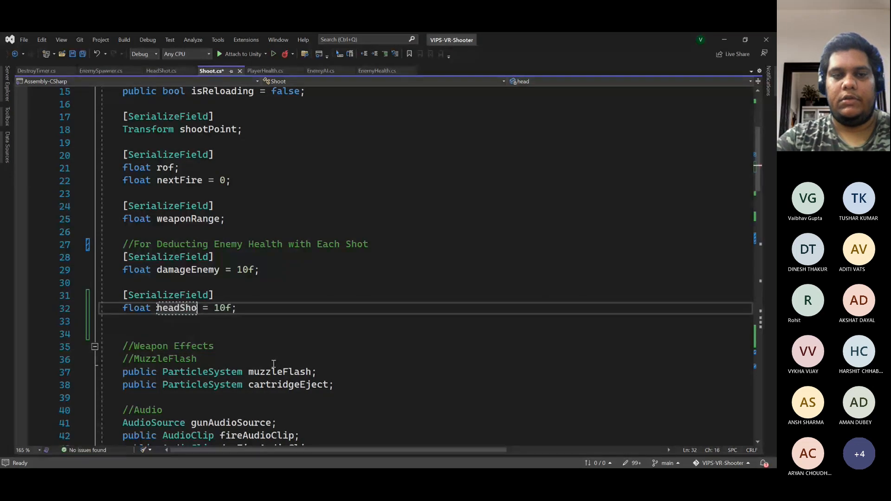
{"action": "type", "text": "e"}
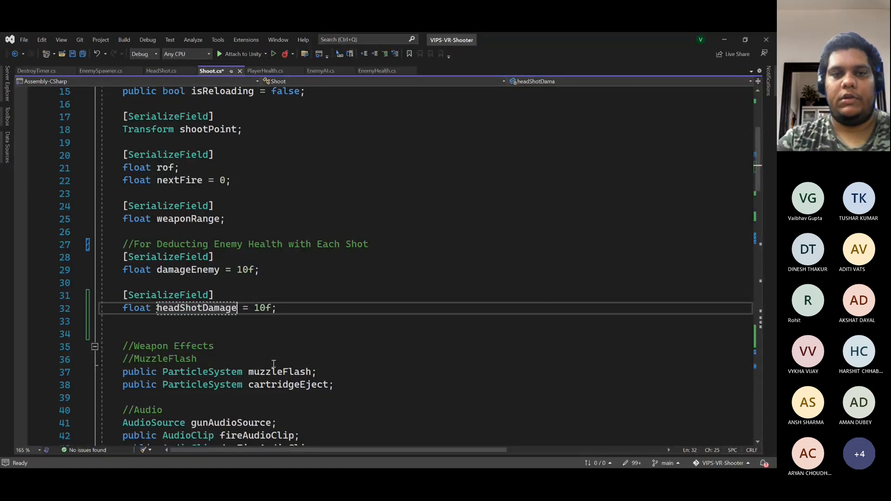
- Set the default value of headShotDamage to 100f and save the script
{"action": "key", "text": "Right"}
{"action": "key", "text": "Right"}
{"action": "key", "text": "Right"}
{"action": "key", "text": "Right"}
{"action": "key", "text": "Right"}
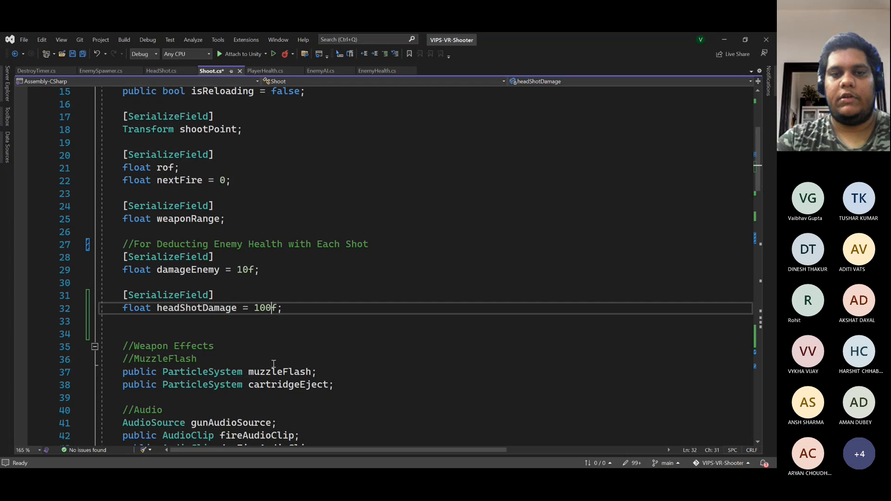
{"action": "type", "text": "0"}
{"action": "key", "text": "ctrl+s"}
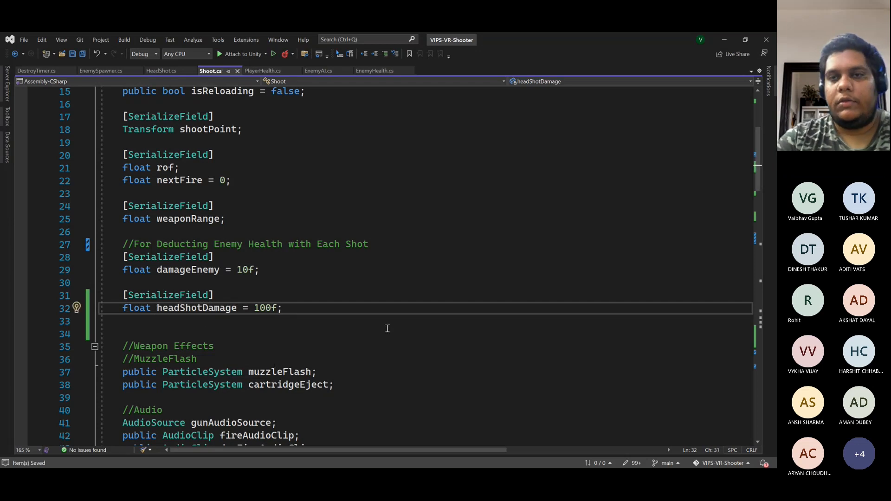
- Switch to Unity and examine the health and damage settings of Enemy_Zombie
{"action": "left_click", "coordinate": [721, 41]}
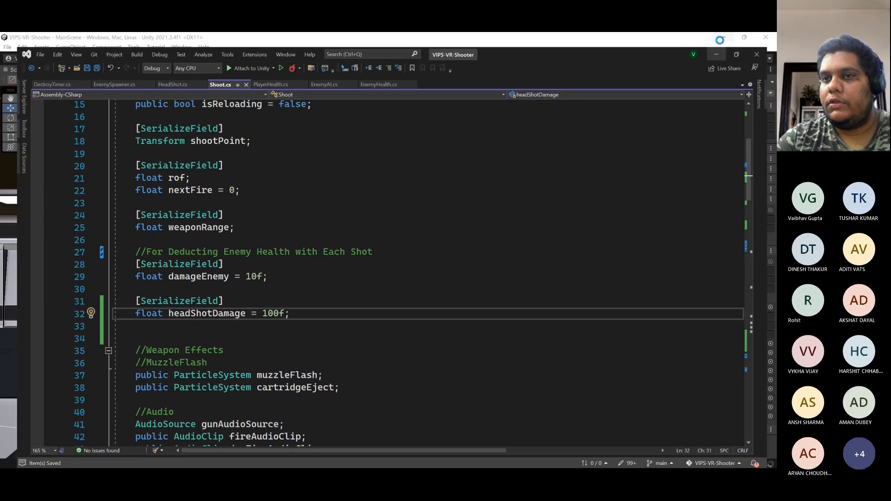
{"action": "left_click", "coordinate": [505, 123]}
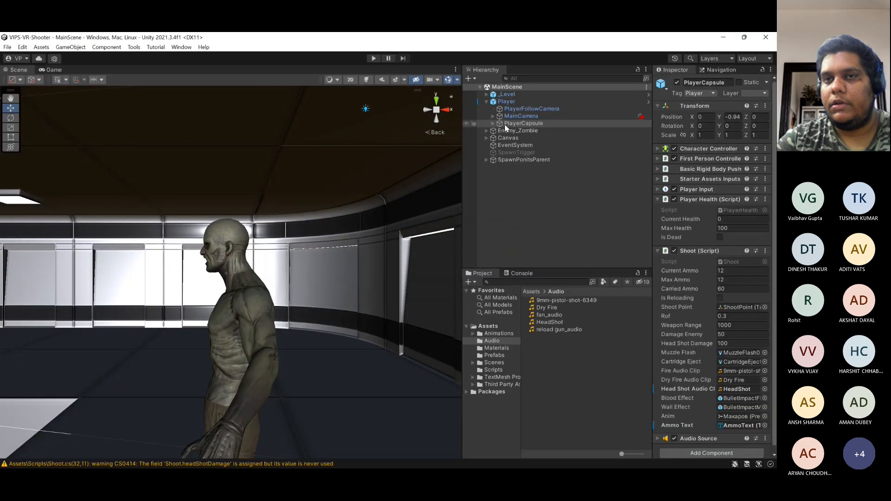
{"action": "left_click", "coordinate": [513, 130]}
{"action": "scroll", "coordinate": [713, 287], "scroll_direction": "down", "scroll_amount": 1}
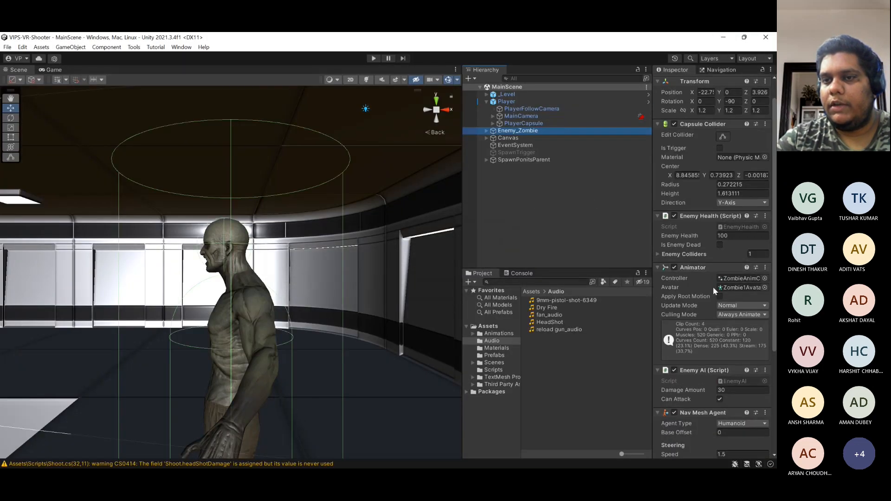
{"action": "scroll", "coordinate": [711, 318], "scroll_direction": "down", "scroll_amount": 2}
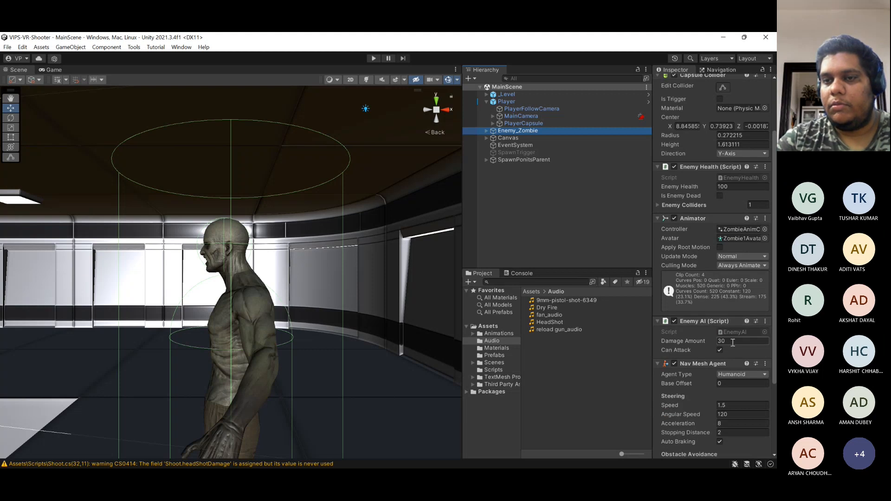
{"action": "scroll", "coordinate": [703, 301], "scroll_direction": "up", "scroll_amount": 3}
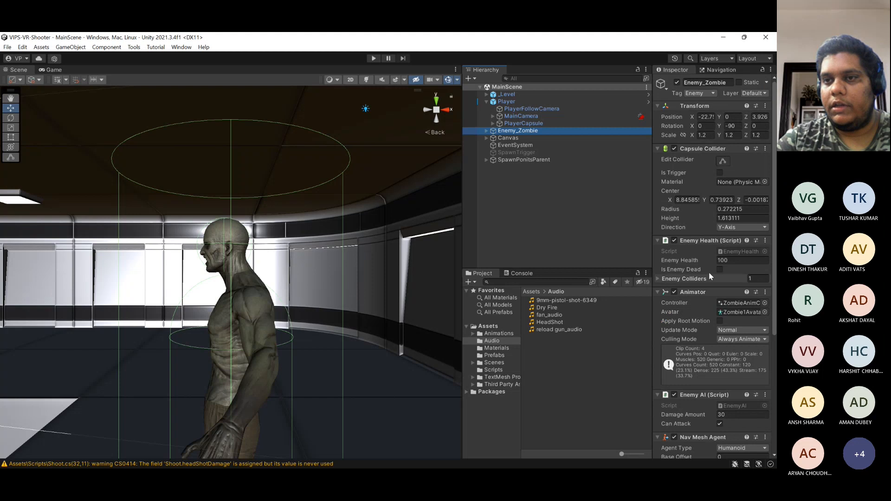
- Set Damage Enemy to 25 in PlayerCapsule's Shoot script component and save the scene
{"action": "left_click", "coordinate": [524, 123]}
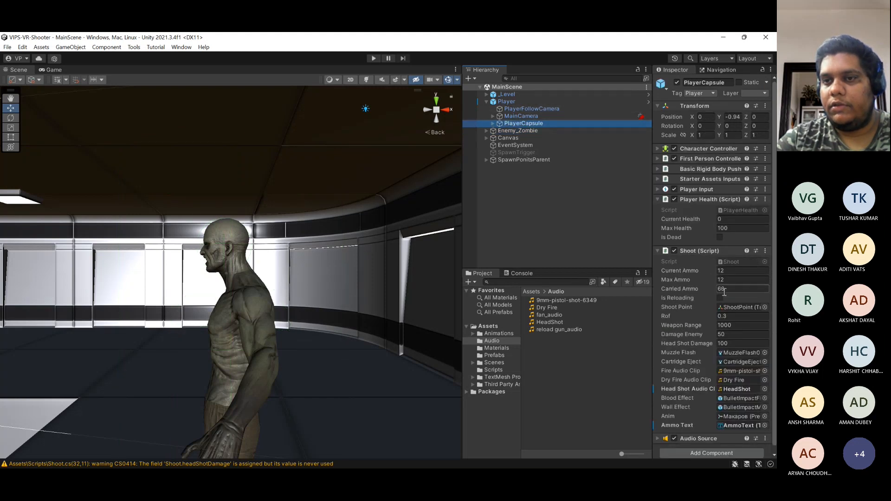
{"action": "left_click", "coordinate": [720, 334]}
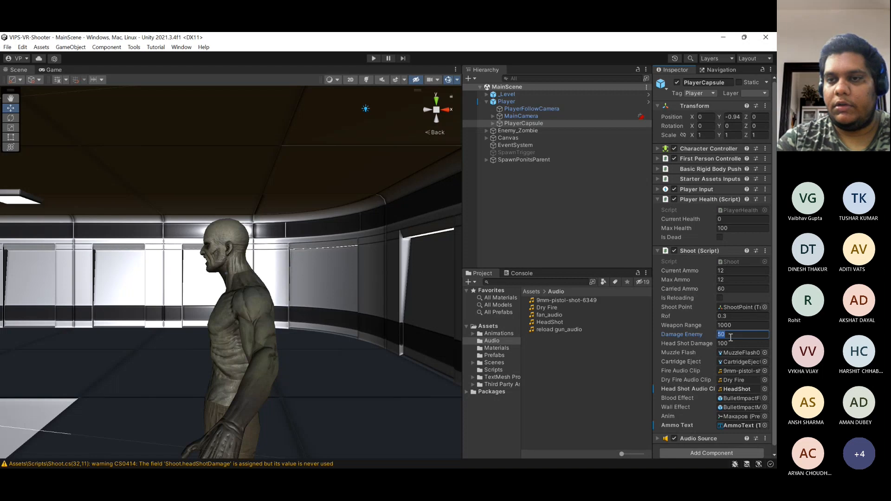
{"action": "type", "text": "3"}
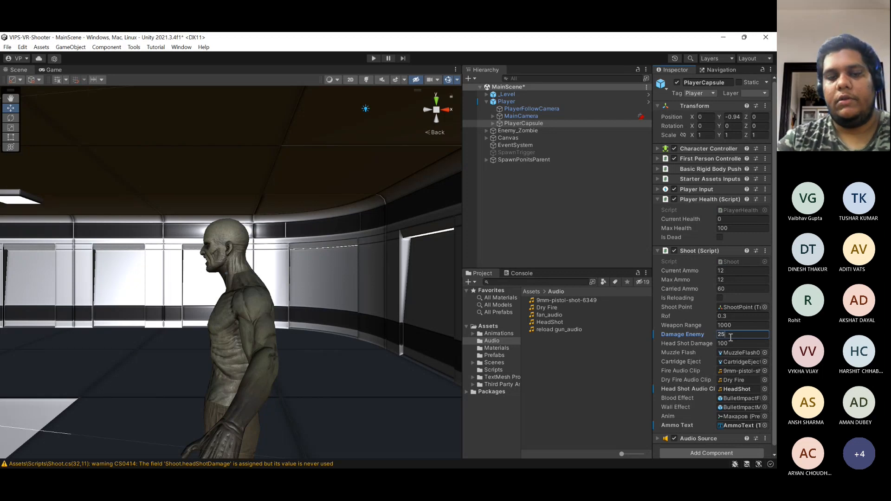
{"action": "key", "text": "ctrl+s"}
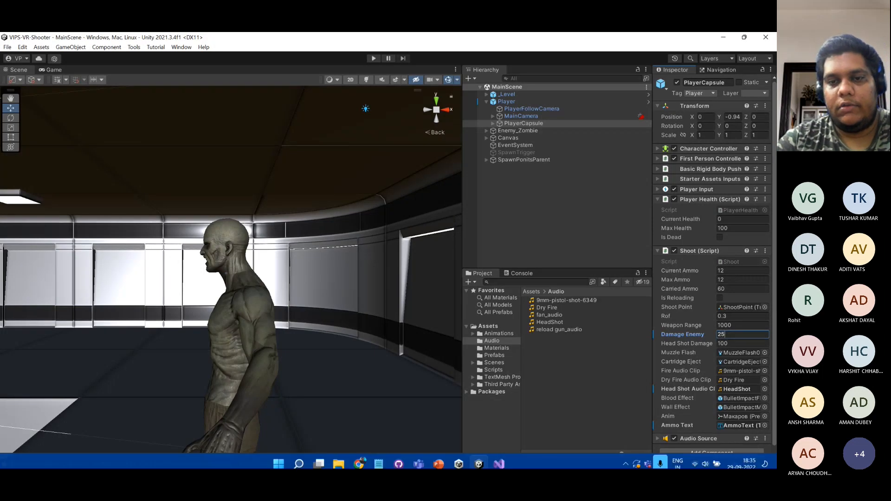
- Switch to Visual Studio and select the damageEnemy argument of the DeductHealth call in the Shoot script's "Head" branch
{"action": "left_click", "coordinate": [499, 464]}
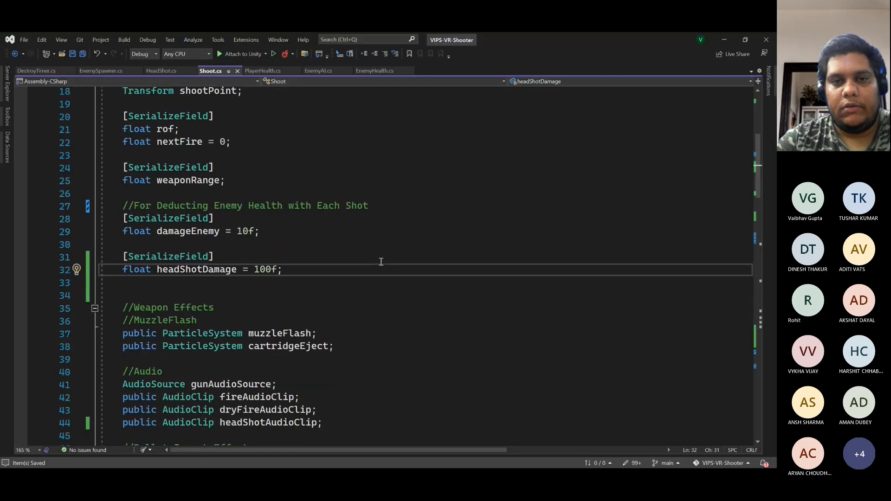
{"action": "scroll", "coordinate": [380, 260], "scroll_direction": "down", "scroll_amount": 20}
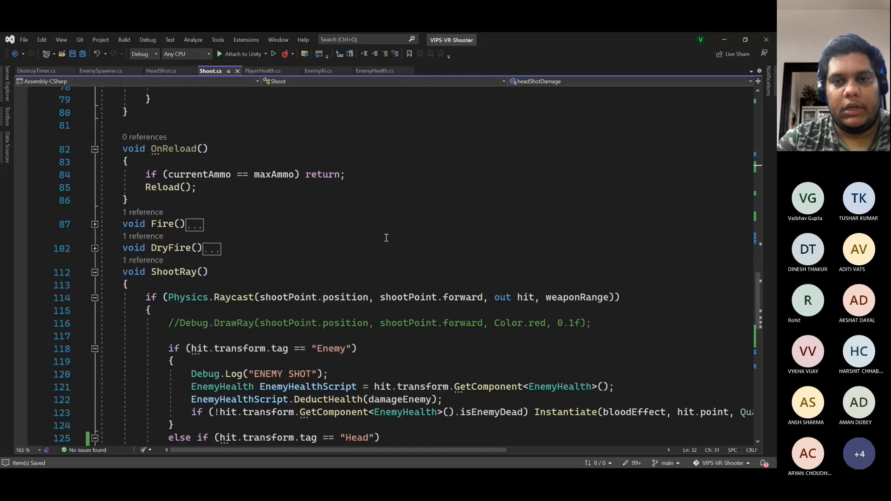
{"action": "scroll", "coordinate": [385, 237], "scroll_direction": "down", "scroll_amount": 5}
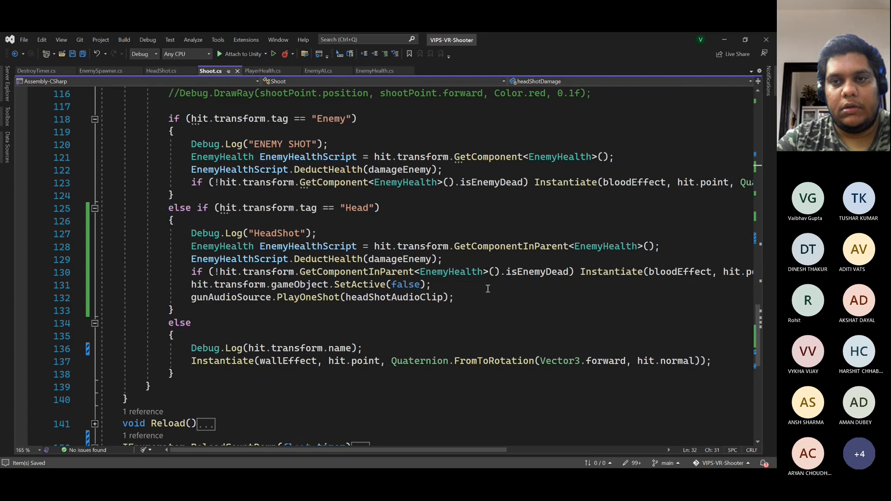
{"action": "left_click", "coordinate": [399, 259]}
{"action": "type", "text": "headShotAudioCli"}
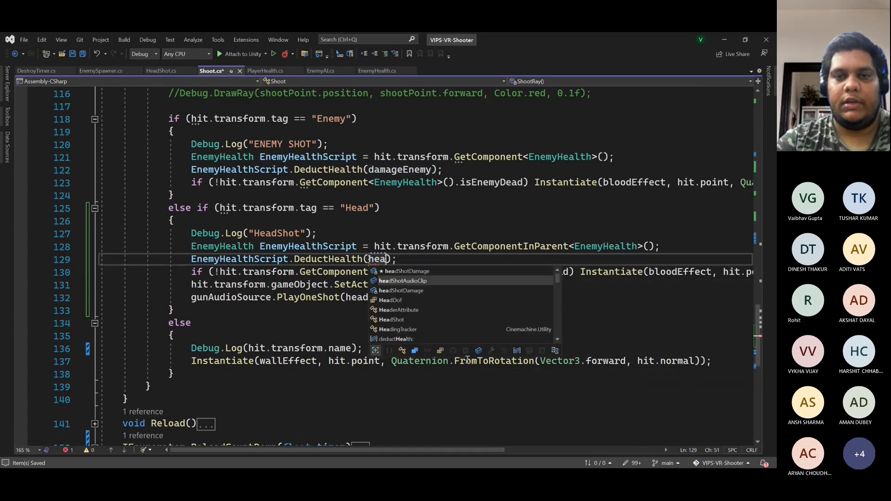
{"action": "key", "text": "BackSpace"}
{"action": "key", "text": "BackSpace"}
{"action": "key", "text": "BackSpace"}
{"action": "key", "text": "BackSpace"}
{"action": "key", "text": "BackSpace"}
{"action": "key", "text": "BackSpace"}
{"action": "key", "text": "BackSpace"}
{"action": "key", "text": "BackSpace"}
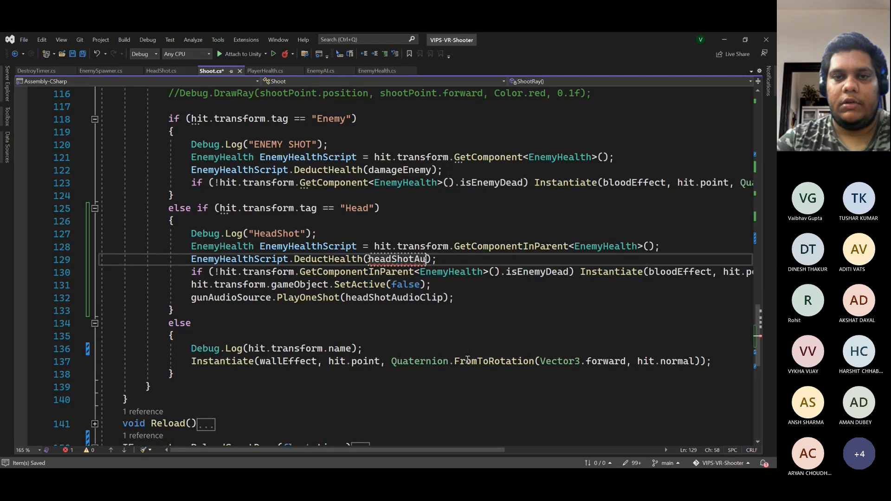
{"action": "type", "text": "da"}
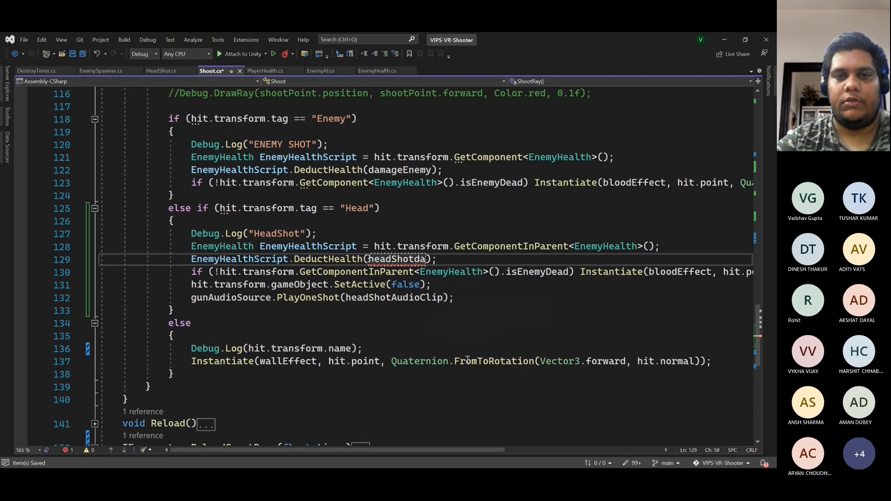
{"action": "key", "text": "BackSpace"}
{"action": "key", "text": "BackSpace"}
{"action": "key", "text": "BackSpace"}
{"action": "key", "text": "BackSpace"}
{"action": "key", "text": "BackSpace"}
{"action": "key", "text": "BackSpace"}
{"action": "key", "text": "BackSpace"}
{"action": "key", "text": "BackSpace"}
{"action": "key", "text": "BackSpace"}
{"action": "key", "text": "BackSpace"}
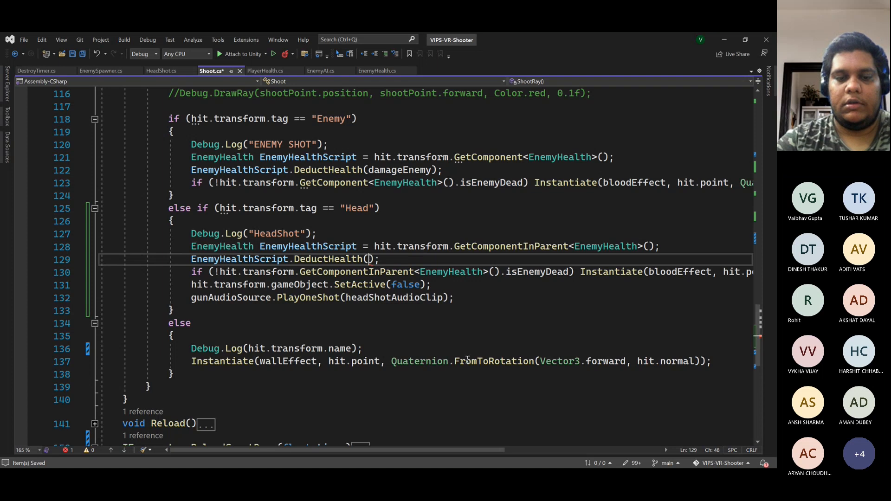
- Pass headShotDamage to the "Head" branch's DeductHealth call and save the Shoot script
{"action": "type", "text": "heads"}
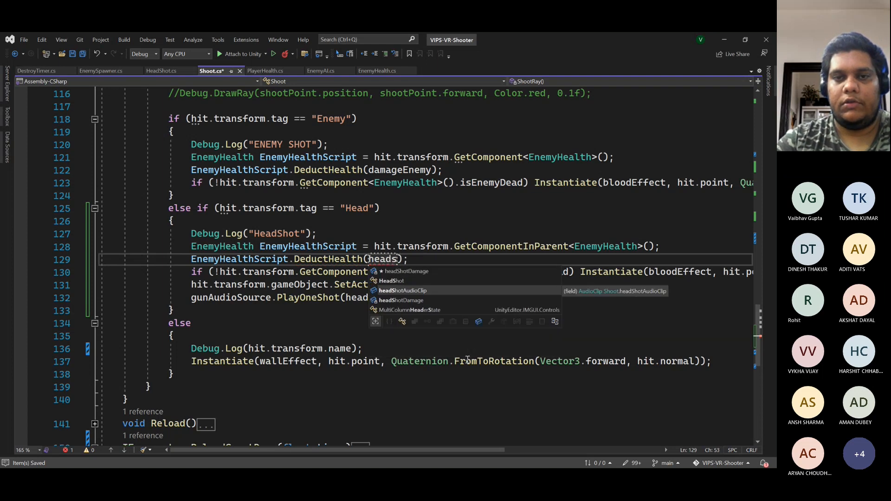
{"action": "key", "text": "Down"}
{"action": "key", "text": "Tab"}
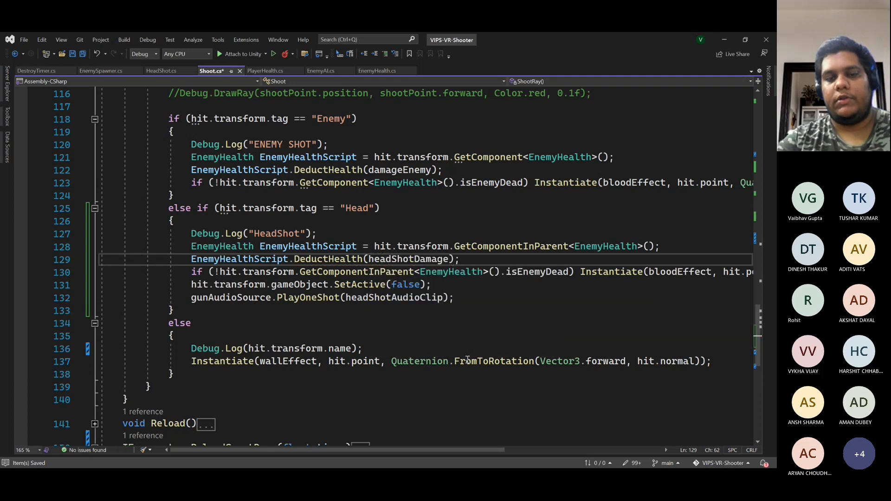
{"action": "key", "text": "ctrl+s"}
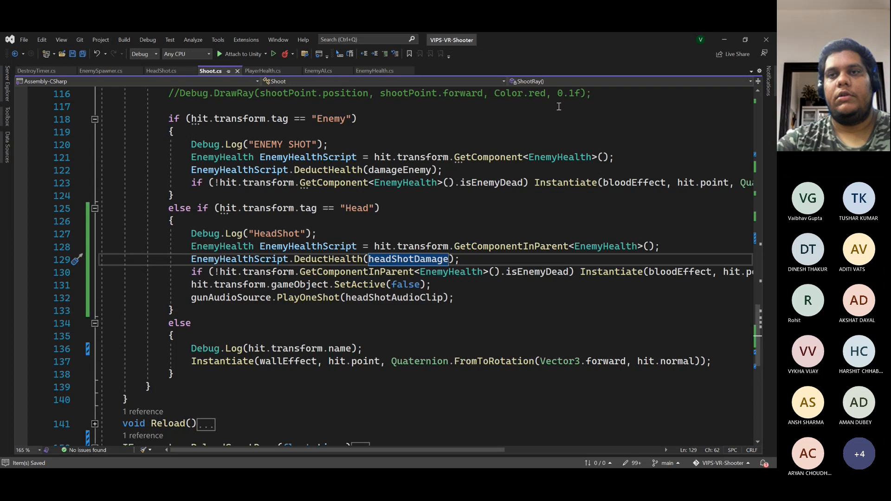
- Return to Unity, play-test the scene by shooting the zombie in the head, and stop play mode
{"action": "left_click", "coordinate": [718, 40]}
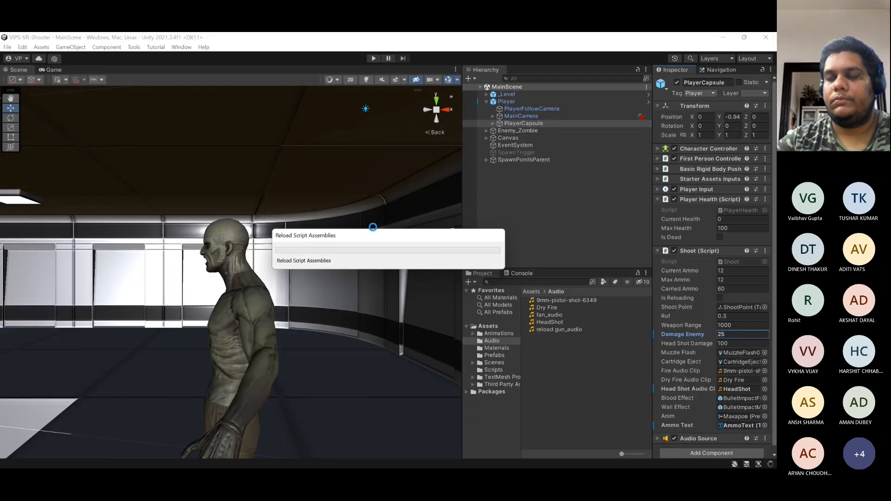
{"action": "left_click", "coordinate": [373, 58]}
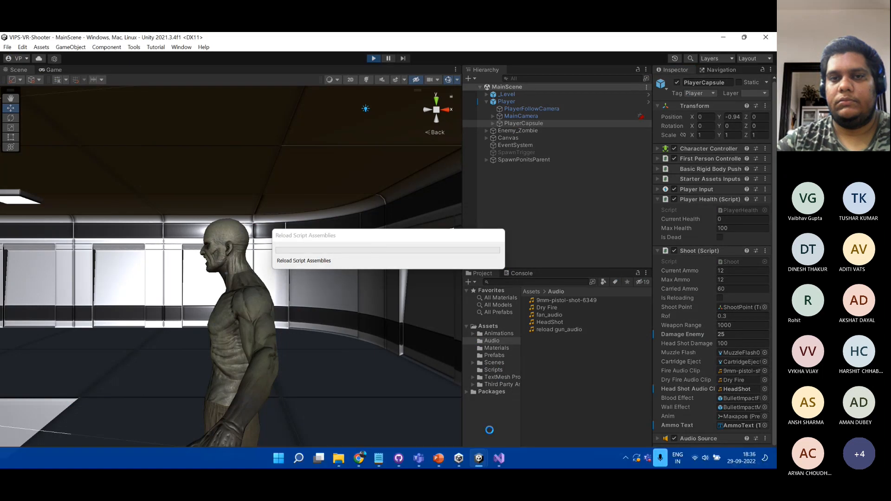
{"action": "left_click", "coordinate": [355, 369]}
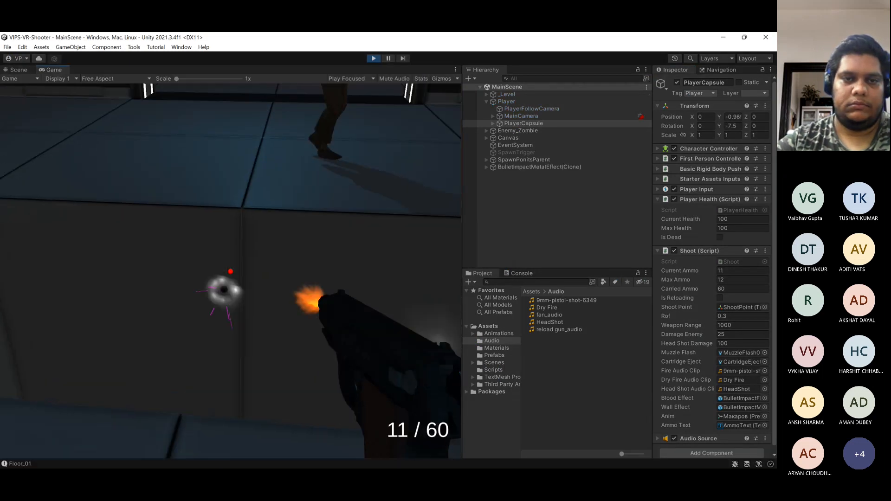
{"action": "key", "text": "d"}
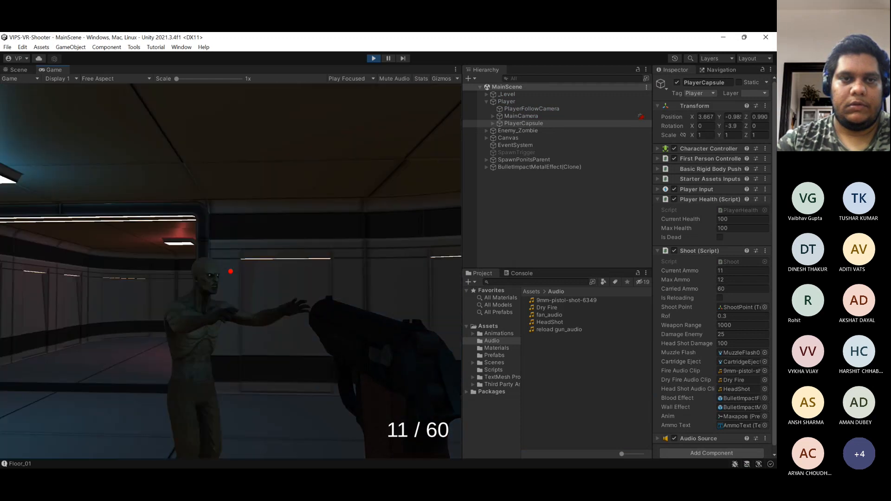
{"action": "left_click", "coordinate": [231, 271]}
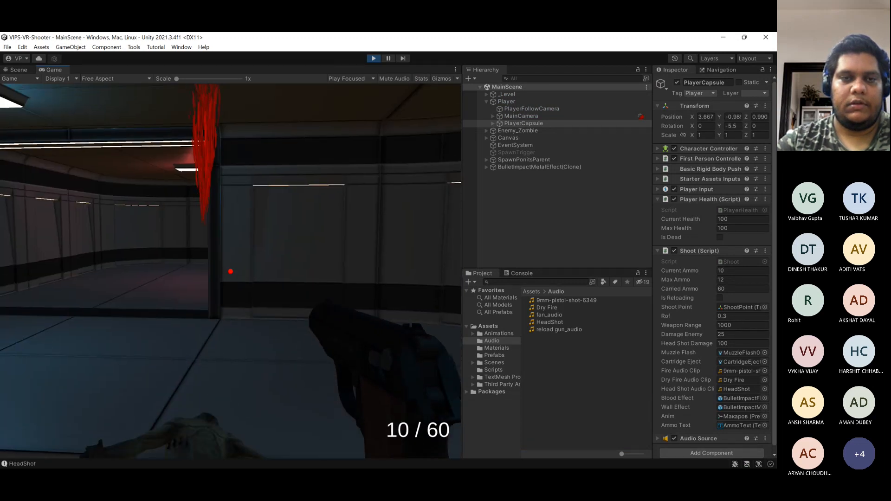
{"action": "key", "text": "s"}
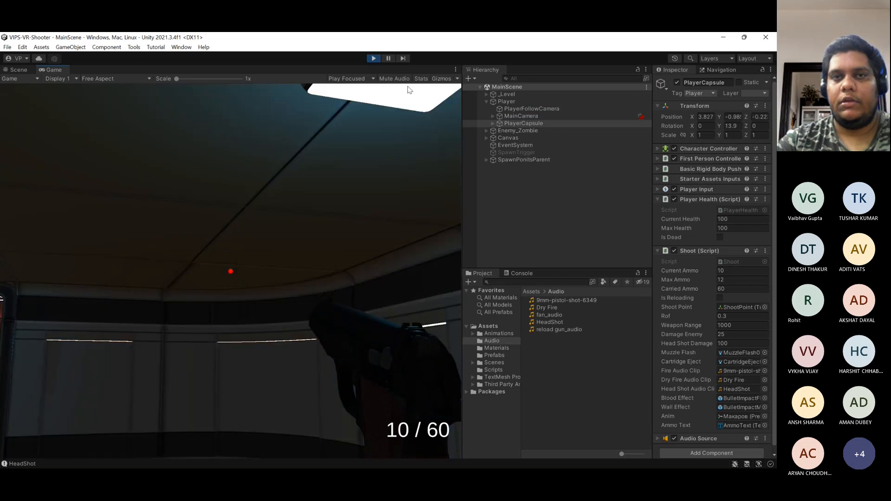
{"action": "left_click", "coordinate": [373, 58]}
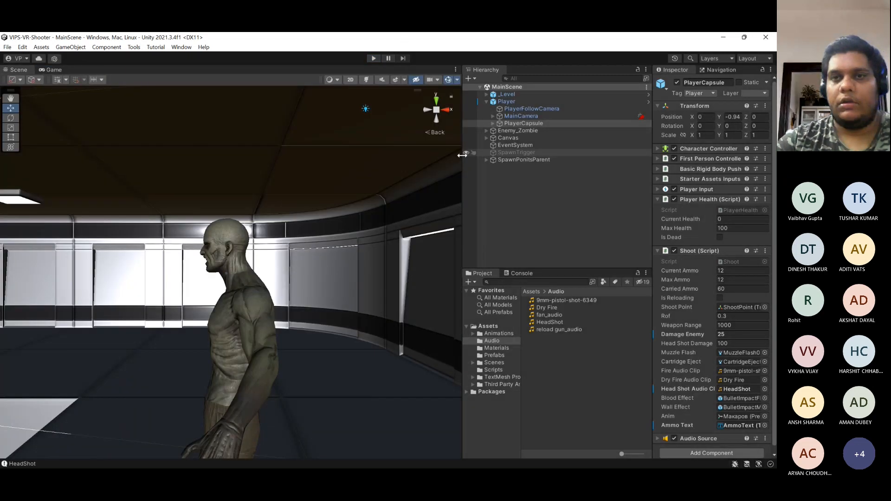
- Make BloodSprayFX a child of Base HumanPelvis within Enemy_Zombie
{"action": "left_click", "coordinate": [486, 130]}
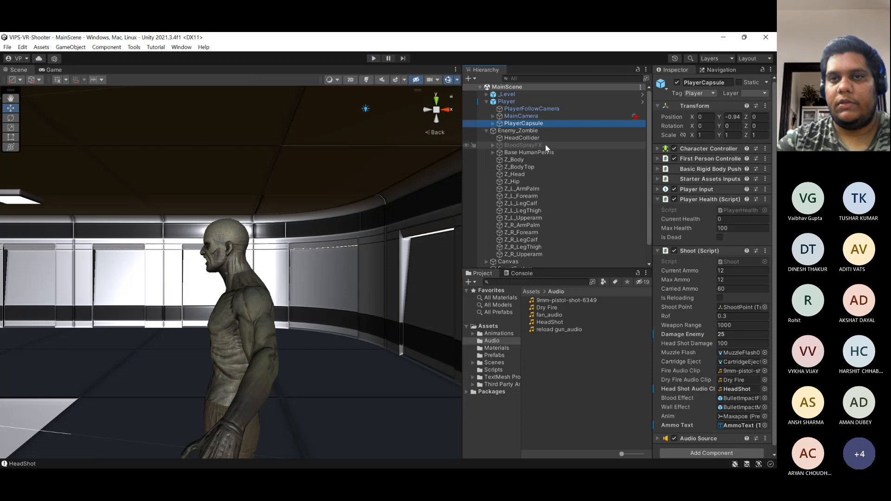
{"action": "left_click", "coordinate": [527, 145]}
{"action": "left_click_drag", "start_coordinate": [534, 152], "coordinate": [534, 153]}
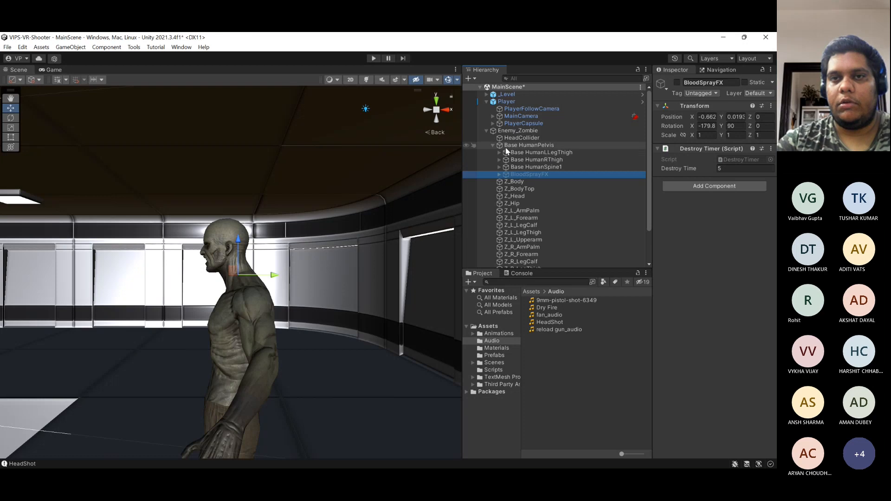
{"action": "left_click", "coordinate": [492, 146]}
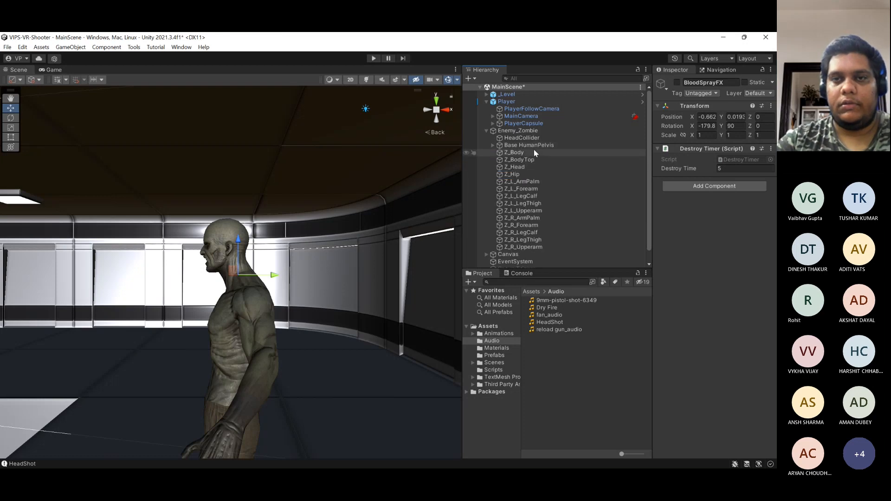
{"action": "left_click", "coordinate": [533, 145]}
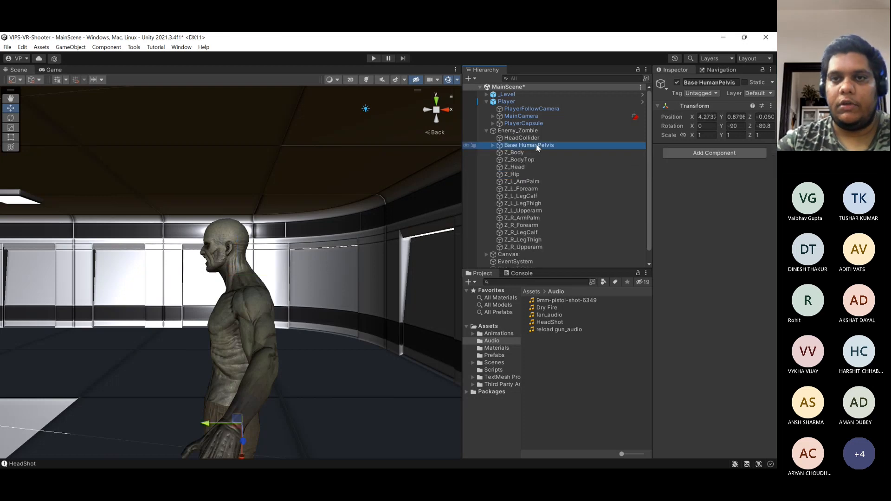
- Play-test a head shot with the blood spray parented to the pelvis and end play mode
{"action": "left_click", "coordinate": [373, 59]}
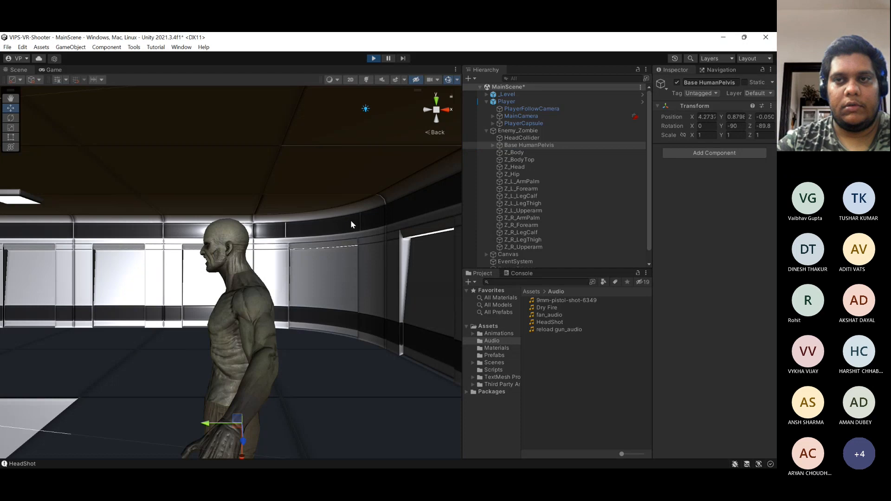
{"action": "left_click", "coordinate": [231, 271]}
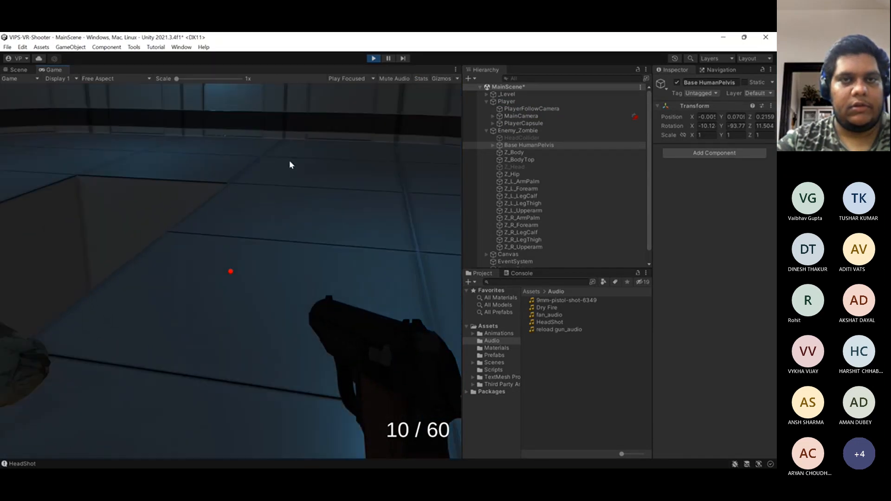
{"action": "left_click", "coordinate": [374, 58]}
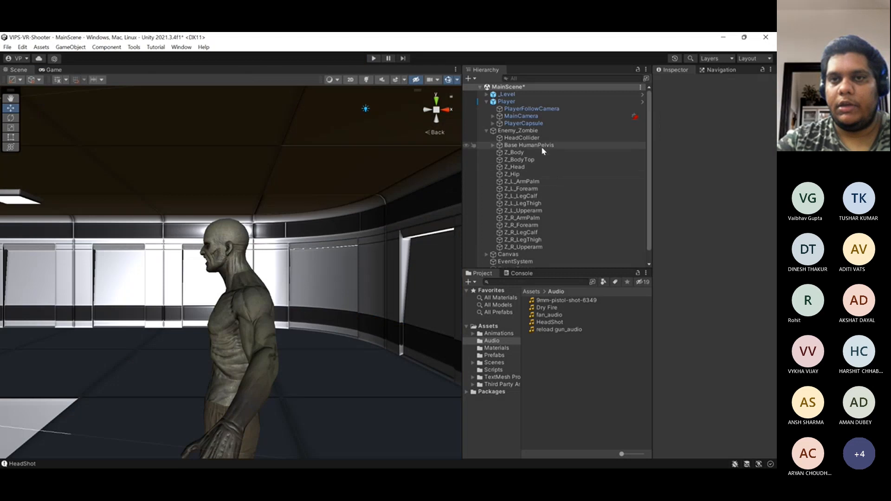
- Shift BloodSprayFX under Base HumanPelvis toward the front of the zombie's neck, to a Y position of about 0.07
{"action": "left_click", "coordinate": [501, 145]}
{"action": "left_click", "coordinate": [492, 145]}
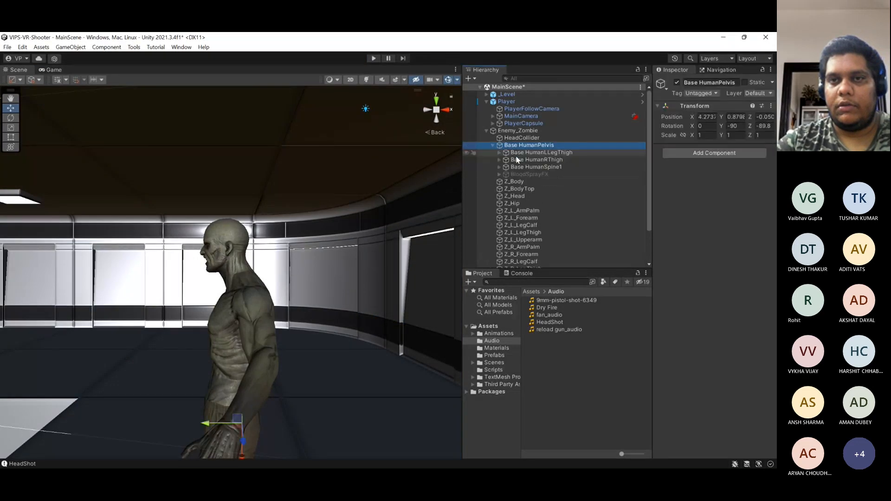
{"action": "left_click", "coordinate": [534, 174]}
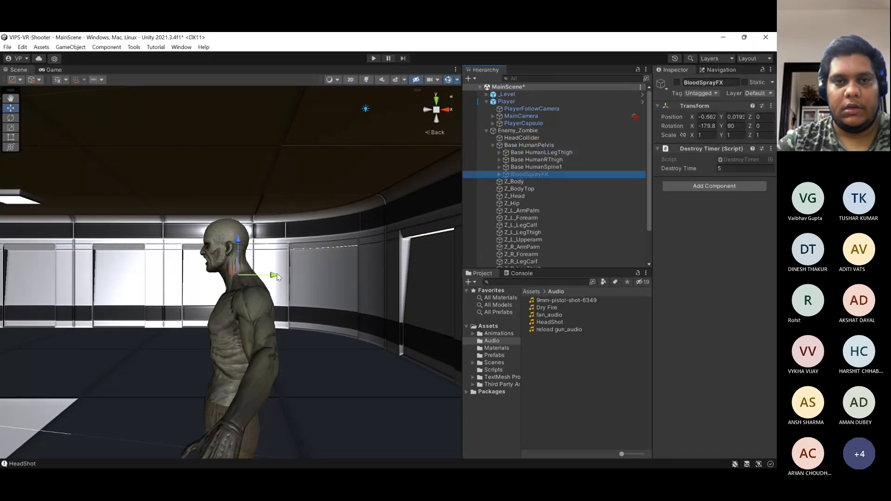
{"action": "left_click_drag", "start_coordinate": [274, 277], "coordinate": [266, 277]}
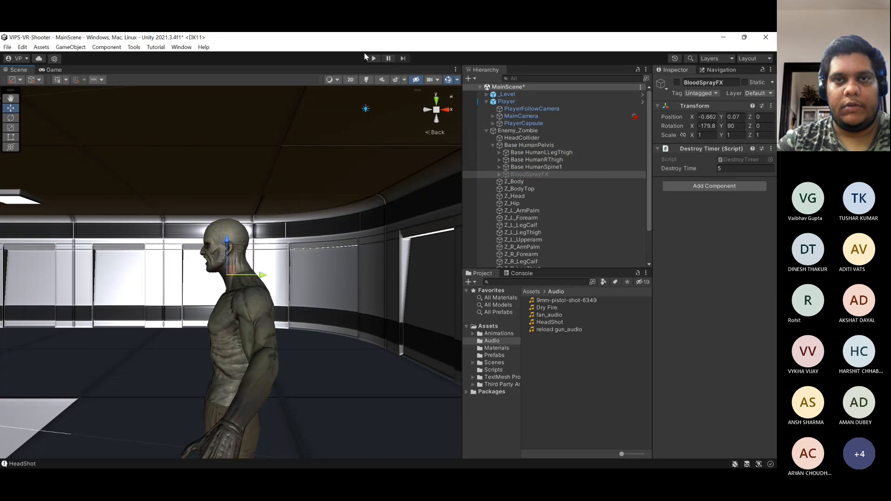
- Run the game, shoot the zombie in the head to check the repositioned blood spray, and stop the game
{"action": "left_click", "coordinate": [375, 59]}
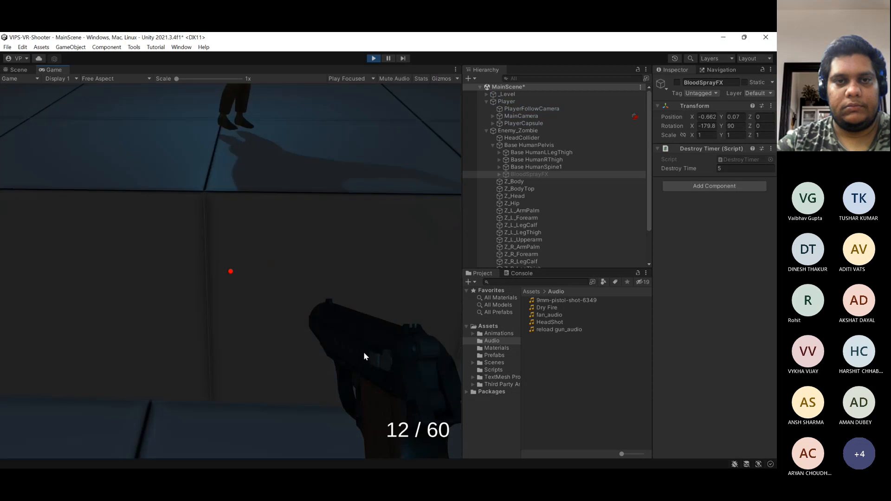
{"action": "left_click", "coordinate": [230, 272]}
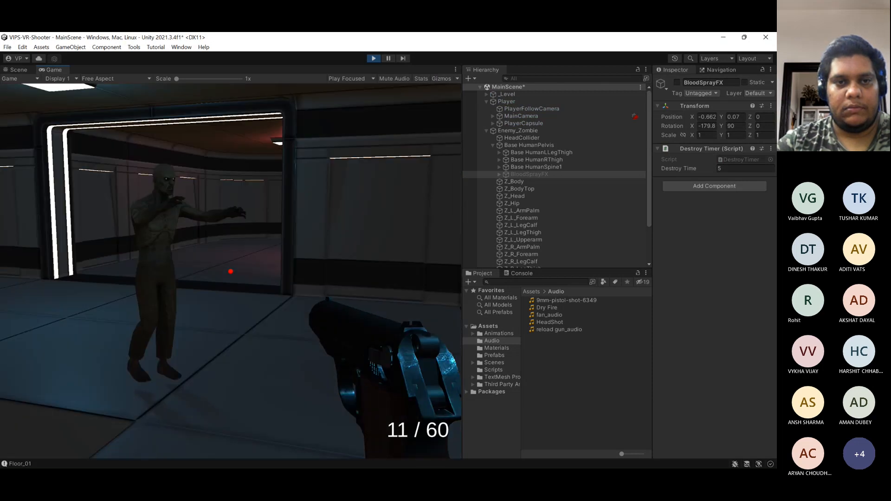
{"action": "left_click", "coordinate": [231, 271]}
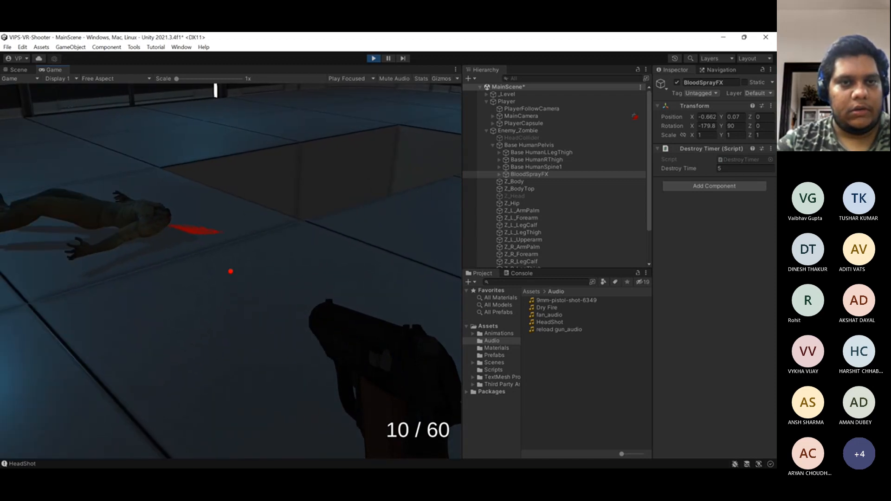
{"action": "left_click", "coordinate": [373, 58]}
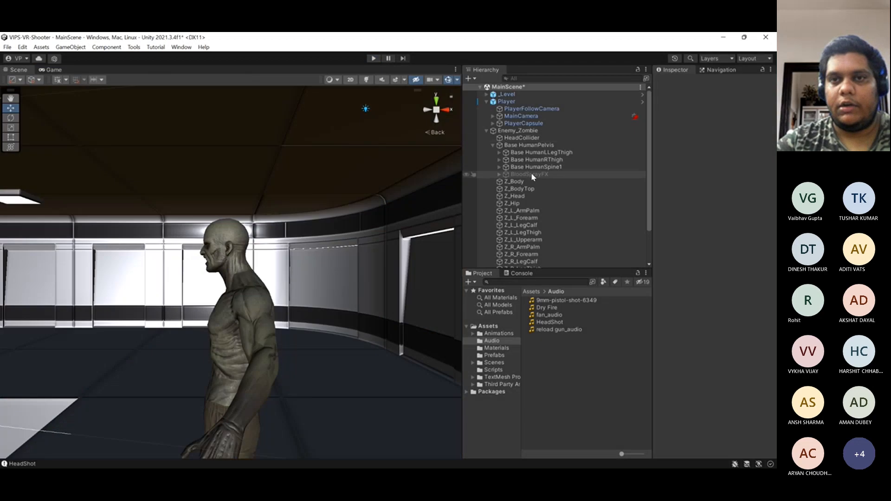
- Shift BloodSprayFX further forward to a Y position of about 0.09 and play-test another head shot
{"action": "left_click", "coordinate": [533, 174]}
{"action": "left_click_drag", "start_coordinate": [264, 275], "coordinate": [259, 276]}
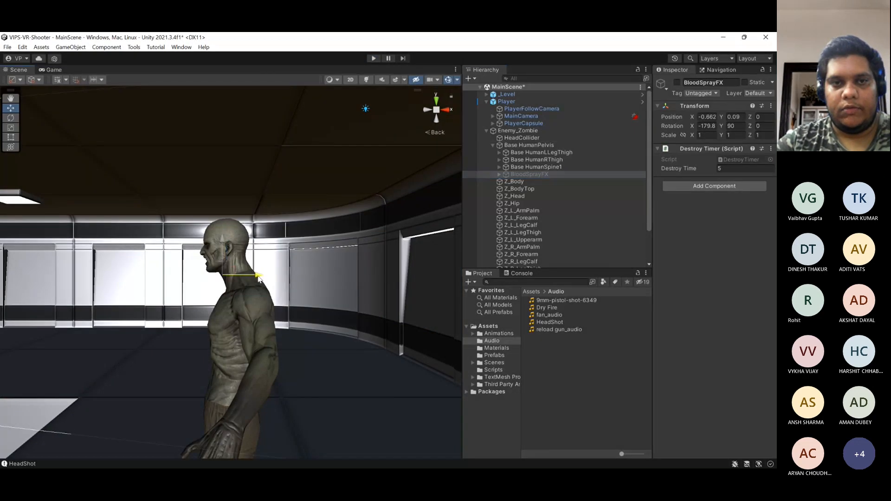
{"action": "left_click", "coordinate": [374, 59]}
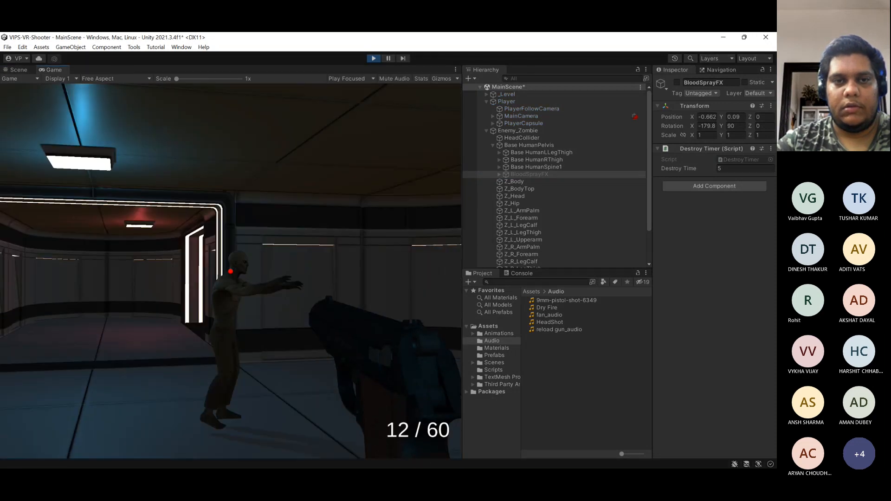
{"action": "left_click", "coordinate": [230, 271]}
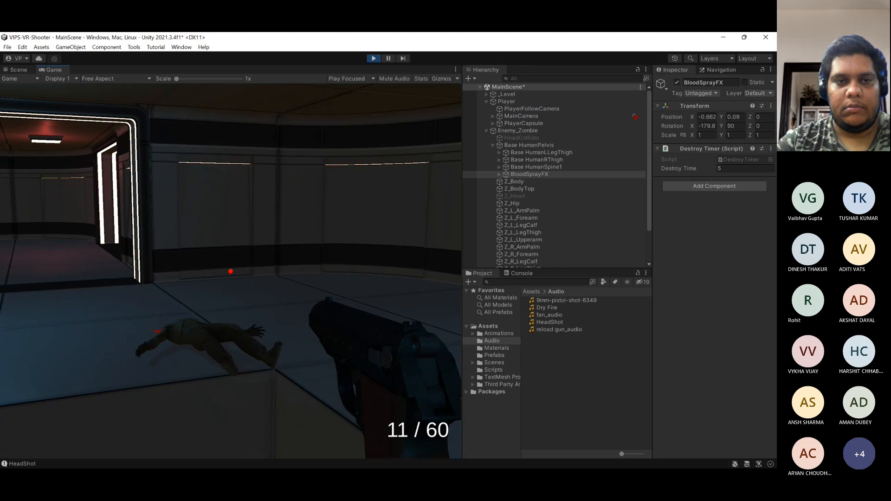
{"action": "key", "text": "Escape"}
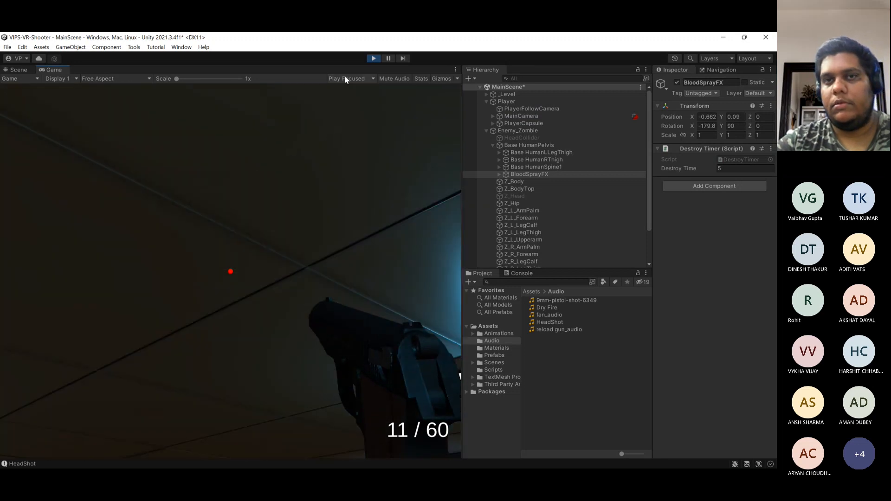
- Stop the game and preview the HeadShot audio clip from the Audio folder
{"action": "left_click", "coordinate": [374, 59]}
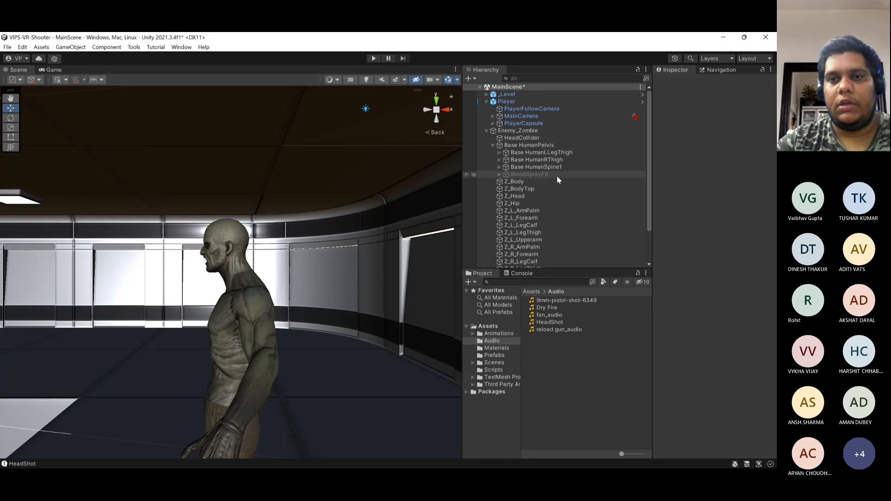
{"action": "left_click", "coordinate": [559, 330]}
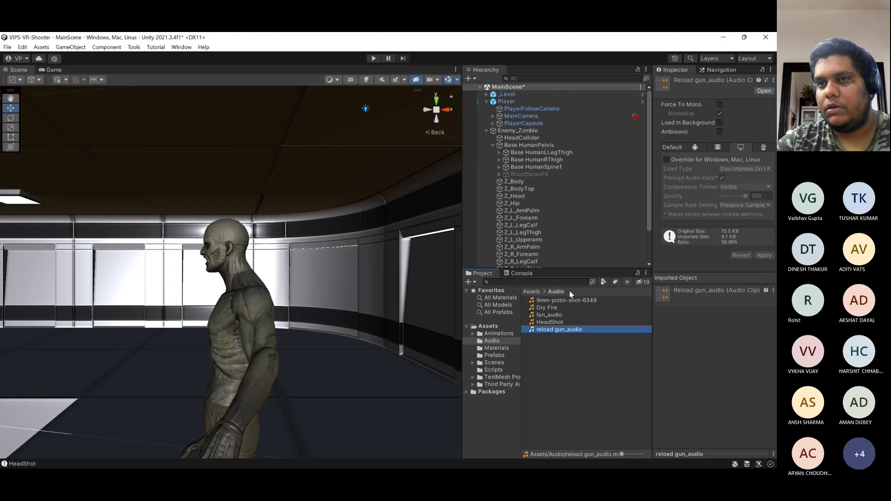
{"action": "double_click", "coordinate": [550, 323]}
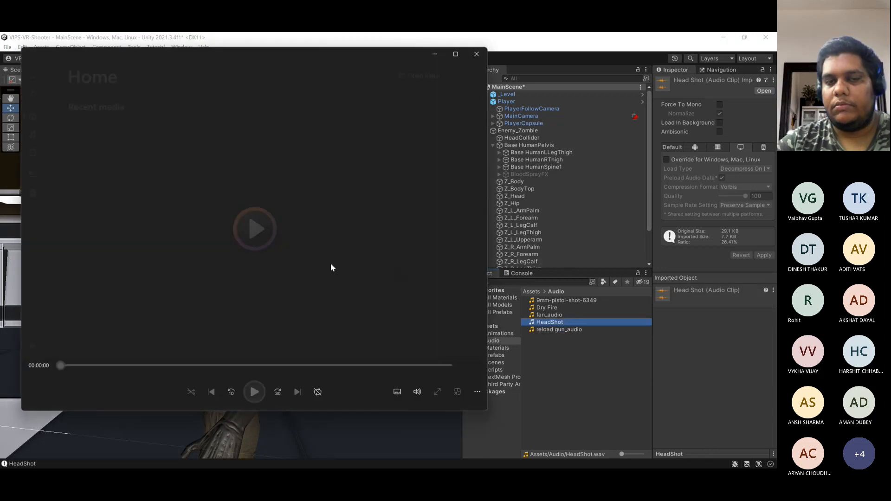
{"action": "left_click", "coordinate": [477, 54]}
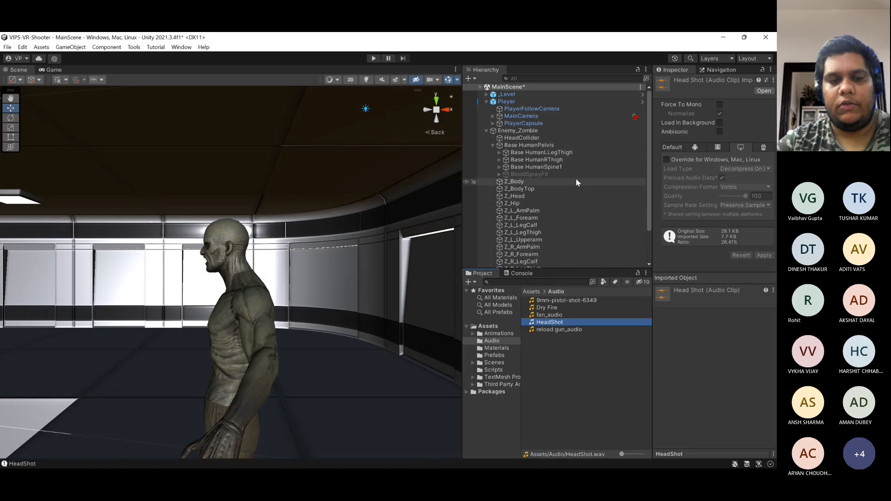
- Delete the old Enemy_Zombie prefab from the Prefabs folder with the Delete only option
{"action": "left_click", "coordinate": [527, 139]}
{"action": "left_click", "coordinate": [530, 132]}
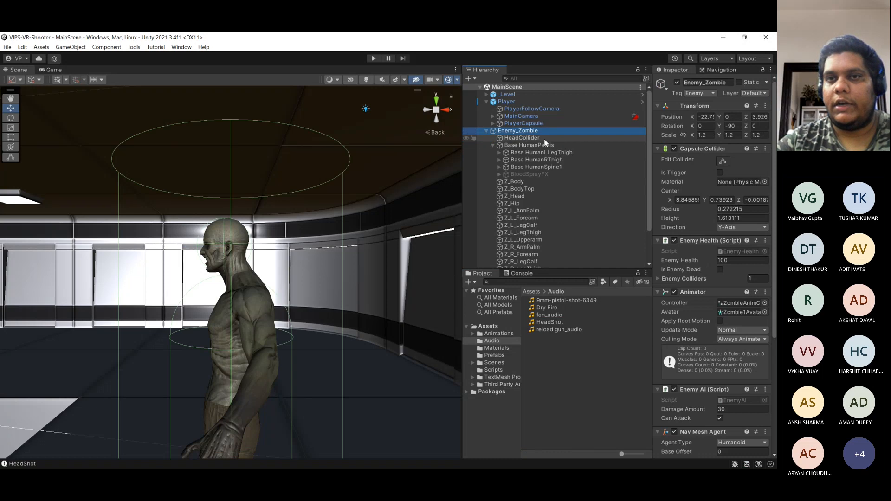
{"action": "left_click", "coordinate": [486, 131]}
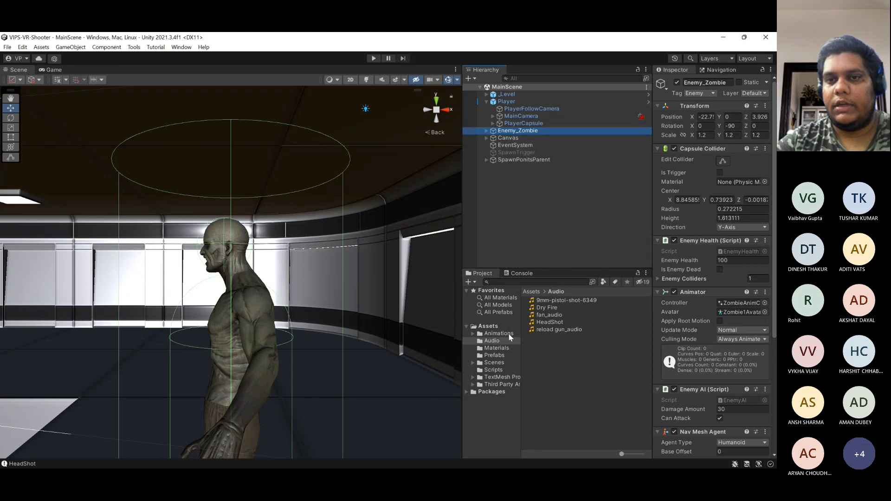
{"action": "left_click", "coordinate": [494, 355]}
{"action": "left_click", "coordinate": [557, 308]}
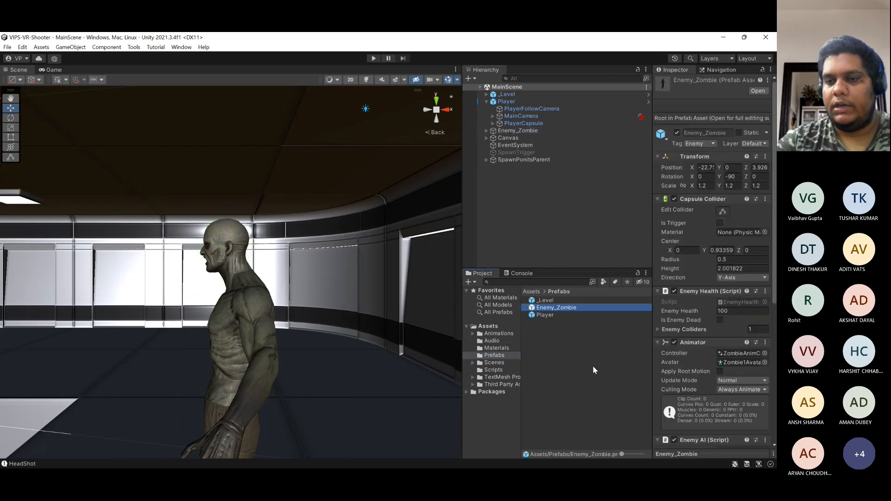
{"action": "key", "text": "Delete"}
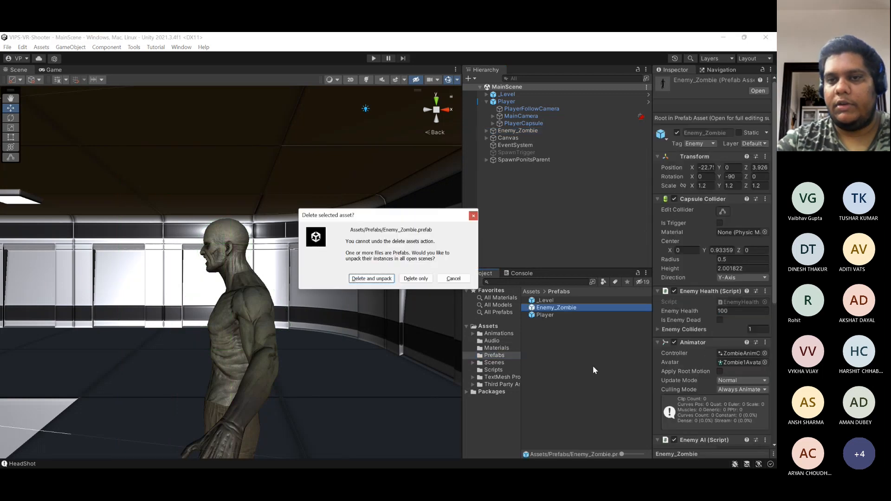
{"action": "left_click", "coordinate": [423, 279]}
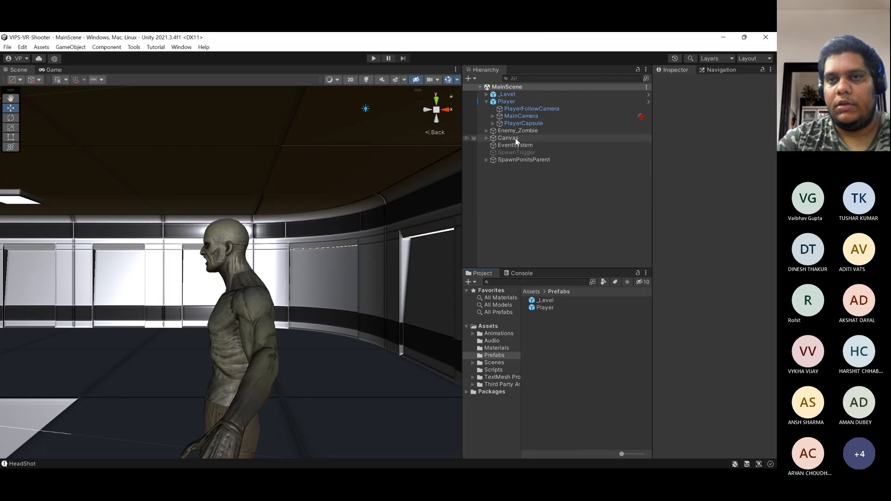
- Create a new Enemy_Zombie prefab in the Prefabs folder from the scene's zombie and deactivate the zombie in the scene
{"action": "left_click", "coordinate": [495, 132]}
{"action": "left_click", "coordinate": [487, 131]}
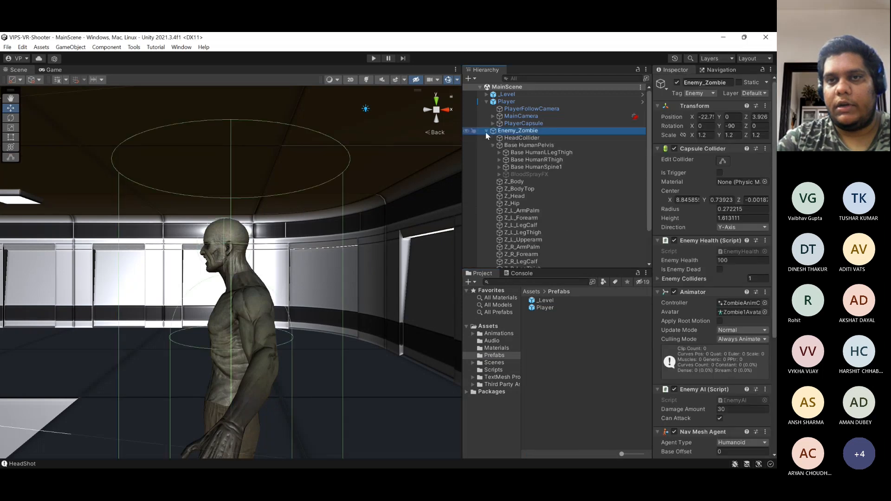
{"action": "left_click", "coordinate": [487, 131]}
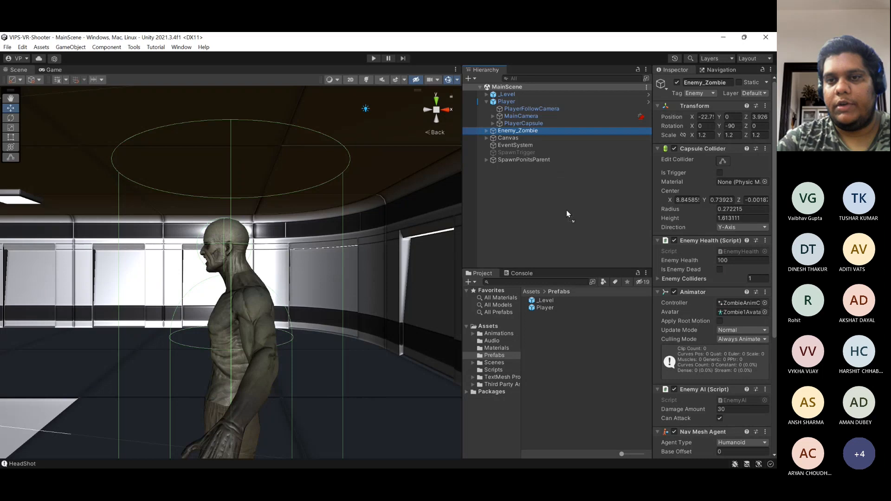
{"action": "left_click_drag", "start_coordinate": [566, 214], "coordinate": [580, 357]}
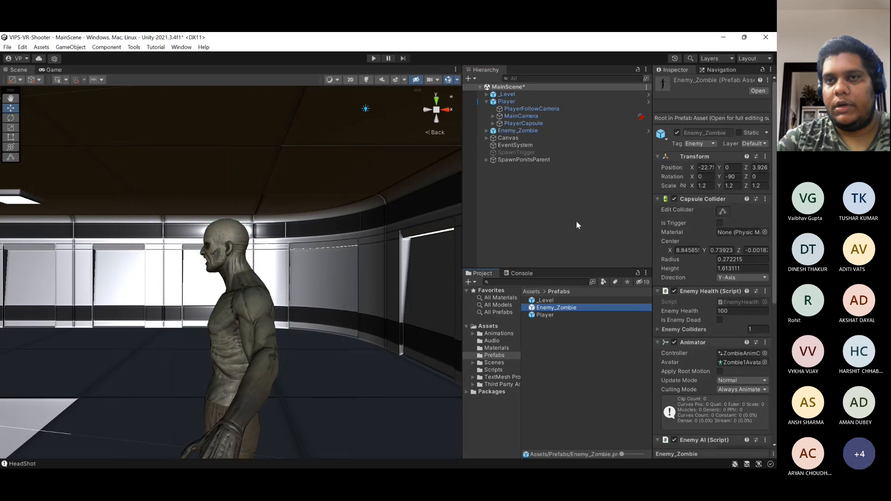
{"action": "left_click", "coordinate": [554, 132]}
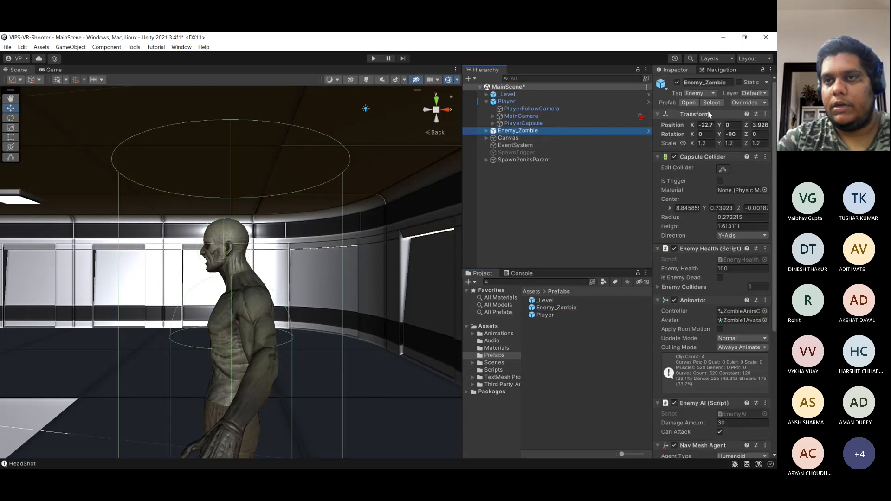
{"action": "left_click", "coordinate": [676, 82]}
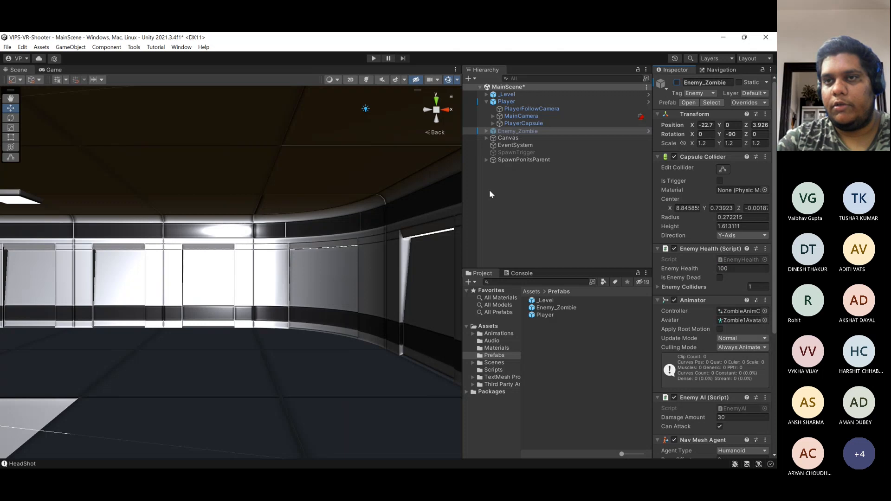
- Activate SpawnTrigger and assign the new Enemy_Zombie prefab as the Enemy Prefab of its Enemy Spawner script
{"action": "left_click", "coordinate": [516, 152]}
{"action": "left_click", "coordinate": [677, 83]}
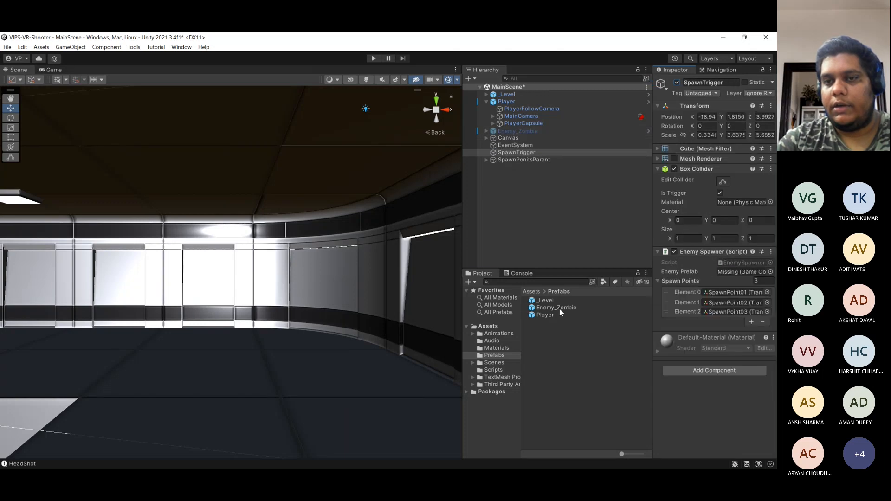
{"action": "left_click_drag", "start_coordinate": [559, 308], "coordinate": [732, 278]}
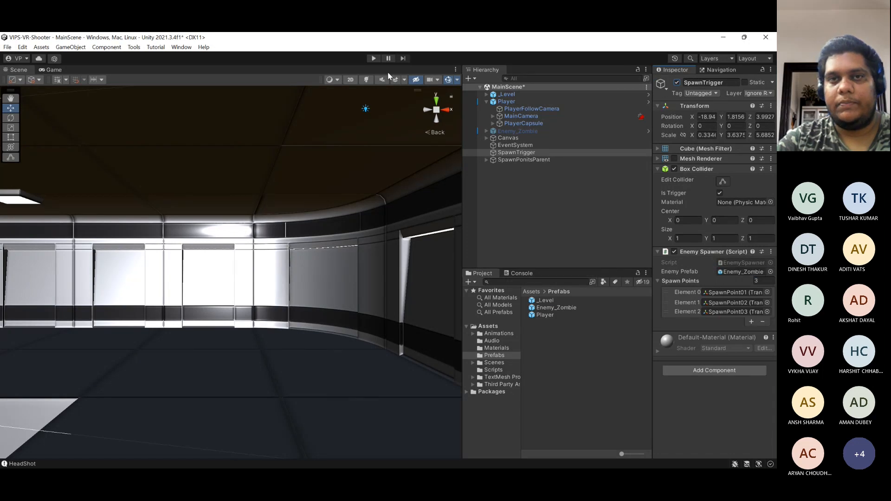
- Play-test the spawner by walking into the trigger area, shooting the spawned zombies in the body and head, and stopping the game
{"action": "left_click", "coordinate": [373, 58]}
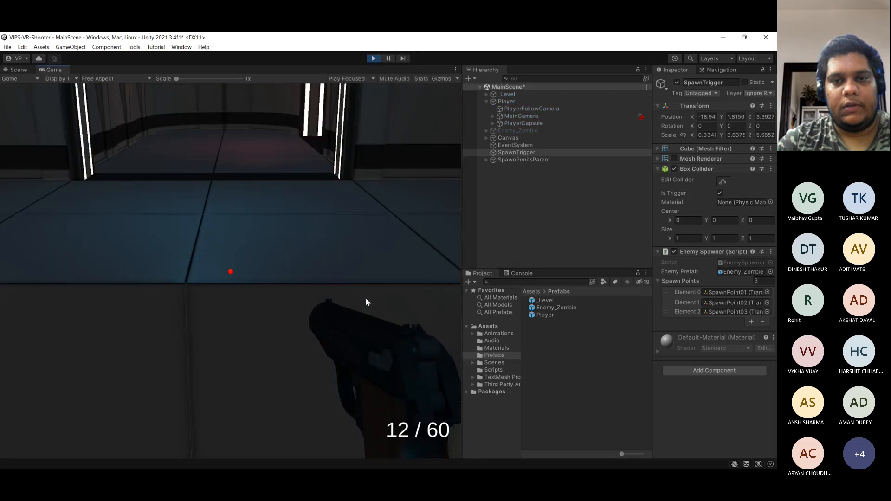
{"action": "left_click", "coordinate": [366, 297]}
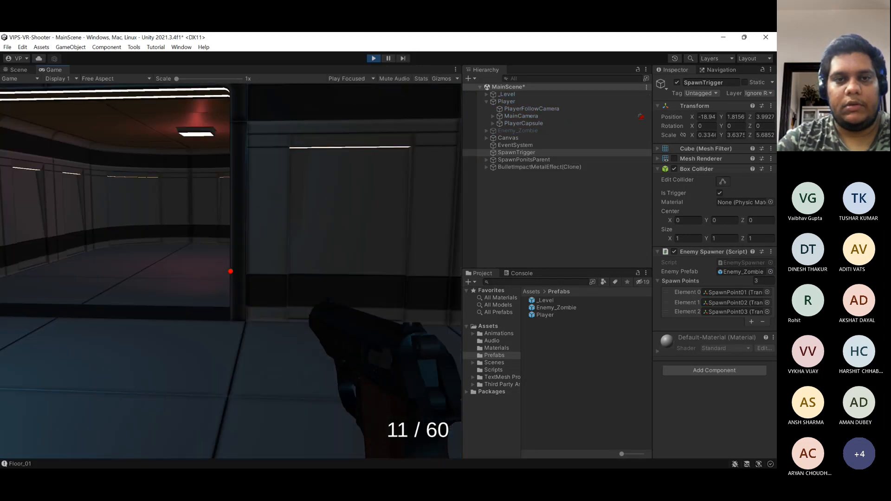
{"action": "key", "text": "w"}
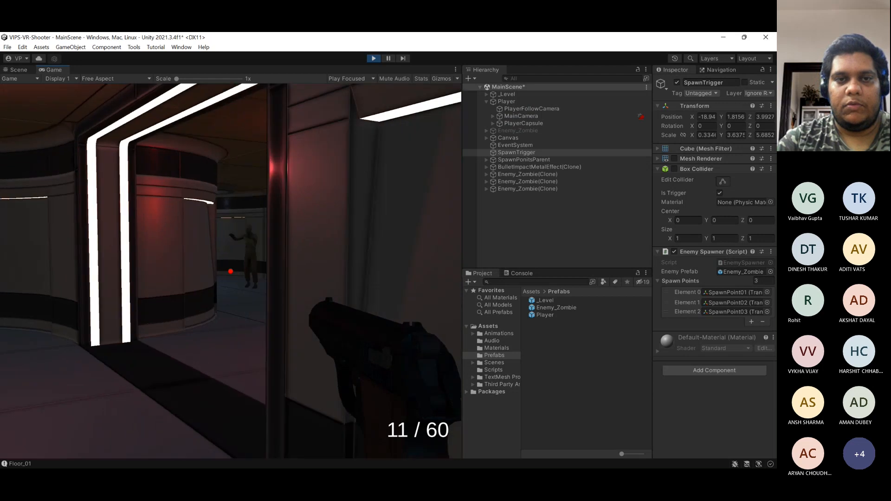
{"action": "left_click", "coordinate": [231, 272]}
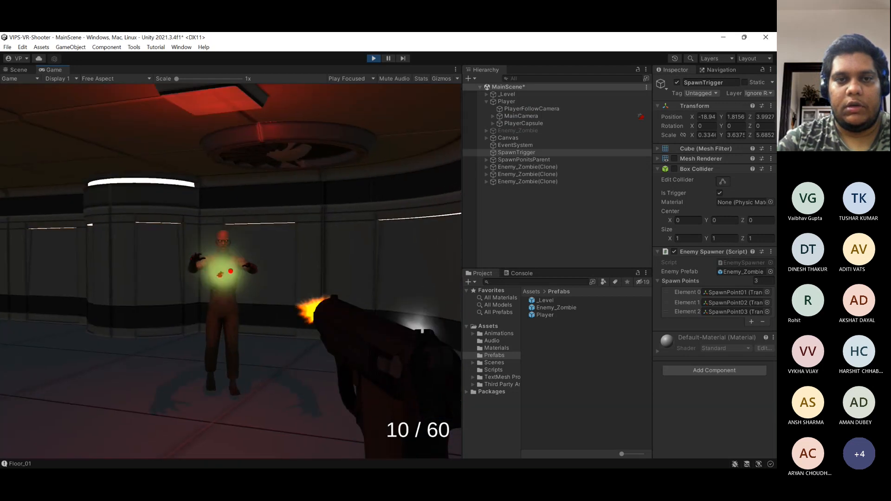
{"action": "left_click", "coordinate": [231, 272]}
{"action": "left_click", "coordinate": [230, 272]}
{"action": "left_click", "coordinate": [231, 271]}
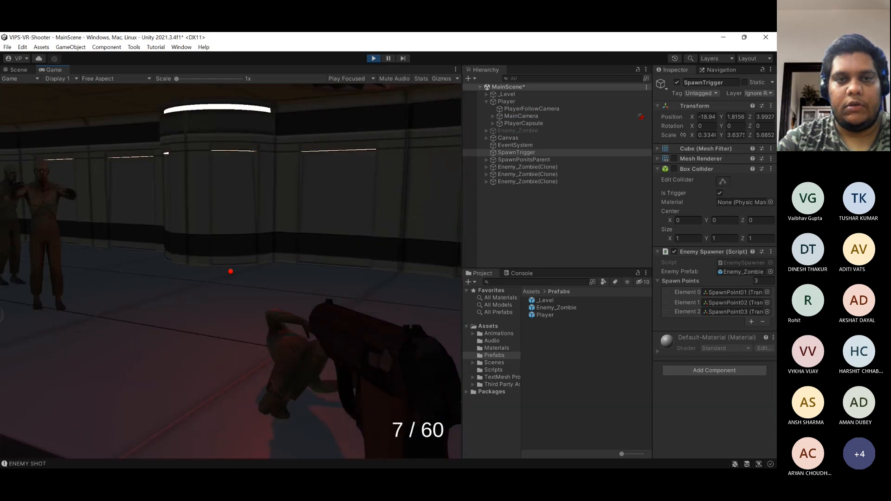
{"action": "left_click", "coordinate": [231, 271]}
{"action": "left_click", "coordinate": [230, 271]}
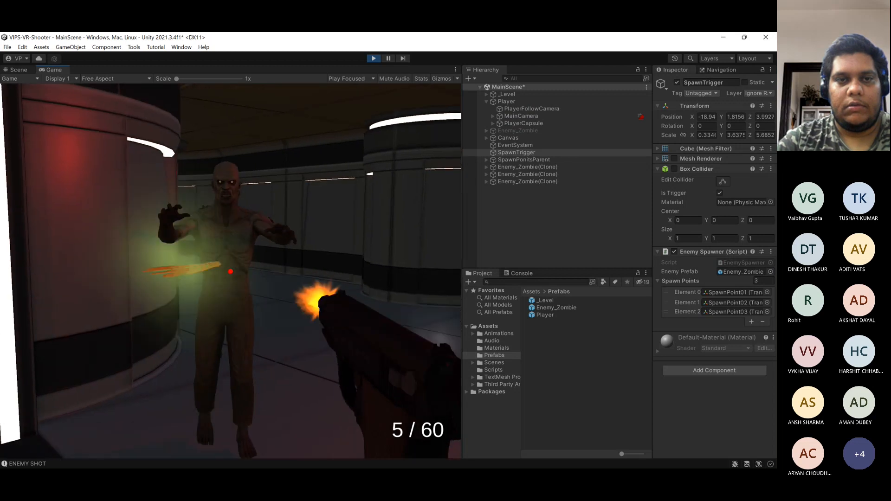
{"action": "left_click", "coordinate": [230, 271]}
{"action": "left_click", "coordinate": [231, 271]}
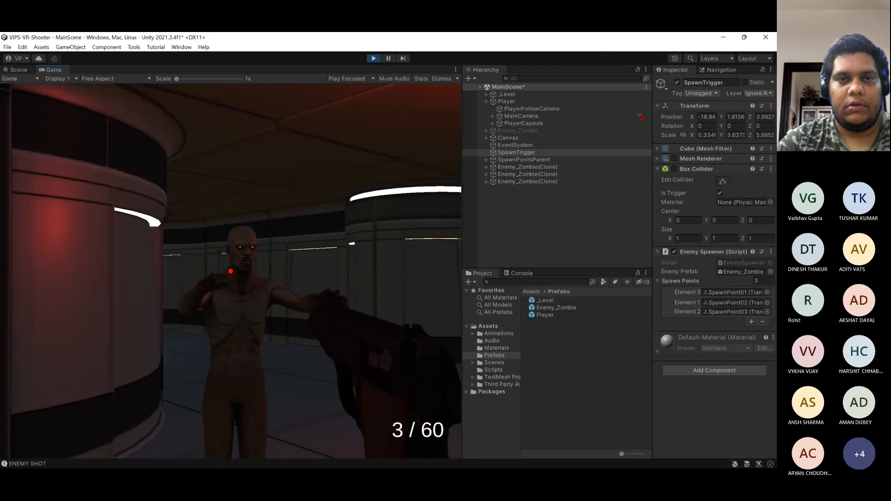
{"action": "left_click", "coordinate": [231, 271]}
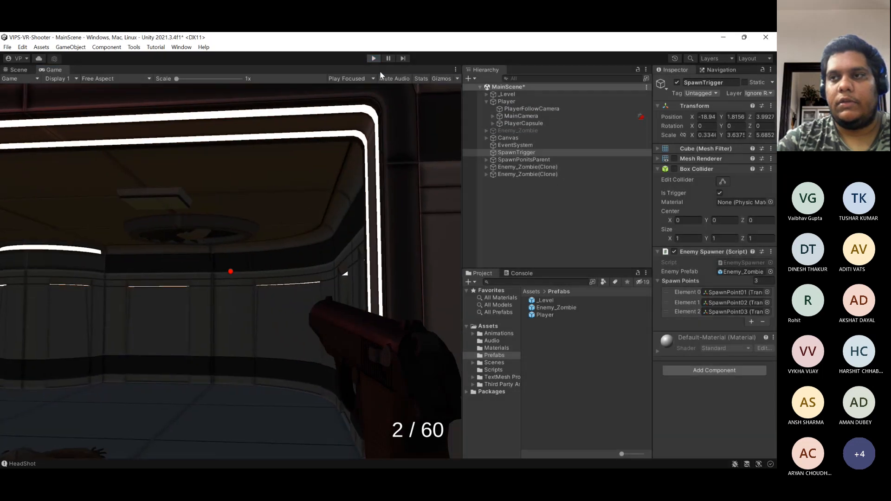
{"action": "key", "text": "ctrl+p"}
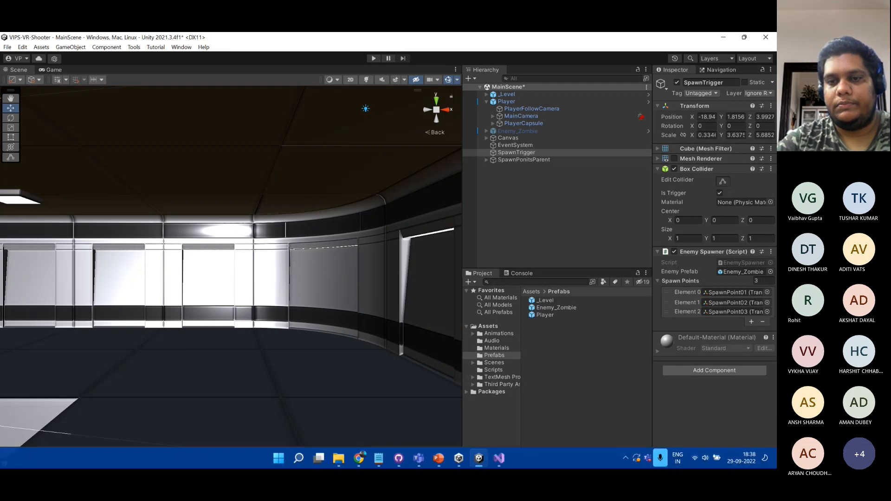
- Review the prefab overrides of Enemy_Zombie and the Shoot script settings on PlayerCapsule
{"action": "mouse_move", "coordinate": [485, 457]}
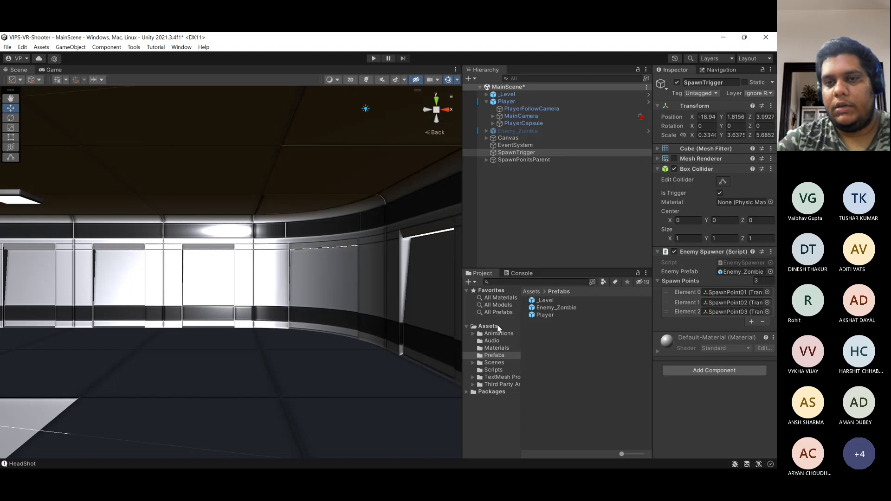
{"action": "left_click", "coordinate": [519, 326]}
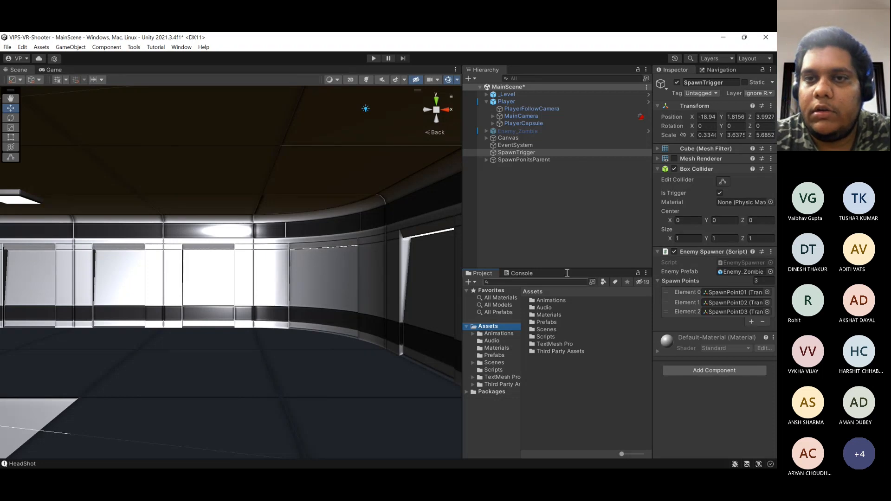
{"action": "left_click", "coordinate": [527, 131]}
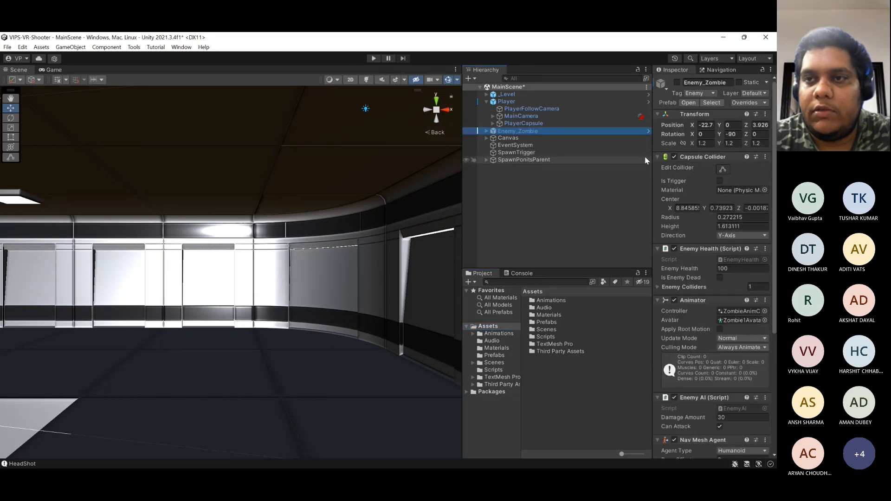
{"action": "left_click", "coordinate": [747, 102]}
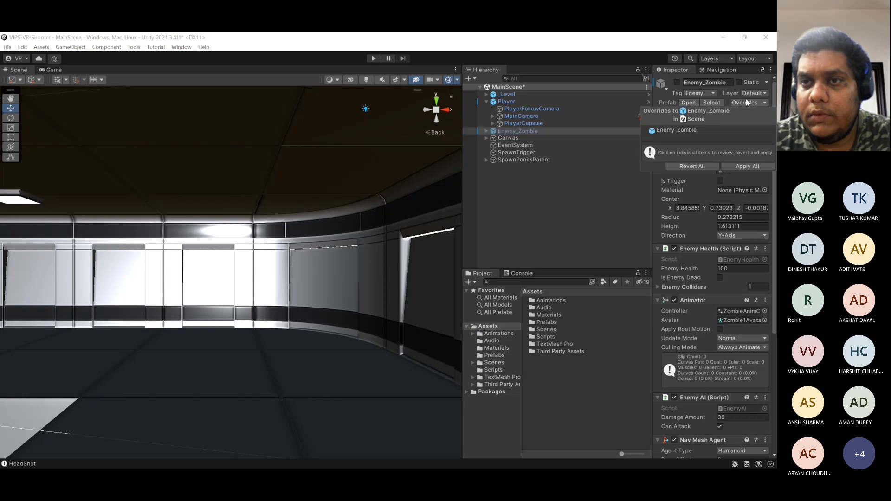
{"action": "left_click", "coordinate": [747, 103]}
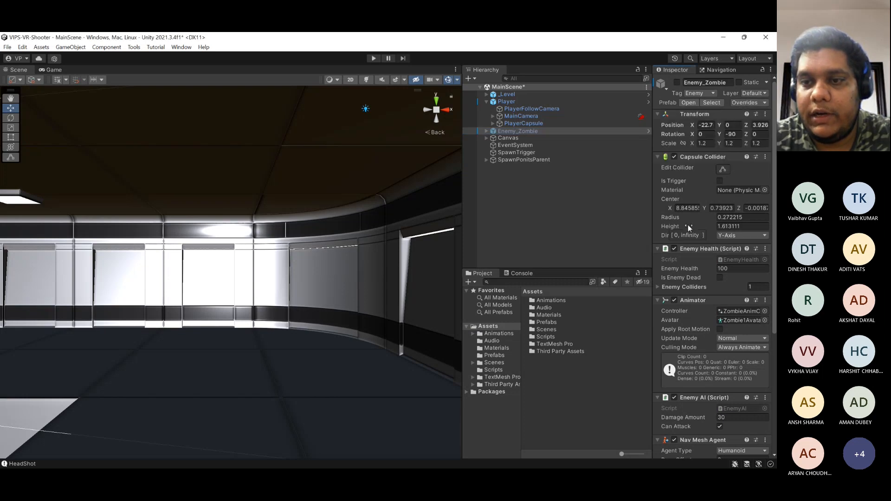
{"action": "left_click", "coordinate": [515, 124]}
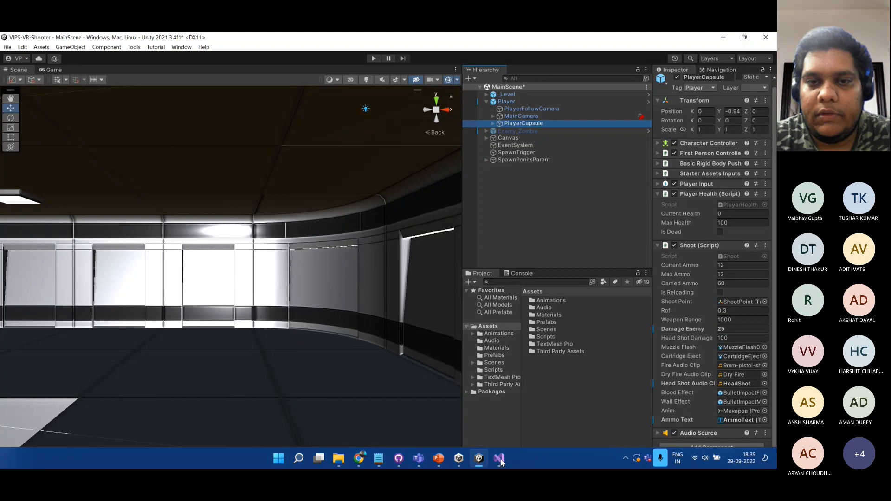
- Reactivate Enemy_Zombie in the scene and focus on its HeadCollider to show the Head Shot script
{"action": "left_click", "coordinate": [546, 132]}
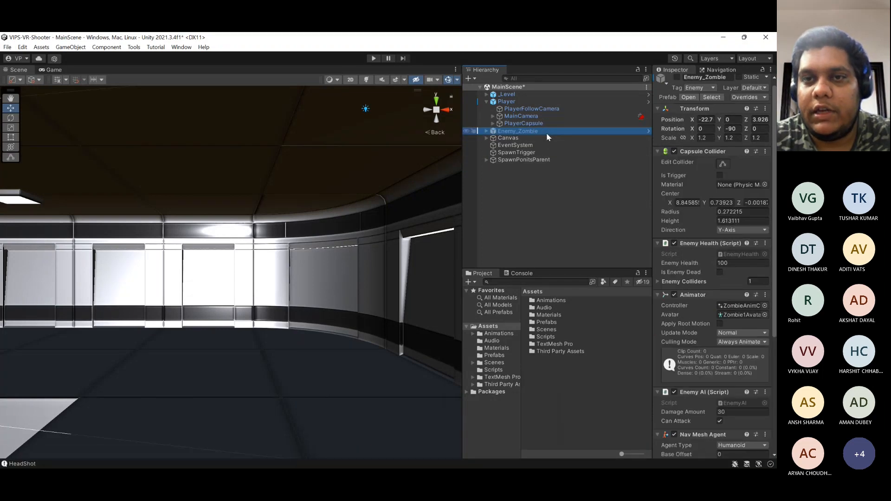
{"action": "left_click", "coordinate": [486, 131]}
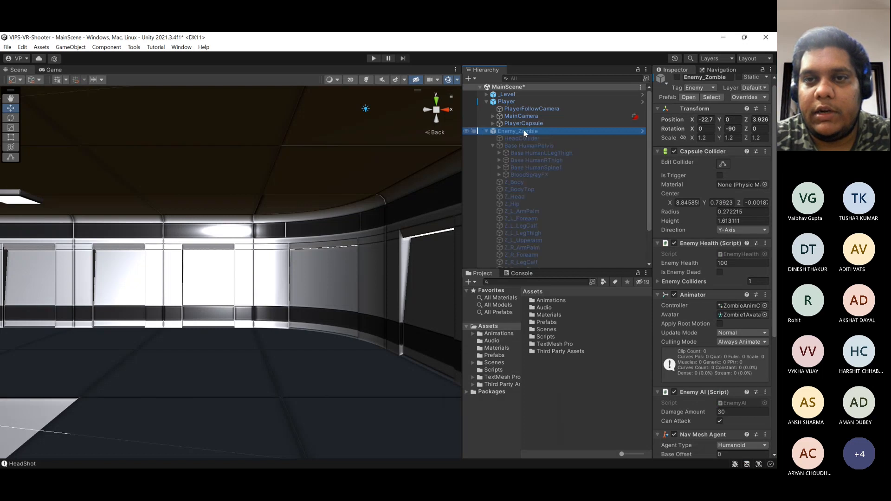
{"action": "left_click", "coordinate": [525, 133]}
{"action": "left_click", "coordinate": [677, 77]}
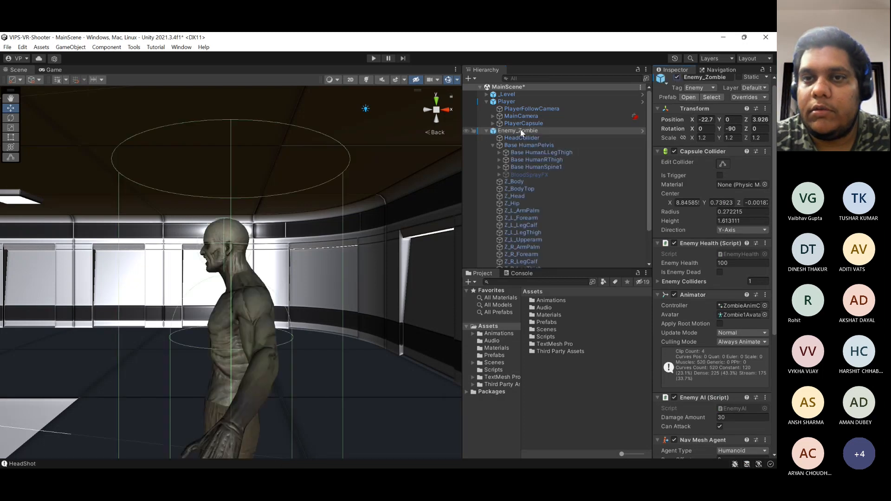
{"action": "double_click", "coordinate": [551, 137]}
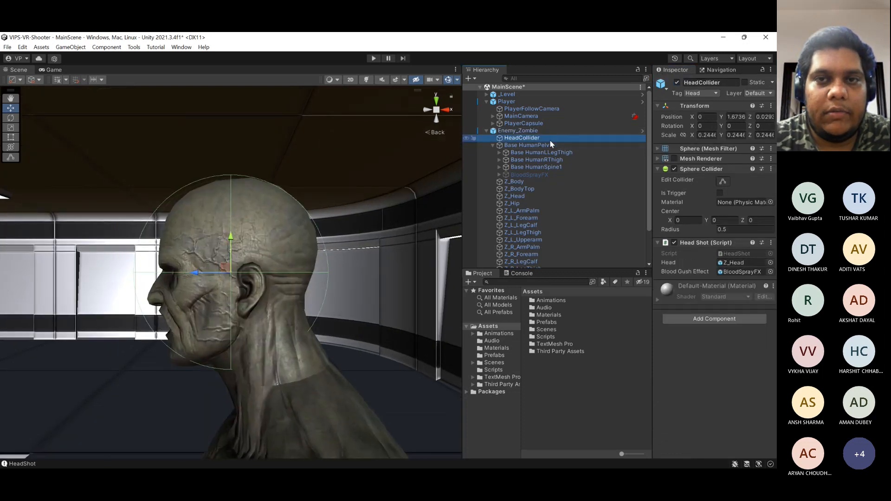
- Inspect the components of Enemy_Zombie, its HeadCollider and its BloodSprayFX object, ending with HeadCollider selected
{"action": "left_click", "coordinate": [545, 131]}
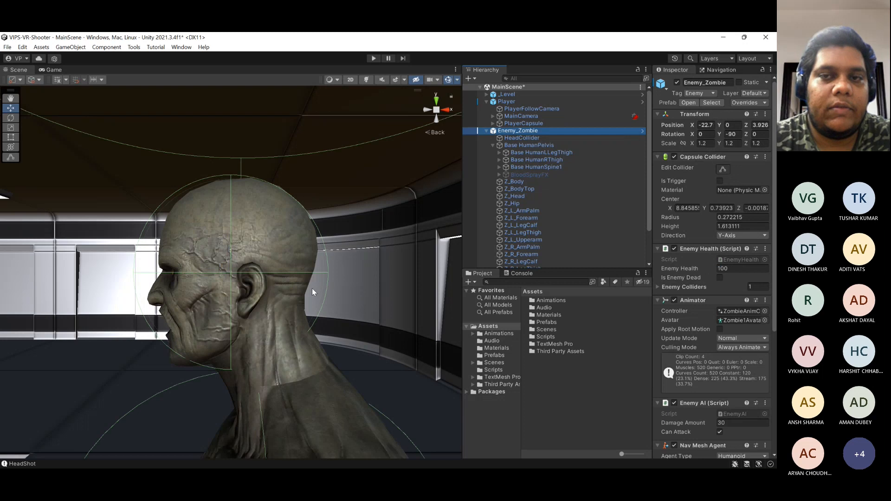
{"action": "scroll", "coordinate": [322, 238], "scroll_direction": "down", "scroll_amount": 3}
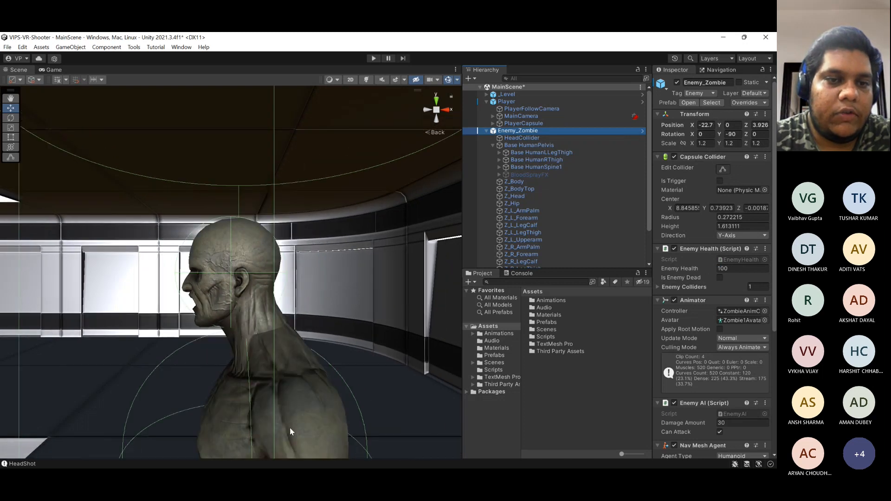
{"action": "double_click", "coordinate": [561, 138]}
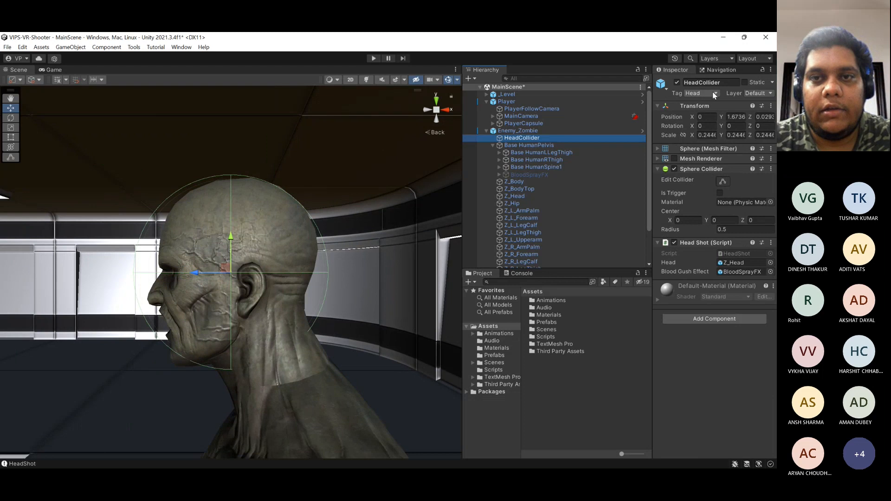
{"action": "double_click", "coordinate": [555, 175]}
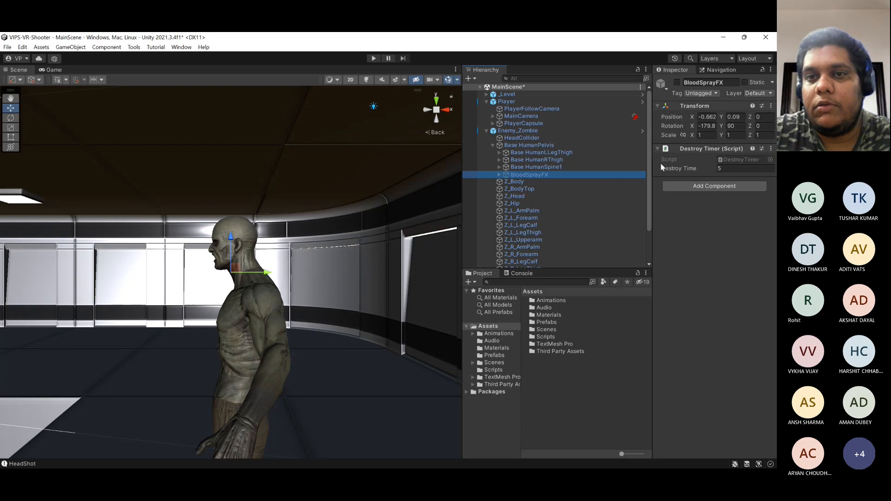
{"action": "left_click", "coordinate": [538, 138]}
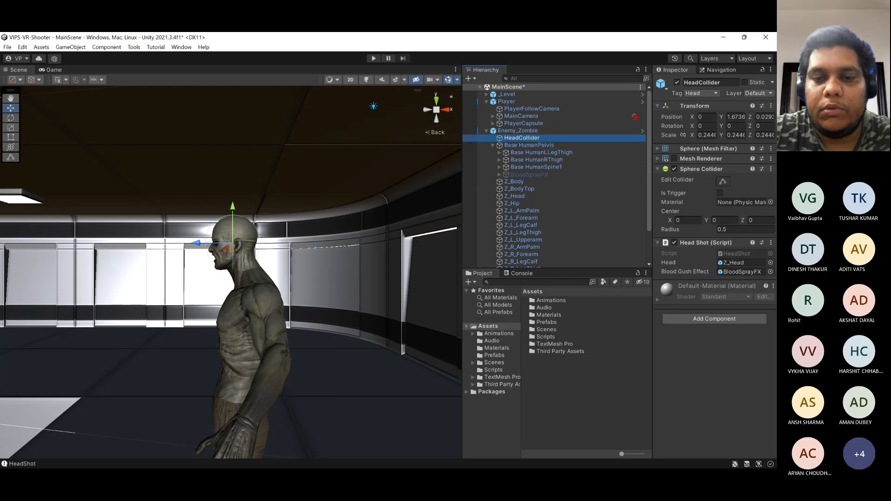
- Switch to Visual Studio and review how the HeadShot script's OnDisable method handles the head and blood gush effect
{"action": "left_click", "coordinate": [511, 458]}
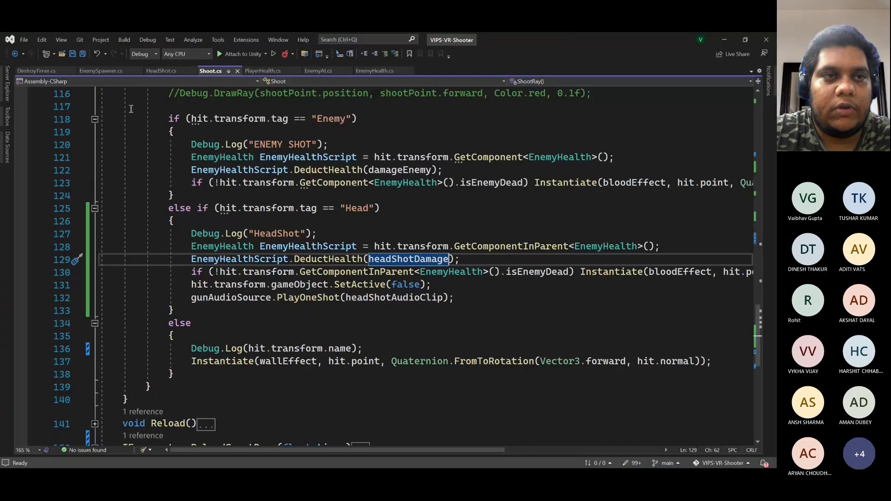
{"action": "left_click", "coordinate": [101, 70]}
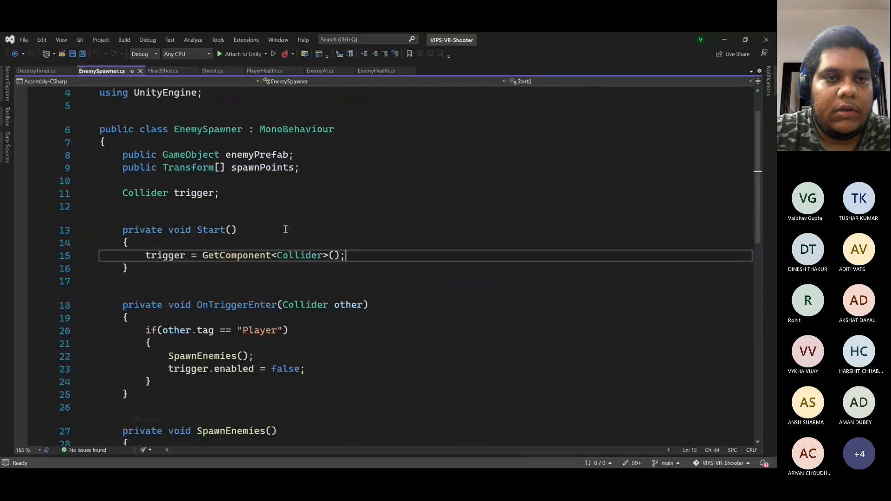
{"action": "scroll", "coordinate": [285, 229], "scroll_direction": "up", "scroll_amount": 1}
{"action": "left_click", "coordinate": [163, 70]}
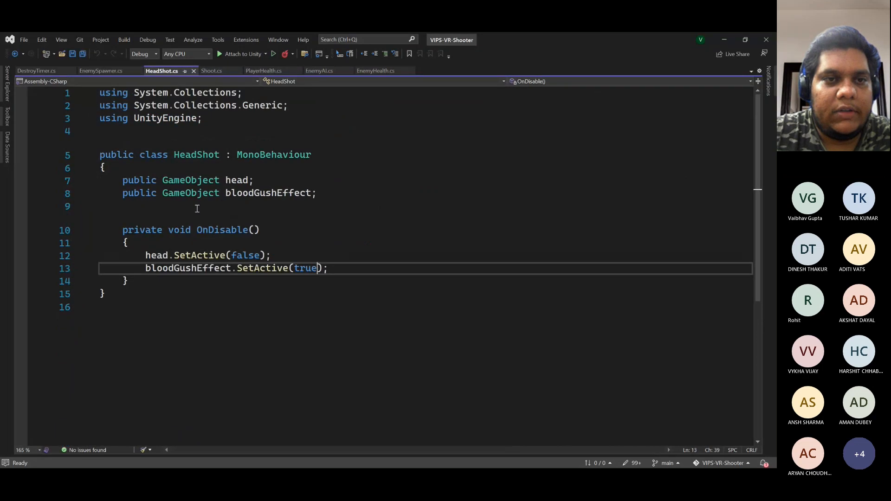
{"action": "mouse_move", "coordinate": [223, 229]}
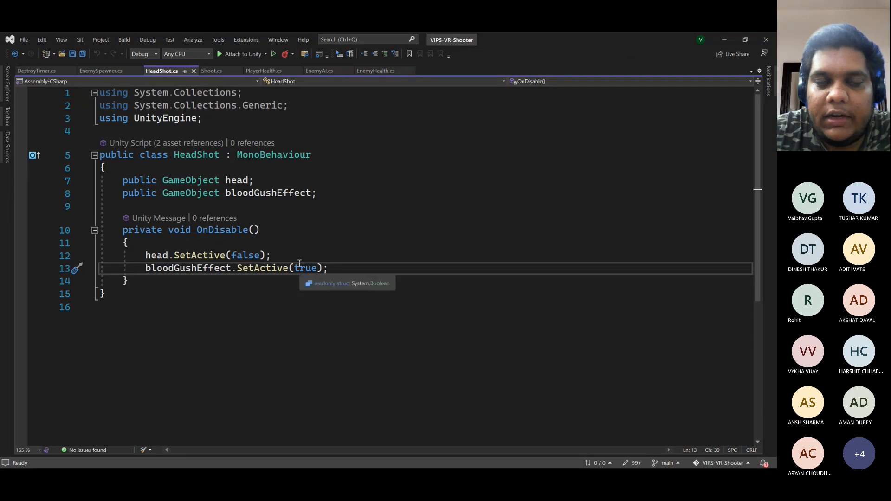
{"action": "left_click", "coordinate": [723, 40]}
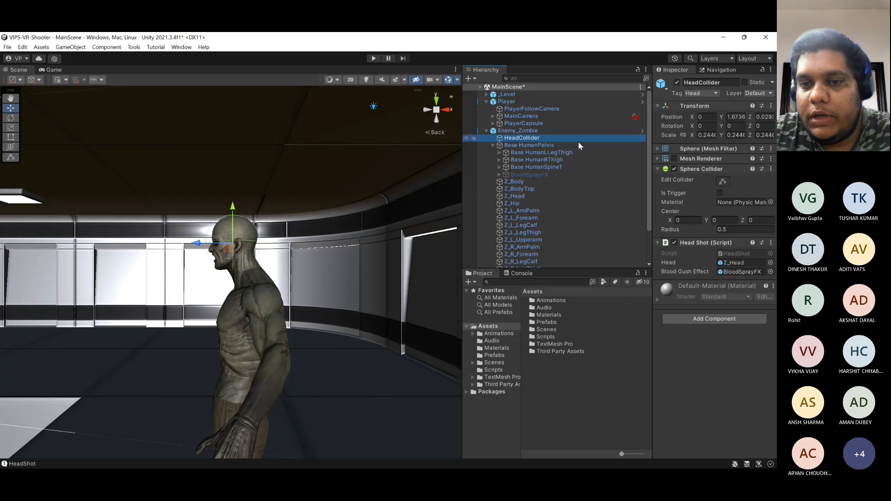
- Review the "Head" tag branch of ShootRay in Shoot.cs, including GetComponentInParent, DeductHealth and headShotDamage
{"action": "left_click", "coordinate": [501, 462]}
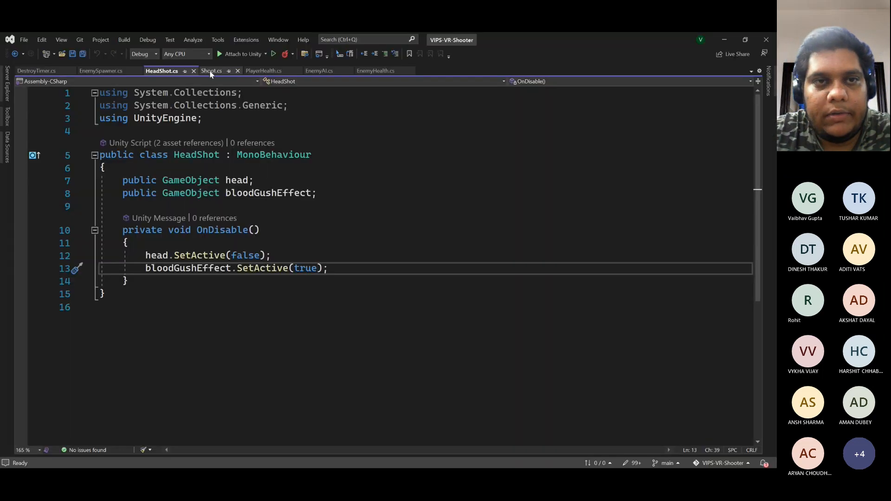
{"action": "left_click", "coordinate": [210, 72]}
{"action": "scroll", "coordinate": [283, 242], "scroll_direction": "up", "scroll_amount": 3}
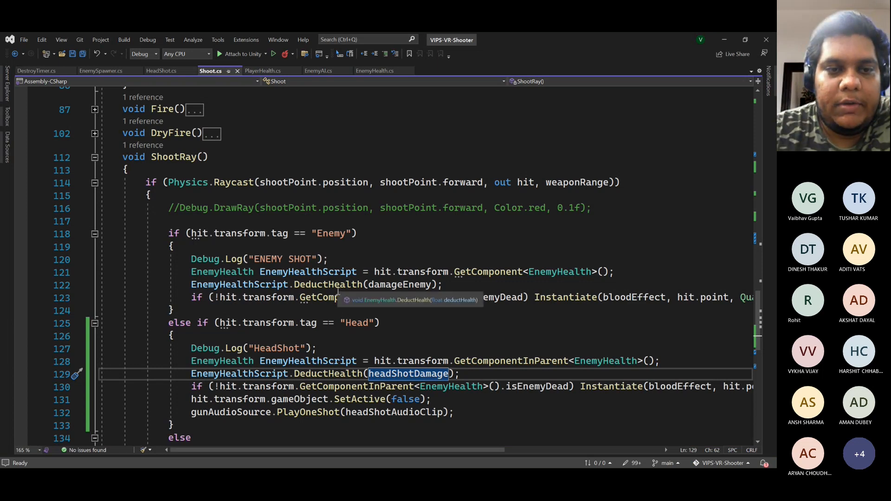
{"action": "scroll", "coordinate": [337, 292], "scroll_direction": "down", "scroll_amount": 3}
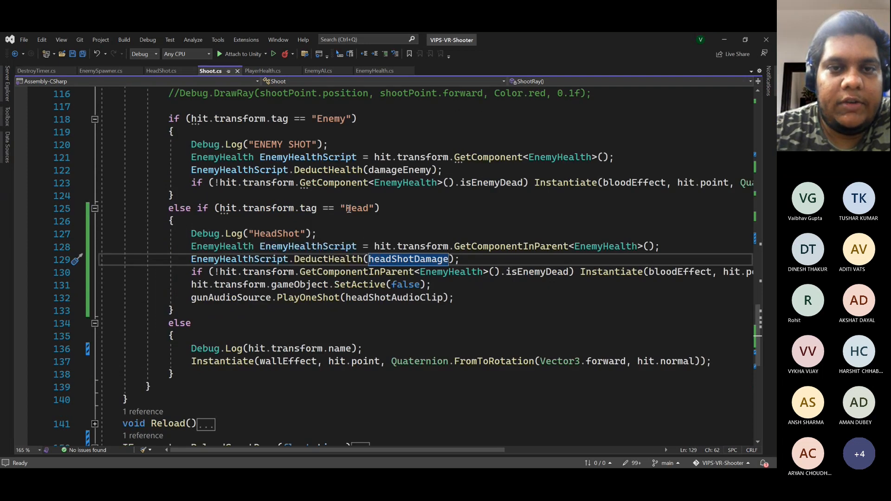
{"action": "left_click_drag", "start_coordinate": [345, 208], "coordinate": [370, 208]}
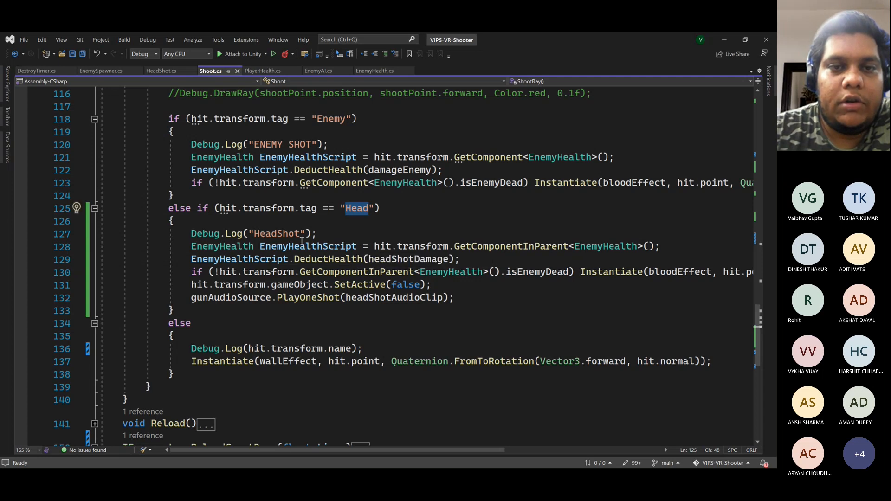
{"action": "left_click_drag", "start_coordinate": [369, 259], "coordinate": [448, 259]}
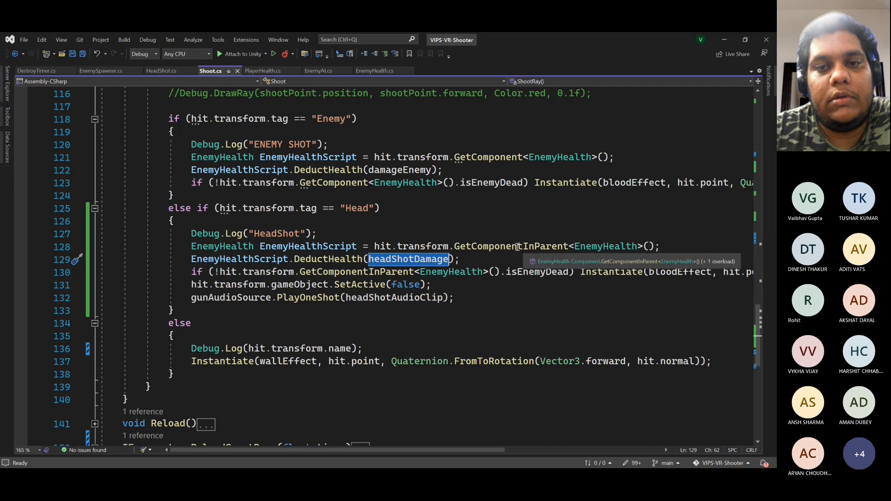
{"action": "left_click_drag", "start_coordinate": [454, 247], "coordinate": [569, 246]}
{"action": "left_click", "coordinate": [637, 246]}
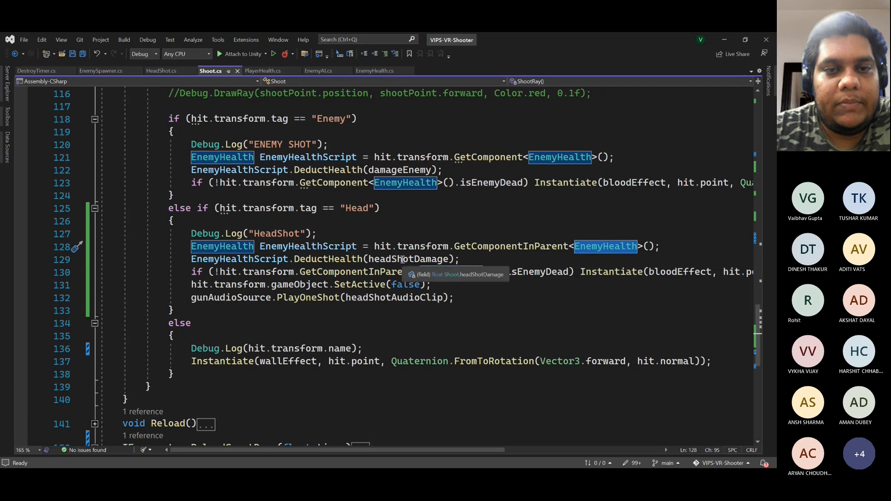
{"action": "double_click", "coordinate": [315, 258]}
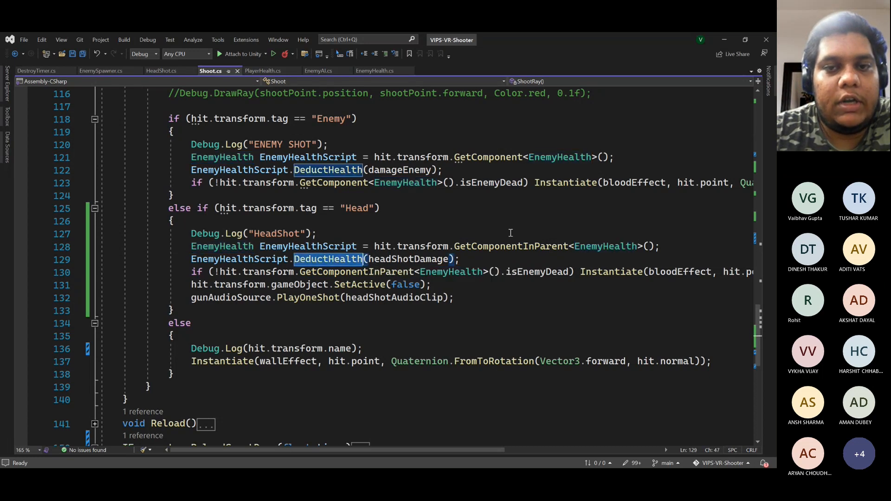
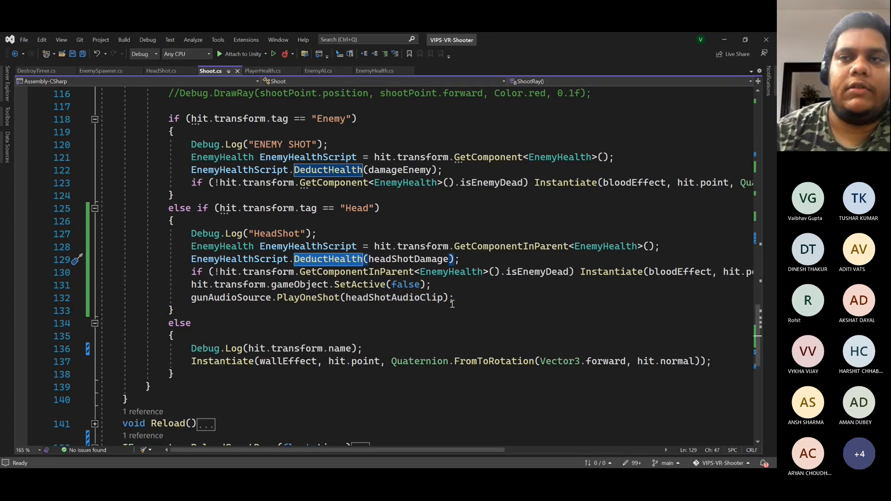
- Return to Unity, collapse Enemy_Zombie in the scene hierarchy and save MainScene
{"action": "left_click", "coordinate": [723, 40]}
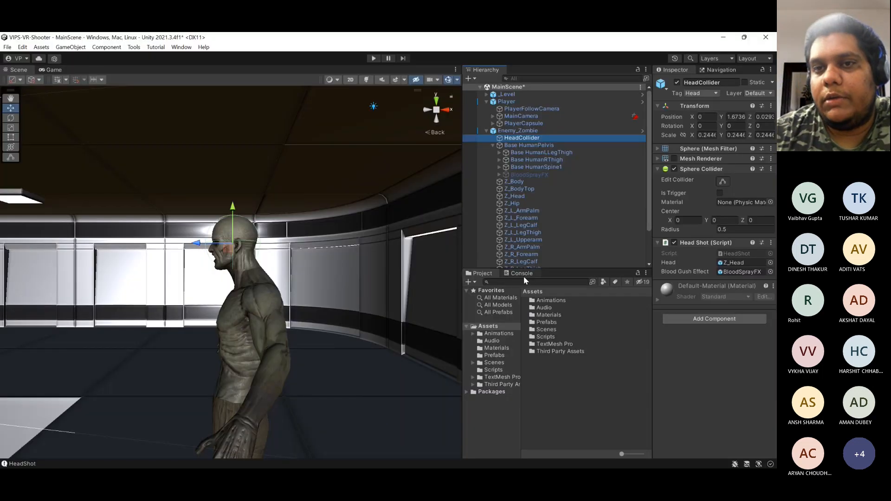
{"action": "left_click", "coordinate": [487, 131]}
{"action": "left_click", "coordinate": [578, 231]}
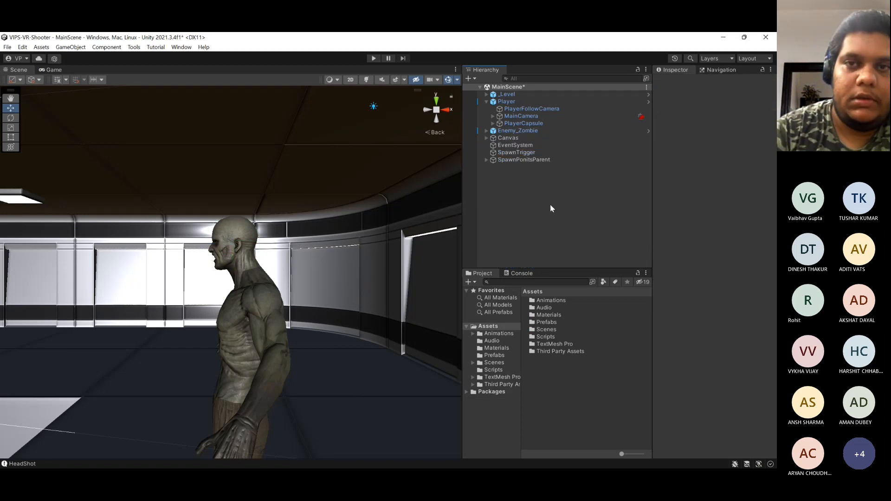
{"action": "key", "text": "ctrl+s"}
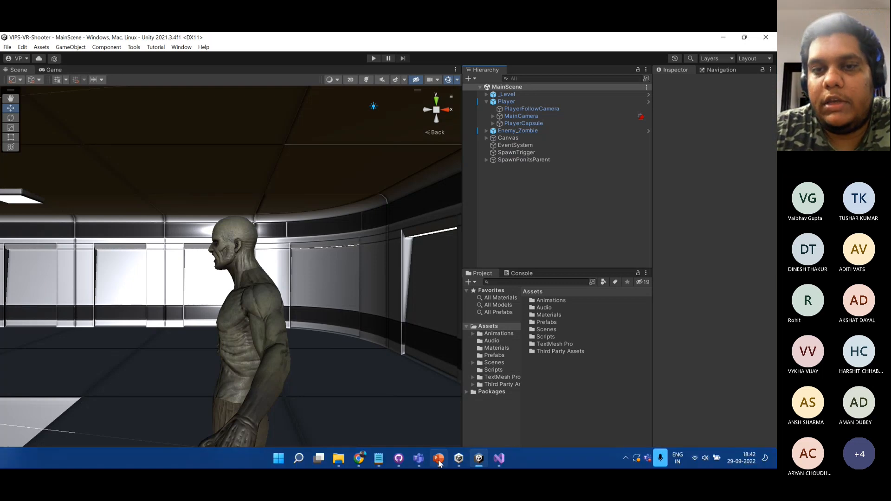
- Switch to PowerPoint and review the Concept of Headshot and Health Bar items on the Session Objectives slide
{"action": "left_click", "coordinate": [440, 459]}
{"action": "key", "text": "Page_Up"}
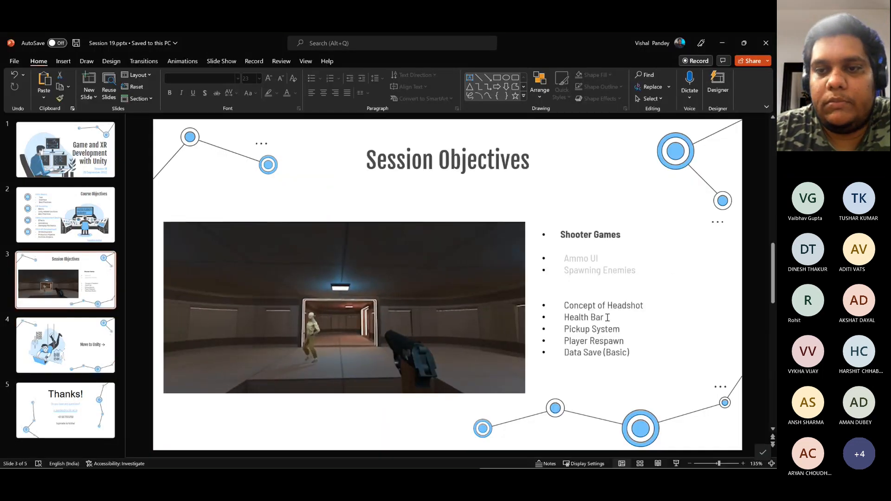
{"action": "left_click_drag", "start_coordinate": [564, 305], "coordinate": [632, 307]}
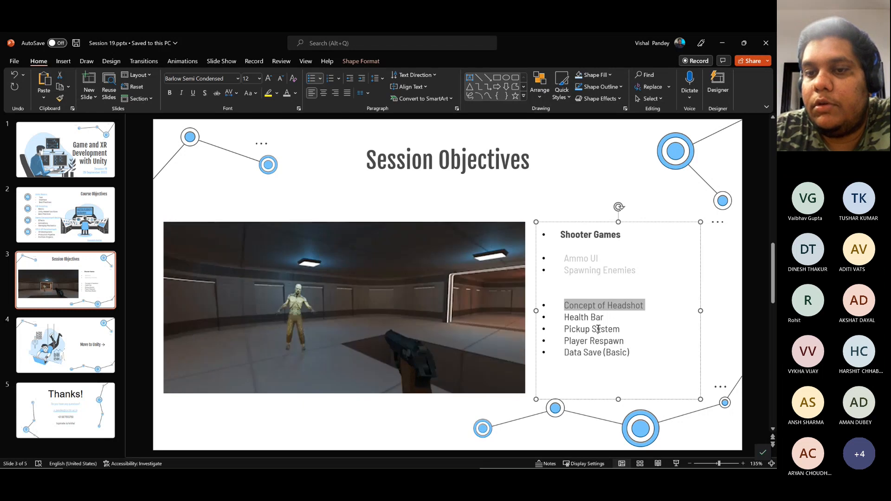
{"action": "left_click_drag", "start_coordinate": [564, 317], "coordinate": [604, 319]}
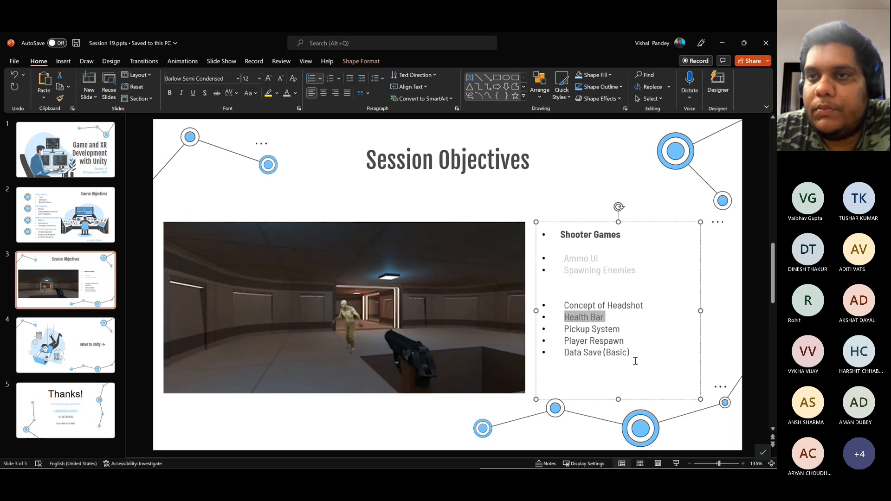
{"action": "left_click", "coordinate": [724, 43]}
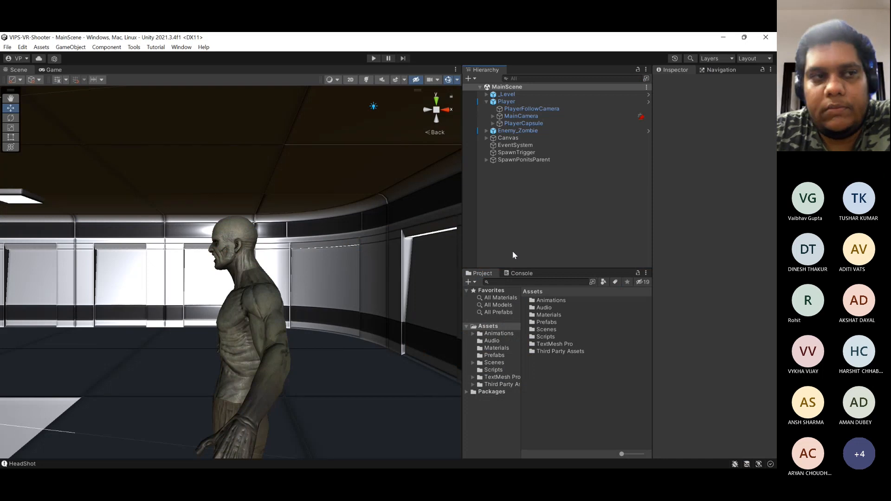
- Expand the Canvas in the hierarchy and frame it in the scene in 2D mode
{"action": "left_click", "coordinate": [486, 138]}
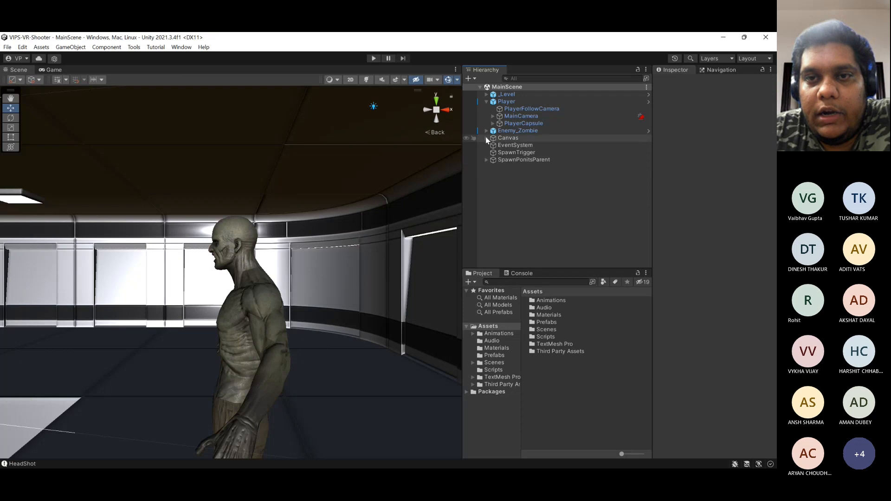
{"action": "double_click", "coordinate": [508, 138]}
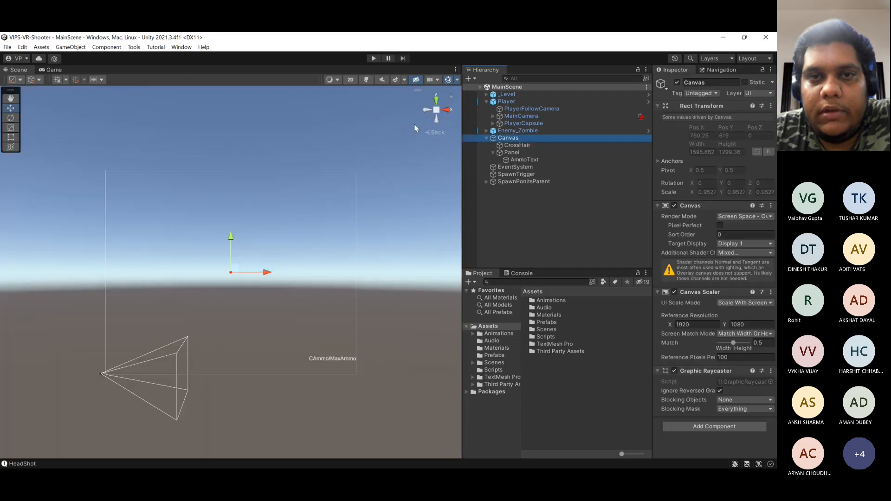
{"action": "left_click", "coordinate": [350, 79]}
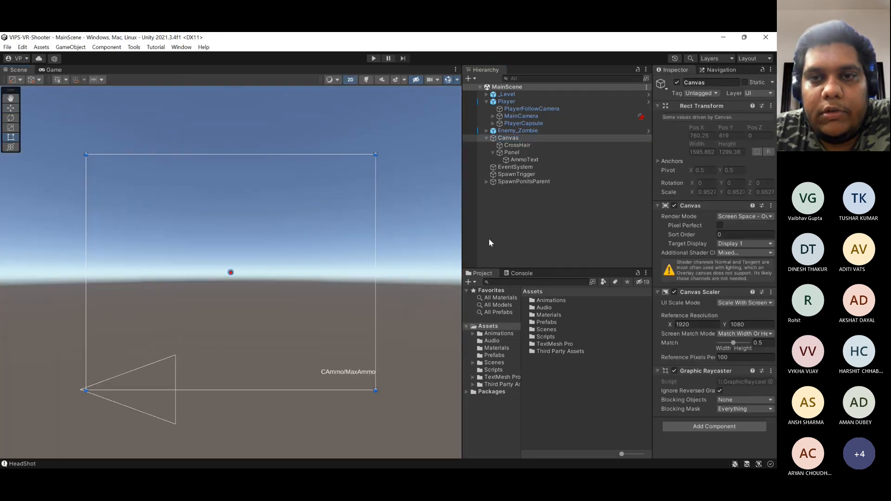
- Rename the Canvas's Panel object to AmmoInfoPannel
{"action": "left_click", "coordinate": [518, 151]}
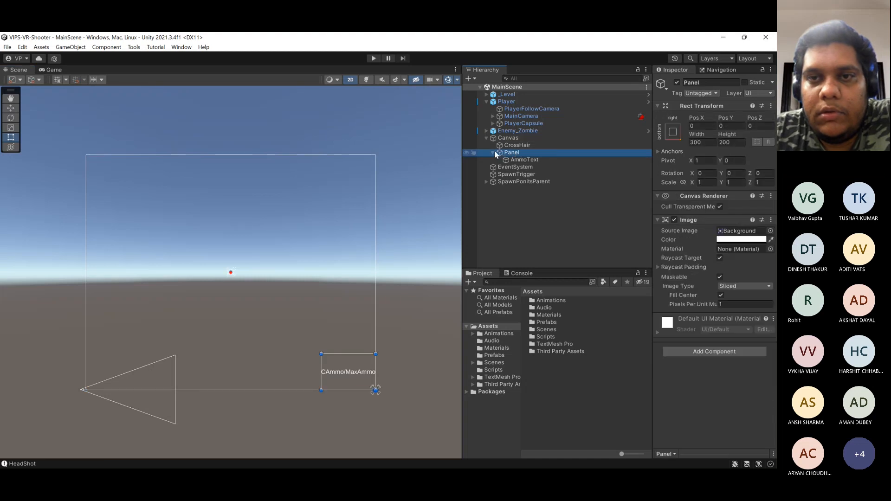
{"action": "key", "text": "F2"}
{"action": "left_click", "coordinate": [723, 83]}
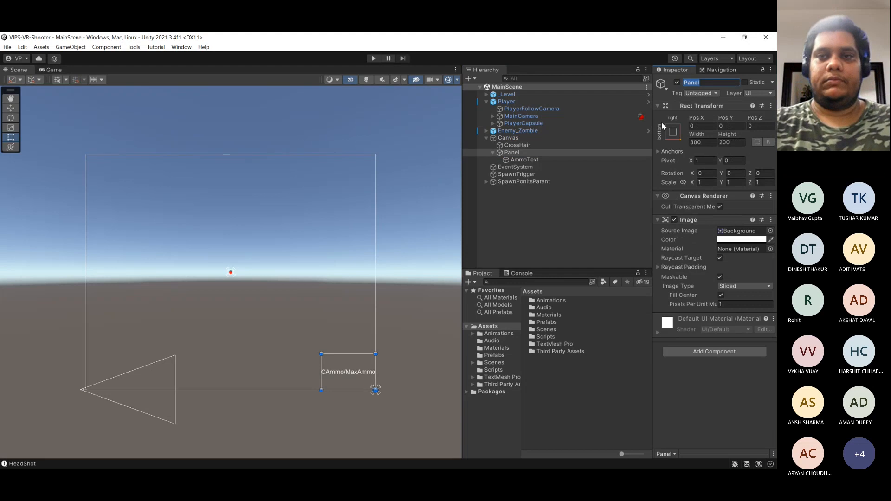
{"action": "type", "text": "AmmoInf"}
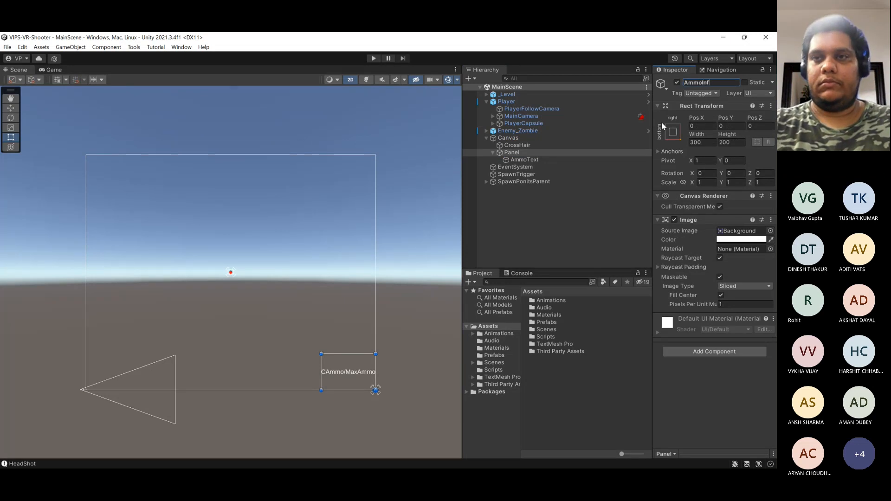
{"action": "type", "text": "oPannel"}
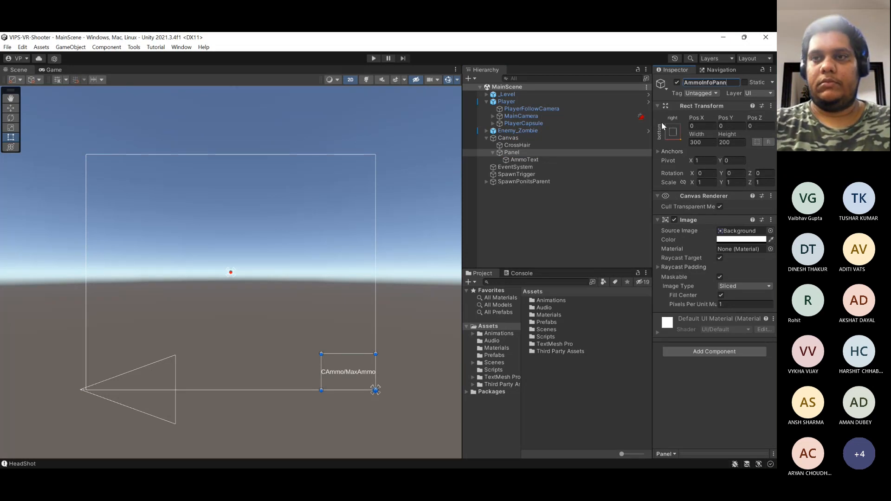
{"action": "key", "text": "Return"}
- Add a UI Panel as a child of the Canvas and name it HealthInfoPannel
{"action": "left_click", "coordinate": [509, 137]}
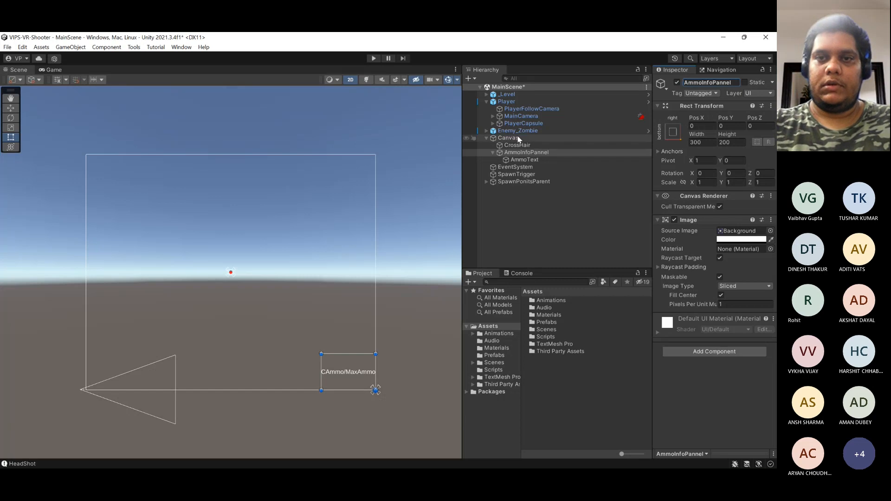
{"action": "right_click", "coordinate": [515, 139]}
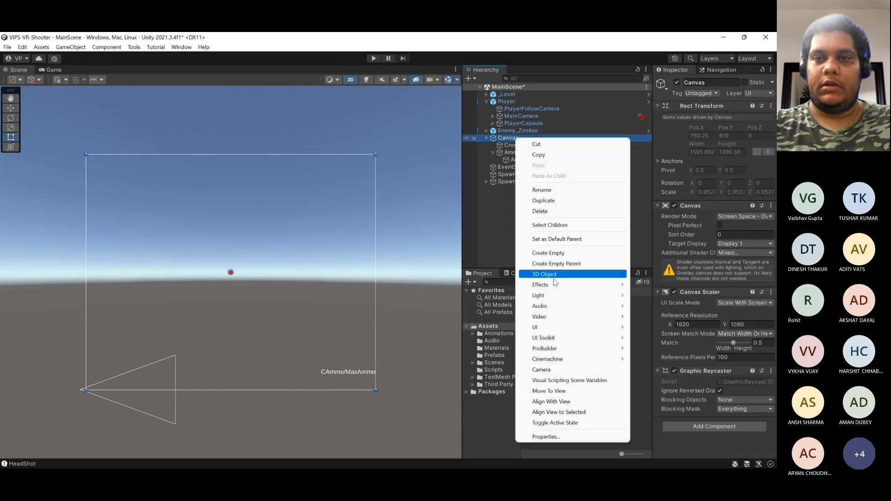
{"action": "mouse_move", "coordinate": [561, 329]}
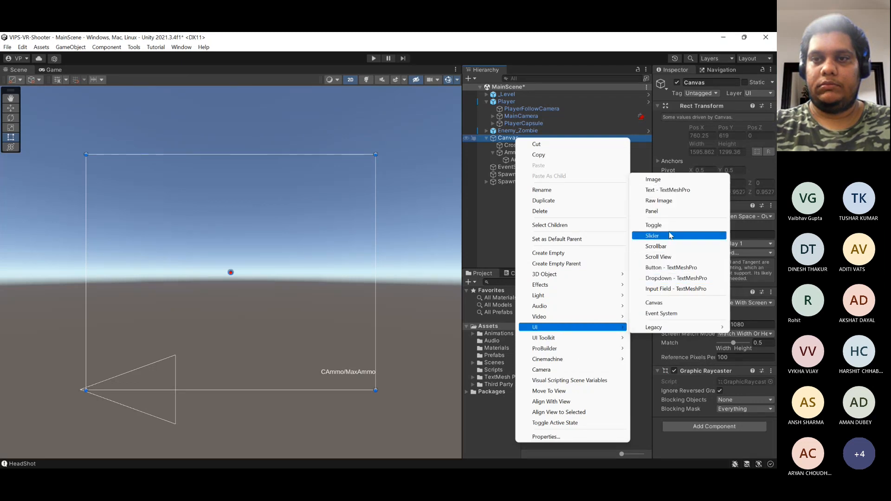
{"action": "left_click", "coordinate": [651, 211]}
{"action": "left_click", "coordinate": [705, 85]}
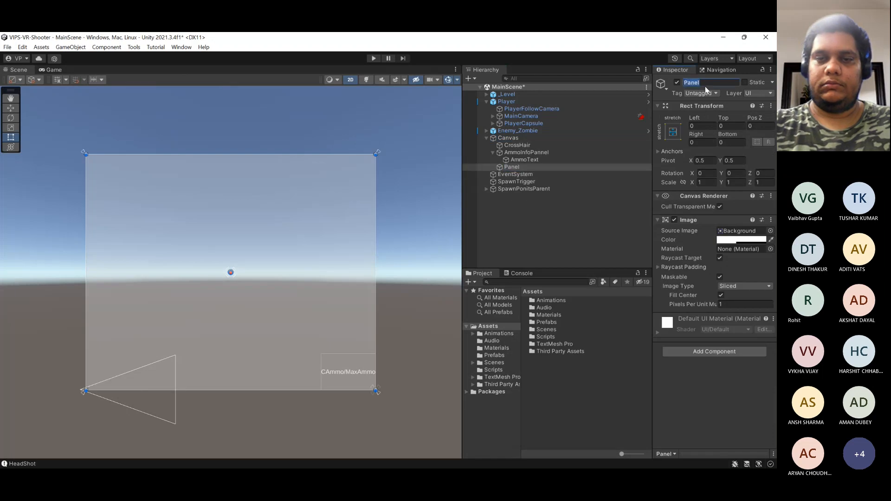
{"action": "type", "text": "Hea"}
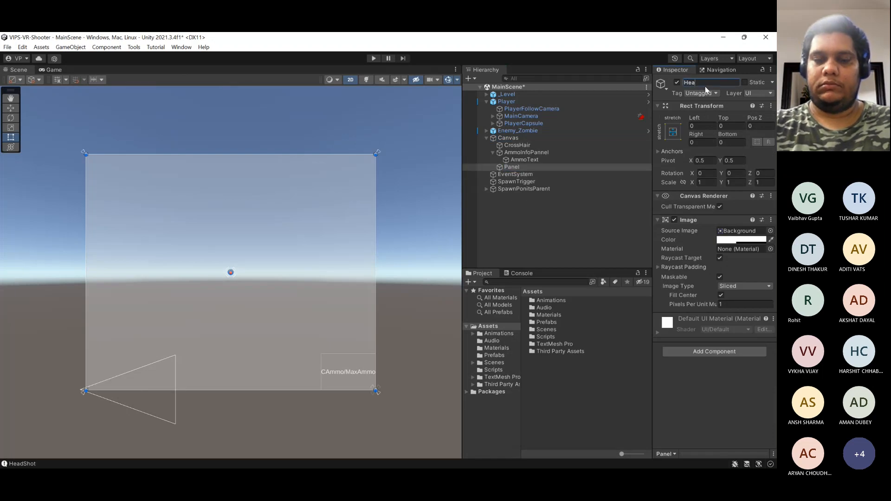
{"action": "type", "text": "lthI"}
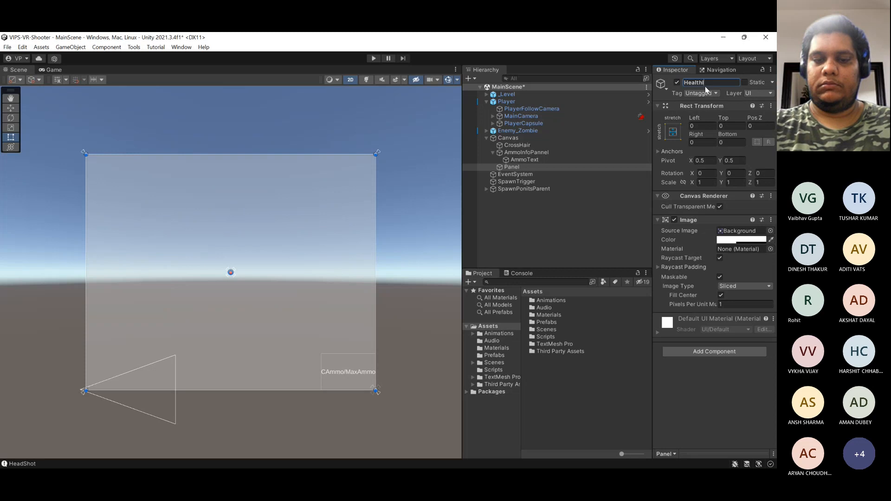
{"action": "type", "text": "nforPannel"}
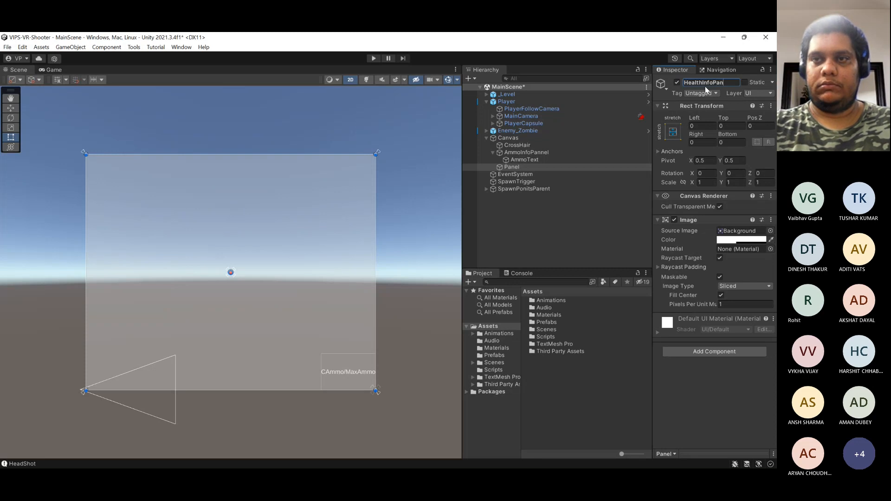
{"action": "key", "text": "Return"}
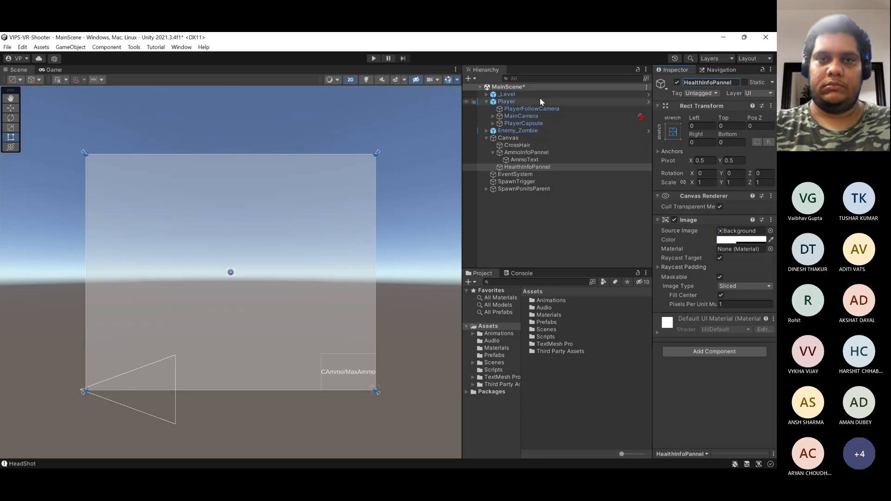
- Shrink HealthInfoPannel to about 813 wide and 200 high in the Canvas's bottom-left corner
{"action": "left_click_drag", "start_coordinate": [310, 155], "coordinate": [293, 353]}
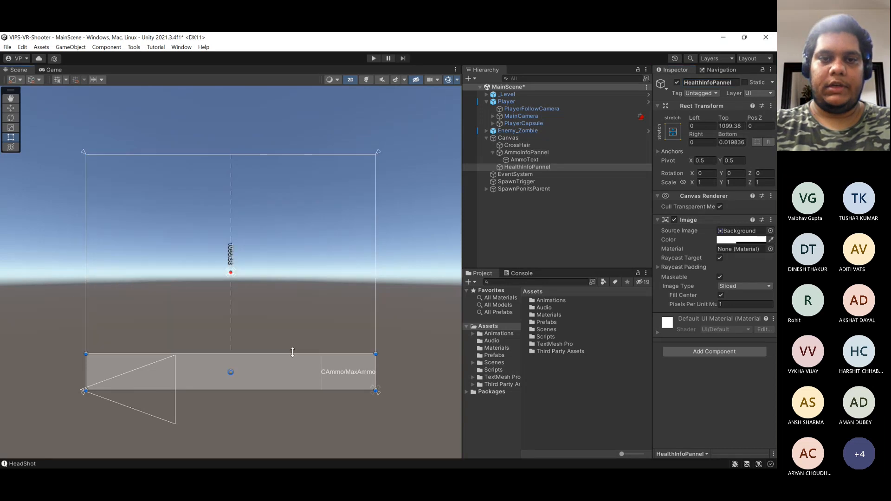
{"action": "left_click_drag", "start_coordinate": [376, 375], "coordinate": [229, 369]}
{"action": "key", "text": "ctrl+z"}
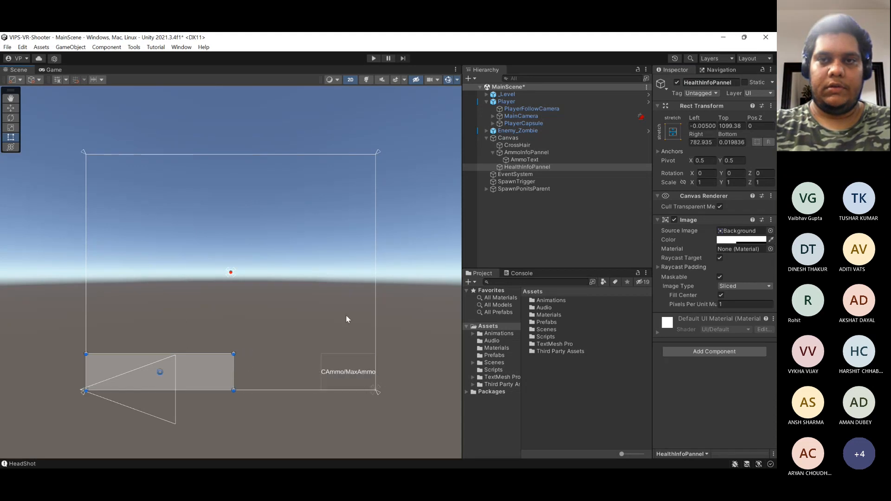
- Anchor HealthInfoPannel to the Canvas's bottom left, also setting its pivot and position
{"action": "left_click", "coordinate": [529, 167]}
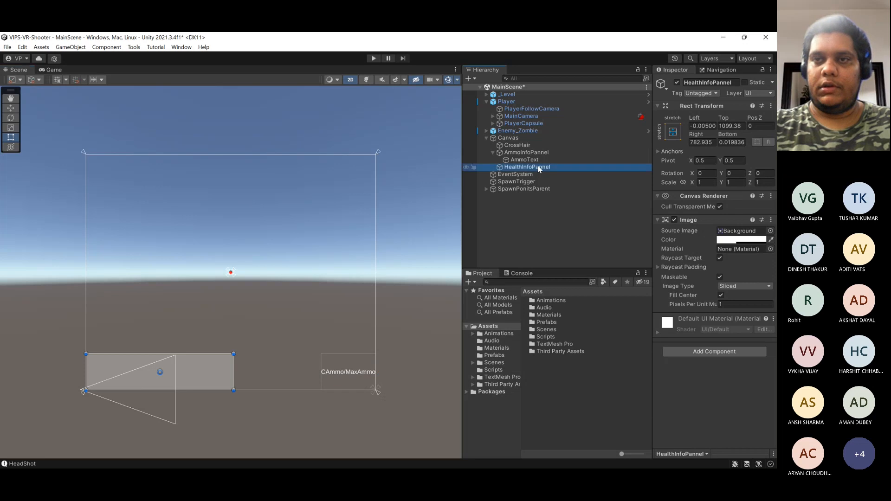
{"action": "left_click", "coordinate": [672, 134]}
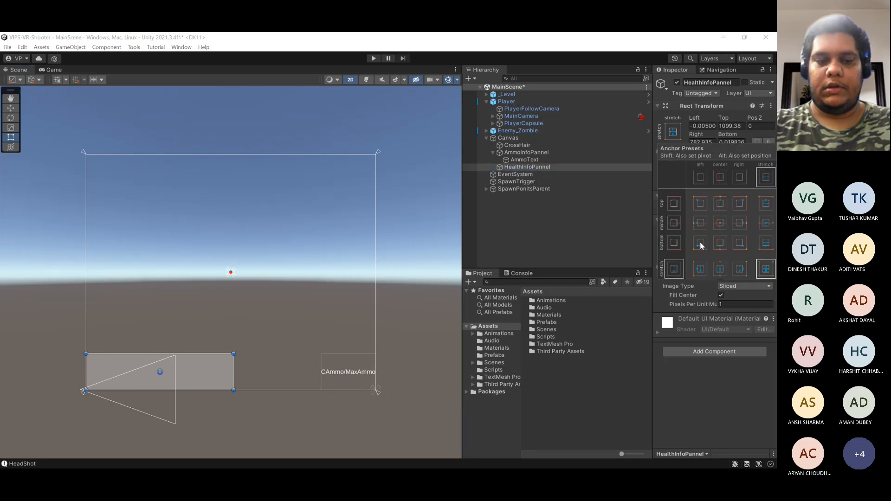
{"action": "key", "text": "alt"}
{"action": "left_click", "coordinate": [701, 245], "text": "alt+shift"}
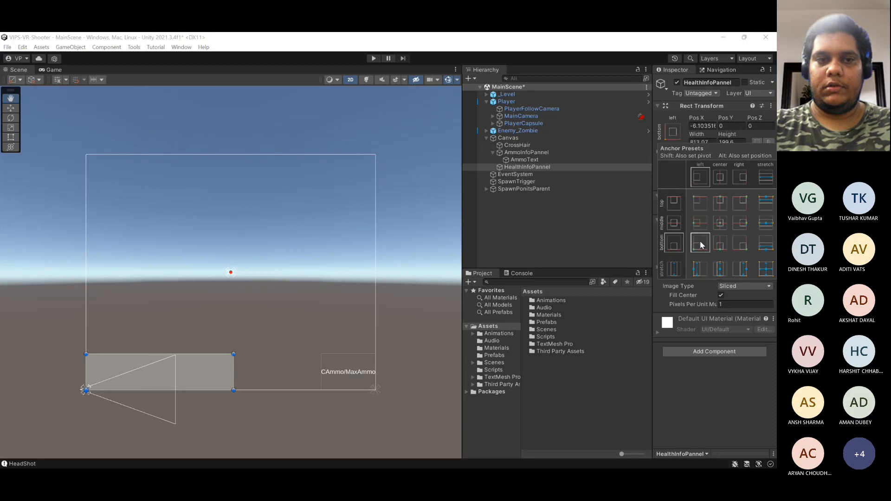
- Set HealthInfoPannel's Pos X to 0, width to 800 and height to 200, and save the scene
{"action": "left_click", "coordinate": [705, 126]}
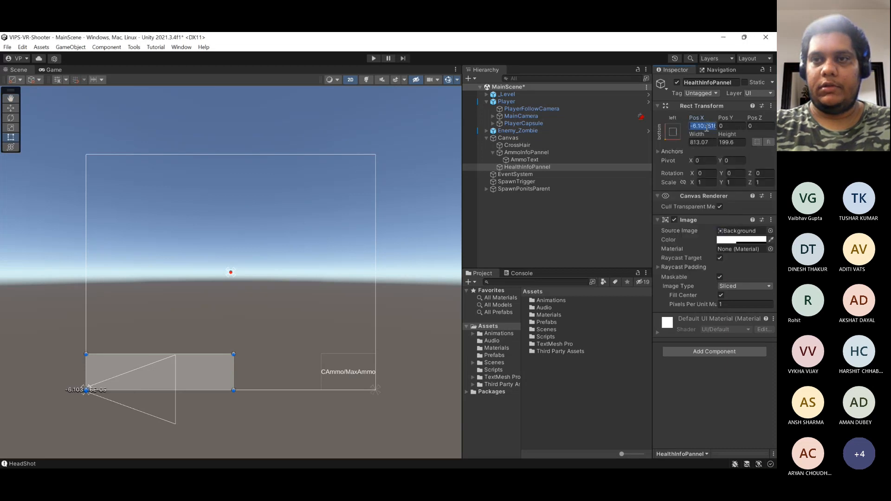
{"action": "type", "text": "0"}
{"action": "key", "text": "Tab"}
{"action": "key", "text": "Tab"}
{"action": "key", "text": "Tab"}
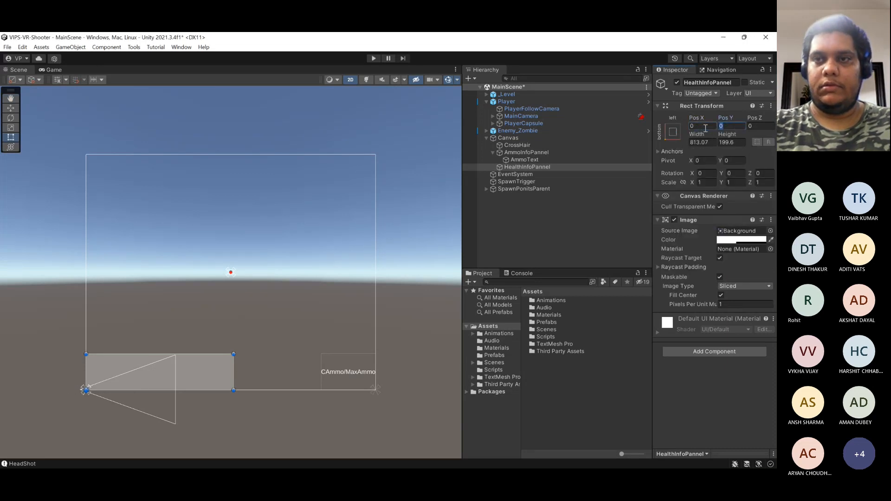
{"action": "type", "text": "800"}
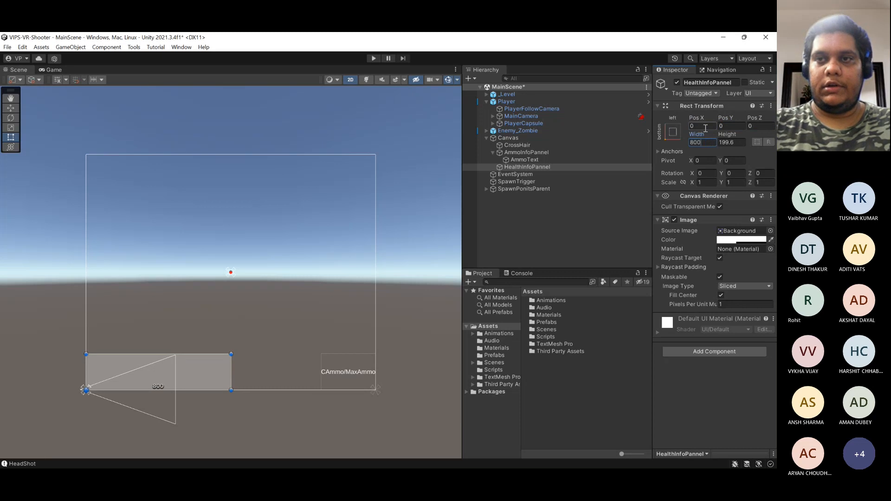
{"action": "key", "text": "Tab"}
{"action": "type", "text": "200"}
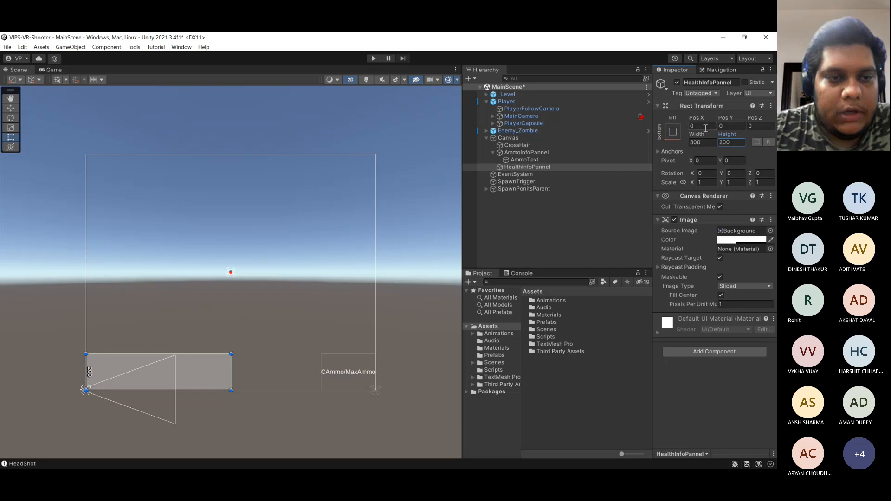
{"action": "key", "text": "ctrl+s"}
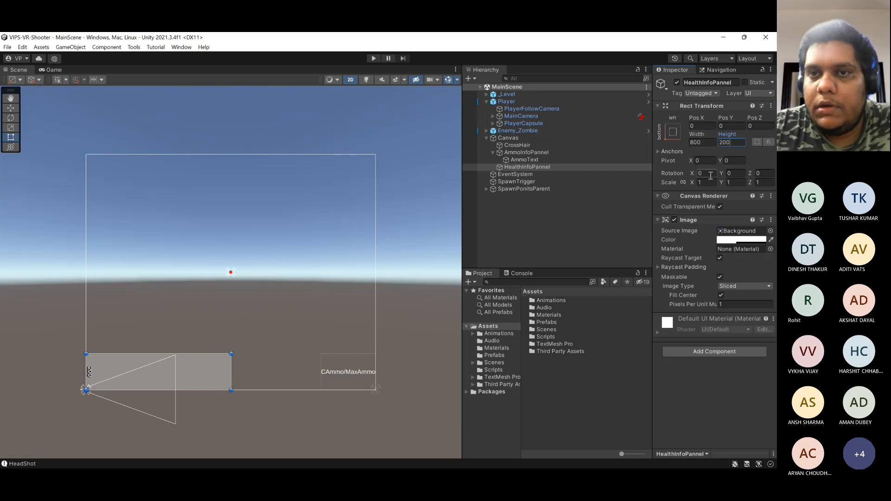
- Add a UI Slider as a child of HealthInfoPannel
{"action": "left_click", "coordinate": [546, 168]}
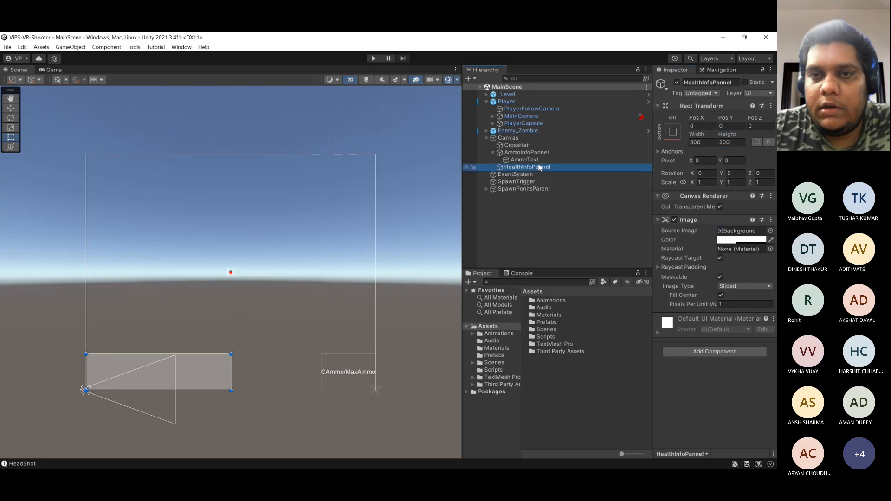
{"action": "right_click", "coordinate": [538, 168]}
{"action": "mouse_move", "coordinate": [596, 278]}
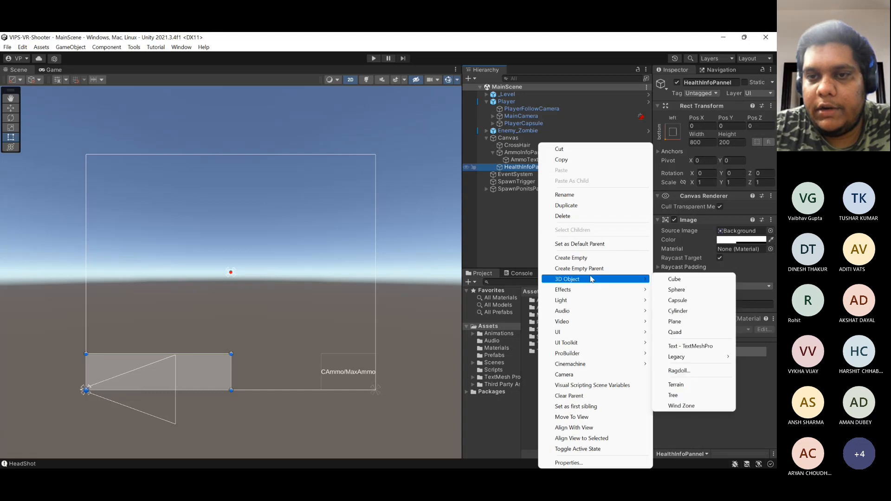
{"action": "mouse_move", "coordinate": [593, 331]}
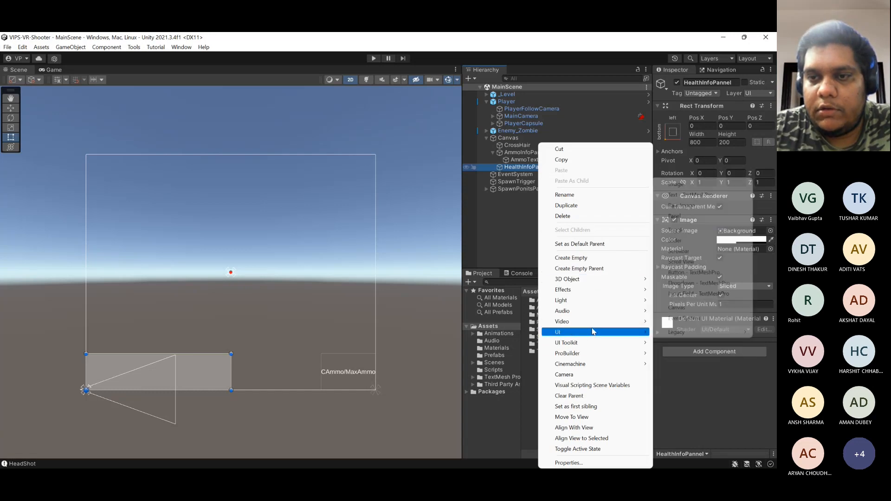
{"action": "left_click", "coordinate": [674, 240]}
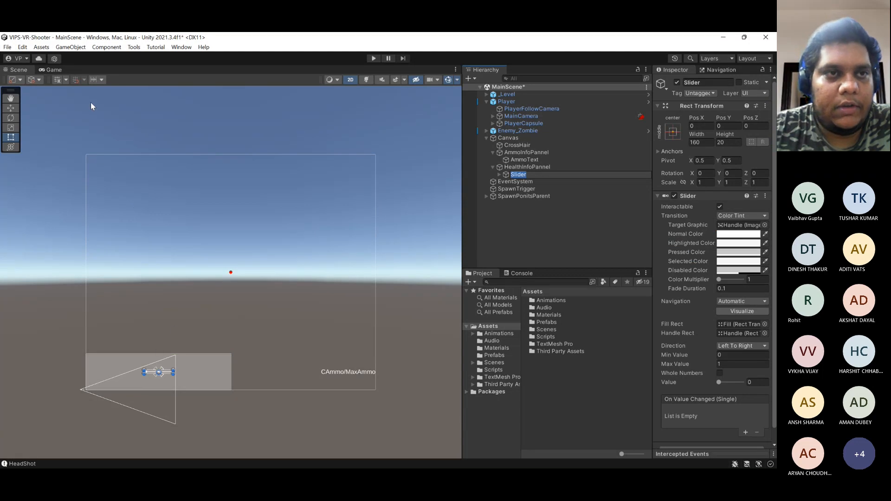
- Set HealthInfoPannel's width to 400, checking the layout in the Game view before and after the change
{"action": "left_click", "coordinate": [64, 70]}
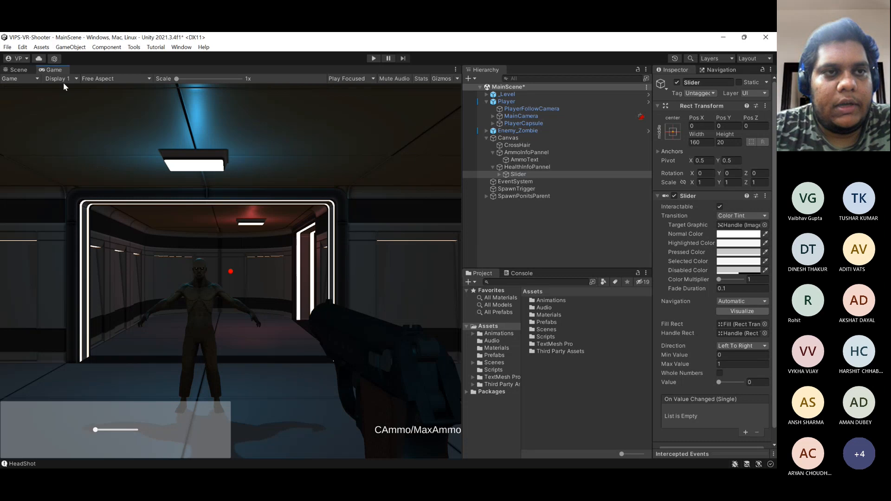
{"action": "left_click", "coordinate": [27, 70]}
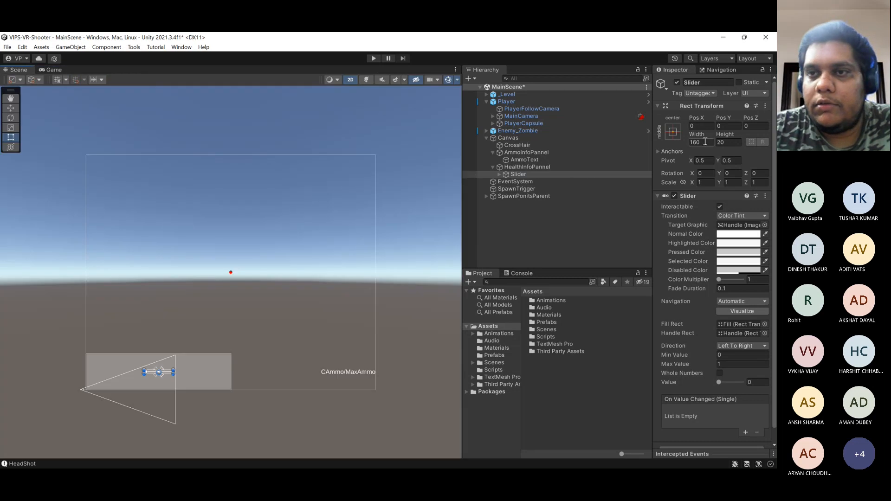
{"action": "left_click", "coordinate": [526, 167]}
{"action": "left_click", "coordinate": [698, 142]}
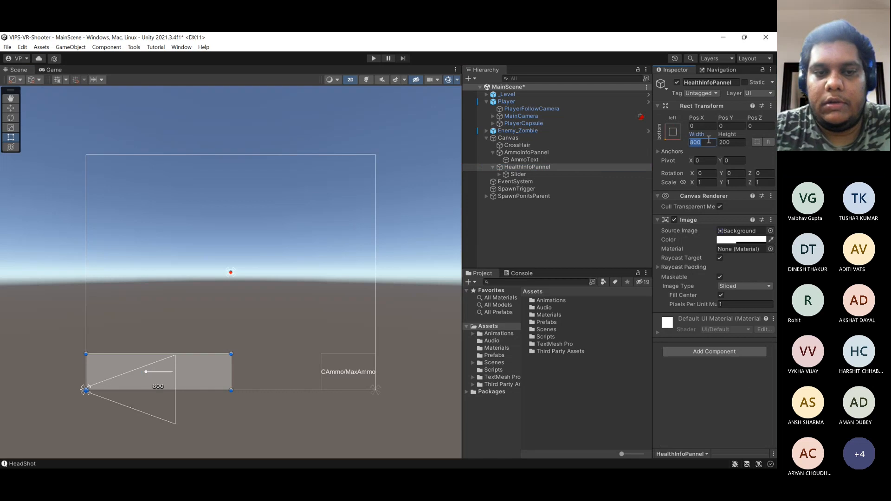
{"action": "type", "text": "400"}
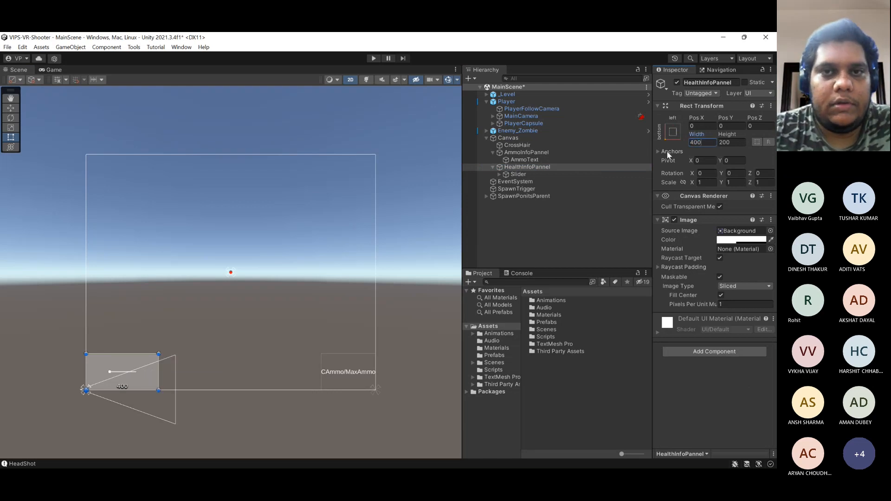
{"action": "key", "text": "ctrl+2"}
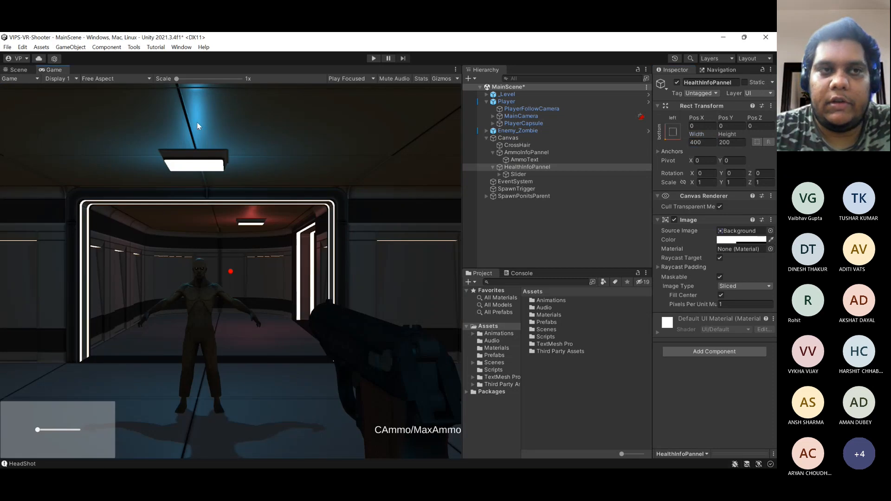
{"action": "left_click", "coordinate": [18, 70]}
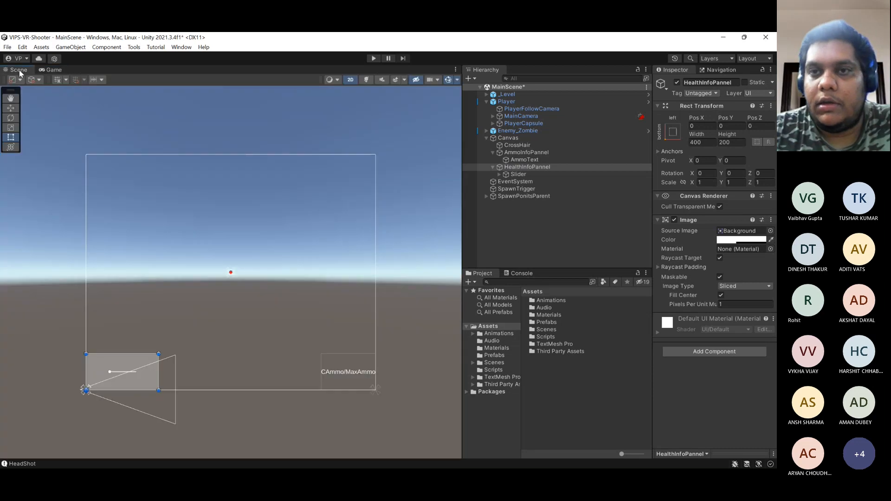
- Make HealthInfoPannel's image fully transparent with alpha 0, disable its Image component and save the scene
{"action": "left_click", "coordinate": [533, 167]}
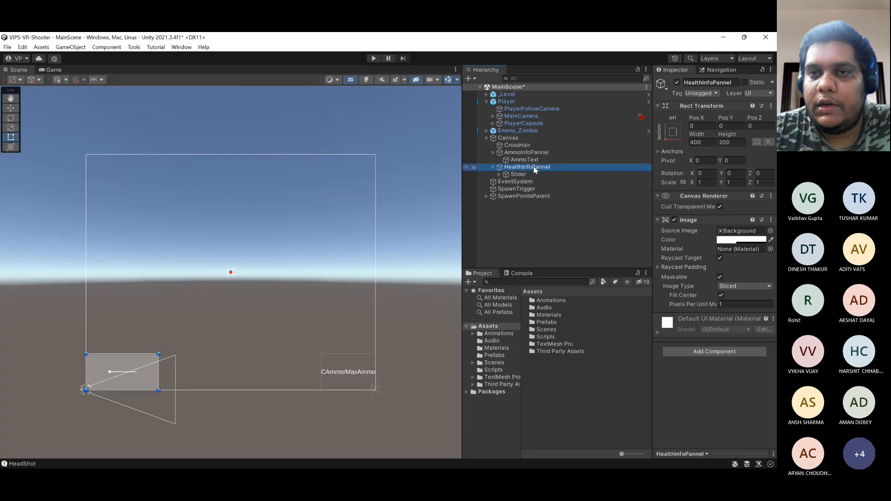
{"action": "left_click", "coordinate": [742, 239]}
{"action": "left_click_drag", "start_coordinate": [719, 434], "coordinate": [682, 436]}
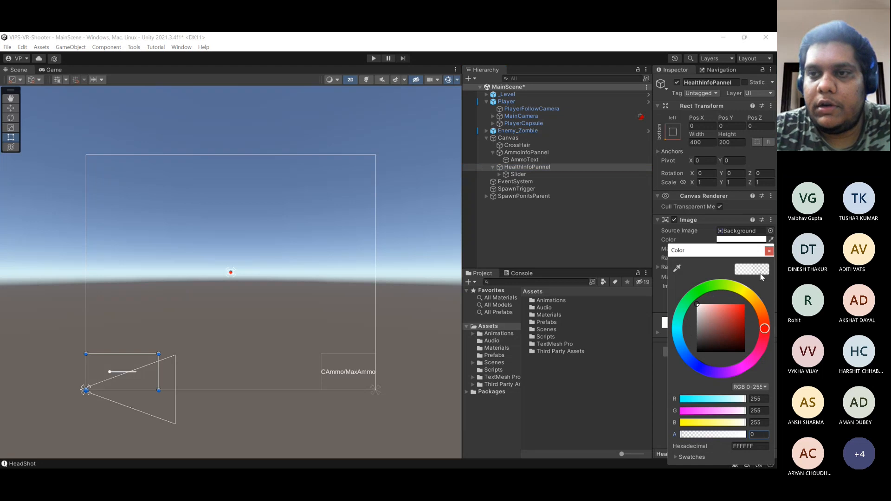
{"action": "left_click", "coordinate": [768, 251]}
{"action": "left_click", "coordinate": [674, 220]}
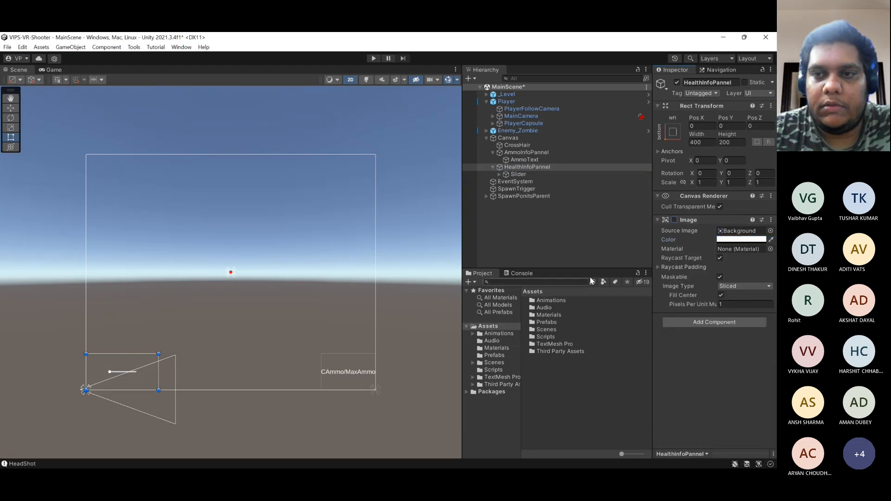
{"action": "key", "text": "ctrl+s"}
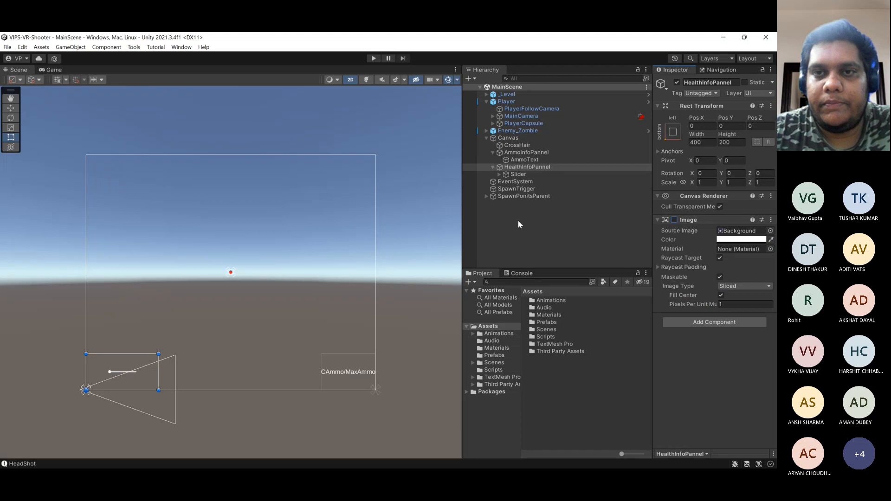
- Play-test the scene in the Game view, trying to operate the slider's handle, and stop play mode
{"action": "left_click", "coordinate": [529, 175]}
{"action": "double_click", "coordinate": [528, 174]}
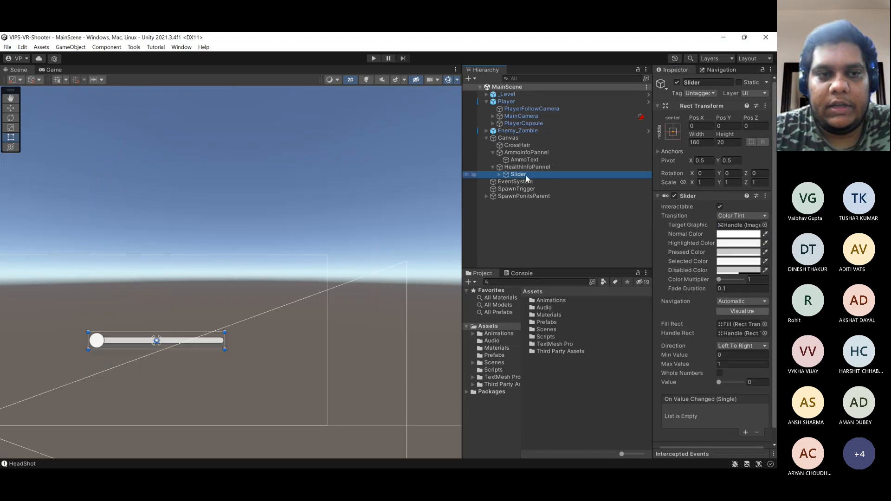
{"action": "left_click", "coordinate": [65, 70]}
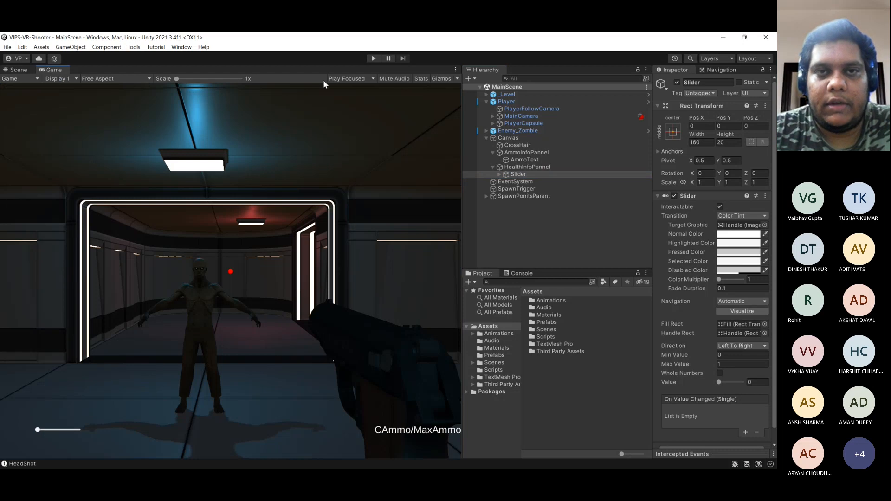
{"action": "left_click", "coordinate": [373, 58]}
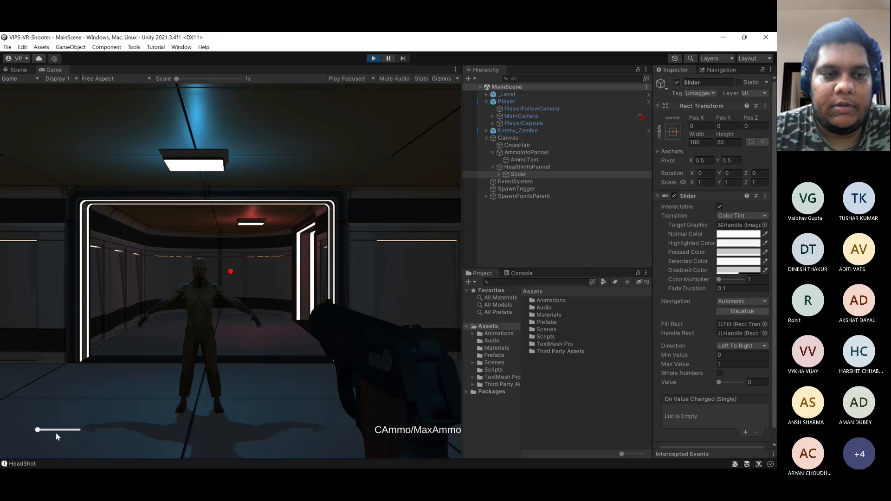
{"action": "left_click", "coordinate": [55, 432]}
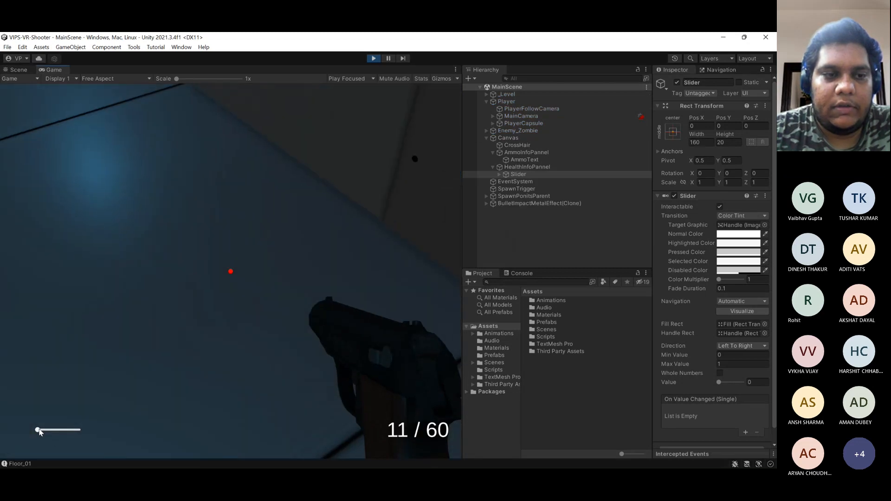
{"action": "left_click", "coordinate": [40, 432]}
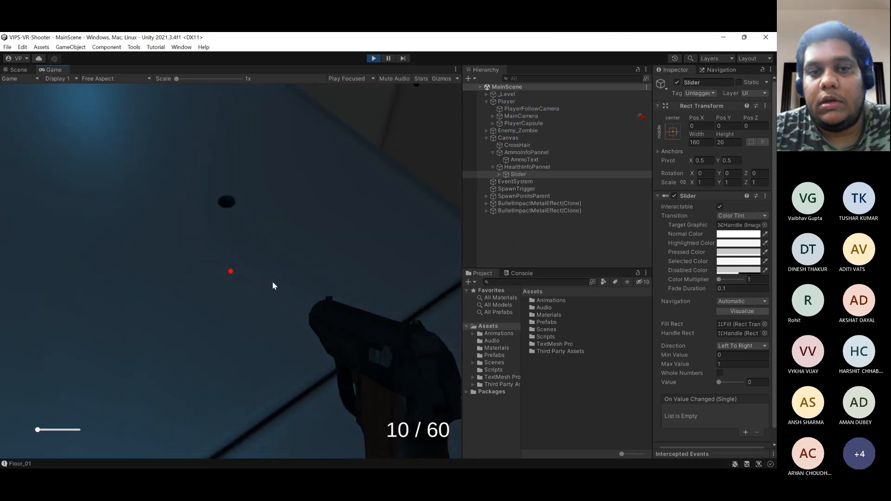
{"action": "left_click", "coordinate": [373, 58]}
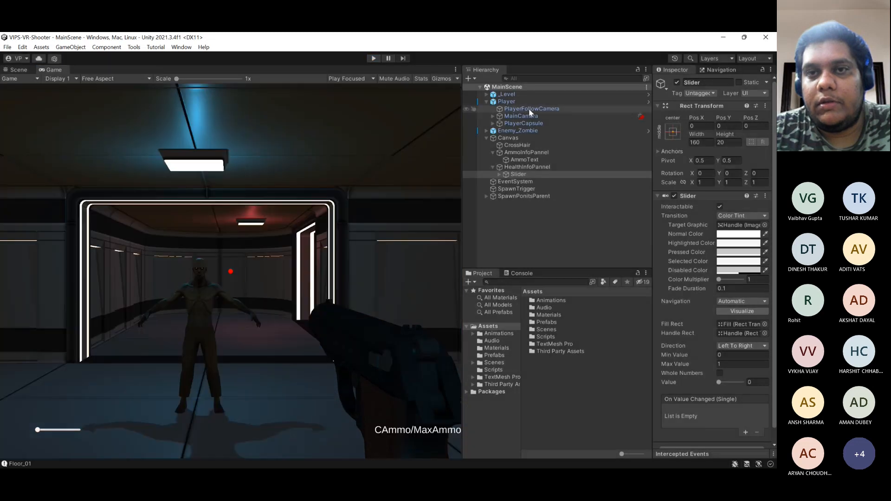
- Temporarily disable the Player object to try moving the slider's handle in play mode, restoring the Player once play stops
{"action": "left_click", "coordinate": [531, 101]}
{"action": "left_click", "coordinate": [676, 82]}
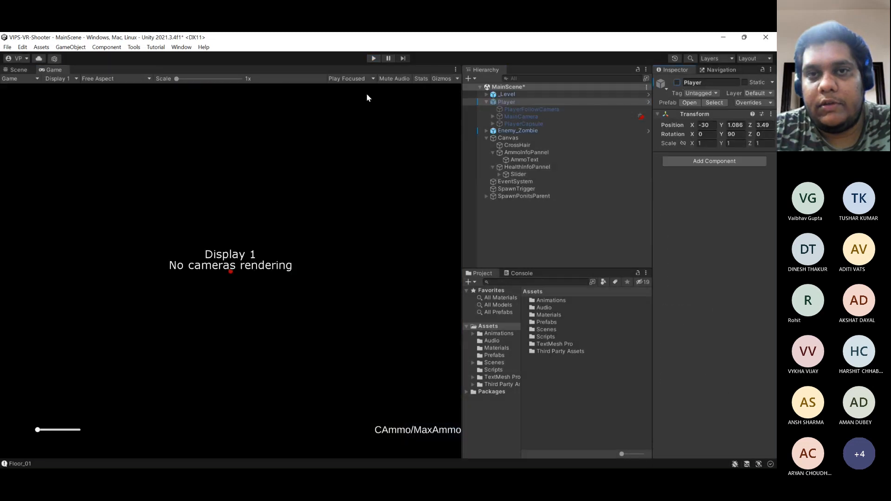
{"action": "left_click", "coordinate": [373, 58]}
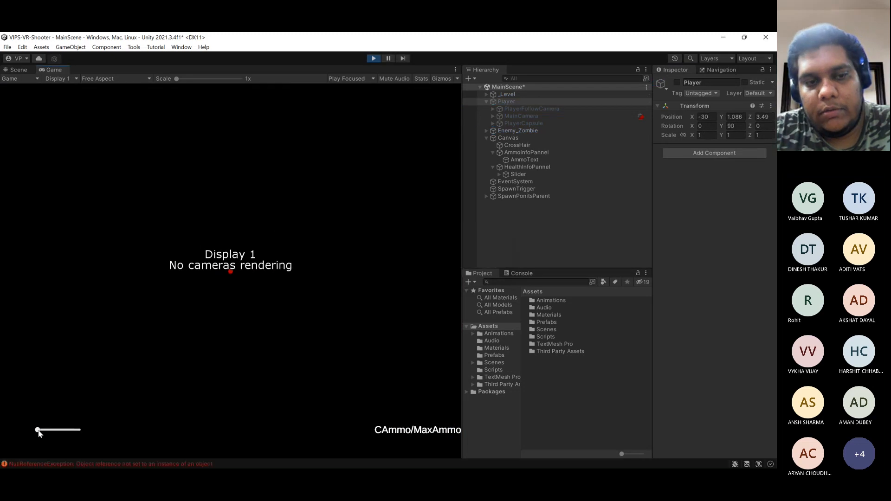
{"action": "mouse_move", "coordinate": [70, 428]}
{"action": "left_mouse_down"}
{"action": "mouse_move", "coordinate": [58, 435]}
{"action": "mouse_move", "coordinate": [78, 436]}
{"action": "mouse_move", "coordinate": [39, 441]}
{"action": "mouse_move", "coordinate": [62, 437]}
{"action": "left_mouse_up"}
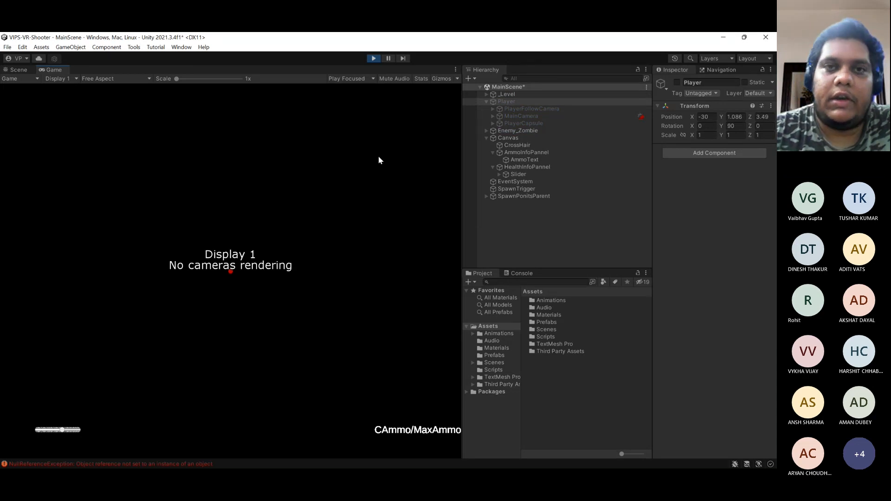
{"action": "left_click", "coordinate": [373, 59]}
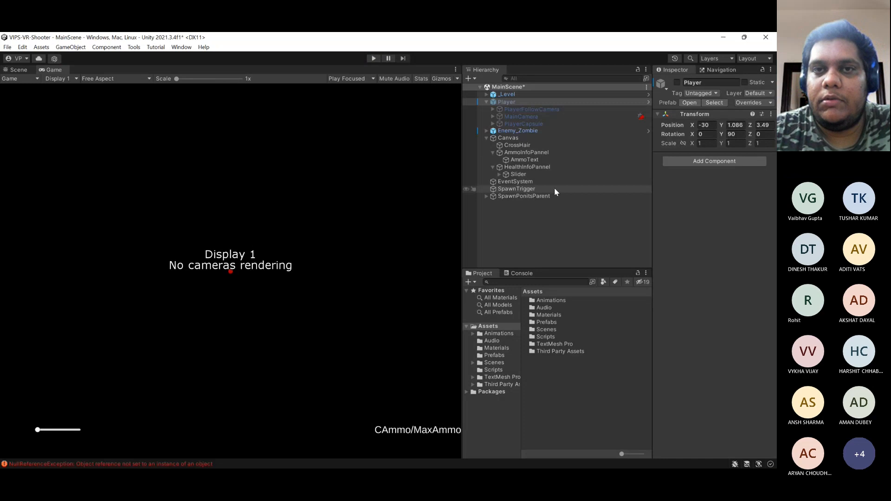
{"action": "left_click", "coordinate": [677, 83]}
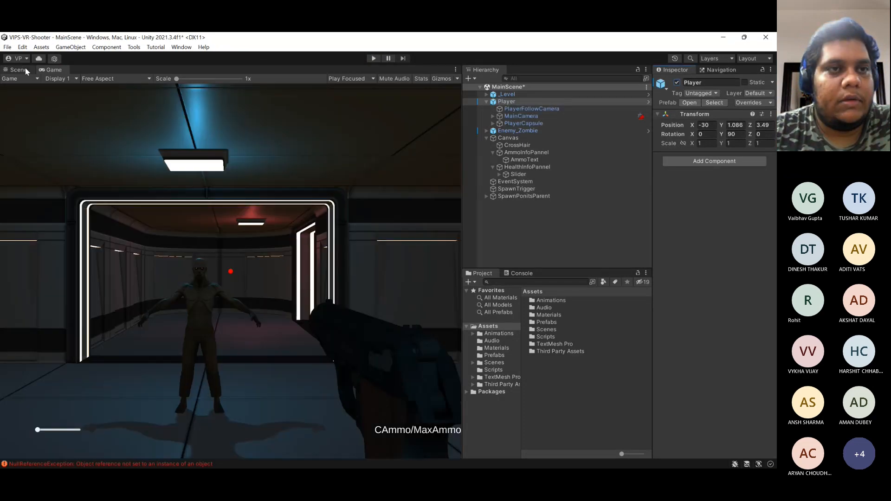
- Delete the Handle Slide Area child from the Slider
{"action": "left_click", "coordinate": [24, 69]}
{"action": "left_click", "coordinate": [499, 174]}
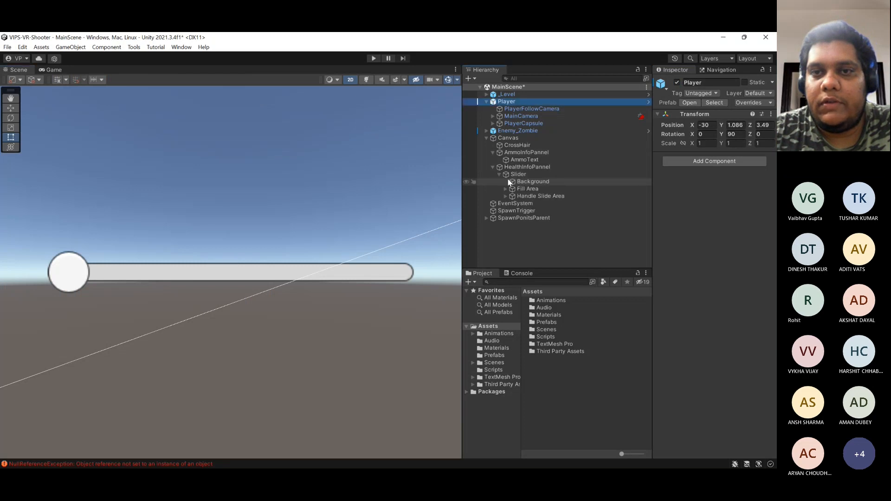
{"action": "left_click", "coordinate": [544, 197]}
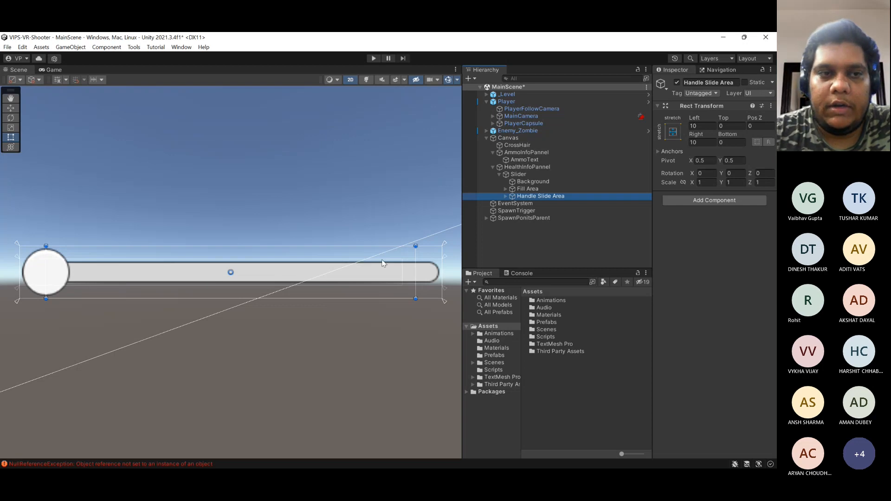
{"action": "key", "text": "Delete"}
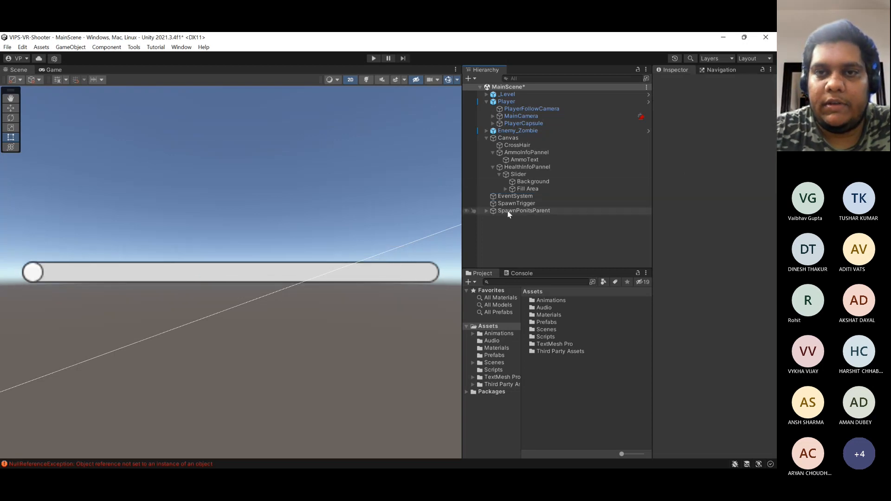
- Inspect the Slider's Background and Fill Area children, and set the Slider component's value to 1
{"action": "left_click", "coordinate": [542, 183]}
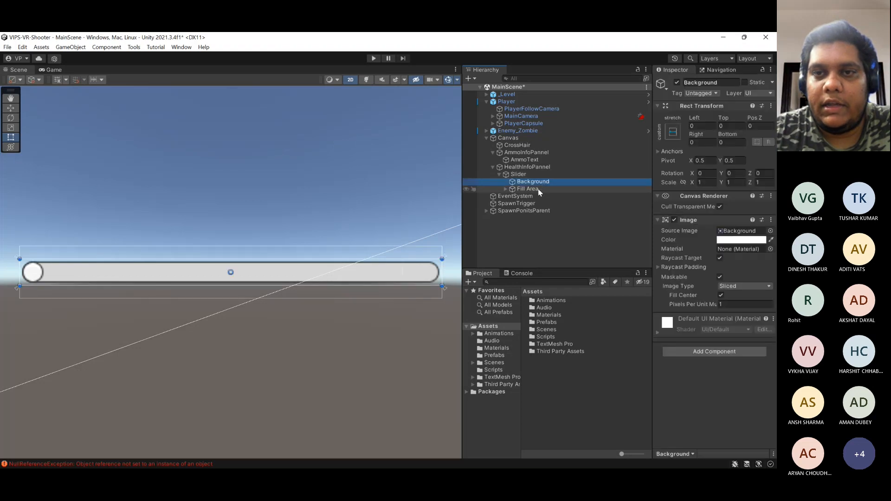
{"action": "left_click", "coordinate": [538, 190]}
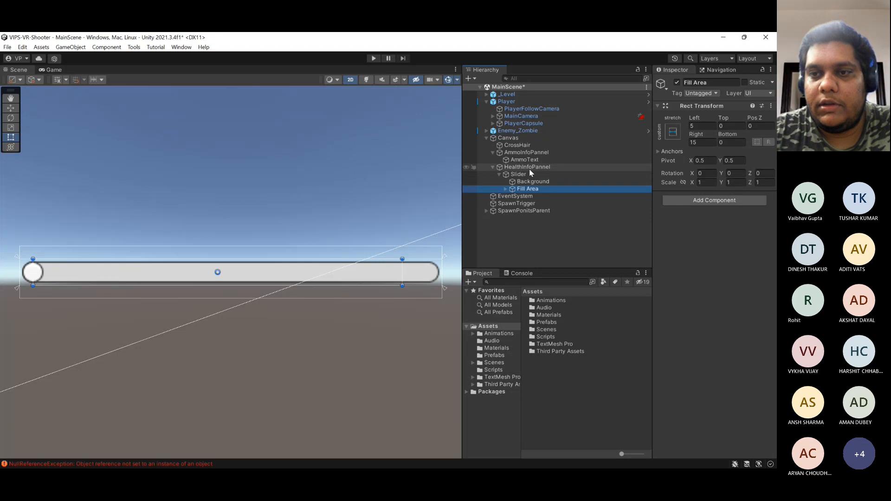
{"action": "left_click", "coordinate": [530, 171]}
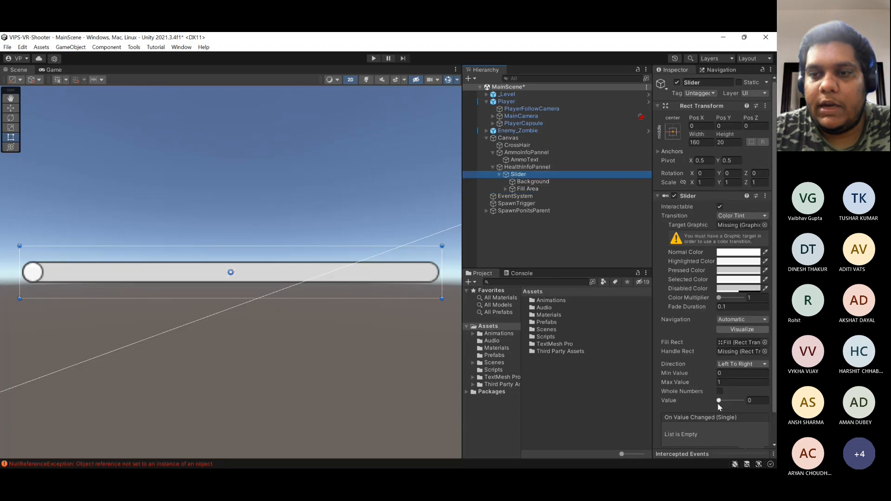
{"action": "left_click_drag", "start_coordinate": [718, 404], "coordinate": [770, 389]}
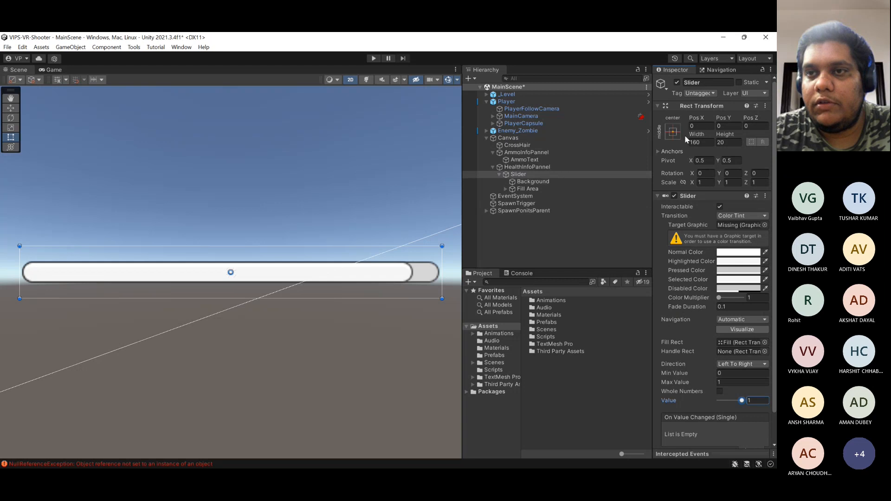
- Set the Slider's width to 200 and height to 80, and check the bar in the Game view
{"action": "left_click", "coordinate": [708, 143]}
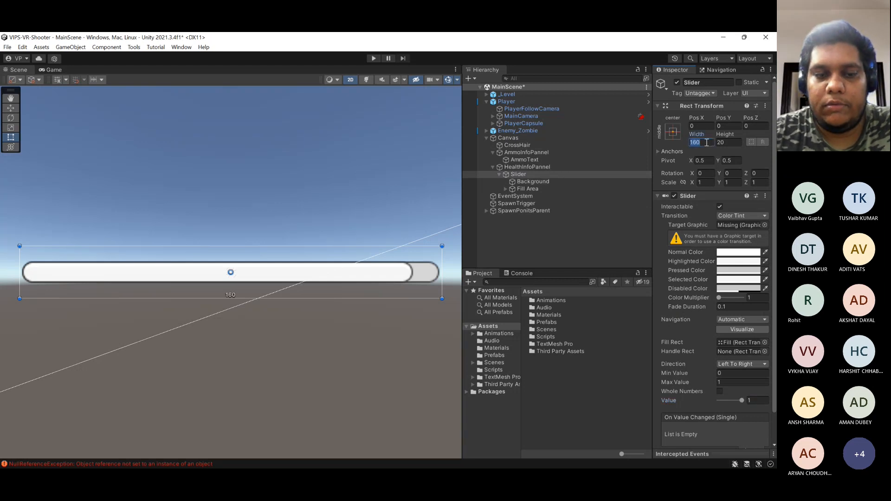
{"action": "type", "text": "200"}
{"action": "key", "text": "Tab"}
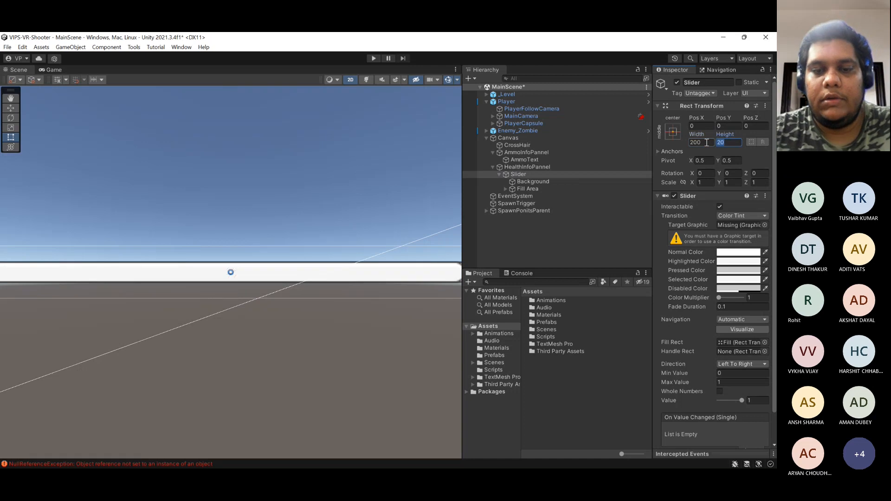
{"action": "type", "text": "80"}
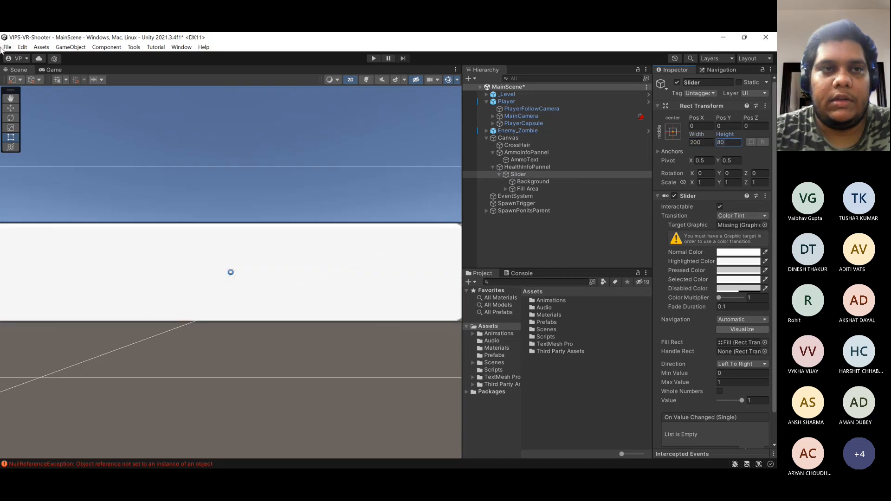
{"action": "left_click", "coordinate": [51, 70]}
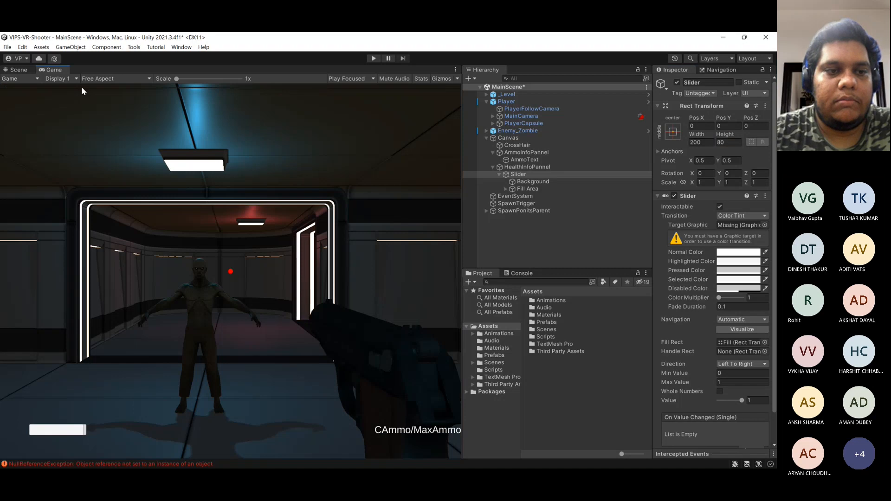
- Try a different Slider width, return it to 200, and set the height to 100
{"action": "left_click", "coordinate": [698, 142]}
{"action": "type", "text": "400"}
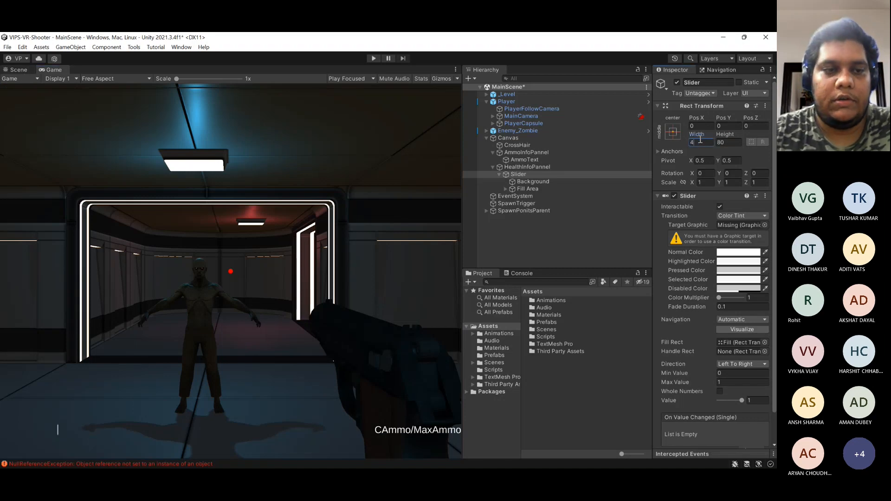
{"action": "key", "text": "BackSpace"}
{"action": "key", "text": "BackSpace"}
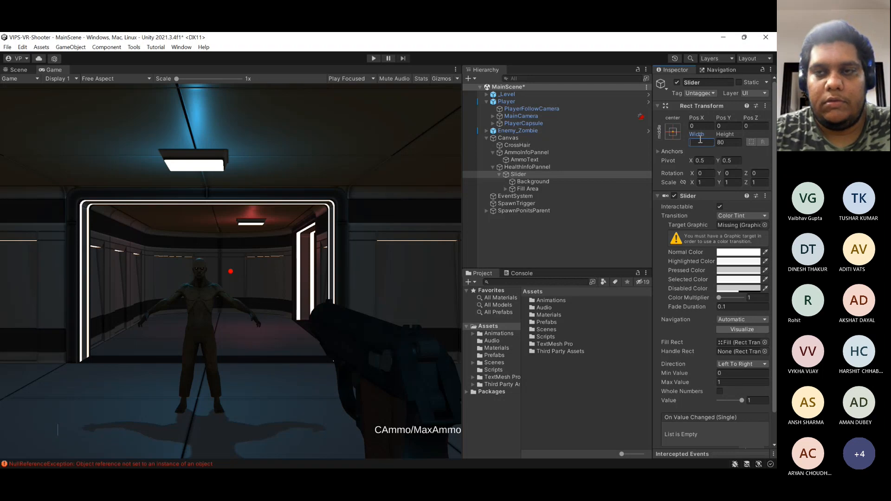
{"action": "type", "text": "200"}
{"action": "key", "text": "Tab"}
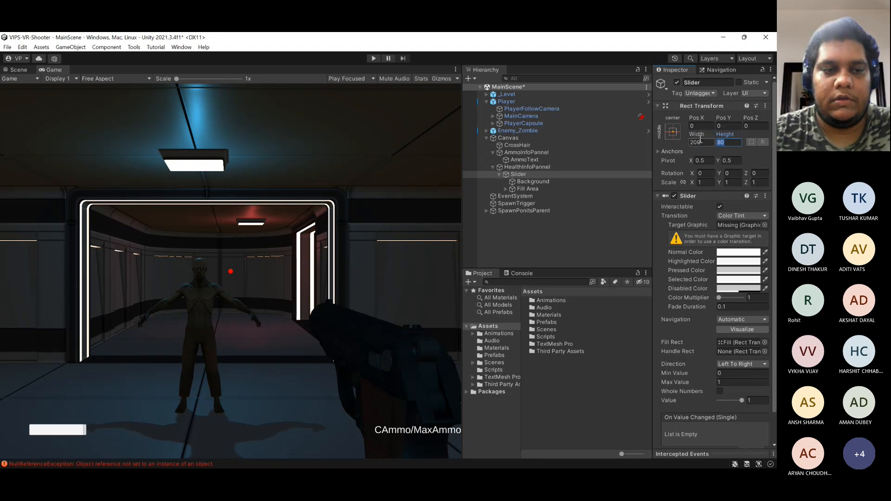
{"action": "type", "text": "100"}
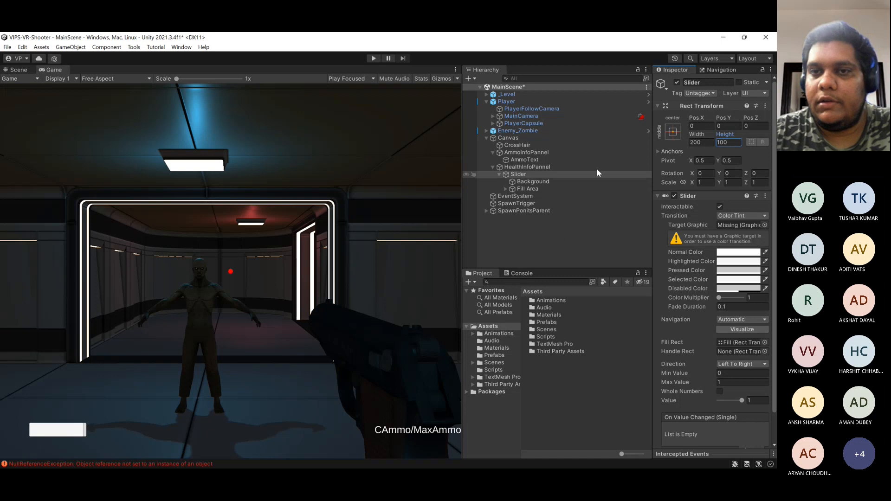
- Set the image color of the Slider's Background to bright red
{"action": "left_click", "coordinate": [573, 184]}
{"action": "left_click", "coordinate": [739, 239]}
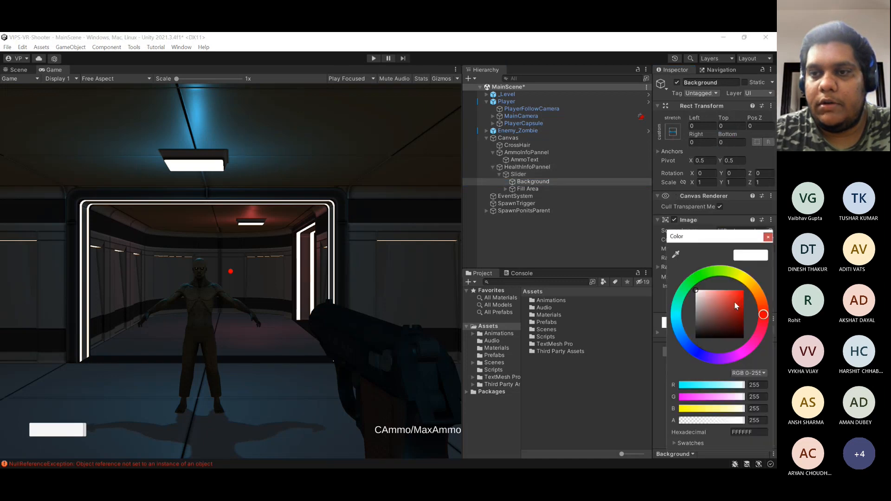
{"action": "left_click_drag", "start_coordinate": [734, 303], "coordinate": [765, 265]}
{"action": "left_click", "coordinate": [768, 238]}
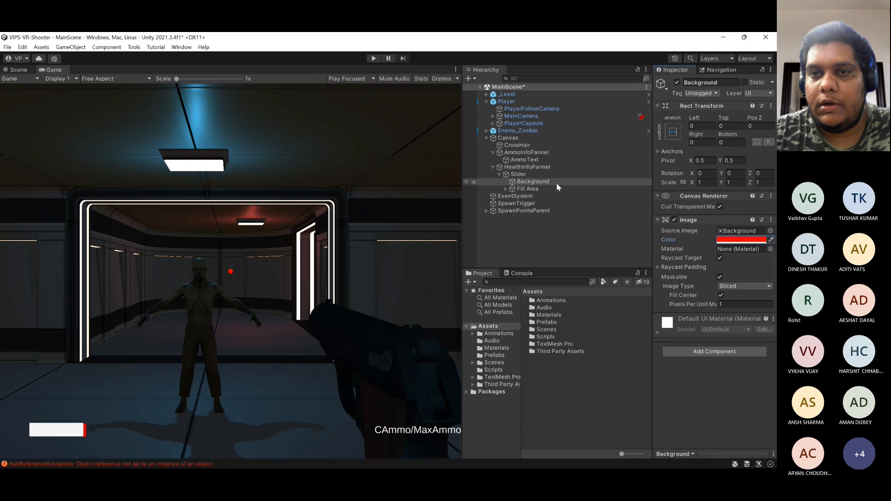
- Set the image color of the Fill object inside the Slider's Fill Area to bright green
{"action": "left_click", "coordinate": [529, 190]}
{"action": "left_click", "coordinate": [505, 188]}
{"action": "left_click", "coordinate": [558, 196]}
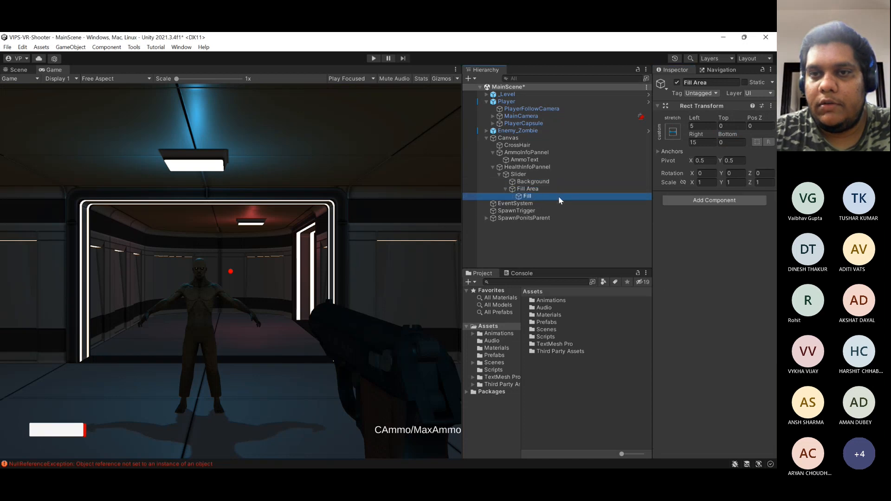
{"action": "left_click", "coordinate": [739, 250]}
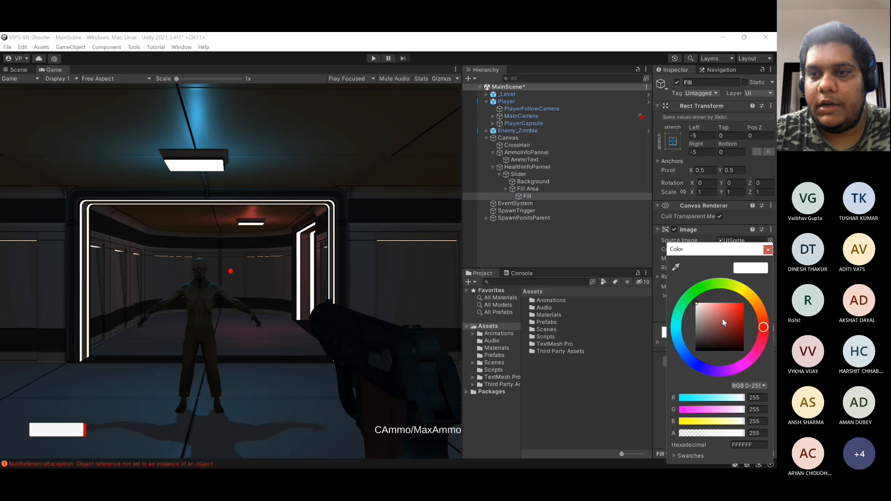
{"action": "left_click_drag", "start_coordinate": [703, 291], "coordinate": [709, 284]}
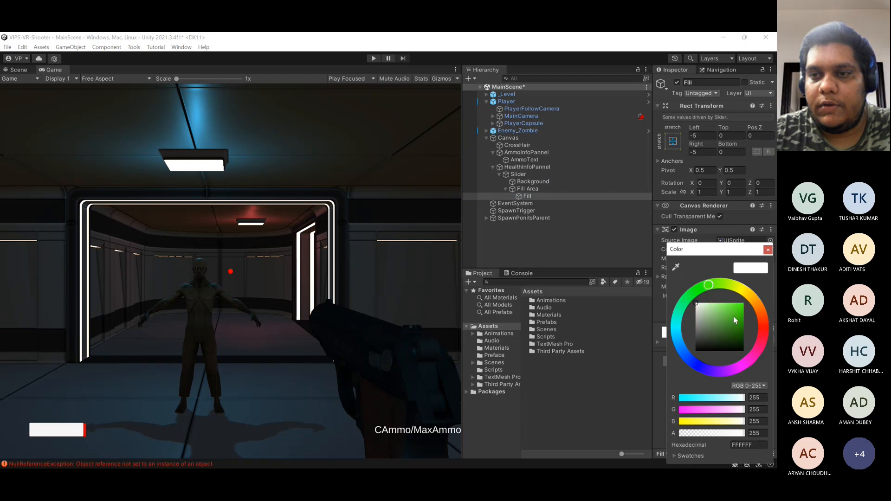
{"action": "left_click_drag", "start_coordinate": [736, 320], "coordinate": [756, 291]}
{"action": "left_click", "coordinate": [768, 250]}
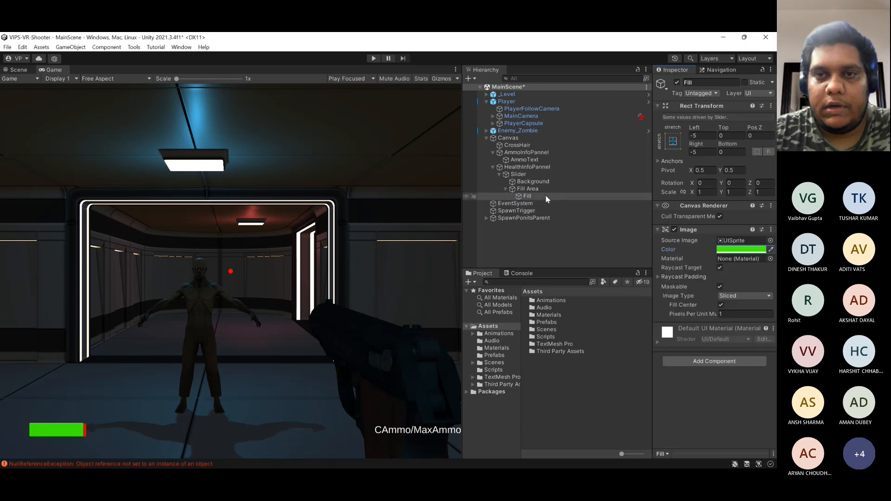
- Set the Fill object's Left and Right offsets to 0 in its Rect Transform
{"action": "left_click", "coordinate": [705, 134]}
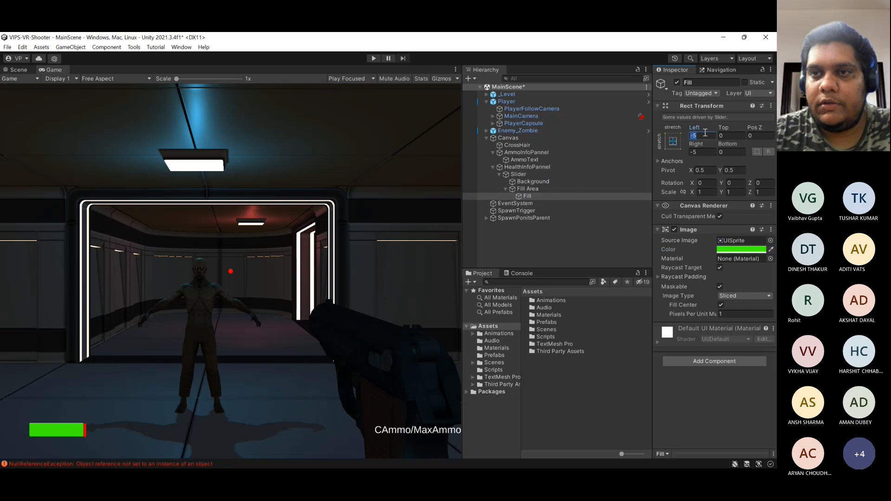
{"action": "type", "text": "0"}
{"action": "key", "text": "Tab"}
{"action": "key", "text": "Tab"}
{"action": "key", "text": "Tab"}
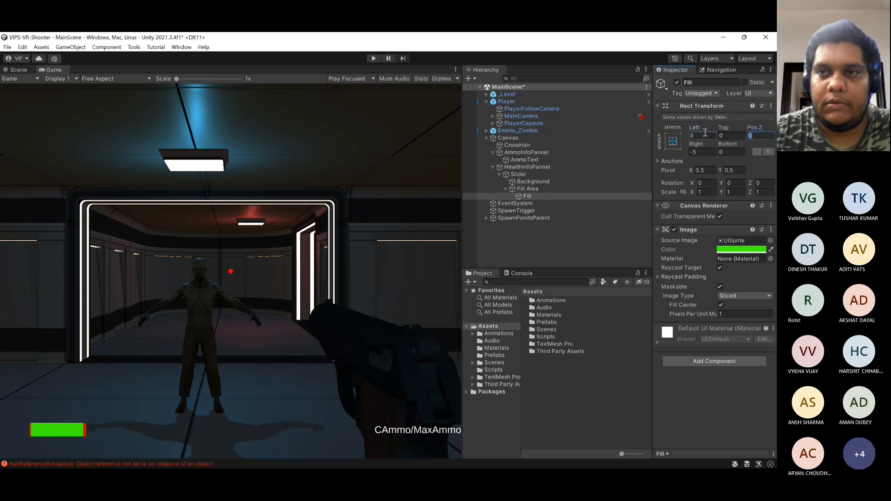
{"action": "type", "text": "0"}
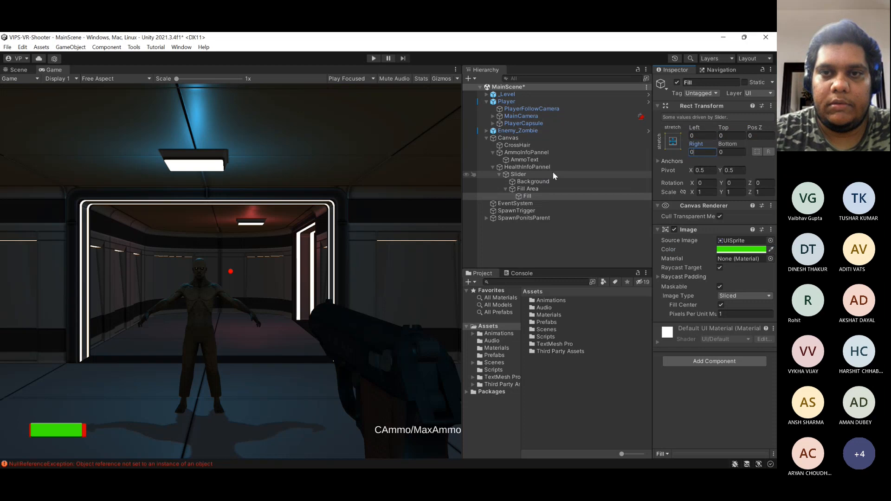
- Set the Left and Right offsets of the Slider's Fill Area to 0 in its Rect Transform
{"action": "left_click", "coordinate": [543, 190]}
{"action": "left_click", "coordinate": [704, 126]}
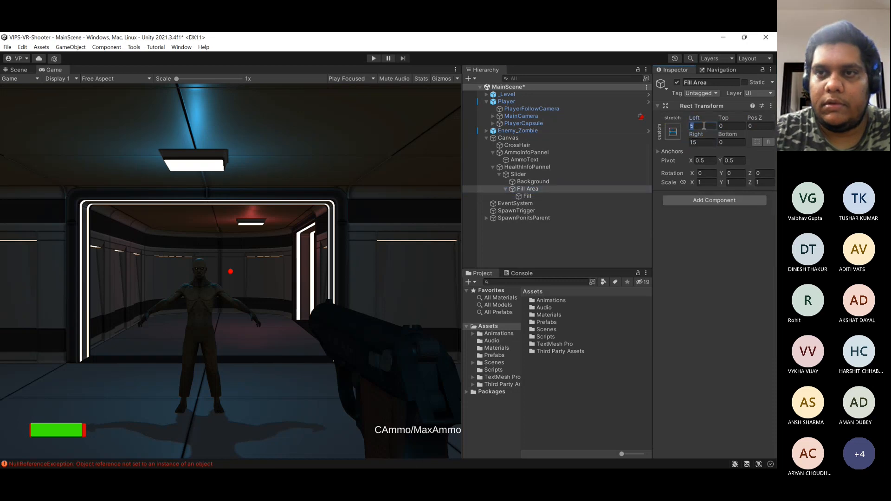
{"action": "type", "text": "0"}
{"action": "key", "text": "Tab"}
{"action": "key", "text": "Tab"}
{"action": "key", "text": "Tab"}
{"action": "type", "text": "0"}
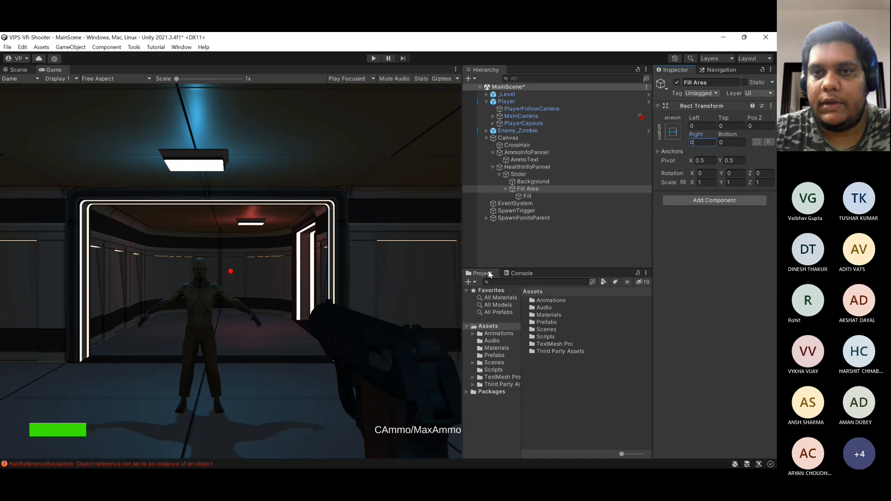
- Test the health bar's fill by varying the Slider's Value and returning it to 1
{"action": "left_click", "coordinate": [506, 189]}
{"action": "left_click", "coordinate": [518, 174]}
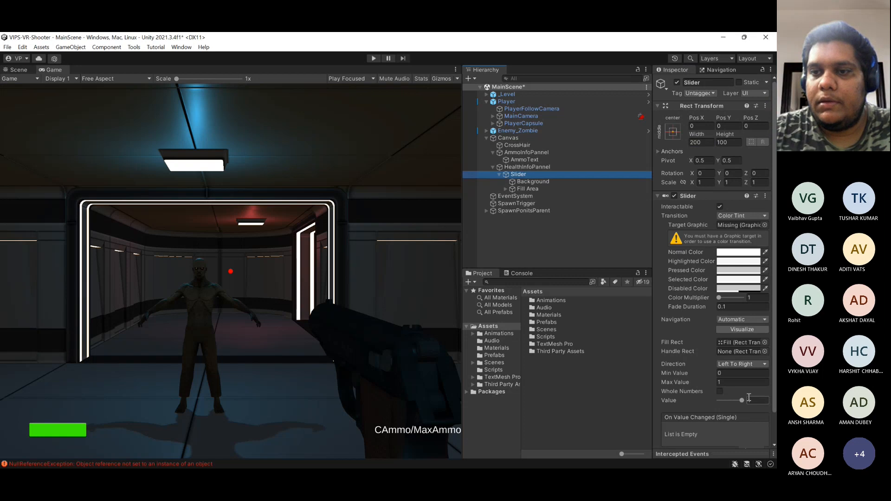
{"action": "left_click", "coordinate": [742, 401]}
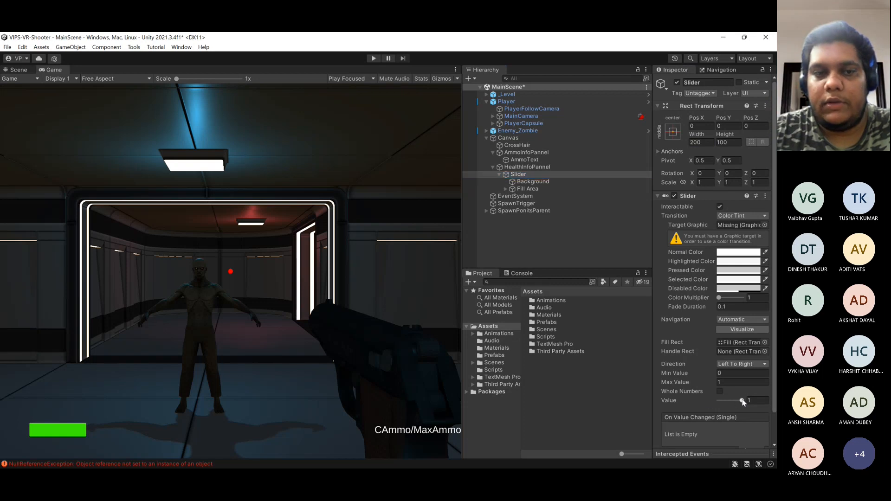
{"action": "mouse_move", "coordinate": [742, 402]}
{"action": "left_mouse_down"}
{"action": "mouse_move", "coordinate": [714, 401]}
{"action": "mouse_move", "coordinate": [753, 401]}
{"action": "mouse_move", "coordinate": [712, 405]}
{"action": "mouse_move", "coordinate": [747, 404]}
{"action": "left_mouse_up"}
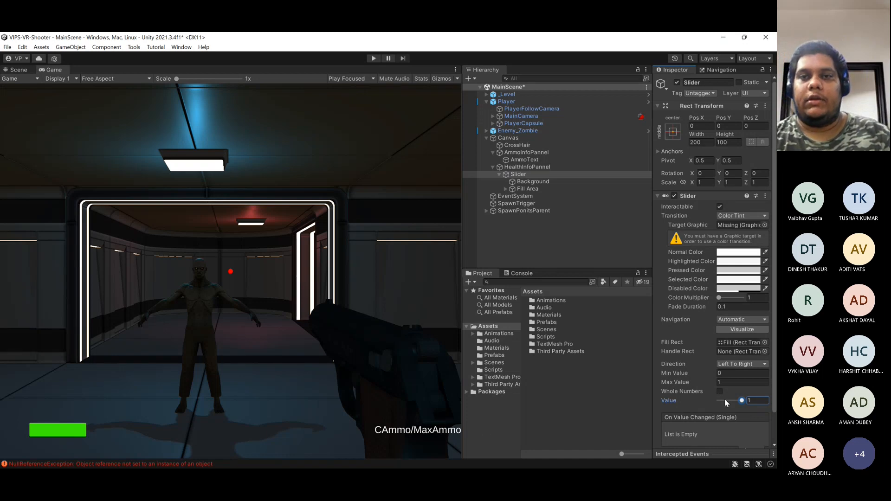
- Create an empty object inside HealthInfoPannel and make it the parent of the Slider
{"action": "left_click", "coordinate": [528, 167]}
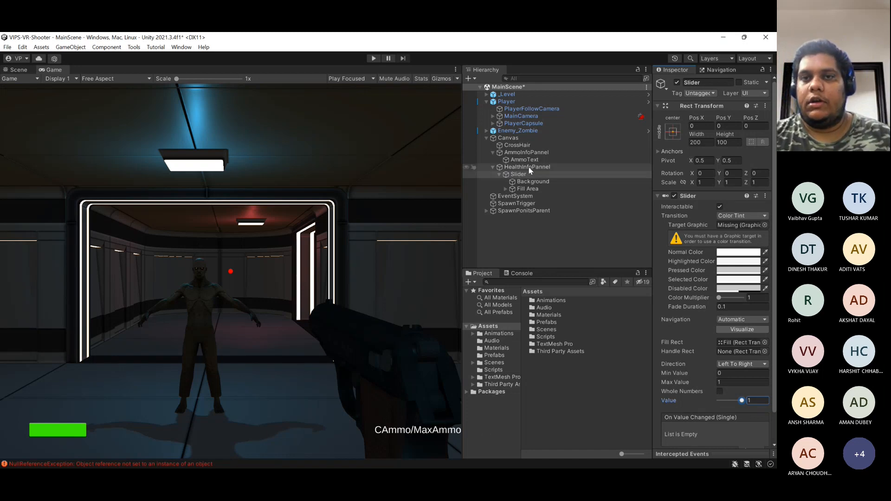
{"action": "right_click", "coordinate": [528, 166]}
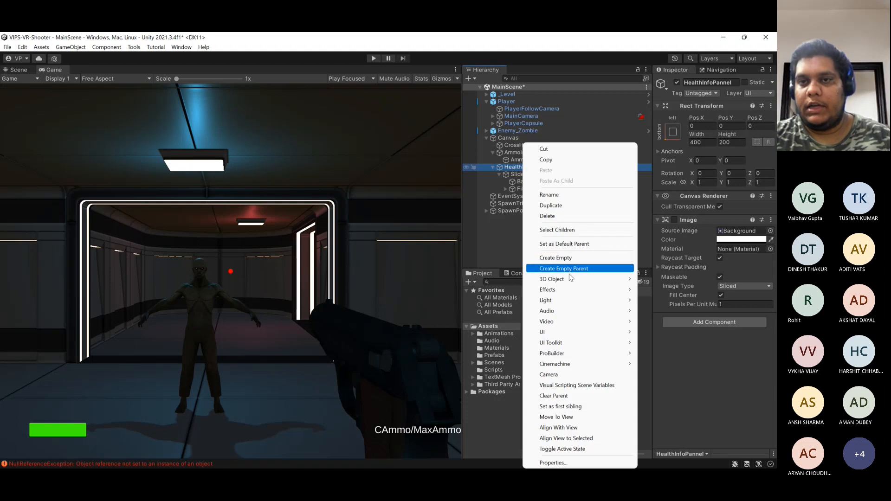
{"action": "left_click", "coordinate": [570, 257]}
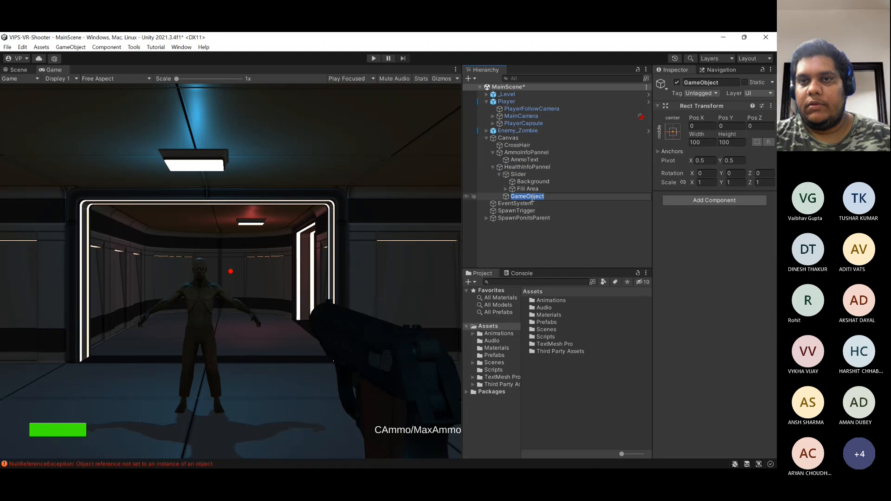
{"action": "left_click", "coordinate": [509, 197]}
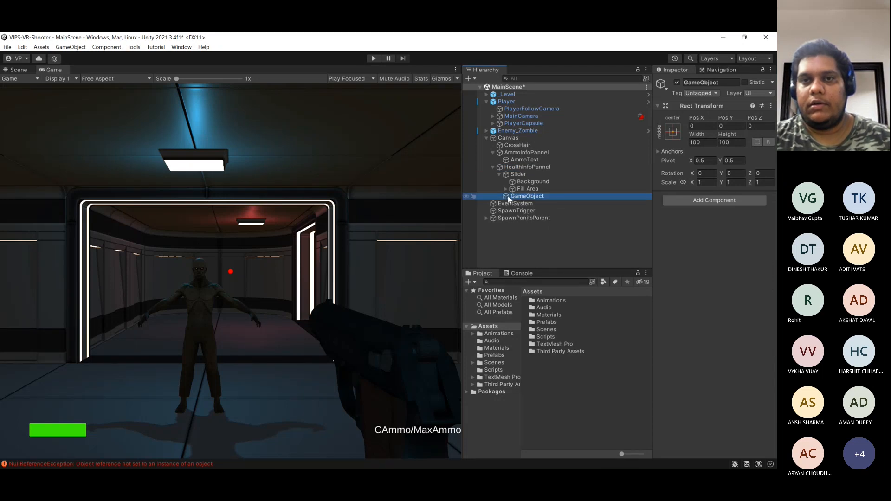
{"action": "left_click", "coordinate": [19, 70]}
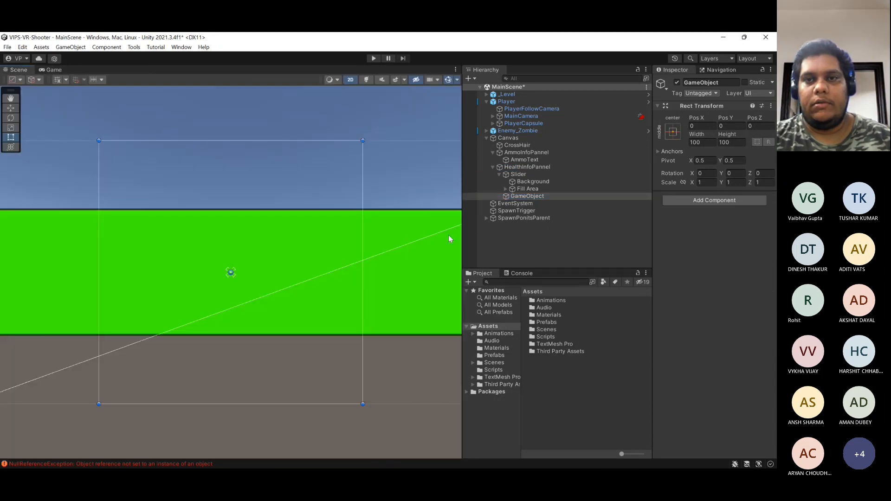
{"action": "left_click", "coordinate": [524, 197]}
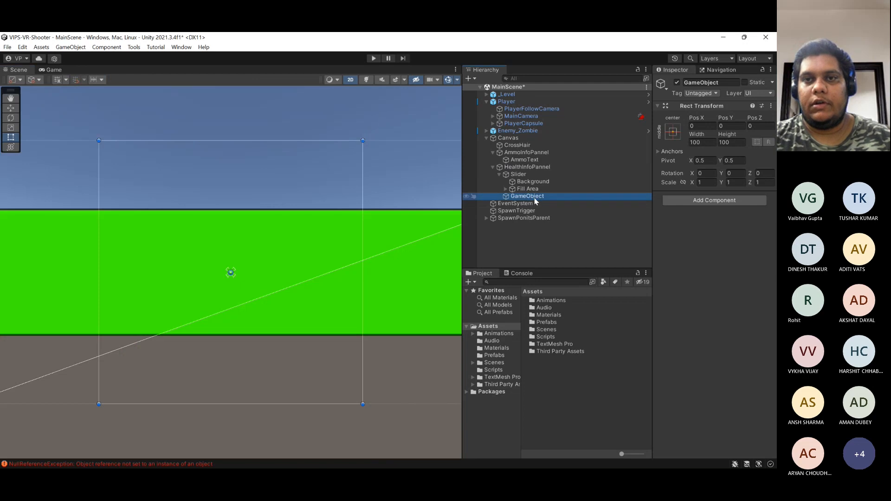
{"action": "mouse_move", "coordinate": [532, 197]}
{"action": "left_mouse_down"}
{"action": "mouse_move", "coordinate": [515, 166]}
{"action": "mouse_move", "coordinate": [530, 175]}
{"action": "left_mouse_up"}
{"action": "left_click", "coordinate": [532, 175]}
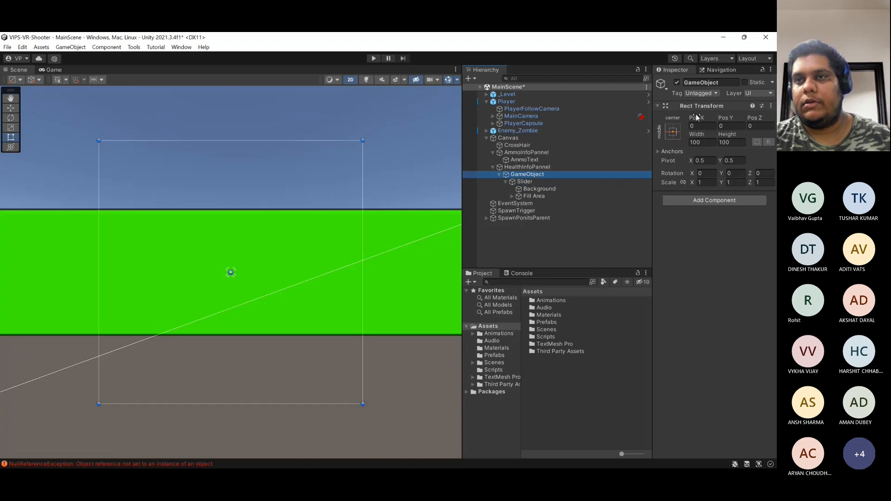
- Rename the empty parent object of the Slider as SliderImplementation
{"action": "left_click", "coordinate": [710, 83]}
{"action": "type", "text": "SLid"}
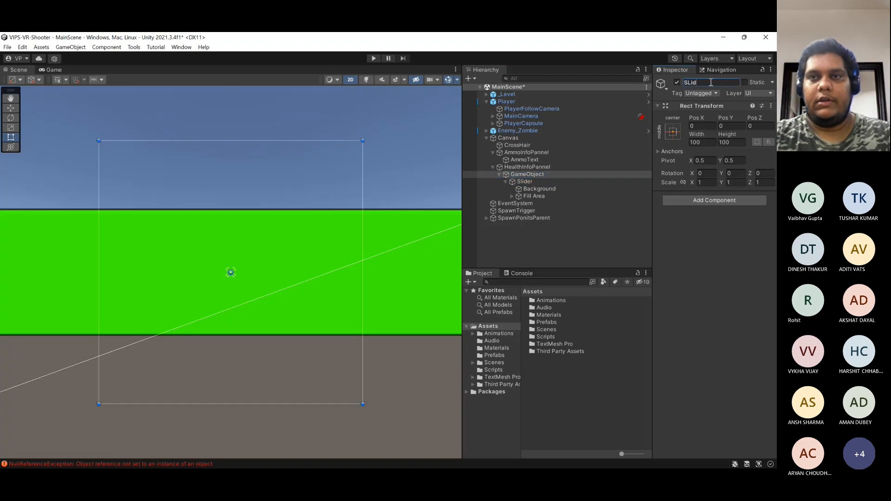
{"action": "type", "text": "erImage"}
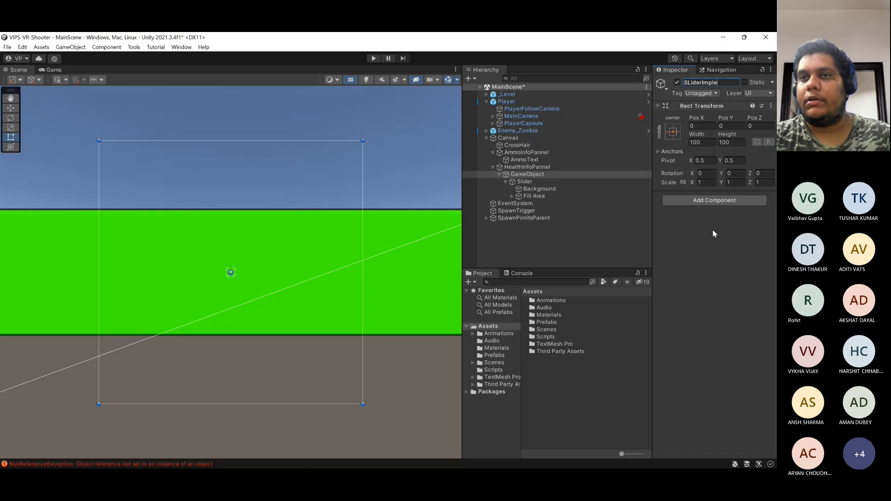
{"action": "key", "text": "BackSpace"}
{"action": "key", "text": "BackSpace"}
{"action": "key", "text": "BackSpace"}
{"action": "key", "text": "BackSpace"}
{"action": "key", "text": "BackSpace"}
{"action": "key", "text": "BackSpace"}
{"action": "key", "text": "BackSpace"}
{"action": "key", "text": "BackSpace"}
{"action": "key", "text": "BackSpace"}
{"action": "key", "text": "BackSpace"}
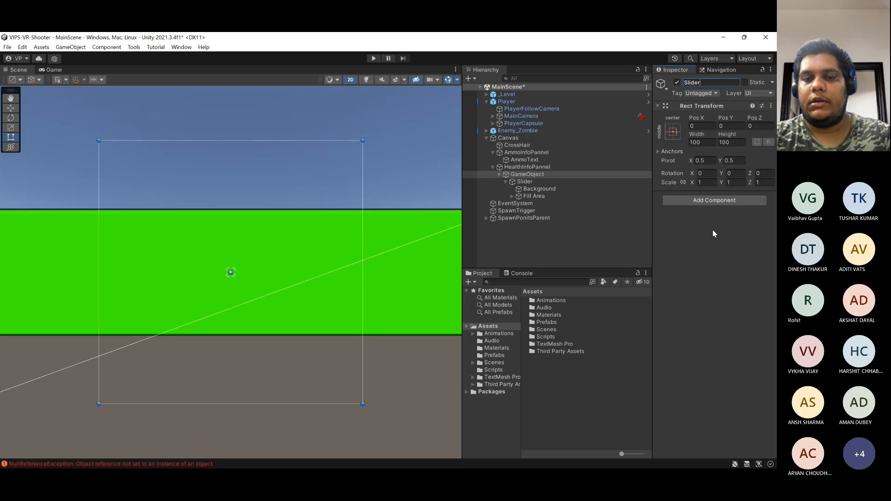
{"action": "type", "text": "mplem"}
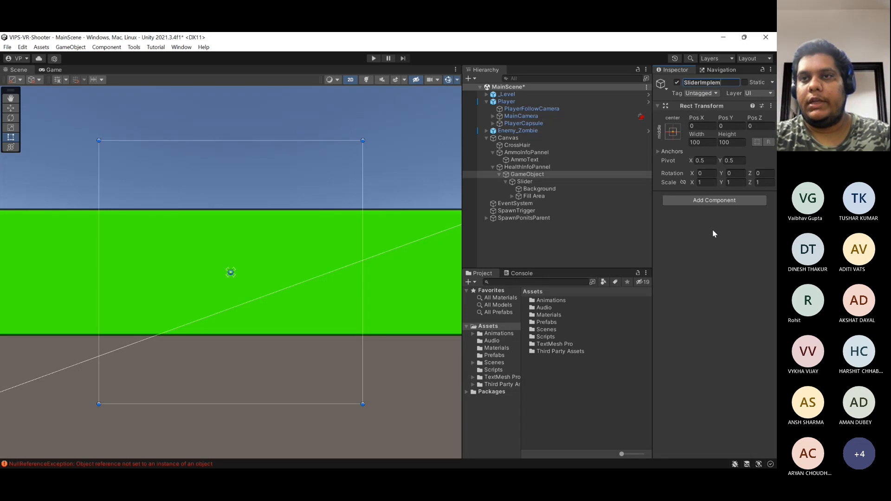
{"action": "type", "text": "entation"}
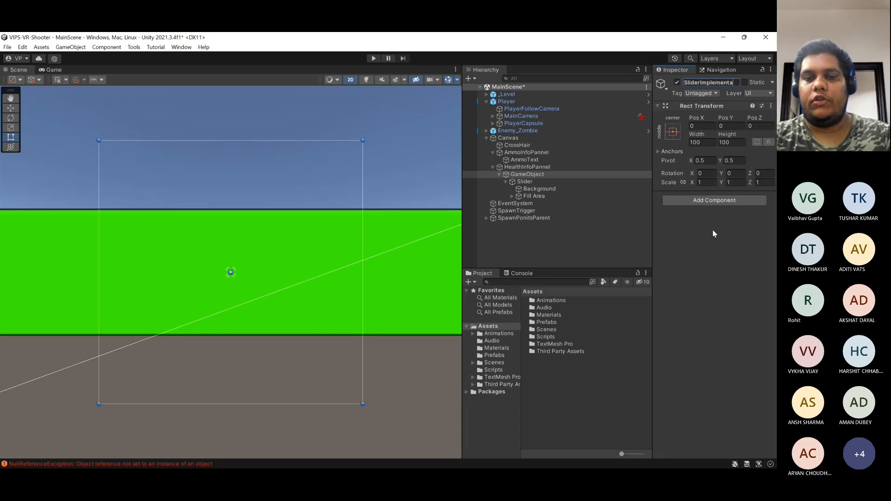
{"action": "key", "text": "Return"}
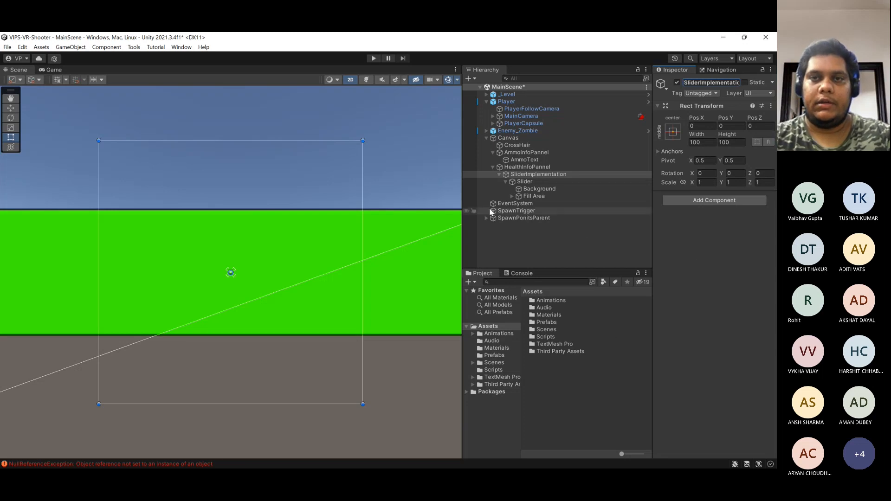
- Try the nested Slider's Color Multiplier and Value controls, leaving both at 1
{"action": "left_click", "coordinate": [524, 181]}
{"action": "mouse_move", "coordinate": [719, 298]}
{"action": "left_mouse_down"}
{"action": "mouse_move", "coordinate": [740, 299]}
{"action": "mouse_move", "coordinate": [704, 303]}
{"action": "left_mouse_up"}
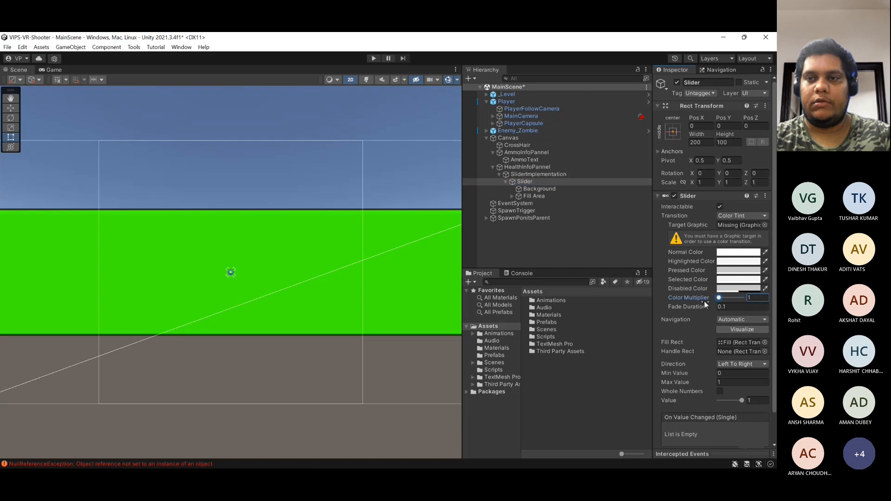
{"action": "mouse_move", "coordinate": [735, 400]}
{"action": "left_mouse_down"}
{"action": "mouse_move", "coordinate": [712, 402]}
{"action": "mouse_move", "coordinate": [746, 399]}
{"action": "left_mouse_up"}
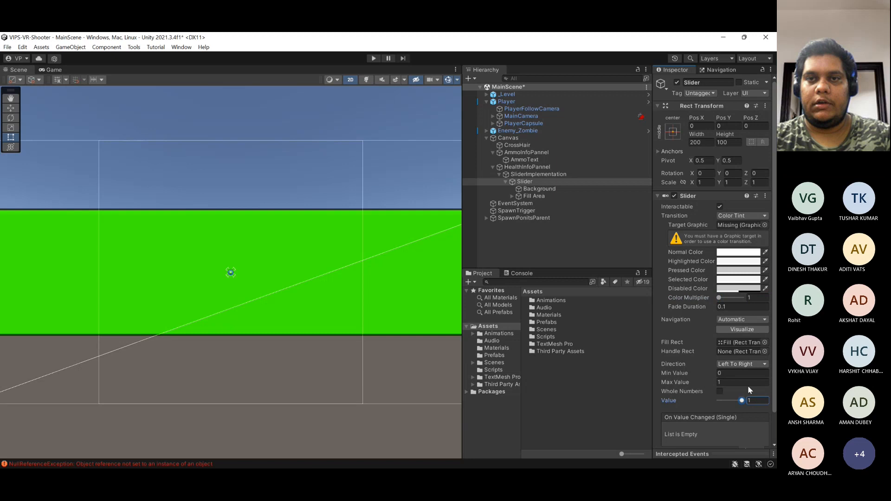
- Collapse the Slider's children and rename the Slider as HealthBarSlider
{"action": "left_click", "coordinate": [510, 183]}
{"action": "left_click", "coordinate": [507, 182]}
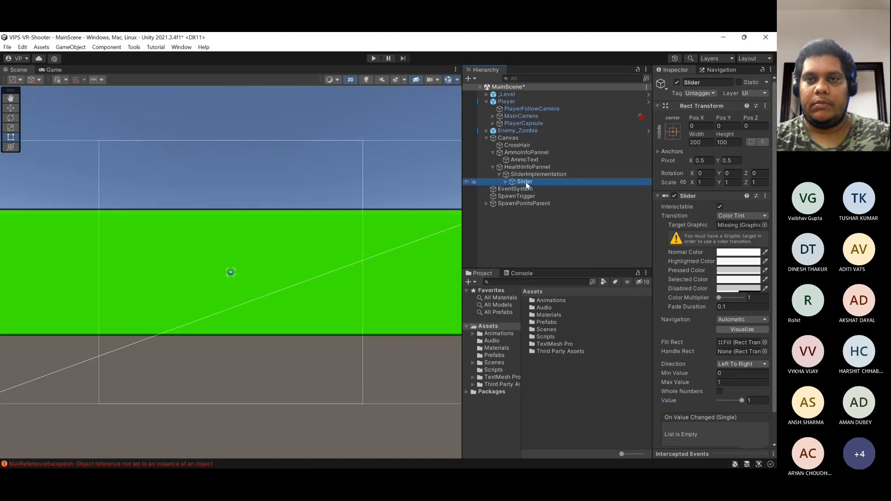
{"action": "left_click", "coordinate": [714, 82]}
{"action": "type", "text": "Healt"}
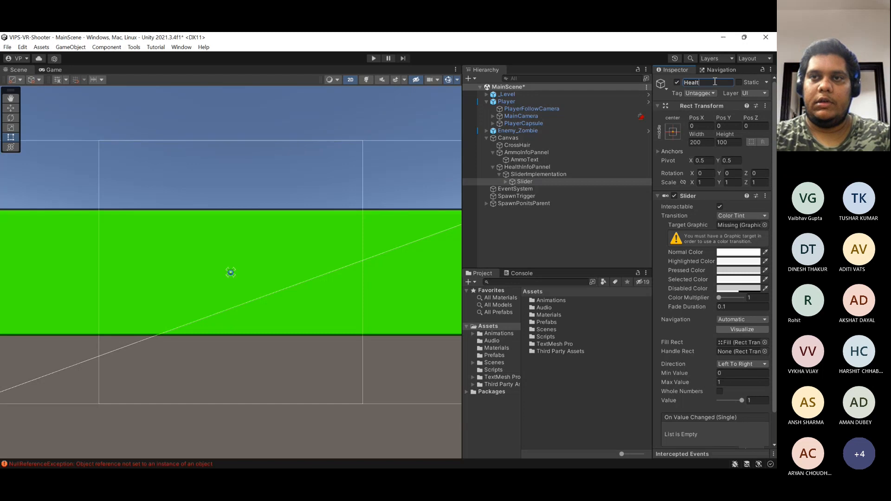
{"action": "type", "text": "hBar"}
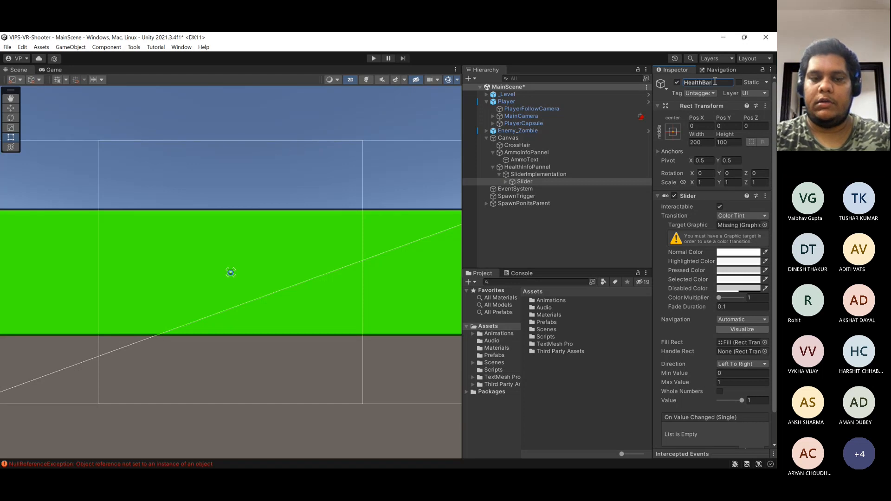
{"action": "type", "text": "Slider"}
{"action": "key", "text": "Return"}
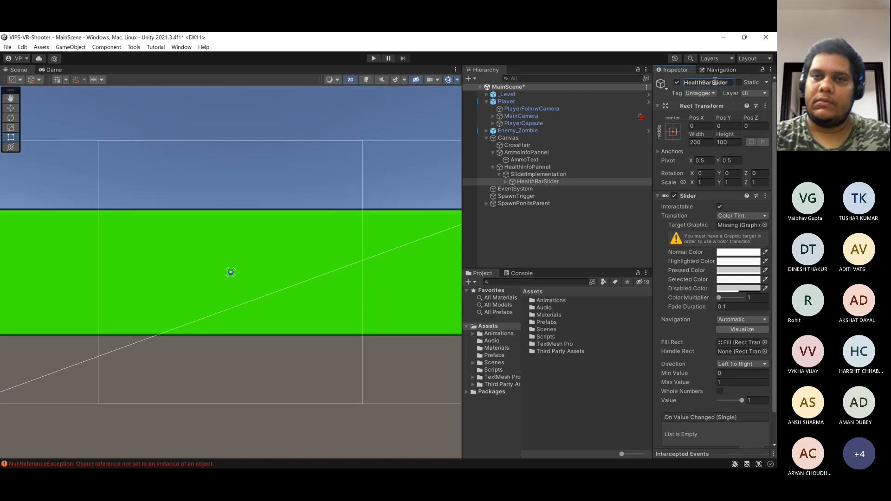
- Add a TextMeshPro text object inside SliderImplementation, alongside HealthBarSlider
{"action": "double_click", "coordinate": [536, 182]}
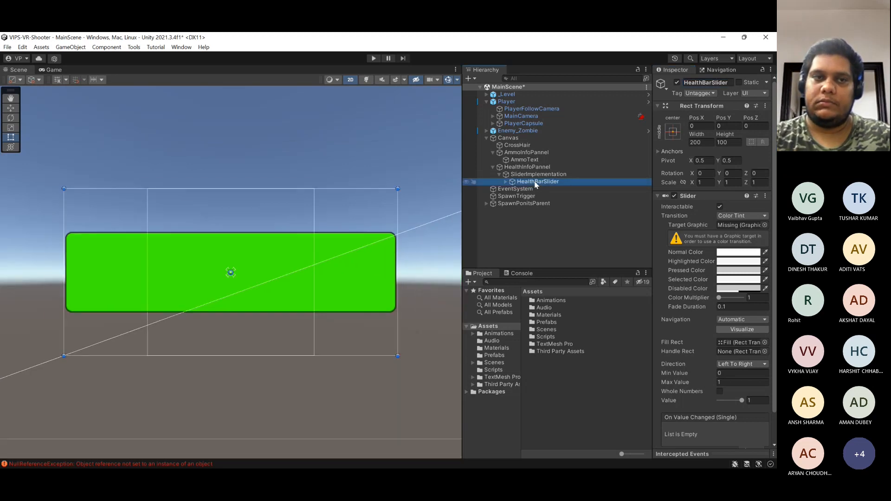
{"action": "left_click", "coordinate": [547, 175]}
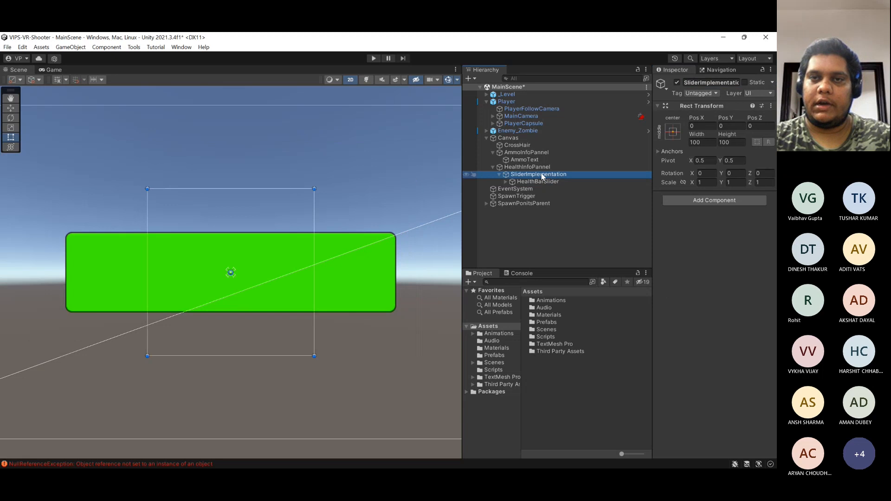
{"action": "right_click", "coordinate": [541, 174]}
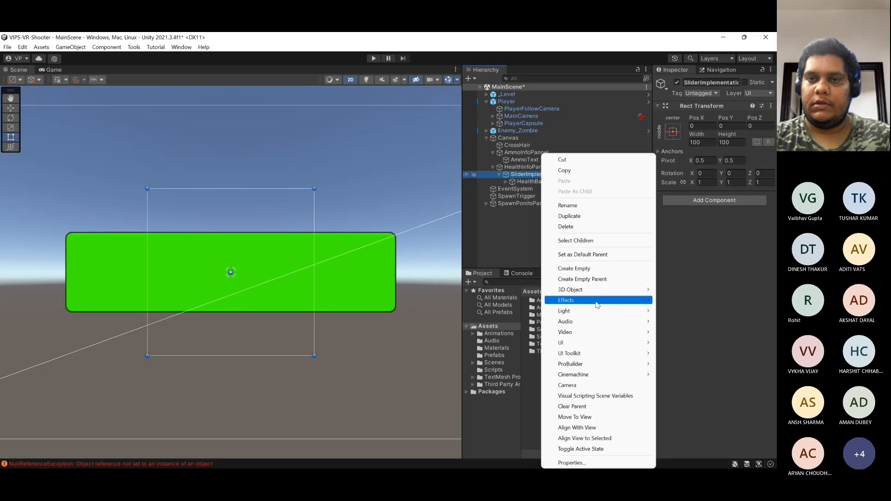
{"action": "mouse_move", "coordinate": [592, 356]}
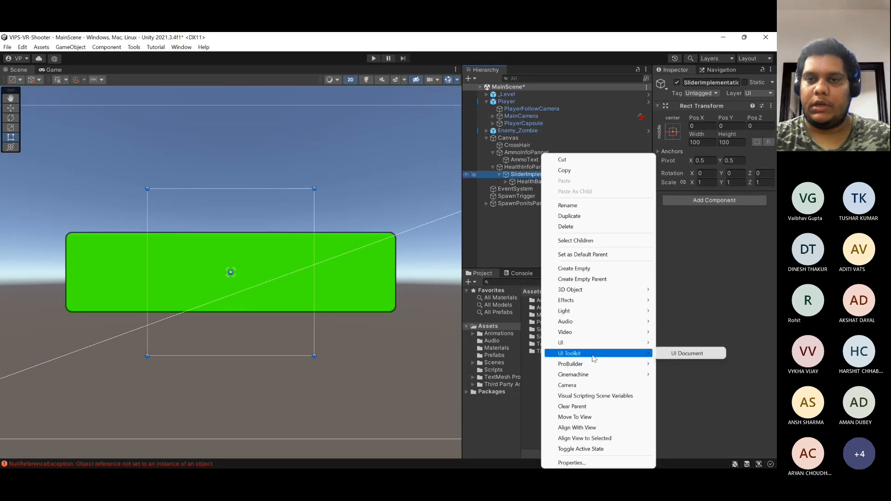
{"action": "mouse_move", "coordinate": [615, 343]}
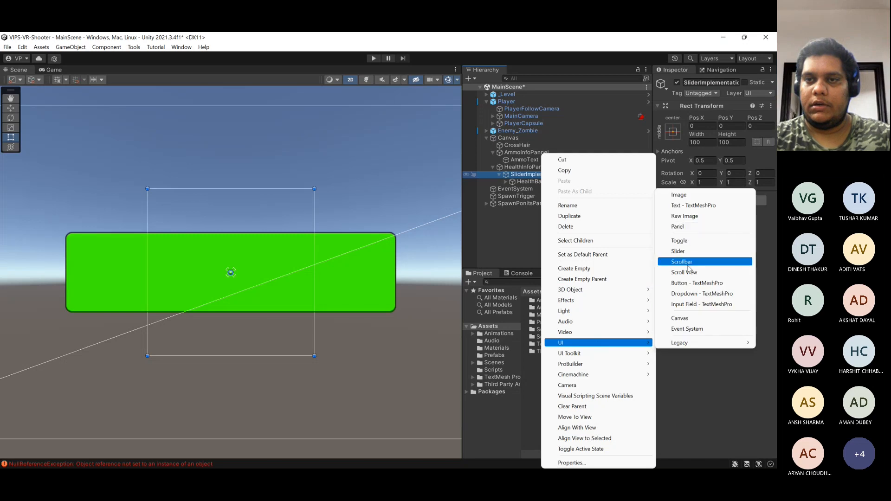
{"action": "left_click", "coordinate": [693, 205]}
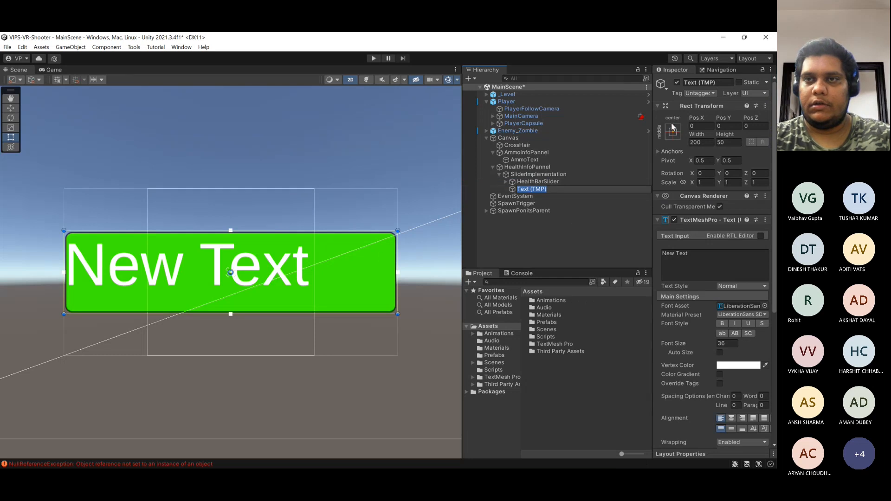
- Rename the new TextMeshPro object as HealthText
{"action": "left_click", "coordinate": [704, 82]}
{"action": "type", "text": "Heal"}
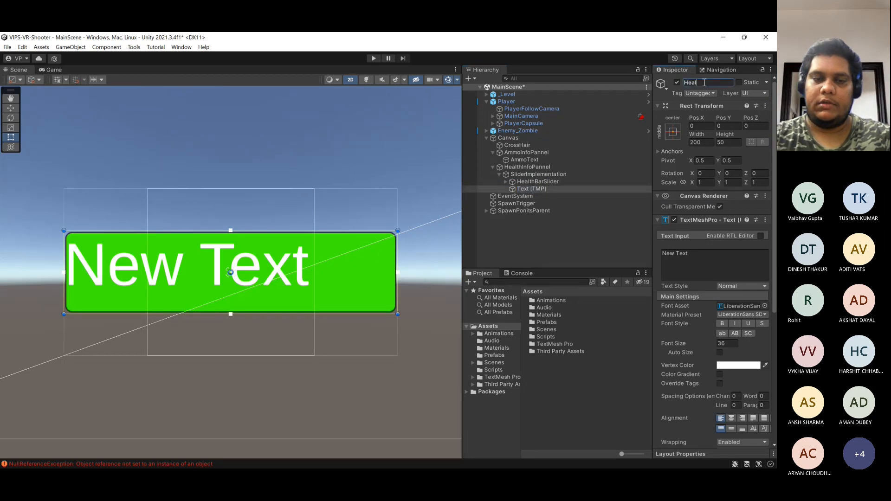
{"action": "type", "text": "thText"}
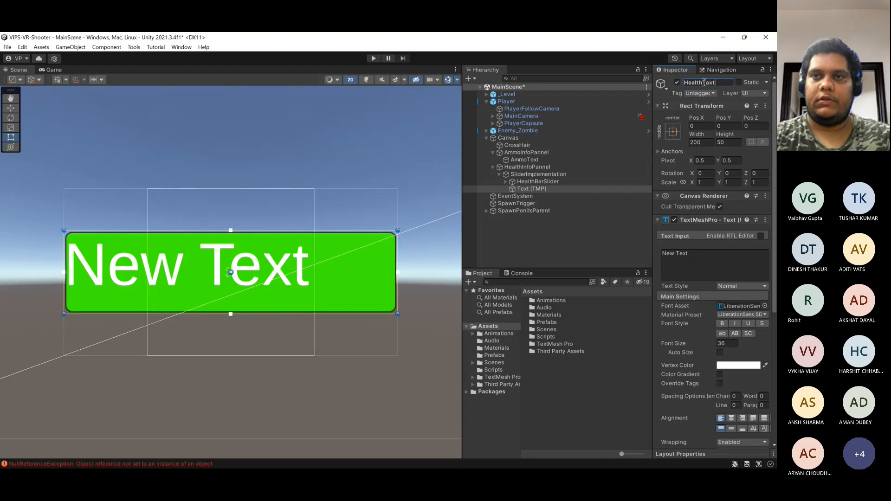
{"action": "key", "text": "Return"}
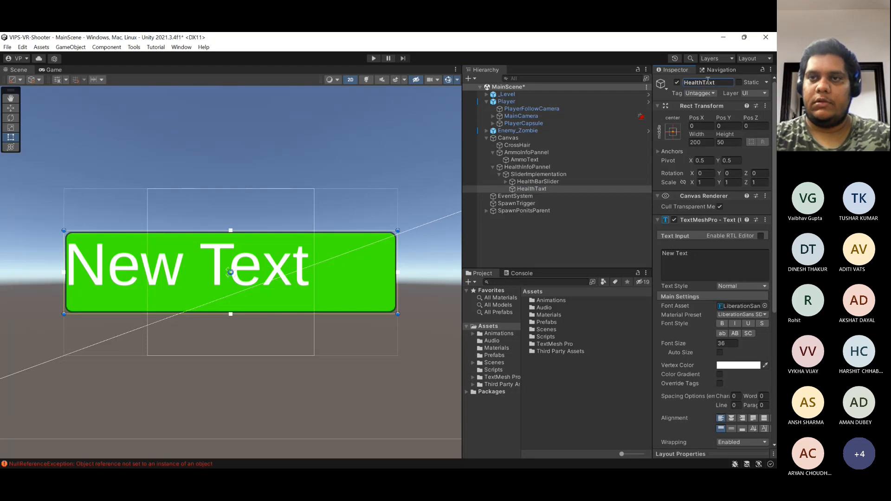
{"action": "left_click", "coordinate": [709, 85]}
{"action": "left_click", "coordinate": [708, 85]}
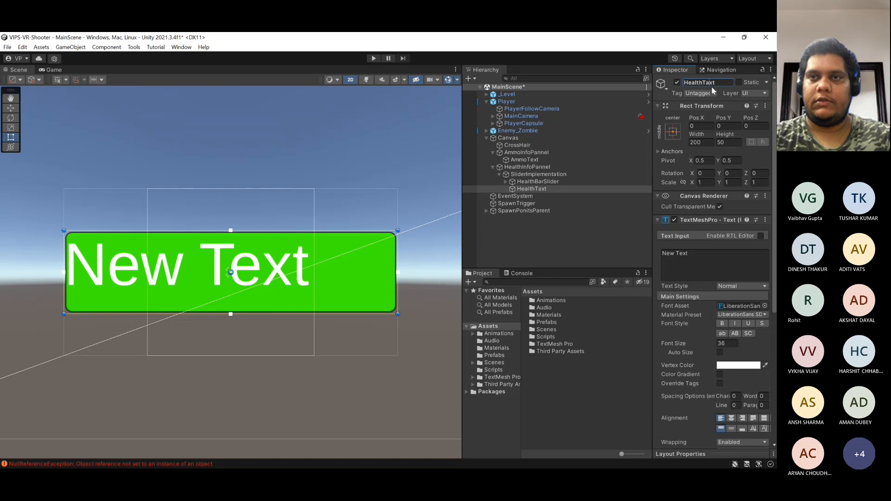
{"action": "double_click", "coordinate": [533, 190]}
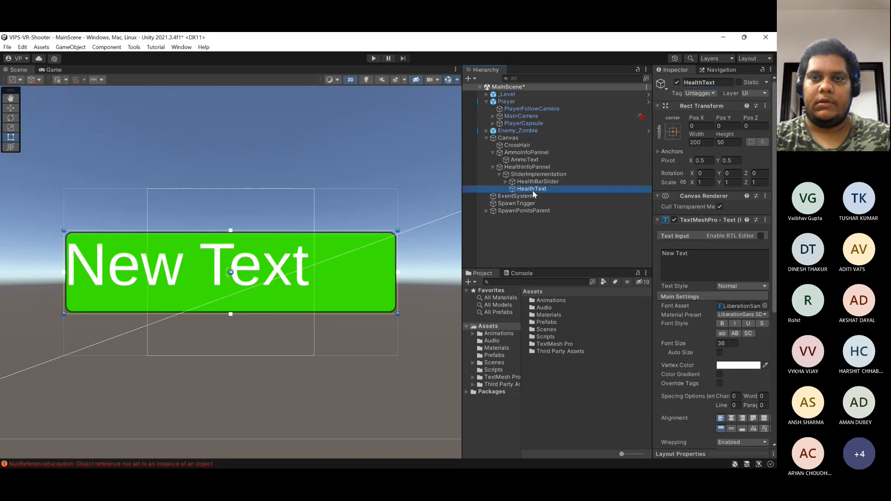
- Centre the HealthText label horizontally and vertically, enable its Auto Size option, save the scene and check the Game view
{"action": "left_click_drag", "start_coordinate": [282, 262], "coordinate": [284, 258]}
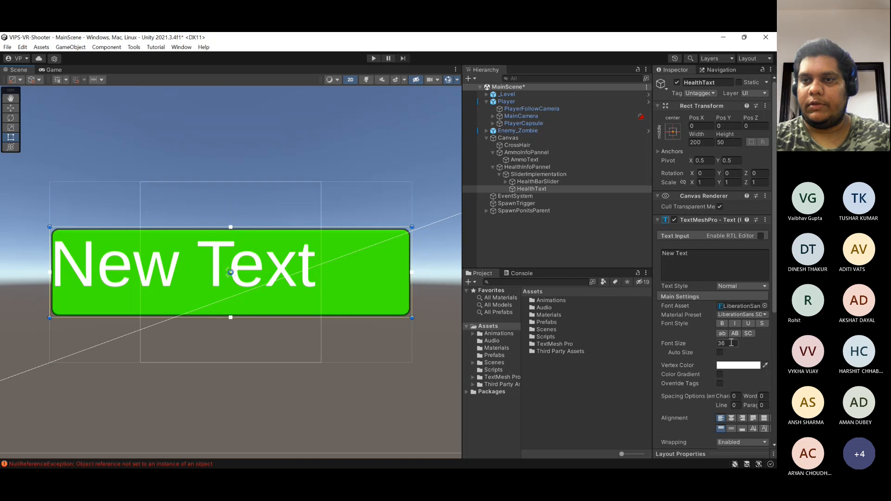
{"action": "scroll", "coordinate": [731, 370], "scroll_direction": "down", "scroll_amount": 2}
{"action": "left_click", "coordinate": [731, 369]}
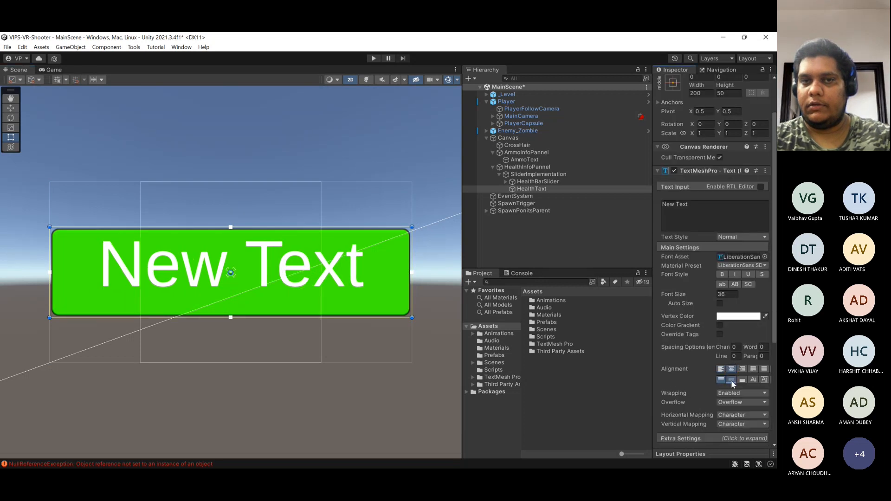
{"action": "left_click", "coordinate": [730, 380]}
{"action": "left_click", "coordinate": [719, 303]}
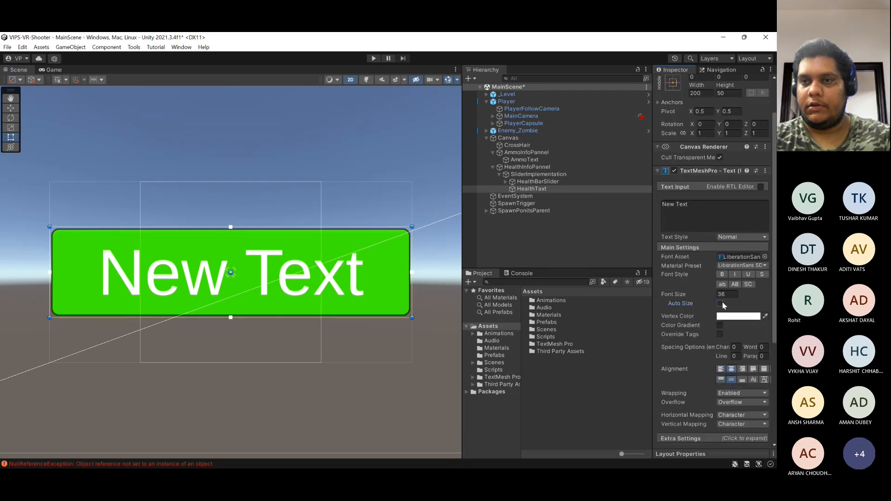
{"action": "key", "text": "ctrl+s"}
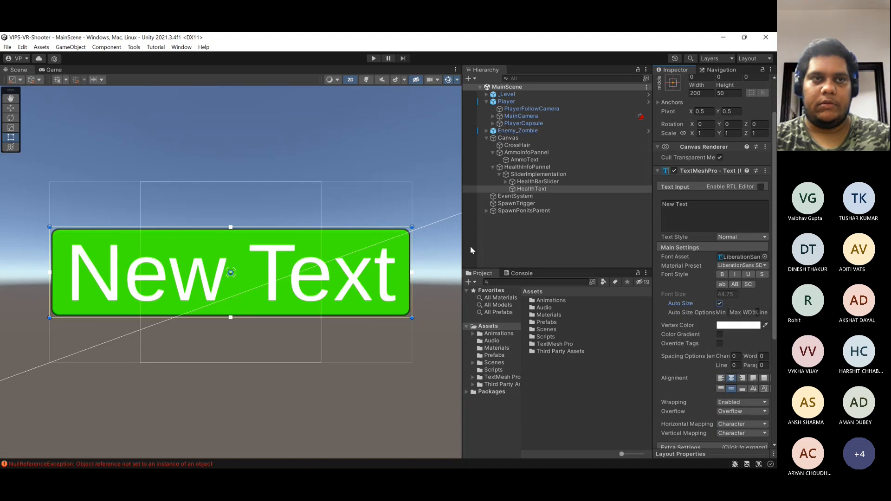
{"action": "left_click", "coordinate": [68, 70]}
{"action": "left_click", "coordinate": [19, 70]}
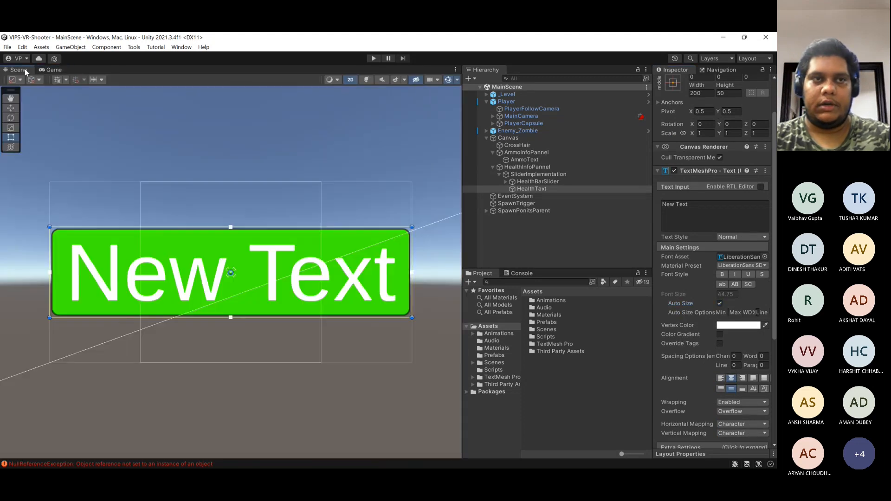
- Change the HealthText label's text to "Health" and save the scene
{"action": "left_click", "coordinate": [727, 207]}
{"action": "type", "text": "H"}
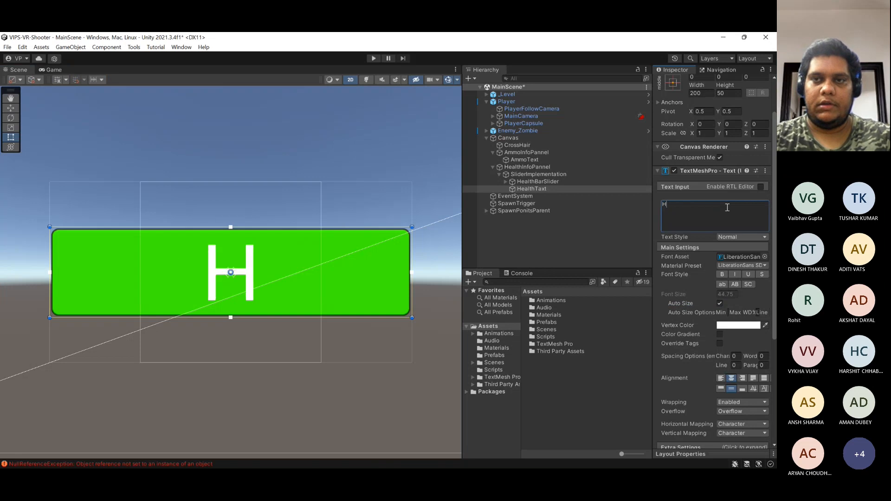
{"action": "type", "text": "ealth"}
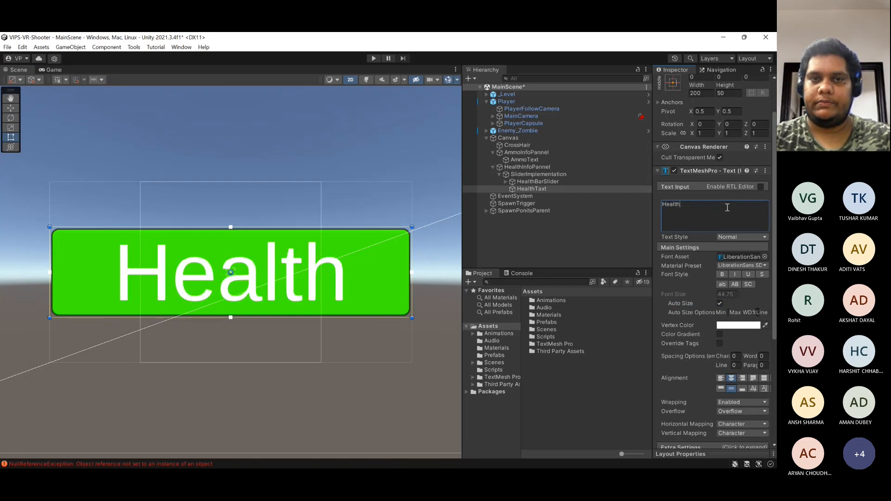
{"action": "key", "text": "ctrl+s"}
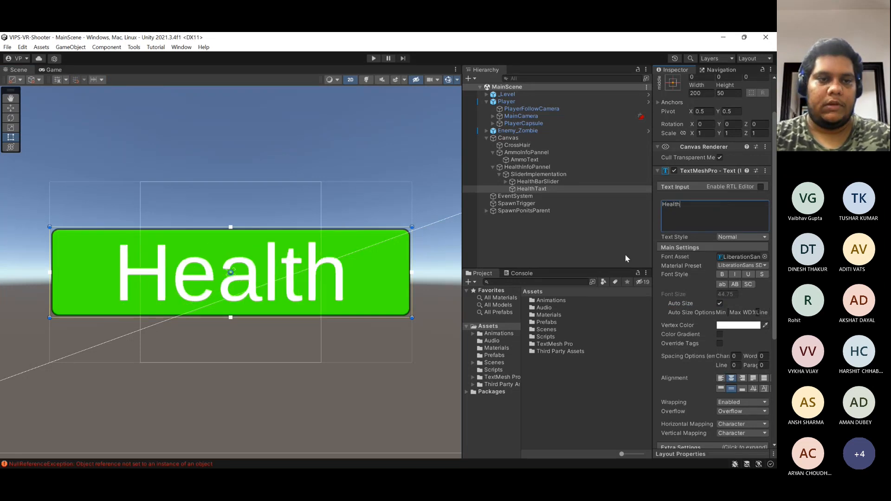
- Clear all logged messages from the Console and return to the project assets
{"action": "left_click", "coordinate": [211, 462]}
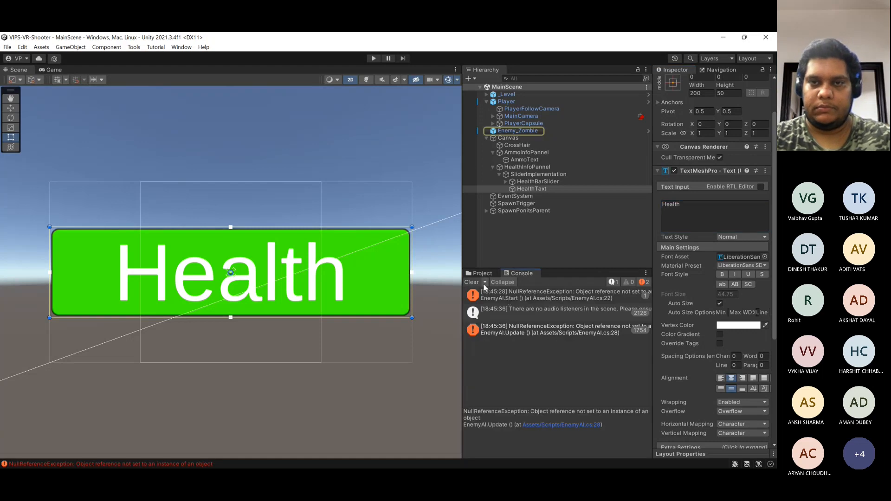
{"action": "left_click", "coordinate": [484, 282]}
{"action": "left_click", "coordinate": [473, 281]}
{"action": "left_click", "coordinate": [480, 273]}
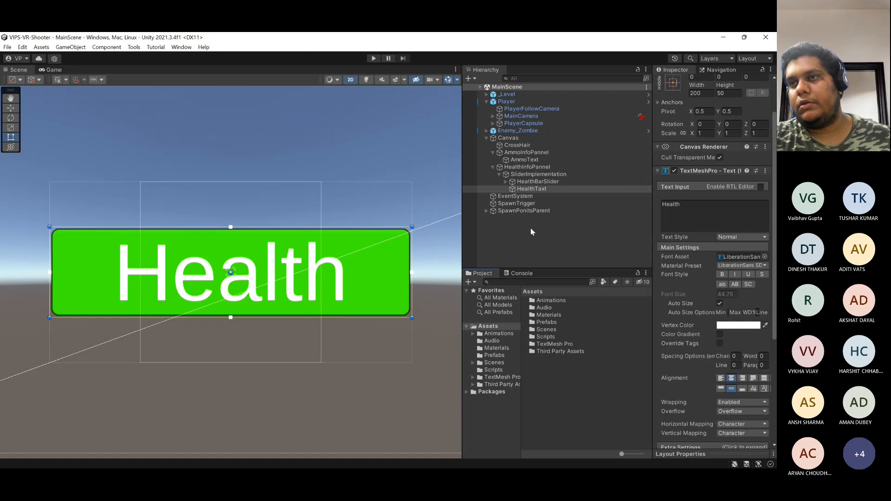
- Open the PlayerHealth script attached to PlayerCapsule in Visual Studio
{"action": "left_click", "coordinate": [545, 123]}
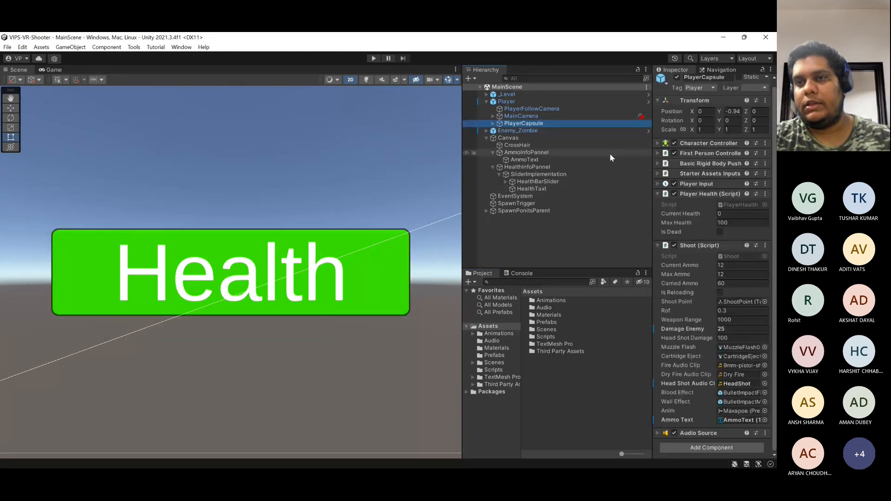
{"action": "double_click", "coordinate": [729, 206]}
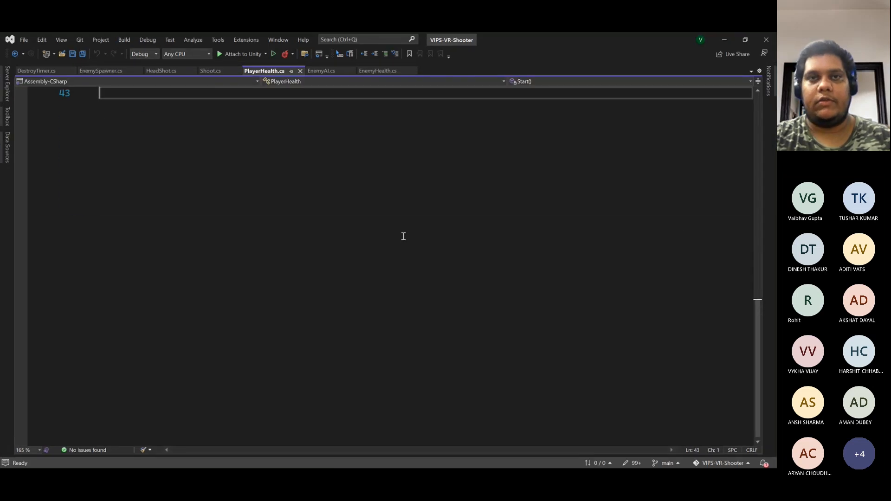
{"action": "scroll", "coordinate": [404, 238], "scroll_direction": "up", "scroll_amount": 15}
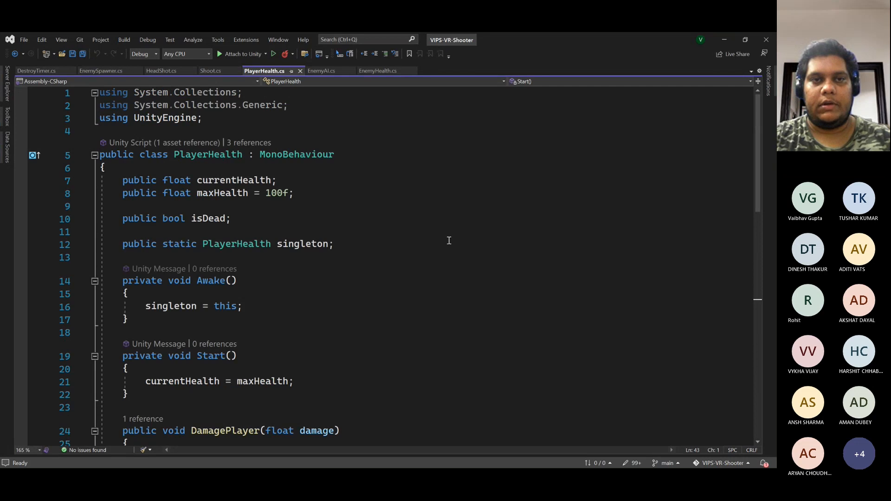
- Add the comment lines //HealthBar and //SliderImplementation below the isDead field of the PlayerHealth class
{"action": "left_click", "coordinate": [471, 219]}
{"action": "key", "text": "Return"}
{"action": "key", "text": "Return"}
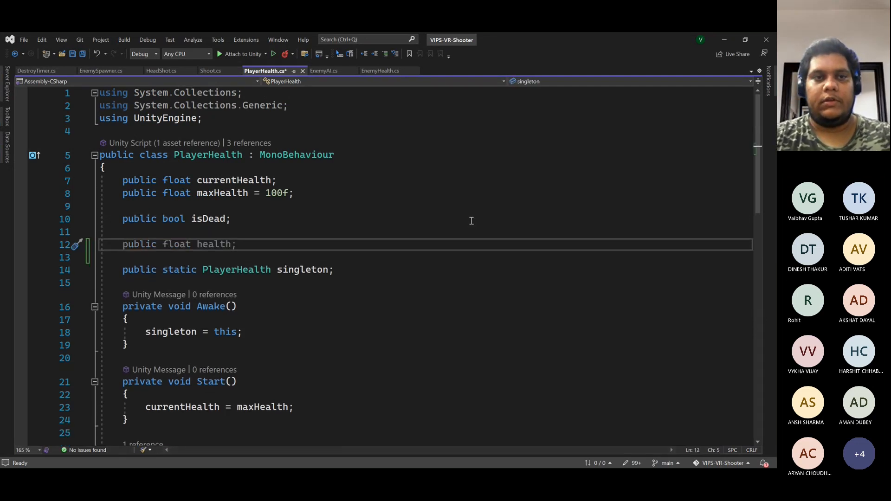
{"action": "type", "text": "//Heal"}
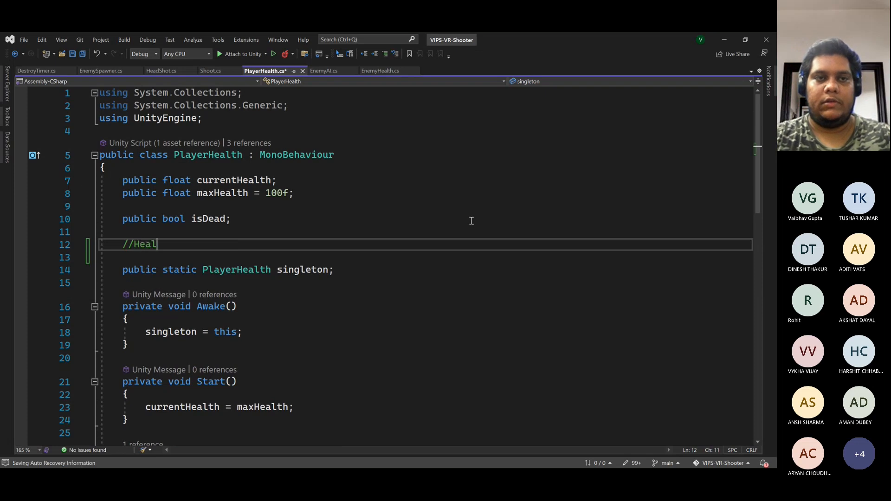
{"action": "type", "text": "thBar"}
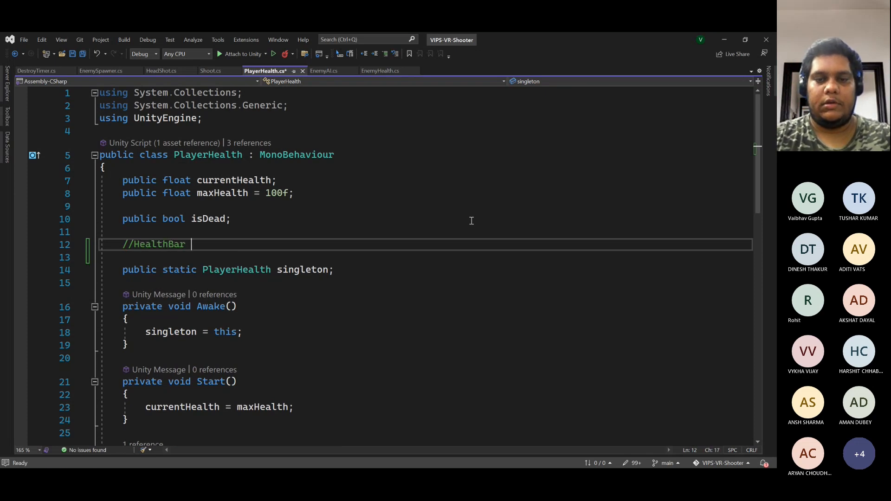
{"action": "key", "text": "Return"}
{"action": "type", "text": "/"}
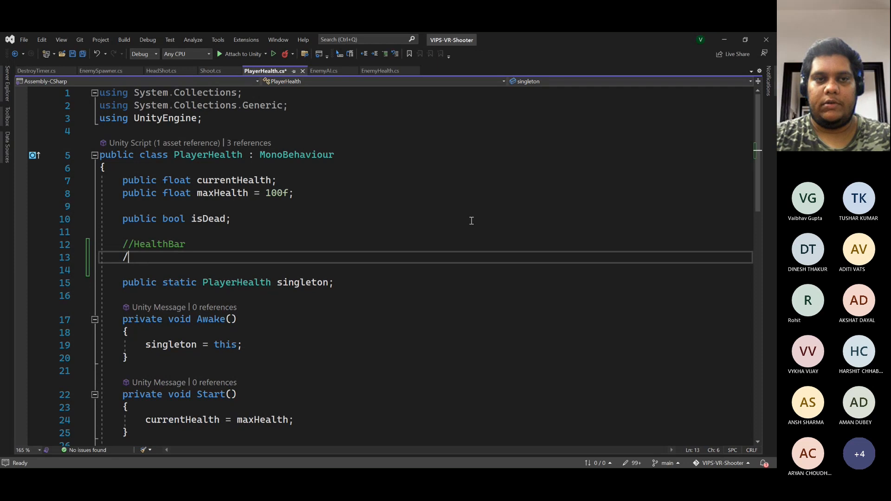
{"action": "type", "text": "/"}
{"action": "type", "text": "Slider"}
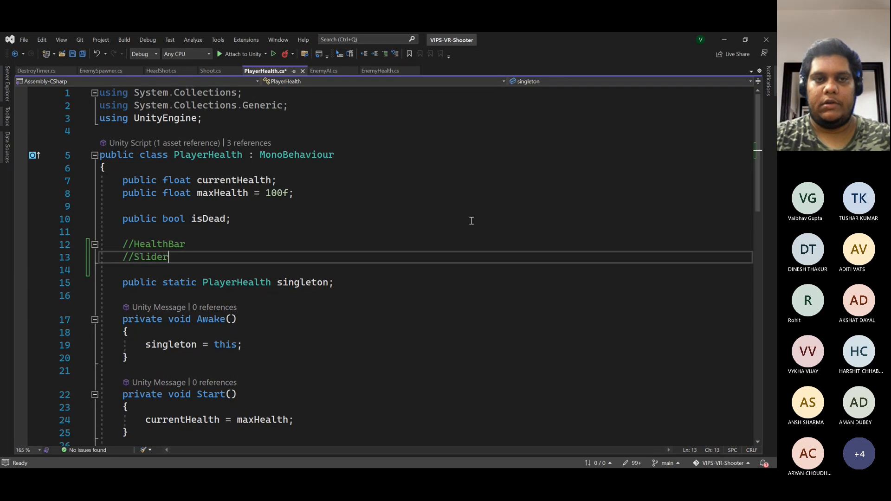
{"action": "type", "text": "Implementation"}
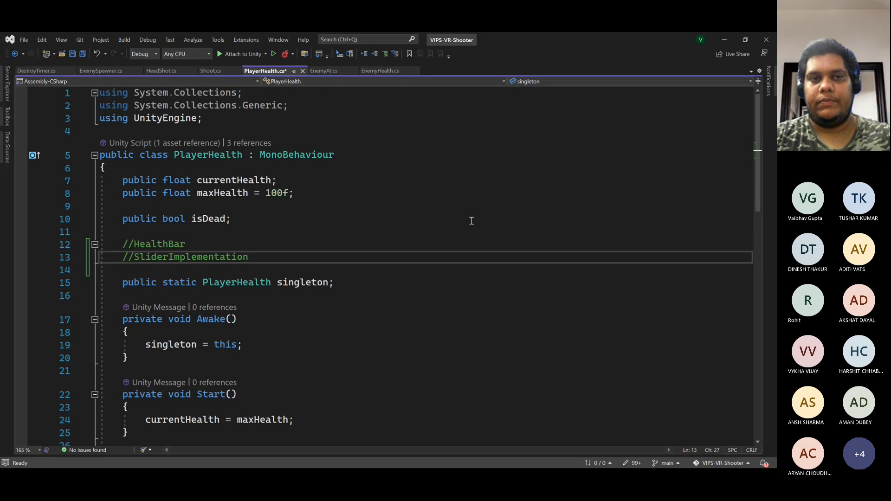
- Declare a field "Slider healthBar;" below the comments, using the Slider type from UnityEngine.UI
{"action": "key", "text": "Return"}
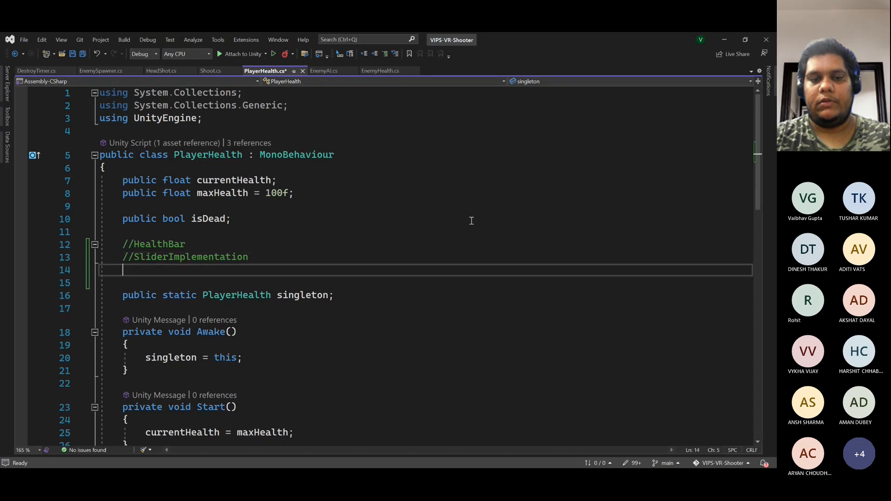
{"action": "type", "text": "SLider"}
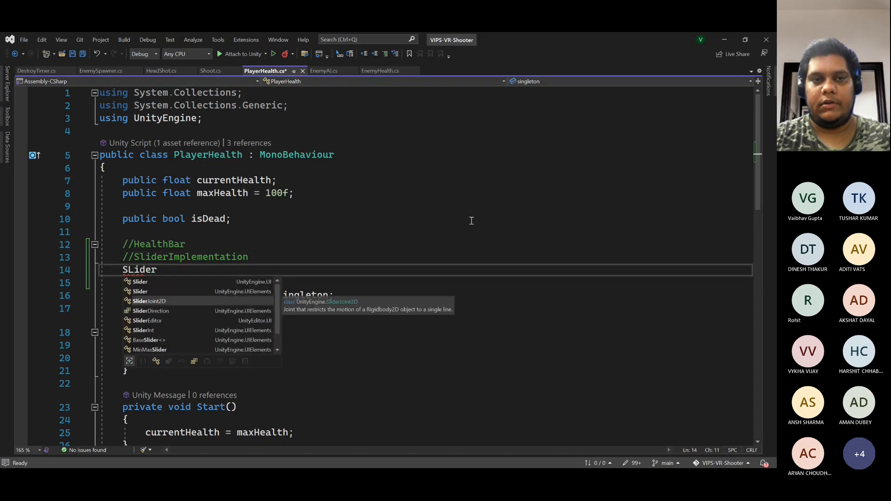
{"action": "key", "text": "Tab"}
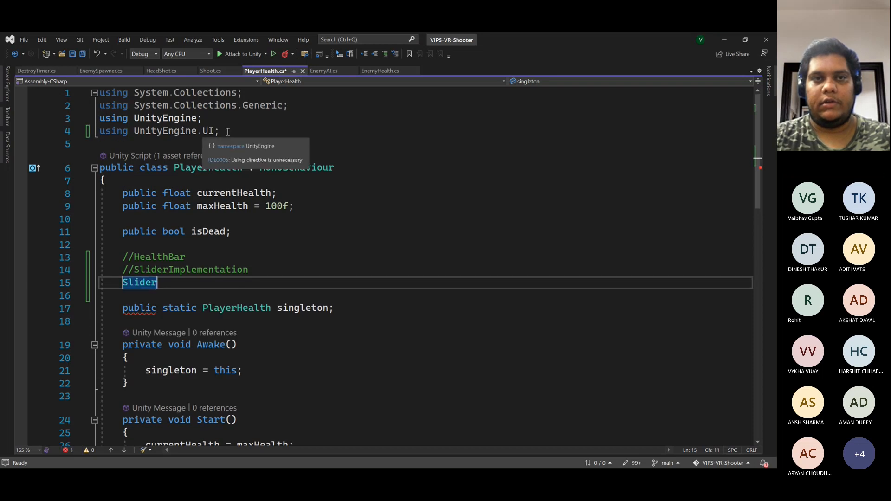
{"action": "left_click_drag", "start_coordinate": [222, 132], "coordinate": [93, 132]}
{"action": "left_click", "coordinate": [239, 283]}
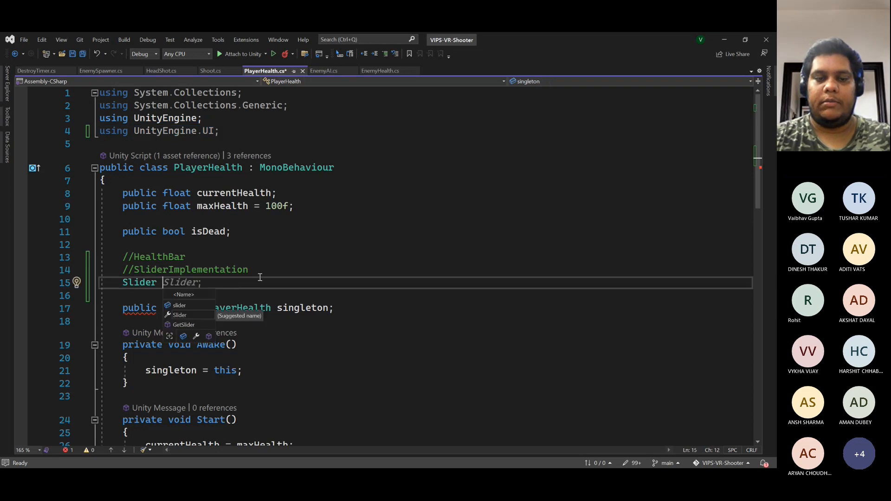
{"action": "type", "text": "health"}
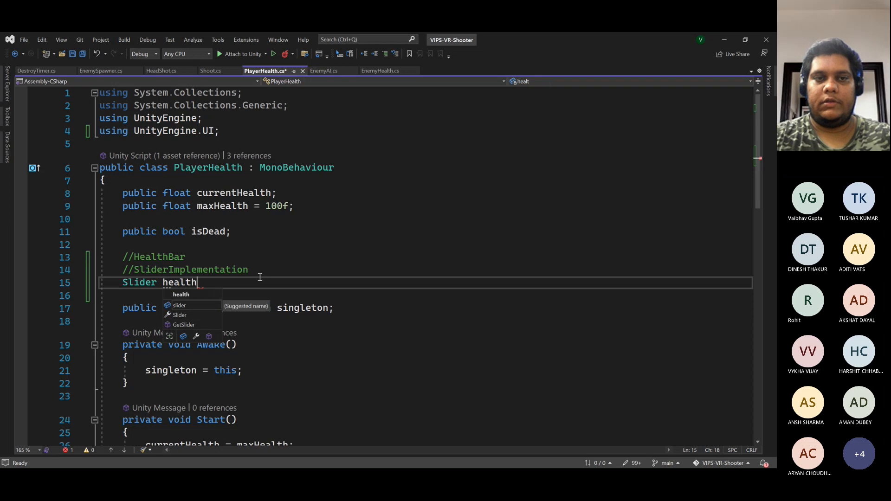
{"action": "type", "text": "Bar;"}
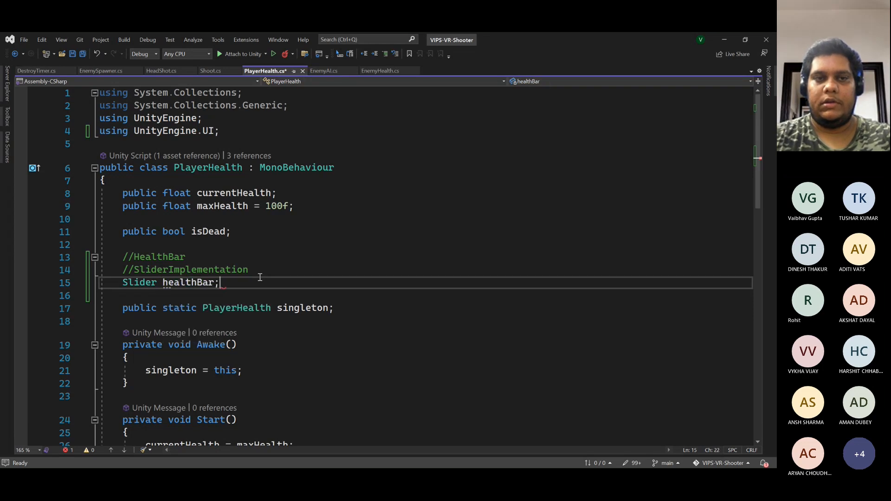
- Declare a field "TextMeshProUGUI healthText;" below healthBar, with its TMPro namespace imported
{"action": "key", "text": "Return"}
{"action": "type", "text": "text"}
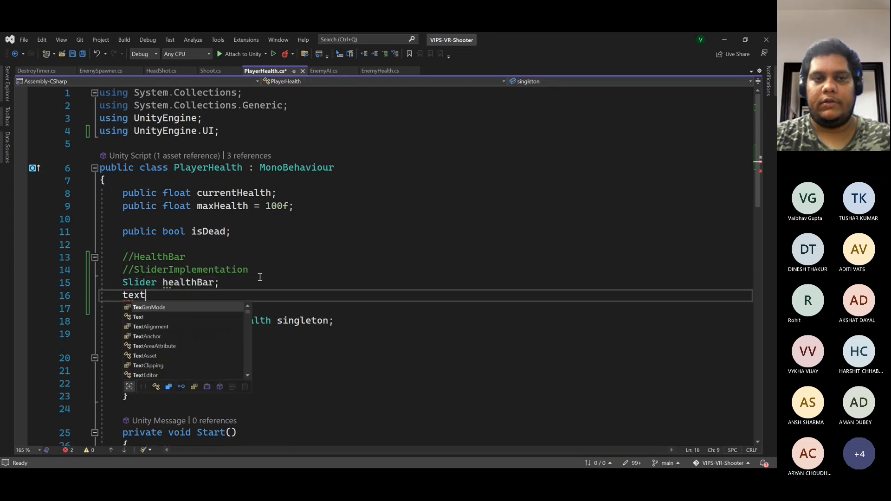
{"action": "type", "text": "MeshProUGUI"}
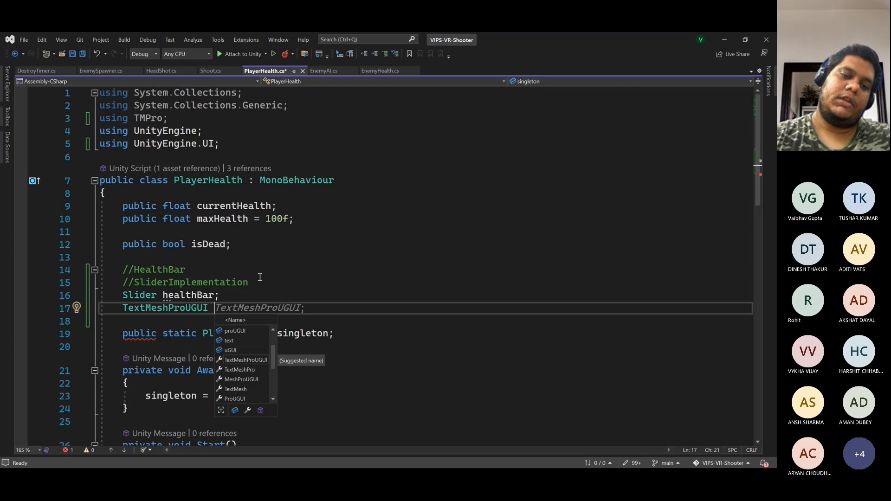
{"action": "type", "text": " healthText;"}
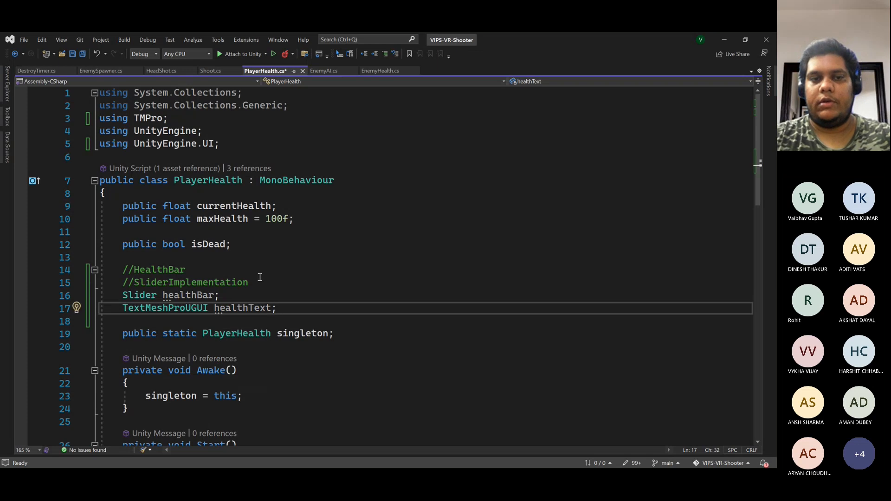
- Insert an empty private void Update() method after Start() in the PlayerHealth class
{"action": "scroll", "coordinate": [363, 270], "scroll_direction": "down", "scroll_amount": 4}
{"action": "scroll", "coordinate": [418, 291], "scroll_direction": "down", "scroll_amount": 7}
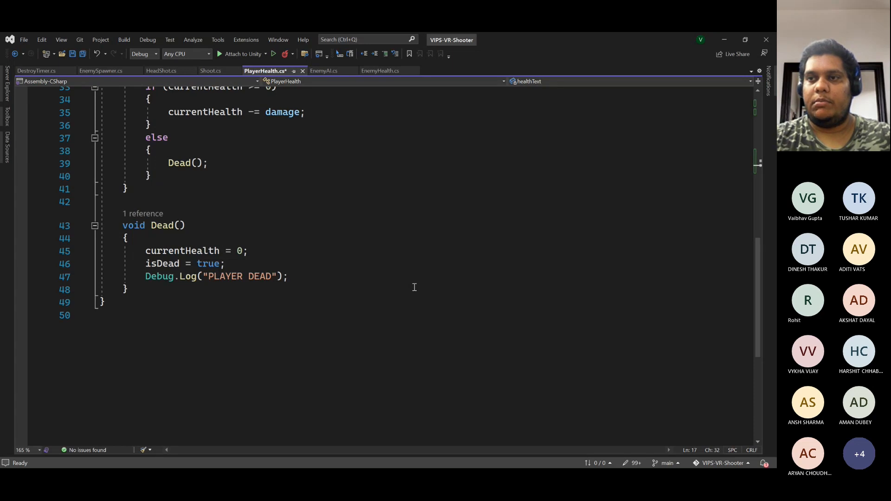
{"action": "scroll", "coordinate": [415, 288], "scroll_direction": "up", "scroll_amount": 5}
{"action": "scroll", "coordinate": [415, 287], "scroll_direction": "up", "scroll_amount": 4}
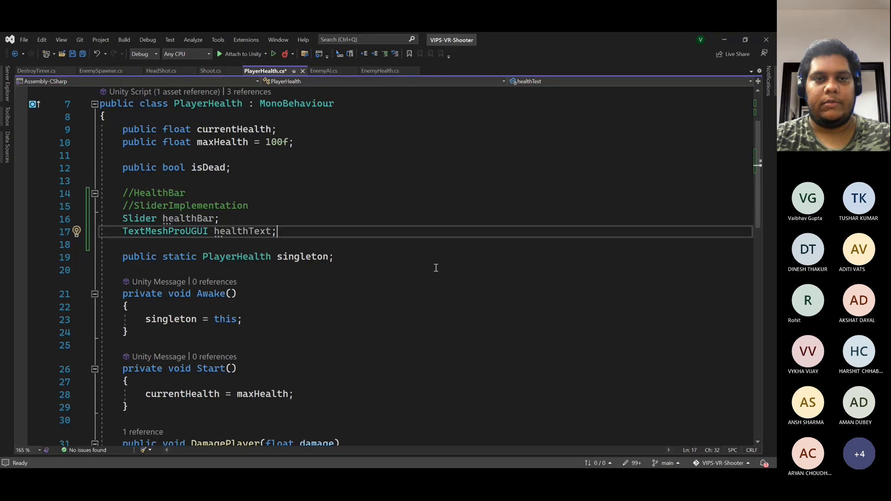
{"action": "scroll", "coordinate": [427, 288], "scroll_direction": "down", "scroll_amount": 4}
{"action": "left_click", "coordinate": [394, 256]}
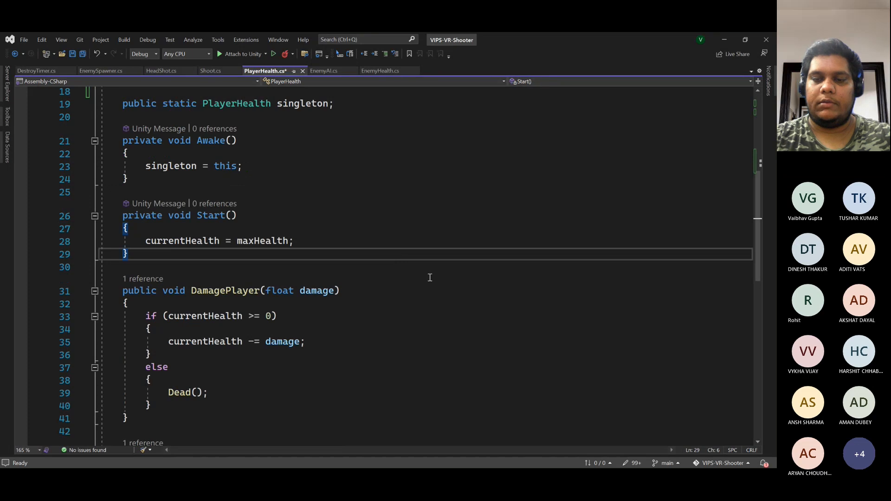
{"action": "key", "text": "Return"}
{"action": "type", "text": "upf"}
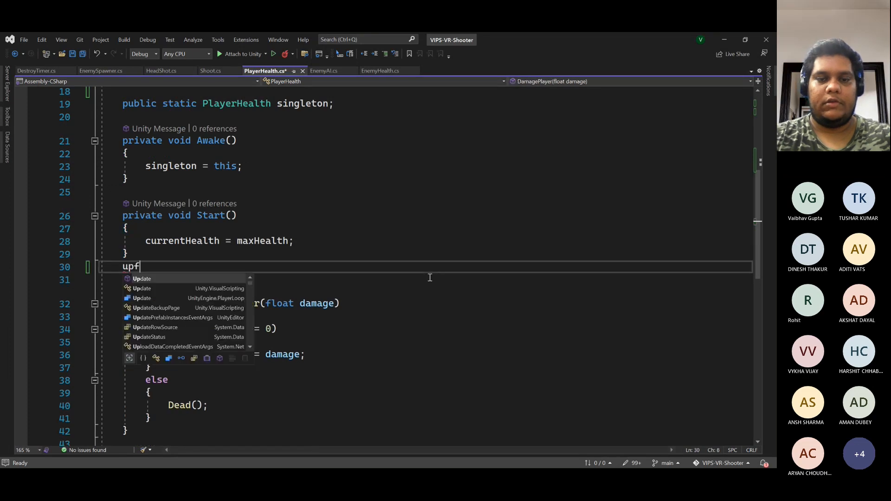
{"action": "key", "text": "BackSpace"}
{"action": "type", "text": "da"}
{"action": "key", "text": "Return"}
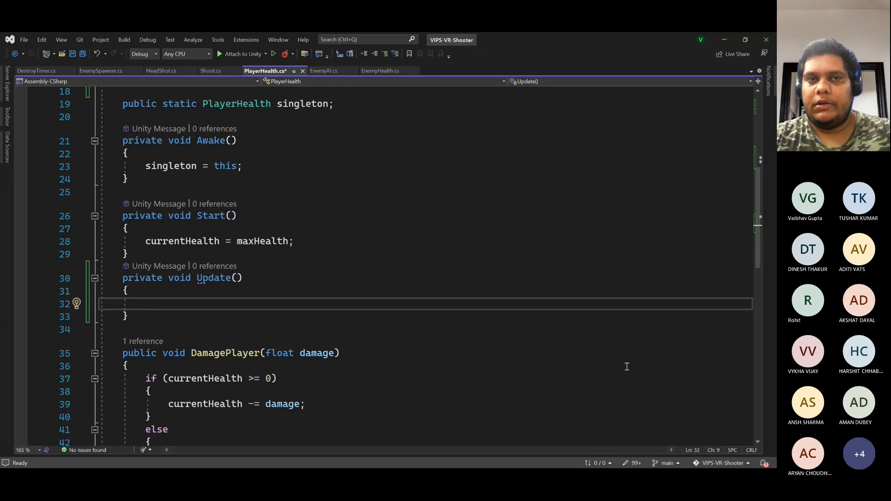
- In Update(), add the statements "healthBar.value = currentHealth;" and "healthText.text = healthBar.value.ToString();"
{"action": "scroll", "coordinate": [626, 366], "scroll_direction": "up", "scroll_amount": 1}
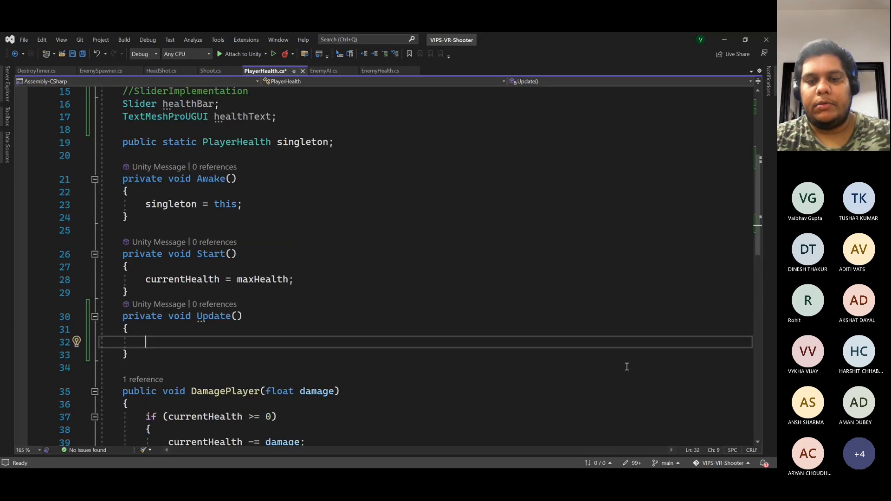
{"action": "type", "text": "healthBar"}
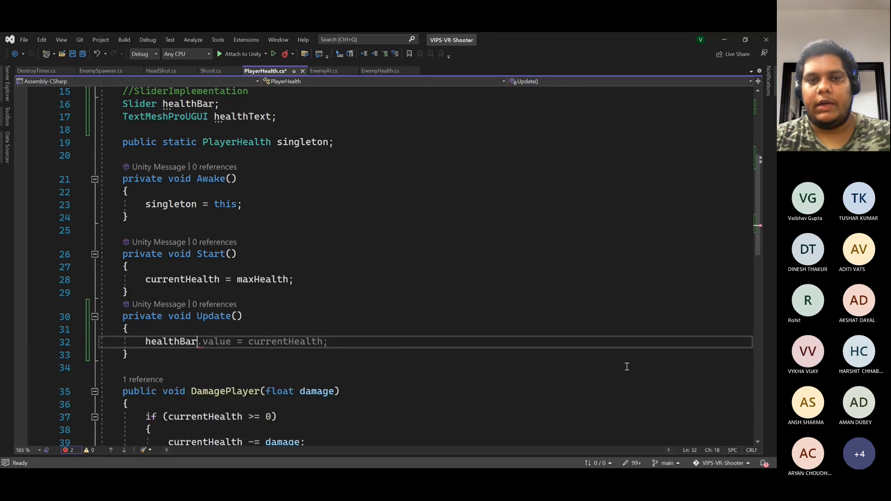
{"action": "key", "text": "Tab"}
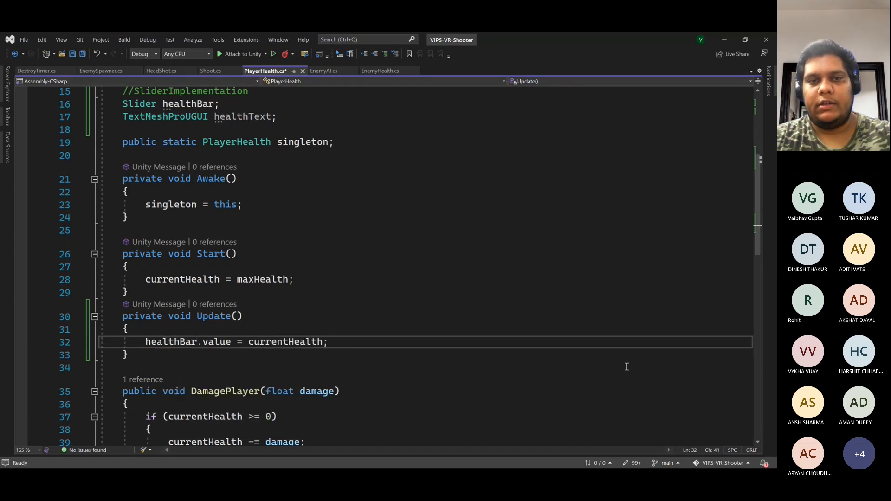
{"action": "key", "text": "Return"}
{"action": "key", "text": "Tab"}
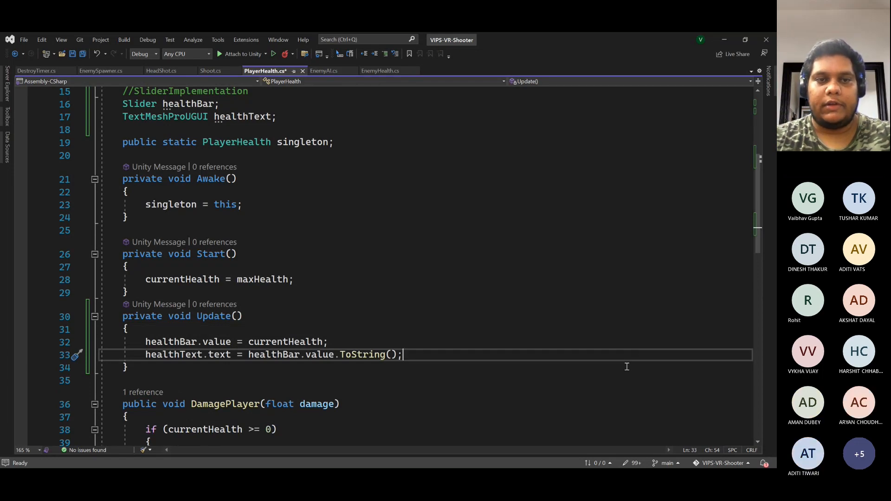
- Insert "healthBar.maxValue = maxHealth;" as the first statement of Update() and save the PlayerHealth script
{"action": "left_click", "coordinate": [474, 324]}
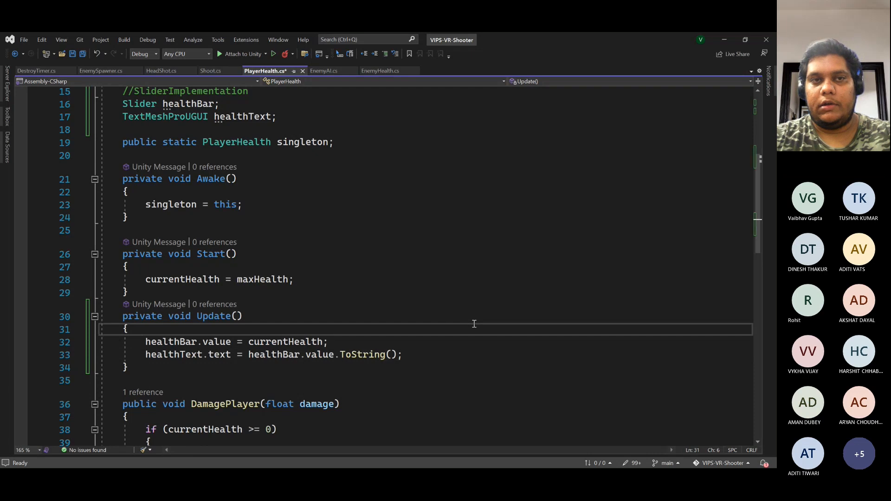
{"action": "key", "text": "Return"}
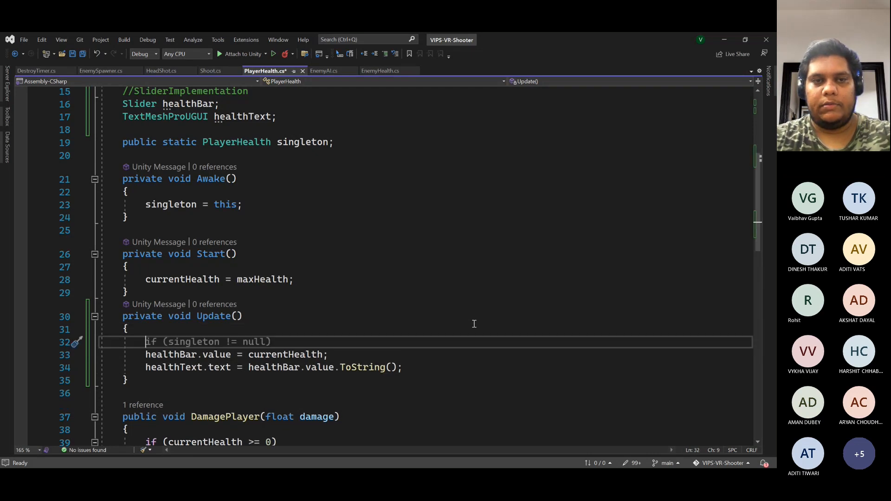
{"action": "type", "text": "healthBar"}
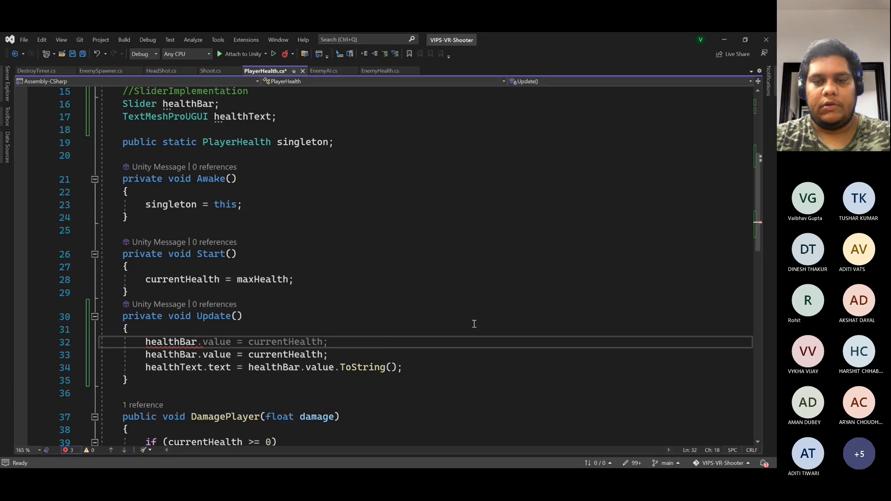
{"action": "type", "text": ".ma"}
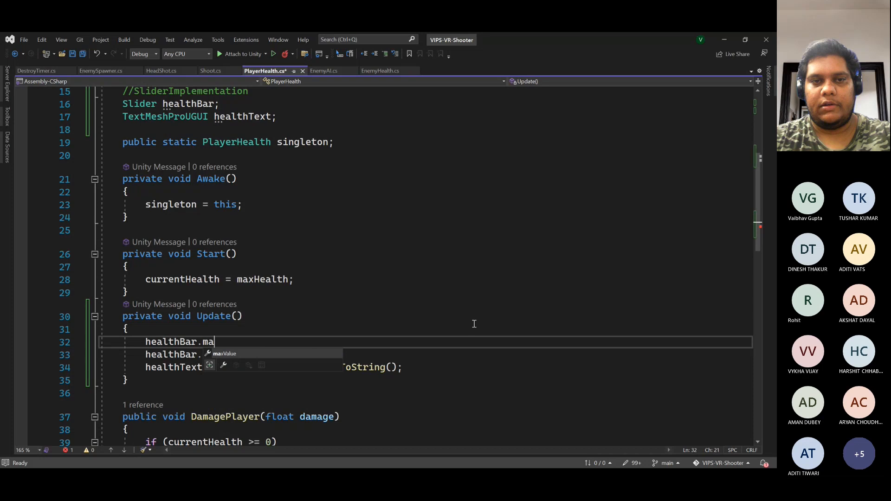
{"action": "key", "text": "Tab"}
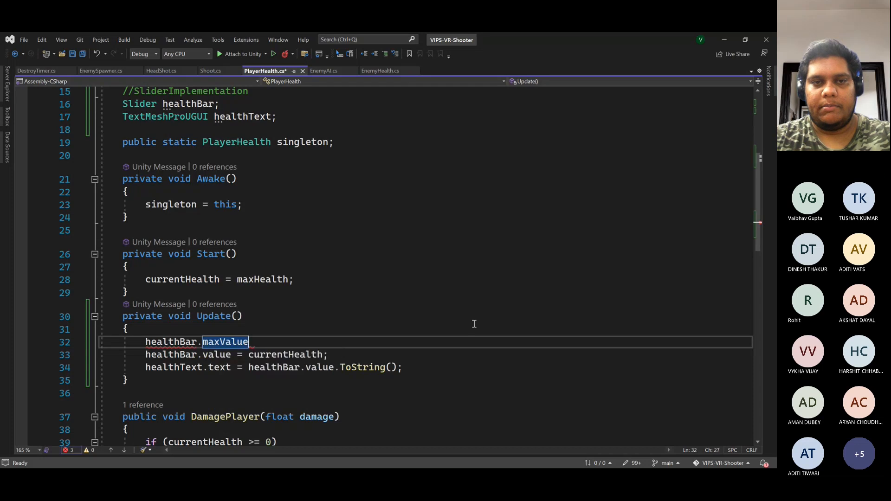
{"action": "type", "text": "= "}
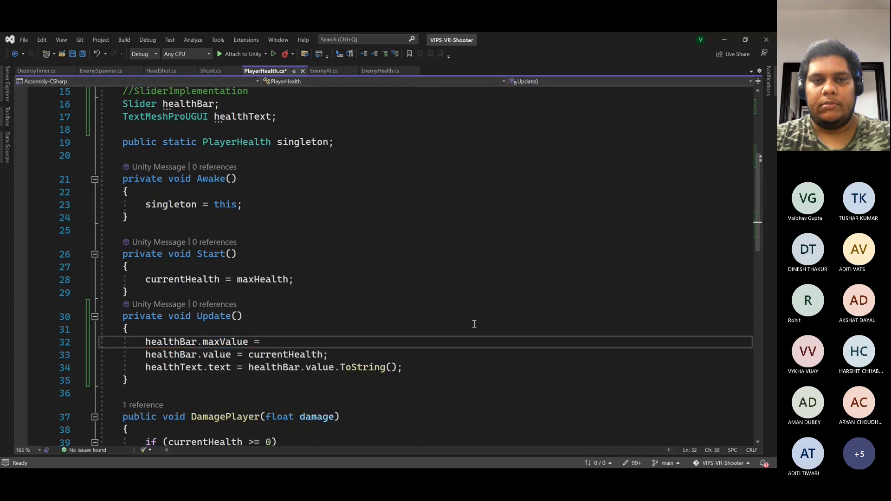
{"action": "type", "text": "maxHealth;"}
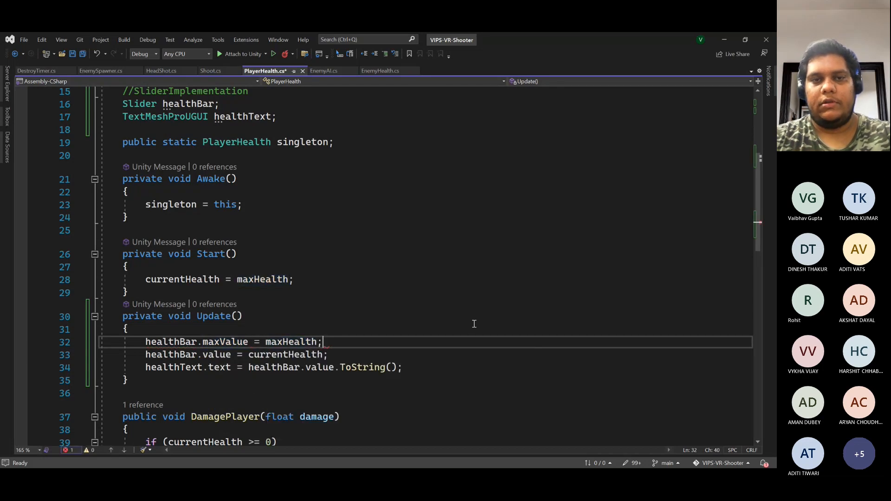
{"action": "key", "text": "ctrl+s"}
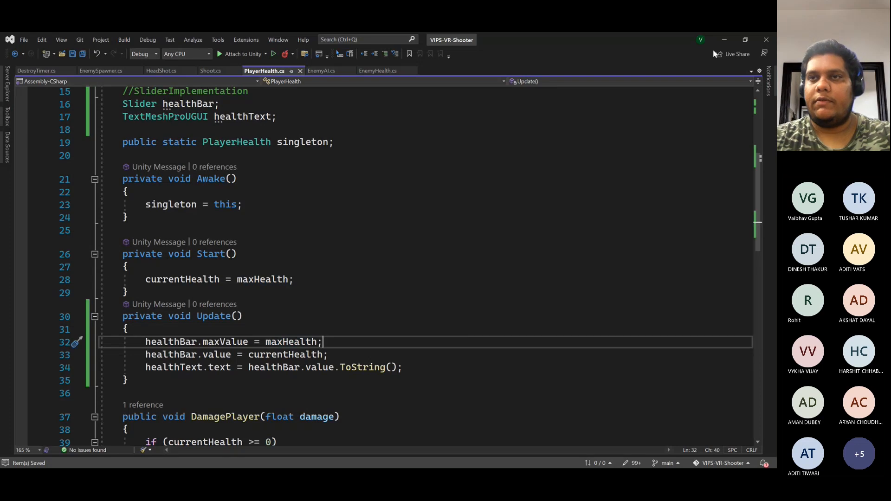
- Switch to Unity, play-test the scene briefly, stop it, and examine the fields of PlayerCapsule's Player Health component
{"action": "left_click", "coordinate": [722, 40]}
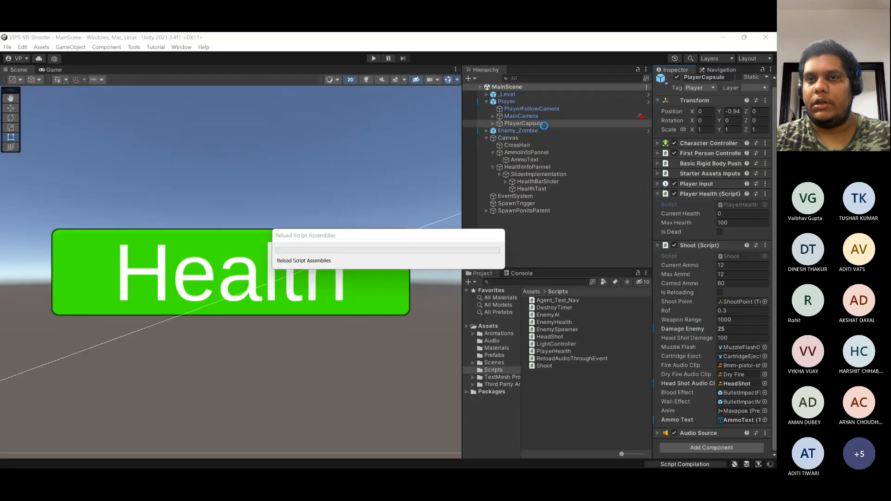
{"action": "left_click", "coordinate": [552, 181]}
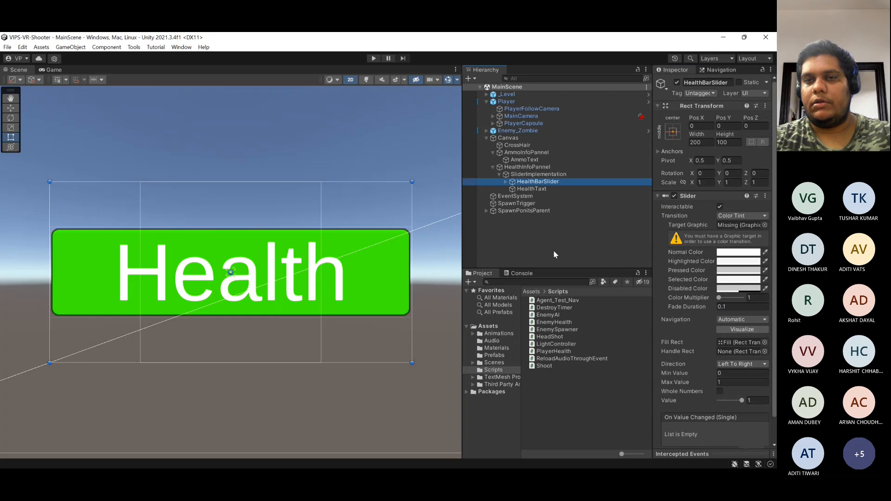
{"action": "key", "text": "alt+Tab"}
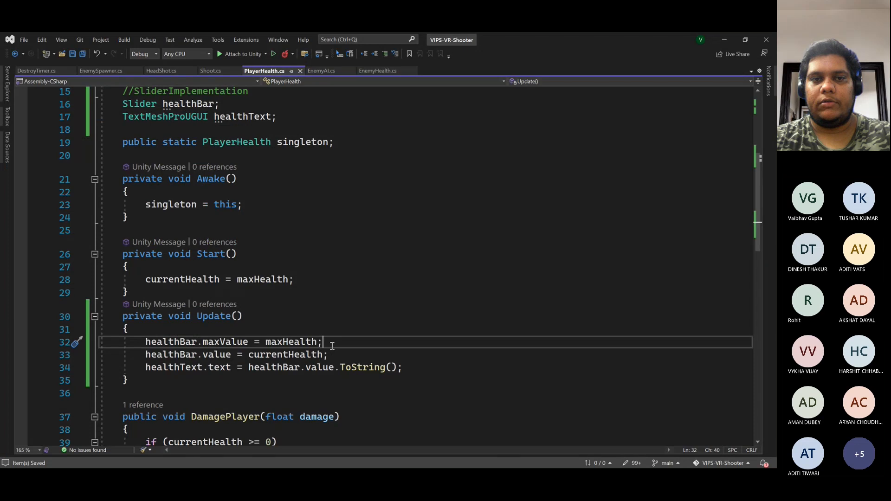
{"action": "left_click", "coordinate": [722, 42]}
{"action": "left_click", "coordinate": [373, 59]}
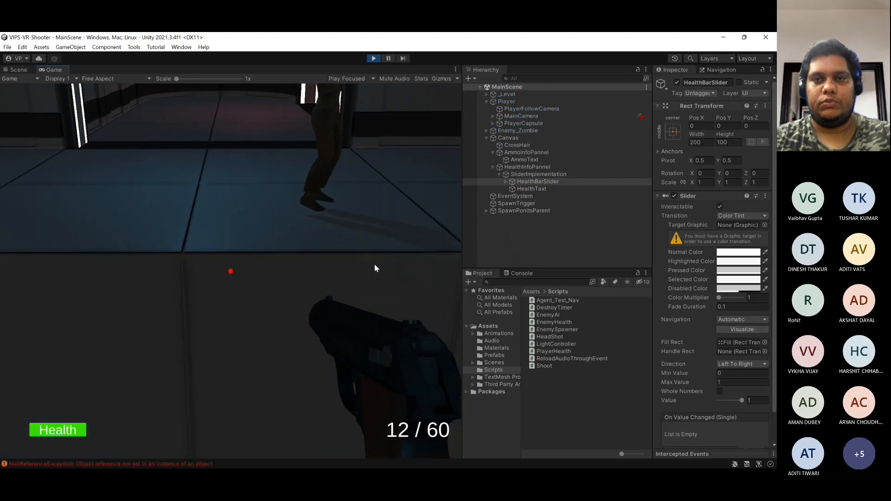
{"action": "left_click", "coordinate": [374, 59]}
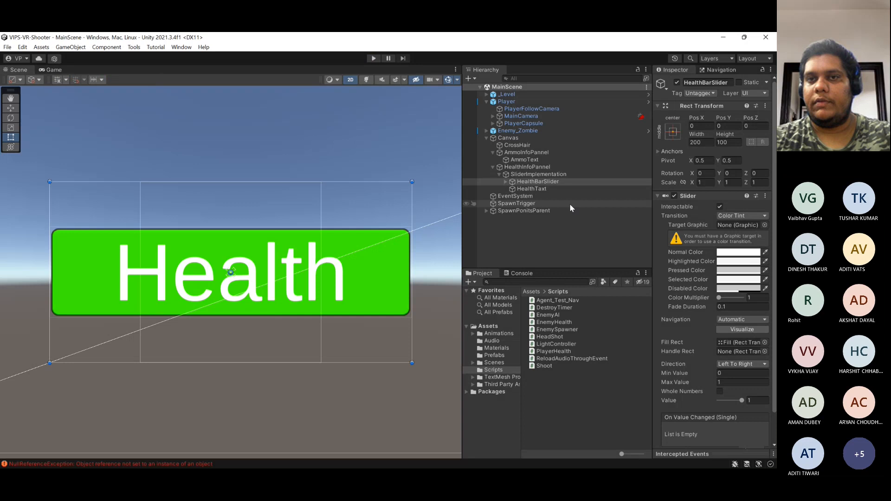
{"action": "left_click", "coordinate": [545, 124]}
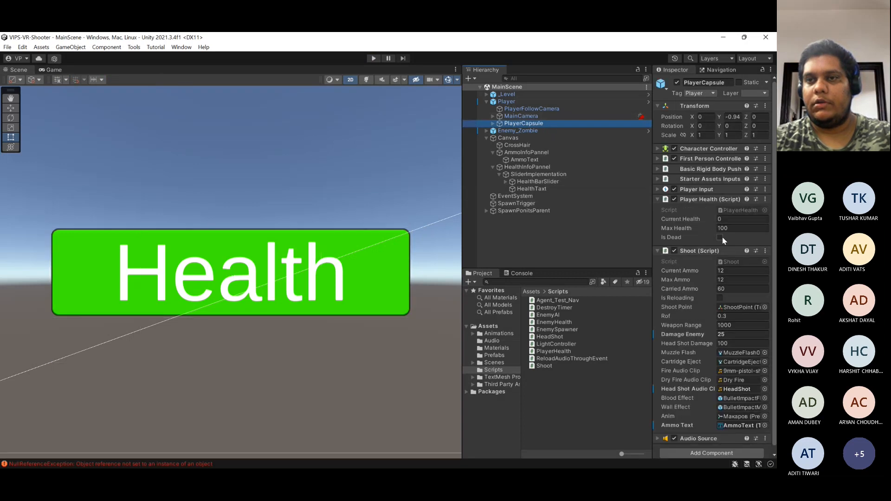
- Switch to Visual Studio, make the healthBar and healthText fields of PlayerHealth public, and save the script
{"action": "key", "text": "alt+Tab"}
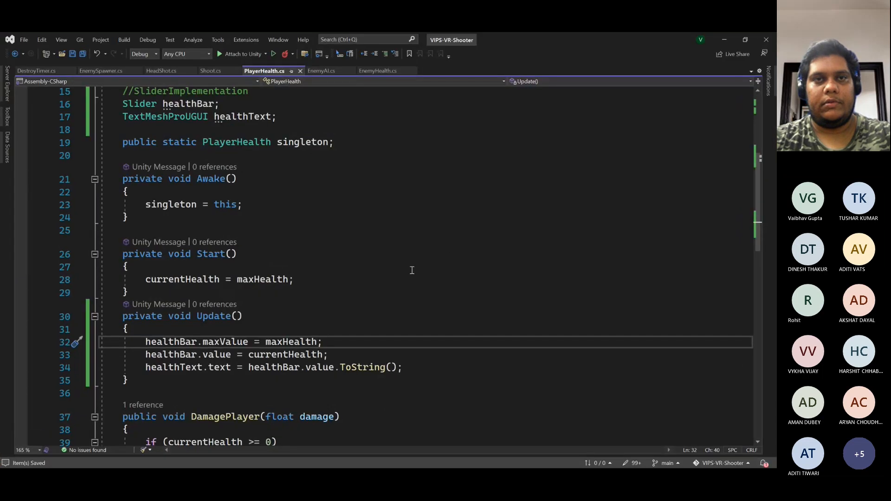
{"action": "scroll", "coordinate": [411, 270], "scroll_direction": "up", "scroll_amount": 5}
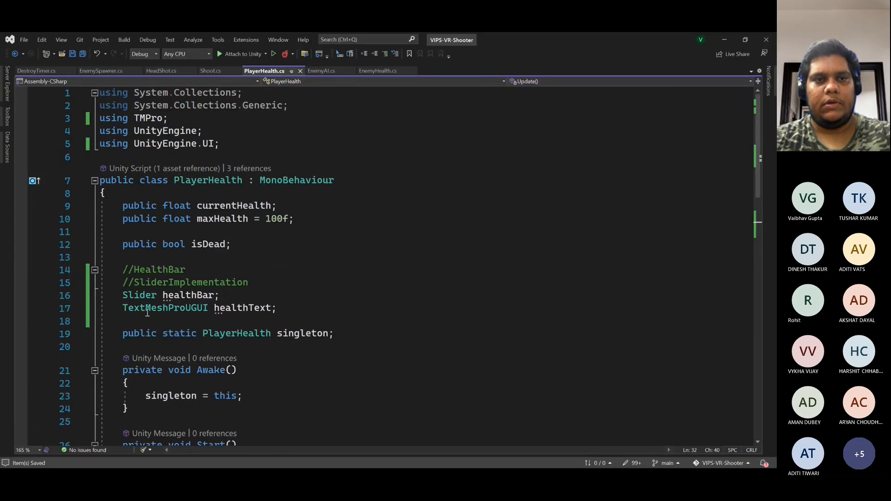
{"action": "left_click", "coordinate": [122, 295]}
{"action": "type", "text": "pub"}
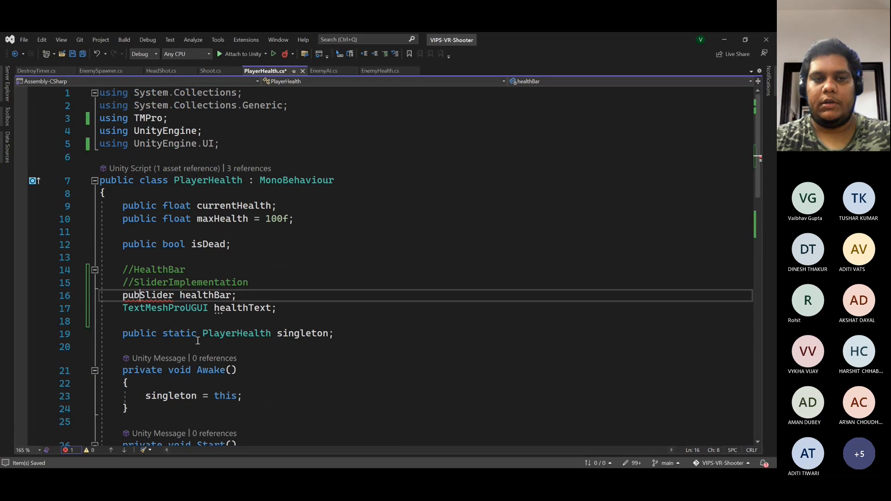
{"action": "type", "text": "lic"}
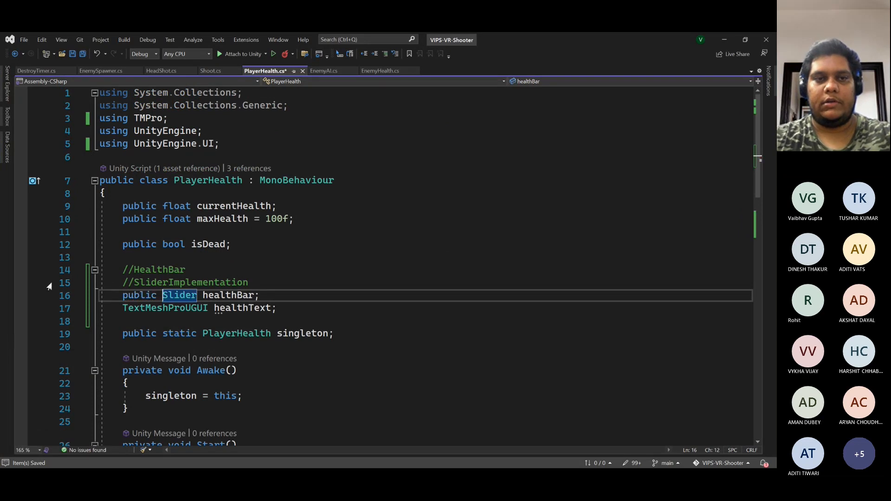
{"action": "left_click", "coordinate": [121, 308]}
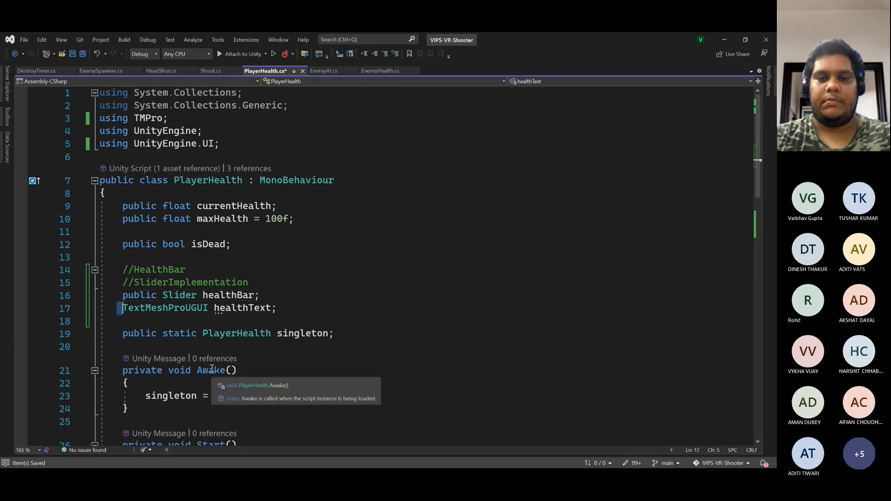
{"action": "type", "text": "pu"}
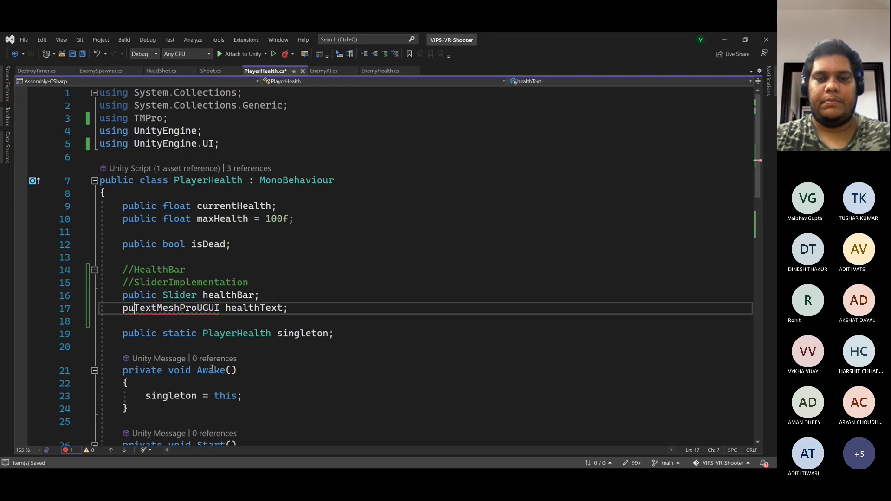
{"action": "type", "text": "blic"}
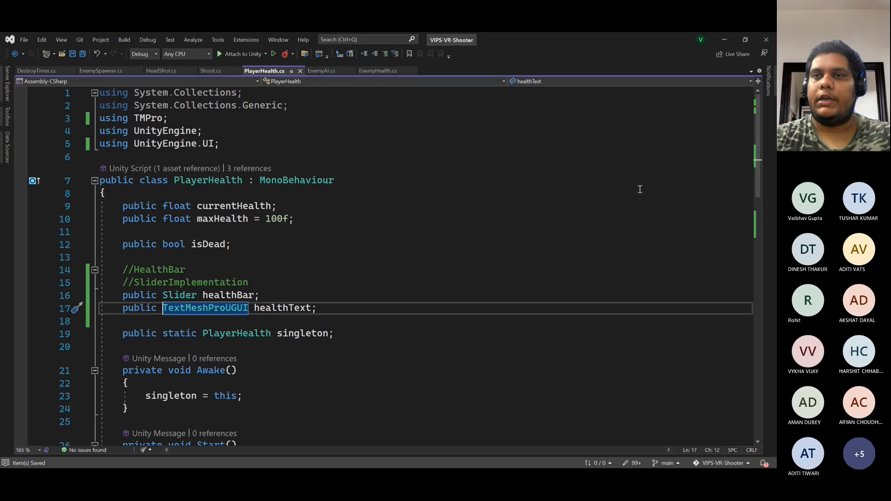
- Return to Unity, let the scripts reload, and run the scene briefly to check the health display before stopping it
{"action": "left_click", "coordinate": [720, 39]}
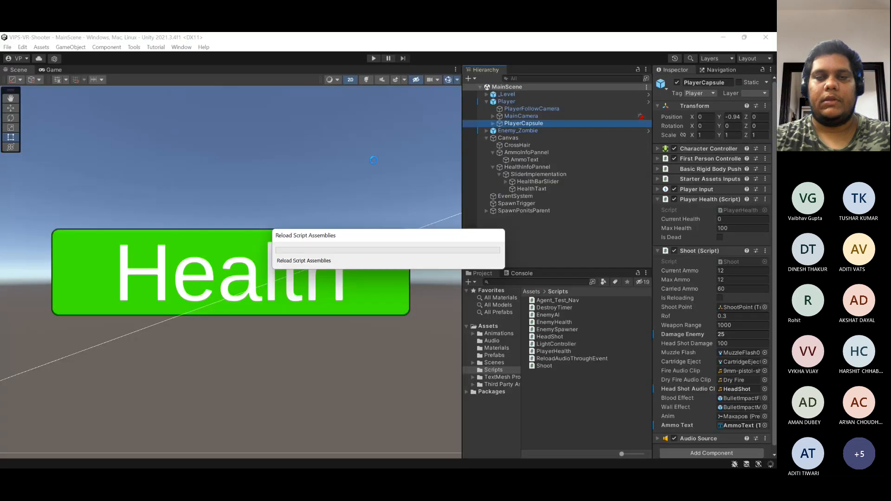
{"action": "left_click", "coordinate": [373, 58]}
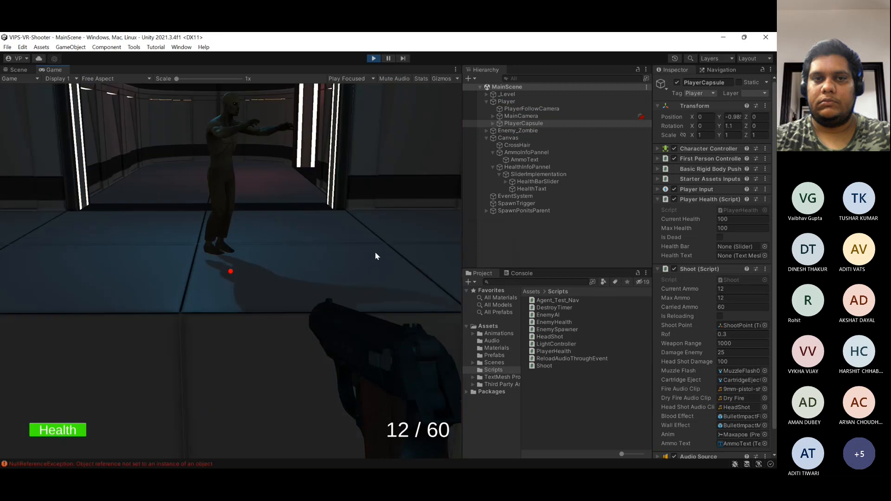
{"action": "left_click", "coordinate": [376, 255]}
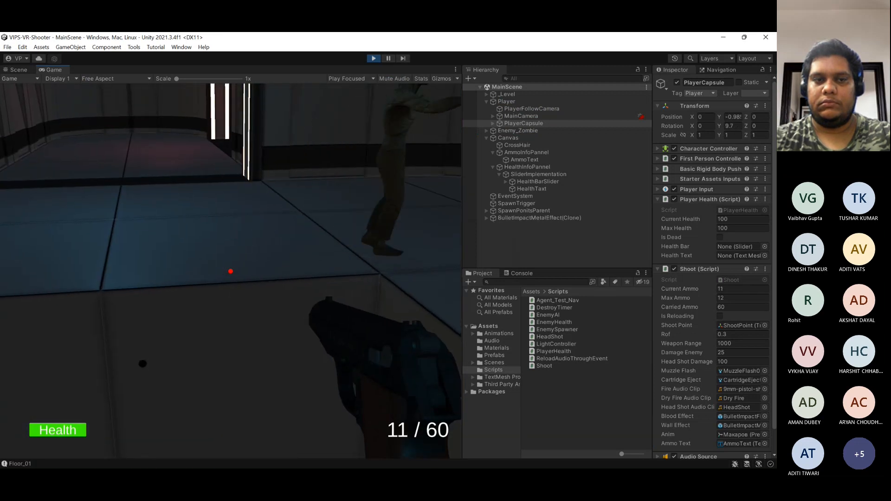
{"action": "left_click", "coordinate": [373, 59]}
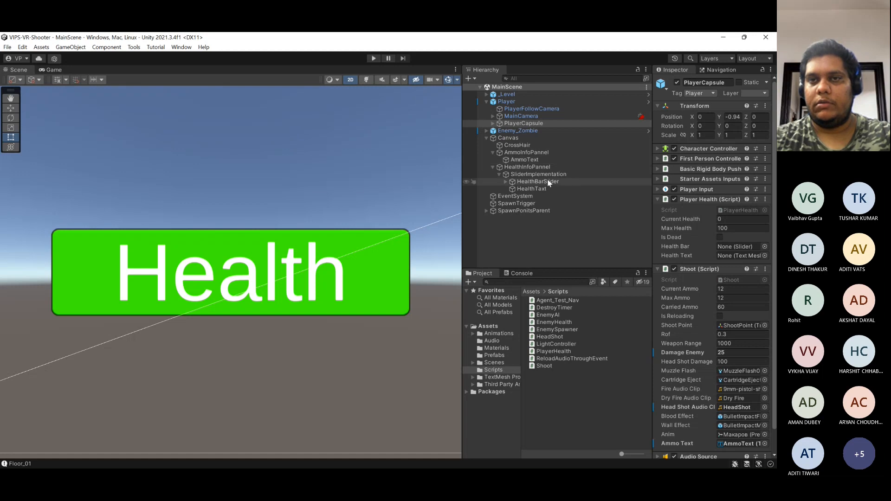
- Assign HealthBarSlider to the Health Bar field and the HealthText object to the Health Text field of PlayerCapsule's Player Health component
{"action": "mouse_move", "coordinate": [542, 181]}
{"action": "left_mouse_down"}
{"action": "mouse_move", "coordinate": [709, 220]}
{"action": "mouse_move", "coordinate": [738, 247]}
{"action": "left_mouse_up"}
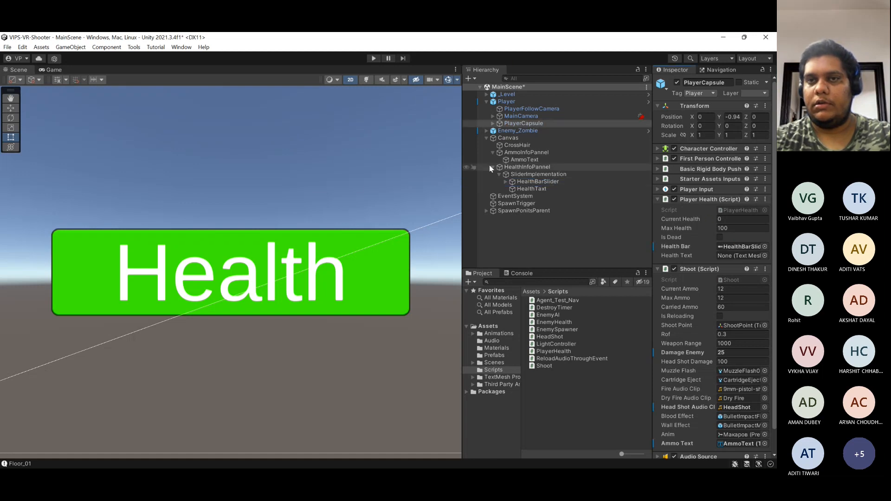
{"action": "left_click_drag", "start_coordinate": [532, 189], "coordinate": [723, 256]}
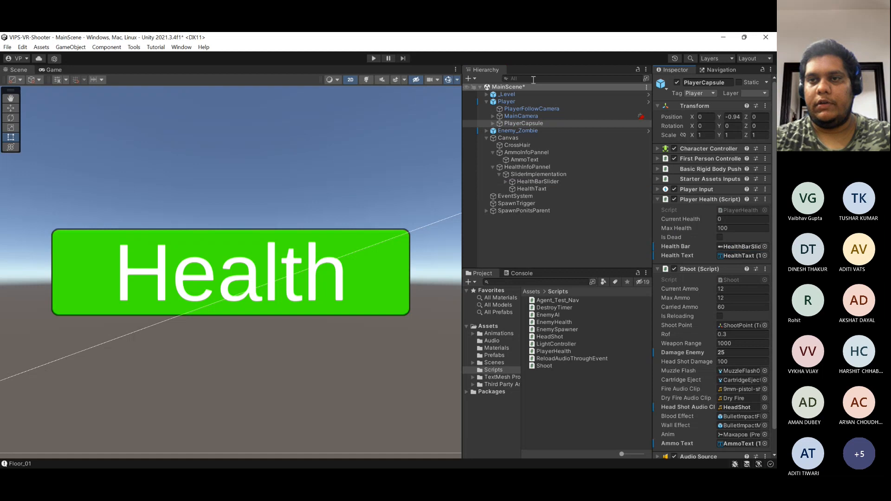
- Play-test the scene, letting the zombie attack the player to check the health bar and text, and shoot the zombie
{"action": "left_click", "coordinate": [374, 59]}
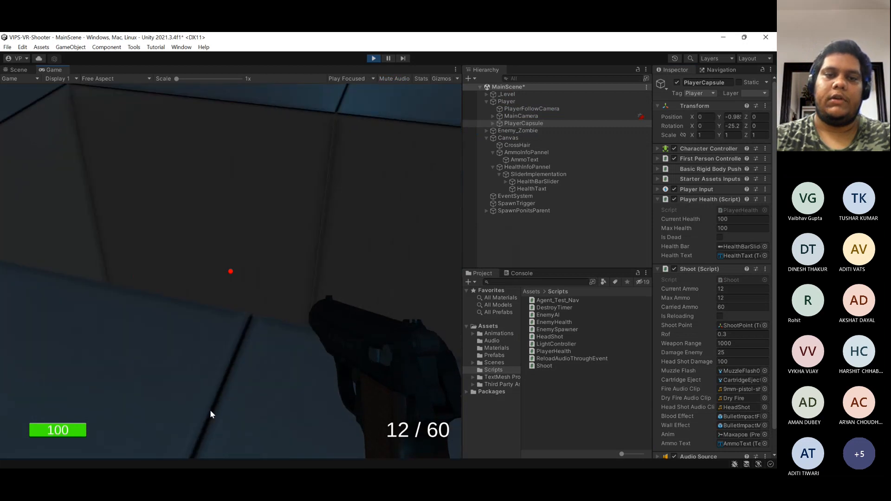
{"action": "left_click", "coordinate": [394, 335]}
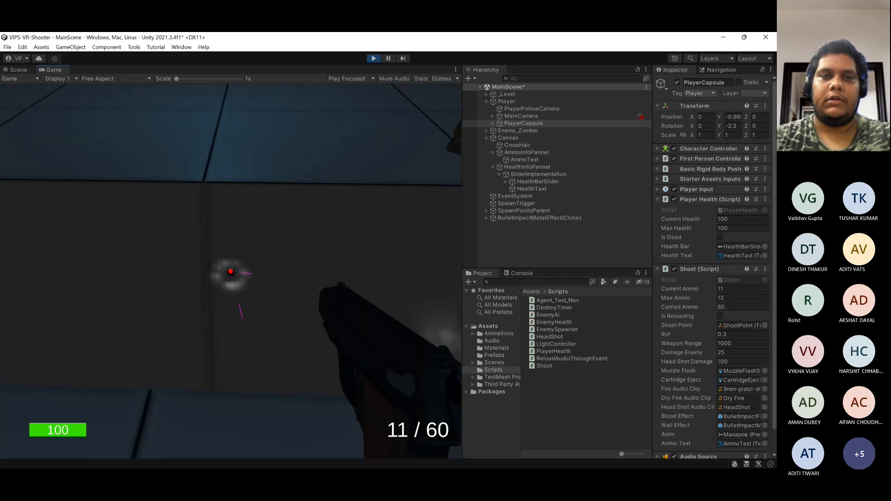
{"action": "key", "text": "w"}
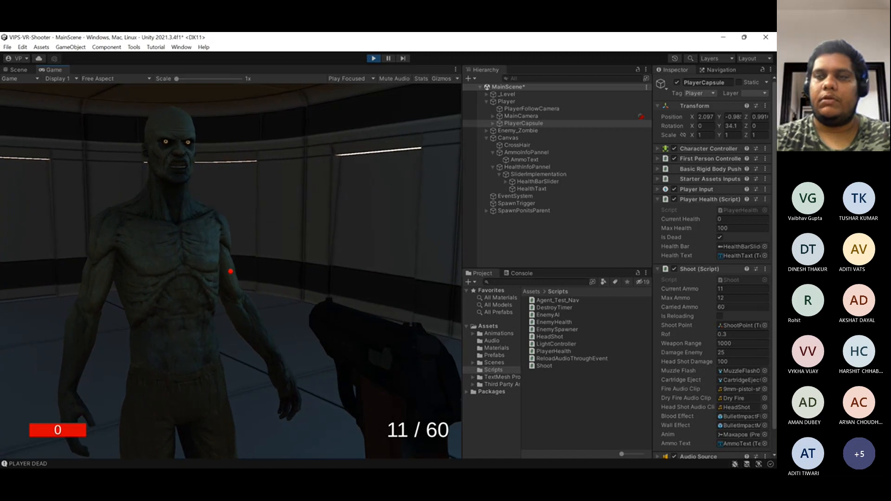
{"action": "left_click", "coordinate": [230, 270]}
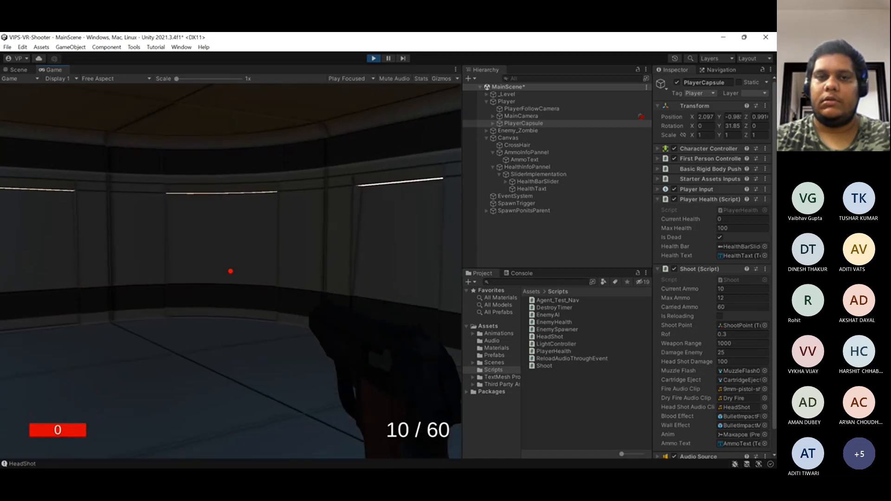
- Test moving and firing at the fallen zombie while the player's health is zero, and stop the play test
{"action": "key", "text": "s"}
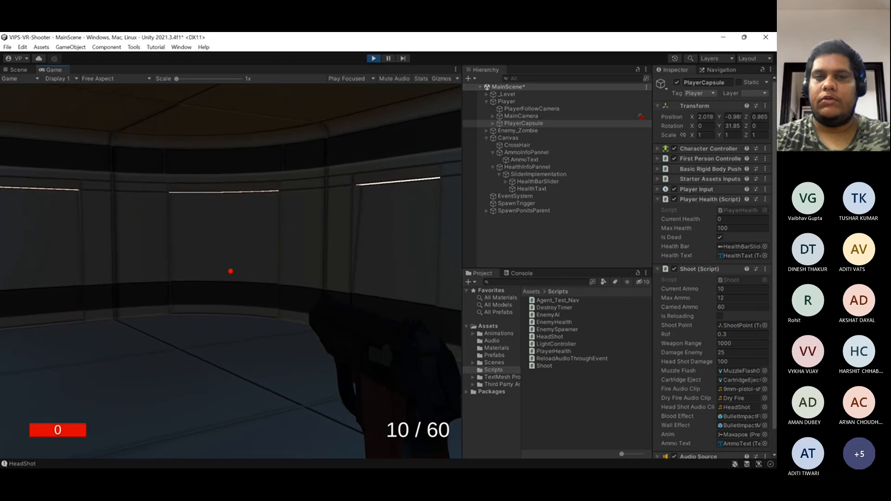
{"action": "left_click", "coordinate": [231, 271]}
{"action": "left_click", "coordinate": [231, 271]}
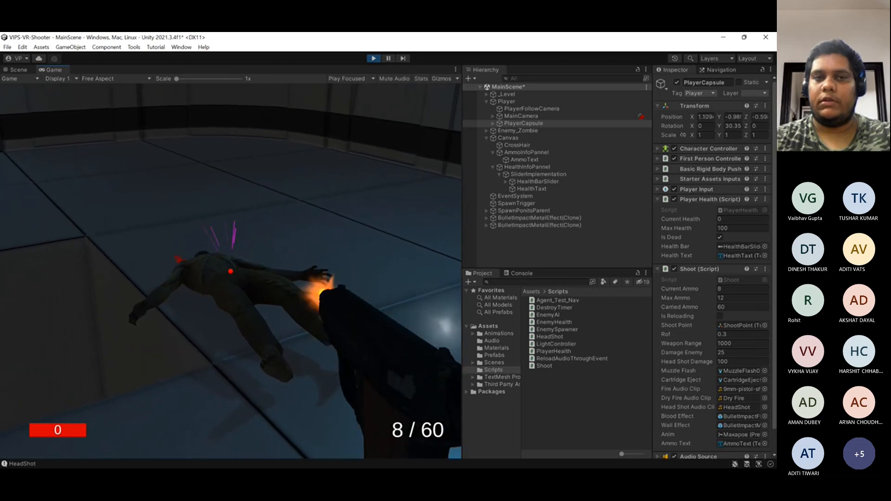
{"action": "left_click", "coordinate": [231, 271]}
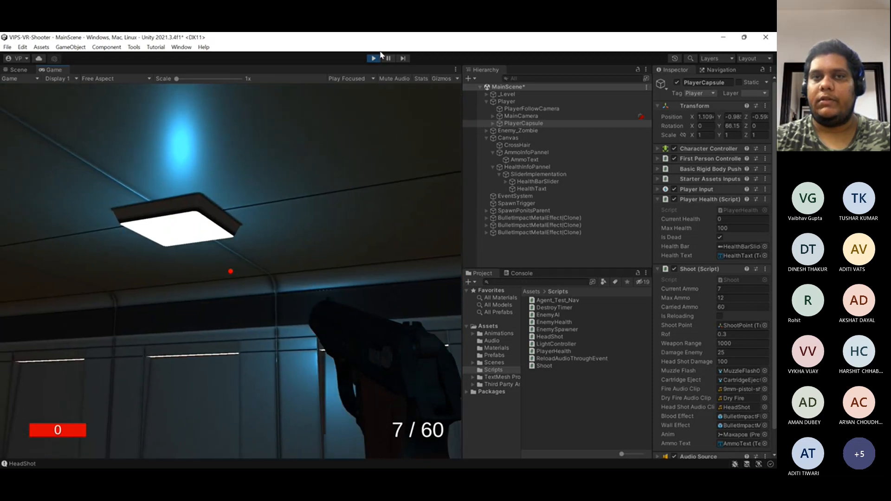
{"action": "key", "text": "ctrl+p"}
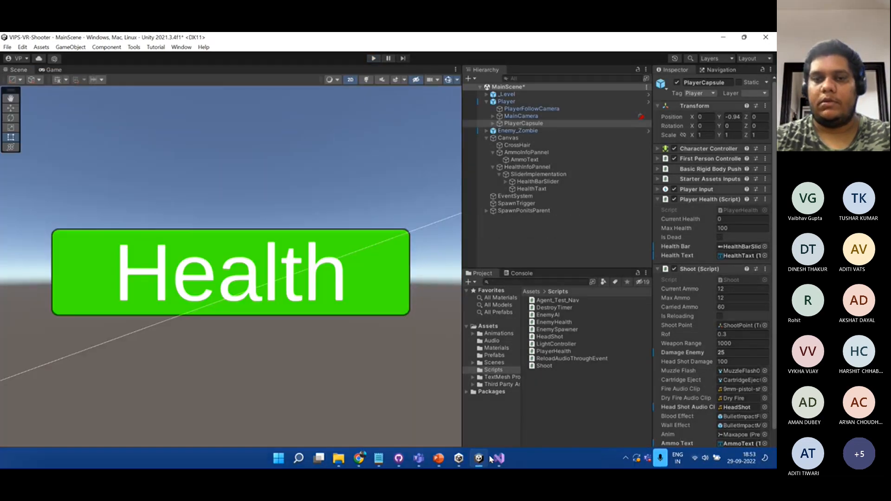
- Switch to Visual Studio and examine PlayerHealth's update and damage code, plus the ammo display and ShootRay hit handling in Shoot.cs
{"action": "left_click", "coordinate": [498, 459]}
{"action": "scroll", "coordinate": [308, 192], "scroll_direction": "down", "scroll_amount": 5}
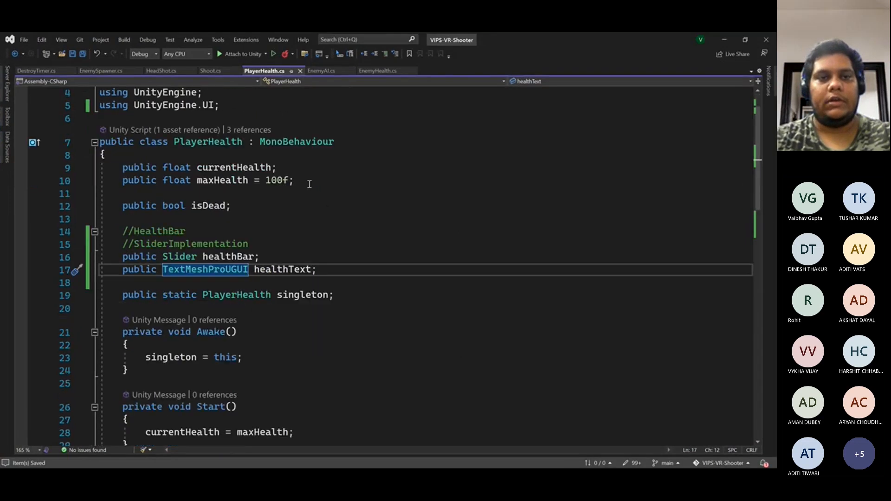
{"action": "scroll", "coordinate": [307, 186], "scroll_direction": "down", "scroll_amount": 2}
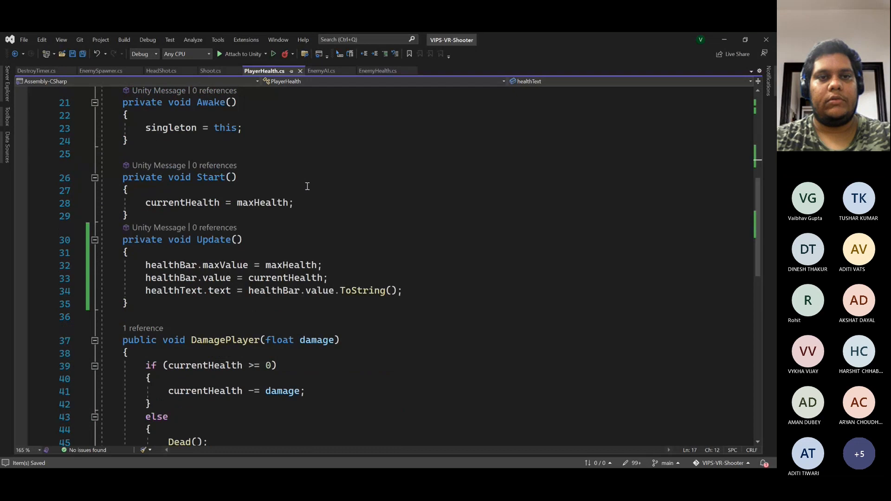
{"action": "key", "text": "ctrl+Tab"}
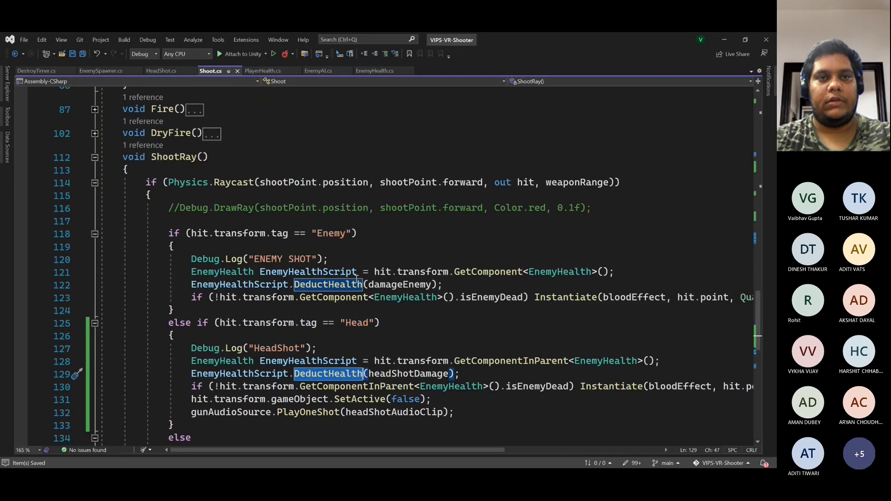
{"action": "scroll", "coordinate": [240, 256], "scroll_direction": "up", "scroll_amount": 4}
{"action": "scroll", "coordinate": [246, 254], "scroll_direction": "up", "scroll_amount": 9}
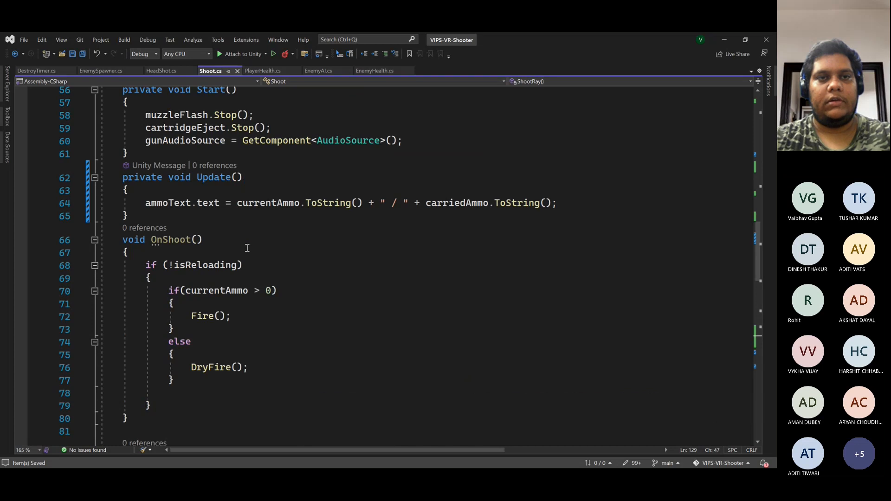
{"action": "scroll", "coordinate": [248, 248], "scroll_direction": "up", "scroll_amount": 16}
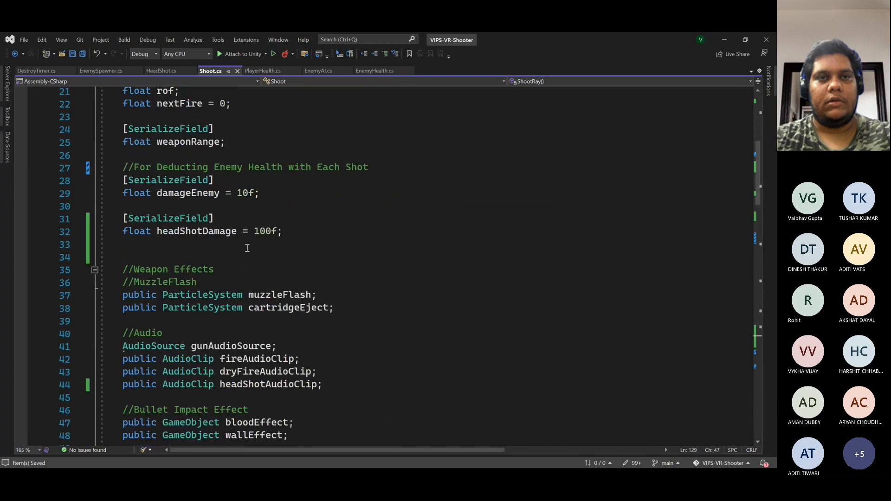
{"action": "scroll", "coordinate": [248, 248], "scroll_direction": "down", "scroll_amount": 19}
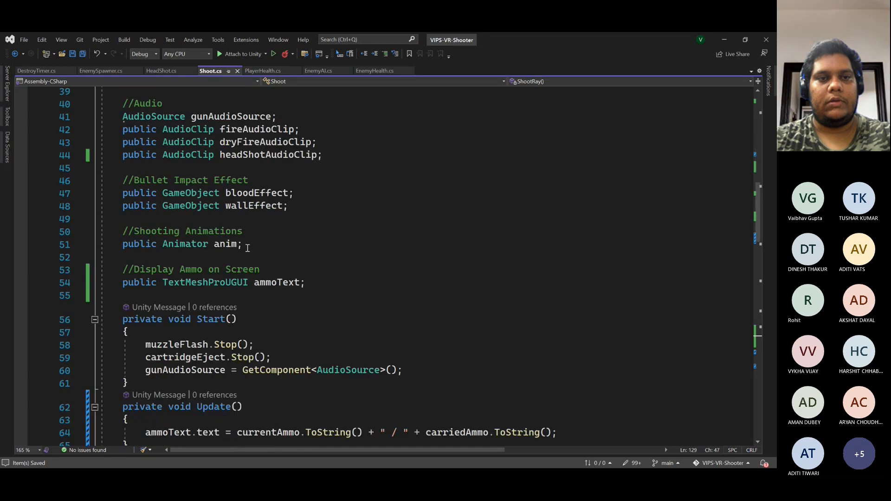
{"action": "scroll", "coordinate": [247, 248], "scroll_direction": "up", "scroll_amount": 3}
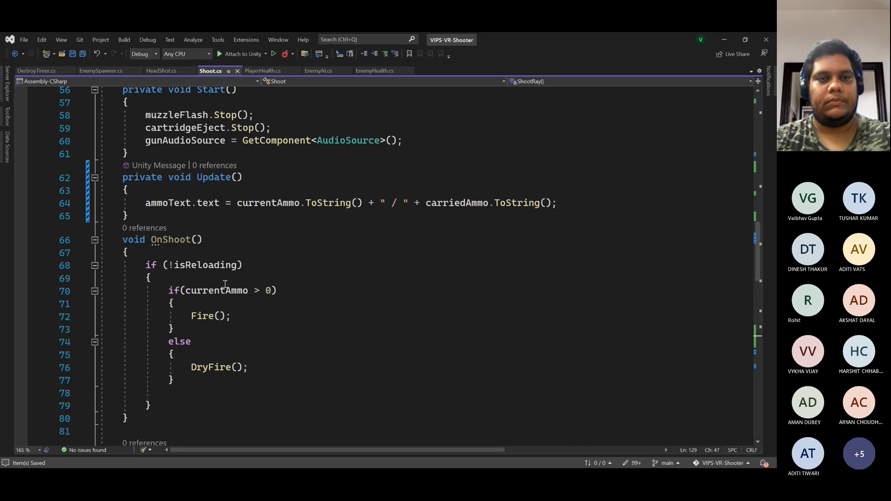
{"action": "scroll", "coordinate": [224, 274], "scroll_direction": "down", "scroll_amount": 20}
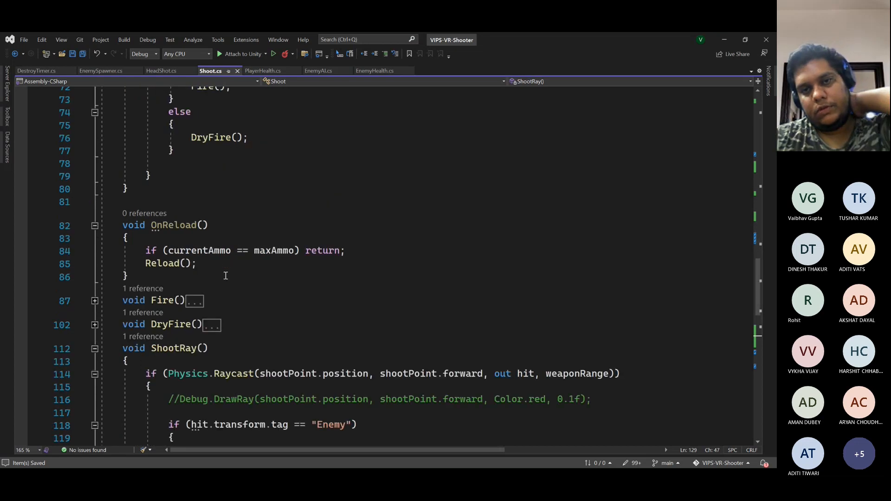
{"action": "scroll", "coordinate": [330, 245], "scroll_direction": "up", "scroll_amount": 3}
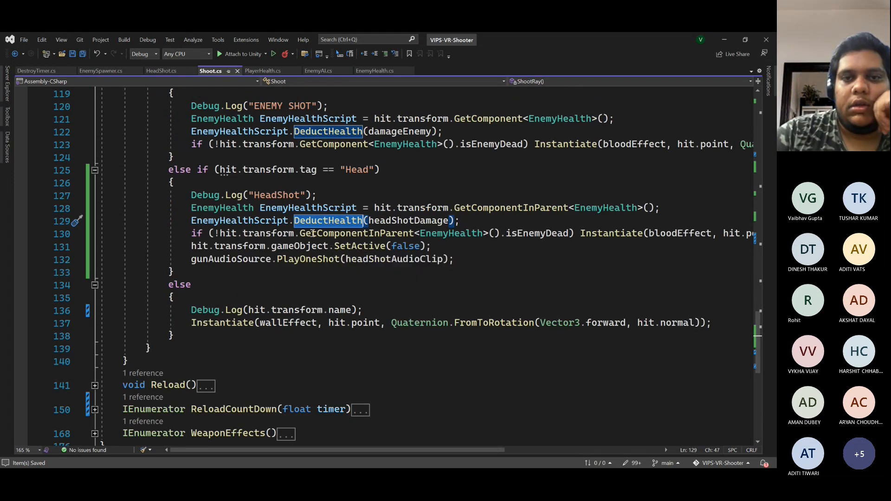
{"action": "left_click_drag", "start_coordinate": [329, 233], "coordinate": [552, 234]}
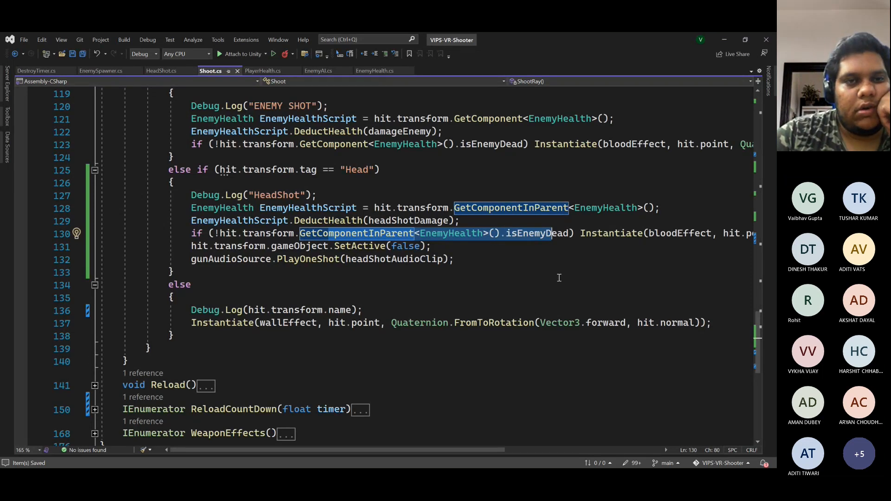
{"action": "scroll", "coordinate": [559, 278], "scroll_direction": "down", "scroll_amount": 4}
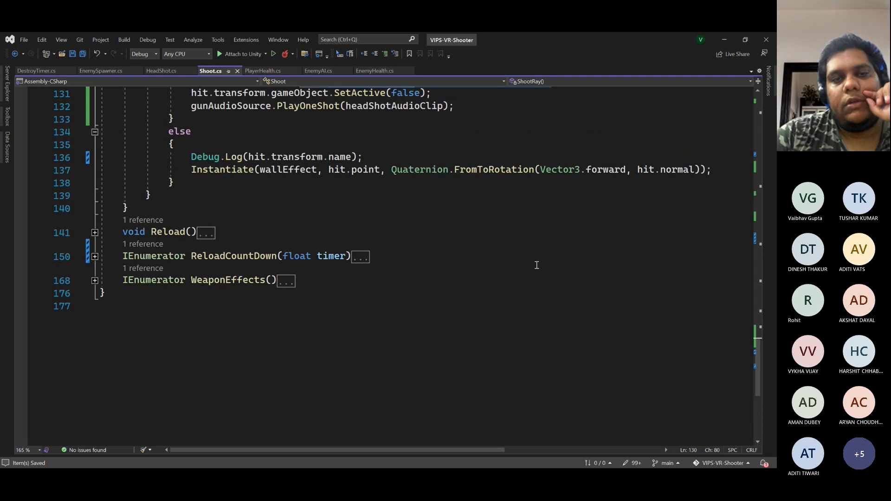
{"action": "scroll", "coordinate": [536, 265], "scroll_direction": "up", "scroll_amount": 8}
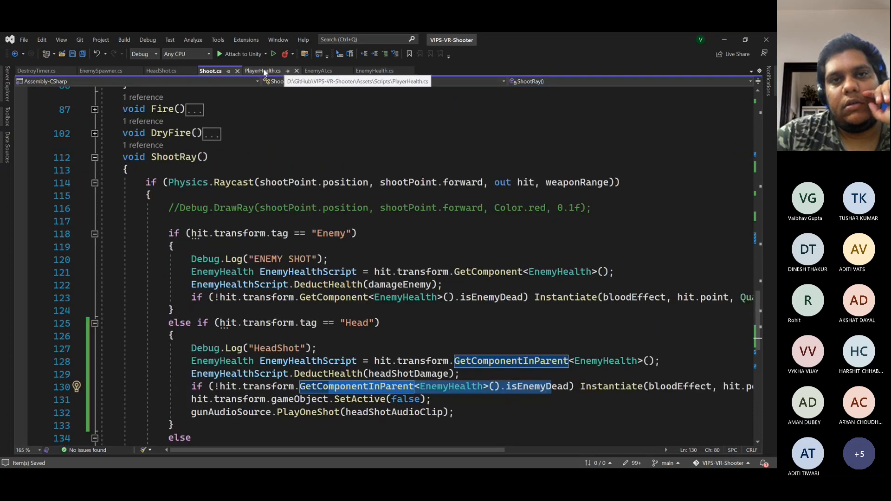
- Add Destroy(GetComponent<Shoot>()); after the "PLAYER DEAD" log line in the Dead method of PlayerHealth.cs, and save the script
{"action": "left_click", "coordinate": [263, 71]}
{"action": "scroll", "coordinate": [377, 285], "scroll_direction": "down", "scroll_amount": 1}
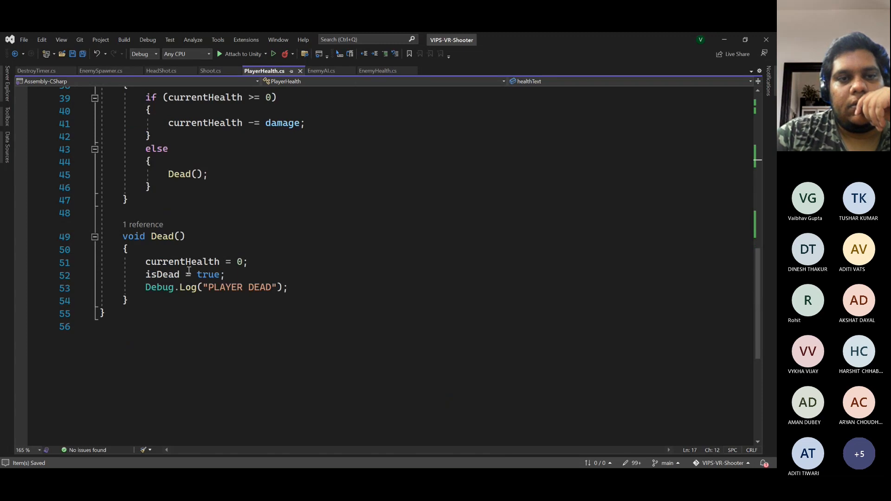
{"action": "left_click", "coordinate": [369, 265]}
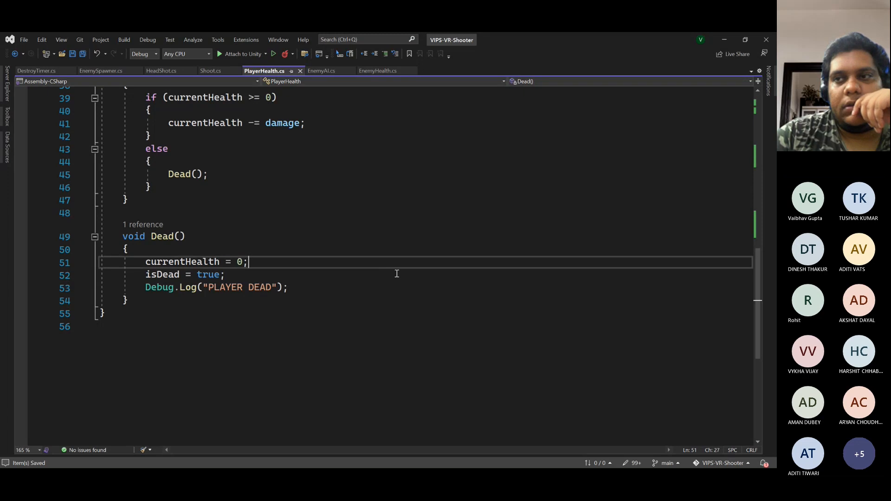
{"action": "left_click", "coordinate": [397, 274]}
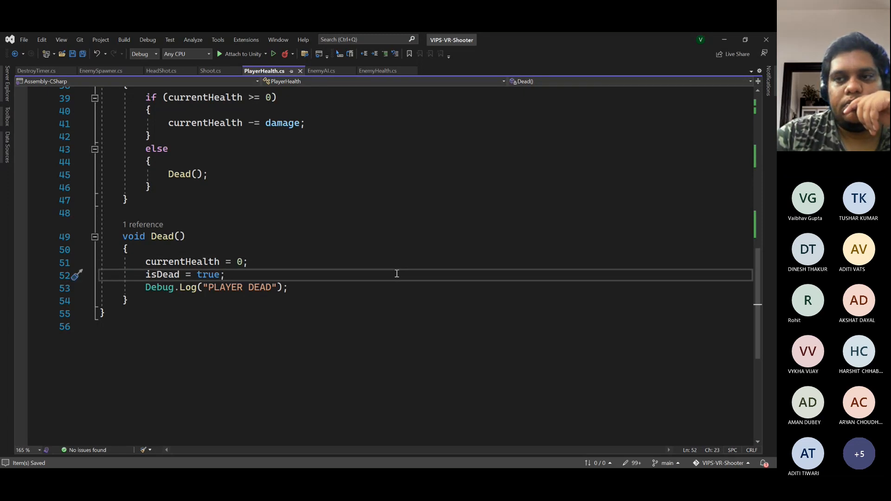
{"action": "left_click", "coordinate": [403, 285]}
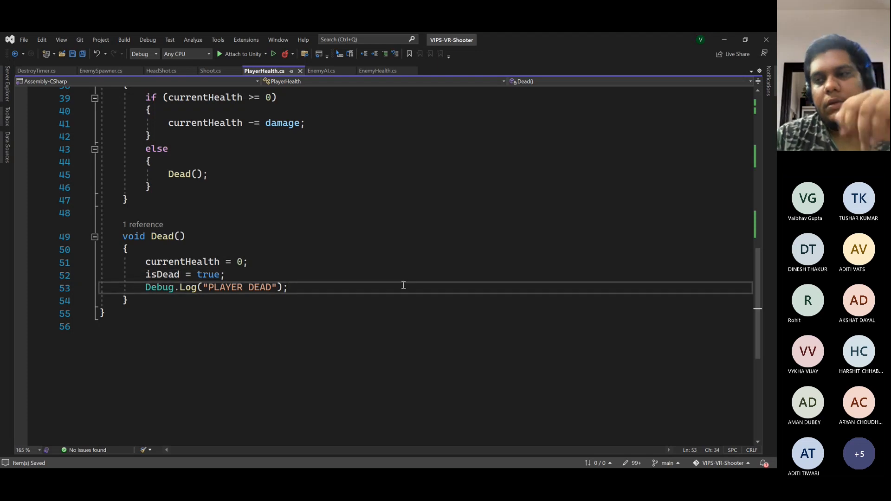
{"action": "key", "text": "Return"}
{"action": "type", "text": "Destroy"}
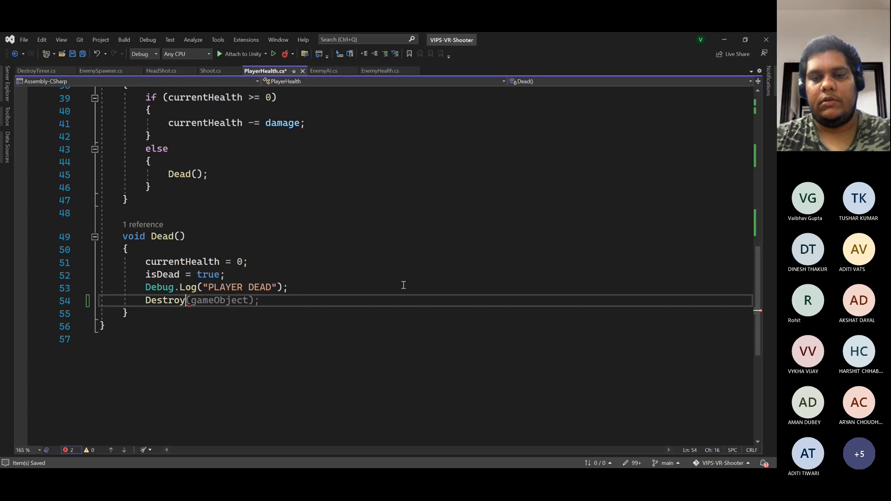
{"action": "type", "text": "("}
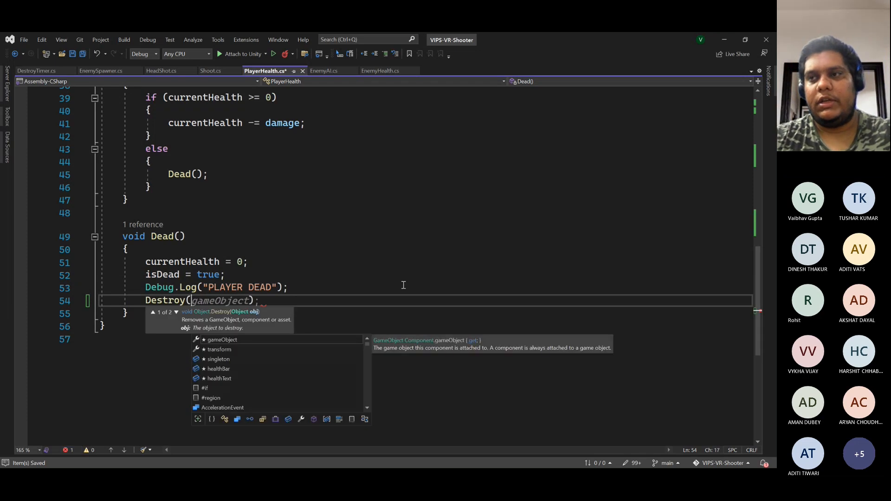
{"action": "type", "text": "getc"}
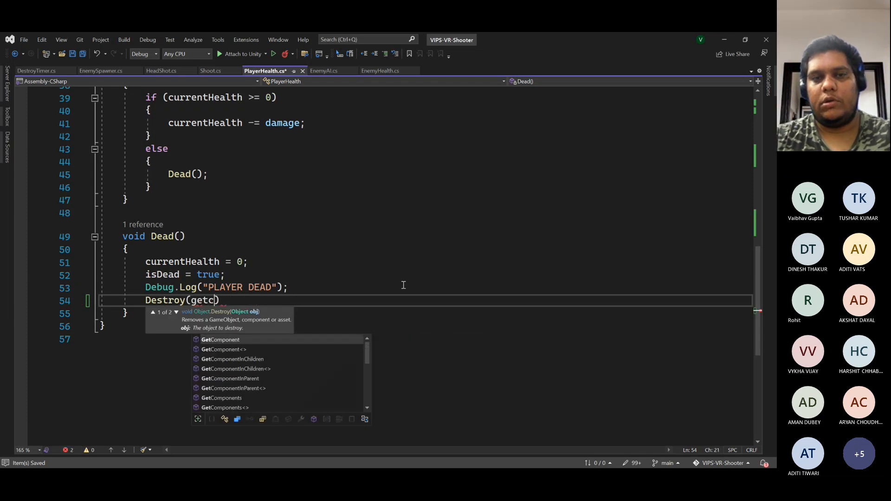
{"action": "key", "text": "Tab"}
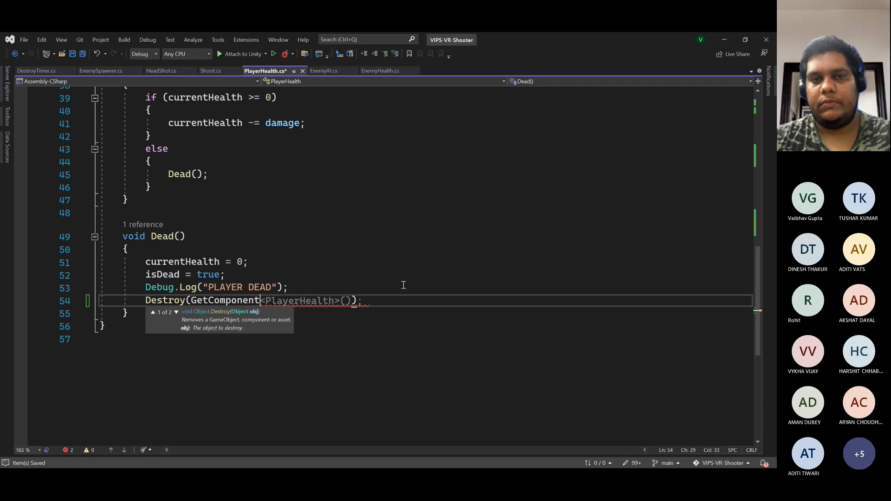
{"action": "type", "text": "<"}
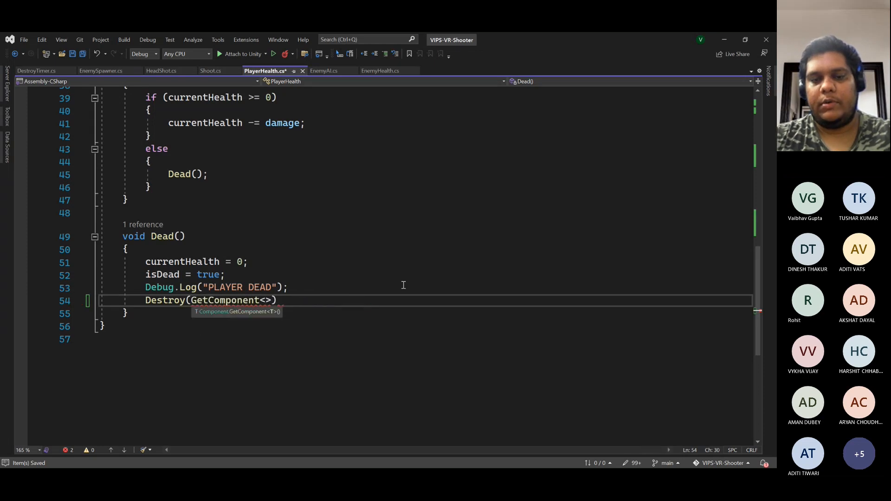
{"action": "type", "text": "Shoot"}
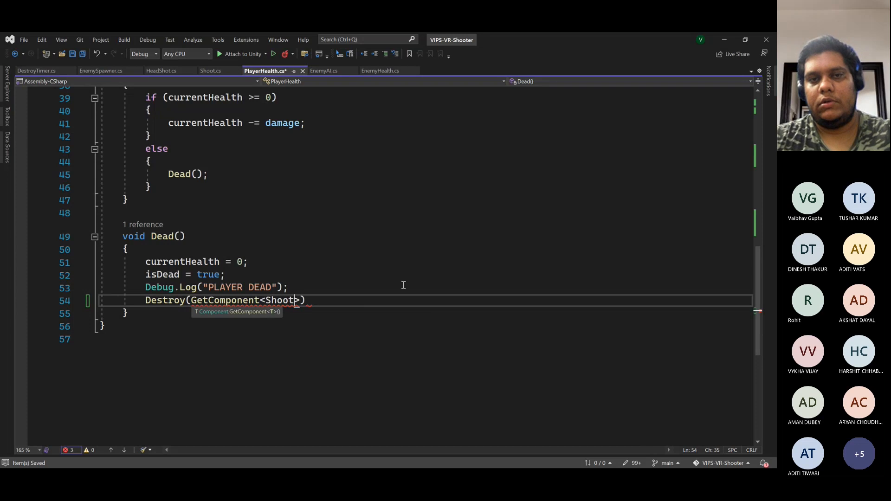
{"action": "type", "text": ">());"}
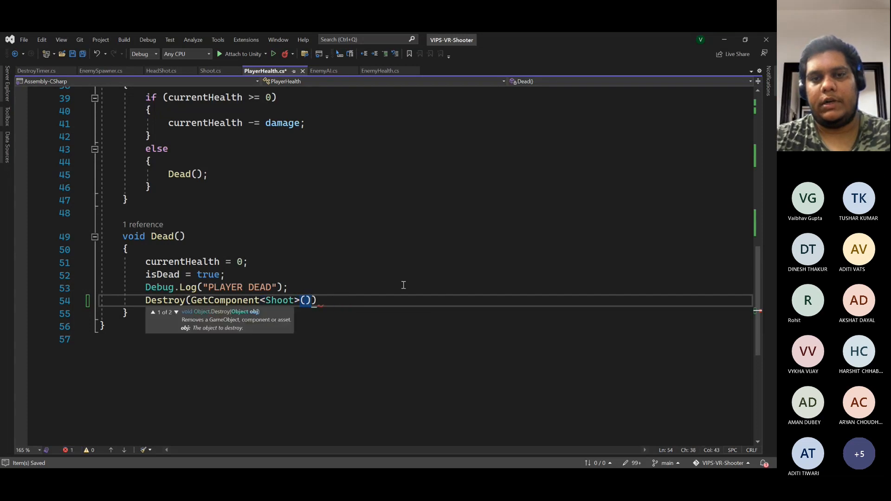
{"action": "key", "text": "ctrl+s"}
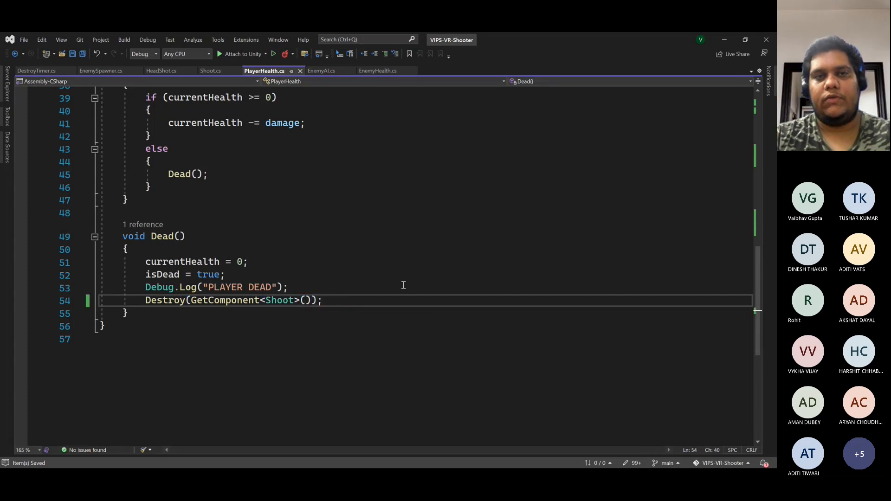
- Switch to Unity, select Enemy_Zombie, and open the Damage Amount value of its Enemy AI component for editing
{"action": "key", "text": "alt+Tab"}
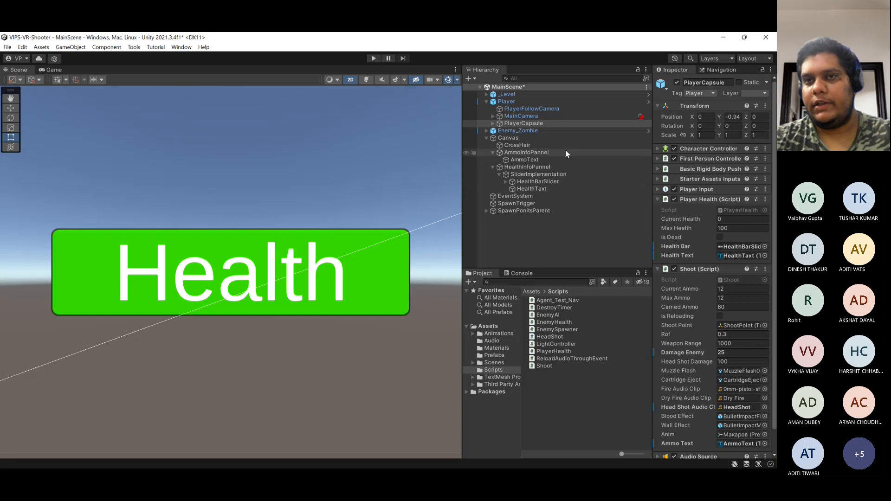
{"action": "left_click", "coordinate": [541, 131]}
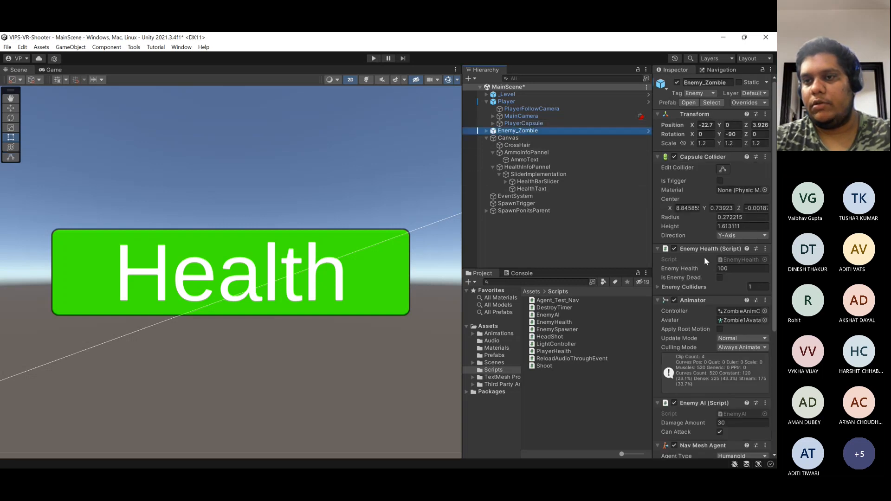
{"action": "scroll", "coordinate": [701, 253], "scroll_direction": "down", "scroll_amount": 5}
{"action": "left_click", "coordinate": [735, 327]}
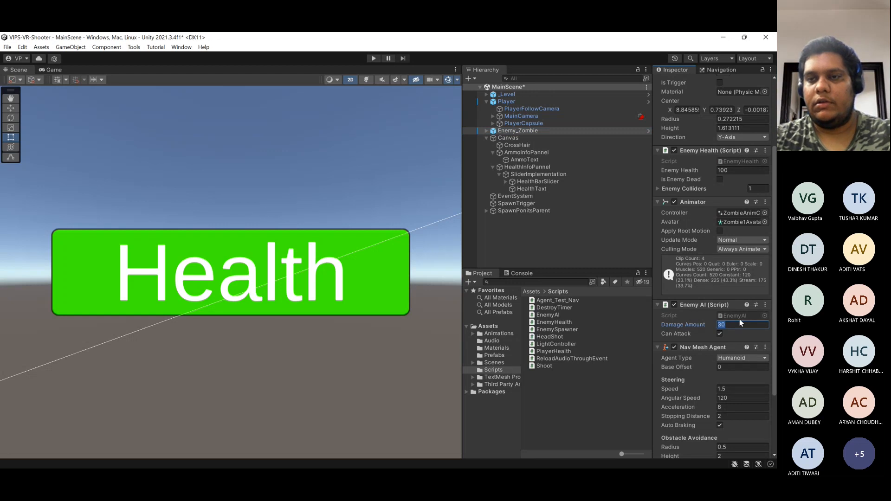
- Set the Enemy AI Damage Amount of Enemy_Zombie to 50 and save the scene
{"action": "type", "text": "50"}
{"action": "key", "text": "ctrl+s"}
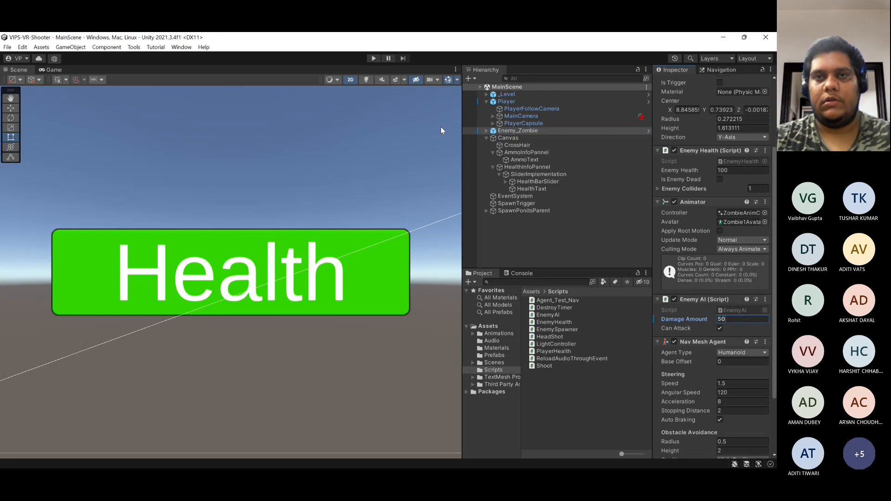
- Play-test the scene by letting the zombie attack the player and shooting it down
{"action": "left_click", "coordinate": [373, 58]}
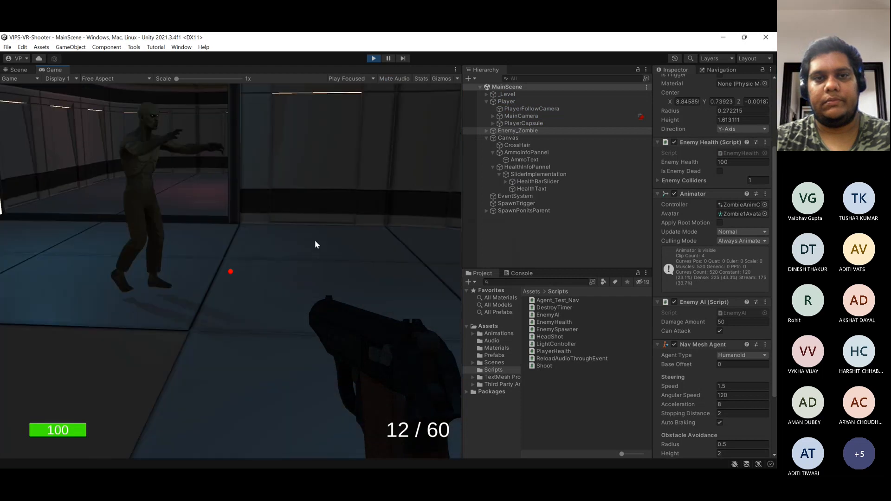
{"action": "left_click", "coordinate": [247, 283]}
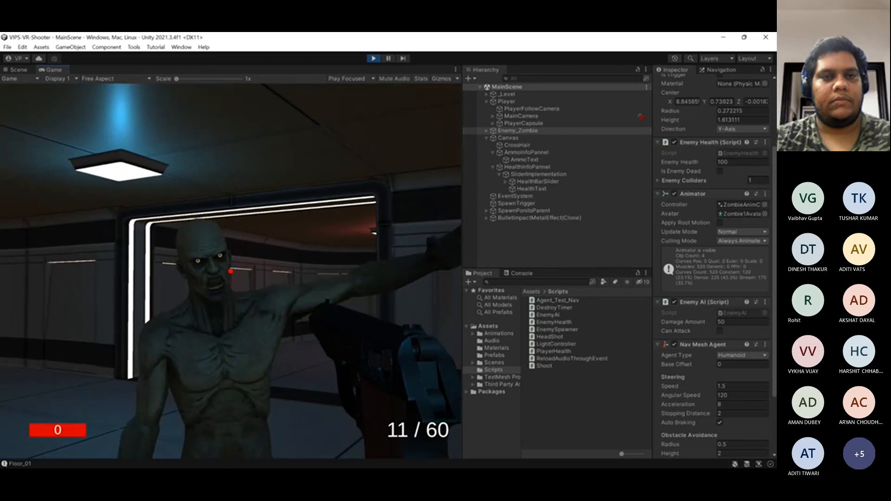
{"action": "left_click", "coordinate": [231, 271]}
{"action": "left_click", "coordinate": [230, 271]}
{"action": "left_click", "coordinate": [231, 271]}
{"action": "left_click", "coordinate": [230, 271]}
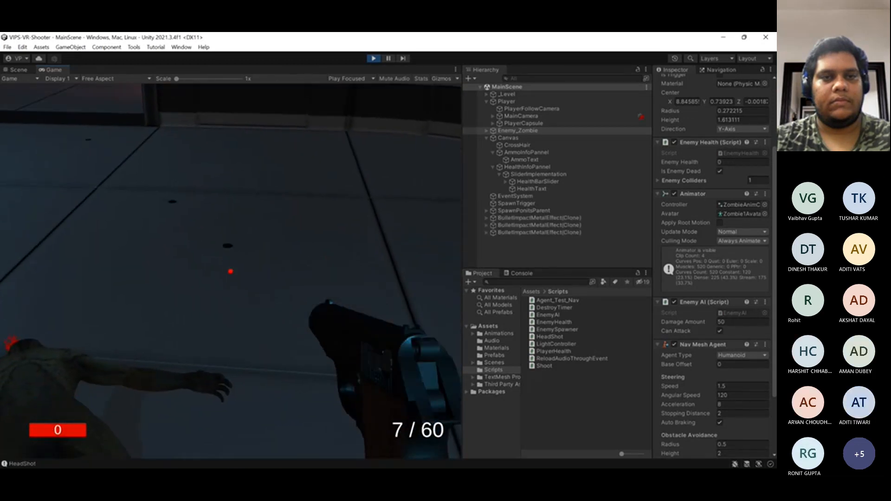
{"action": "key", "text": "Escape"}
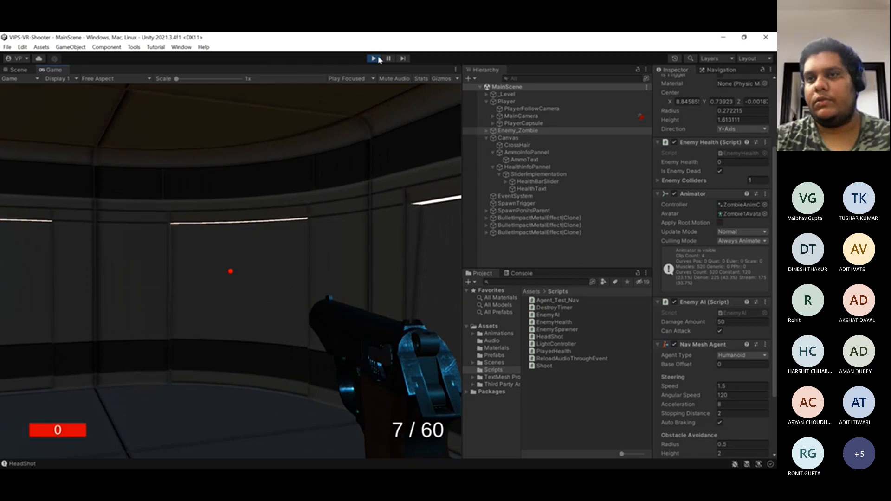
- Check the PlayerCapsule's components, end the play test and switch to the PlayerHealth script in Visual Studio
{"action": "left_click", "coordinate": [522, 124]}
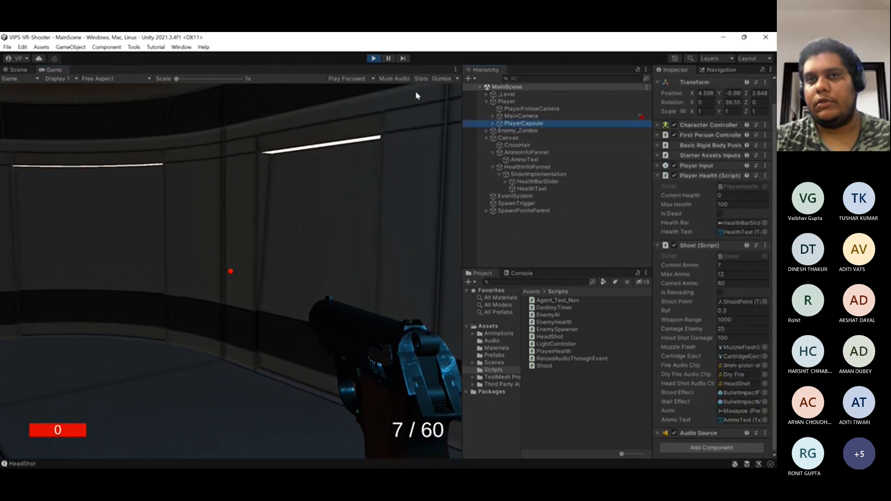
{"action": "left_click", "coordinate": [373, 58]}
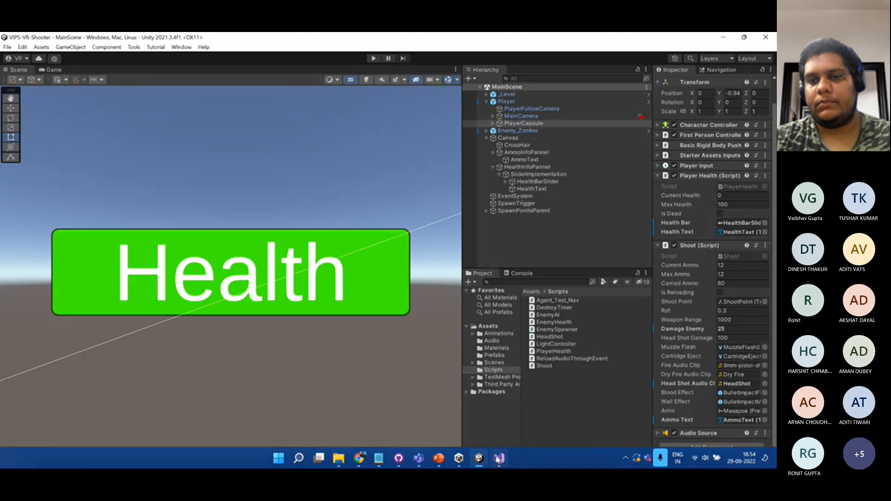
{"action": "left_click", "coordinate": [499, 460]}
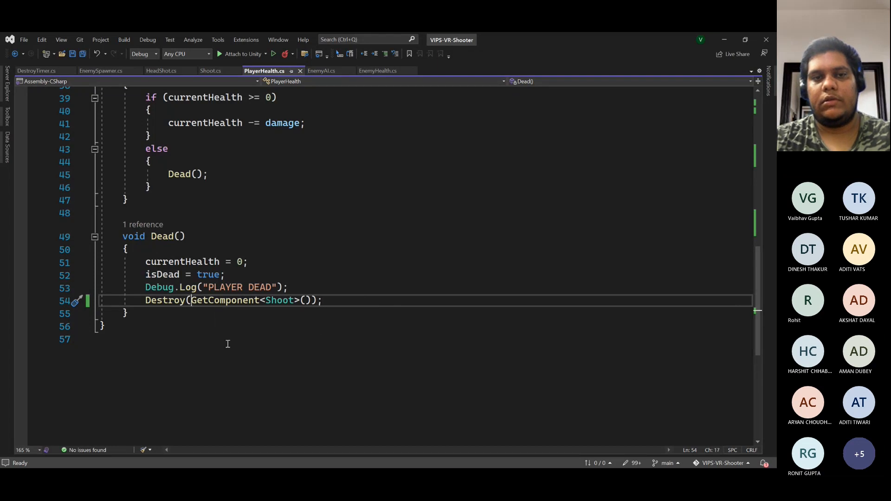
- Prefix GetComponent<Shoot>() with gameObject. in the Destroy call of the Dead method and save the script
{"action": "type", "text": "gameobjec"}
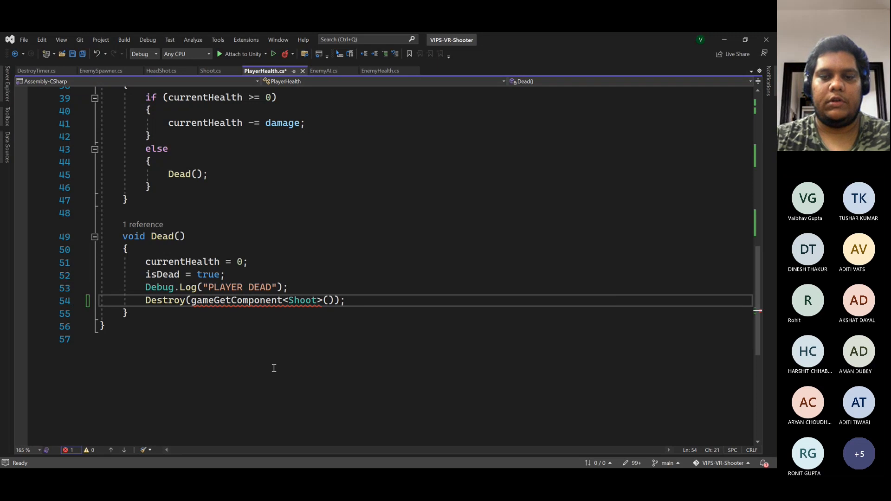
{"action": "key", "text": "BackSpace"}
{"action": "key", "text": "BackSpace"}
{"action": "key", "text": "BackSpace"}
{"action": "key", "text": "BackSpace"}
{"action": "key", "text": "BackSpace"}
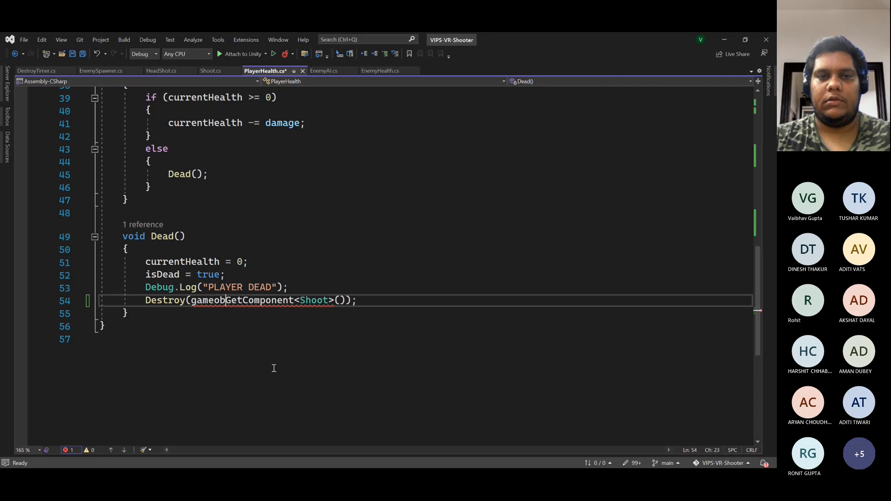
{"action": "type", "text": "Object"}
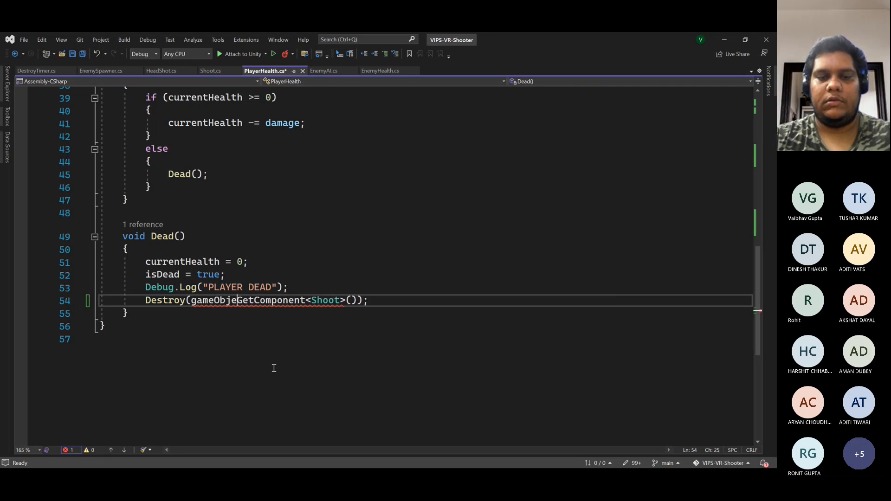
{"action": "type", "text": "."}
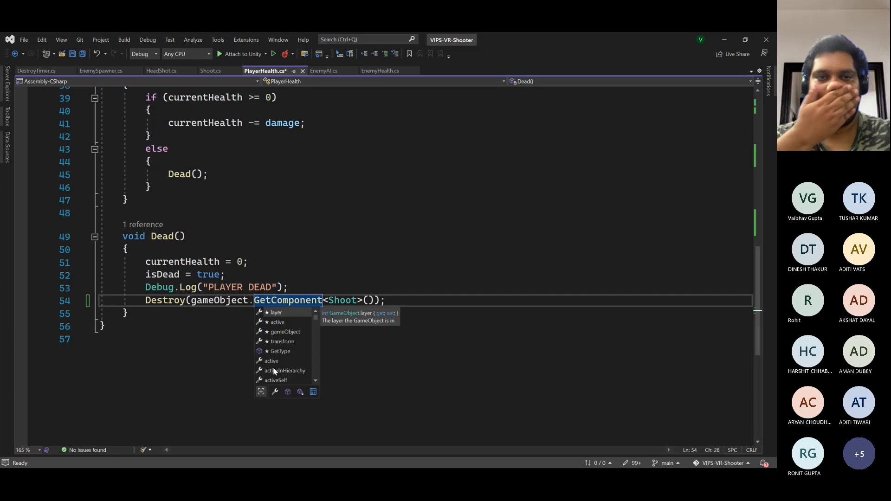
{"action": "key", "text": "ctrl+s"}
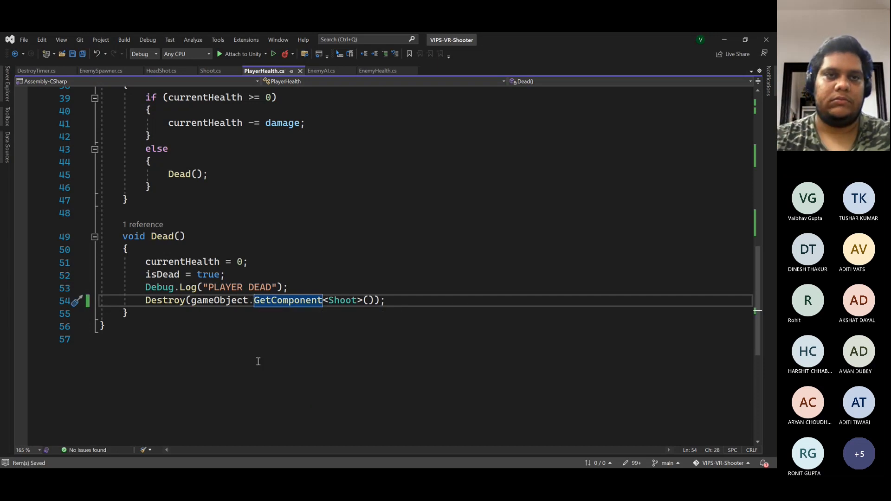
- Delete the Destroy(gameObject.GetComponent<Shoot>()); line from the Dead method in PlayerHealth
{"action": "scroll", "coordinate": [217, 227], "scroll_direction": "up", "scroll_amount": 4}
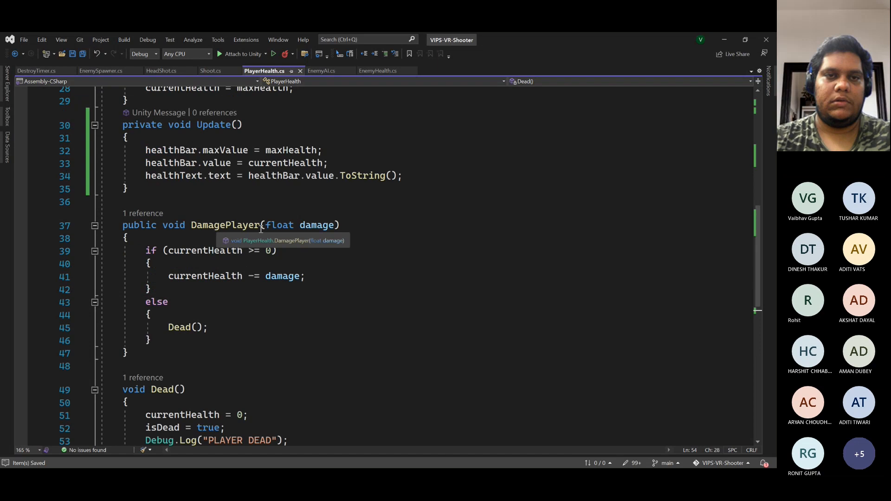
{"action": "scroll", "coordinate": [262, 340], "scroll_direction": "down", "scroll_amount": 3}
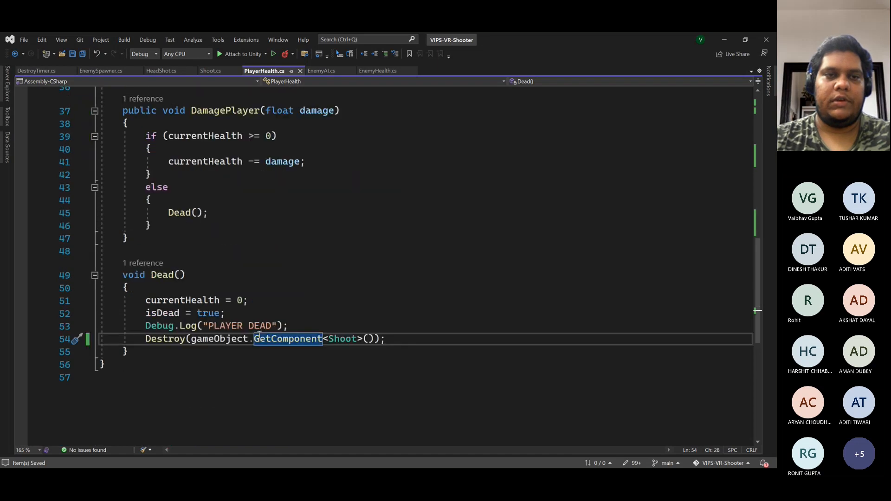
{"action": "scroll", "coordinate": [258, 335], "scroll_direction": "up", "scroll_amount": 3}
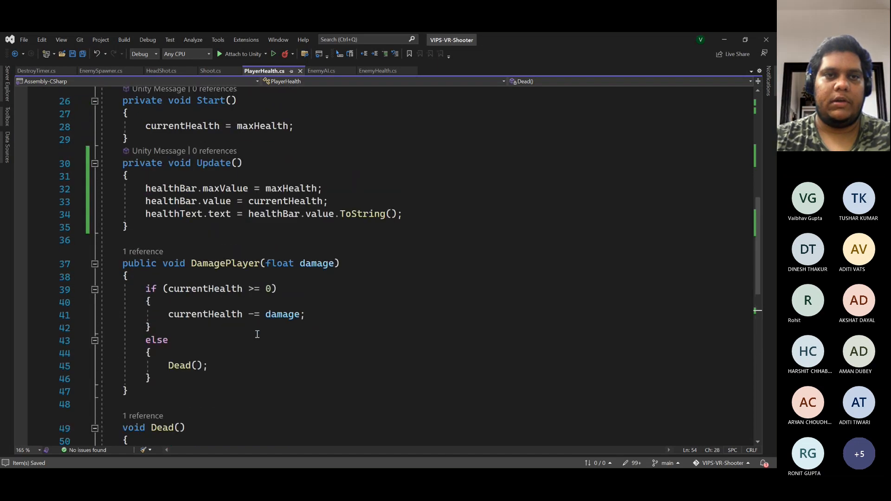
{"action": "scroll", "coordinate": [257, 334], "scroll_direction": "down", "scroll_amount": 4}
{"action": "scroll", "coordinate": [257, 334], "scroll_direction": "up", "scroll_amount": 4}
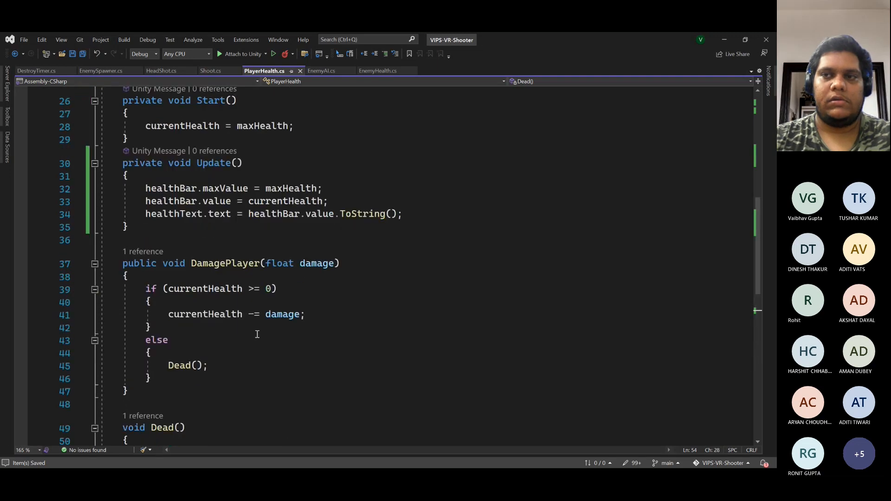
{"action": "scroll", "coordinate": [257, 334], "scroll_direction": "down", "scroll_amount": 3}
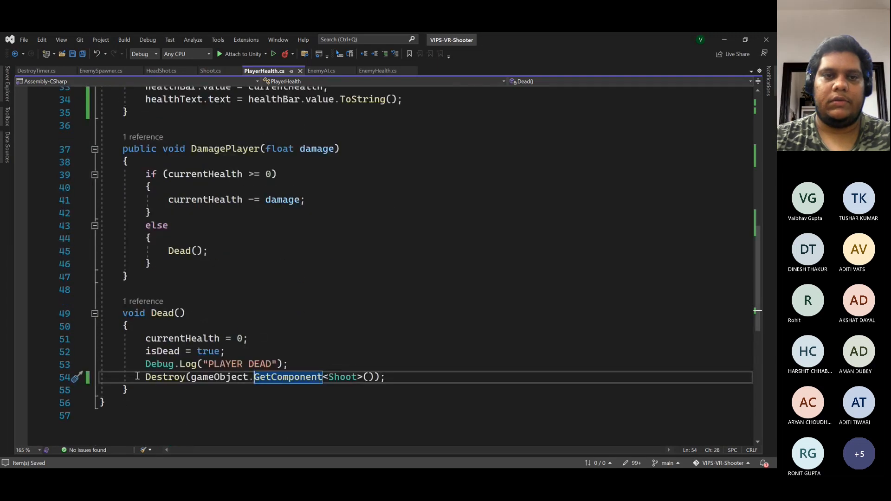
{"action": "left_click_drag", "start_coordinate": [145, 377], "coordinate": [418, 376]}
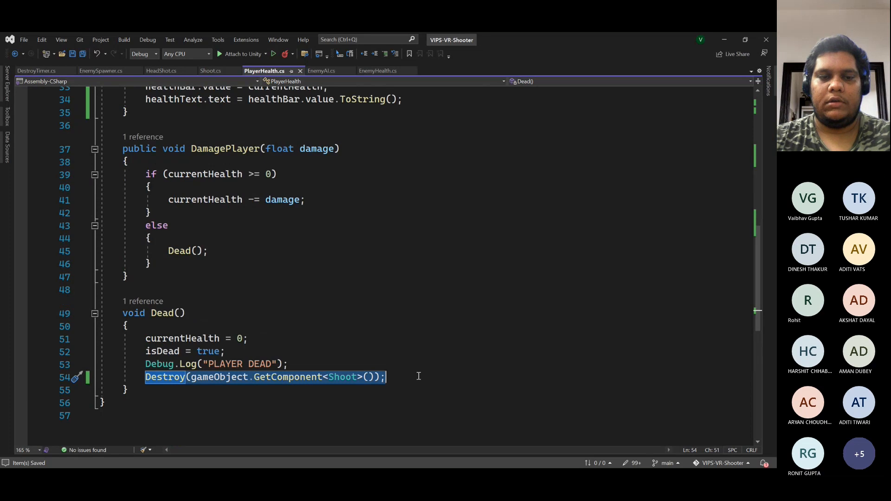
{"action": "key", "text": "BackSpace"}
{"action": "key", "text": "BackSpace"}
{"action": "key", "text": "BackSpace"}
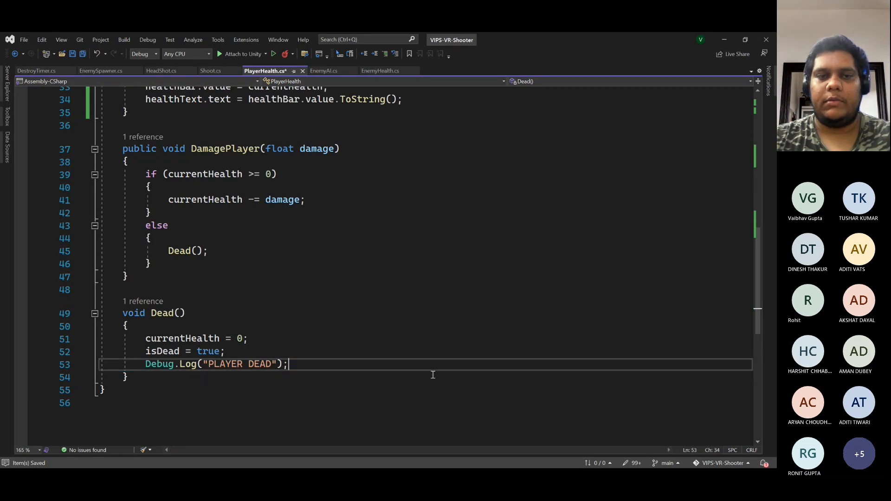
- Examine where isDead is declared and set in the PlayerHealth script, alongside the Update and DamagePlayer methods
{"action": "scroll", "coordinate": [432, 374], "scroll_direction": "up", "scroll_amount": 1}
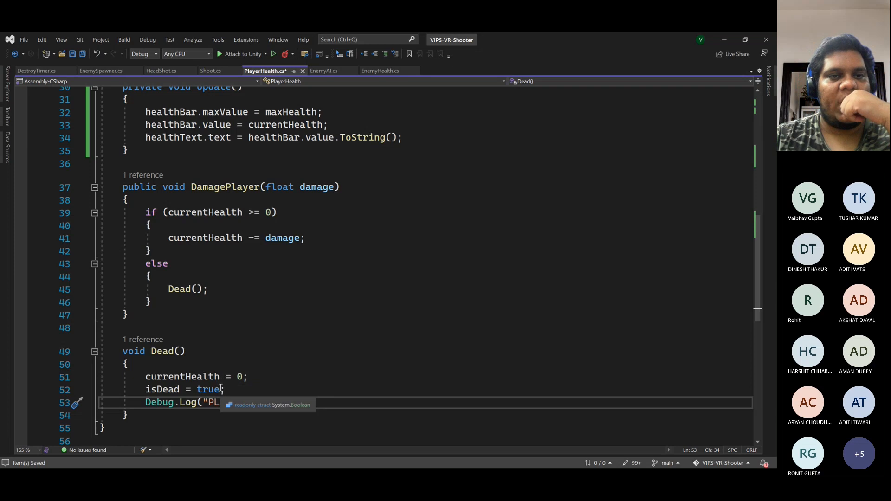
{"action": "left_click", "coordinate": [165, 391]}
{"action": "scroll", "coordinate": [431, 382], "scroll_direction": "up", "scroll_amount": 7}
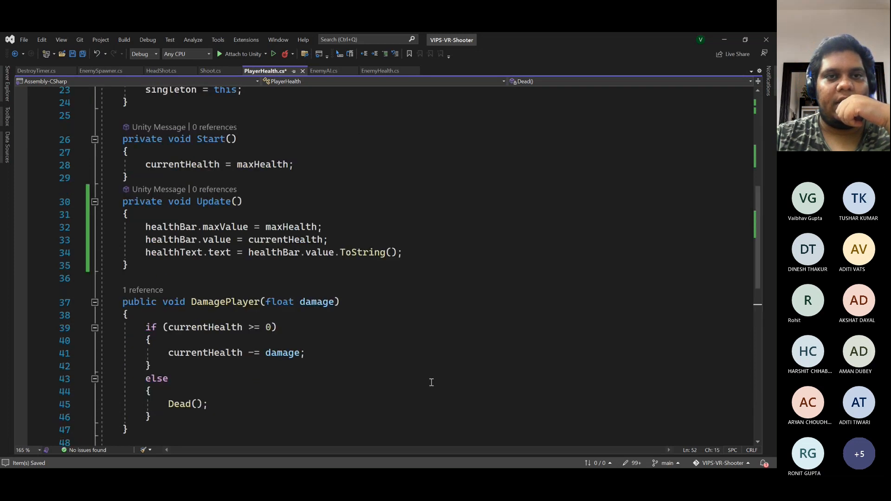
{"action": "scroll", "coordinate": [431, 382], "scroll_direction": "down", "scroll_amount": 8}
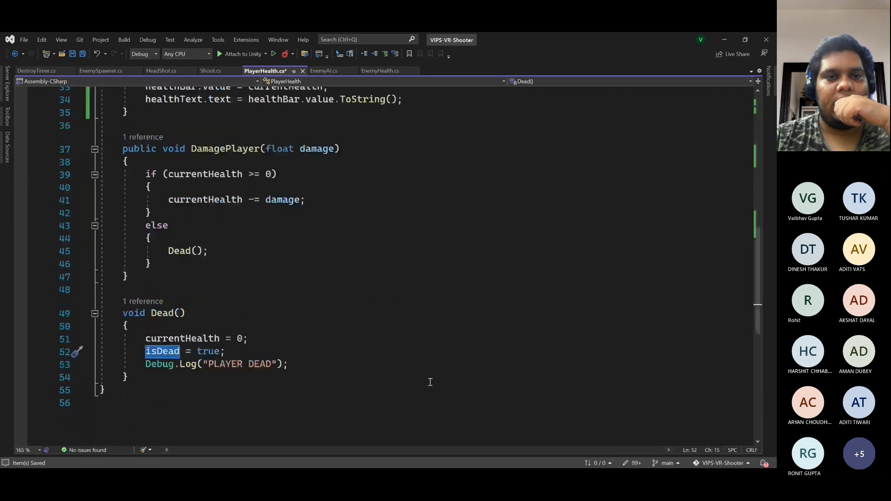
{"action": "scroll", "coordinate": [430, 382], "scroll_direction": "up", "scroll_amount": 8}
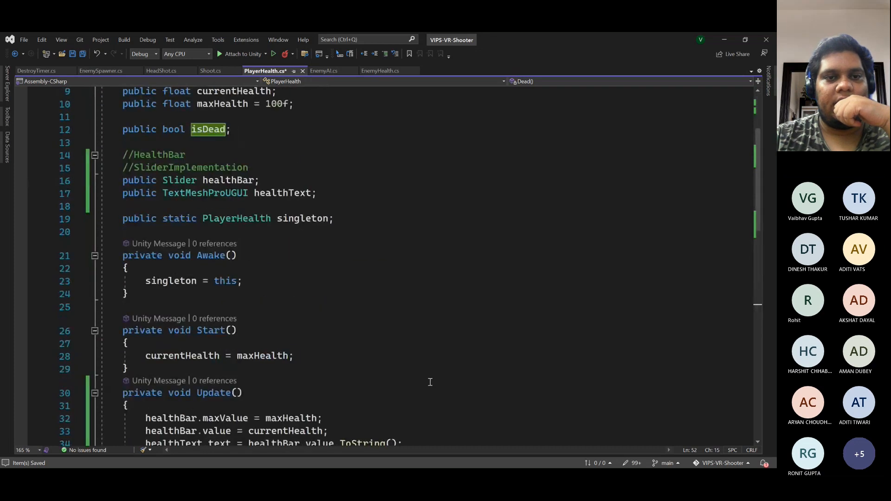
{"action": "scroll", "coordinate": [430, 382], "scroll_direction": "down", "scroll_amount": 8}
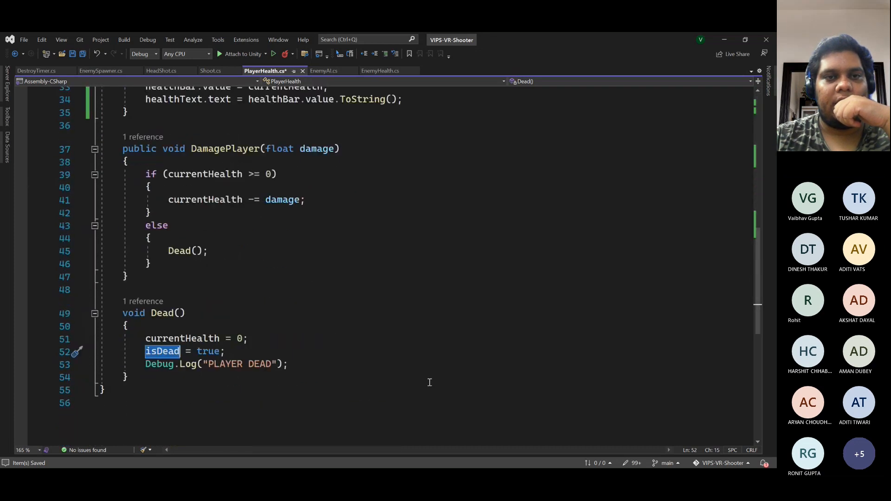
{"action": "scroll", "coordinate": [430, 382], "scroll_direction": "up", "scroll_amount": 1}
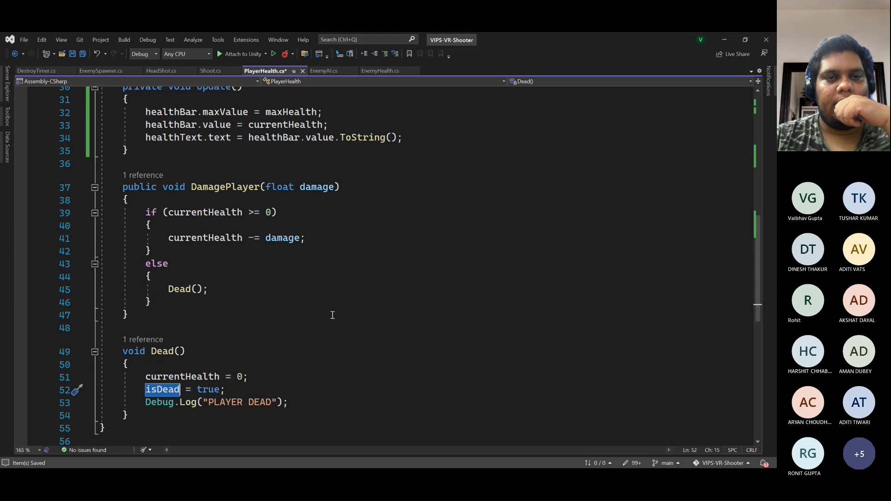
{"action": "scroll", "coordinate": [332, 315], "scroll_direction": "up", "scroll_amount": 3}
{"action": "scroll", "coordinate": [332, 315], "scroll_direction": "down", "scroll_amount": 4}
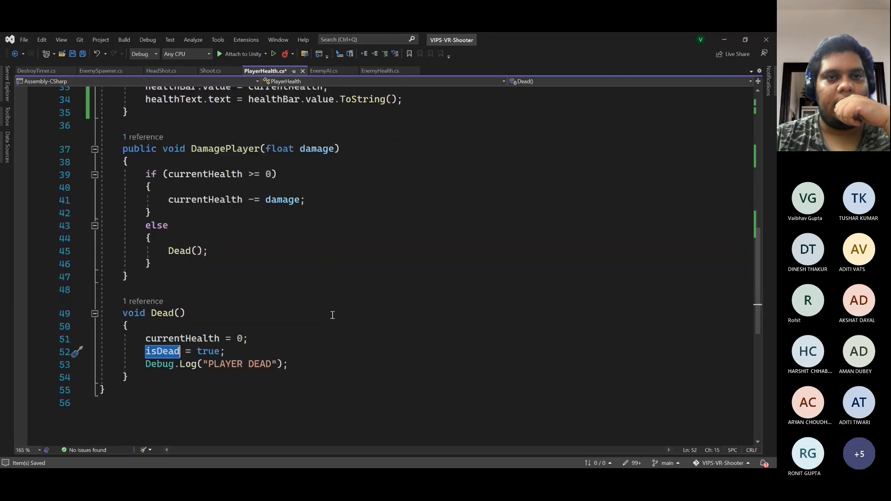
- Review the DeductHealth and EnemyDead methods in the EnemyHealth script for comparison
{"action": "left_click", "coordinate": [327, 71]}
{"action": "left_click", "coordinate": [378, 71]}
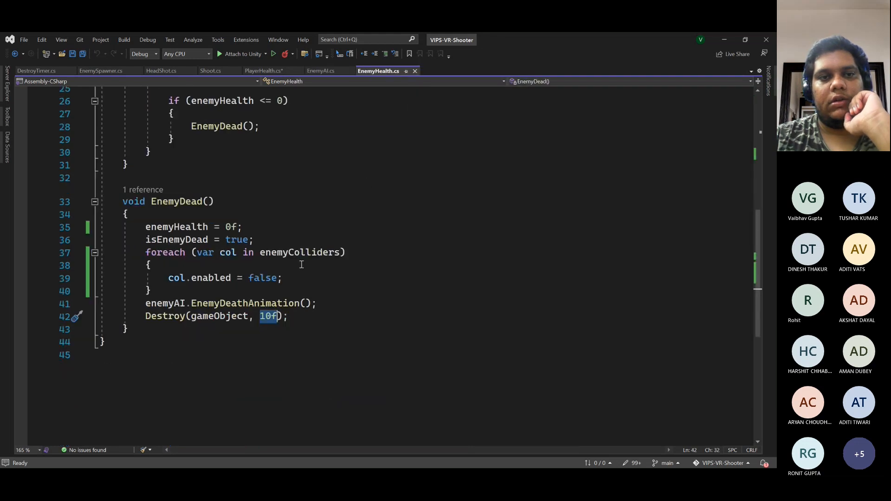
{"action": "scroll", "coordinate": [301, 264], "scroll_direction": "up", "scroll_amount": 3}
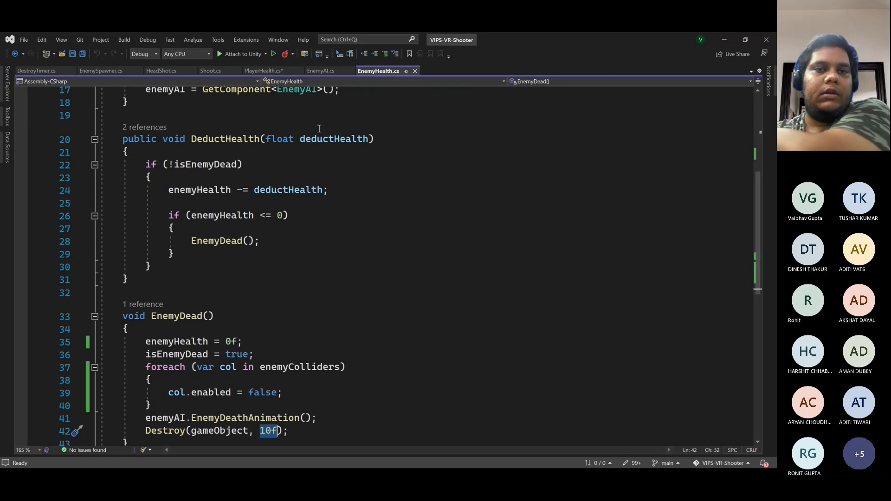
{"action": "scroll", "coordinate": [373, 173], "scroll_direction": "down", "scroll_amount": 3}
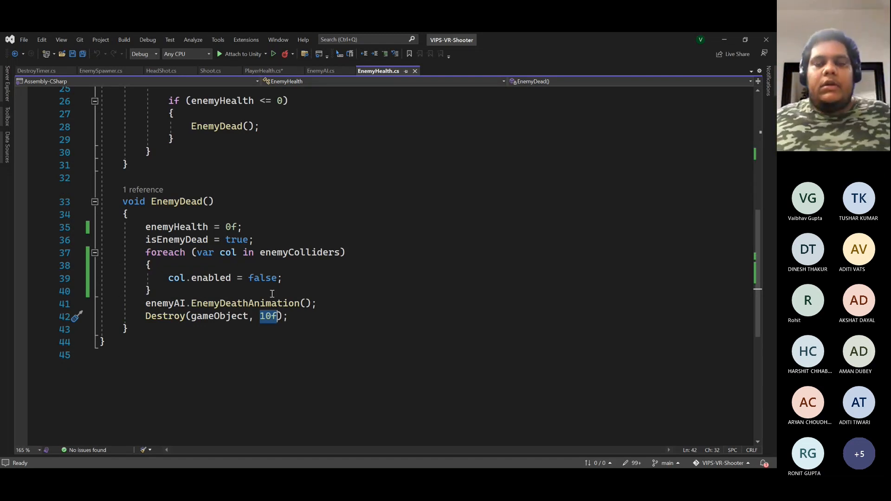
- Add if(isDead) Destroy(gameObject.GetComponent<Shoot>()); at the end of the Update method in PlayerHealth and save the script
{"action": "left_click", "coordinate": [259, 70]}
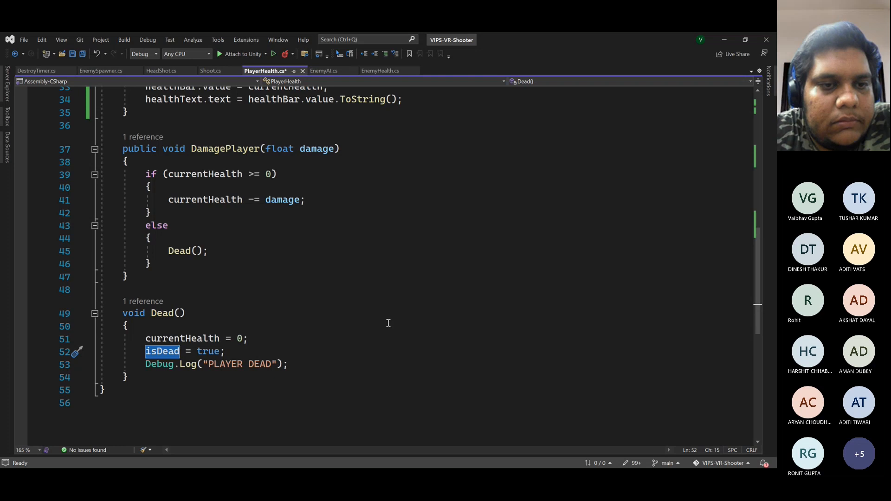
{"action": "scroll", "coordinate": [334, 321], "scroll_direction": "up", "scroll_amount": 3}
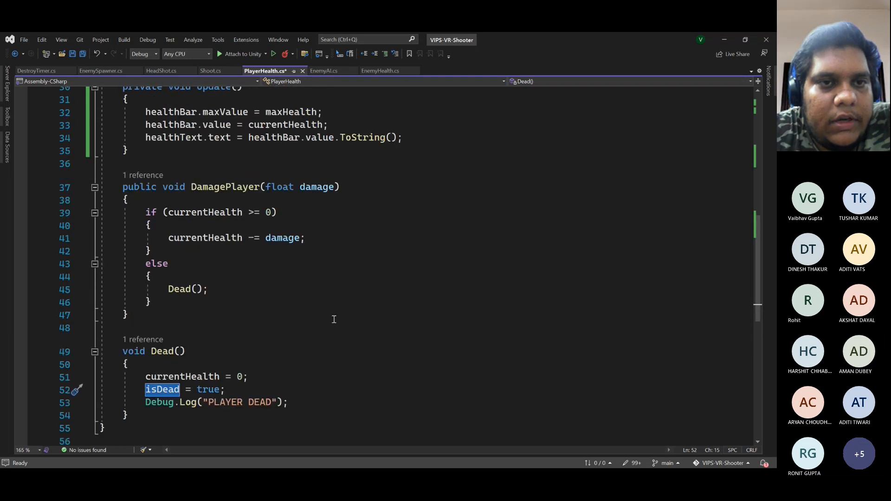
{"action": "left_click", "coordinate": [458, 218]}
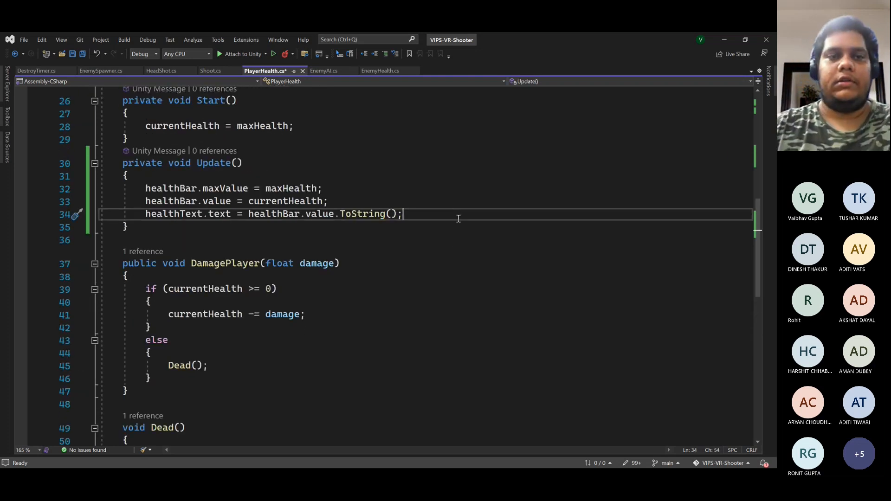
{"action": "key", "text": "Return"}
{"action": "key", "text": "Return"}
{"action": "type", "text": "if(is"}
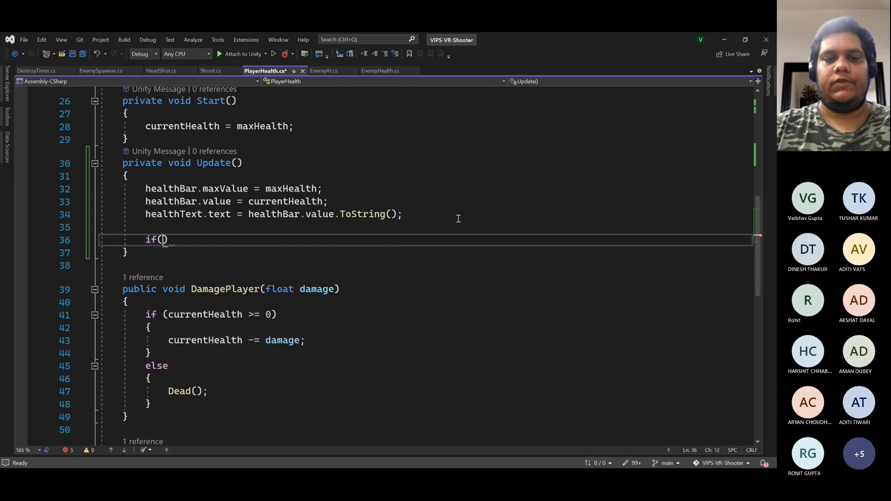
{"action": "type", "text": "Dead)"}
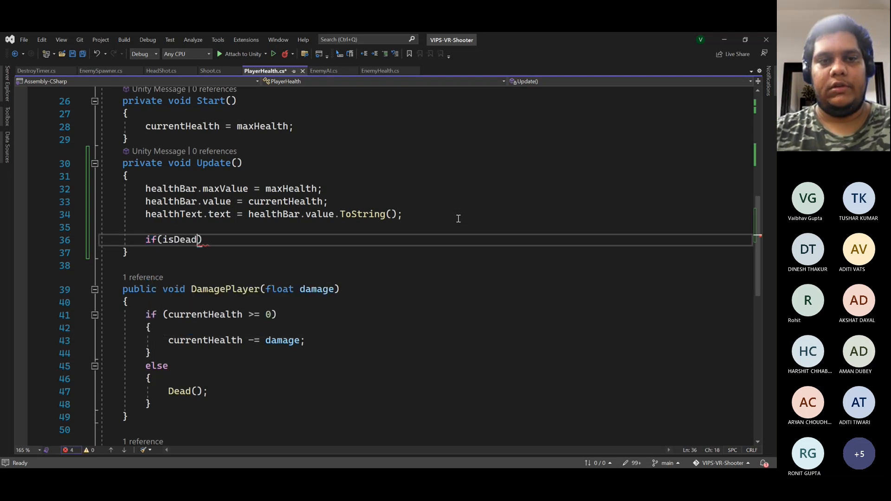
{"action": "type", "text": "Destroy(gameObject.GetComponent<Shoot>());"}
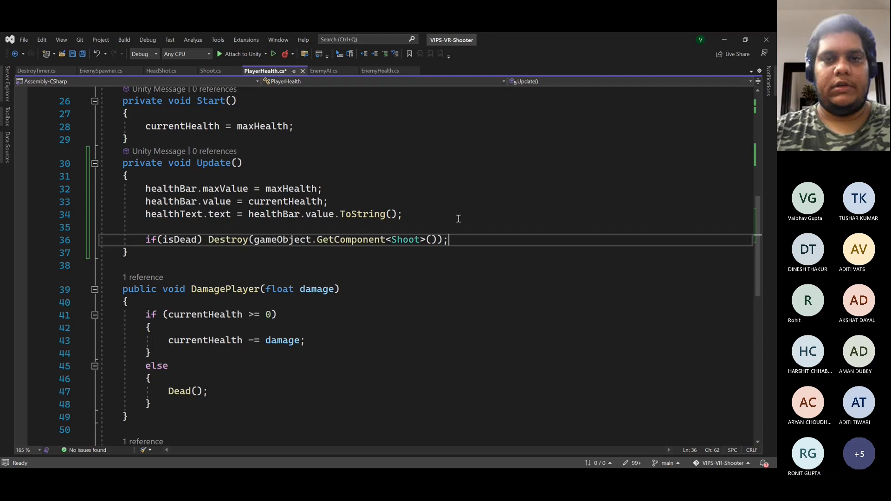
{"action": "key", "text": "ctrl+s"}
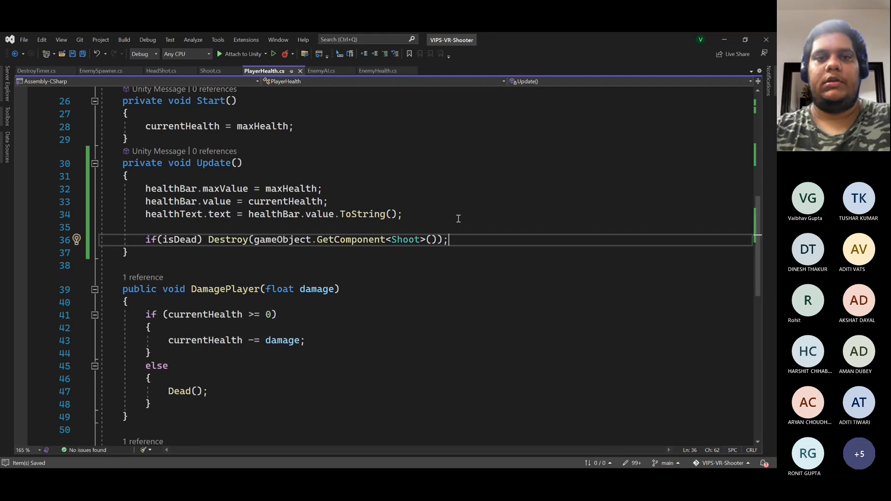
{"action": "scroll", "coordinate": [441, 221], "scroll_direction": "down", "scroll_amount": 5}
{"action": "scroll", "coordinate": [415, 224], "scroll_direction": "up", "scroll_amount": 3}
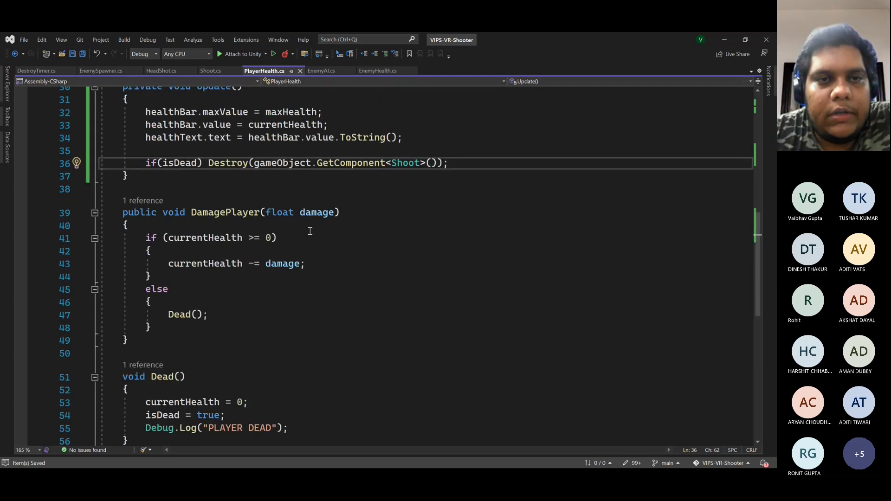
{"action": "scroll", "coordinate": [310, 231], "scroll_direction": "up", "scroll_amount": 3}
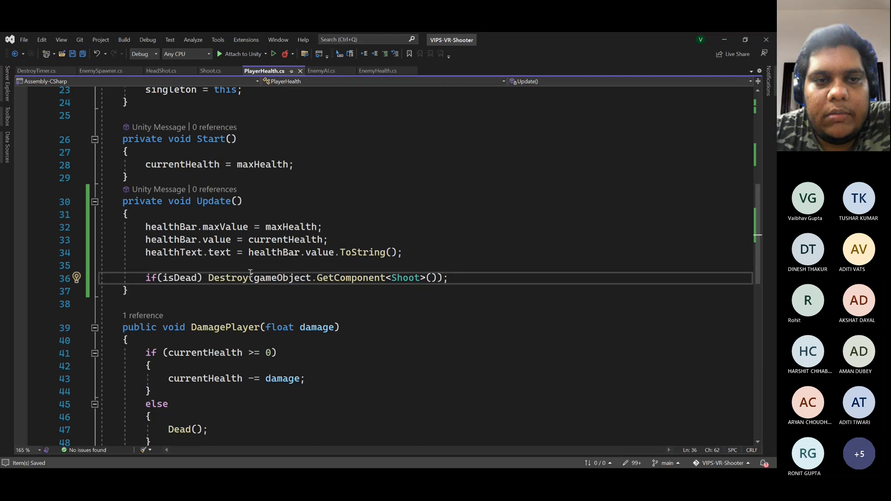
- Switch to Unity and playtest whether the gun still fires after the zombie drains the player's health, and end play mode
{"action": "left_click", "coordinate": [722, 41]}
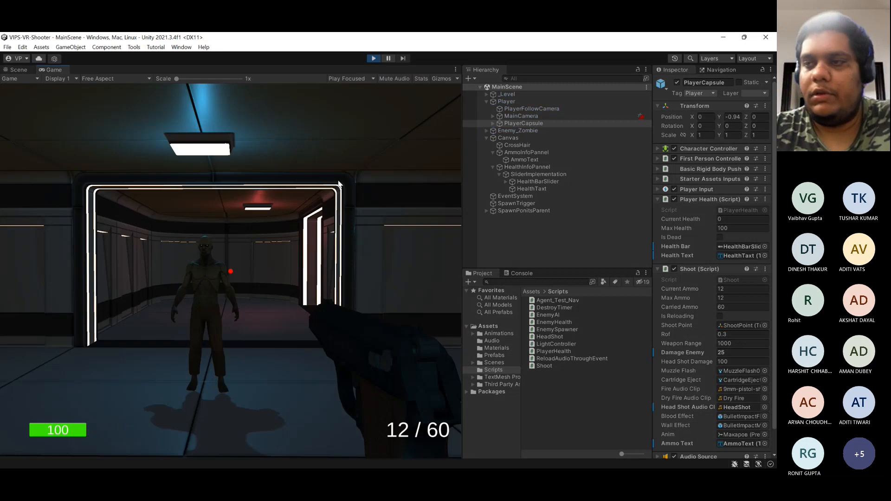
{"action": "key", "text": "d"}
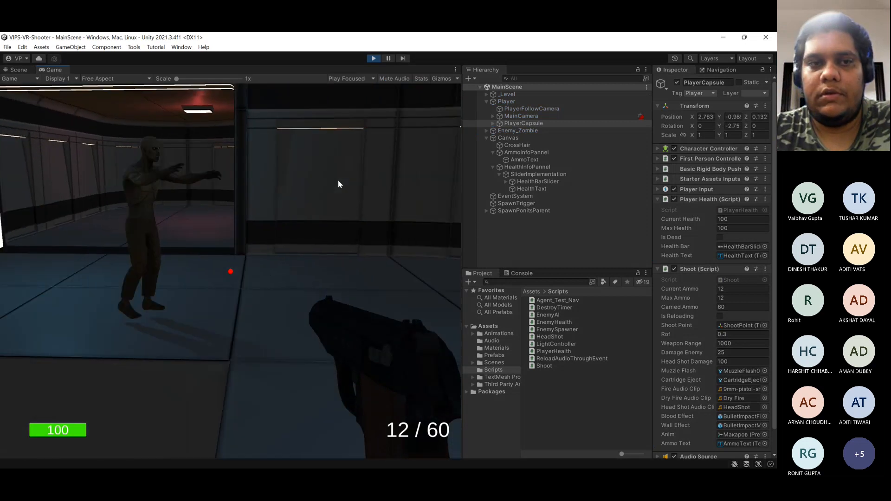
{"action": "key", "text": "w"}
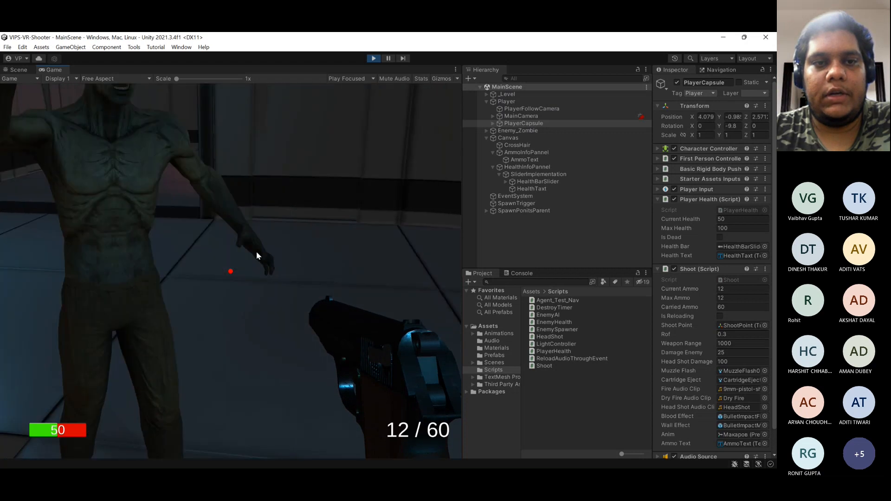
{"action": "left_click", "coordinate": [321, 294]}
{"action": "left_click", "coordinate": [230, 271]}
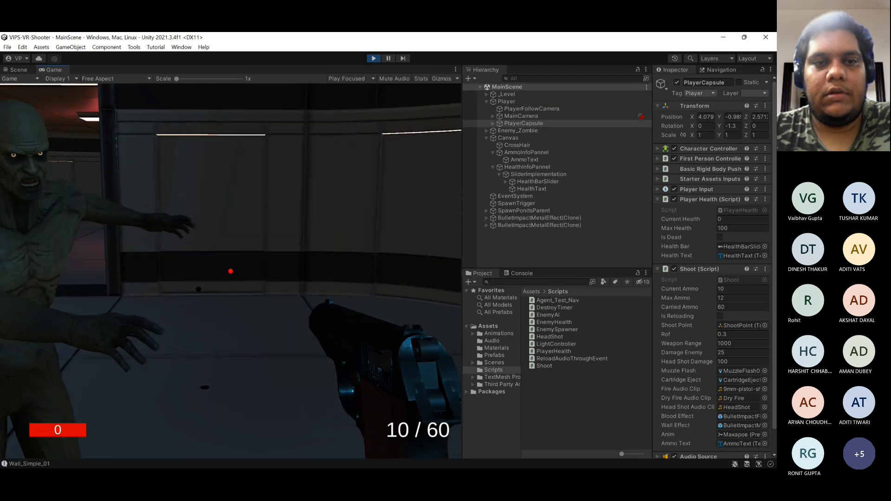
{"action": "left_click", "coordinate": [230, 271]}
{"action": "left_click", "coordinate": [231, 271]}
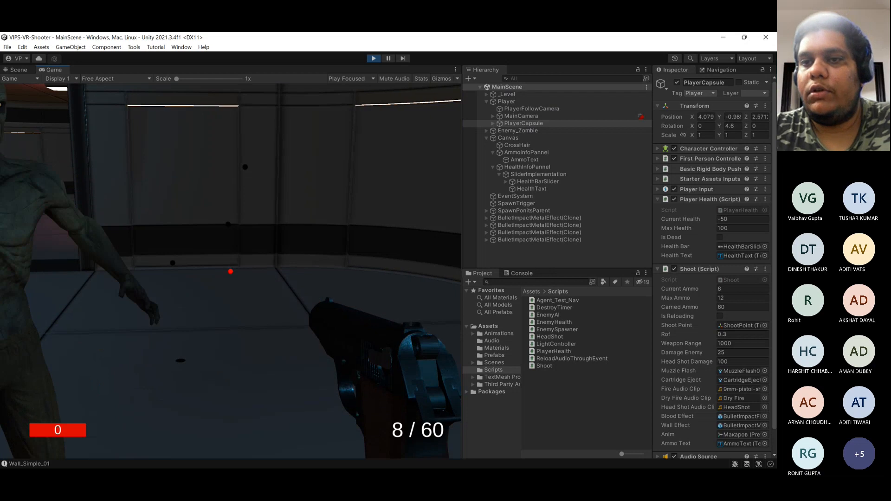
{"action": "key", "text": "Escape"}
{"action": "left_click", "coordinate": [369, 59]}
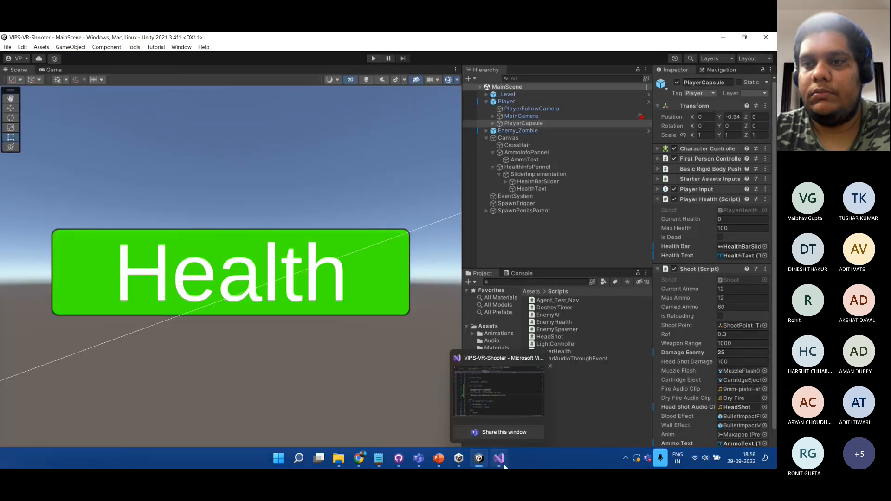
- Switch to Visual Studio and change the if condition in the DamagePlayer method to currentHealth > 0
{"action": "left_click", "coordinate": [494, 458]}
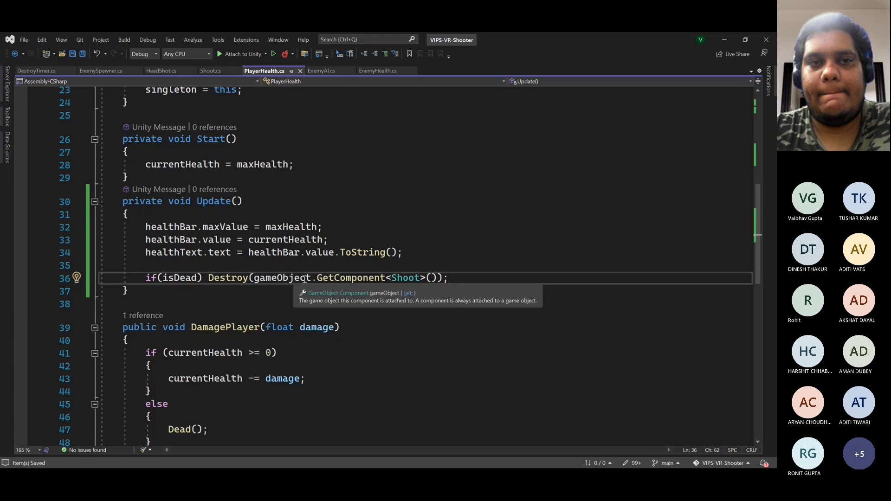
{"action": "scroll", "coordinate": [309, 240], "scroll_direction": "down", "scroll_amount": 3}
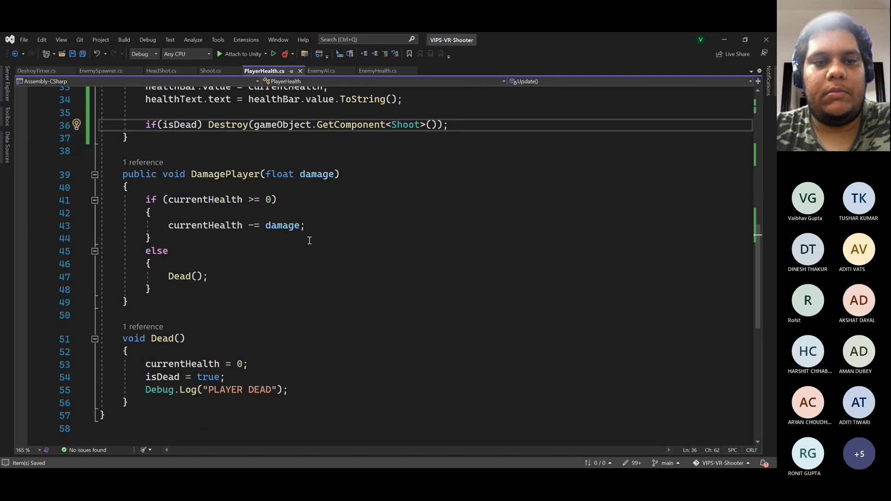
{"action": "scroll", "coordinate": [309, 241], "scroll_direction": "up", "scroll_amount": 3}
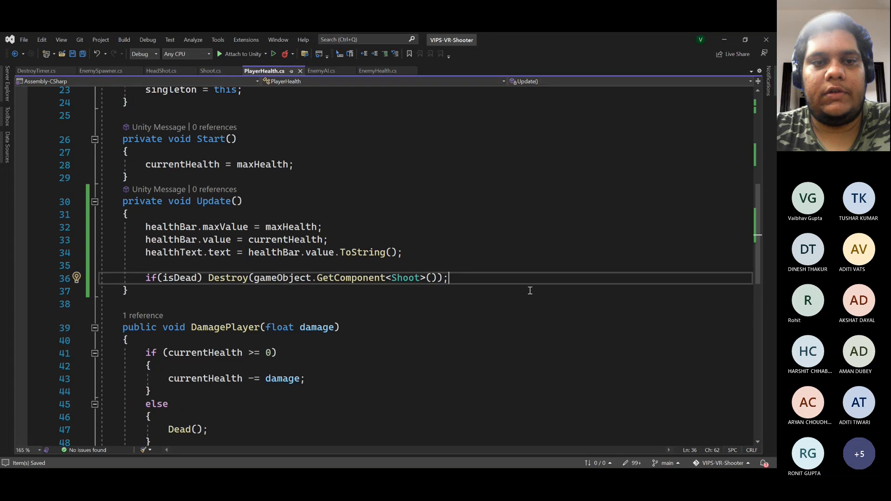
{"action": "scroll", "coordinate": [529, 291], "scroll_direction": "down", "scroll_amount": 3}
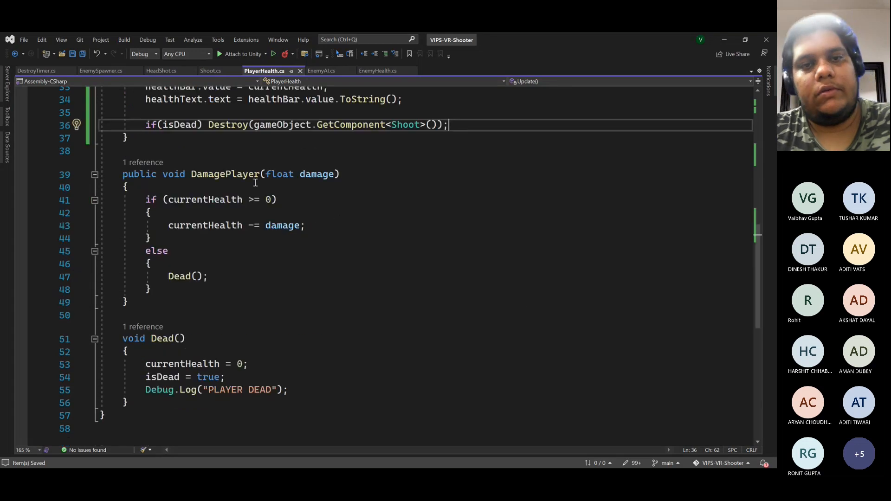
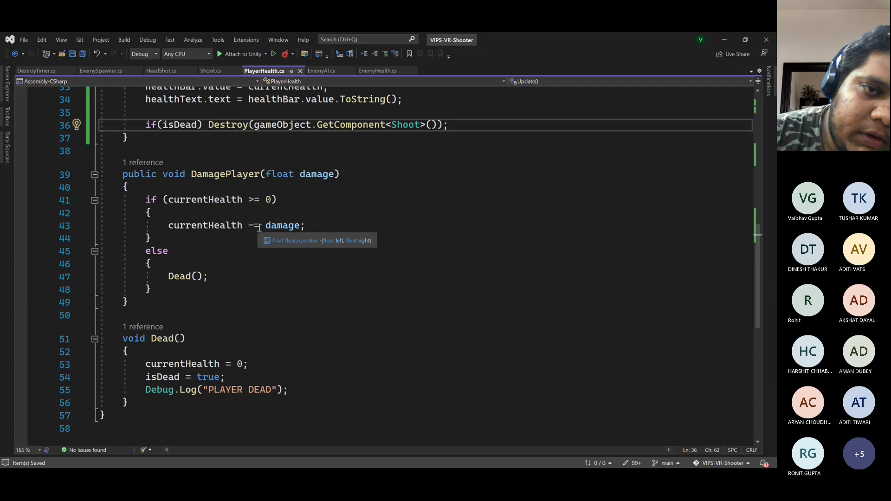
{"action": "double_click", "coordinate": [258, 199]}
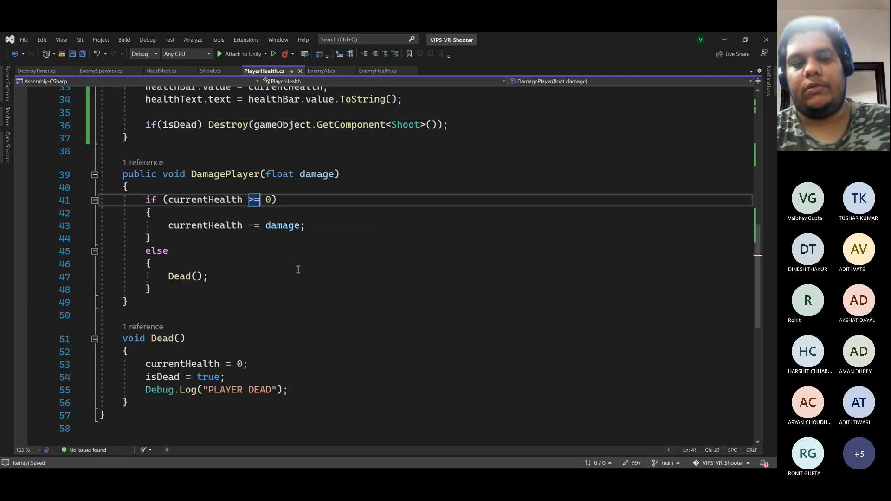
{"action": "type", "text": "<="}
- Switch to Unity and replay the zombie encounter, shooting while taking damage until the player dies, and stop the game
{"action": "key", "text": "alt+Tab"}
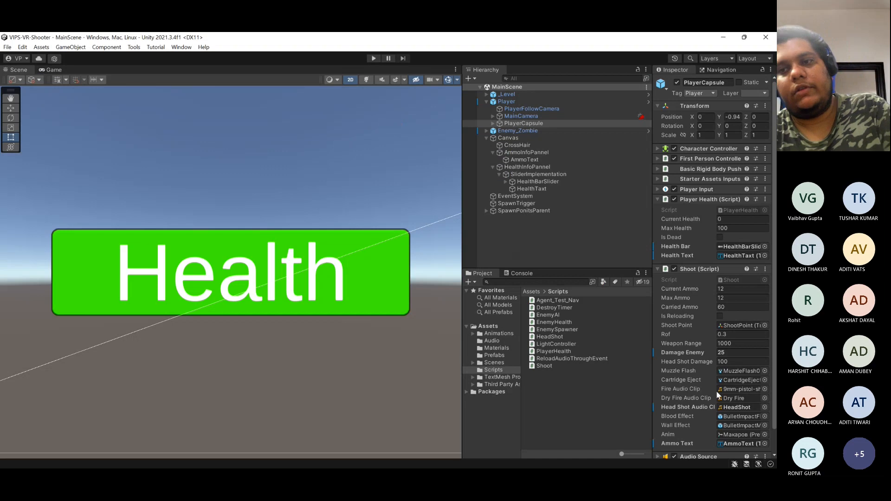
{"action": "left_click", "coordinate": [374, 58]}
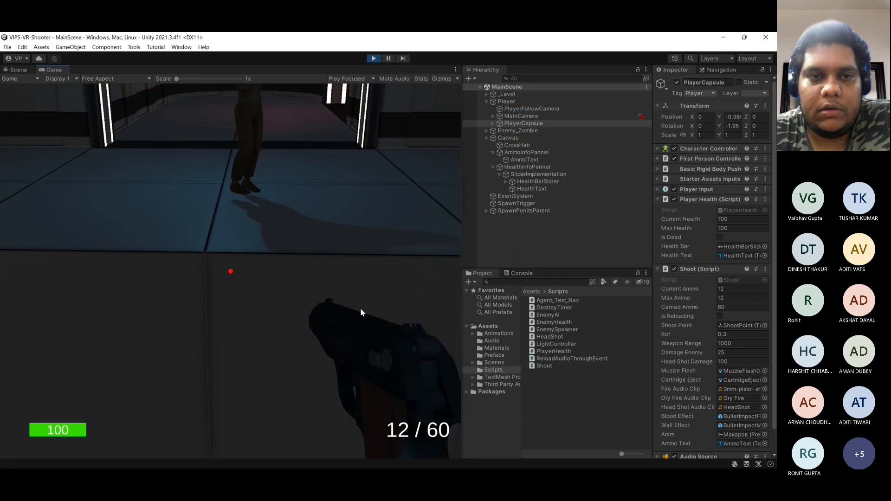
{"action": "left_click", "coordinate": [361, 312]}
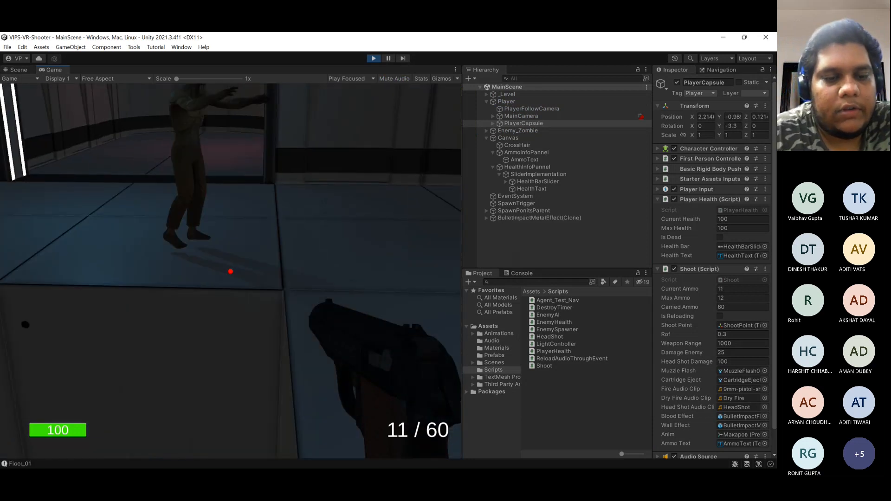
{"action": "key", "text": "w"}
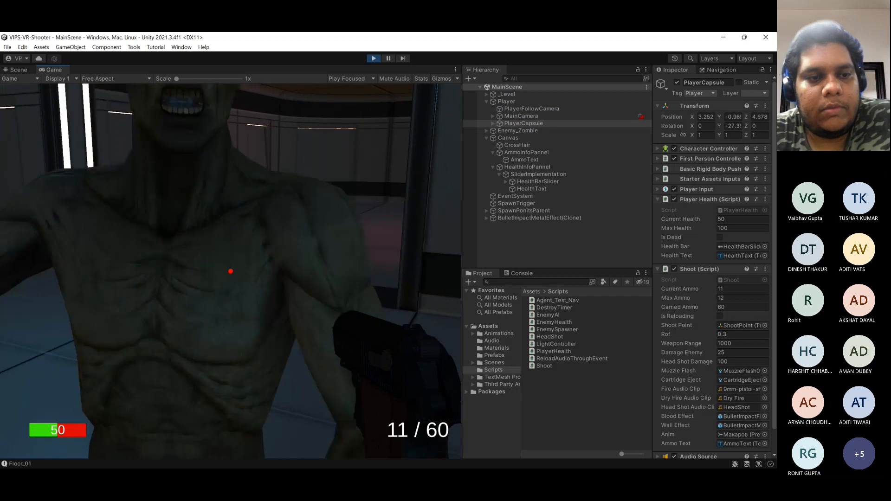
{"action": "left_click", "coordinate": [231, 271]}
{"action": "left_click", "coordinate": [231, 271]}
{"action": "left_click", "coordinate": [230, 271]}
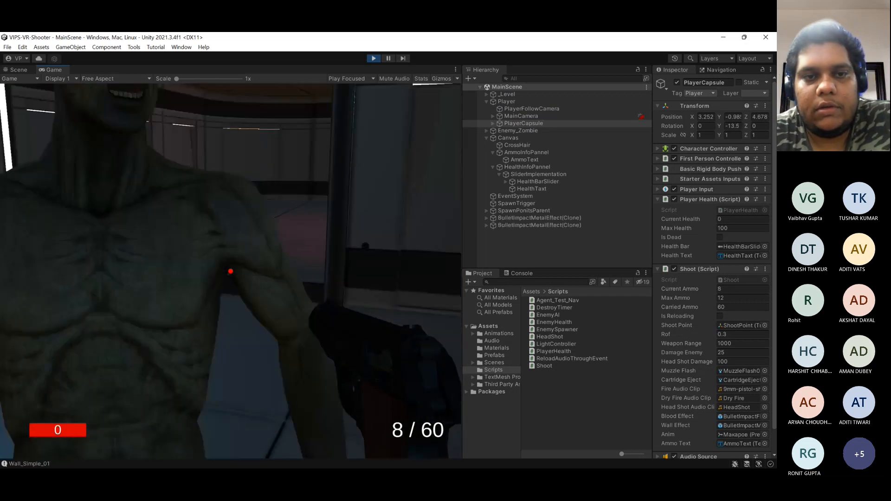
{"action": "left_click", "coordinate": [231, 271]}
{"action": "left_click", "coordinate": [231, 271]}
{"action": "key", "text": "s"}
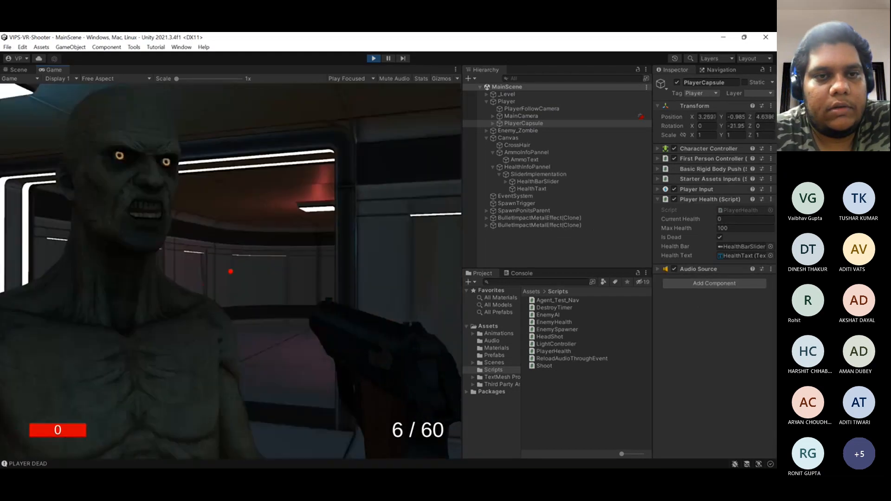
{"action": "key", "text": "Escape"}
{"action": "left_click", "coordinate": [373, 58]}
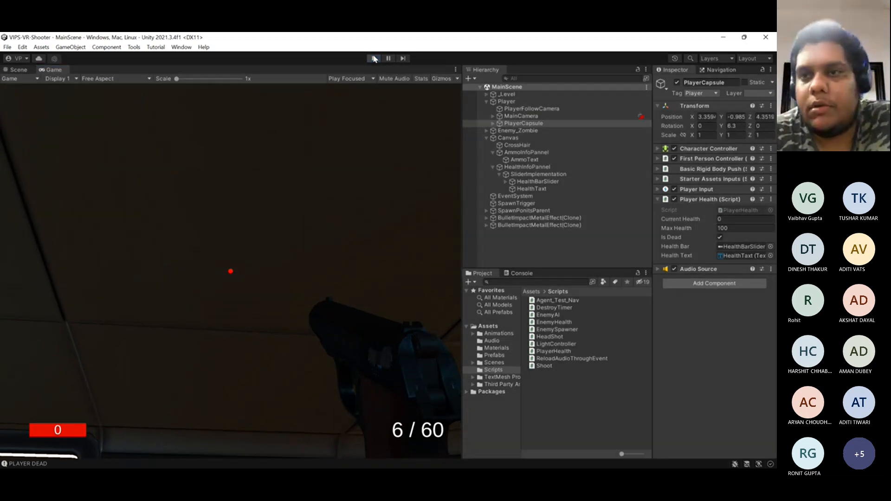
- Switch to Visual Studio, insert isDead = true; before the Dead() call in DamagePlayer's else block, and save PlayerHealth
{"action": "left_click", "coordinate": [481, 461]}
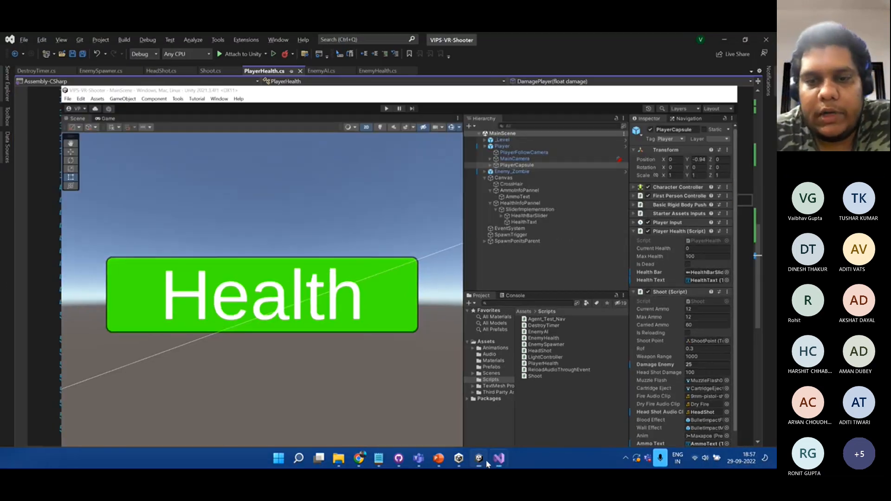
{"action": "scroll", "coordinate": [296, 218], "scroll_direction": "up", "scroll_amount": 2}
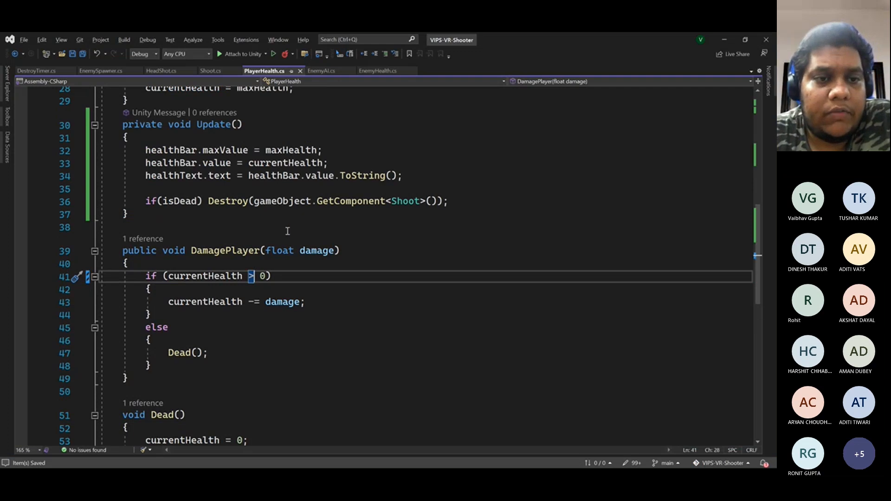
{"action": "scroll", "coordinate": [286, 231], "scroll_direction": "down", "scroll_amount": 5}
{"action": "left_click", "coordinate": [232, 150]}
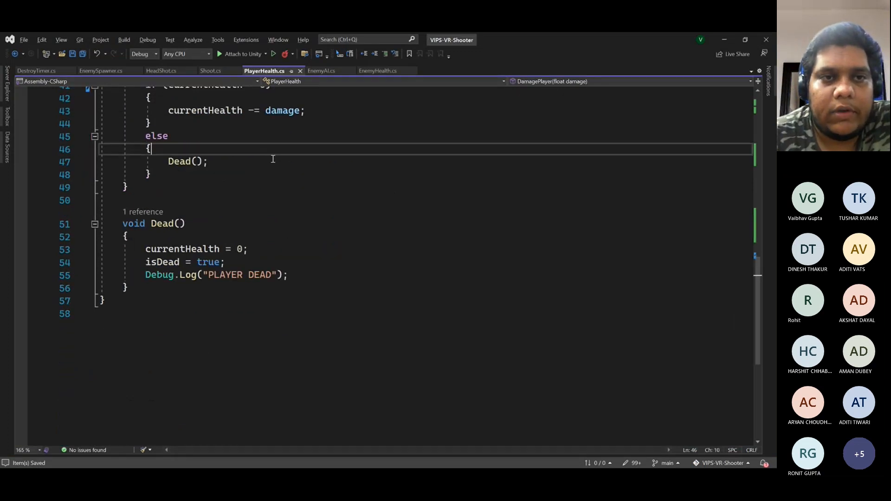
{"action": "key", "text": "Return"}
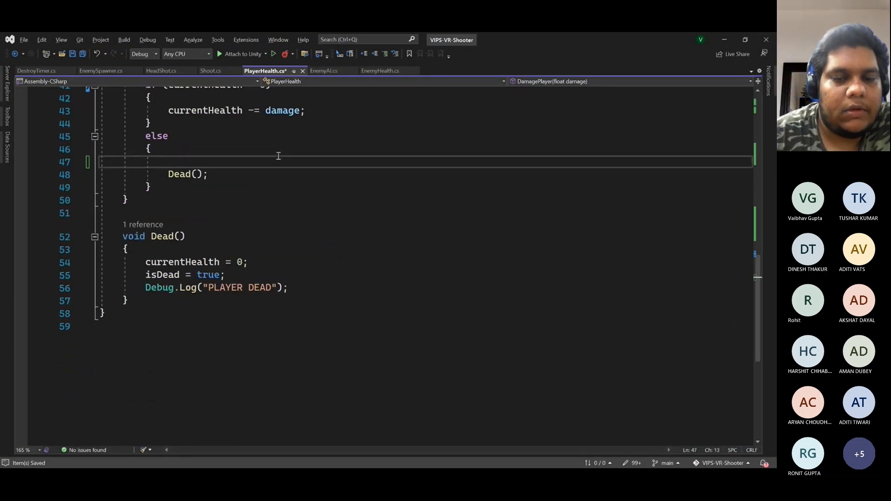
{"action": "type", "text": "isDead = true;"}
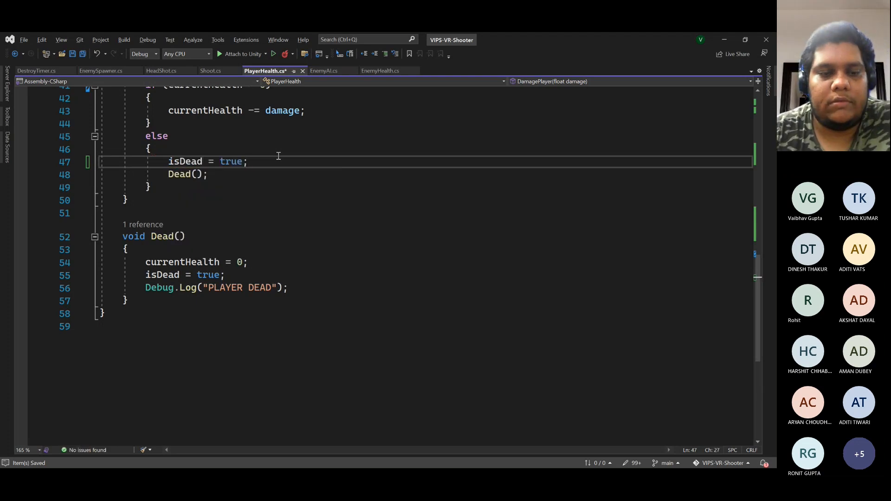
{"action": "key", "text": "ctrl+s"}
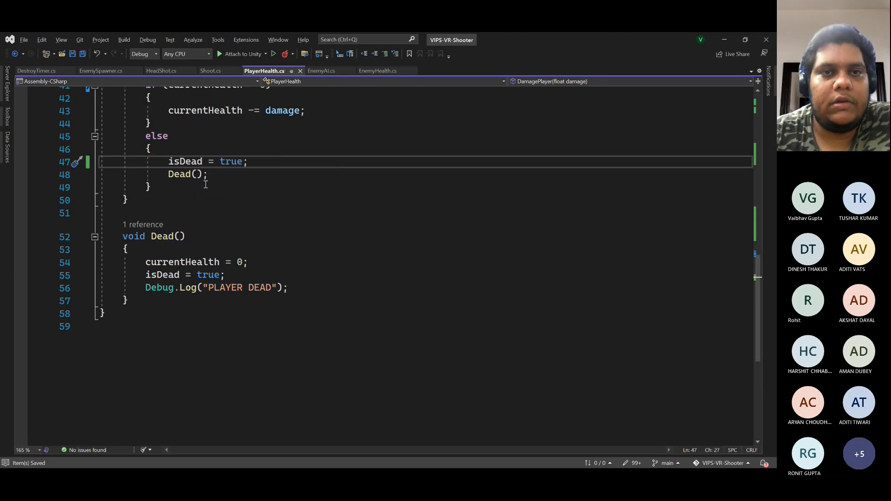
{"action": "scroll", "coordinate": [280, 158], "scroll_direction": "up", "scroll_amount": 3}
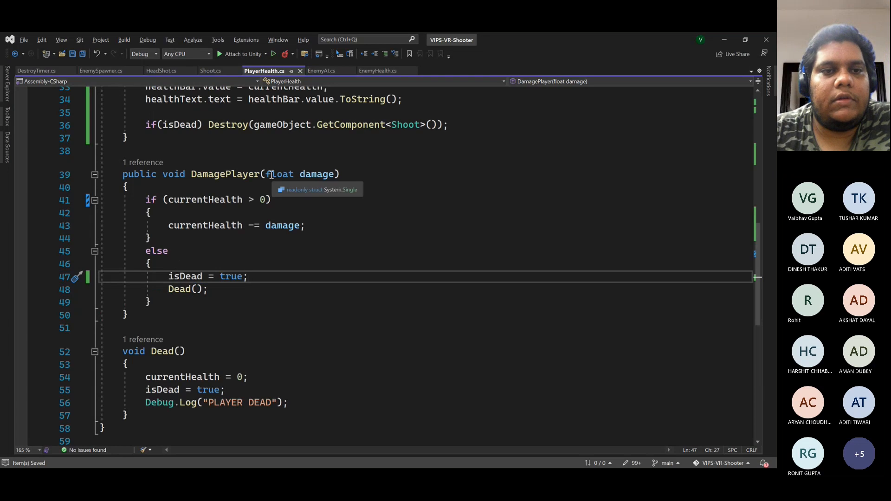
- Search the Shoot script for isdead and close the search
{"action": "scroll", "coordinate": [399, 247], "scroll_direction": "up", "scroll_amount": 5}
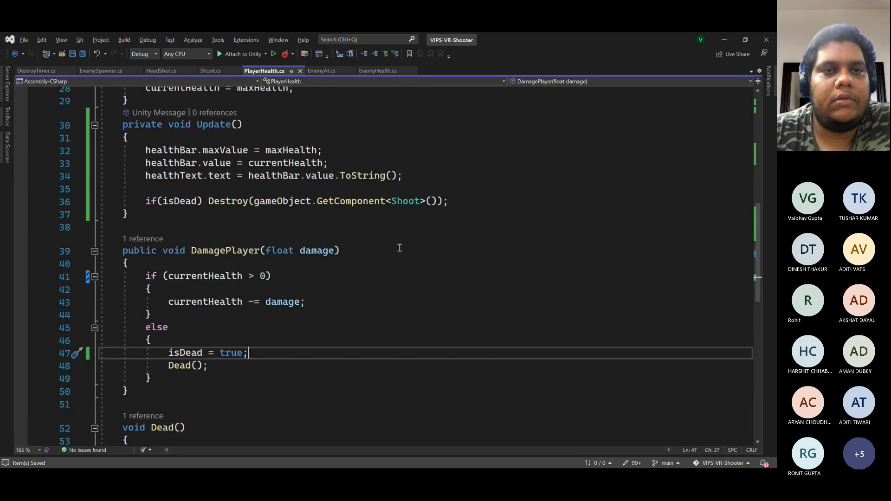
{"action": "scroll", "coordinate": [399, 248], "scroll_direction": "up", "scroll_amount": 1}
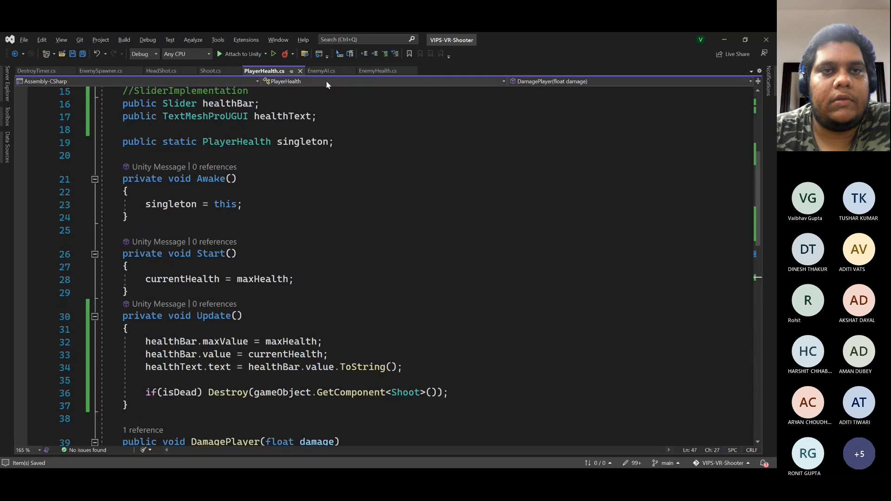
{"action": "left_click", "coordinate": [210, 71]}
{"action": "left_click", "coordinate": [283, 158]}
{"action": "scroll", "coordinate": [314, 175], "scroll_direction": "up", "scroll_amount": 6}
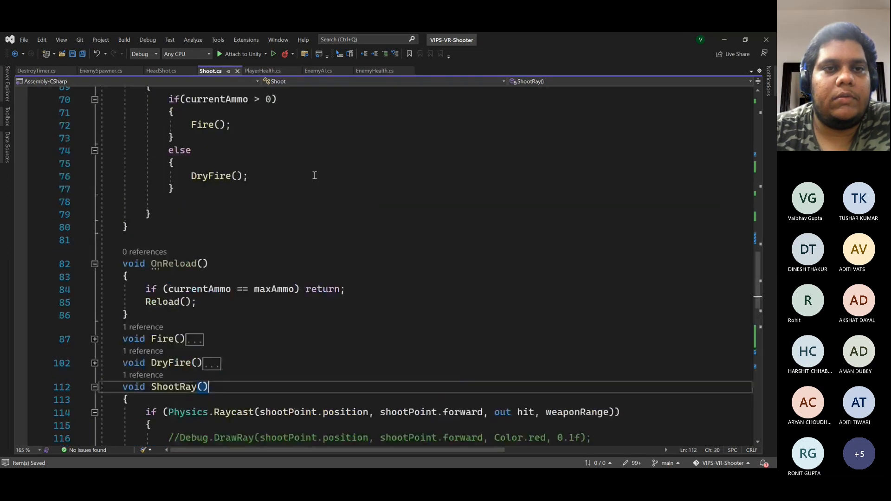
{"action": "key", "text": "ctrl+f"}
{"action": "type", "text": "isdead"}
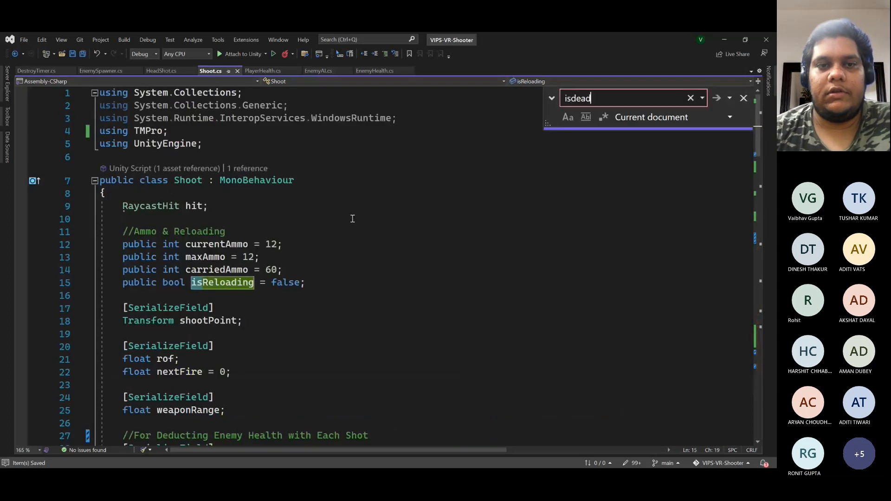
{"action": "key", "text": "Return"}
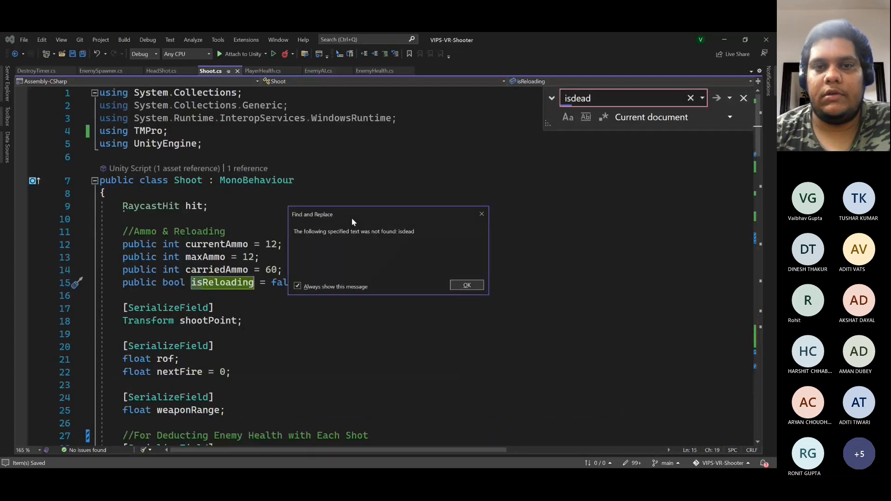
{"action": "key", "text": "Return"}
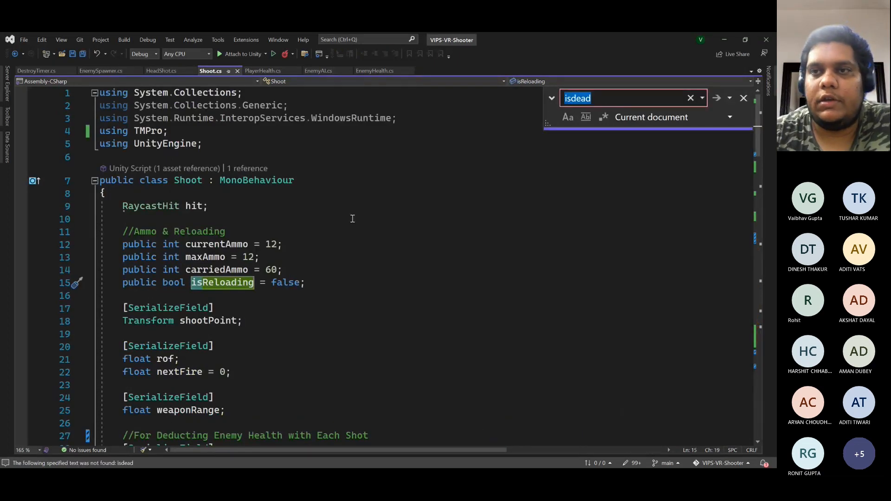
{"action": "left_click", "coordinate": [744, 98]}
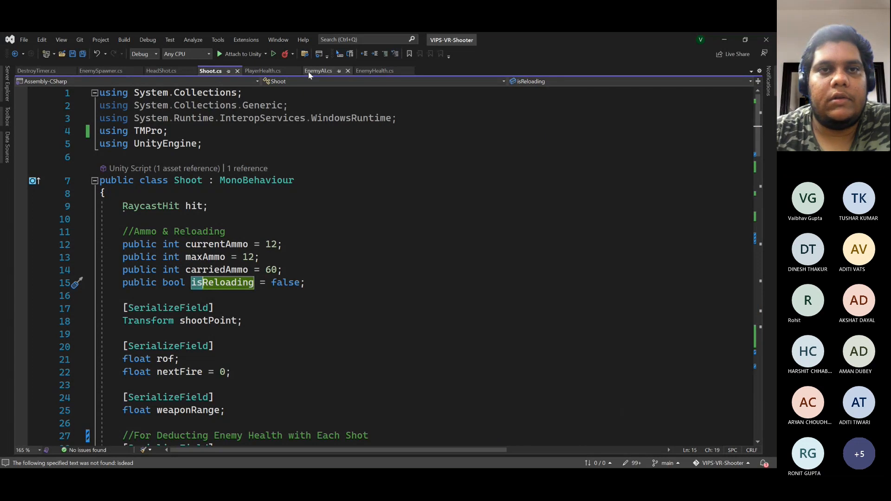
- Check the EnemyHealth script and trace the isDead variable from EnemyAI's Update condition to its declaration
{"action": "left_click", "coordinate": [371, 71]}
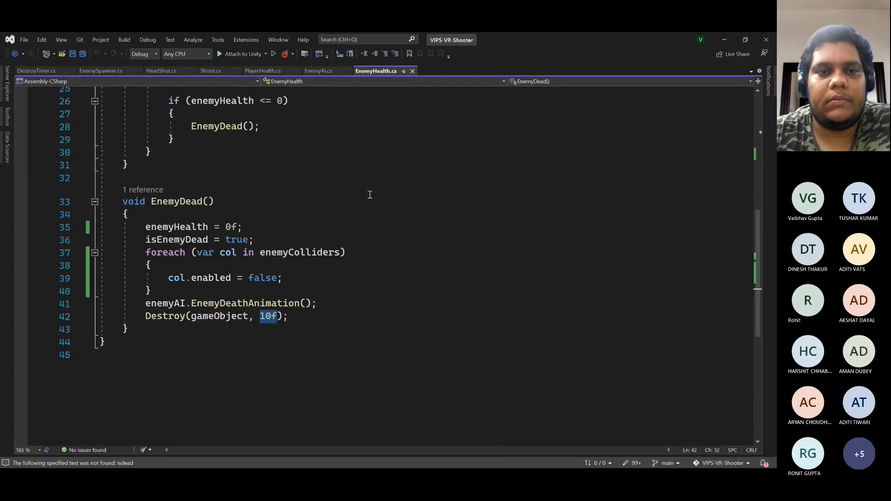
{"action": "scroll", "coordinate": [371, 194], "scroll_direction": "up", "scroll_amount": 7}
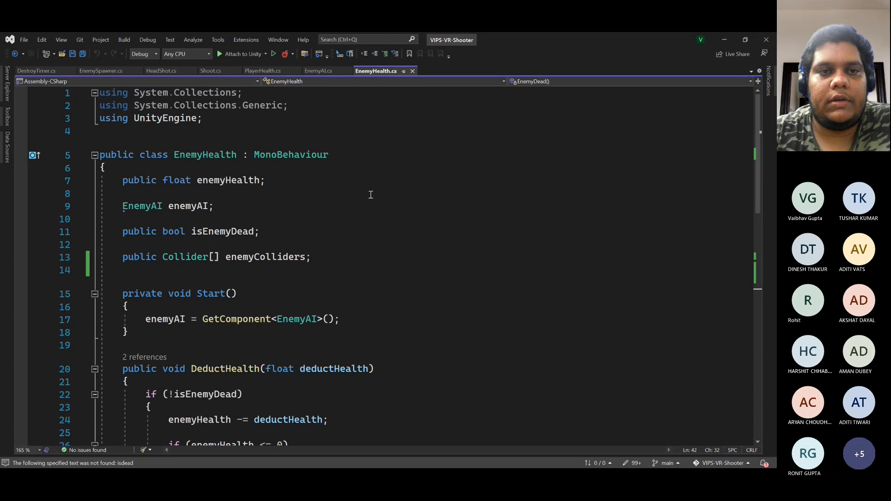
{"action": "left_click", "coordinate": [318, 71]}
{"action": "scroll", "coordinate": [245, 172], "scroll_direction": "down", "scroll_amount": 7}
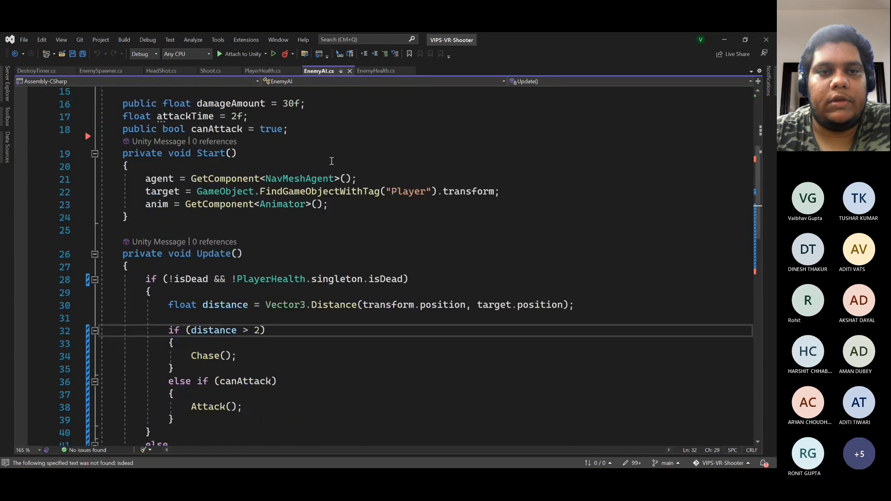
{"action": "double_click", "coordinate": [191, 164]}
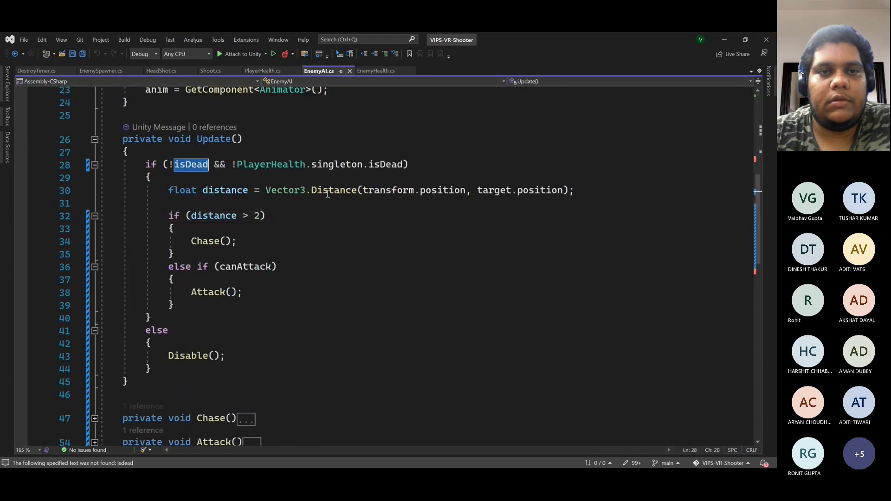
{"action": "scroll", "coordinate": [328, 193], "scroll_direction": "up", "scroll_amount": 4}
{"action": "scroll", "coordinate": [327, 193], "scroll_direction": "up", "scroll_amount": 3}
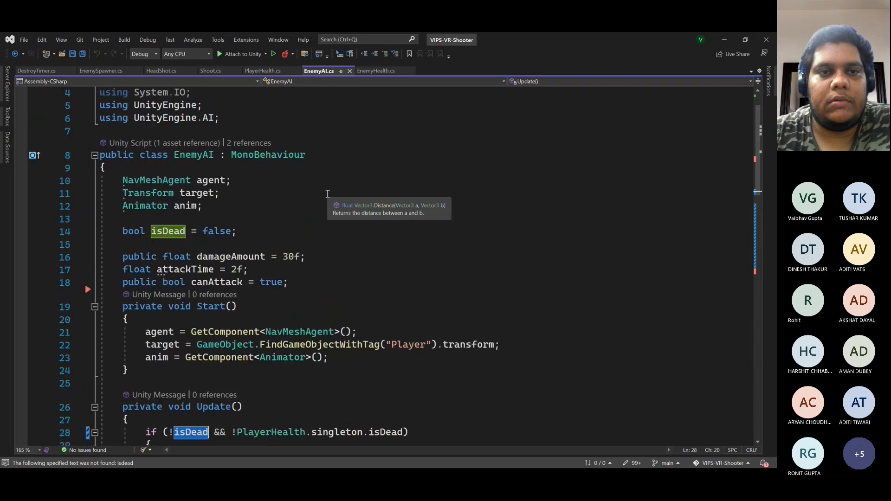
- Trace the isDead variable through the PlayerHealth script, reviewing Update, DamagePlayer and Dead, and save the file
{"action": "left_click", "coordinate": [260, 71]}
{"action": "scroll", "coordinate": [279, 174], "scroll_direction": "down", "scroll_amount": 1}
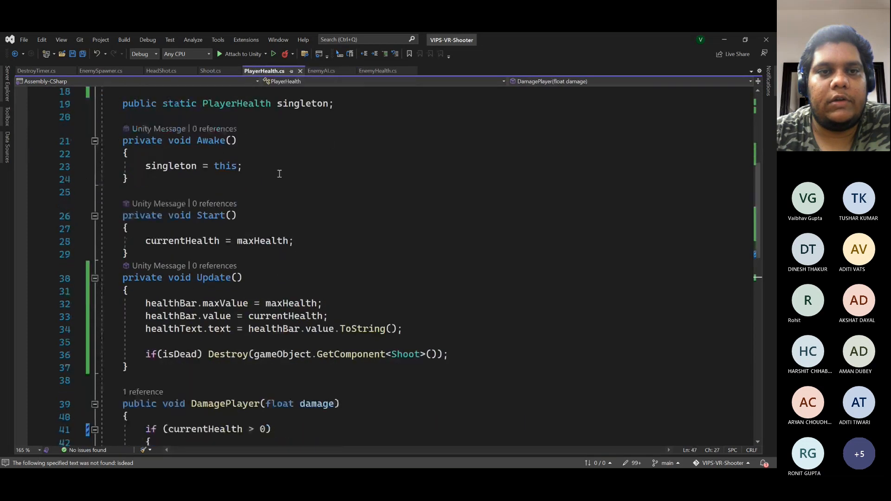
{"action": "scroll", "coordinate": [279, 173], "scroll_direction": "up", "scroll_amount": 2}
{"action": "scroll", "coordinate": [229, 217], "scroll_direction": "up", "scroll_amount": 3}
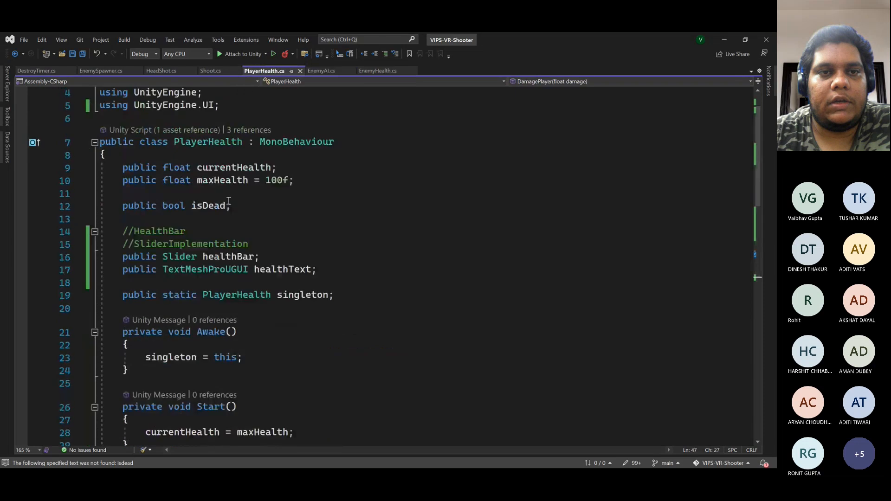
{"action": "double_click", "coordinate": [214, 210]}
{"action": "scroll", "coordinate": [274, 199], "scroll_direction": "down", "scroll_amount": 10}
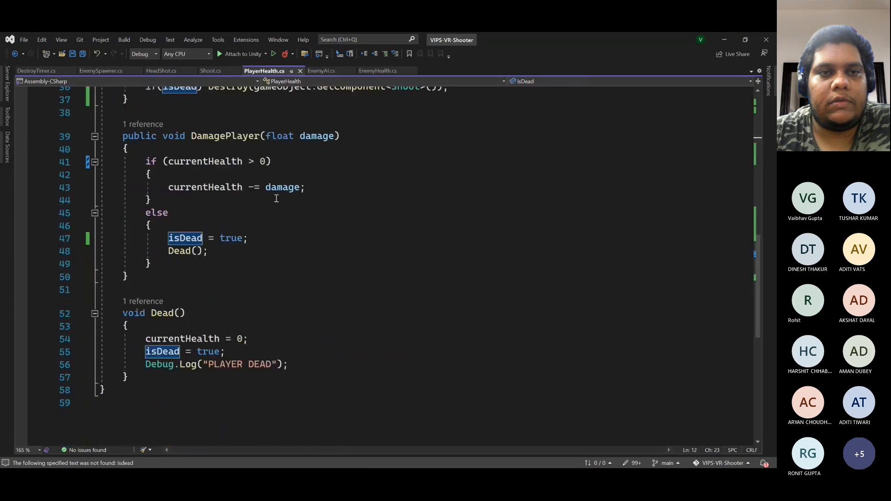
{"action": "scroll", "coordinate": [267, 200], "scroll_direction": "up", "scroll_amount": 2}
{"action": "scroll", "coordinate": [241, 214], "scroll_direction": "down", "scroll_amount": 3}
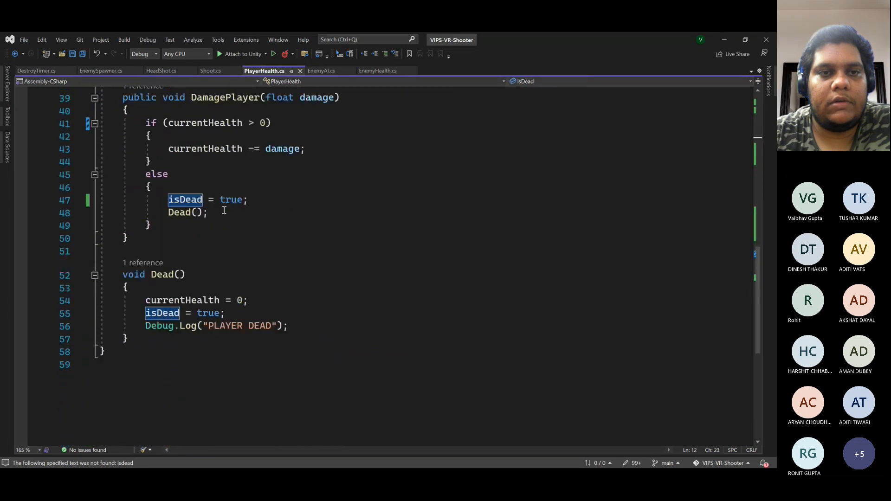
{"action": "scroll", "coordinate": [223, 211], "scroll_direction": "up", "scroll_amount": 3}
{"action": "scroll", "coordinate": [224, 210], "scroll_direction": "down", "scroll_amount": 3}
{"action": "scroll", "coordinate": [249, 247], "scroll_direction": "up", "scroll_amount": 5}
{"action": "key", "text": "ctrl+s"}
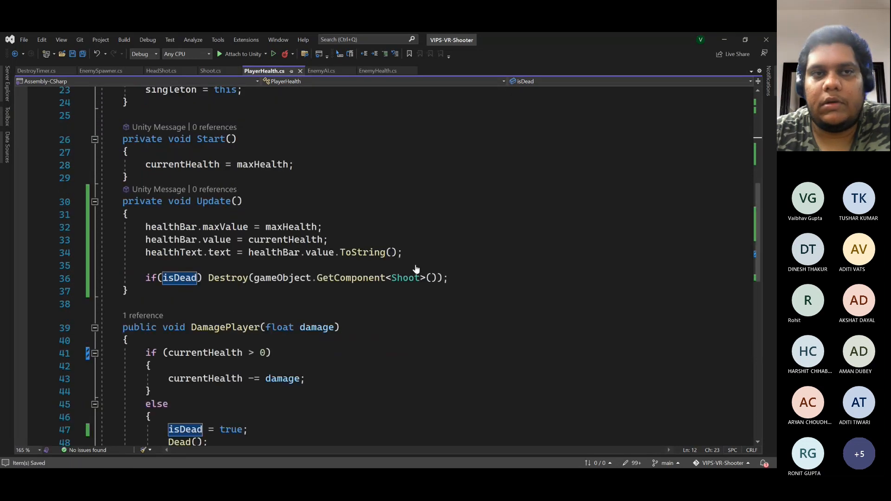
- Switch to Unity and playtest the zombie encounter, firing once and taking damage until the player dies, and stop the game
{"action": "left_click", "coordinate": [723, 40]}
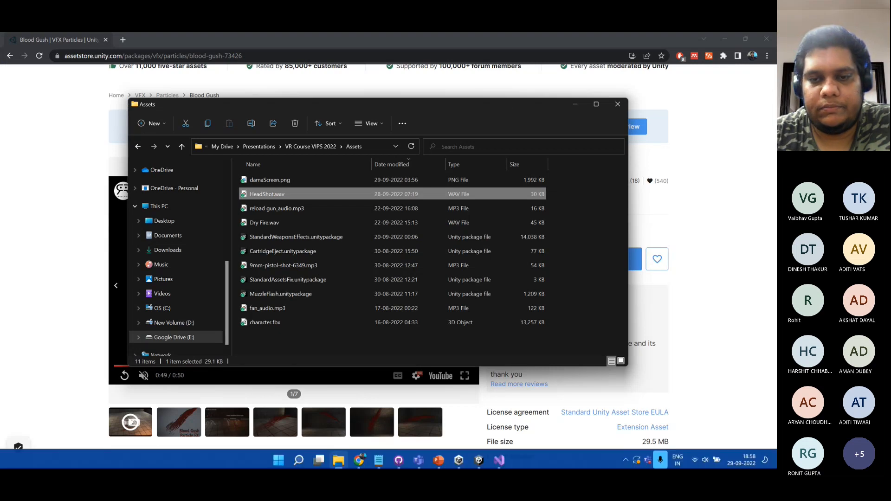
{"action": "key", "text": "super"}
{"action": "left_click", "coordinate": [478, 459]}
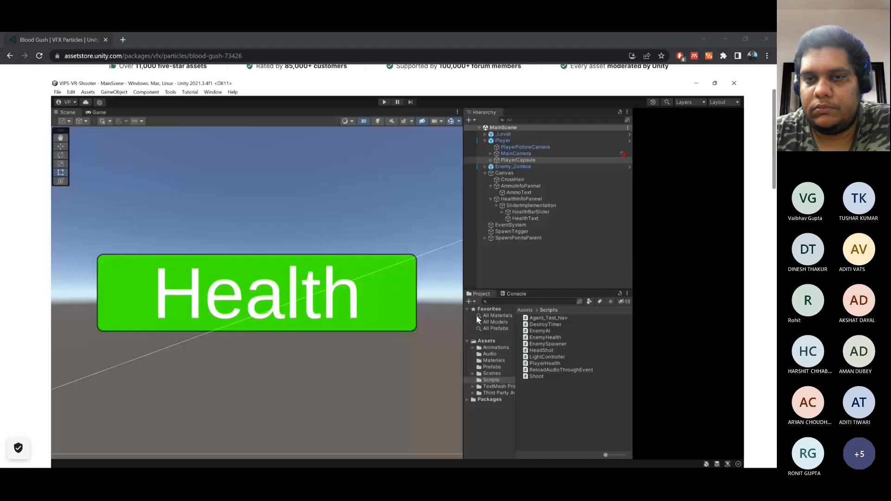
{"action": "left_click", "coordinate": [373, 58]}
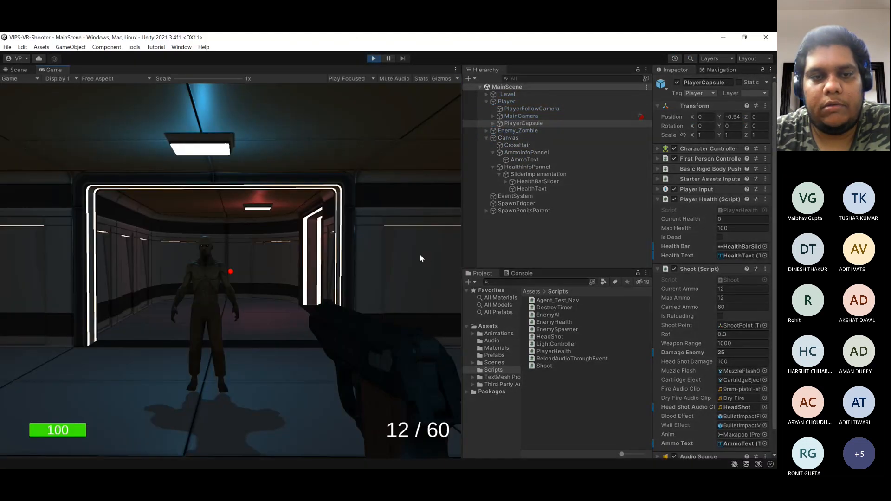
{"action": "left_click", "coordinate": [420, 255]}
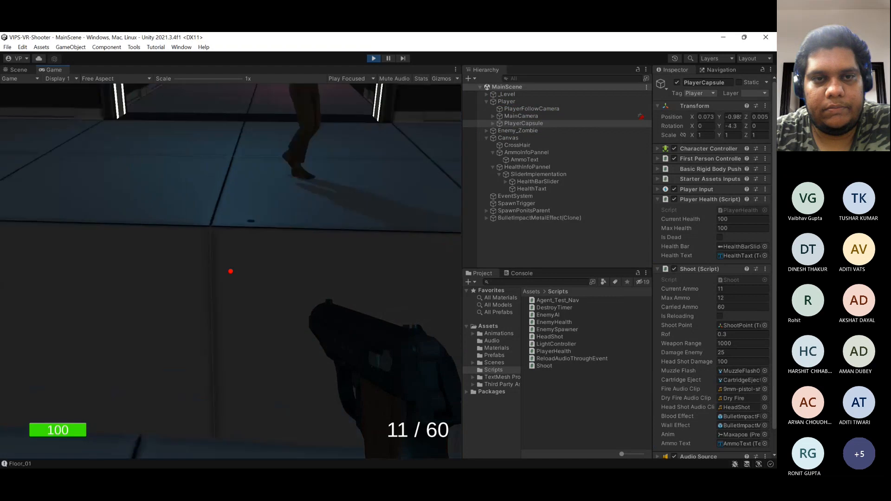
{"action": "key", "text": "w"}
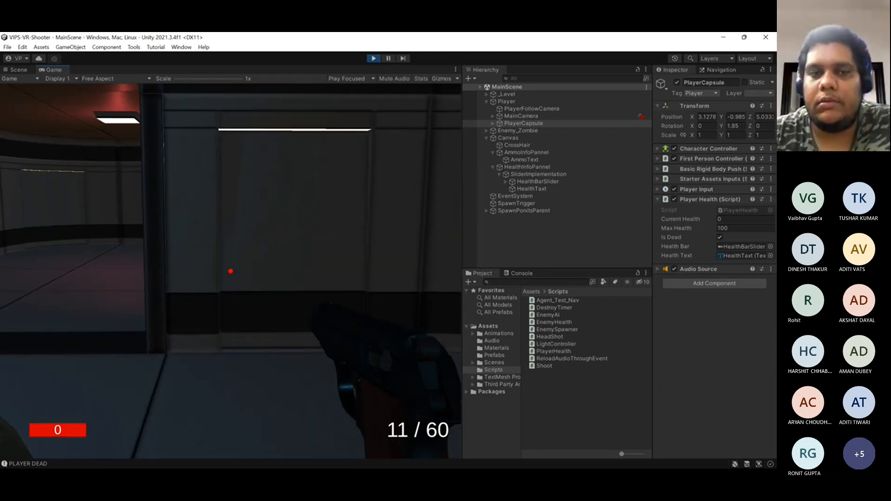
{"action": "left_click", "coordinate": [374, 59]}
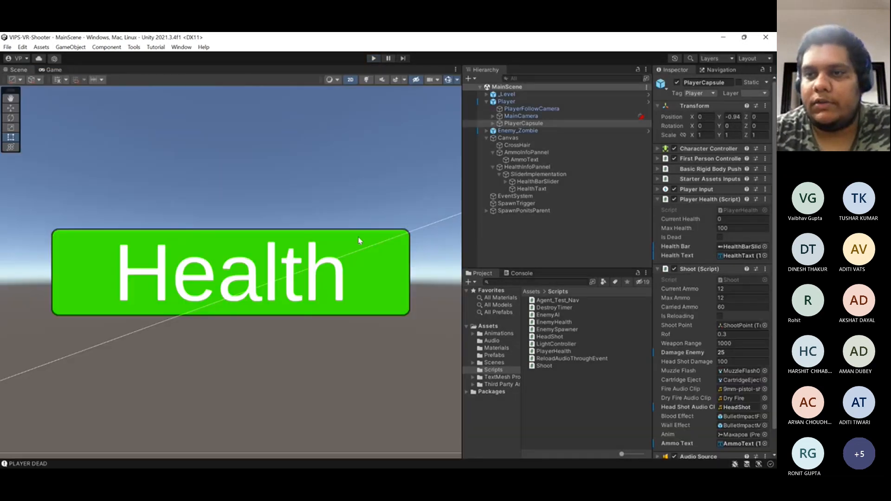
- Switch to Visual Studio, change the isDead condition in PlayerHealth's Update method to currentHealth <=0, and open a brace block after it
{"action": "left_click", "coordinate": [498, 460]}
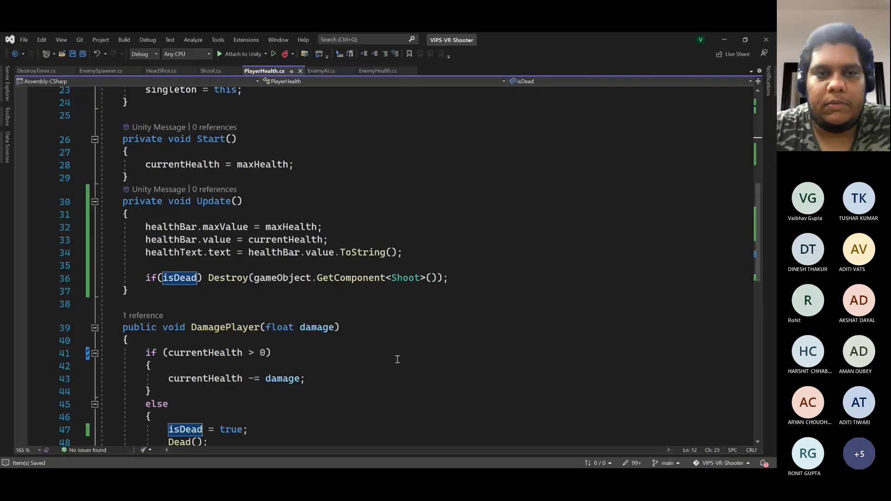
{"action": "scroll", "coordinate": [345, 301], "scroll_direction": "down", "scroll_amount": 4}
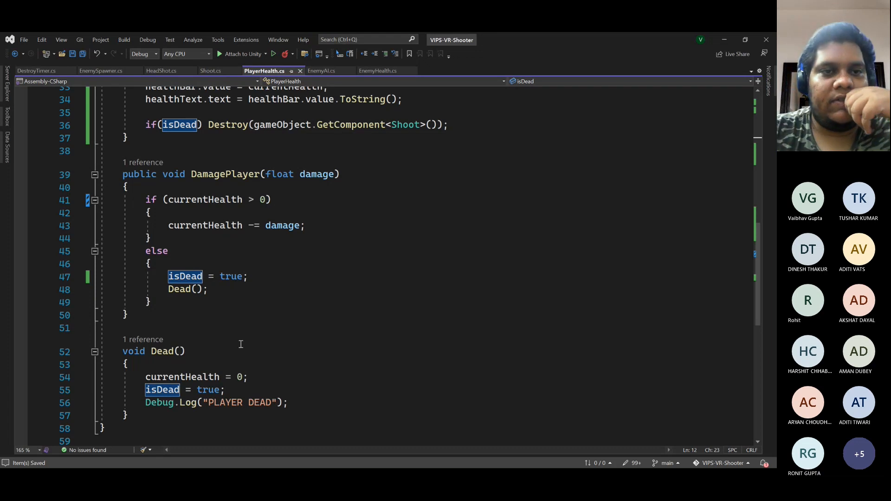
{"action": "scroll", "coordinate": [259, 325], "scroll_direction": "up", "scroll_amount": 2}
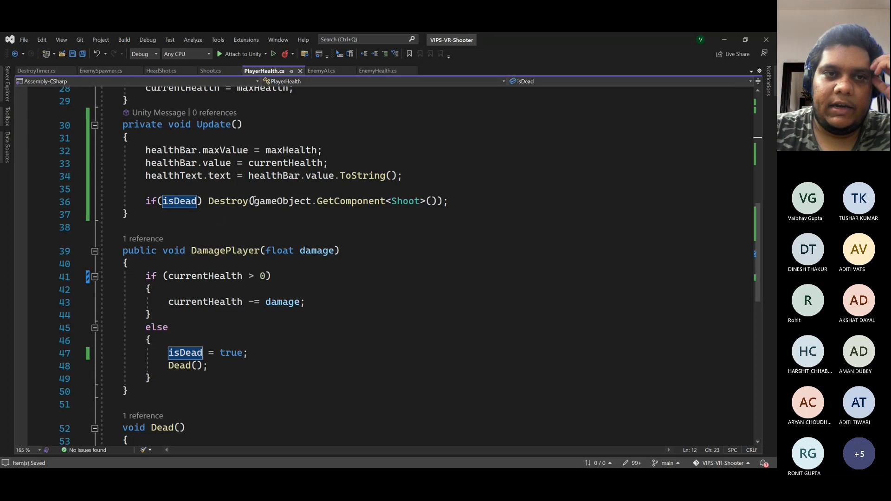
{"action": "left_click", "coordinate": [188, 204]}
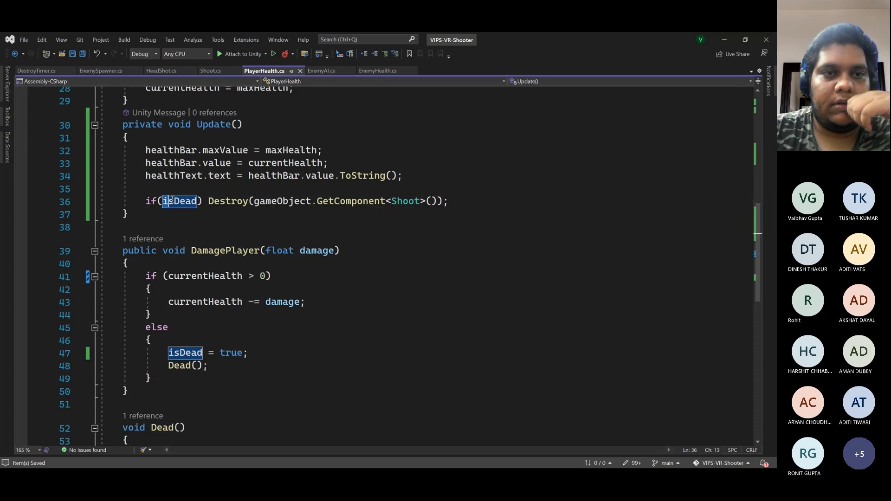
{"action": "left_click_drag", "start_coordinate": [194, 201], "coordinate": [198, 202]}
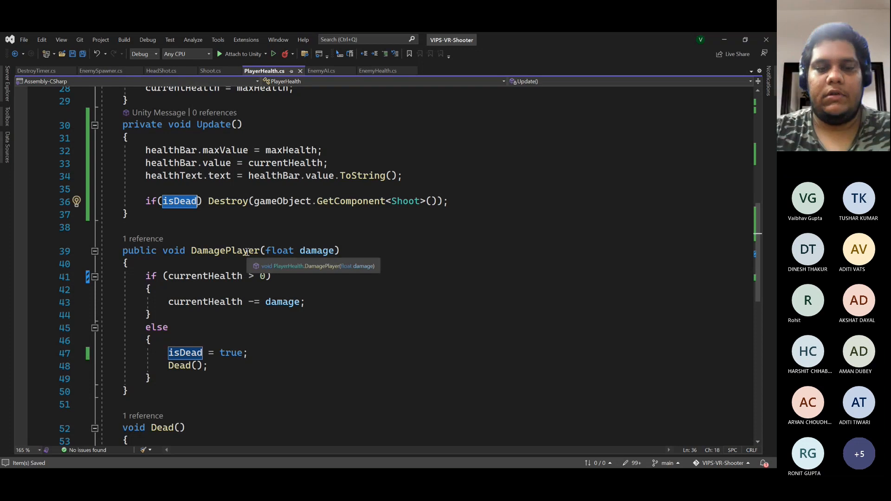
{"action": "type", "text": "currentHealth "}
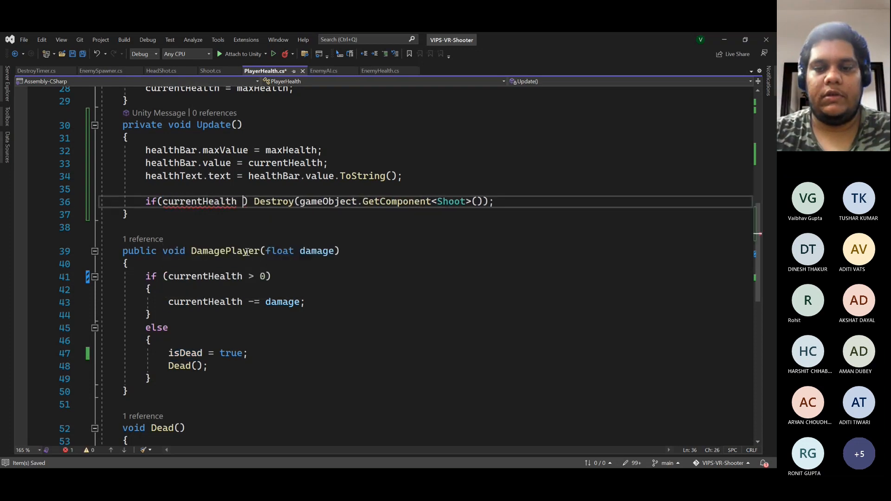
{"action": "type", "text": "<=0"}
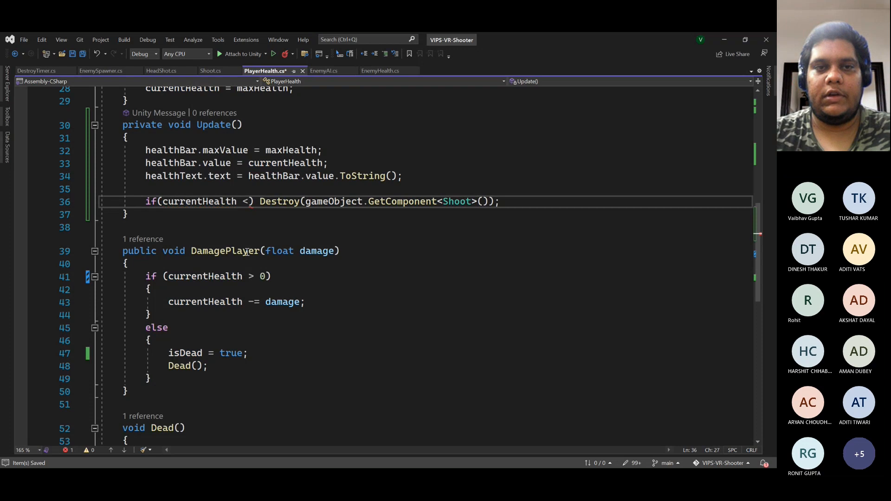
{"action": "key", "text": "Right"}
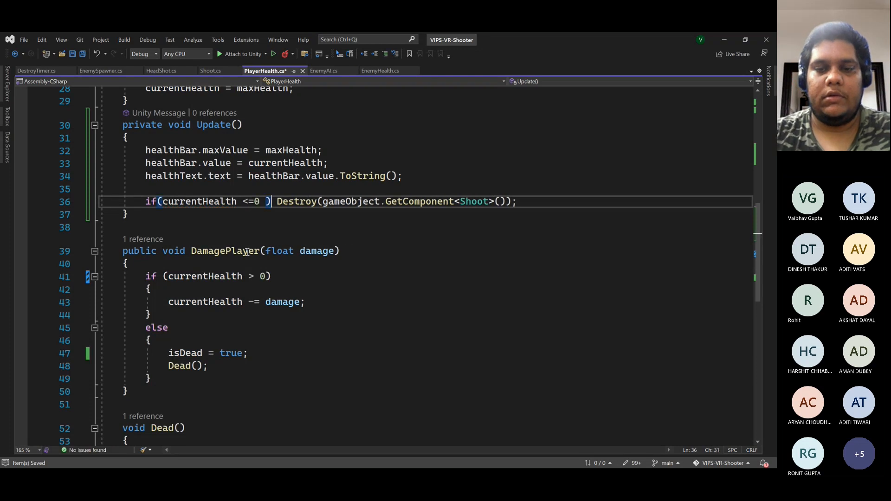
{"action": "type", "text": "{"}
{"action": "key", "text": "Return"}
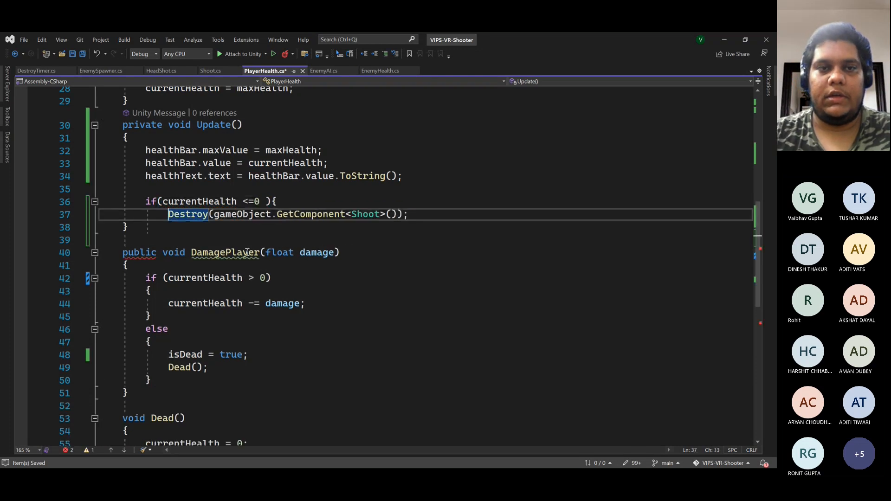
- Move the Destroy(gameObject.GetComponent<Shoot>()); line from Update's if block to below the Debug.Log call in Dead()
{"action": "left_click_drag", "start_coordinate": [418, 217], "coordinate": [168, 215]}
{"action": "key", "text": "ctrl+x"}
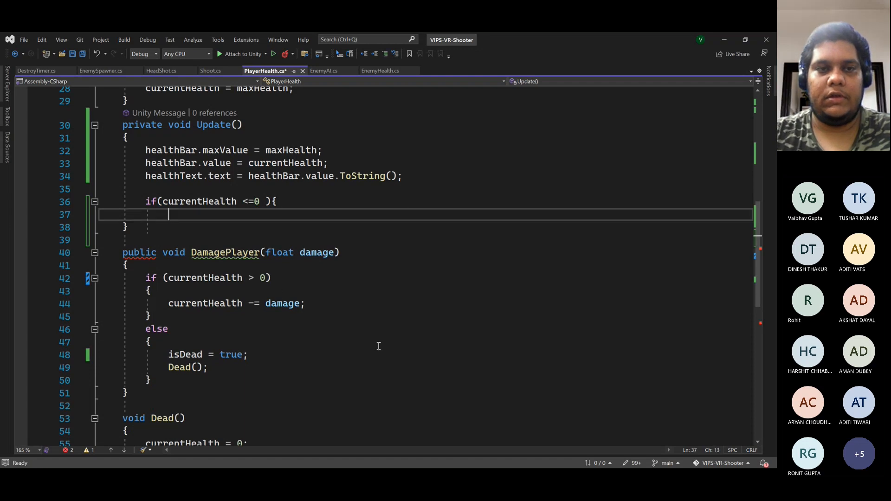
{"action": "scroll", "coordinate": [378, 345], "scroll_direction": "down", "scroll_amount": 5}
{"action": "left_click", "coordinate": [298, 277]}
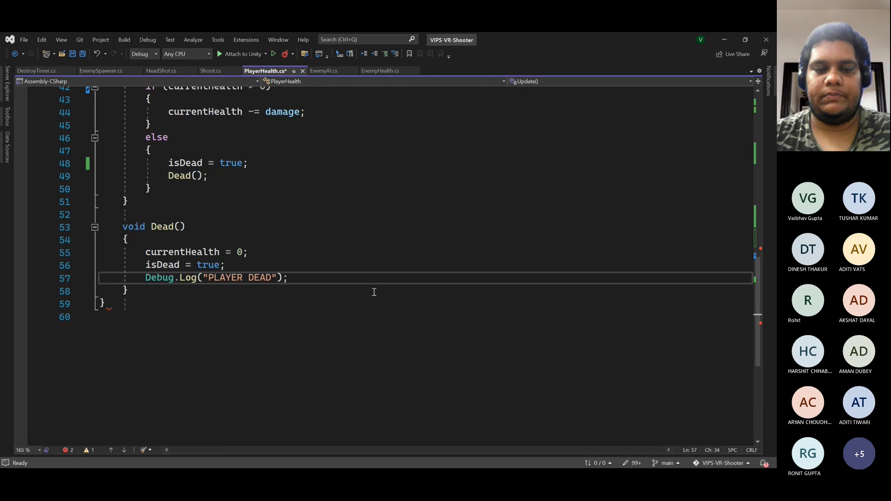
{"action": "key", "text": "Return"}
{"action": "key", "text": "ctrl+v"}
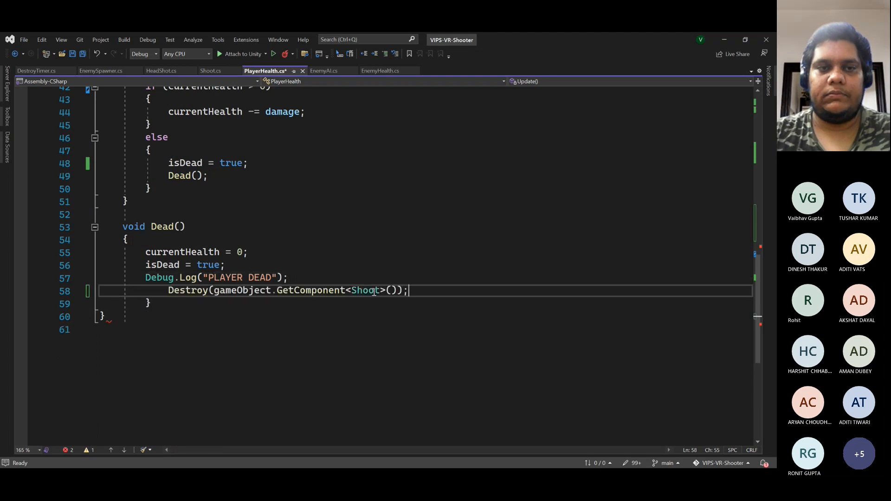
{"action": "left_click", "coordinate": [330, 269]}
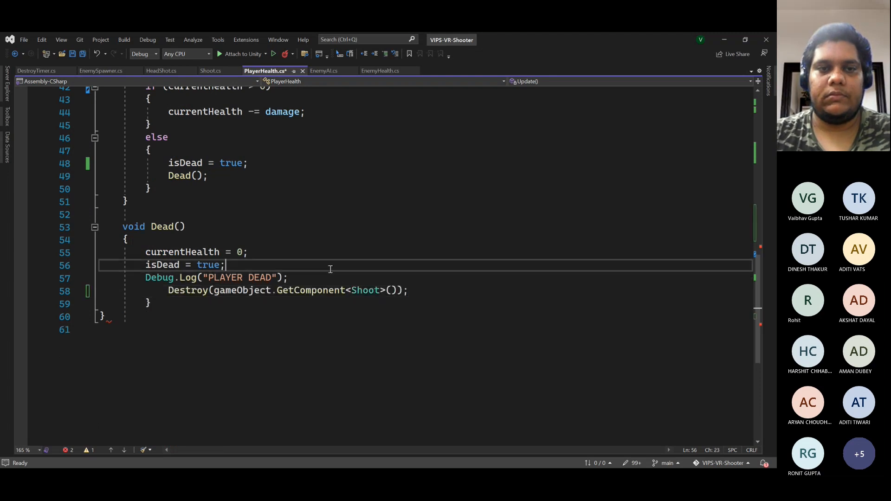
{"action": "left_click", "coordinate": [360, 276]}
{"action": "key", "text": "Delete"}
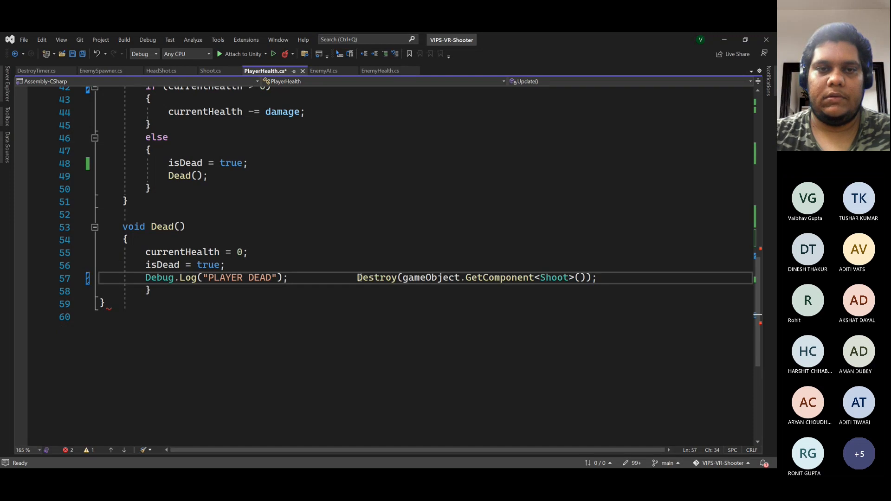
{"action": "key", "text": "Return"}
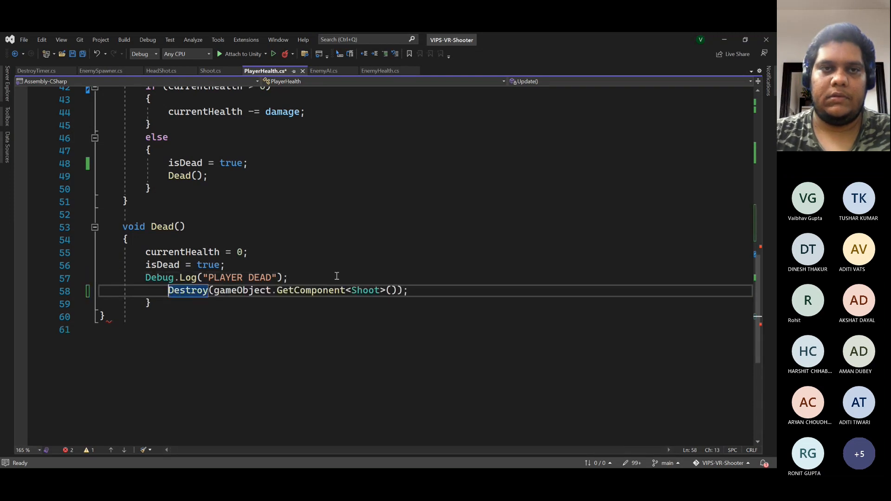
- Close the brace block of the currentHealth <= 0 condition in Update, leaving an empty line inside it
{"action": "scroll", "coordinate": [301, 276], "scroll_direction": "up", "scroll_amount": 5}
{"action": "left_click", "coordinate": [334, 218]}
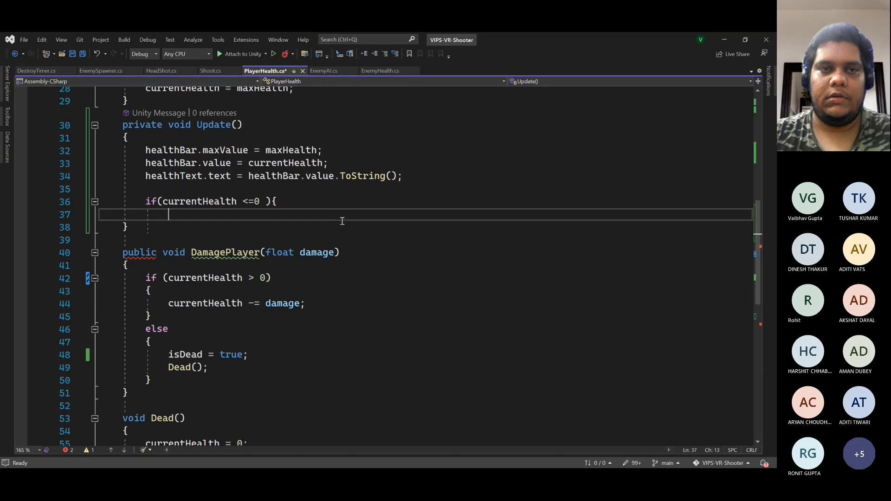
{"action": "scroll", "coordinate": [375, 258], "scroll_direction": "up", "scroll_amount": 1}
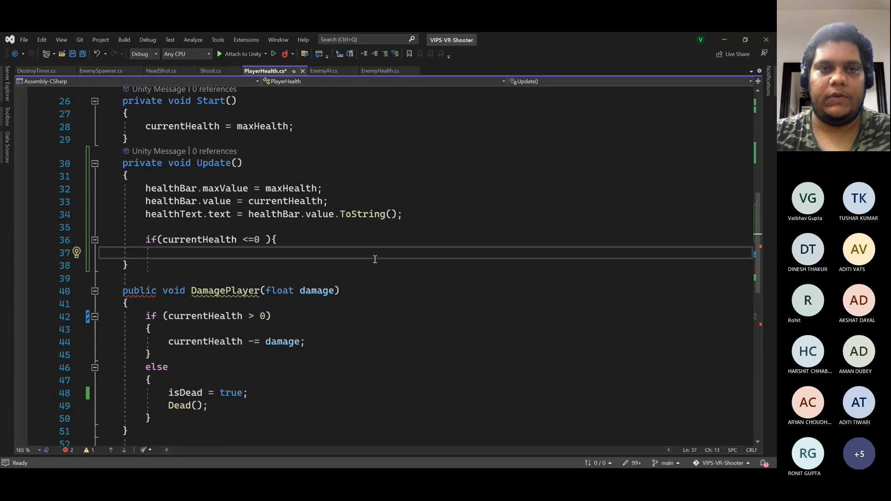
{"action": "type", "text": "}"}
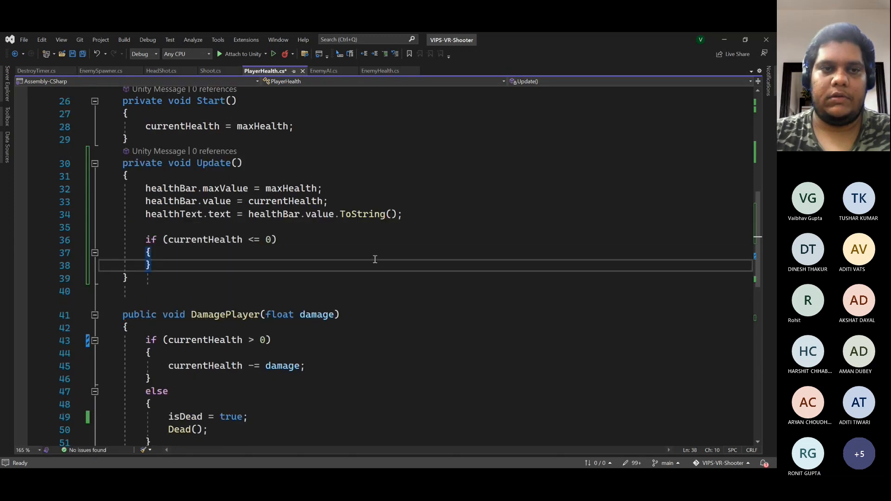
{"action": "key", "text": "Left"}
{"action": "key", "text": "Return"}
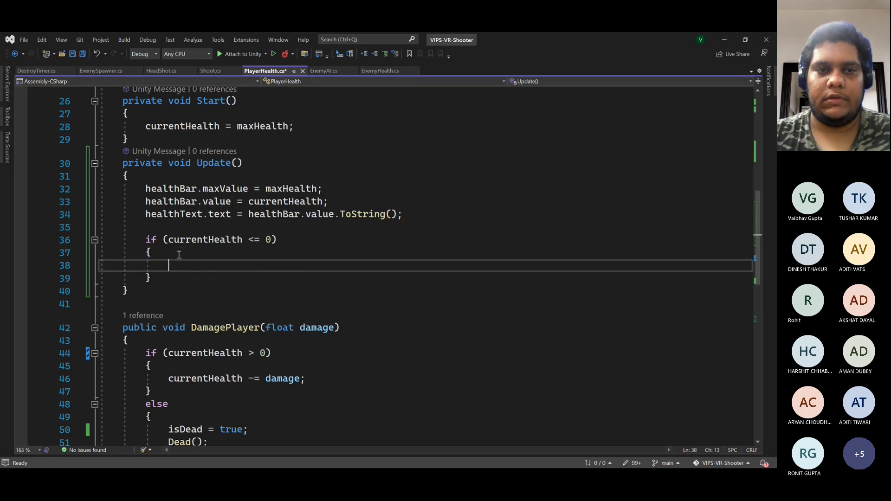
- Correct the indentation of the closing brace and the Destroy(gameObject.GetComponent<Shoot>()); line in the Dead() method
{"action": "scroll", "coordinate": [304, 237], "scroll_direction": "down", "scroll_amount": 7}
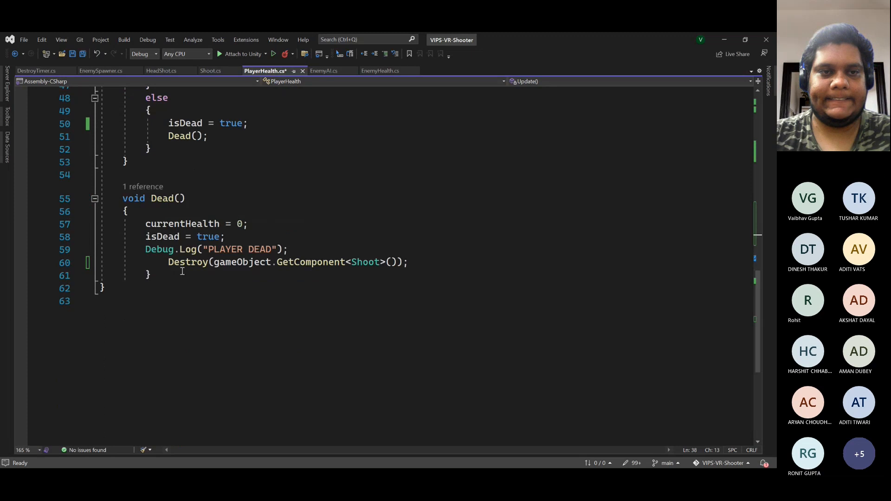
{"action": "left_click", "coordinate": [142, 275]}
{"action": "key", "text": "BackSpace"}
{"action": "key", "text": "BackSpace"}
{"action": "key", "text": "BackSpace"}
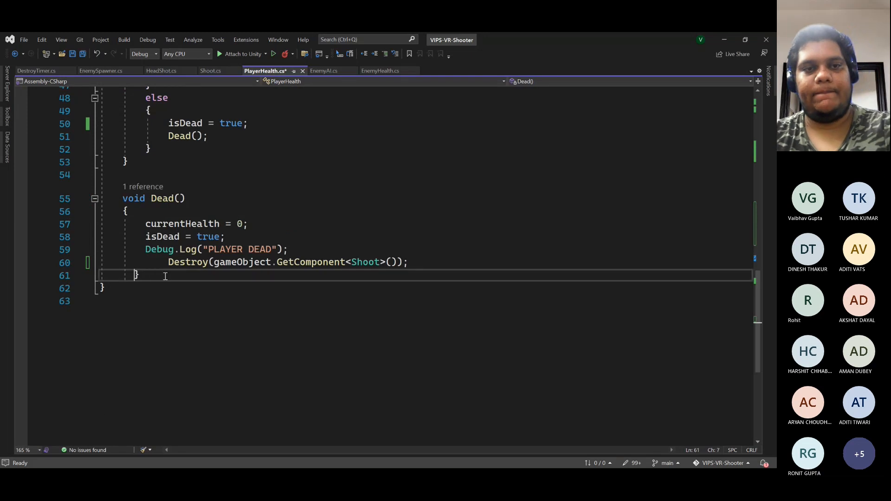
{"action": "key", "text": "Up"}
{"action": "key", "text": "Home"}
{"action": "key", "text": "BackSpace"}
{"action": "key", "text": "BackSpace"}
{"action": "key", "text": "BackSpace"}
{"action": "key", "text": "BackSpace"}
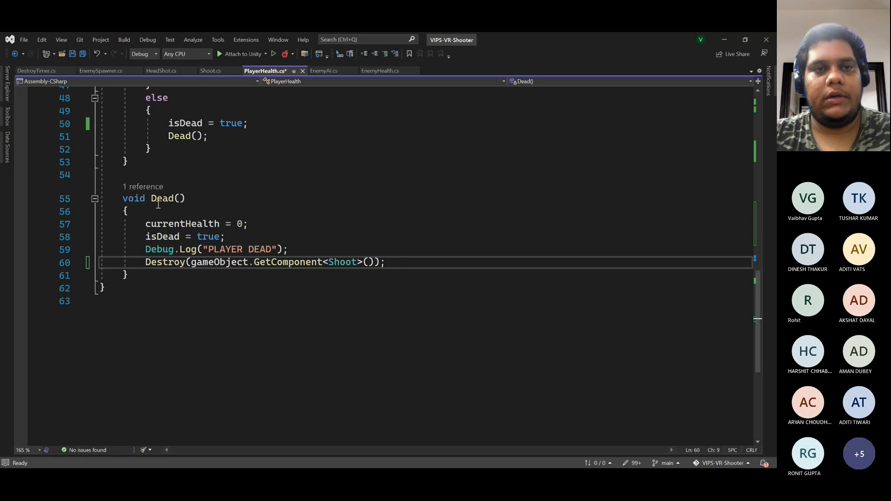
- Add if (!isDead) Dead(); inside the currentHealth <= 0 block of the Update method
{"action": "left_click_drag", "start_coordinate": [151, 199], "coordinate": [186, 199]}
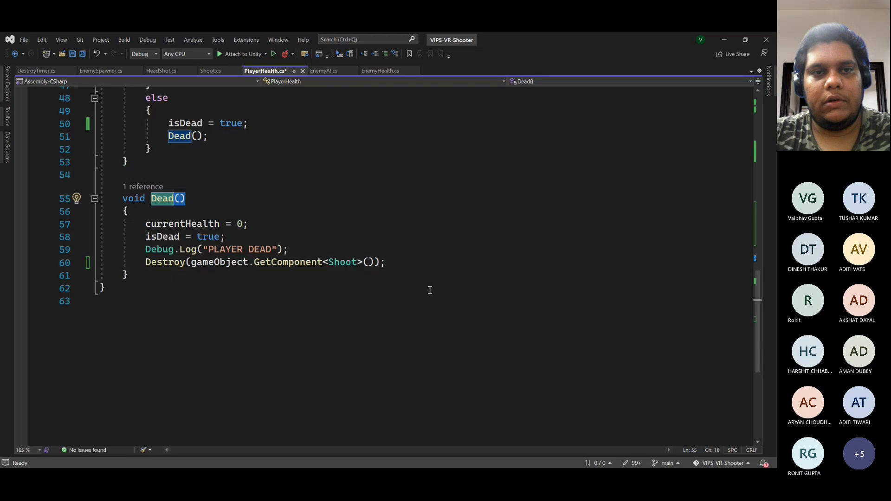
{"action": "scroll", "coordinate": [430, 290], "scroll_direction": "up", "scroll_amount": 1}
{"action": "scroll", "coordinate": [311, 235], "scroll_direction": "up", "scroll_amount": 5}
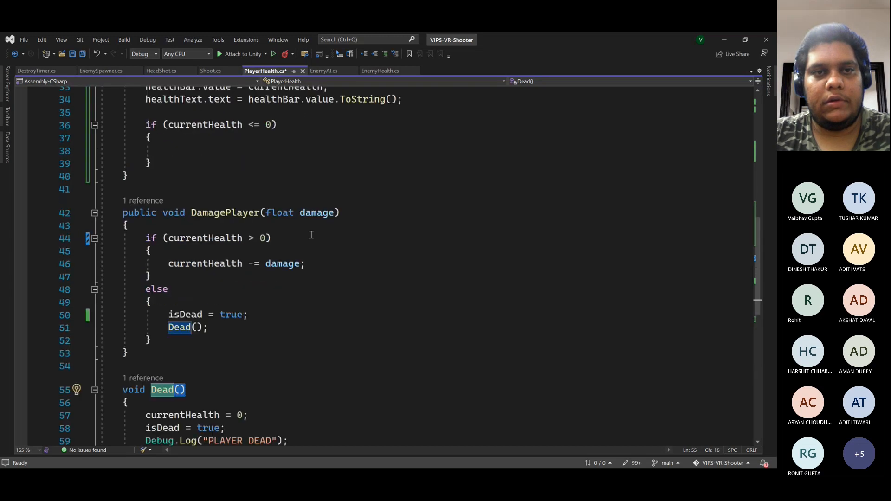
{"action": "left_click", "coordinate": [241, 189]}
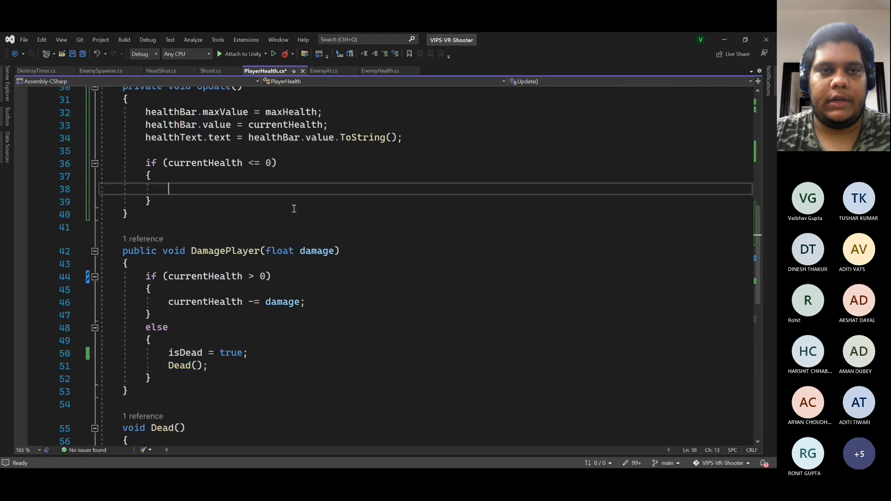
{"action": "type", "text": "if("}
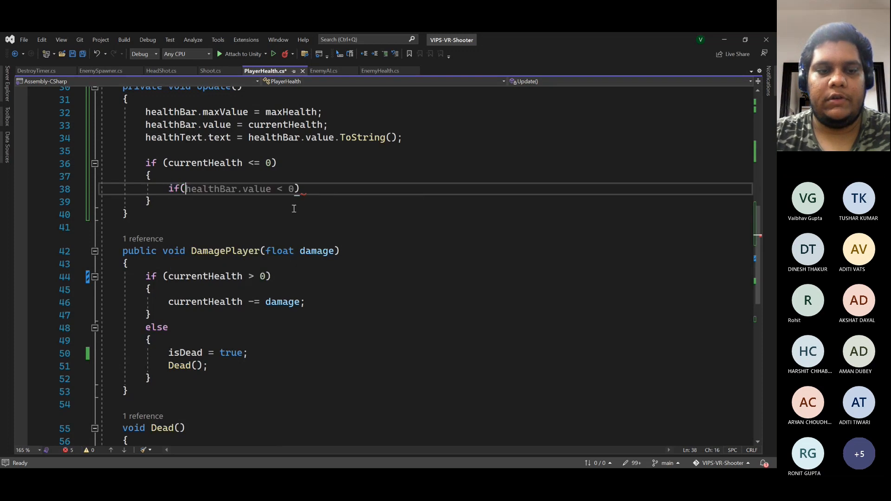
{"action": "type", "text": "!isDead)"}
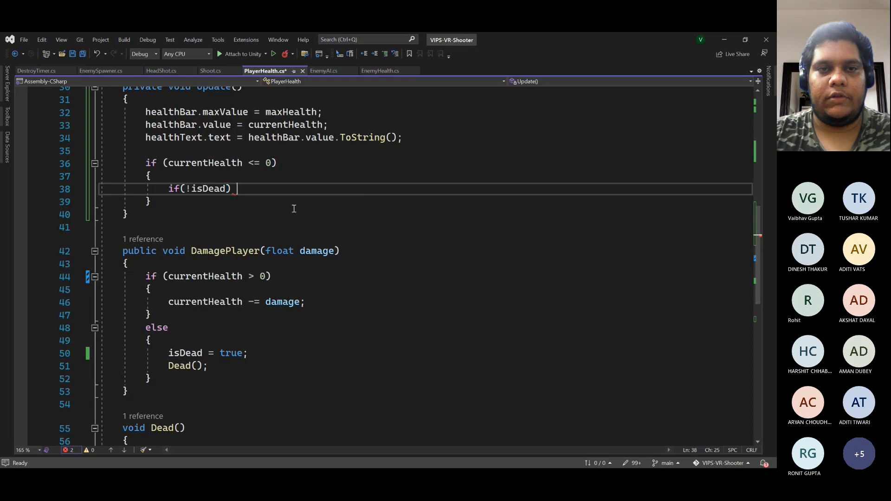
{"action": "key", "text": "ctrl+shift+b"}
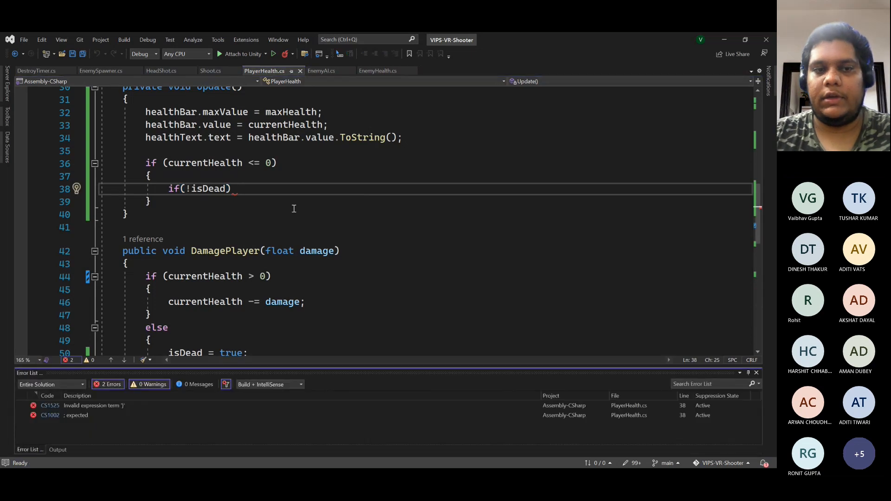
{"action": "left_click", "coordinate": [756, 373]}
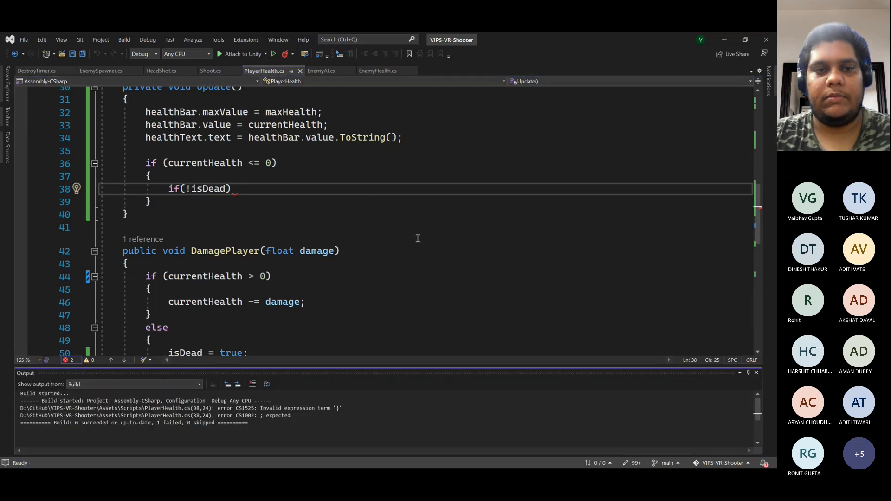
{"action": "left_click", "coordinate": [756, 373]}
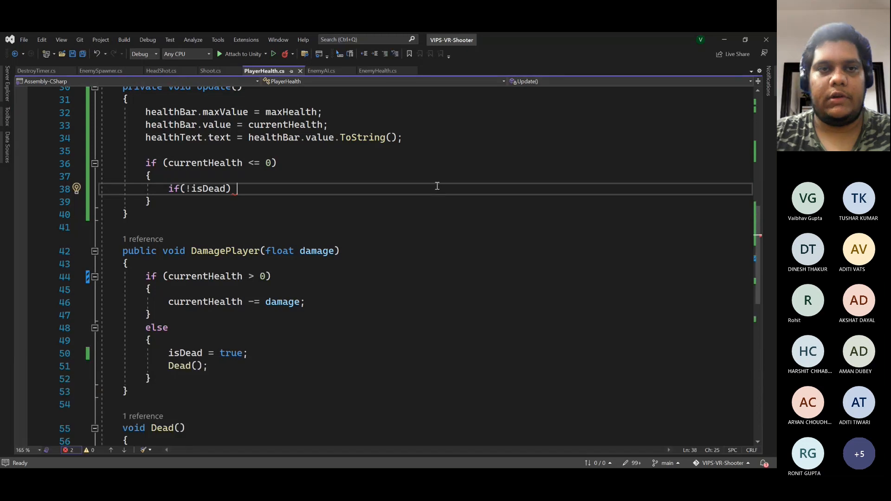
{"action": "type", "text": "Dead();"}
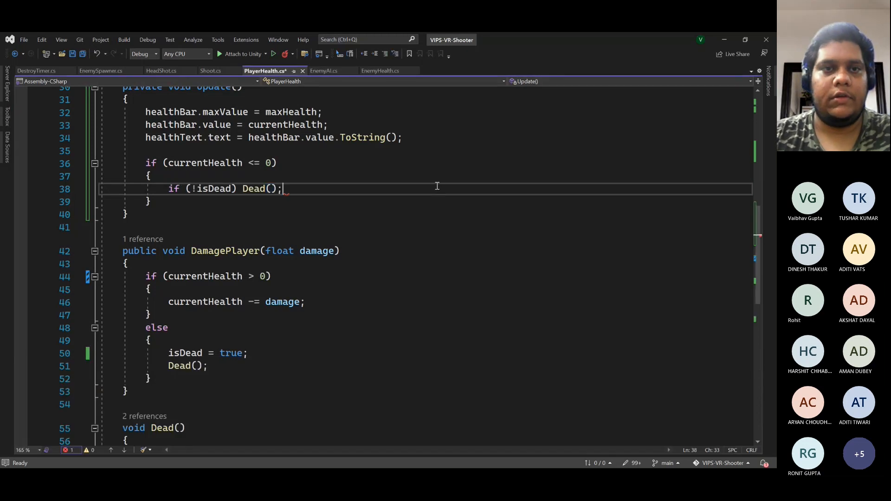
- Delete the isDead = true; line from the else block of DamagePlayer
{"action": "scroll", "coordinate": [292, 199], "scroll_direction": "down", "scroll_amount": 2}
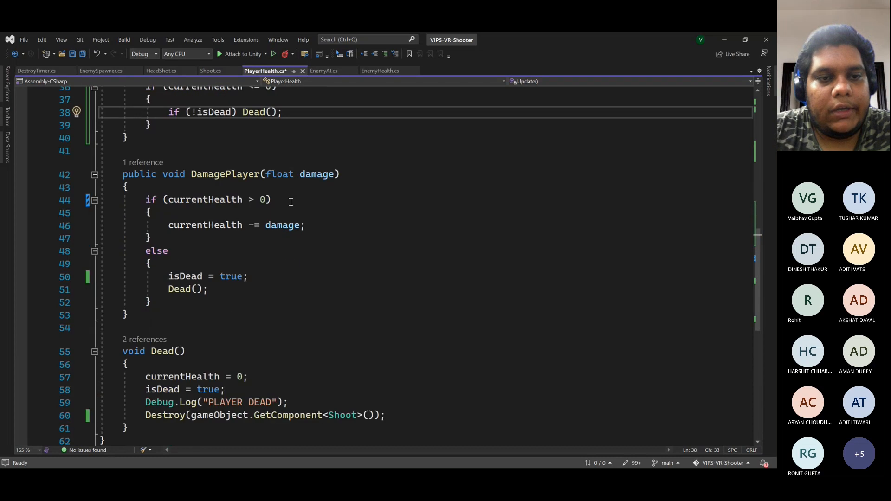
{"action": "left_click_drag", "start_coordinate": [266, 281], "coordinate": [271, 264]}
{"action": "left_click", "coordinate": [272, 270]}
{"action": "key", "text": "BackSpace"}
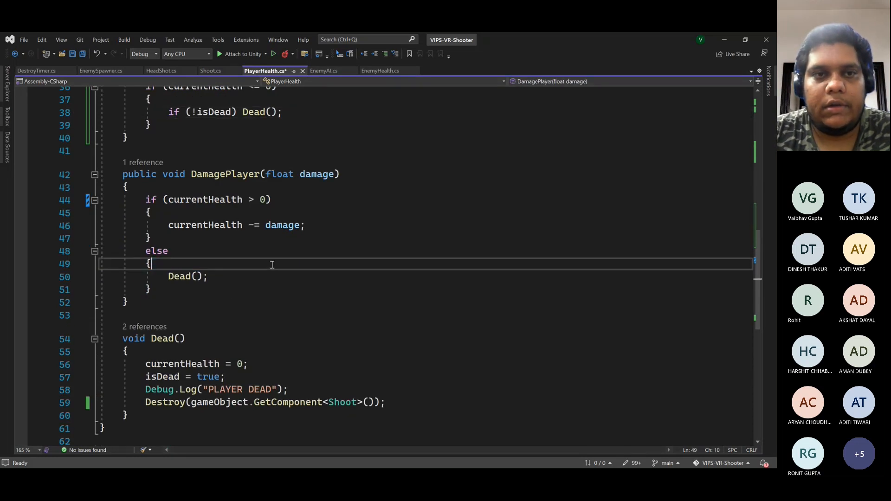
- Review the death check in Update and the Dead() method it calls, and save the PlayerHealth script
{"action": "scroll", "coordinate": [280, 268], "scroll_direction": "up", "scroll_amount": 3}
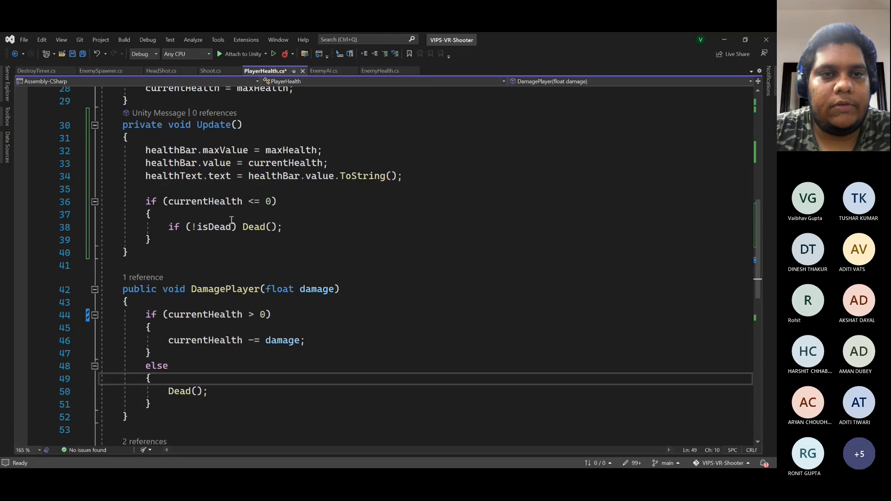
{"action": "left_click_drag", "start_coordinate": [169, 203], "coordinate": [273, 202]}
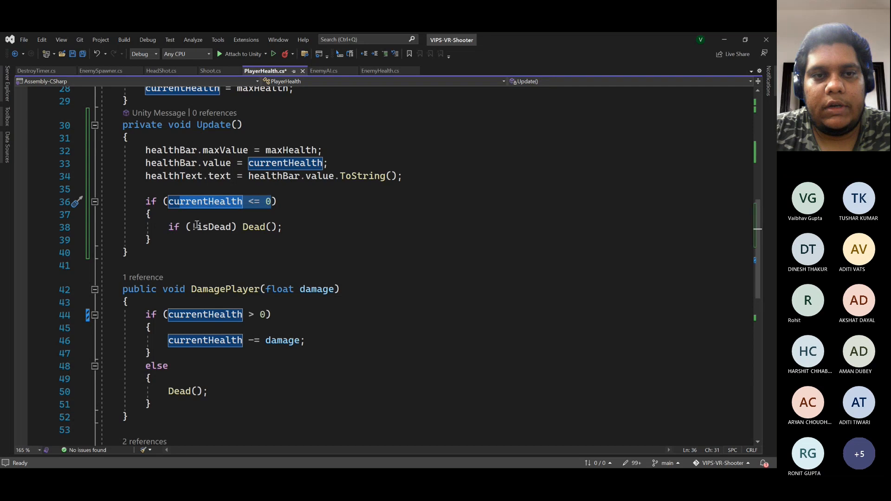
{"action": "left_click_drag", "start_coordinate": [197, 226], "coordinate": [272, 228]}
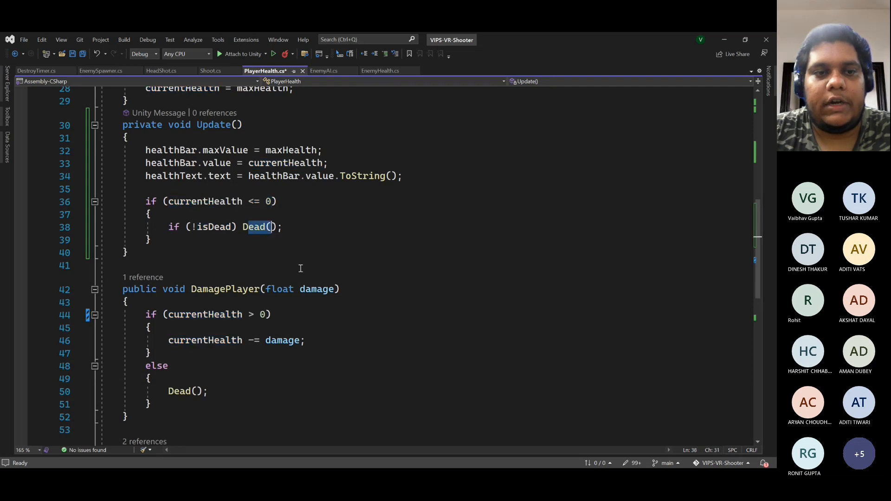
{"action": "scroll", "coordinate": [325, 292], "scroll_direction": "down", "scroll_amount": 5}
{"action": "scroll", "coordinate": [317, 260], "scroll_direction": "up", "scroll_amount": 4}
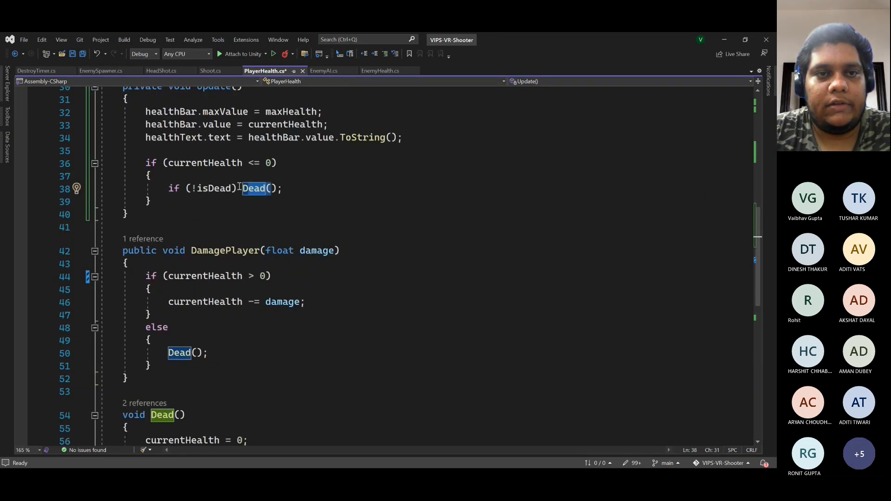
{"action": "scroll", "coordinate": [250, 211], "scroll_direction": "down", "scroll_amount": 5}
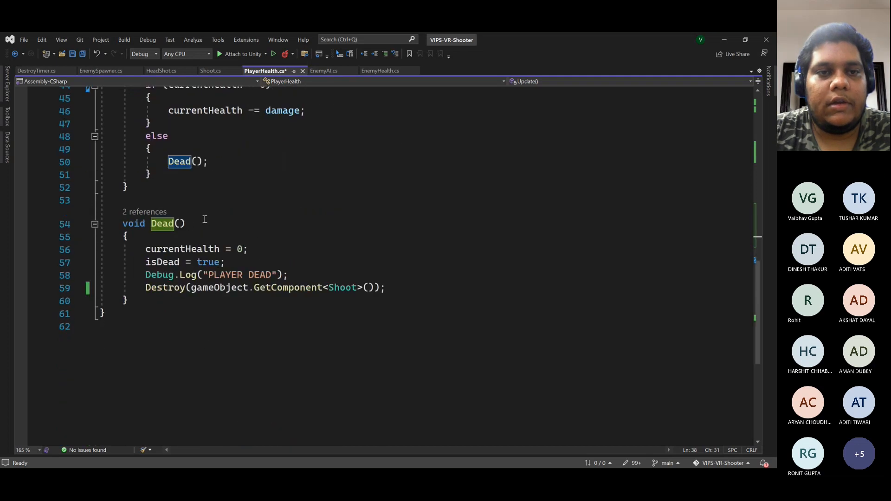
{"action": "key", "text": "ctrl+s"}
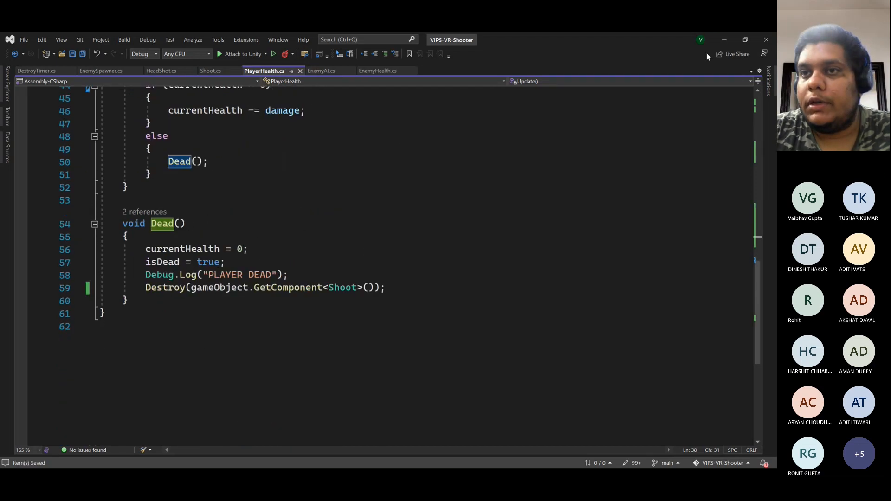
- Switch to Unity and playtest the scene, firing once, approaching the zombie until the player dies, and moving around it after death
{"action": "left_click", "coordinate": [723, 39]}
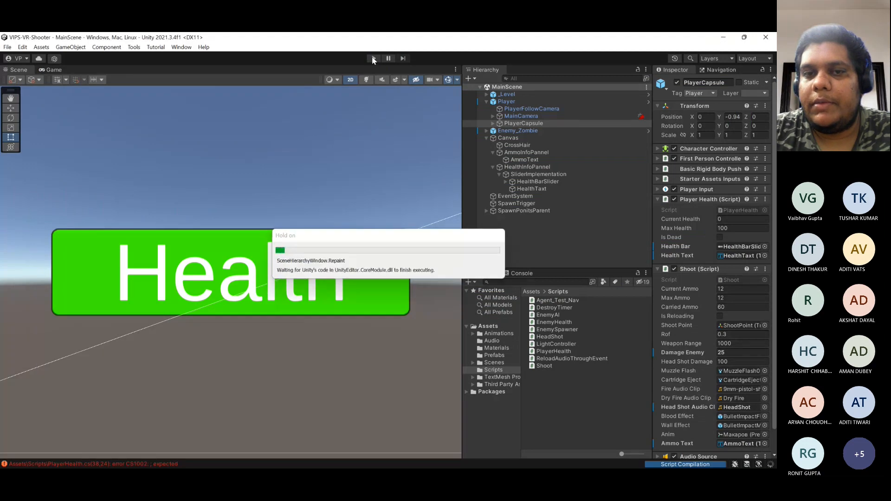
{"action": "left_click", "coordinate": [372, 58]}
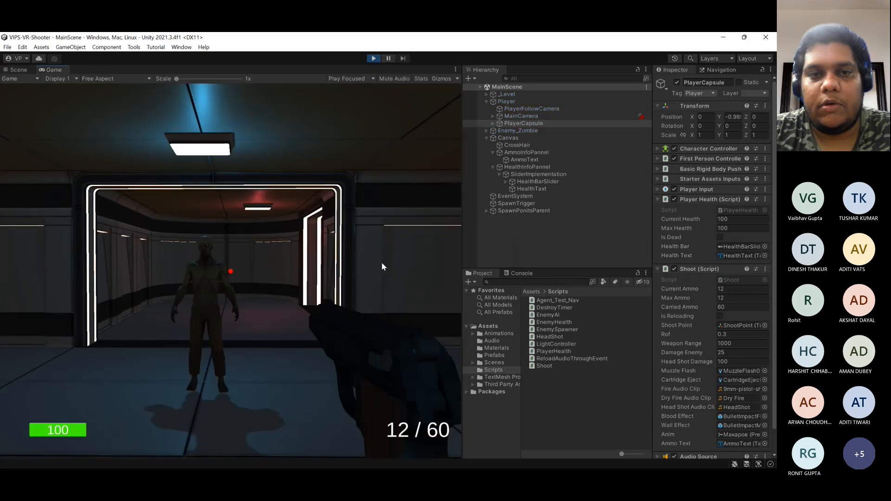
{"action": "left_click", "coordinate": [231, 272]}
{"action": "key", "text": "d"}
{"action": "key", "text": "w"}
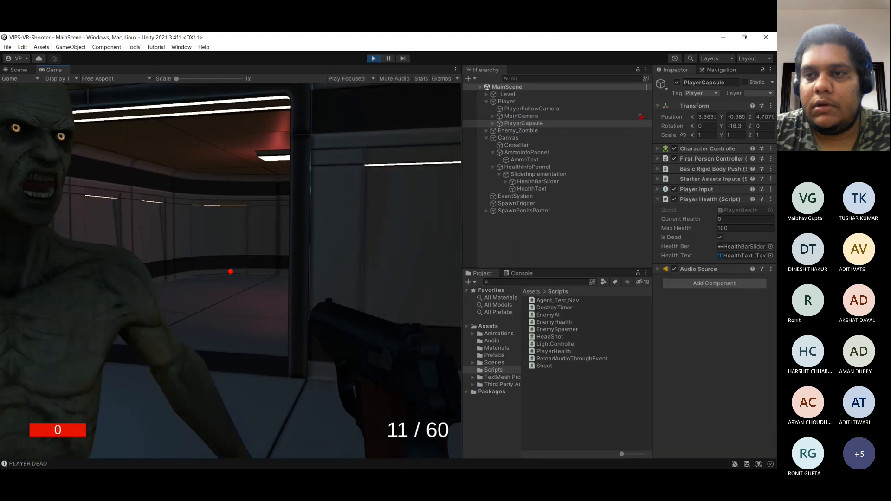
{"action": "key", "text": "s"}
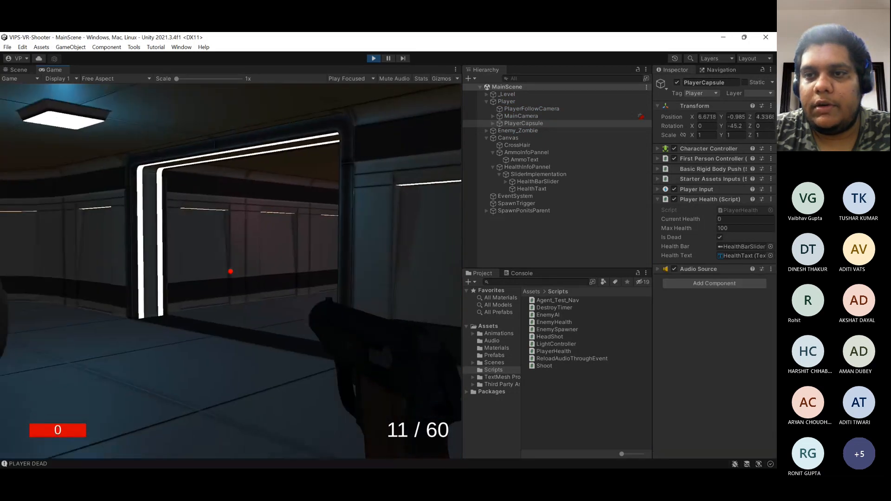
{"action": "key", "text": "a"}
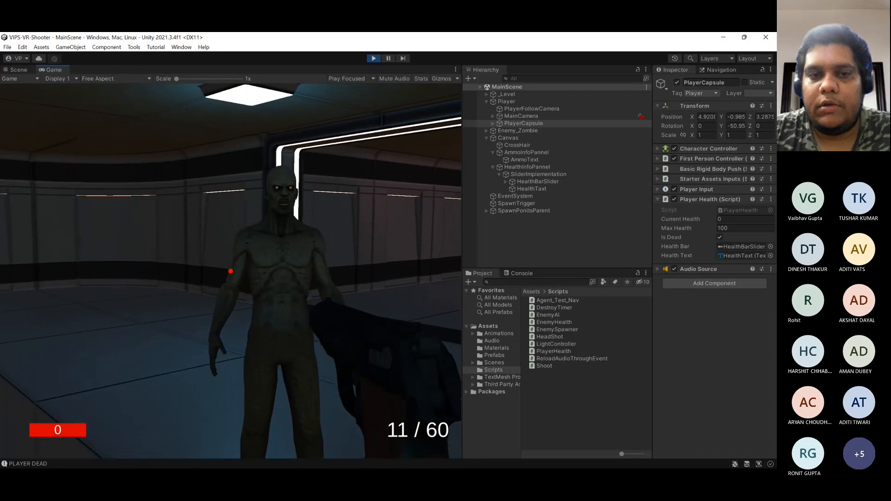
{"action": "key", "text": "d"}
{"action": "key", "text": "Escape"}
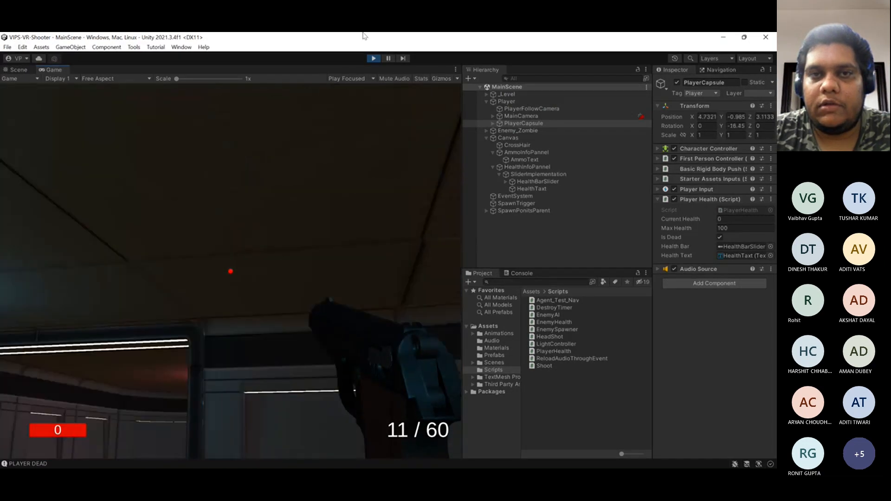
- Restart the playtest, strafe and shoot at the zombie's head, back away from it, and stop play mode
{"action": "left_click", "coordinate": [373, 58]}
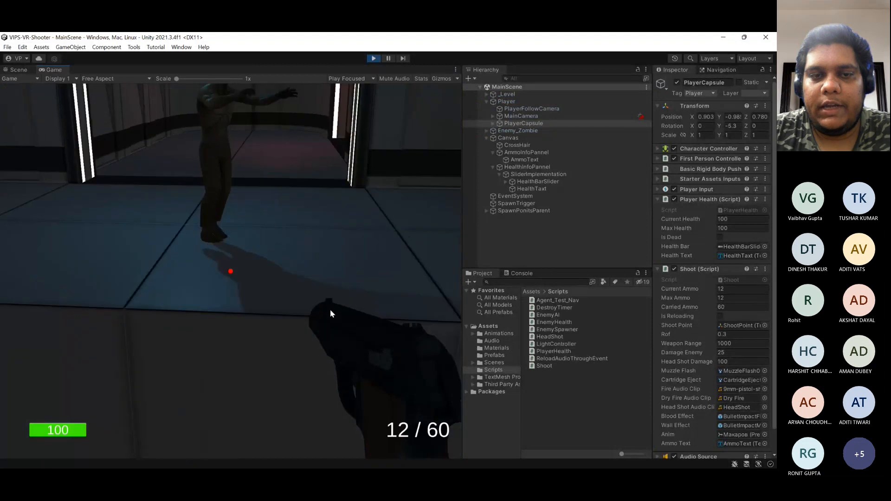
{"action": "left_click", "coordinate": [330, 309]}
{"action": "key", "text": "d"}
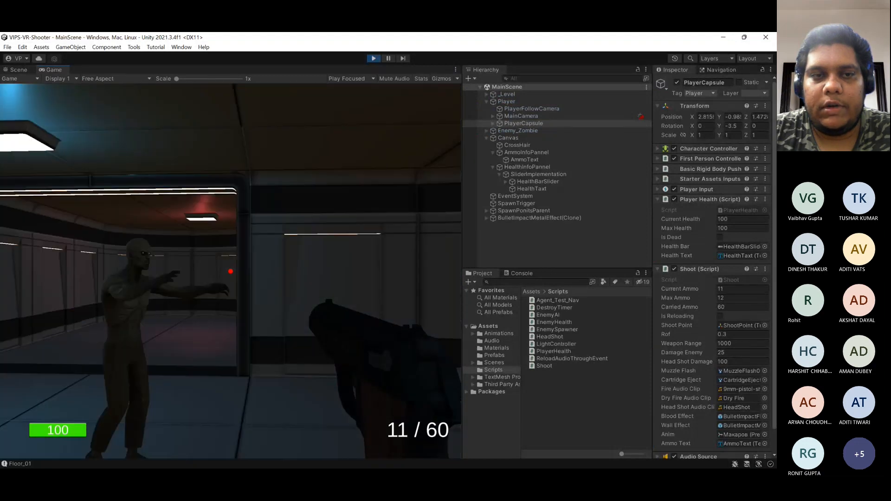
{"action": "left_click", "coordinate": [230, 271]}
{"action": "left_click", "coordinate": [231, 271]}
{"action": "left_click", "coordinate": [230, 271]}
{"action": "left_click", "coordinate": [231, 271]}
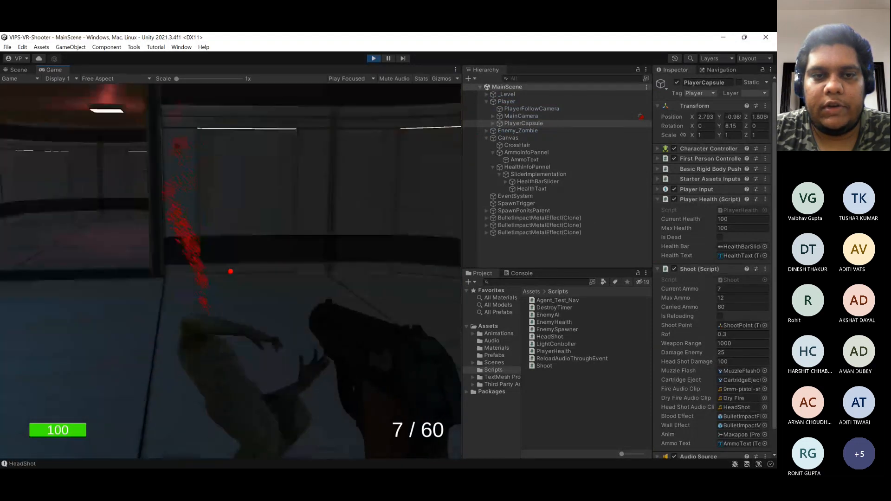
{"action": "key", "text": "s"}
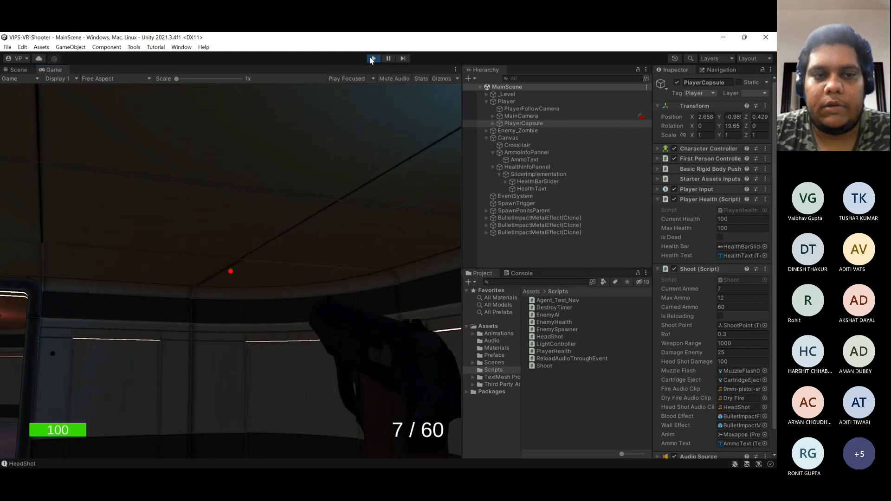
{"action": "left_click", "coordinate": [374, 58]}
- Switch to Visual Studio and add the comment // Slider Implementation above the healthBar lines in PlayerHealth's Update method
{"action": "left_click", "coordinate": [498, 465]}
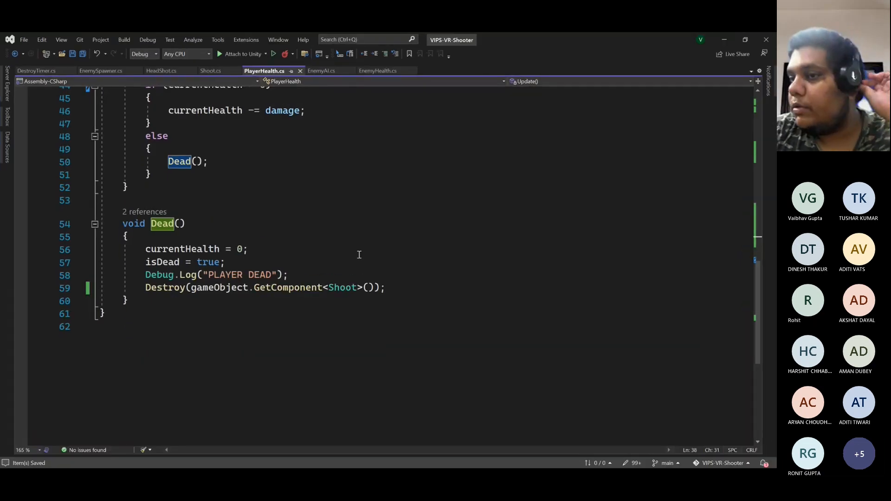
{"action": "scroll", "coordinate": [163, 266], "scroll_direction": "up", "scroll_amount": 8}
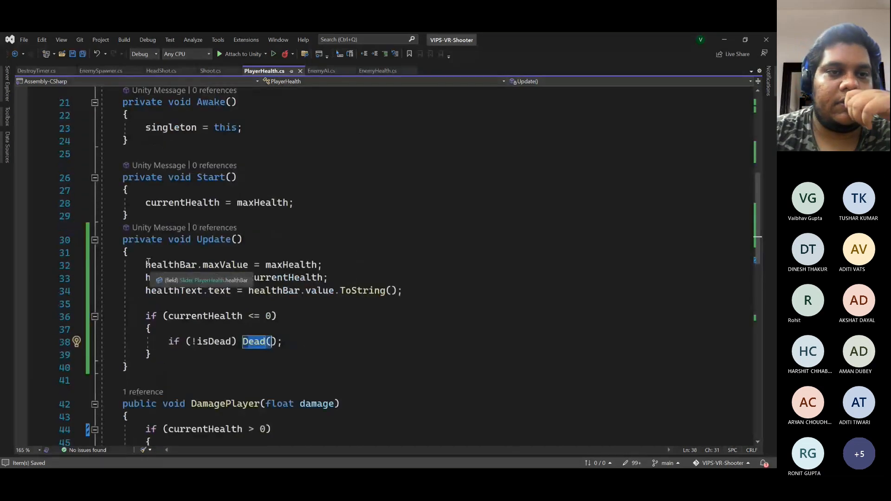
{"action": "left_click", "coordinate": [152, 253]}
{"action": "key", "text": "Return"}
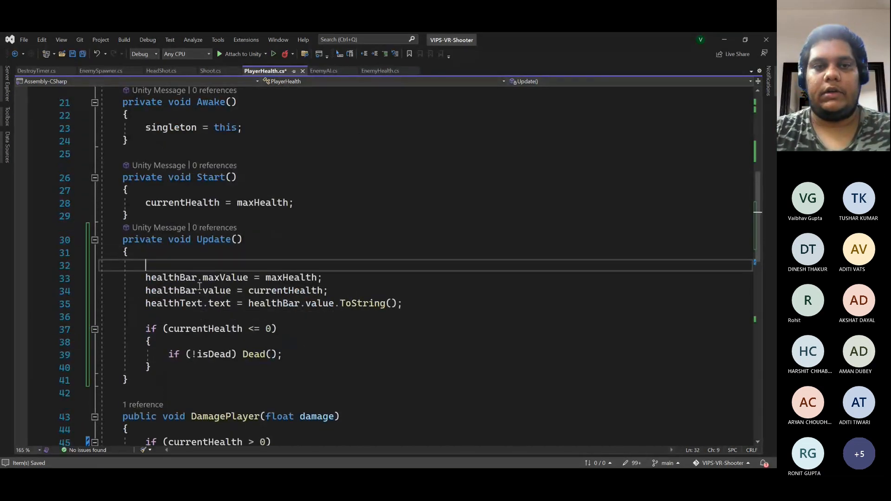
{"action": "type", "text": "//"}
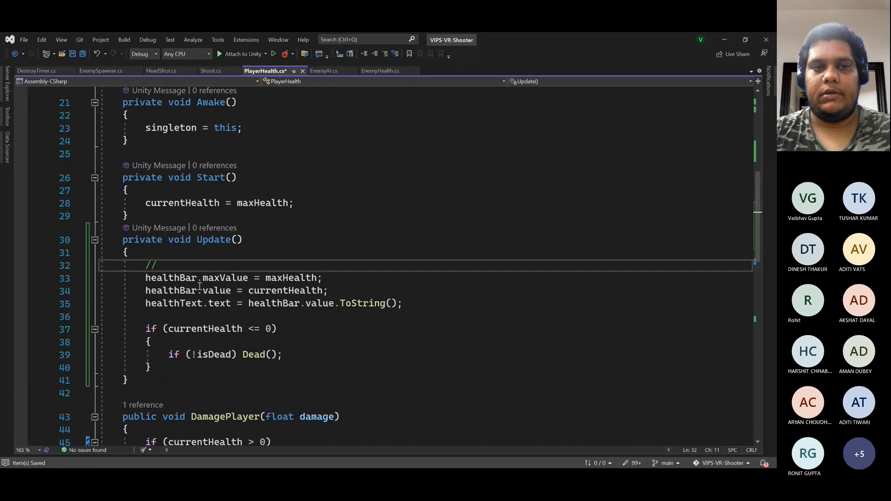
{"action": "type", "text": " Slider Imp"}
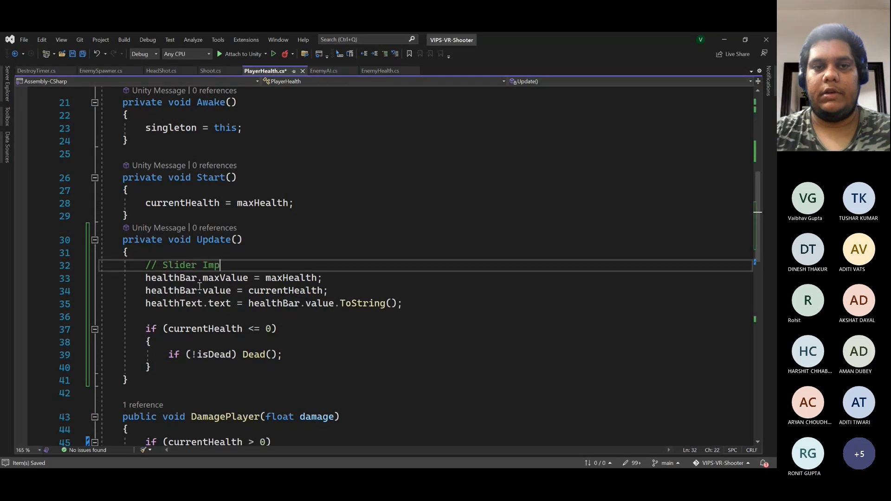
{"action": "type", "text": "lemen"}
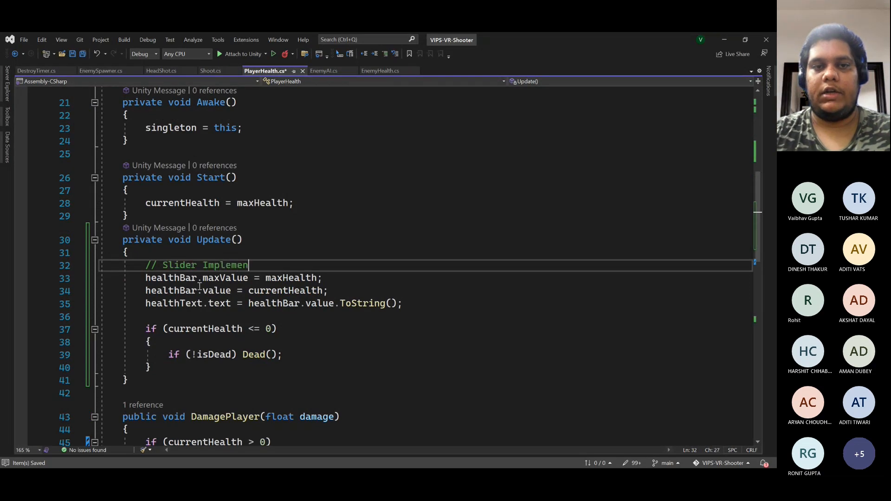
{"action": "type", "text": "tation"}
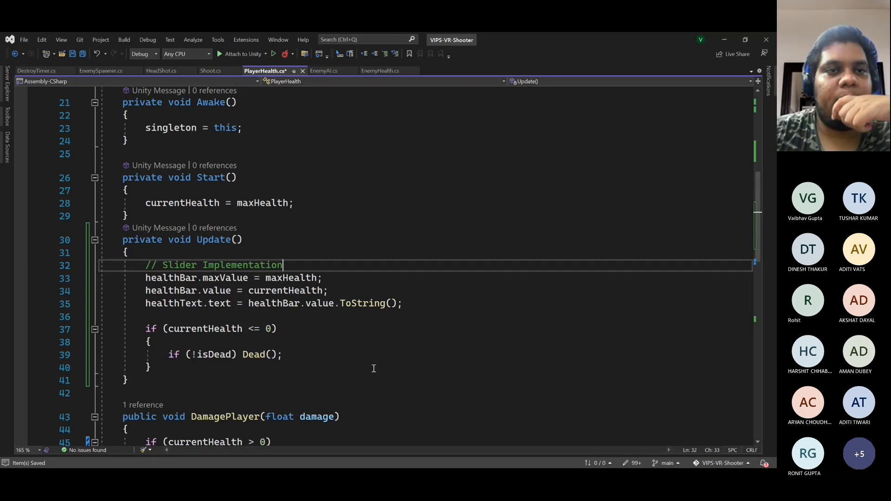
- Switch to Chrome and search Google for radial bar
{"action": "scroll", "coordinate": [371, 367], "scroll_direction": "up", "scroll_amount": 4}
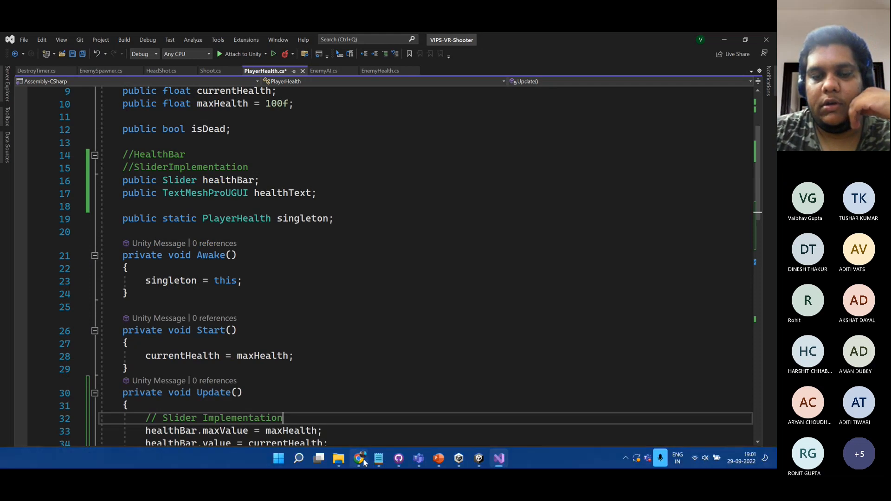
{"action": "left_click", "coordinate": [367, 458]}
{"action": "left_click", "coordinate": [122, 39]}
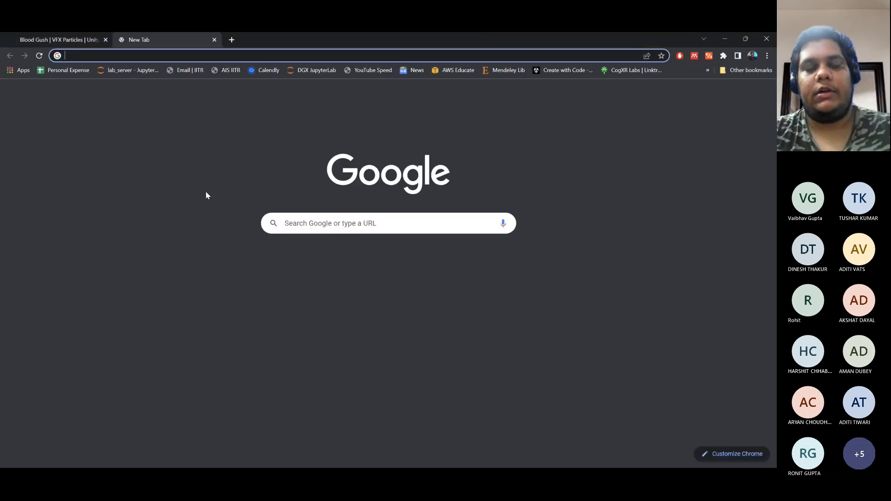
{"action": "type", "text": "radial"}
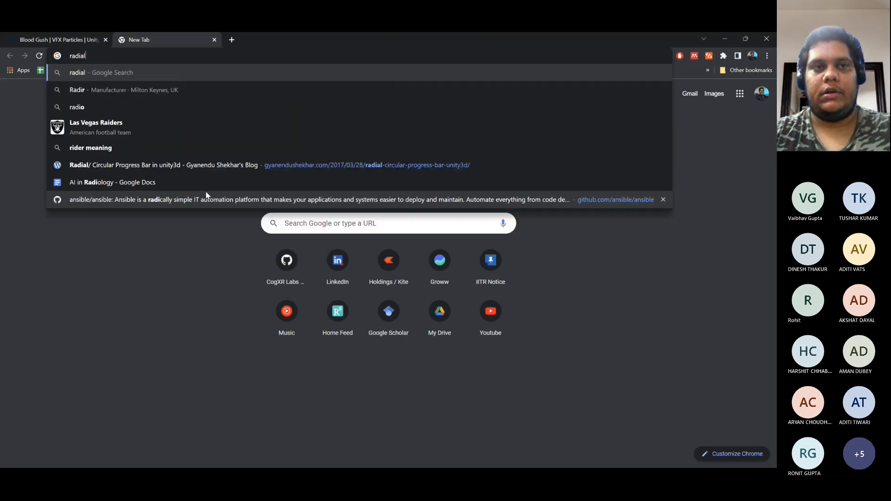
{"action": "key", "text": "Return"}
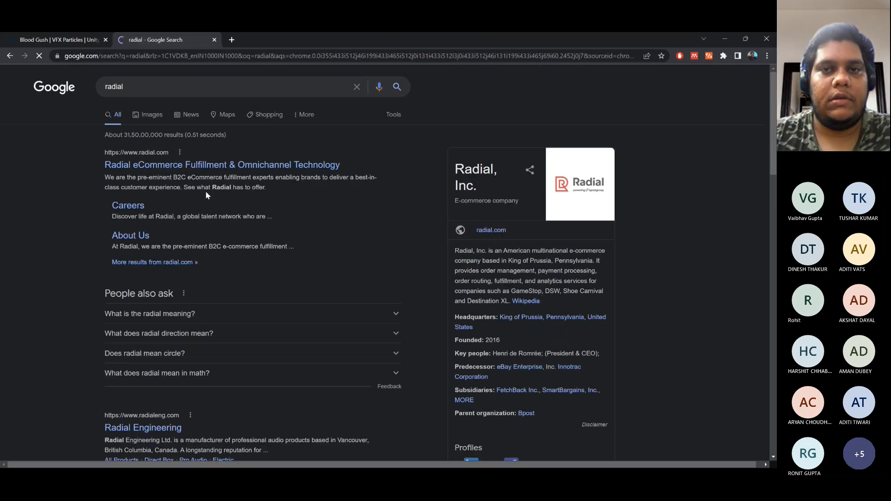
{"action": "left_click", "coordinate": [190, 87]}
{"action": "type", "text": "bar"}
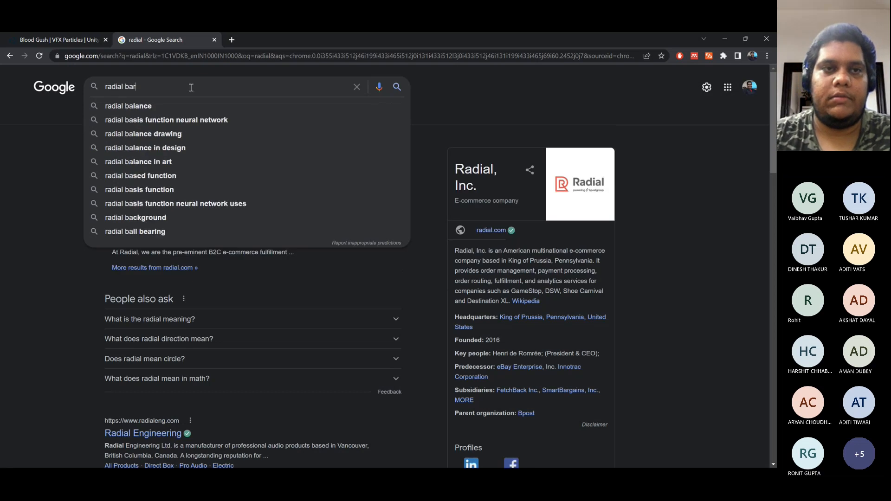
{"action": "key", "text": "Return"}
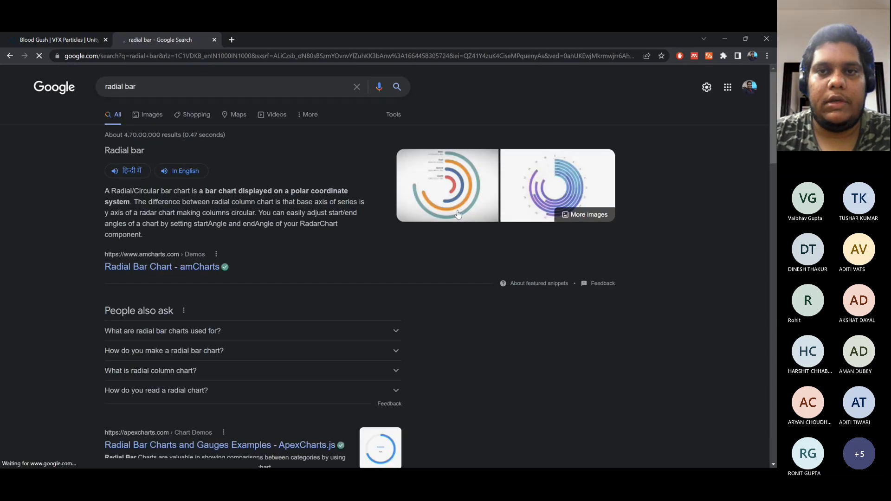
- Browse the radial bar image results, enlarge the circular Cricket 70% gauge example, and return to the PlayerHealth script
{"action": "left_click", "coordinate": [439, 180]}
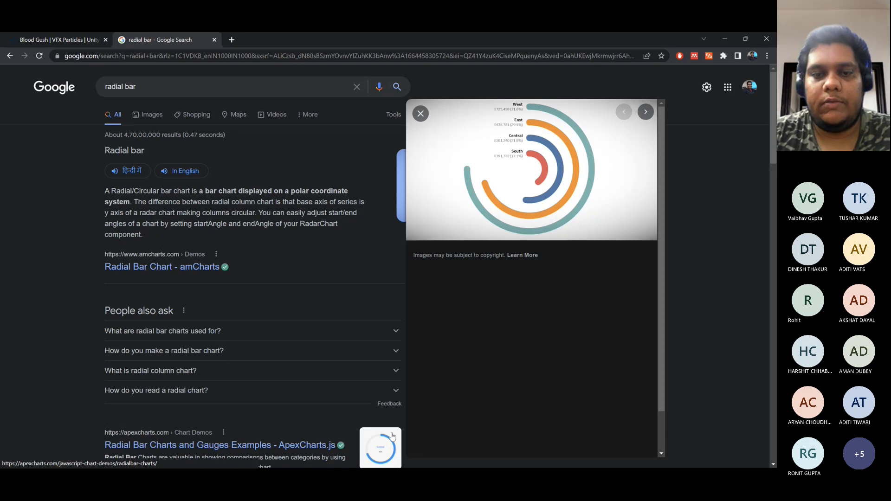
{"action": "left_click", "coordinate": [156, 117]}
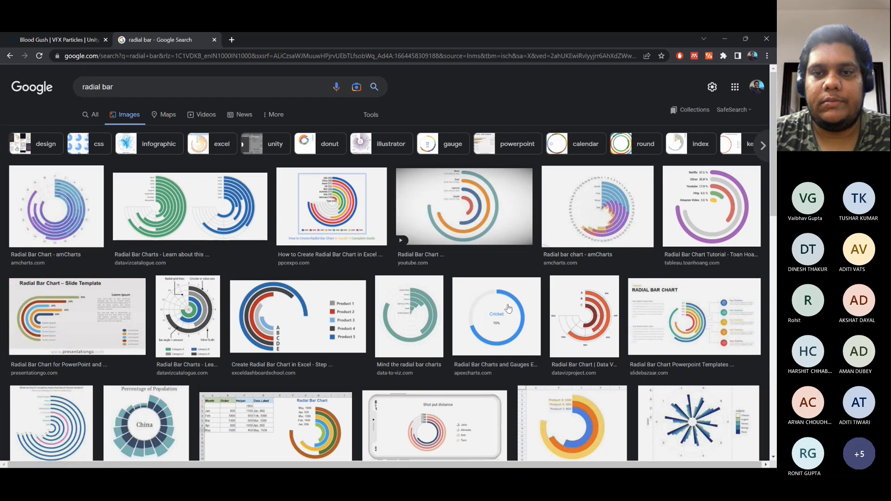
{"action": "left_click", "coordinate": [516, 307]}
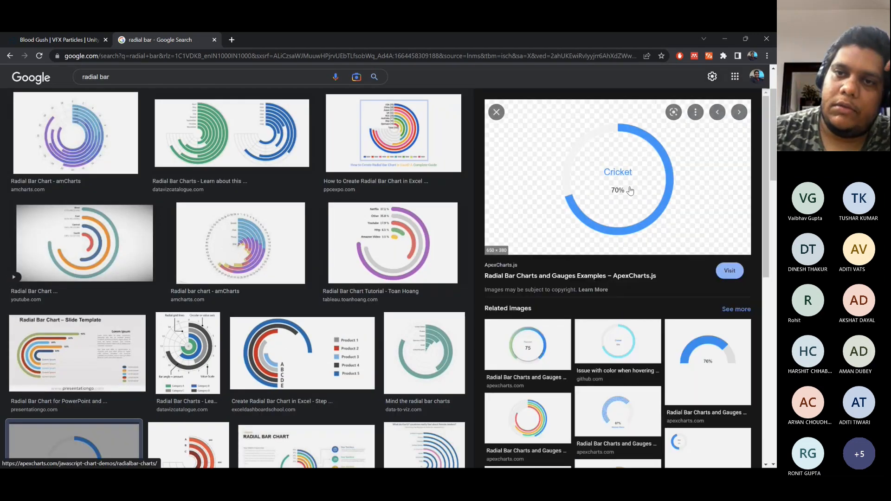
{"action": "left_click", "coordinate": [619, 169]}
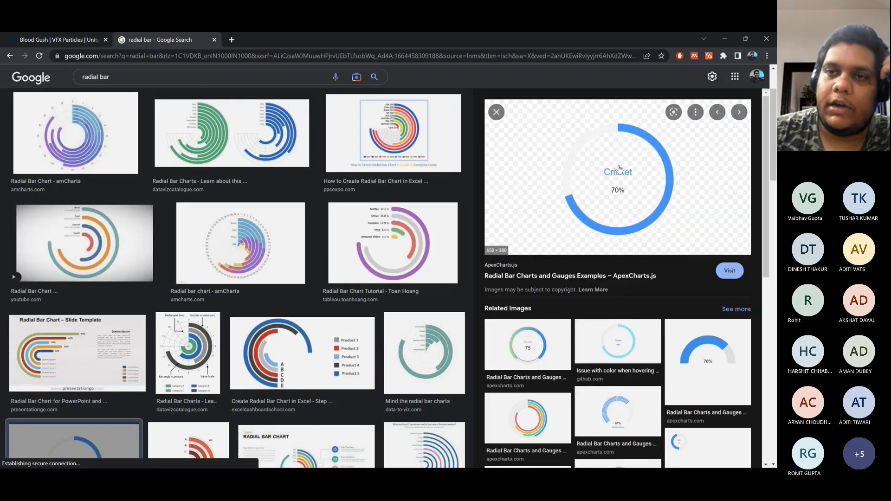
{"action": "left_click", "coordinate": [725, 39]}
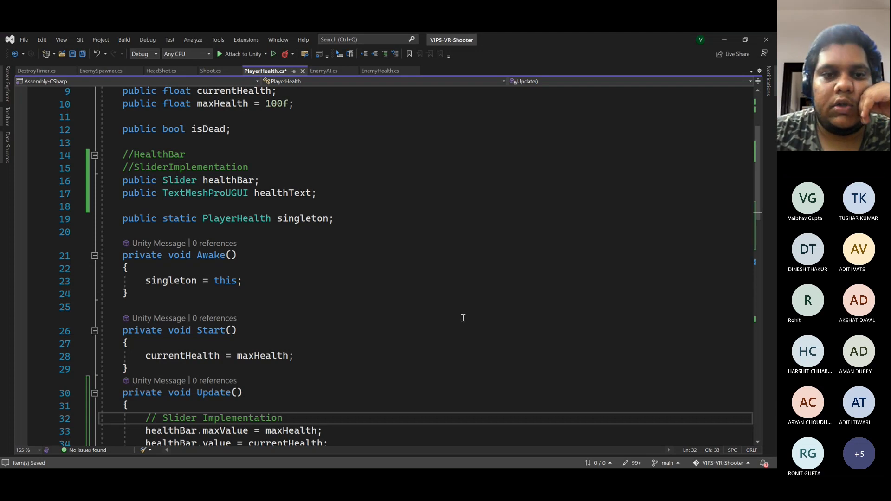
- Review the Update, DamagePlayer and Dead methods in PlayerHealth, and switch back to the Unity editor
{"action": "scroll", "coordinate": [463, 317], "scroll_direction": "down", "scroll_amount": 5}
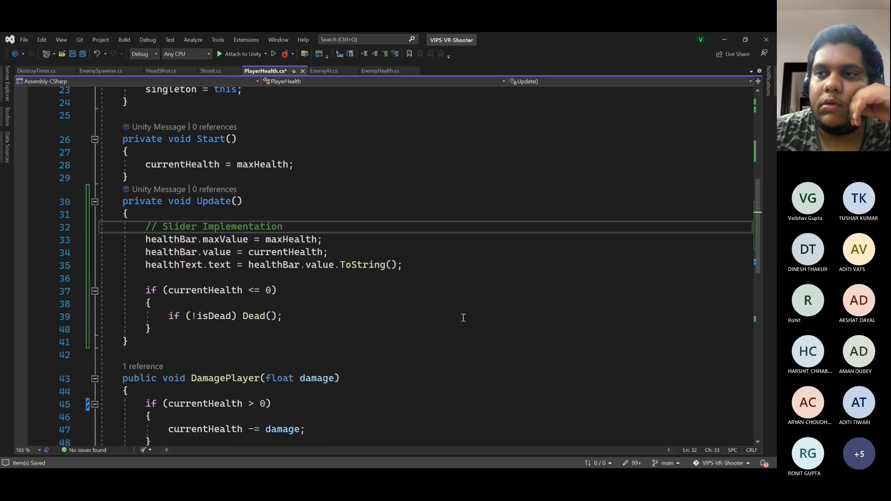
{"action": "scroll", "coordinate": [463, 317], "scroll_direction": "up", "scroll_amount": 2}
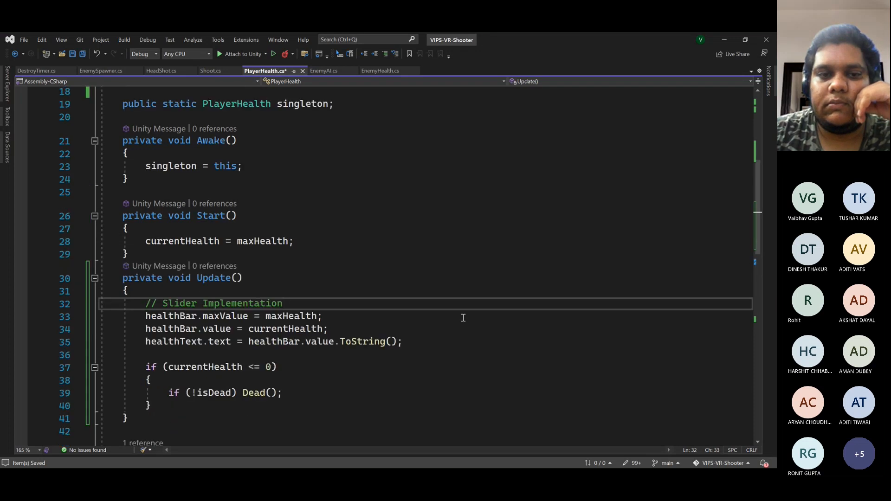
{"action": "scroll", "coordinate": [463, 317], "scroll_direction": "down", "scroll_amount": 1}
{"action": "scroll", "coordinate": [463, 317], "scroll_direction": "down", "scroll_amount": 2}
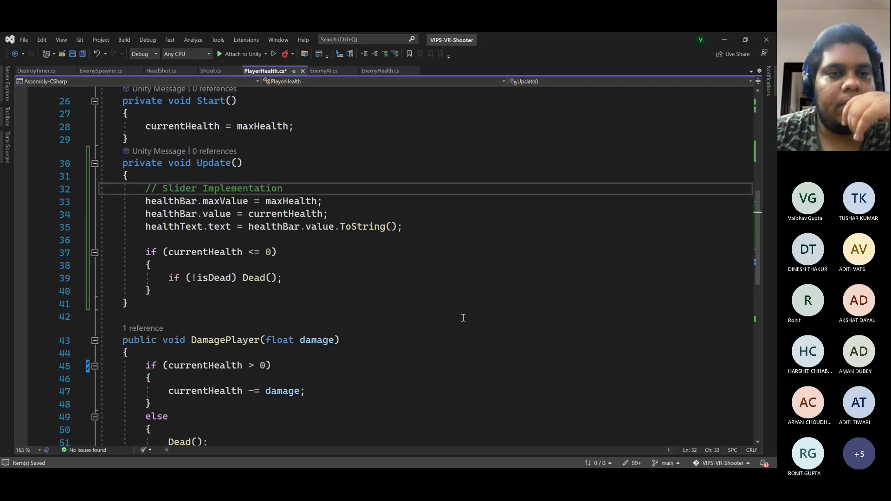
{"action": "scroll", "coordinate": [463, 318], "scroll_direction": "down", "scroll_amount": 3}
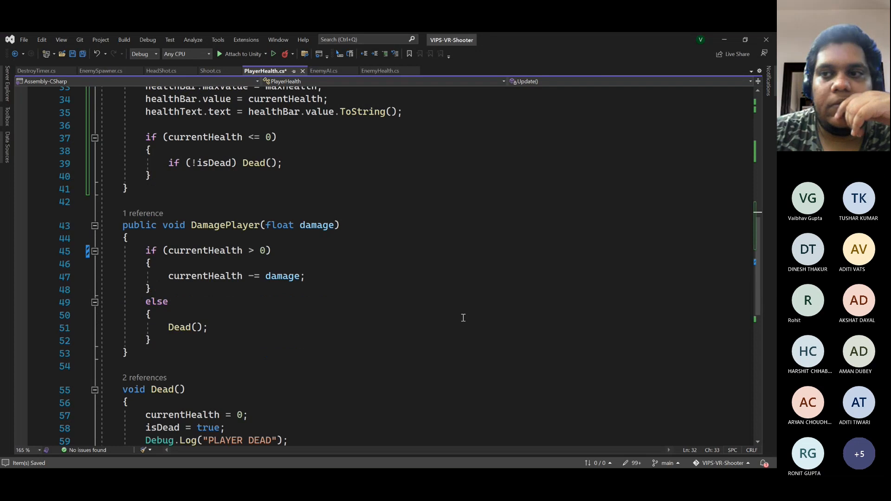
{"action": "scroll", "coordinate": [463, 317], "scroll_direction": "down", "scroll_amount": 5}
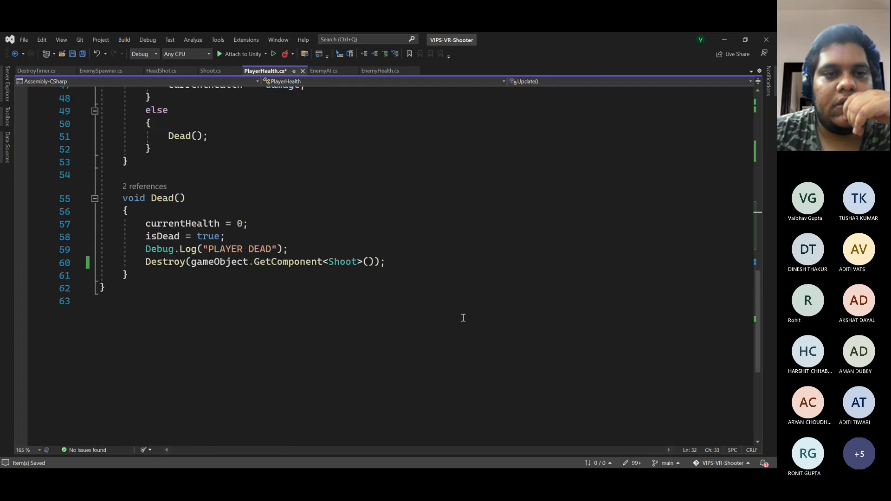
{"action": "key", "text": "super"}
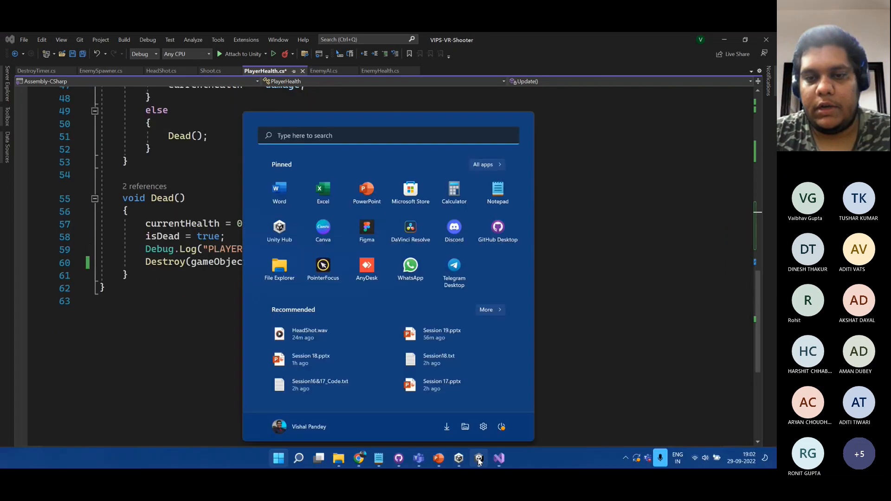
{"action": "left_click", "coordinate": [482, 458]}
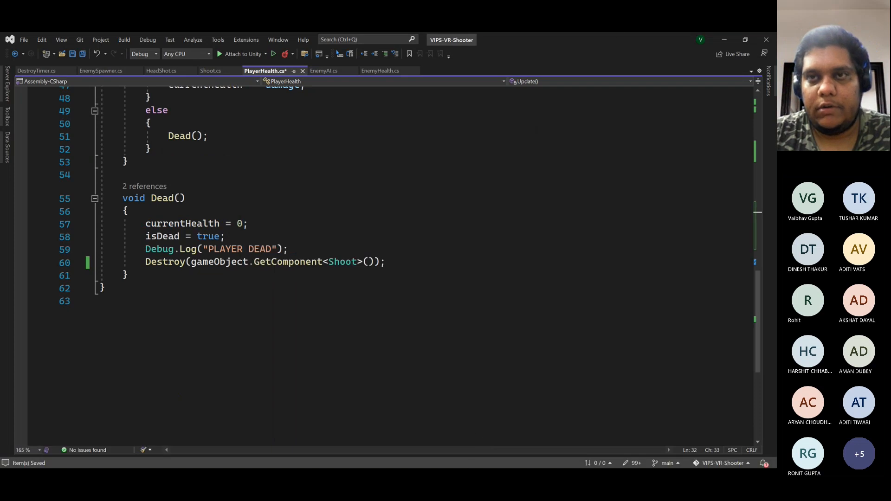
{"action": "left_click", "coordinate": [723, 40]}
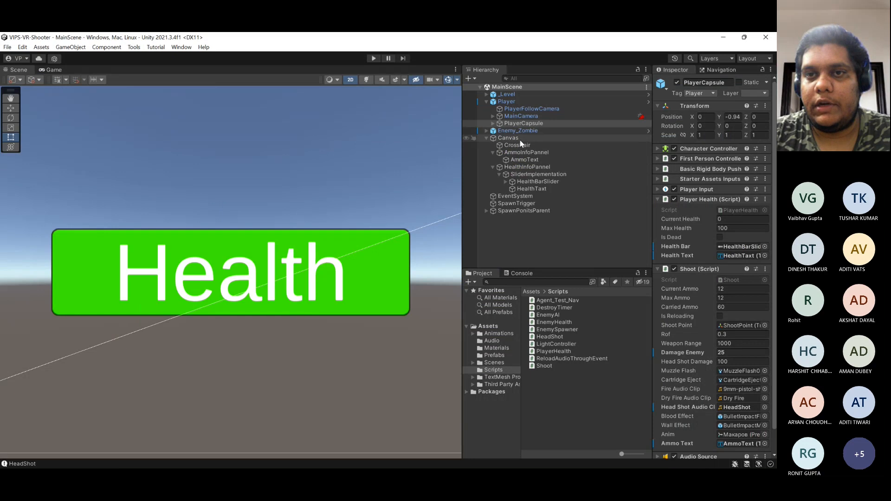
- Collapse AmmoInfoPannel and SliderImplementation in the hierarchy, frame HealthInfoPannel in the scene, and deactivate the SliderImplementation object
{"action": "left_click", "coordinate": [497, 153]}
{"action": "left_click", "coordinate": [493, 152]}
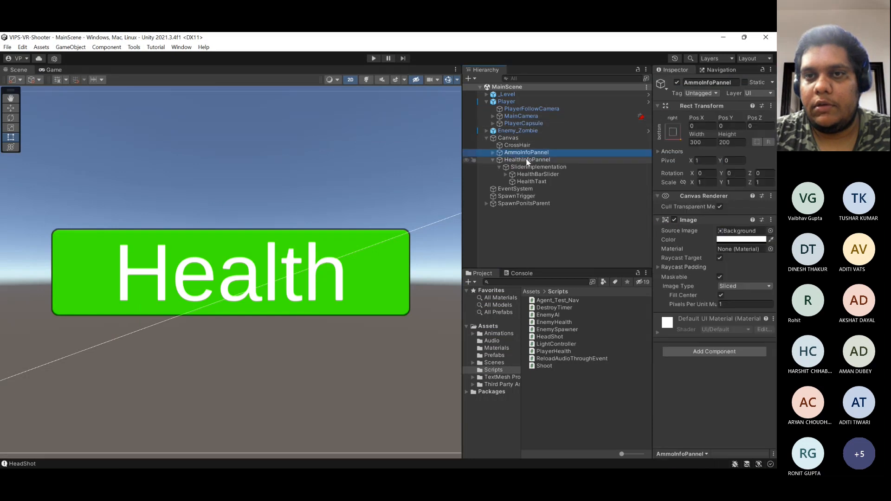
{"action": "left_click", "coordinate": [527, 160]}
{"action": "left_click", "coordinate": [499, 167]}
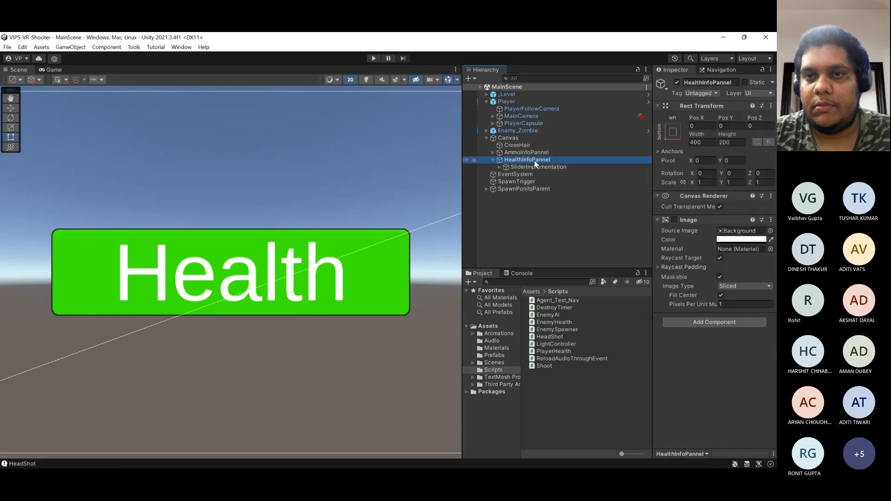
{"action": "double_click", "coordinate": [535, 160]}
{"action": "left_click", "coordinate": [537, 167]}
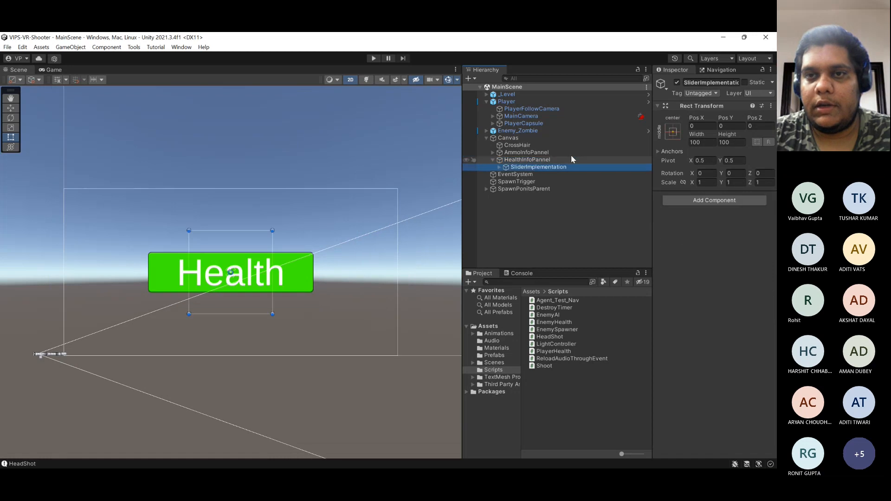
{"action": "left_click", "coordinate": [676, 83]}
- Create an empty child object under HealthInfoPannel and name it RadialImplementation
{"action": "left_click", "coordinate": [528, 160]}
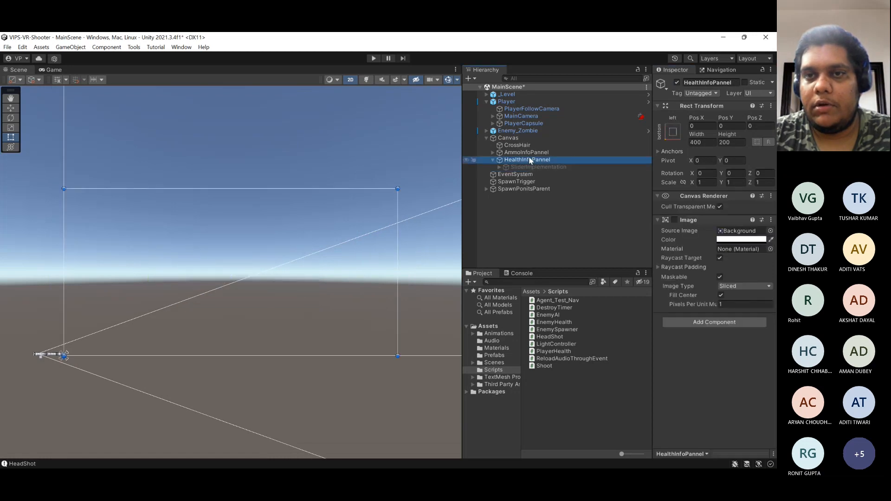
{"action": "right_click", "coordinate": [529, 159]}
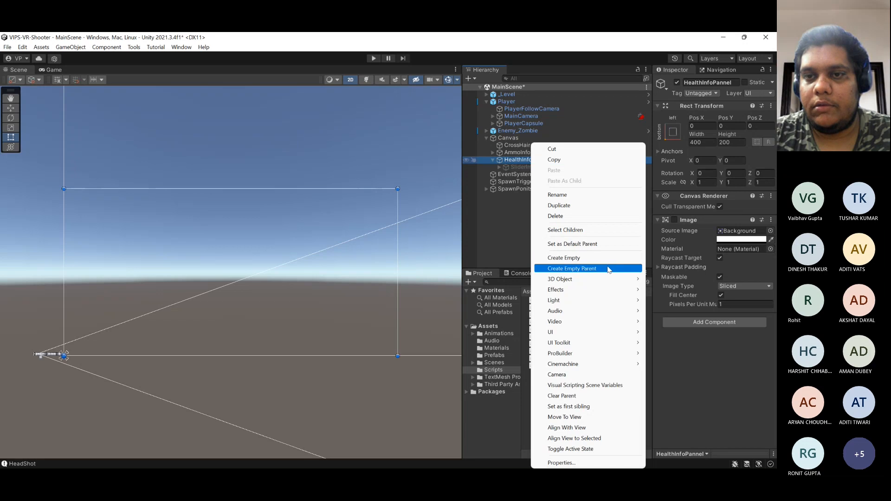
{"action": "left_click", "coordinate": [580, 257]}
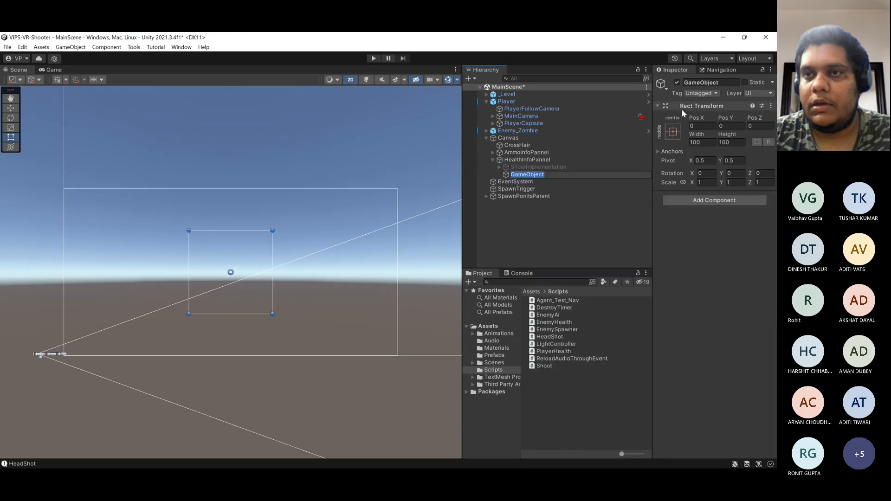
{"action": "left_click", "coordinate": [713, 82]}
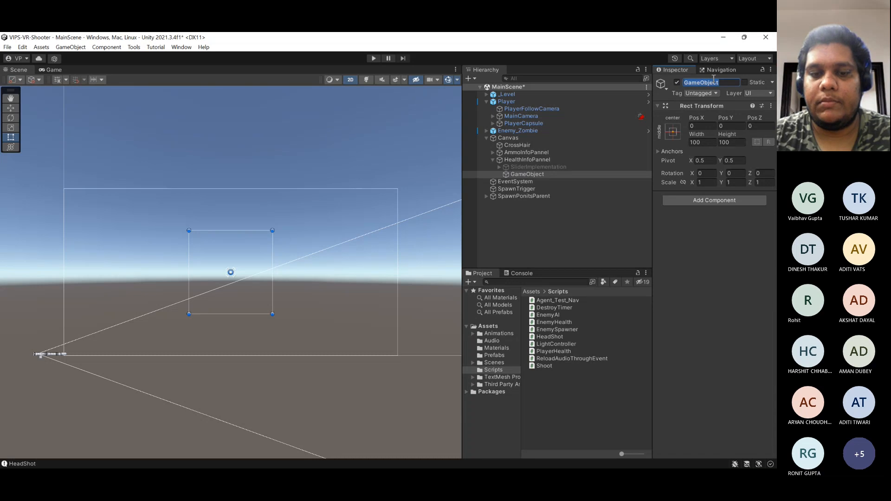
{"action": "type", "text": "Raid"}
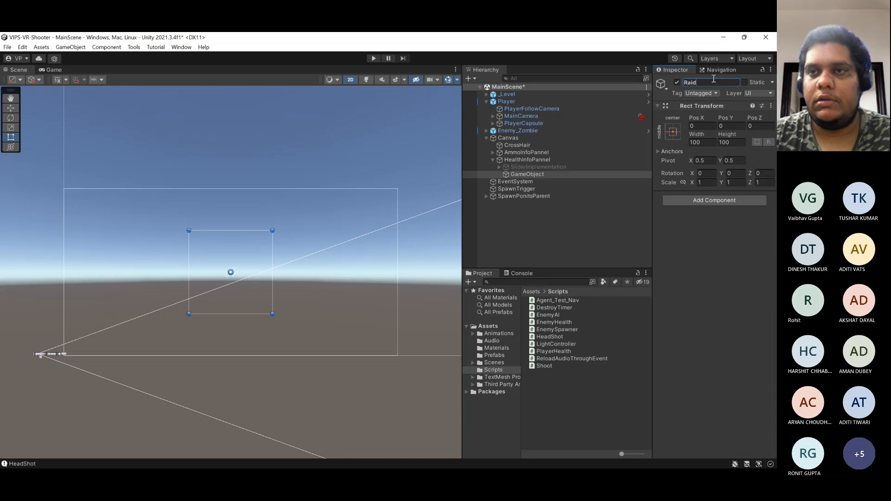
{"action": "key", "text": "BackSpace"}
{"action": "key", "text": "BackSpace"}
{"action": "type", "text": "dial"}
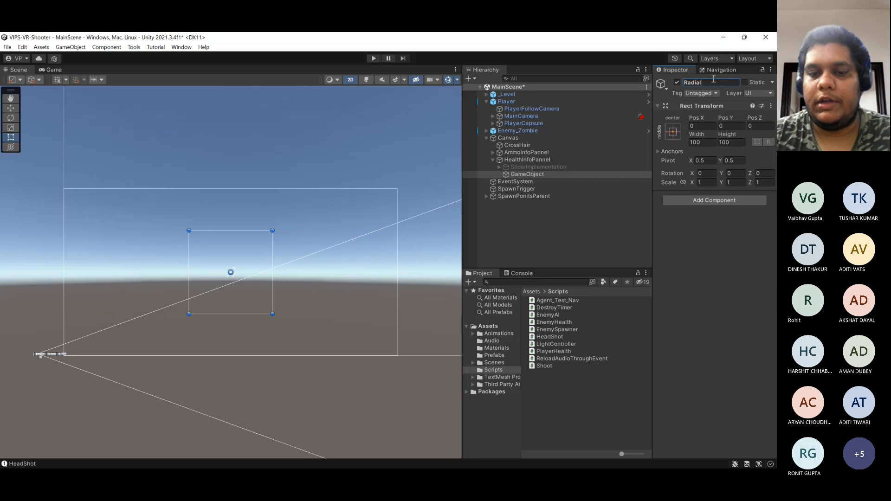
{"action": "type", "text": "Implement"}
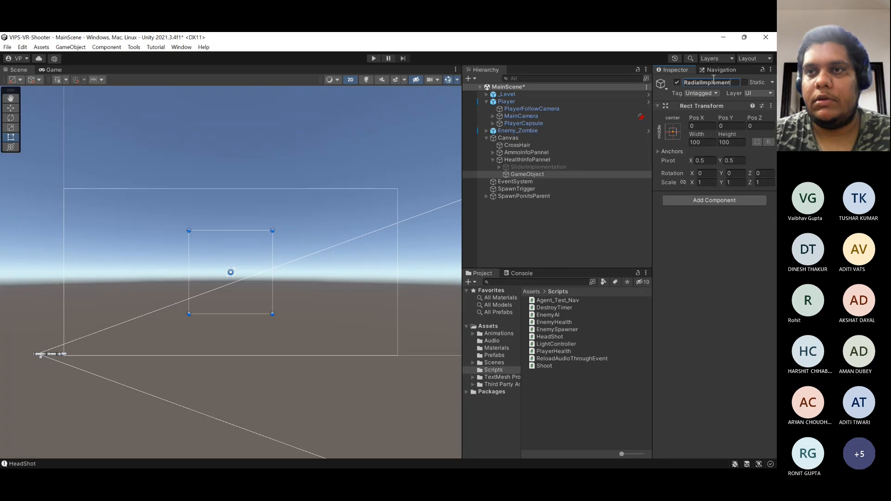
{"action": "type", "text": "ation"}
{"action": "key", "text": "Return"}
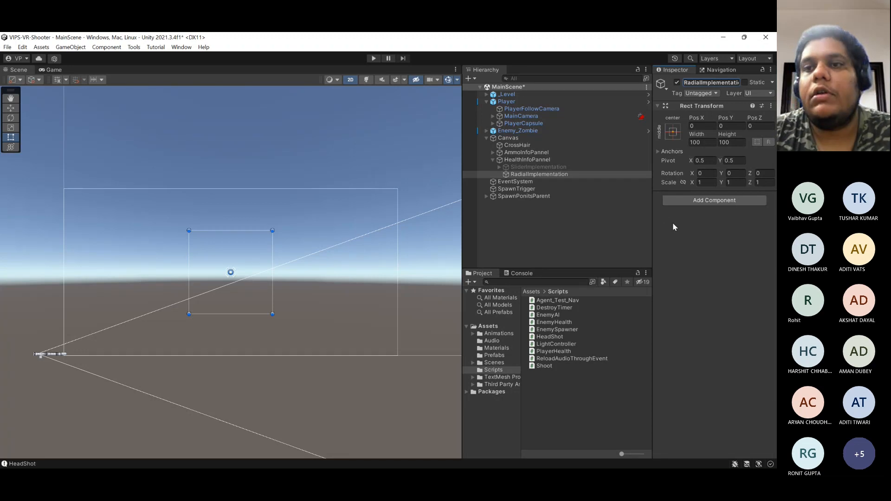
- Add a UI Image as a child of RadialImplementation and name it BackgroundImage
{"action": "right_click", "coordinate": [556, 174]}
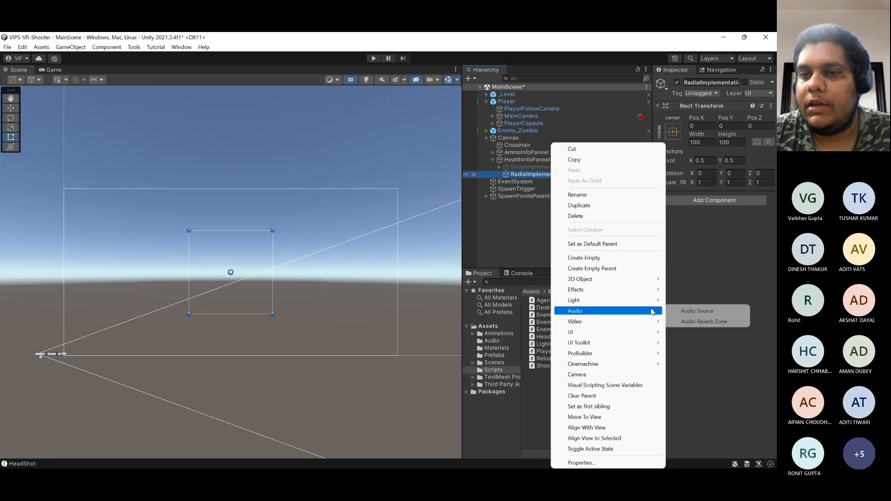
{"action": "mouse_move", "coordinate": [650, 284]}
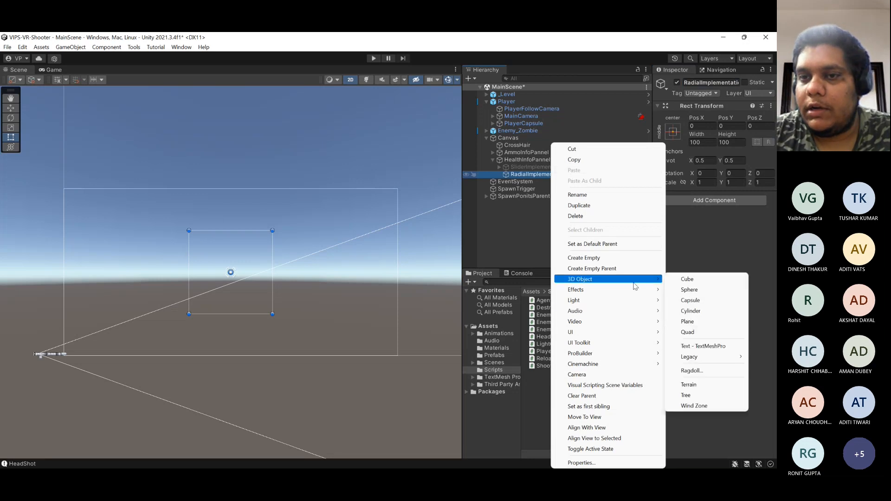
{"action": "mouse_move", "coordinate": [649, 332]}
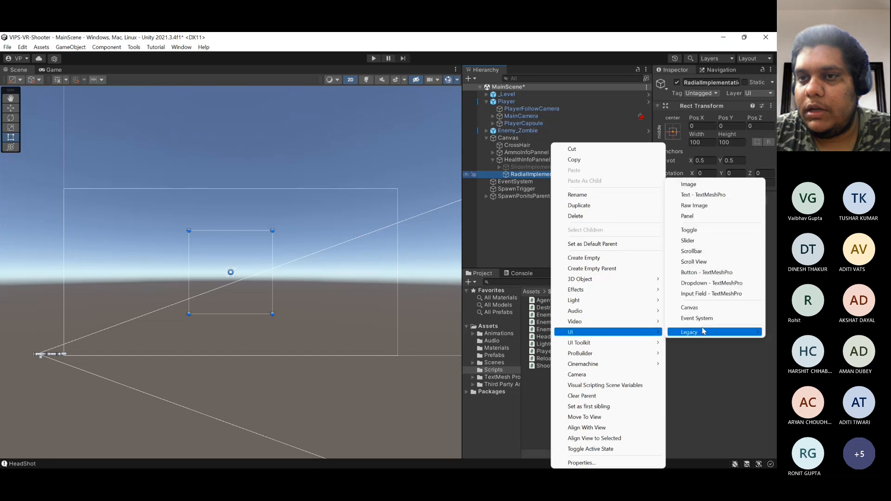
{"action": "left_click", "coordinate": [686, 185]}
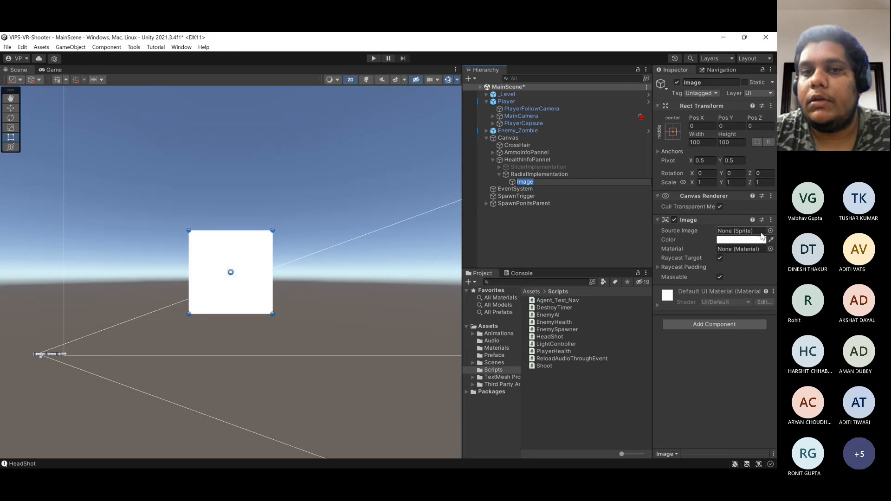
{"action": "left_click", "coordinate": [714, 81]}
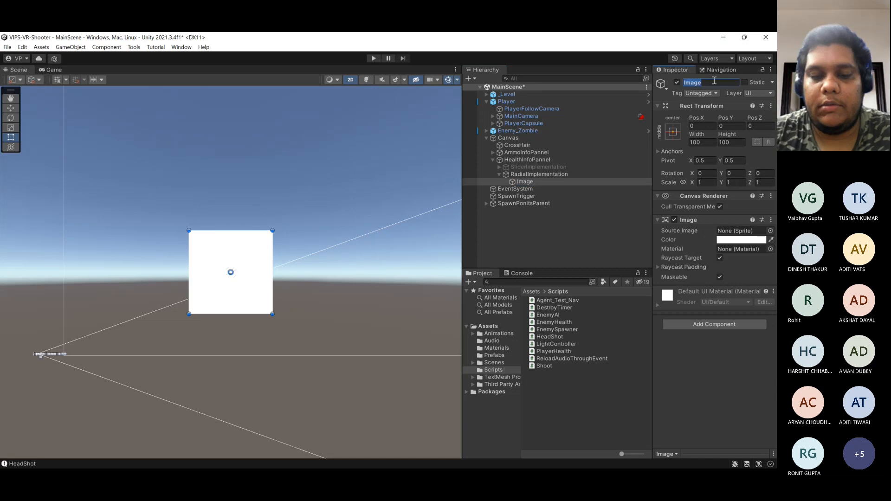
{"action": "type", "text": "Backg"}
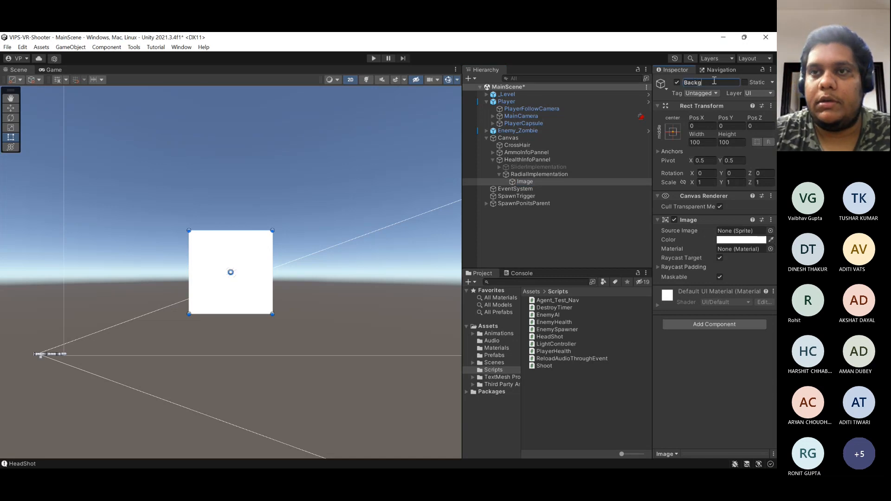
{"action": "type", "text": "roun"}
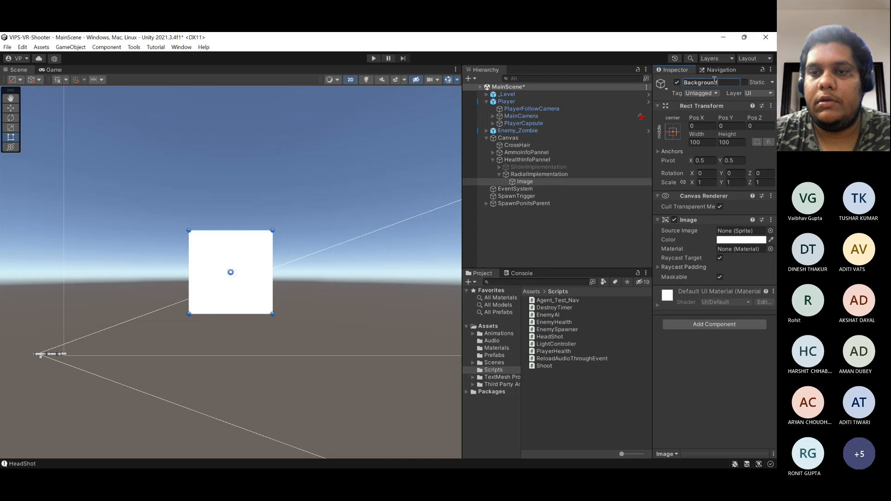
{"action": "type", "text": "dImage"}
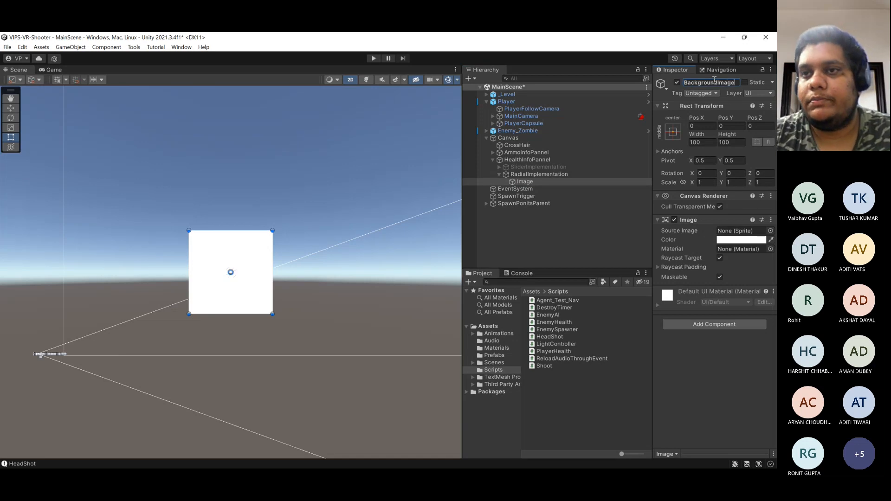
{"action": "key", "text": "Return"}
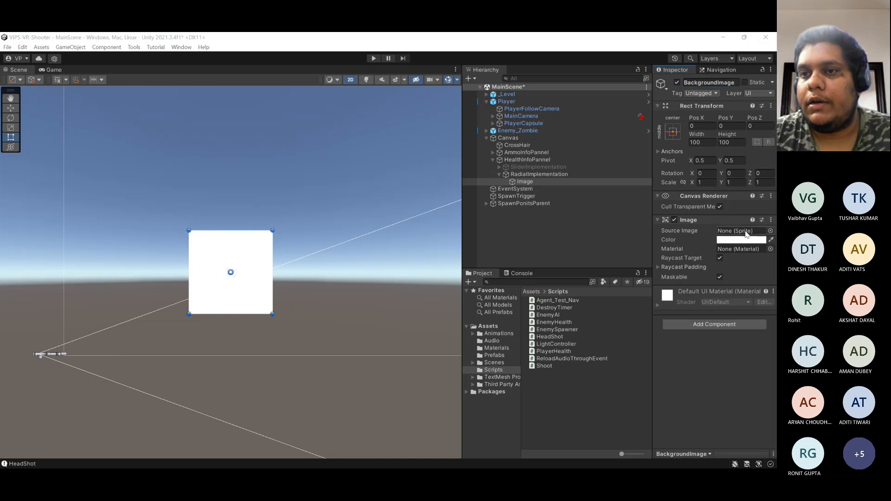
- Compare the circle sprites for BackgroundImage and assign UI_Circle_Bevel_Base as its source image
{"action": "left_click", "coordinate": [770, 231]}
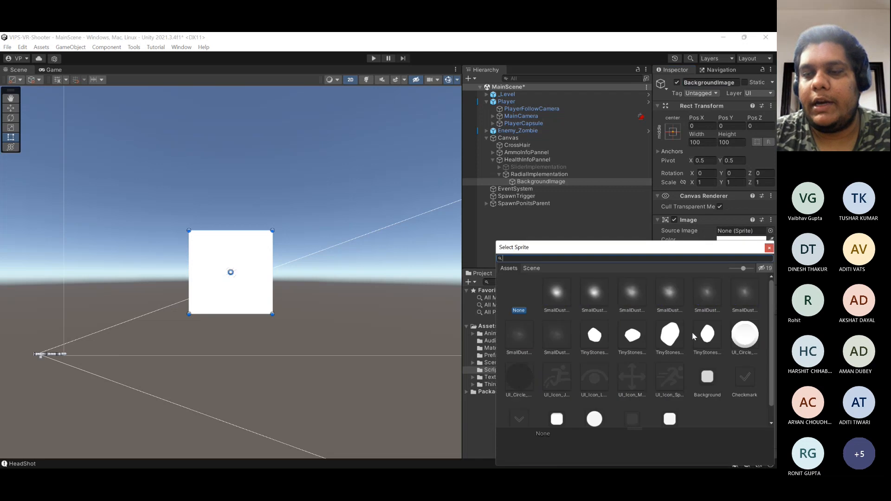
{"action": "left_click", "coordinate": [732, 349]}
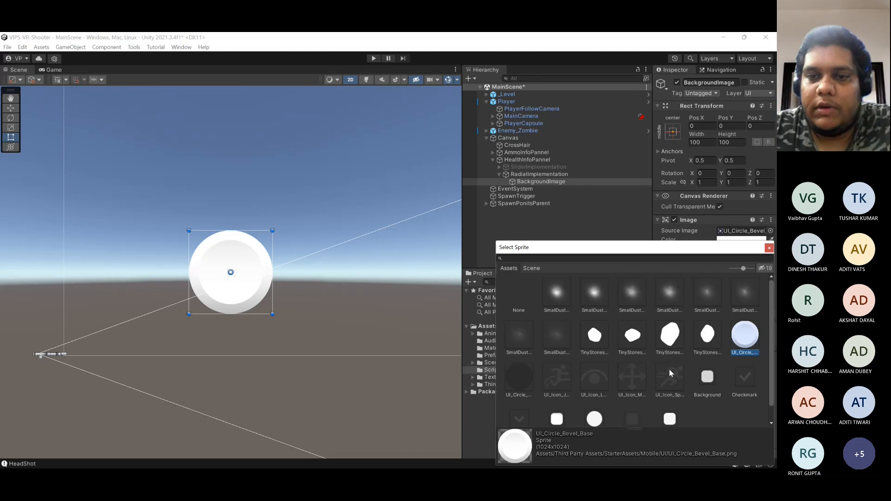
{"action": "left_click", "coordinate": [527, 373]}
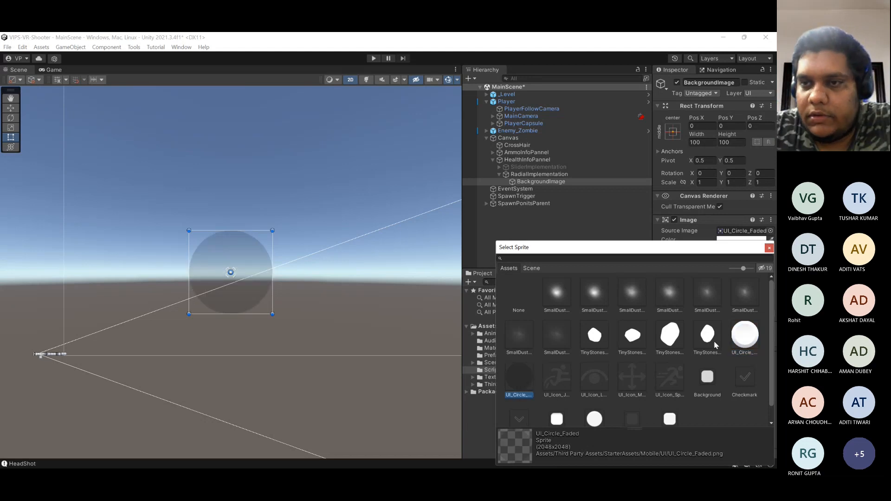
{"action": "left_click", "coordinate": [737, 341]}
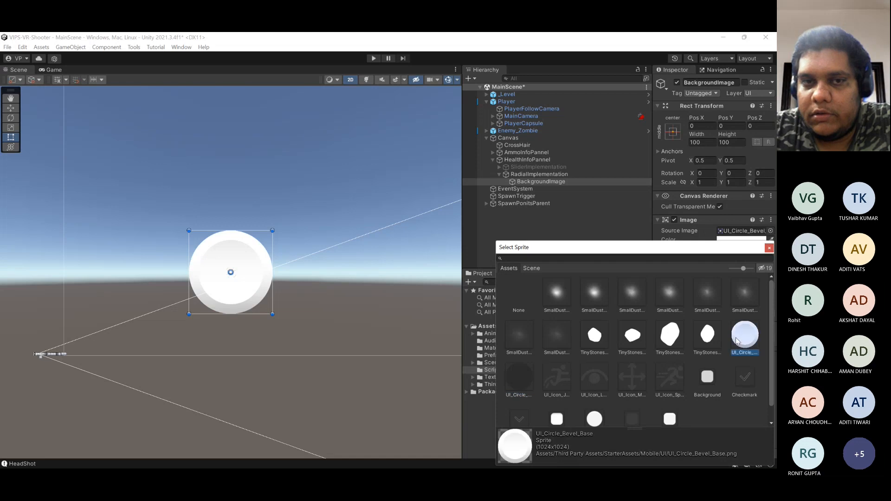
{"action": "left_click", "coordinate": [769, 248]}
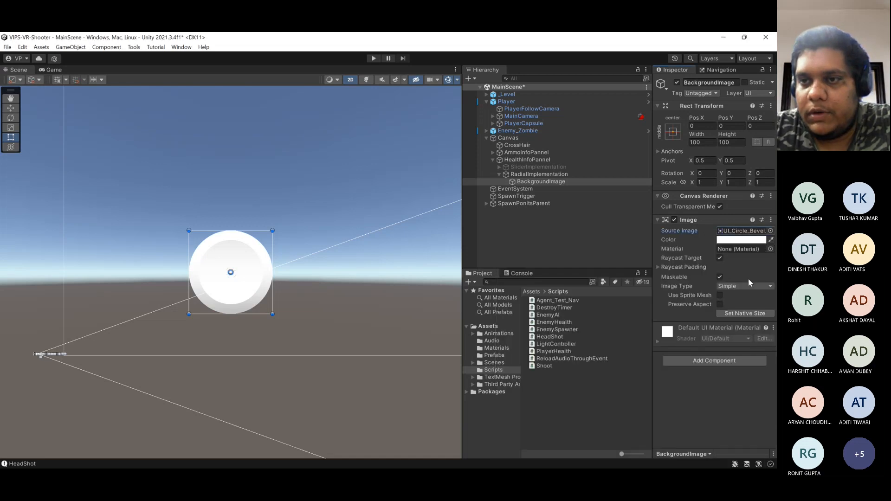
- Set the colour of BackgroundImage to pure red, FF0000
{"action": "left_click", "coordinate": [735, 239]}
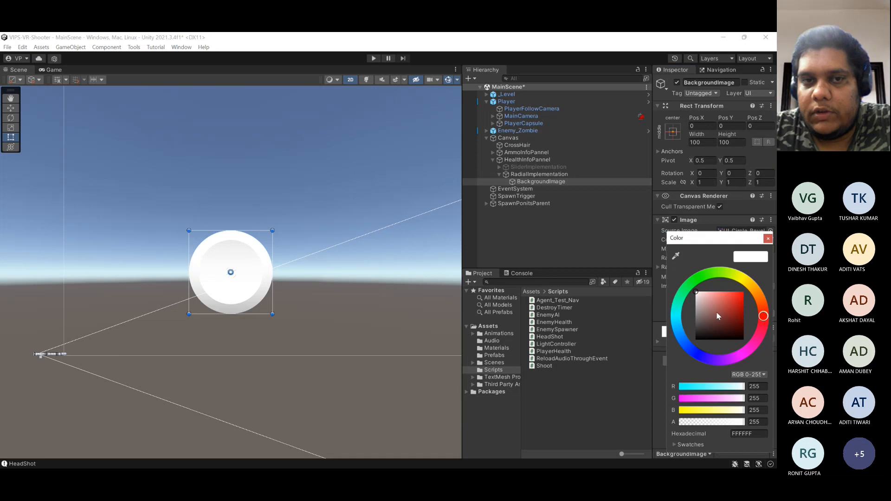
{"action": "left_click_drag", "start_coordinate": [716, 324], "coordinate": [744, 290]}
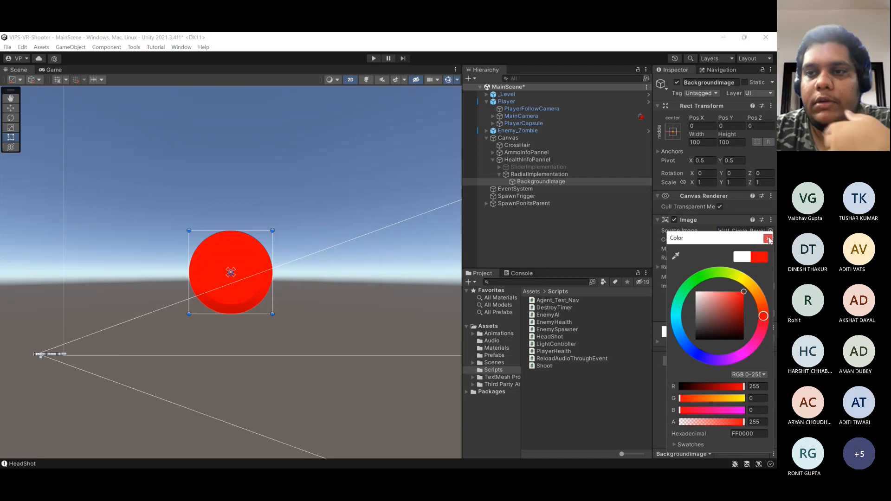
{"action": "left_click", "coordinate": [768, 238]}
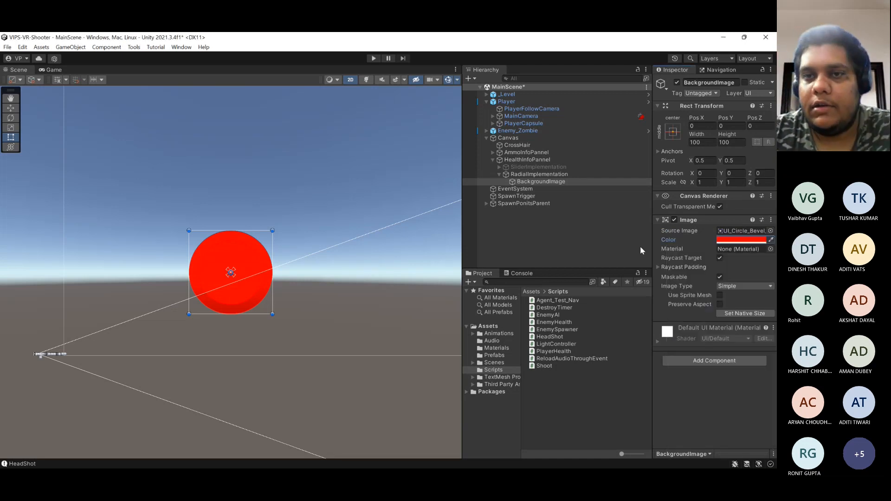
- Turn off Raycast Target and Maskable on the Image component of BackgroundImage
{"action": "right_click", "coordinate": [546, 183]}
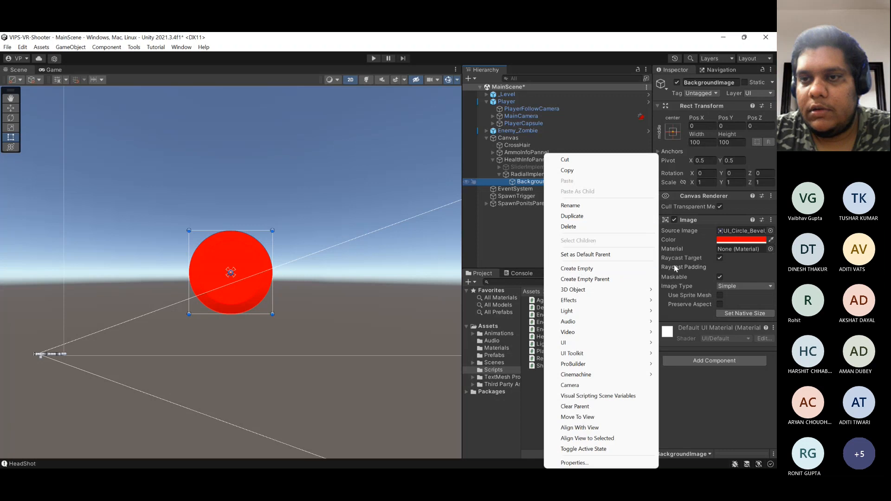
{"action": "left_click", "coordinate": [751, 268]}
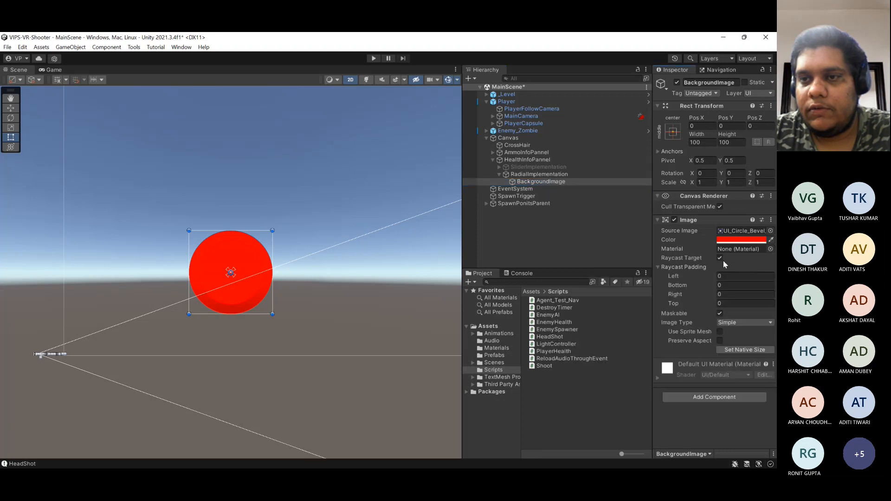
{"action": "left_click", "coordinate": [720, 258]}
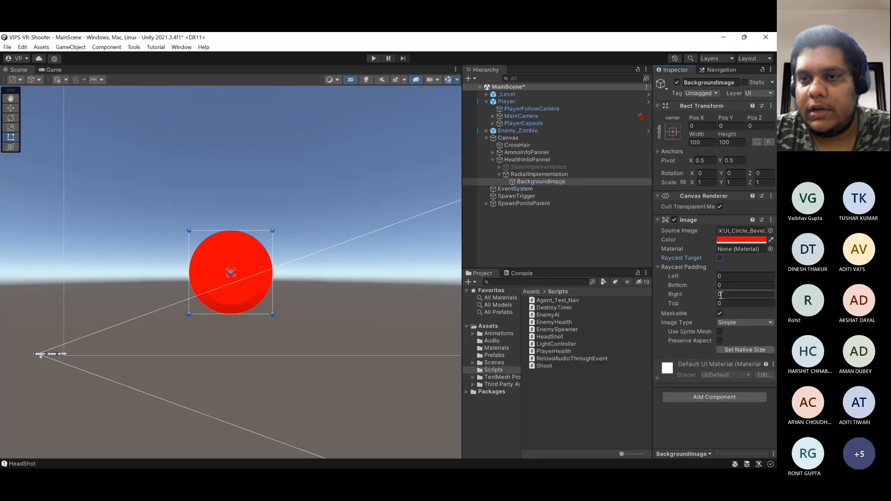
{"action": "left_click", "coordinate": [720, 313]}
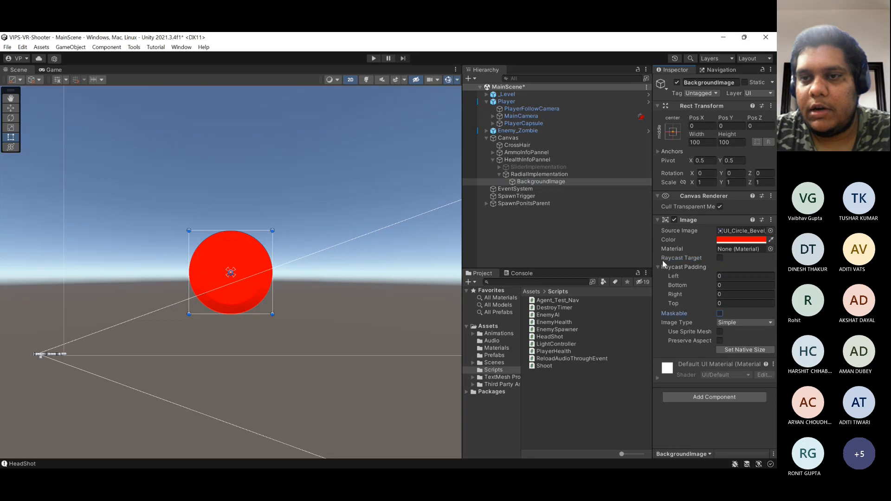
{"action": "left_click", "coordinate": [658, 269]}
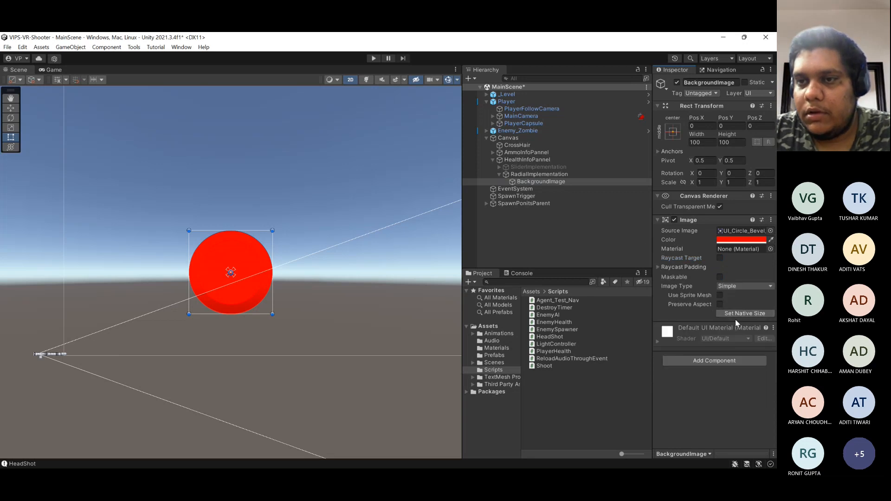
{"action": "left_click", "coordinate": [731, 287]}
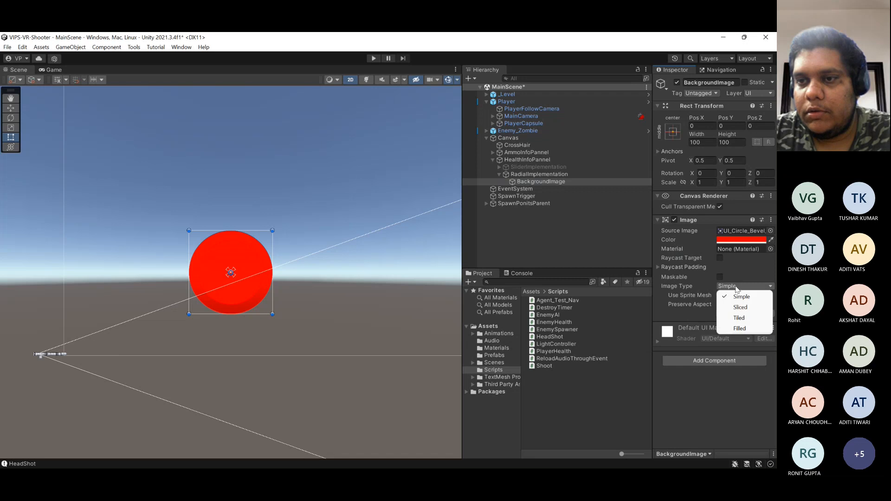
{"action": "left_click", "coordinate": [532, 183]}
{"action": "right_click", "coordinate": [532, 183]}
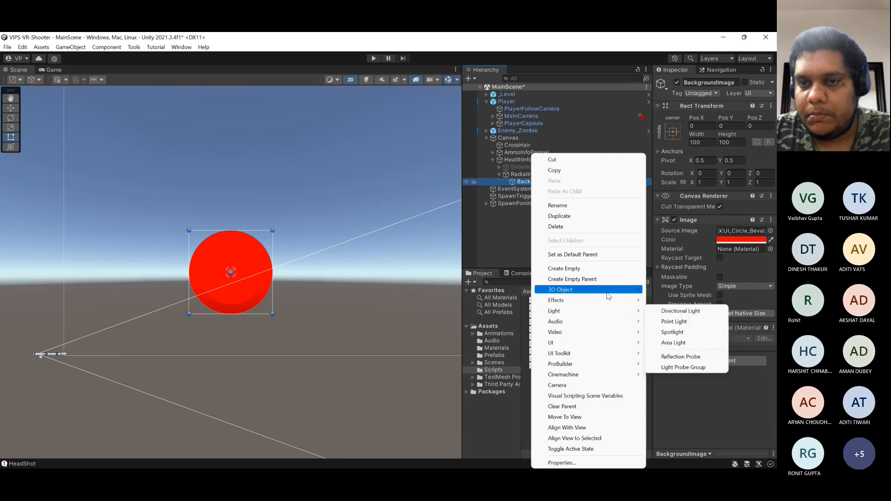
{"action": "mouse_move", "coordinate": [609, 344]}
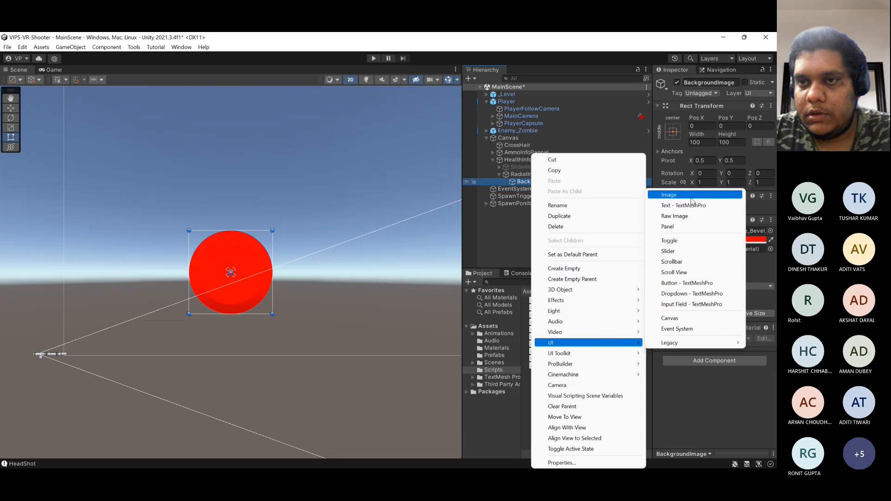
{"action": "left_click", "coordinate": [671, 195]}
{"action": "left_click", "coordinate": [704, 83]}
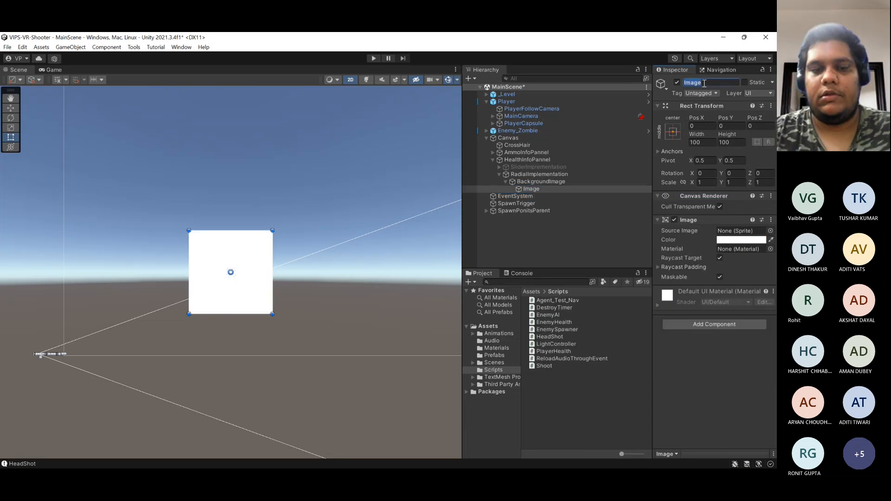
{"action": "type", "text": "RadialFi"}
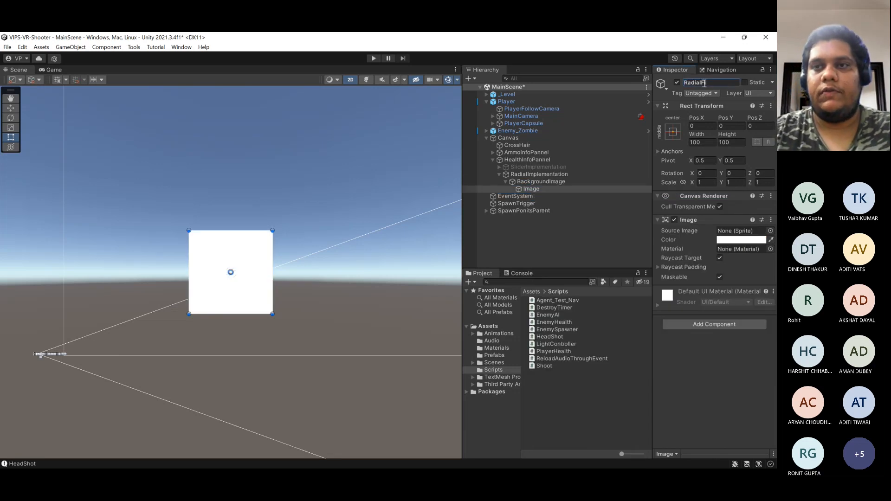
{"action": "type", "text": "llImage"}
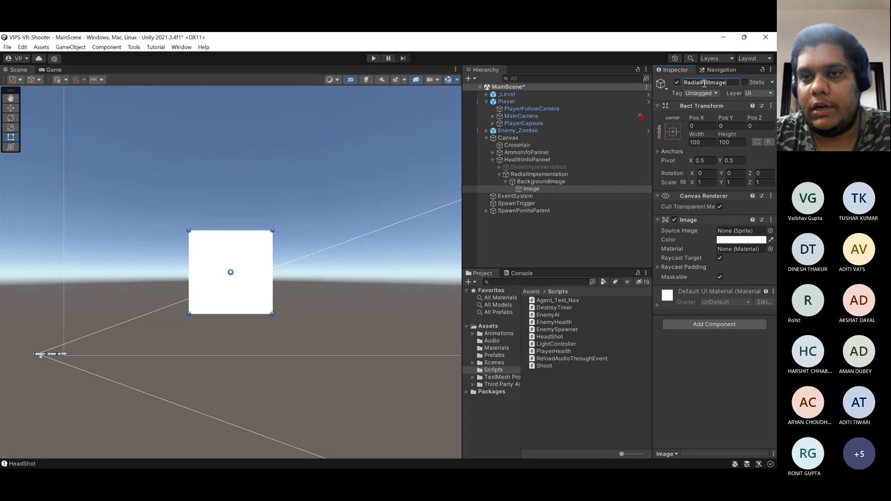
{"action": "left_click", "coordinate": [554, 189]}
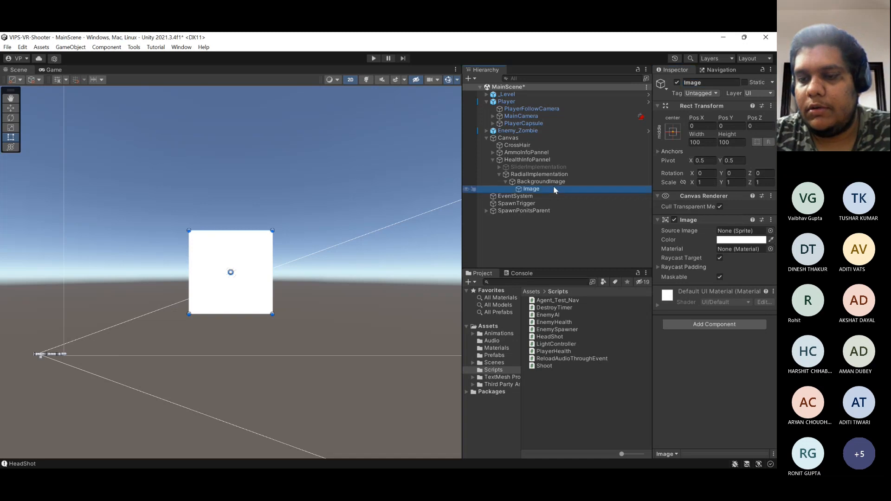
{"action": "key", "text": "Delete"}
- Create an empty object named RadialHealthBar under RadialImplementation and nest BackgroundImage inside it
{"action": "left_click", "coordinate": [559, 174]}
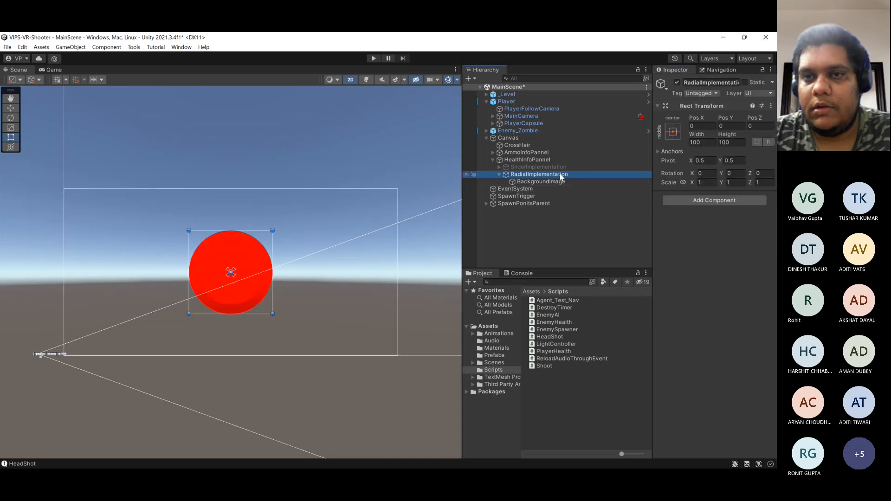
{"action": "right_click", "coordinate": [541, 175]}
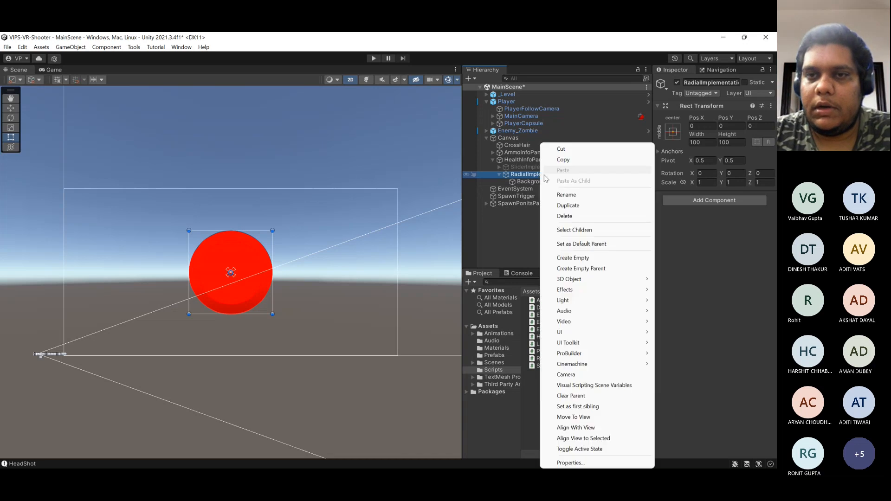
{"action": "left_click", "coordinate": [572, 257]}
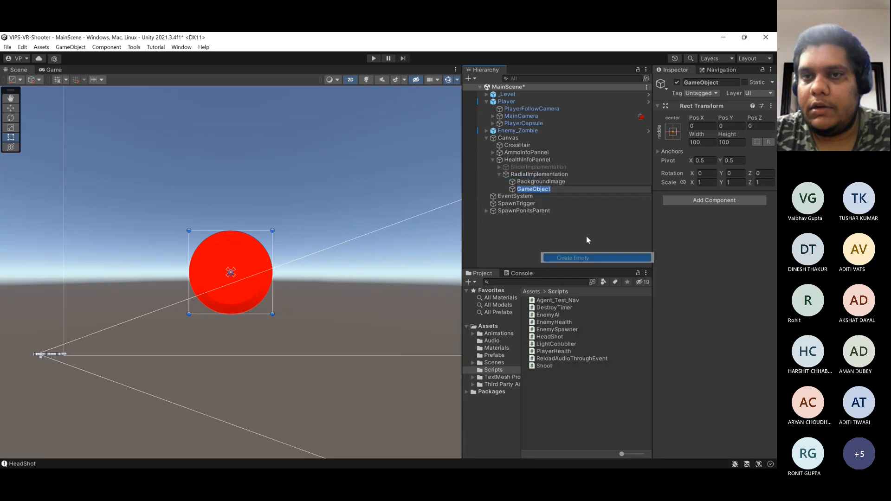
{"action": "left_click", "coordinate": [719, 84]}
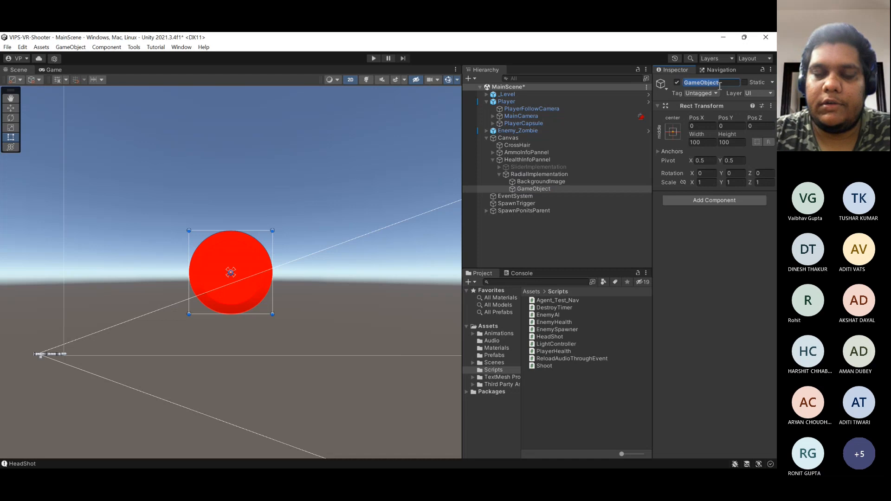
{"action": "type", "text": "Radial"}
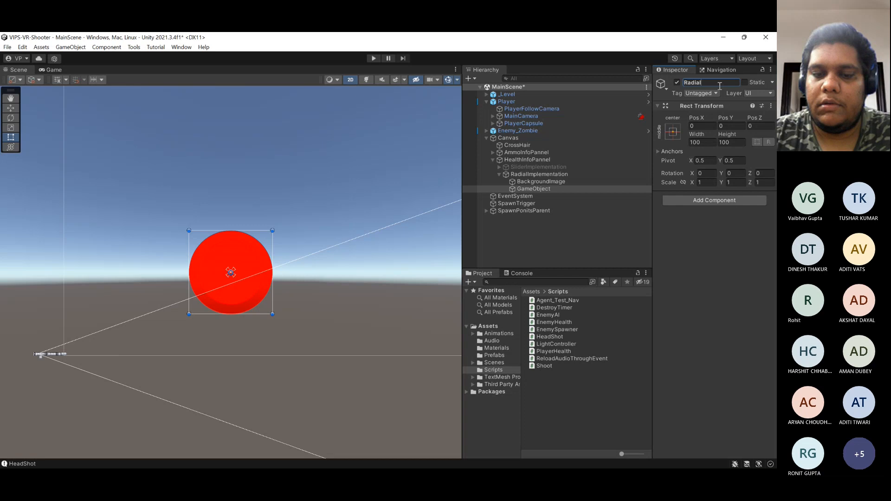
{"action": "type", "text": "Hea"}
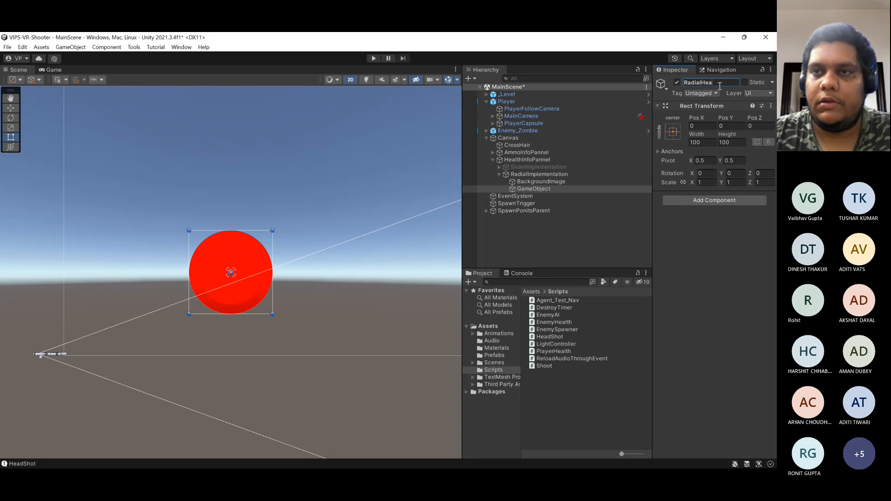
{"action": "type", "text": "lthBar"}
{"action": "key", "text": "Return"}
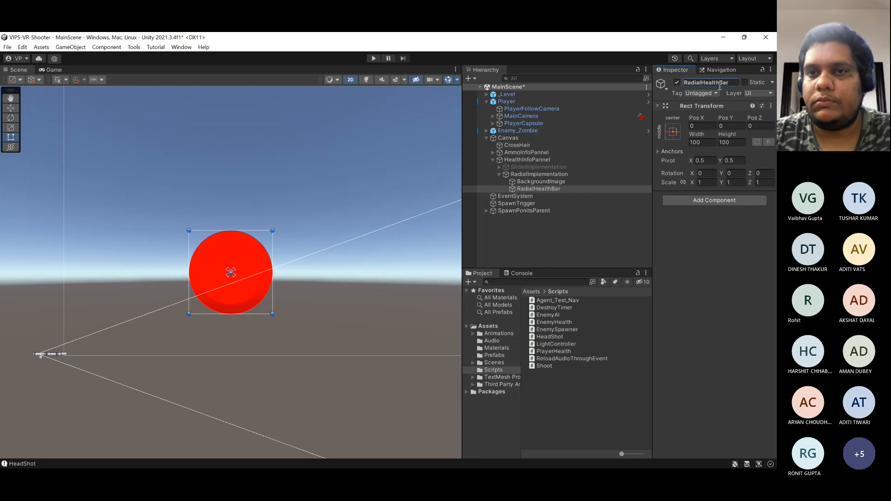
{"action": "left_click_drag", "start_coordinate": [557, 189], "coordinate": [548, 183]}
- Add a UI Image as a child of RadialHealthBar and name it RadialFillImage
{"action": "left_click", "coordinate": [549, 182]}
{"action": "right_click", "coordinate": [548, 181]}
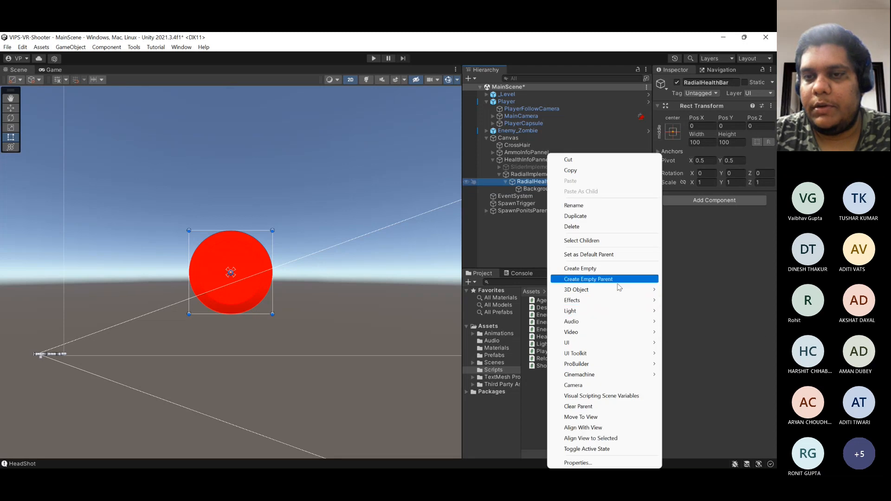
{"action": "mouse_move", "coordinate": [624, 292]}
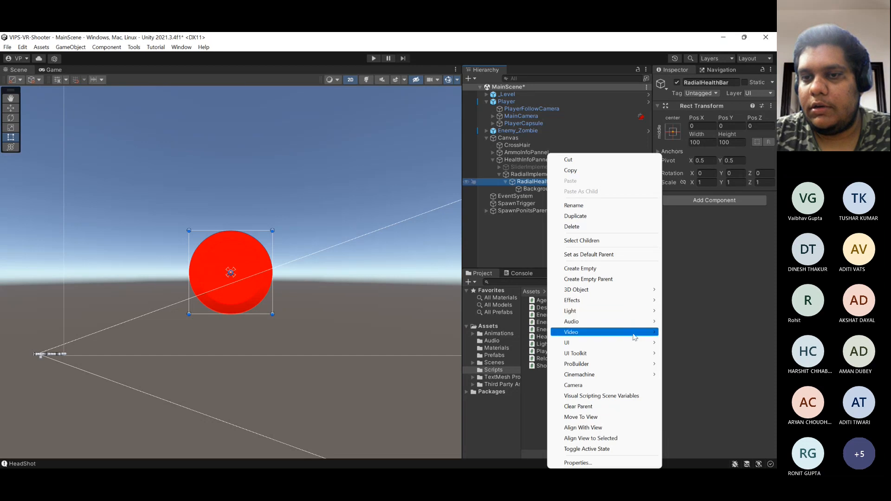
{"action": "mouse_move", "coordinate": [634, 343]}
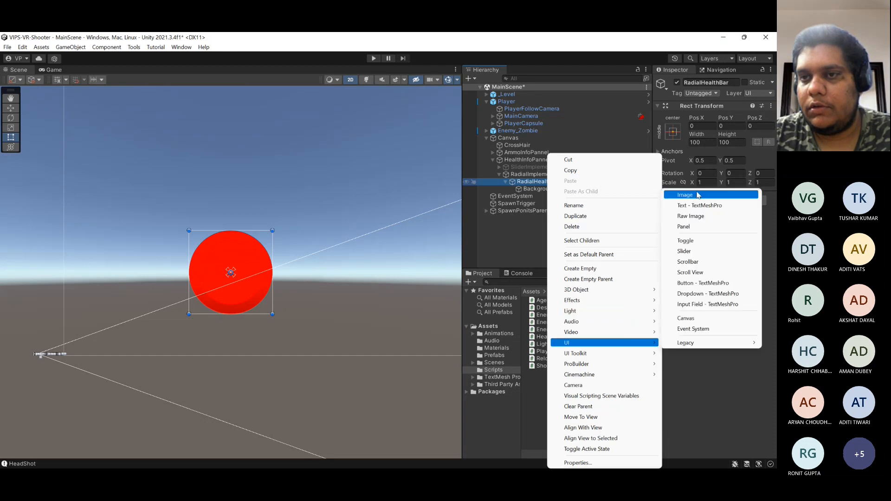
{"action": "left_click", "coordinate": [697, 195]}
{"action": "left_click", "coordinate": [703, 83]}
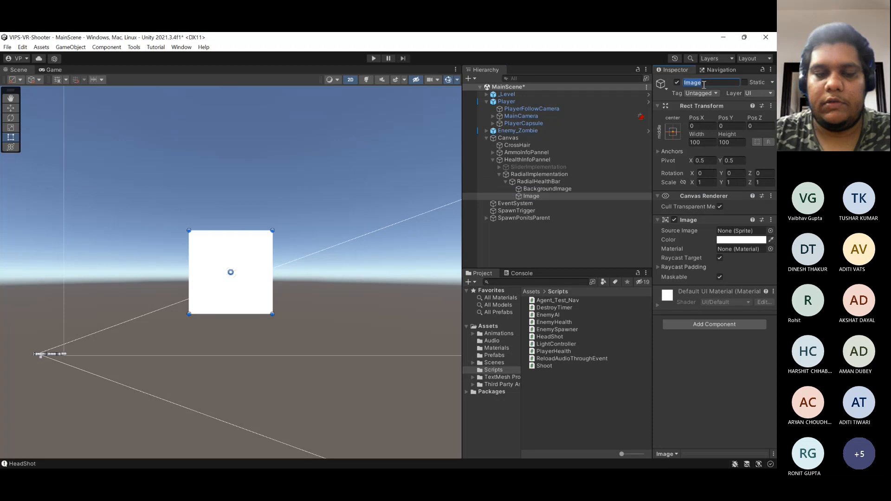
{"action": "type", "text": "RadialFill"}
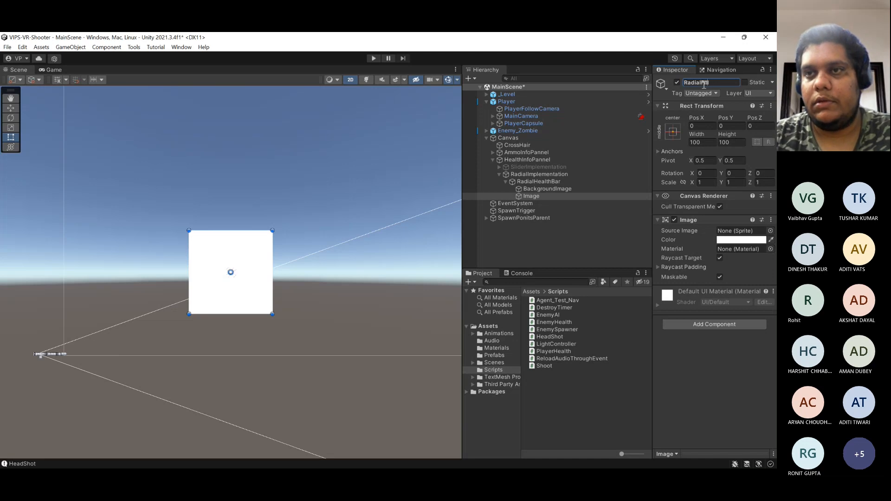
{"action": "key", "text": "Return"}
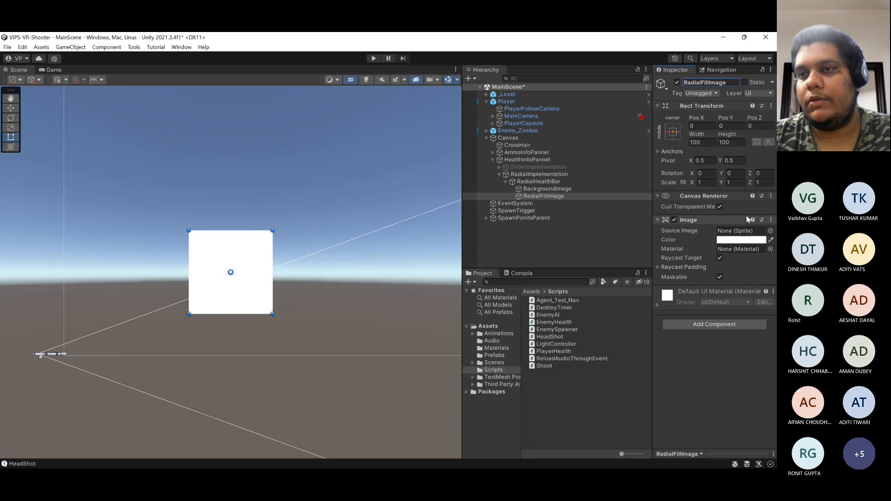
- Assign UI_Circle_Bevel_Base as the source image of RadialFillImage and set its colour to bright green
{"action": "left_click", "coordinate": [770, 231]}
{"action": "left_click", "coordinate": [743, 335]}
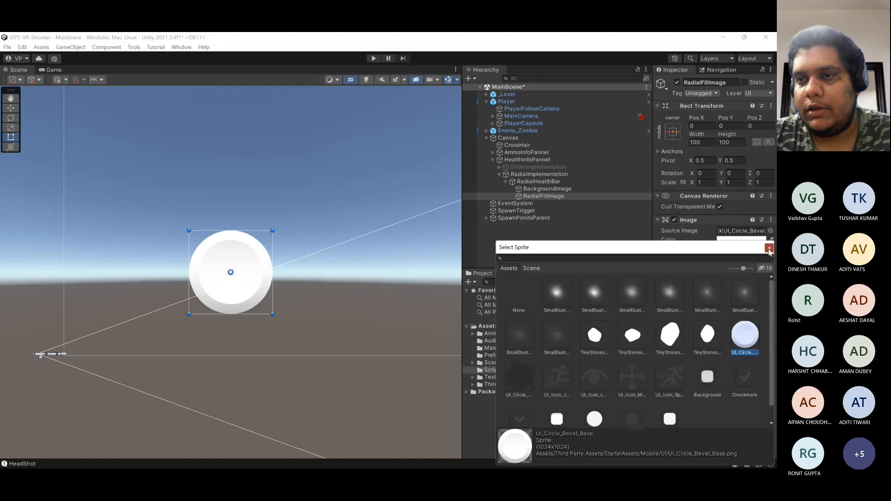
{"action": "left_click", "coordinate": [769, 250]}
{"action": "left_click", "coordinate": [744, 240]}
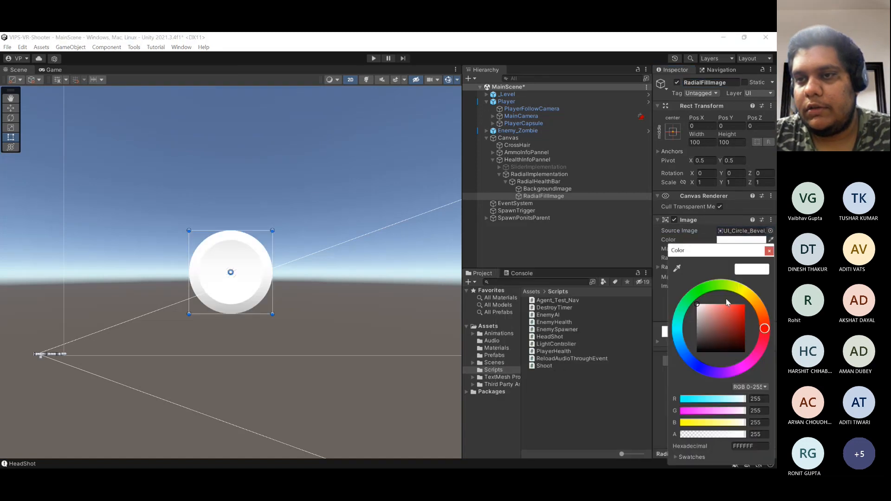
{"action": "left_click", "coordinate": [705, 288]}
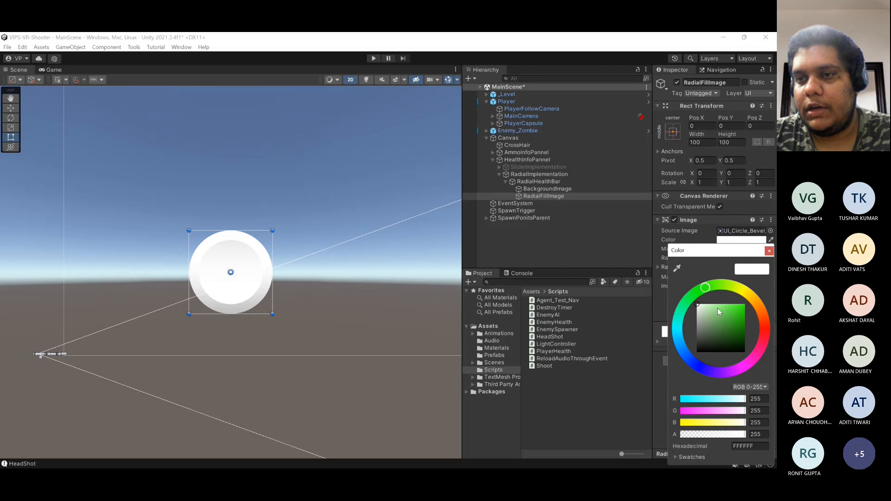
{"action": "left_click_drag", "start_coordinate": [719, 311], "coordinate": [744, 306]}
{"action": "left_click", "coordinate": [769, 251]}
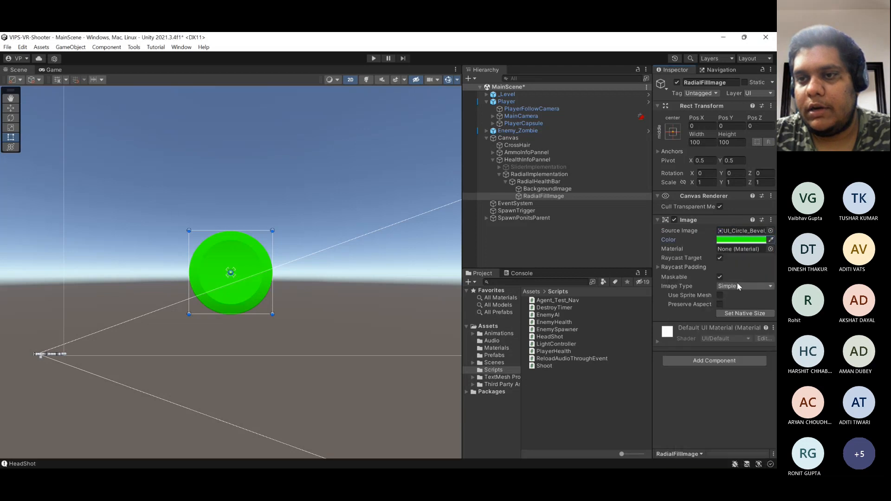
- Turn off Maskable and Raycast Target on RadialFillImage and set its image type to Filled
{"action": "left_click", "coordinate": [720, 277]}
{"action": "left_click", "coordinate": [720, 258]}
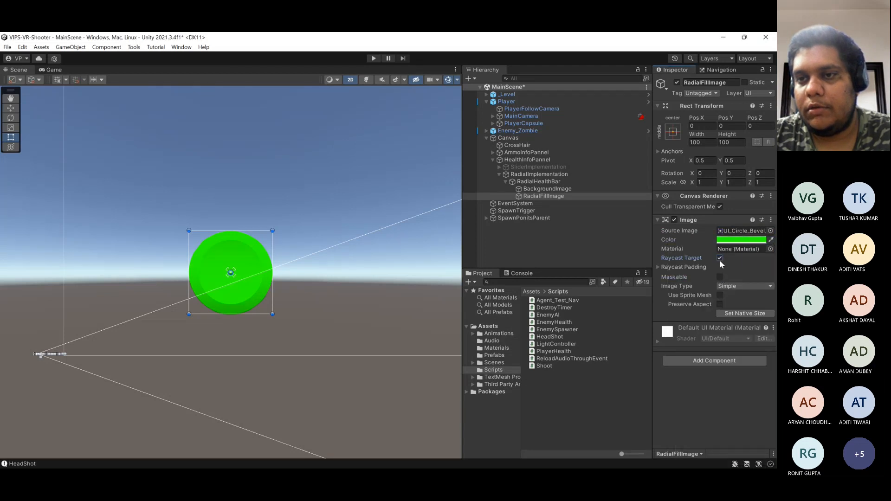
{"action": "left_click", "coordinate": [727, 287]}
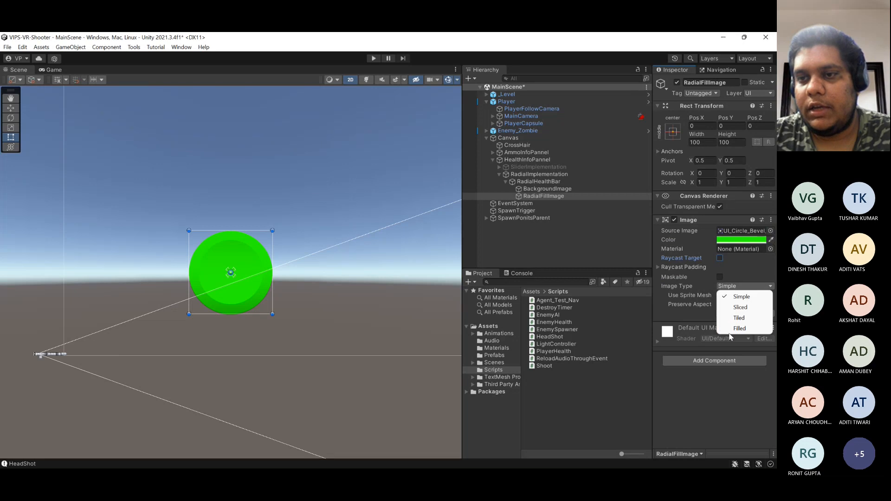
{"action": "left_click", "coordinate": [737, 328]}
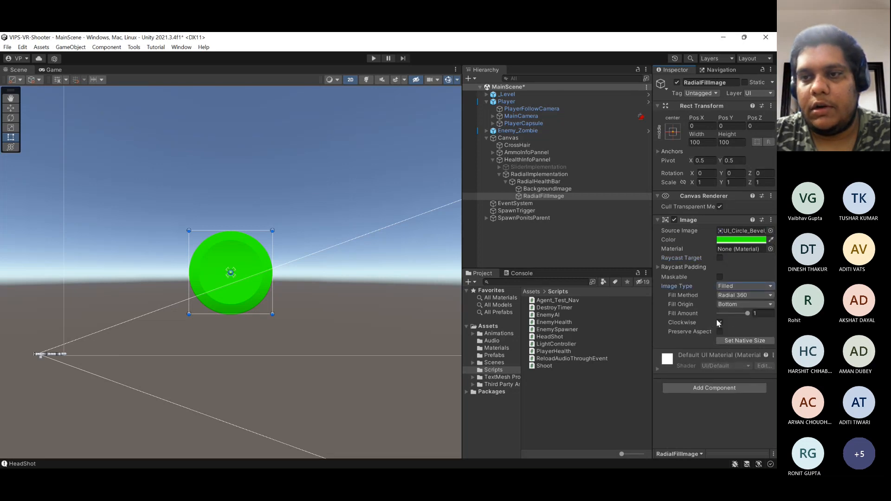
- Set RadialFillImage to fill by Radial 360 from the Right origin, and test its fill amount, leaving it at 1
{"action": "left_click", "coordinate": [734, 295]}
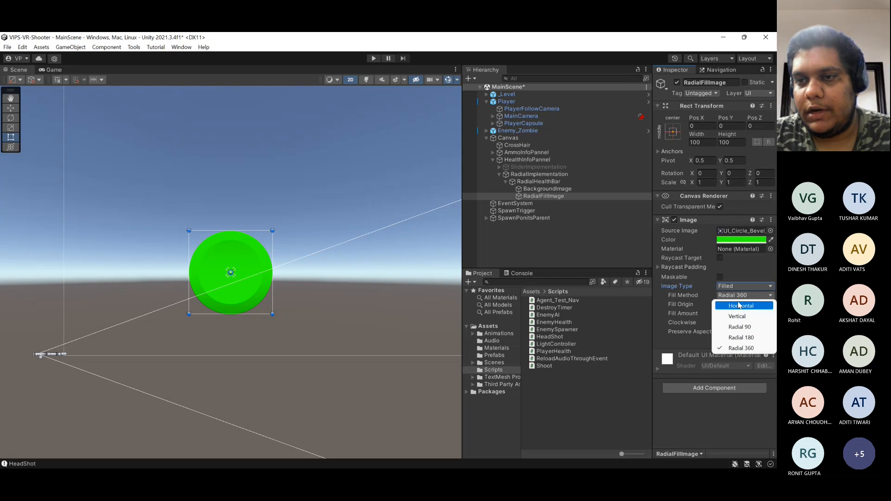
{"action": "left_click", "coordinate": [738, 348]}
{"action": "left_click", "coordinate": [736, 305]}
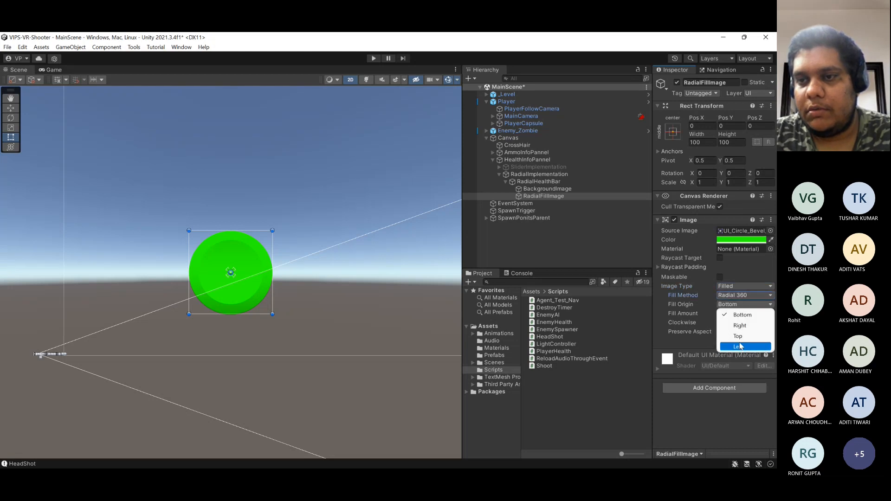
{"action": "left_click", "coordinate": [739, 325]}
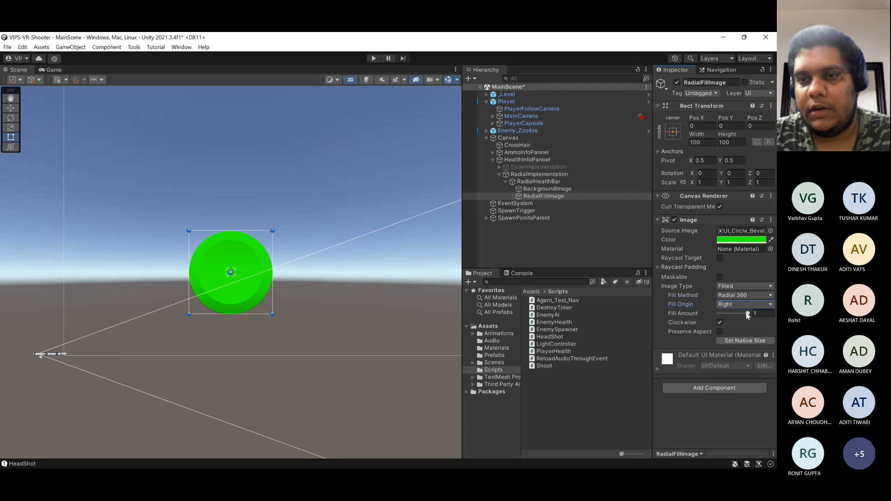
{"action": "mouse_move", "coordinate": [748, 314]}
{"action": "left_mouse_down"}
{"action": "mouse_move", "coordinate": [724, 314]}
{"action": "mouse_move", "coordinate": [748, 314]}
{"action": "left_mouse_up"}
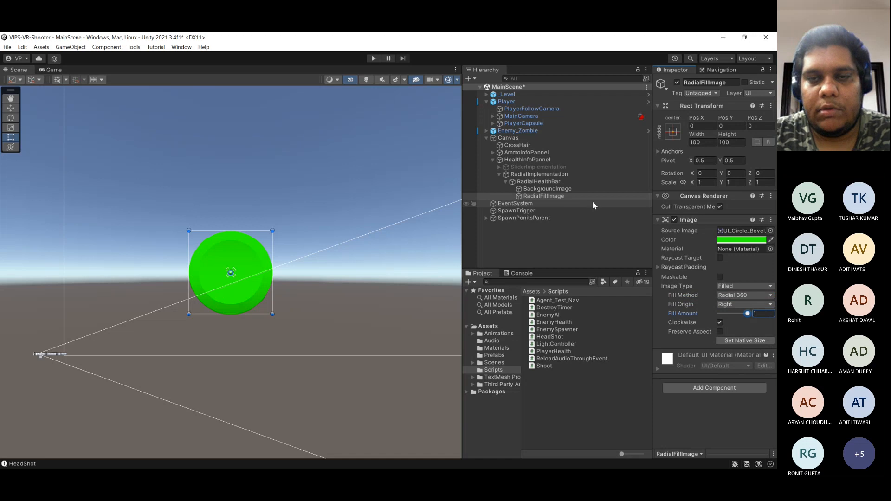
- Add a UI Image as a child of RadialHealthBar and name it FrontImage
{"action": "left_click", "coordinate": [540, 182]}
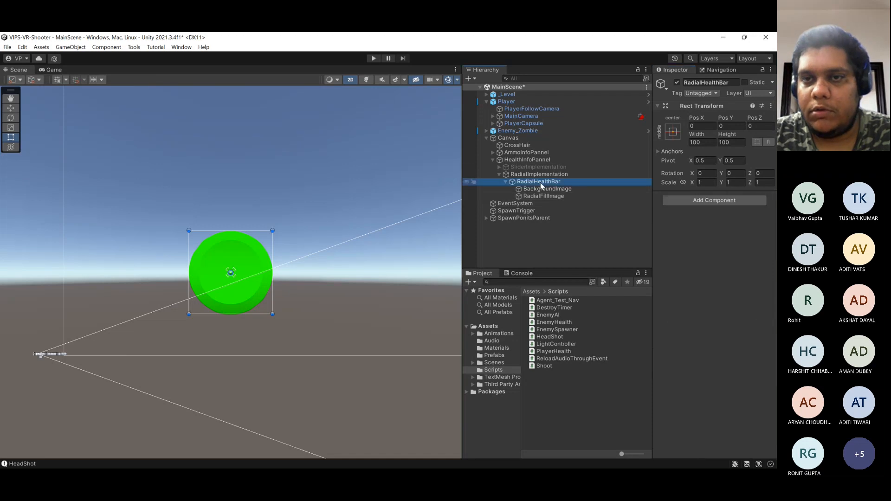
{"action": "right_click", "coordinate": [540, 182]}
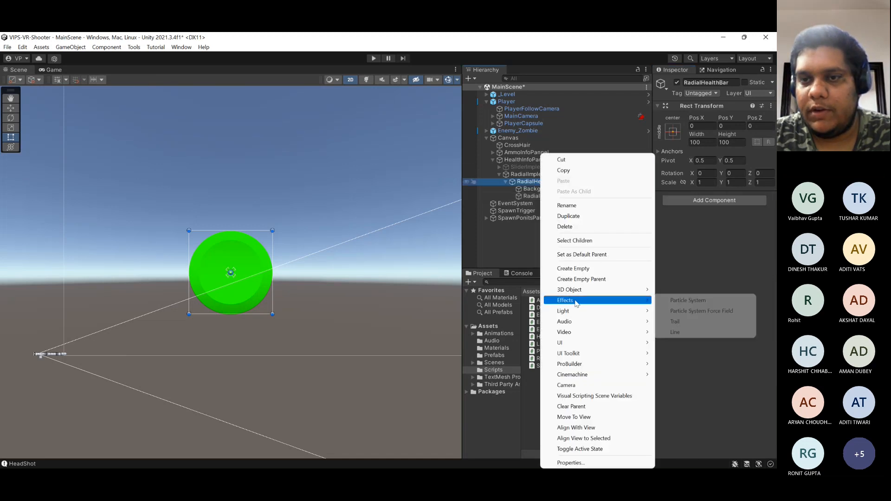
{"action": "mouse_move", "coordinate": [589, 342]}
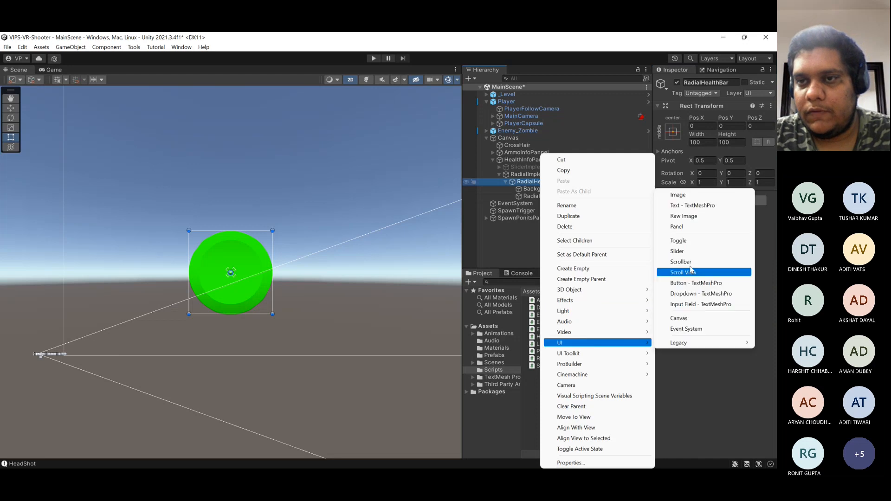
{"action": "left_click", "coordinate": [689, 195]}
{"action": "left_click", "coordinate": [710, 82]}
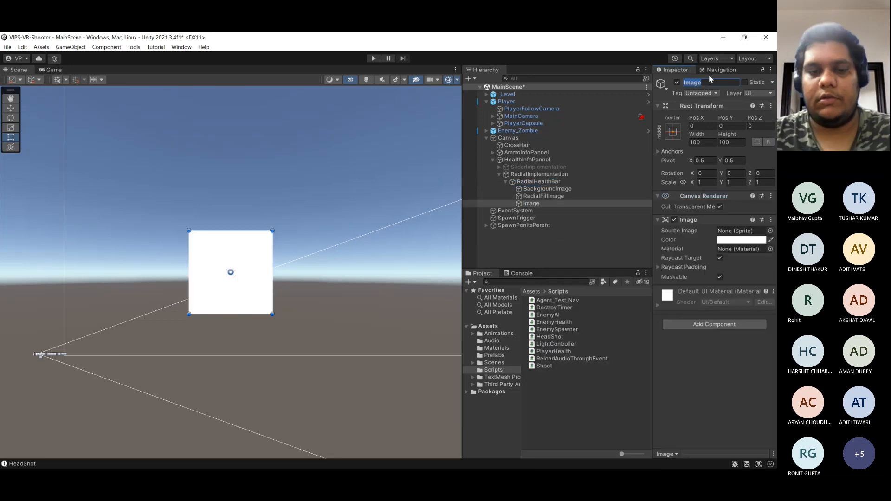
{"action": "type", "text": "FrontImage"}
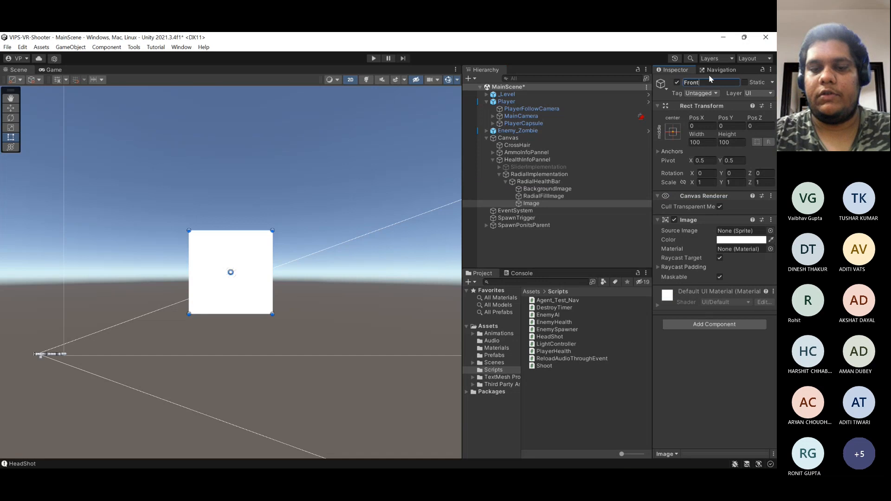
{"action": "key", "text": "Return"}
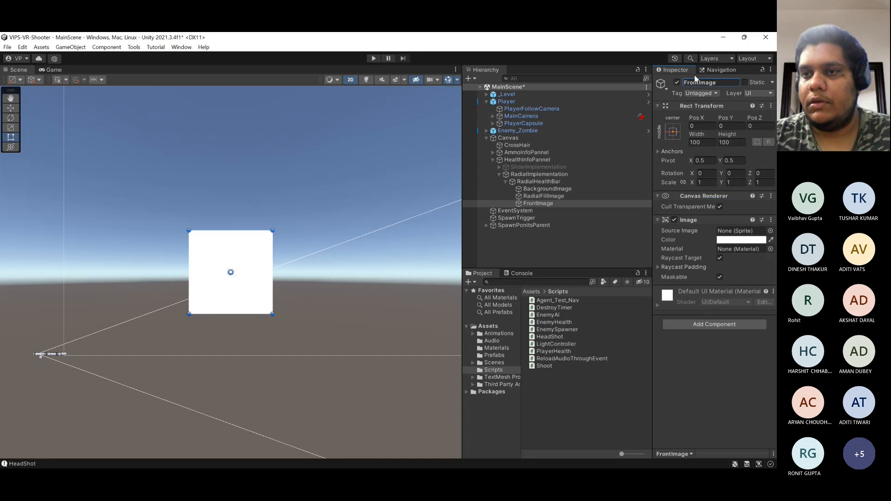
- Try UI_Circle_Faded as the source image of FrontImage
{"action": "left_click", "coordinate": [733, 230]}
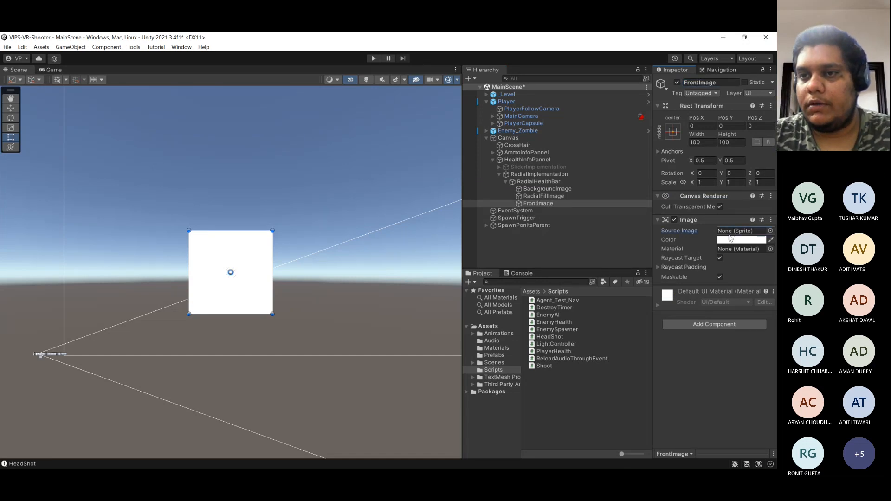
{"action": "left_click", "coordinate": [770, 231]}
{"action": "left_click", "coordinate": [520, 377]}
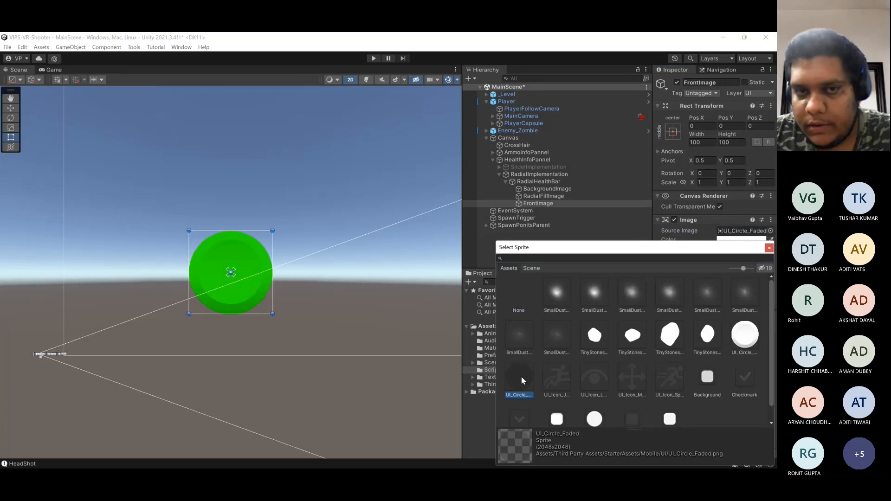
{"action": "double_click", "coordinate": [521, 377]}
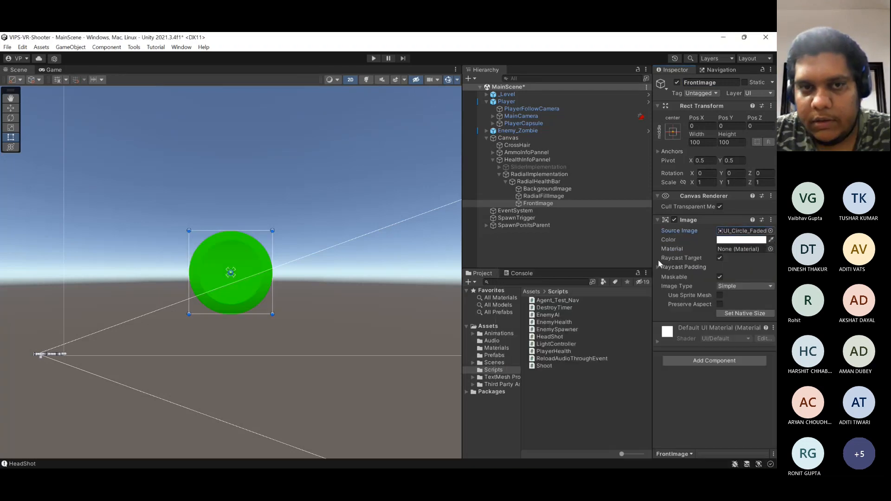
{"action": "left_click", "coordinate": [749, 231]}
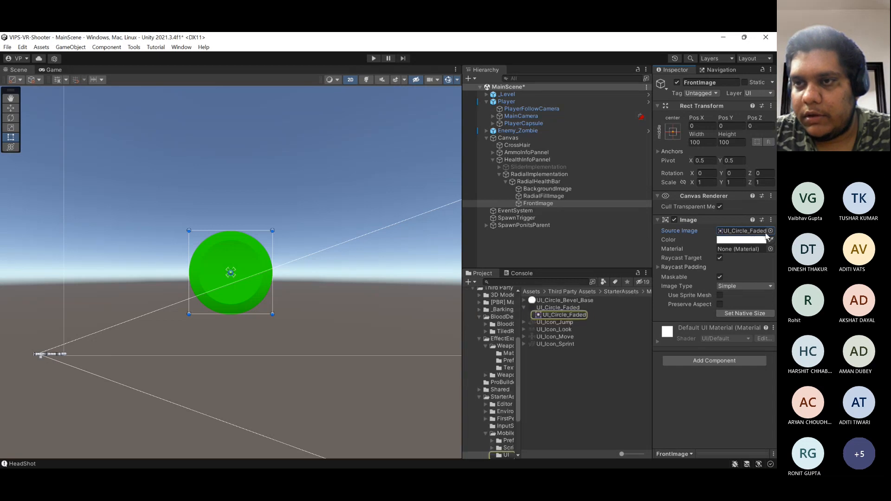
- Assign UI_Circle_Bevel_Base as the source image of FrontImage and keep its colour white
{"action": "left_click", "coordinate": [769, 231]}
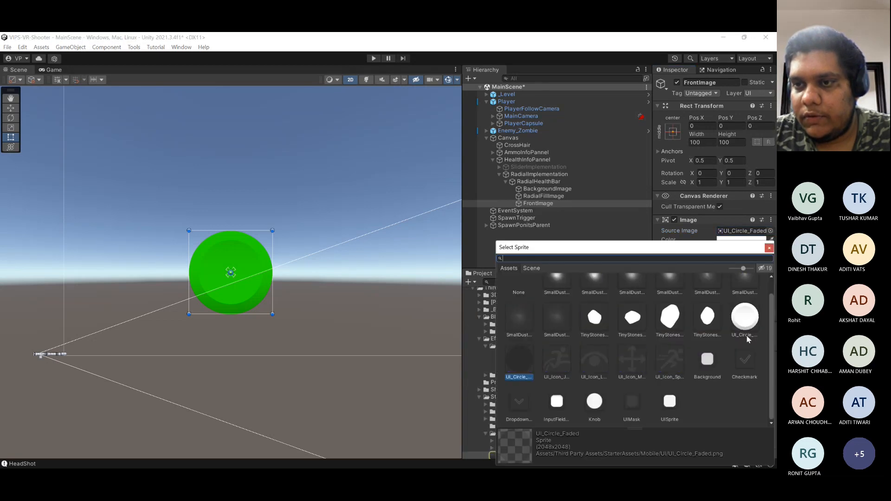
{"action": "left_click", "coordinate": [745, 316]}
{"action": "left_click", "coordinate": [768, 249]}
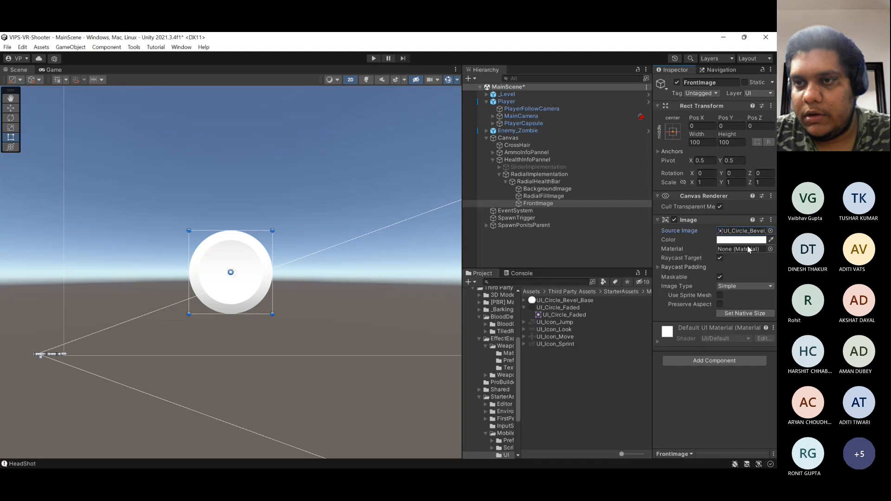
{"action": "left_click", "coordinate": [741, 240]}
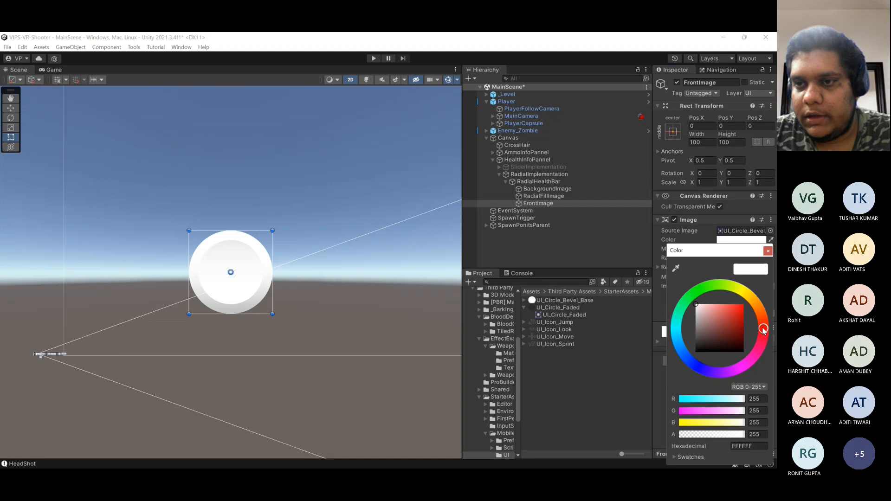
{"action": "left_click", "coordinate": [768, 251]}
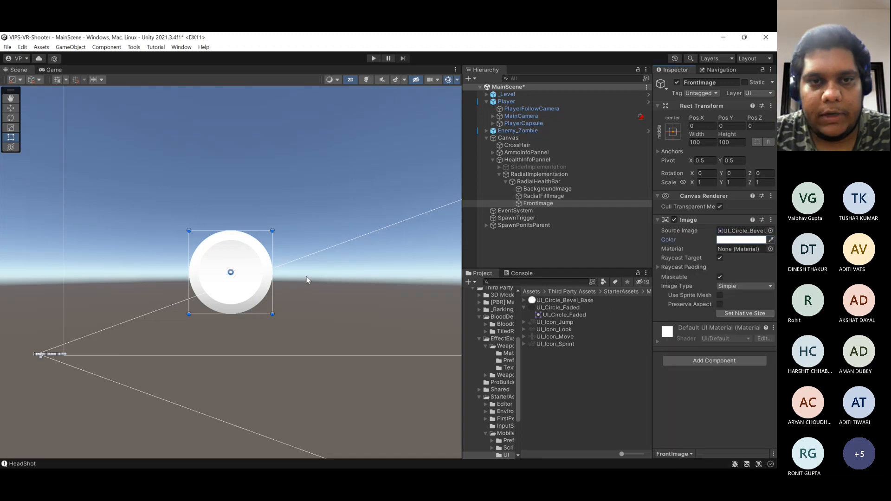
- Scale FrontImage down uniformly to about 0.89 so the green fill forms a ring around it
{"action": "left_click_drag", "start_coordinate": [272, 278], "coordinate": [264, 279]}
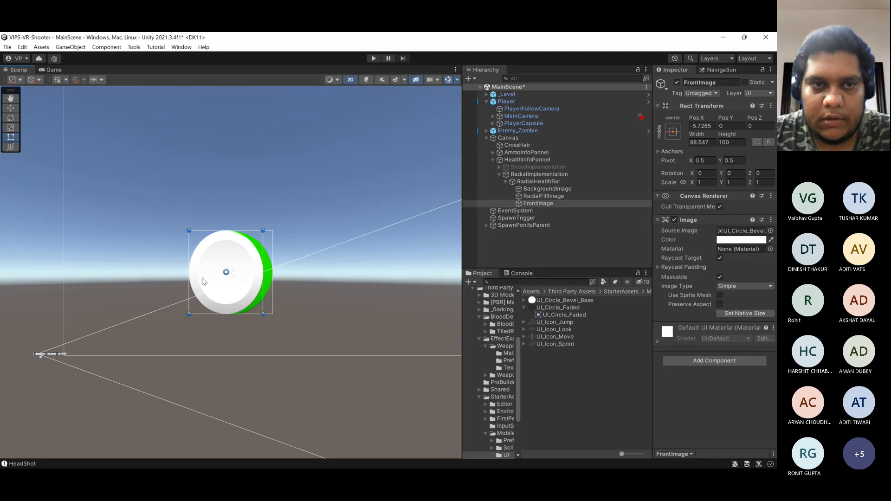
{"action": "key", "text": "ctrl+z"}
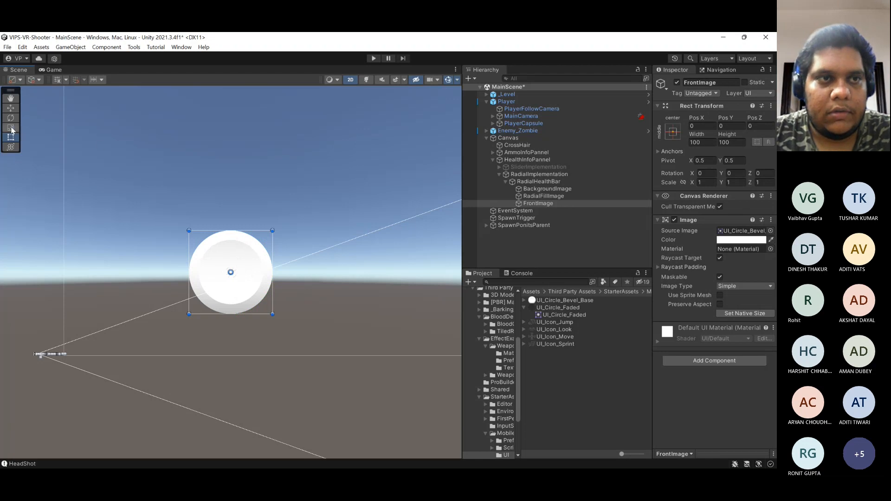
{"action": "left_click", "coordinate": [10, 128]}
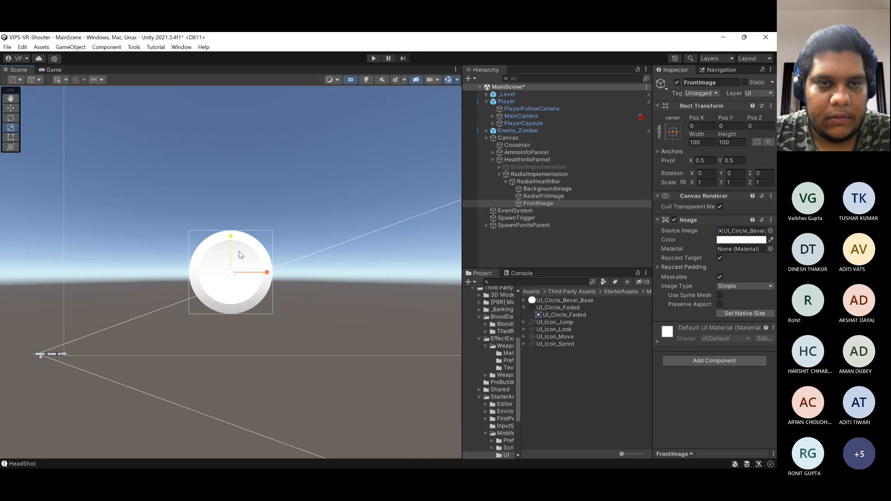
{"action": "left_click_drag", "start_coordinate": [232, 274], "coordinate": [228, 274]}
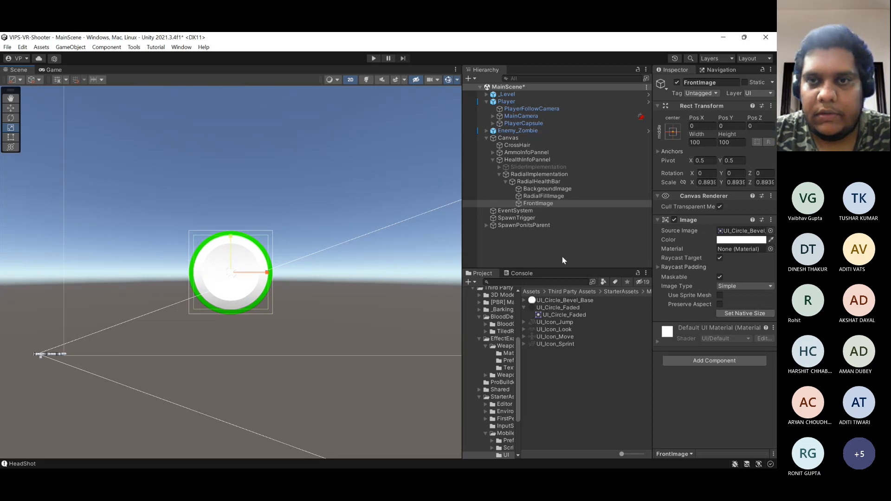
{"action": "left_click", "coordinate": [578, 246]}
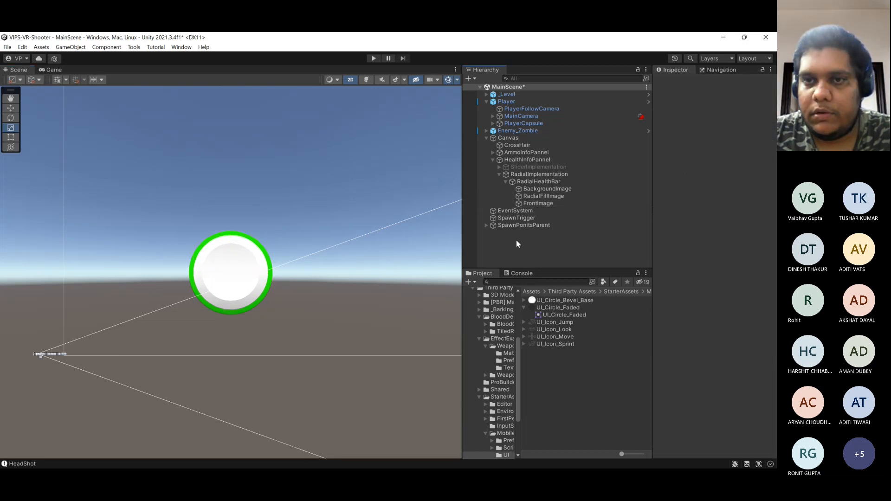
- Turn off Raycast Target and Maskable on FrontImage
{"action": "left_click", "coordinate": [536, 204]}
{"action": "left_click", "coordinate": [744, 241]}
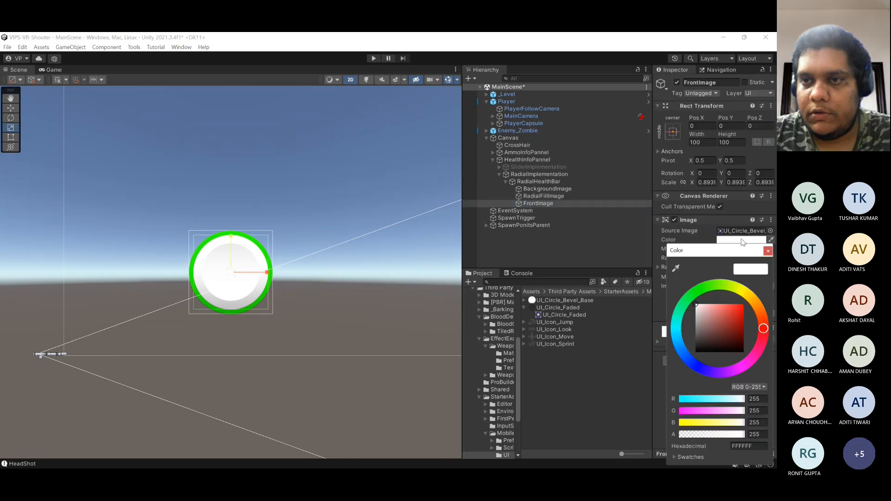
{"action": "left_click", "coordinate": [680, 239]}
{"action": "left_click", "coordinate": [719, 258]}
{"action": "left_click", "coordinate": [719, 277]}
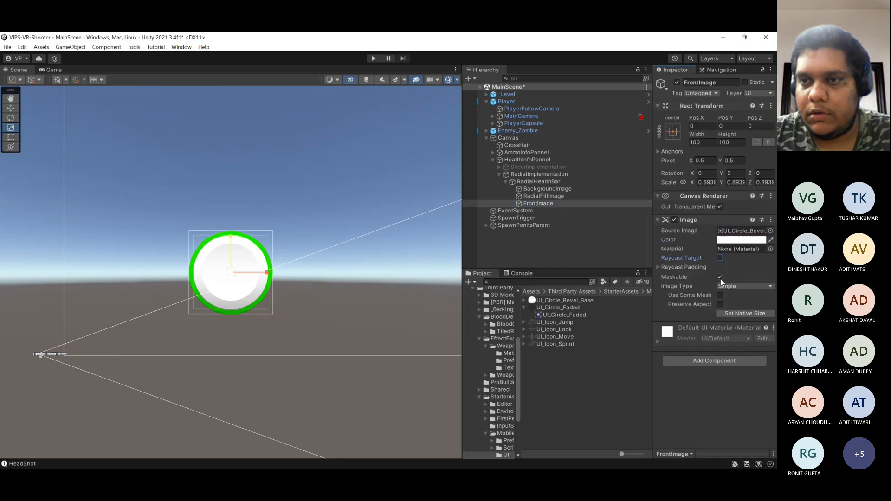
- Test the fill amount of RadialFillImage behind the front image, leaving it at 1, and collapse RadialHealthBar in the hierarchy
{"action": "left_click", "coordinate": [554, 197]}
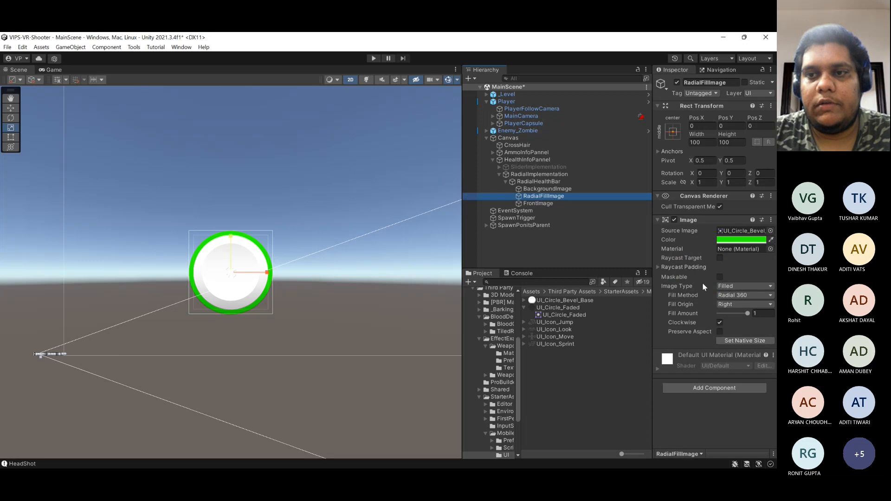
{"action": "mouse_move", "coordinate": [746, 315]}
{"action": "left_mouse_down"}
{"action": "mouse_move", "coordinate": [719, 316]}
{"action": "mouse_move", "coordinate": [753, 316]}
{"action": "left_mouse_up"}
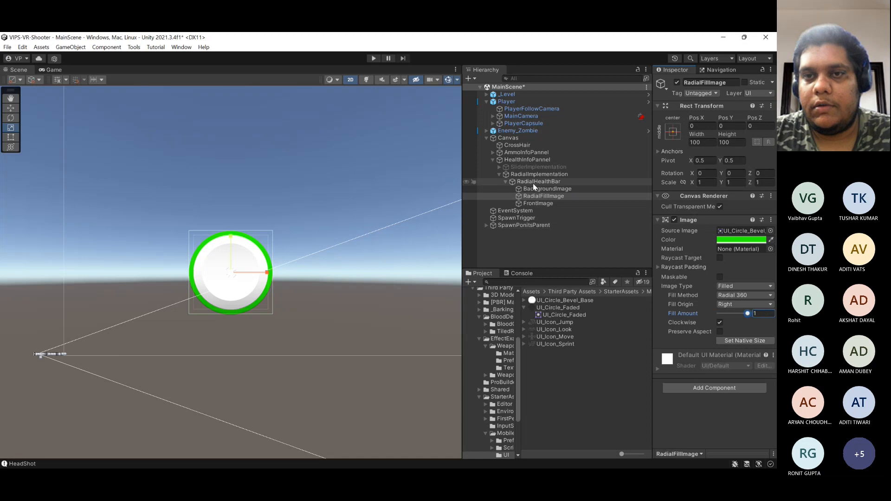
{"action": "left_click", "coordinate": [505, 183]}
{"action": "left_click", "coordinate": [506, 183]}
{"action": "right_click", "coordinate": [533, 174]}
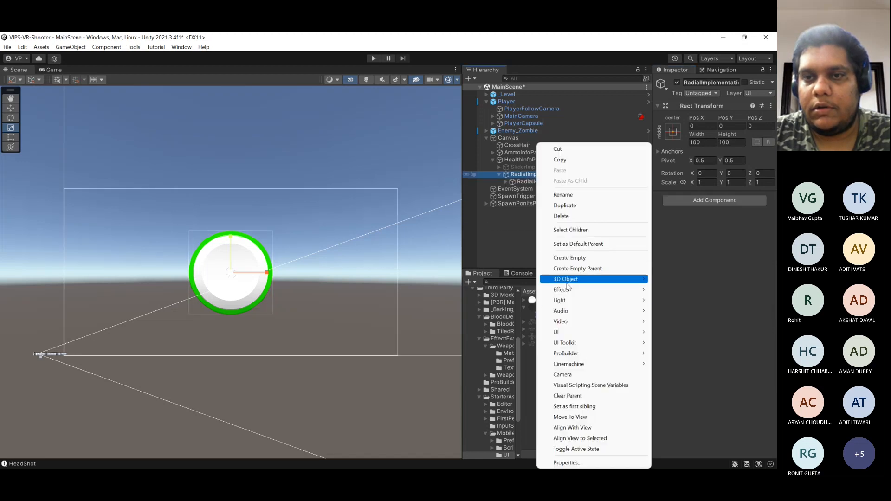
{"action": "mouse_move", "coordinate": [569, 291]}
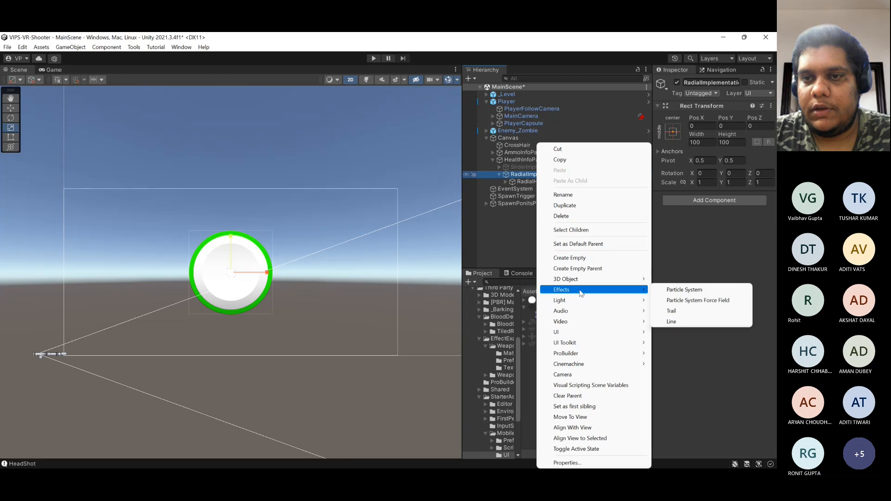
{"action": "mouse_move", "coordinate": [646, 335]}
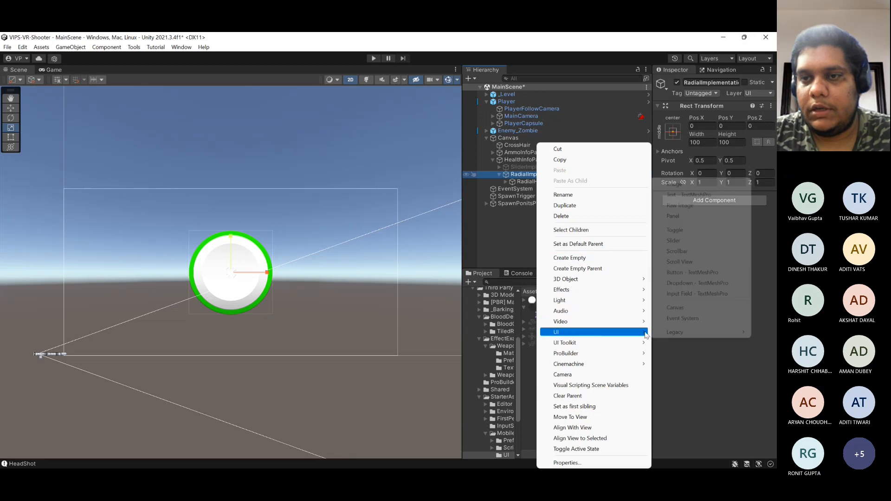
{"action": "left_click", "coordinate": [682, 185]}
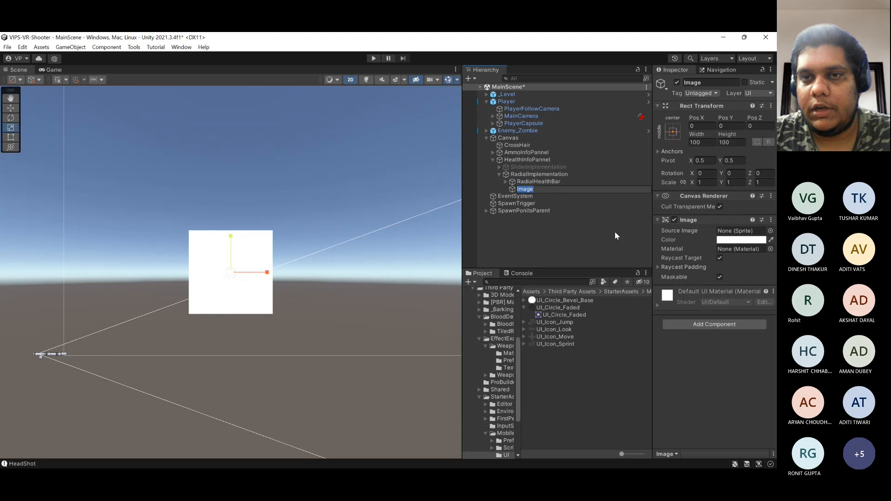
{"action": "left_click", "coordinate": [513, 190]}
{"action": "key", "text": "Delete"}
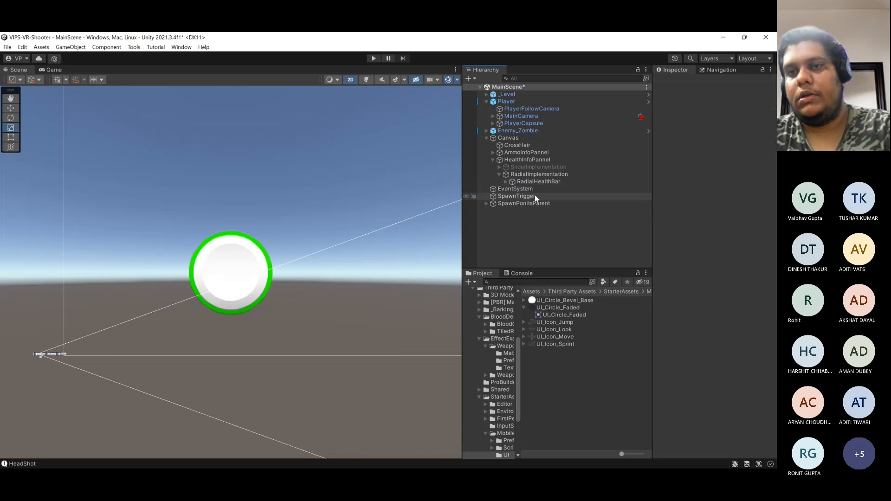
- Add a TextMeshPro text as a child of RadialImplementation, name it HealthText and set its text to "Health"
{"action": "right_click", "coordinate": [533, 174]}
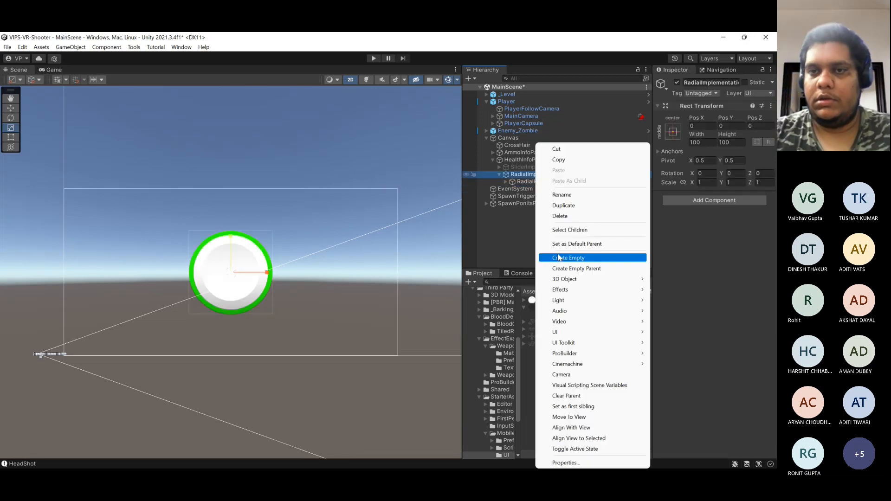
{"action": "mouse_move", "coordinate": [589, 332]}
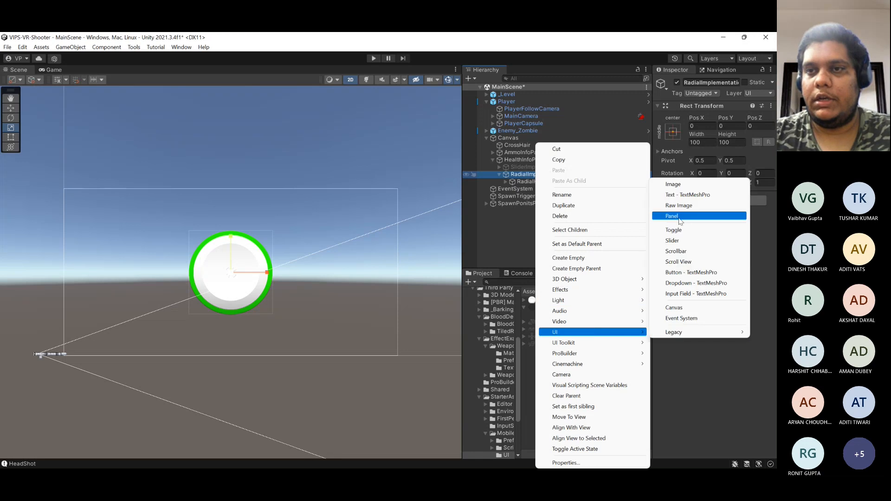
{"action": "left_click", "coordinate": [680, 195]}
{"action": "left_click", "coordinate": [714, 82]}
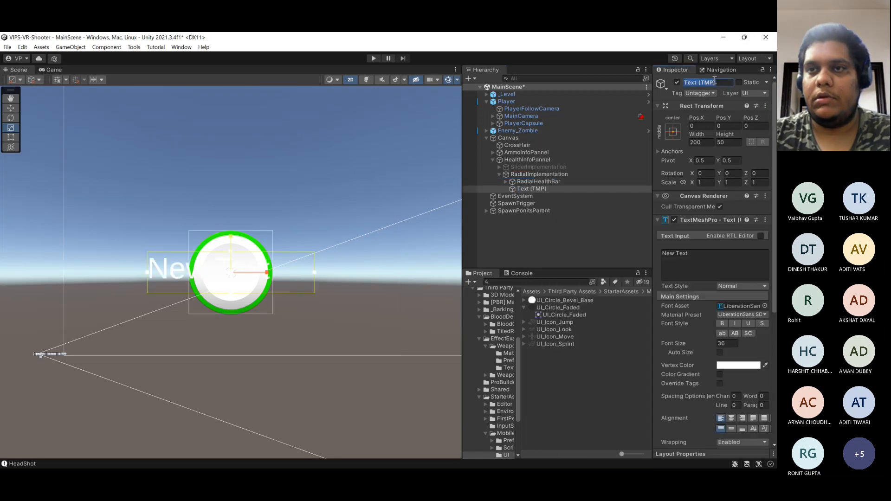
{"action": "type", "text": "HealthText"}
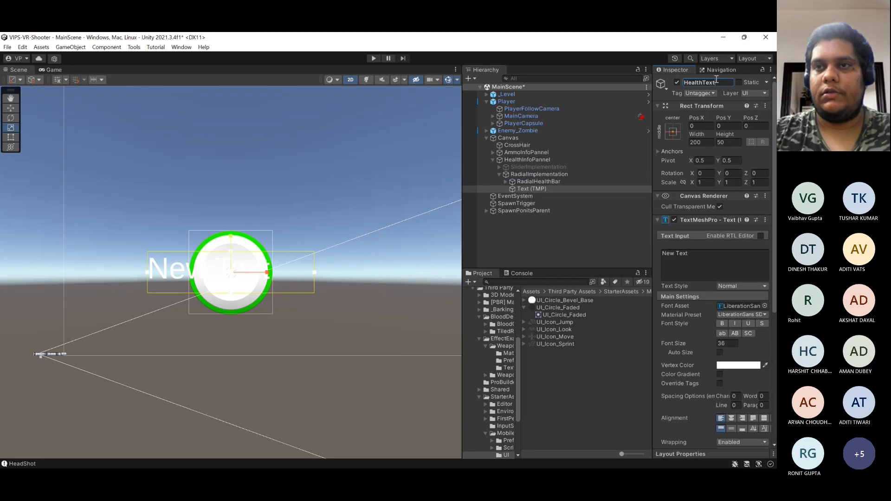
{"action": "key", "text": "Return"}
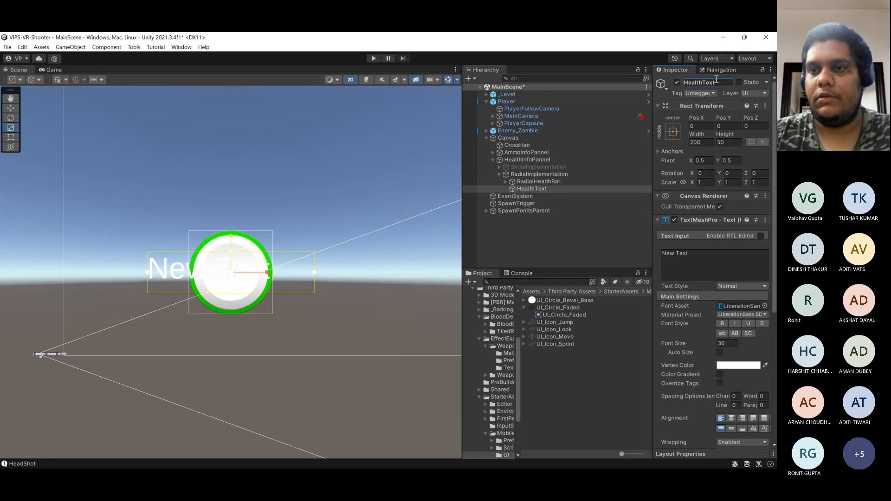
{"action": "left_click", "coordinate": [712, 262]}
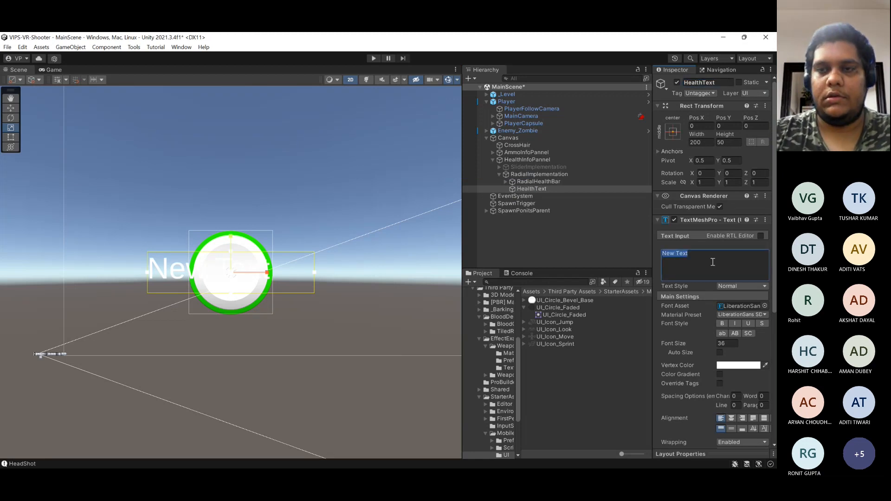
{"action": "type", "text": "Health"}
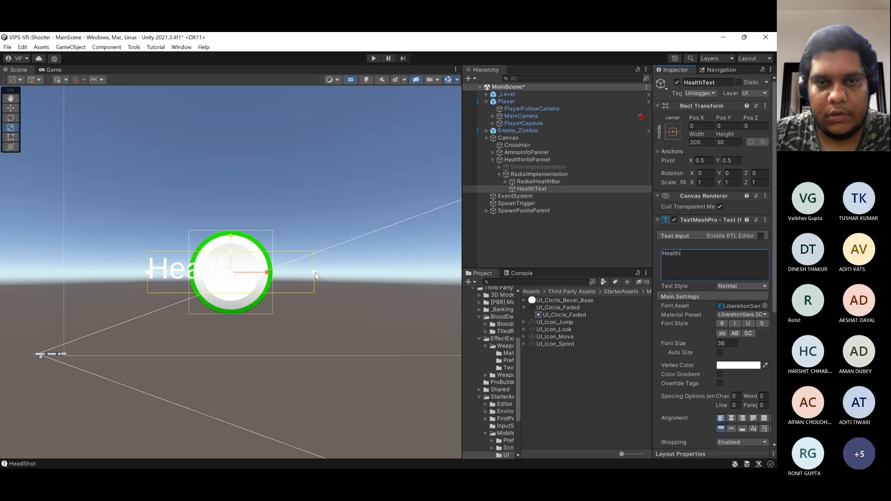
- Narrow HealthText from both sides to a width of 100 so it fits the ring, and turn on Auto Size
{"action": "left_click", "coordinate": [548, 189]}
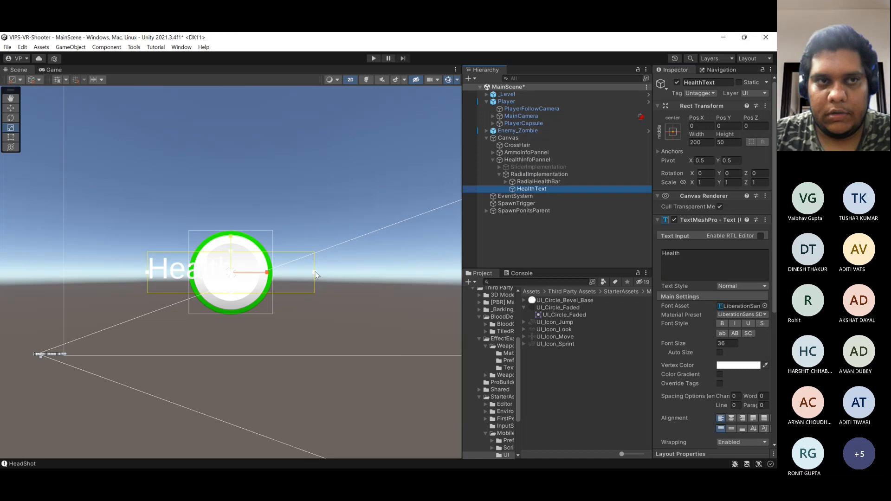
{"action": "left_click", "coordinate": [14, 138]}
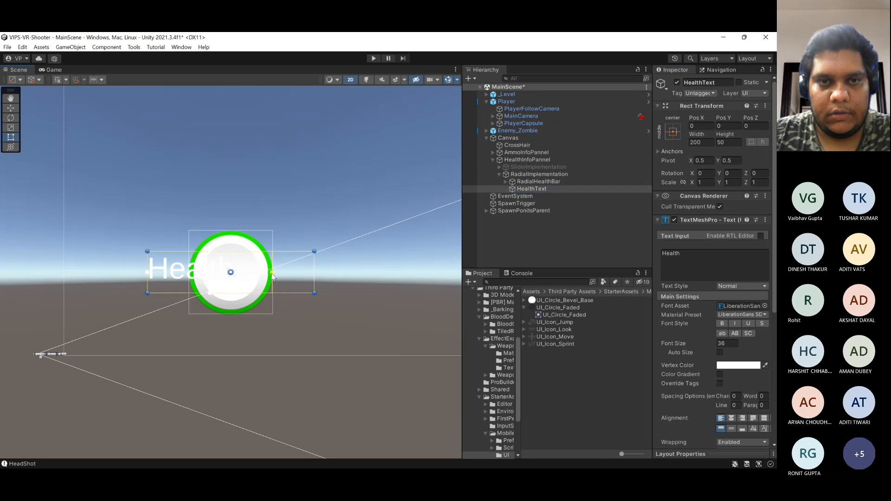
{"action": "left_click_drag", "start_coordinate": [314, 277], "coordinate": [273, 277]}
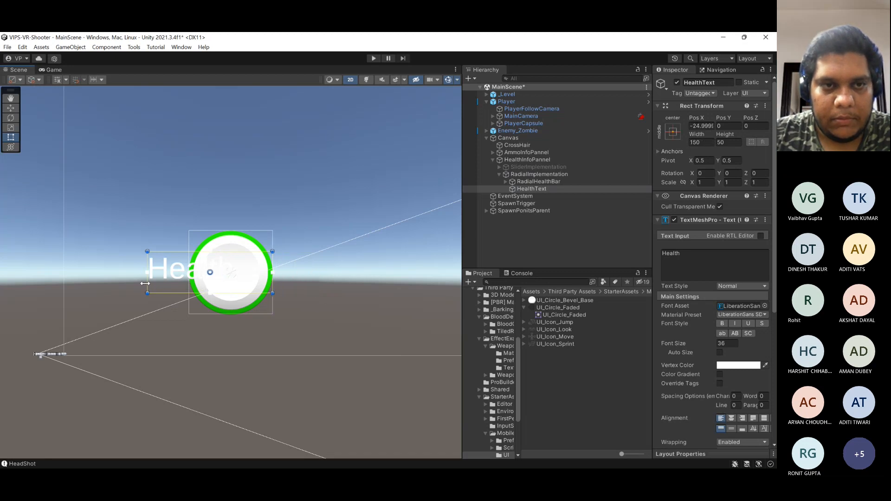
{"action": "left_click_drag", "start_coordinate": [145, 283], "coordinate": [186, 284]}
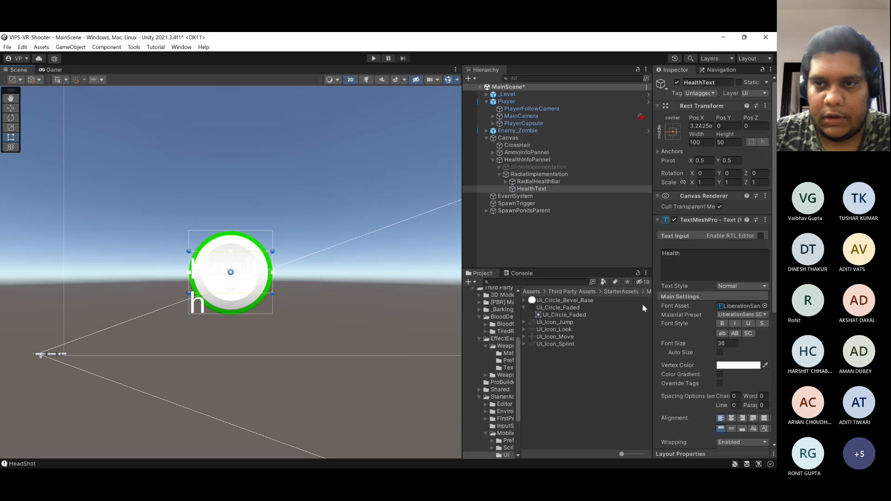
{"action": "scroll", "coordinate": [723, 343], "scroll_direction": "down", "scroll_amount": 1}
{"action": "left_click", "coordinate": [720, 328]}
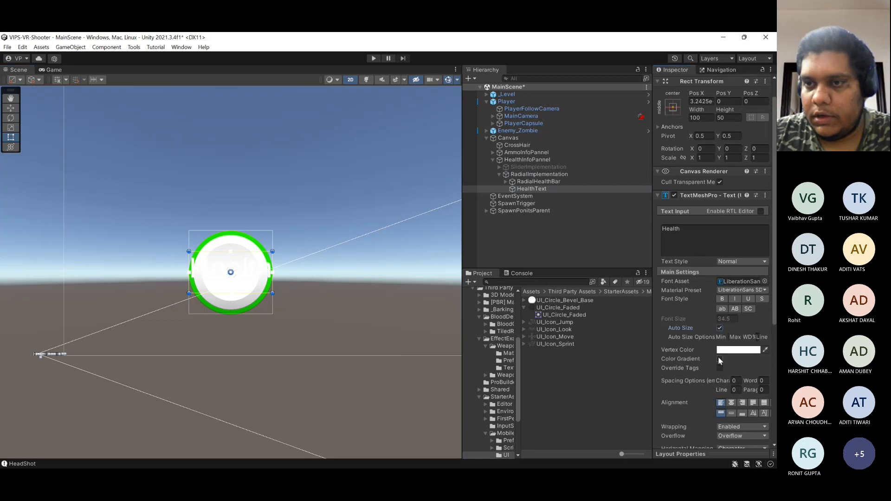
- Set HealthText's vertex color to black, align it to center and middle, and save the scene
{"action": "scroll", "coordinate": [722, 338], "scroll_direction": "down", "scroll_amount": 1}
{"action": "left_click", "coordinate": [738, 324]}
{"action": "left_click", "coordinate": [736, 345]}
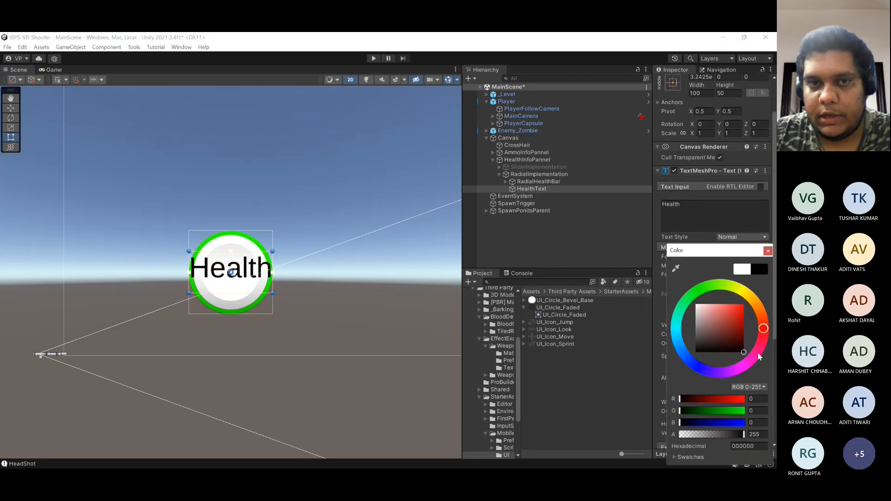
{"action": "left_click", "coordinate": [768, 251]}
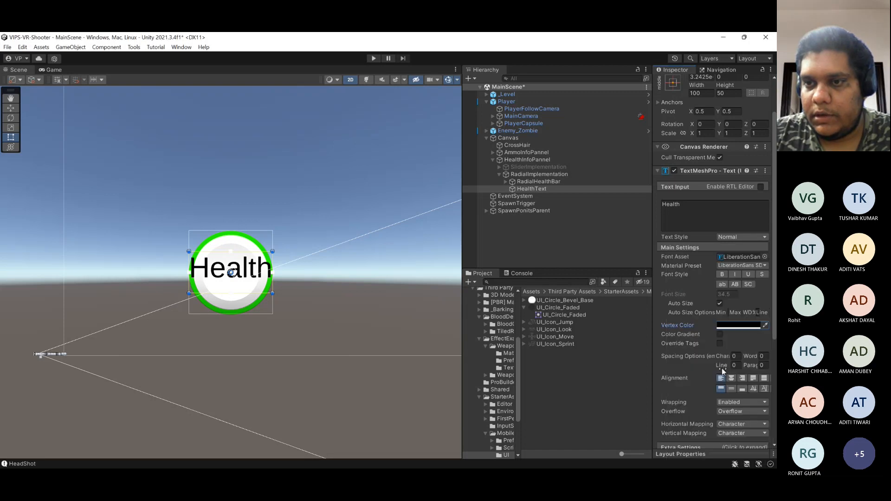
{"action": "left_click", "coordinate": [731, 388]}
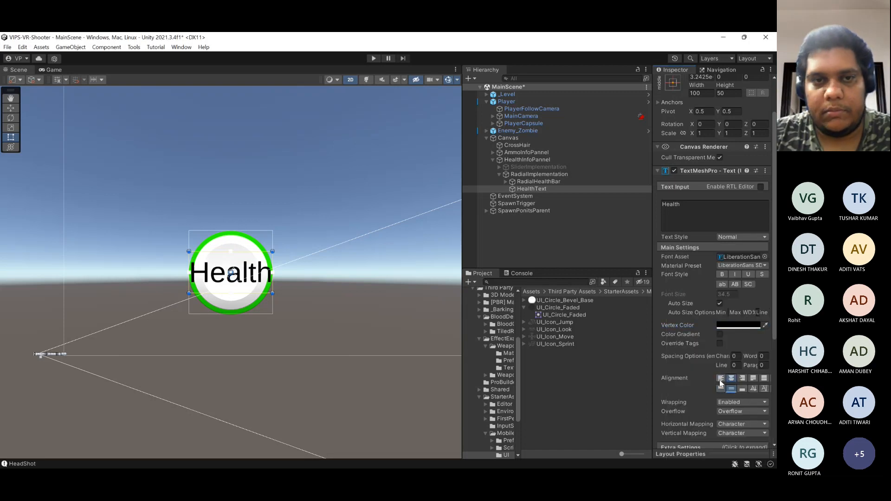
{"action": "key", "text": "ctrl+s"}
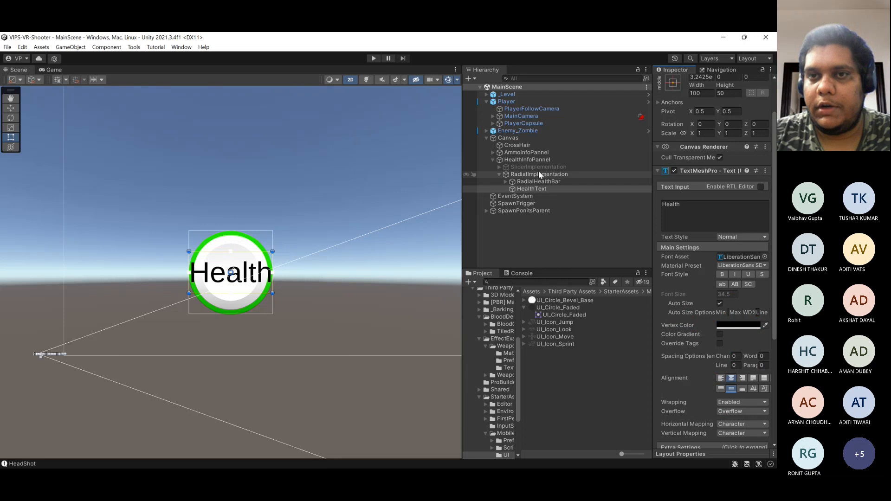
- Switch to Visual Studio and comment out the SliderImplementation comment, healthBar and healthText lines in PlayerHealth.cs
{"action": "key", "text": "super"}
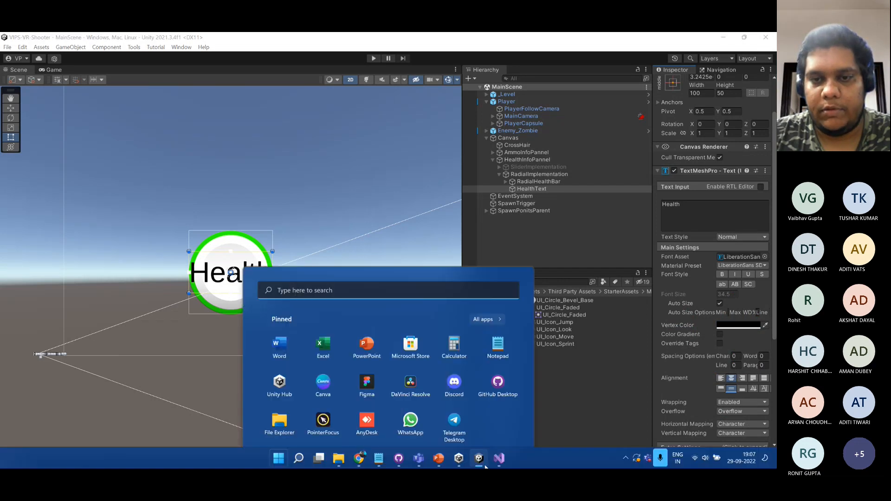
{"action": "left_click", "coordinate": [498, 459]}
{"action": "scroll", "coordinate": [328, 188], "scroll_direction": "up", "scroll_amount": 14}
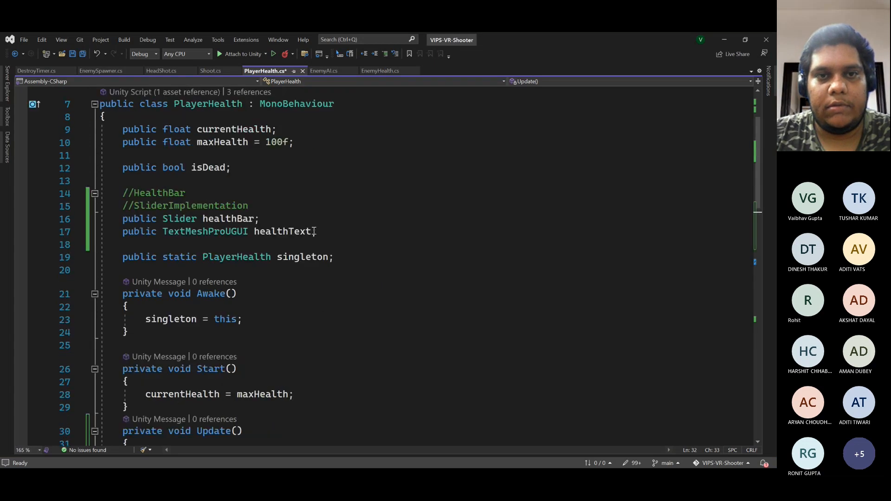
{"action": "left_click_drag", "start_coordinate": [316, 231], "coordinate": [124, 219]}
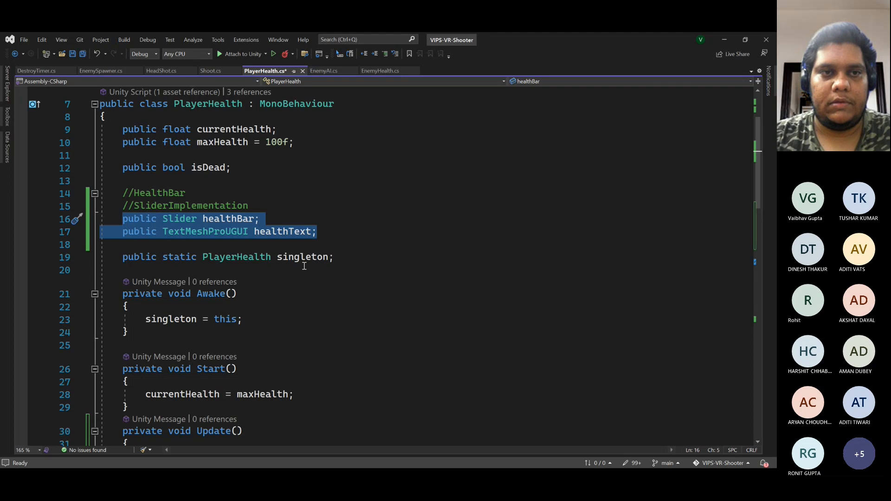
{"action": "key", "text": "shift+Left"}
{"action": "key", "text": "shift+Left"}
{"action": "key", "text": "shift+Left"}
{"action": "key", "text": "shift+Left"}
{"action": "key", "text": "shift+Left"}
{"action": "key", "text": "shift+Up"}
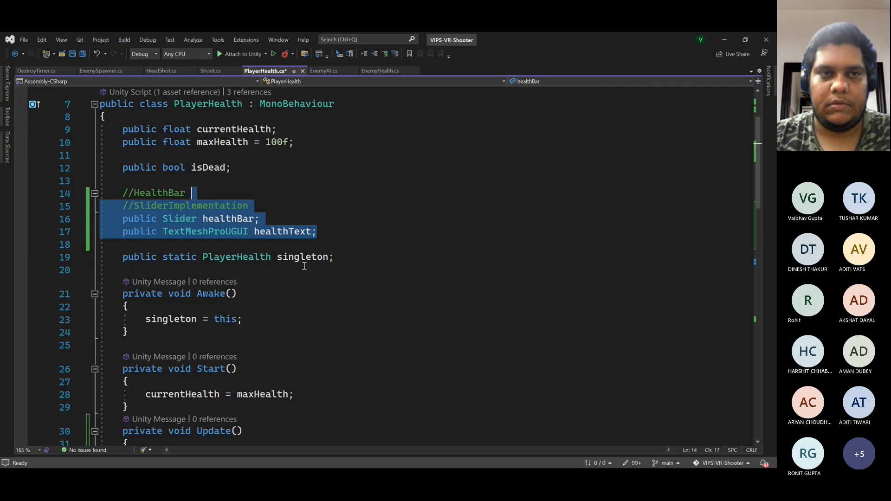
{"action": "key", "text": "shift+Down"}
{"action": "key", "text": "shift+End"}
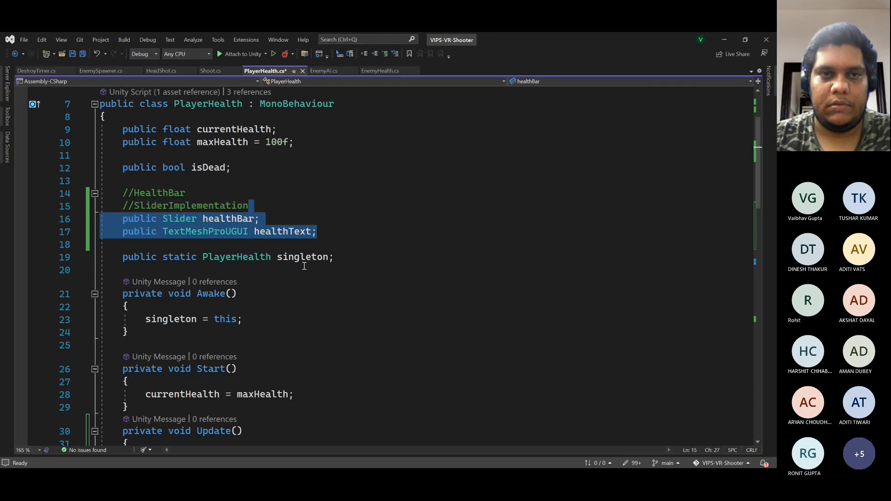
{"action": "key", "text": "ctrl+k"}
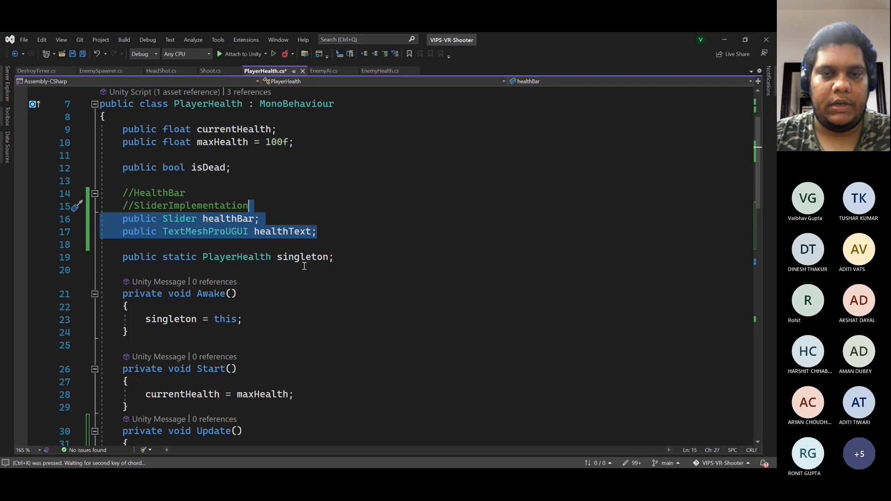
{"action": "key", "text": "ctrl+c"}
- Add the comment "//RadialImplementation" below the commented-out slider fields, separated by a blank line
{"action": "left_click", "coordinate": [383, 236]}
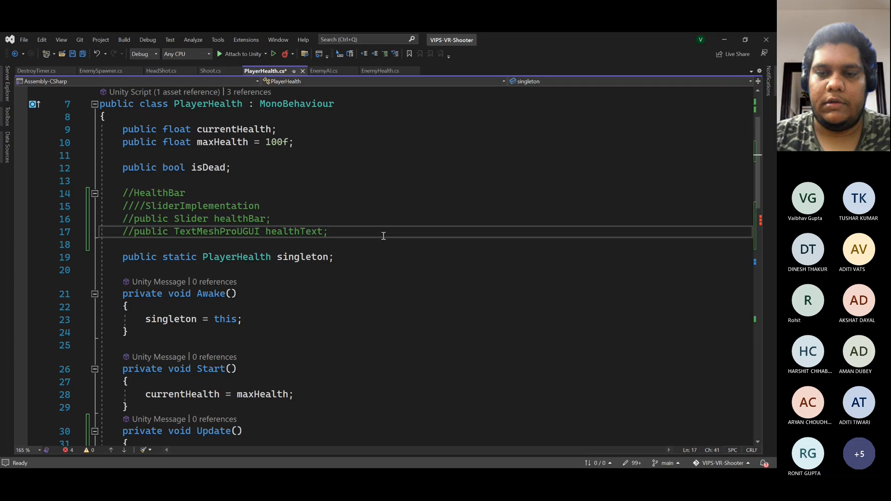
{"action": "key", "text": "Return"}
{"action": "key", "text": "Return"}
{"action": "type", "text": "//"}
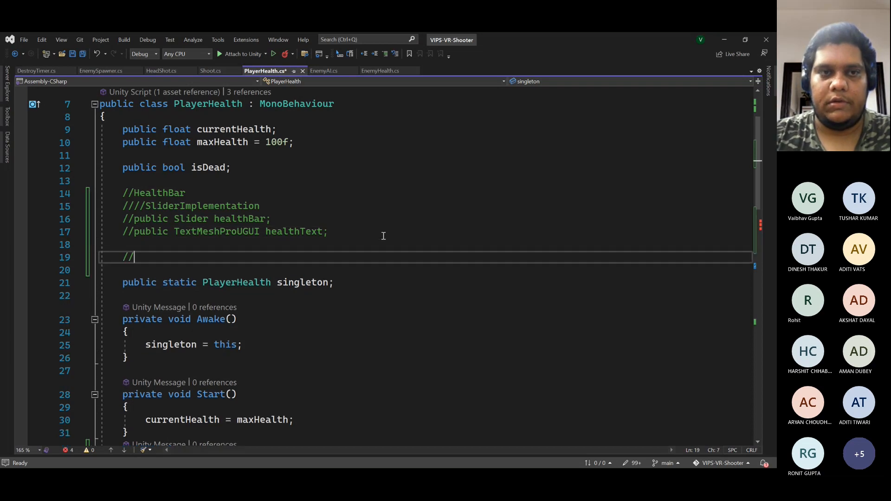
{"action": "type", "text": "Radi"}
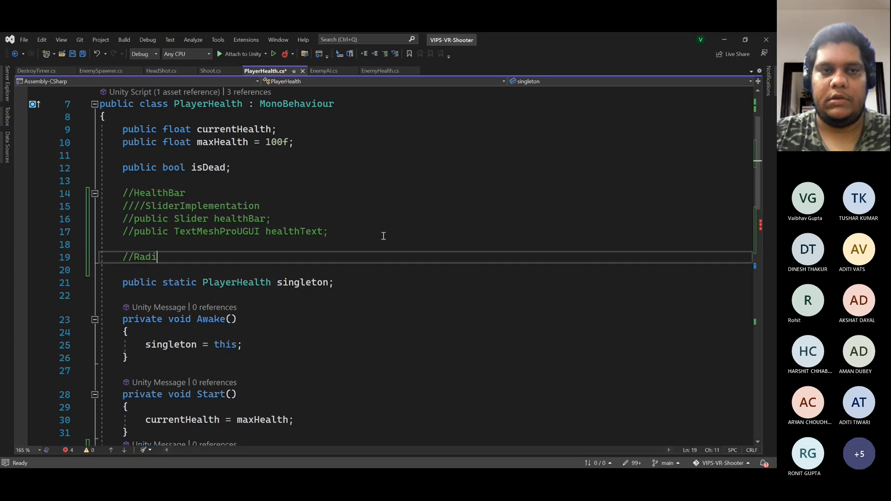
{"action": "type", "text": "alI"}
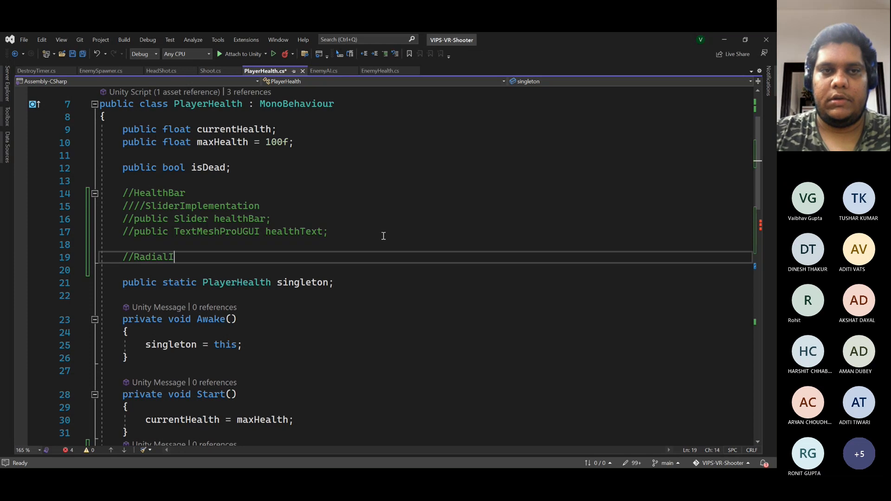
{"action": "type", "text": "mplement"}
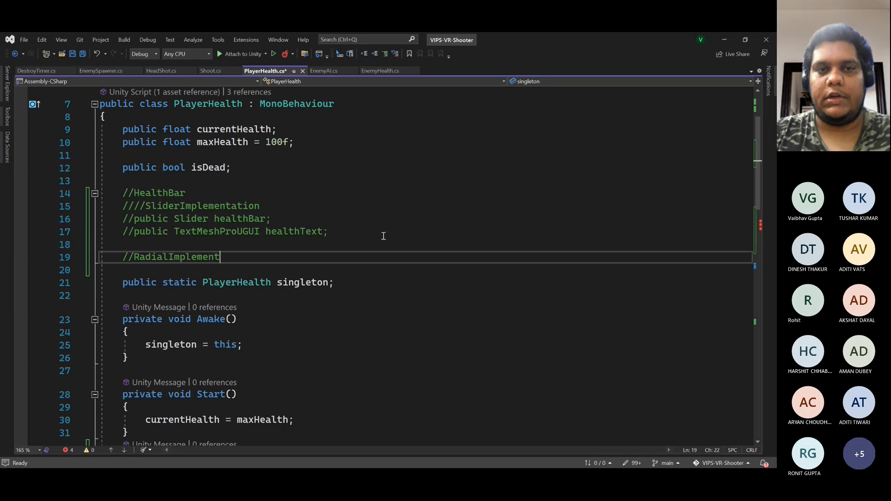
{"action": "type", "text": "ation"}
{"action": "key", "text": "Return"}
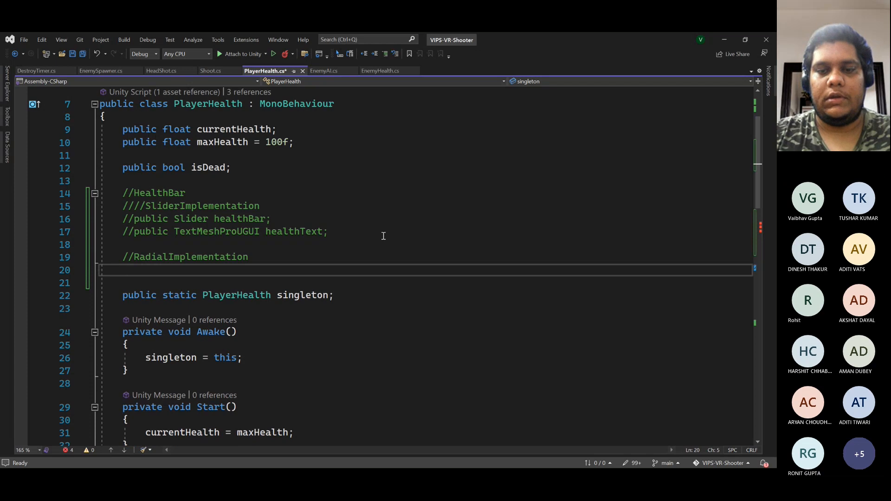
- Declare the field "public Image healthRadialFill;" under the RadialImplementation comment
{"action": "type", "text": "public "}
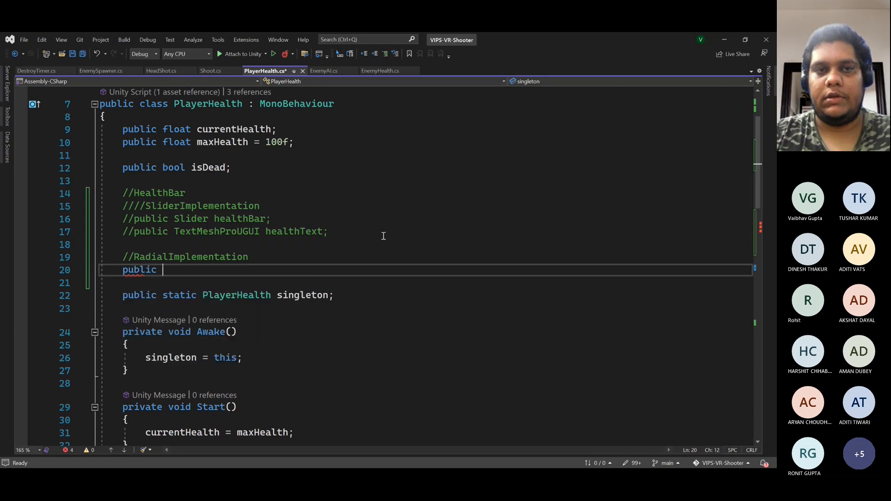
{"action": "type", "text": "Imag"}
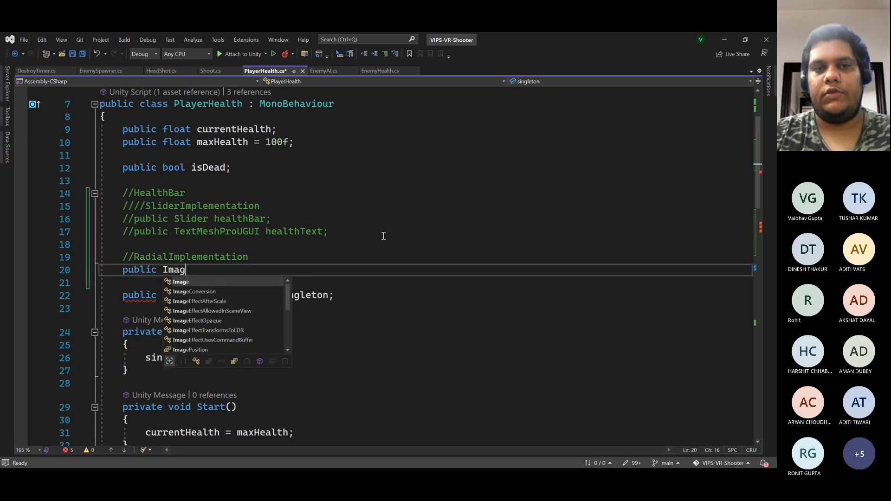
{"action": "type", "text": "e "}
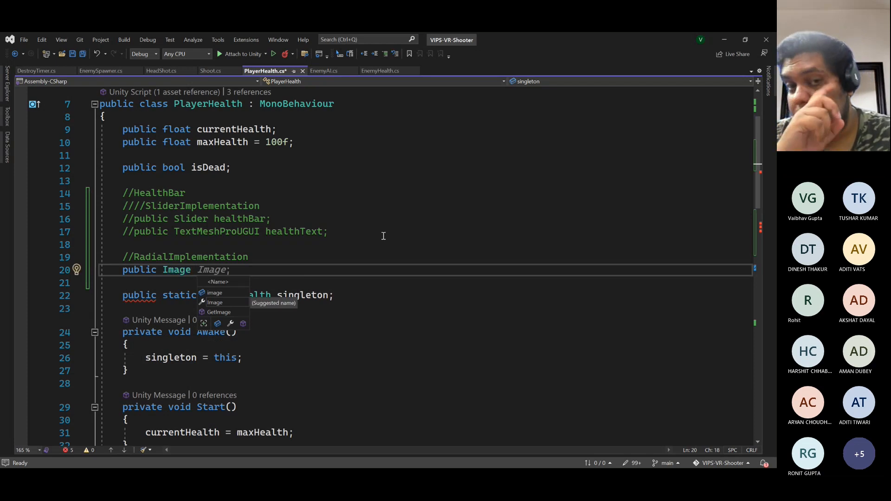
{"action": "type", "text": "health"}
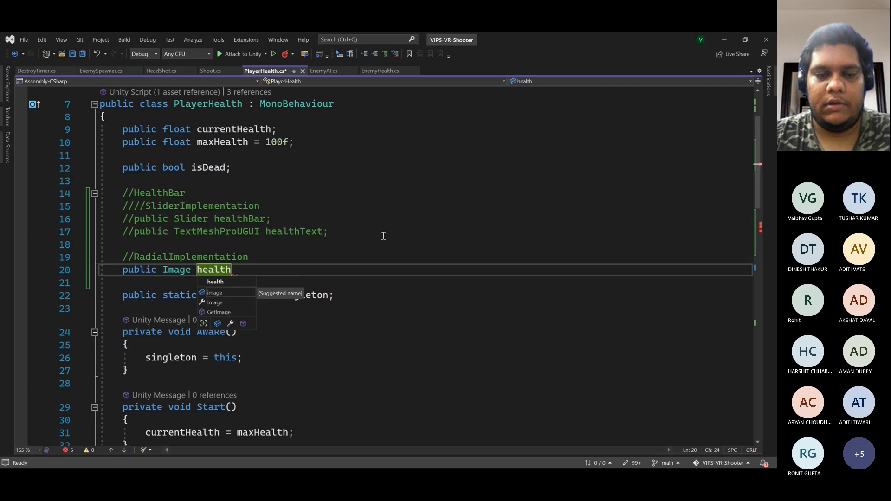
{"action": "type", "text": "Radial"}
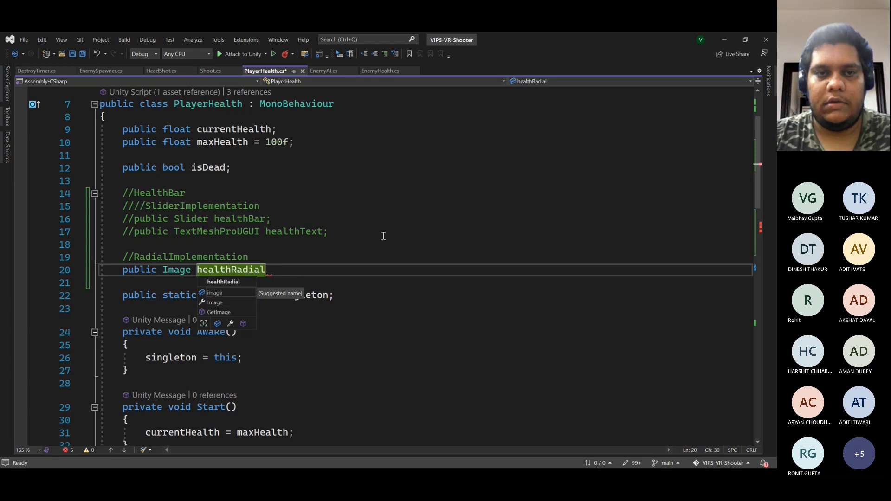
{"action": "type", "text": "Fill;"}
{"action": "key", "text": "Return"}
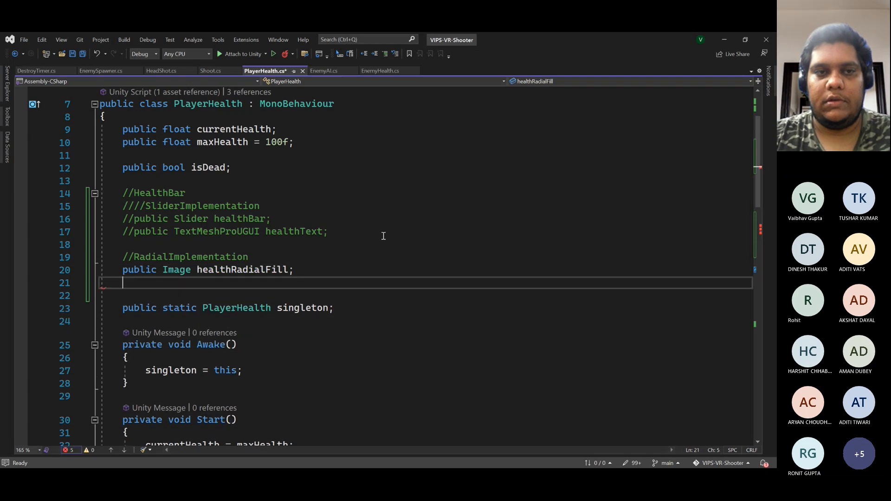
{"action": "type", "text": "pu"}
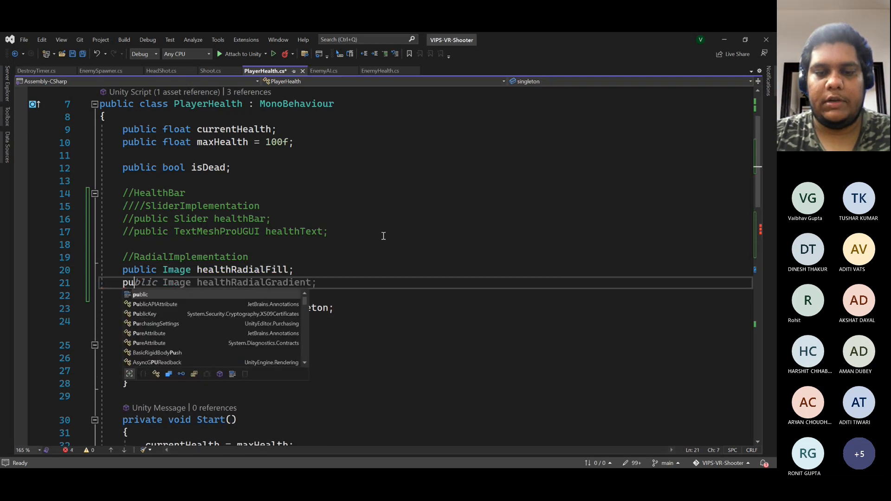
{"action": "type", "text": "blic Text"}
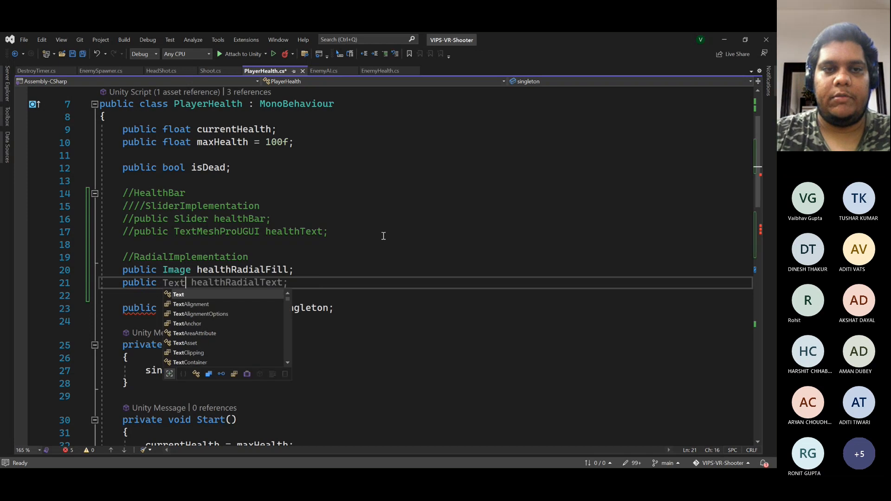
{"action": "key", "text": "Tab"}
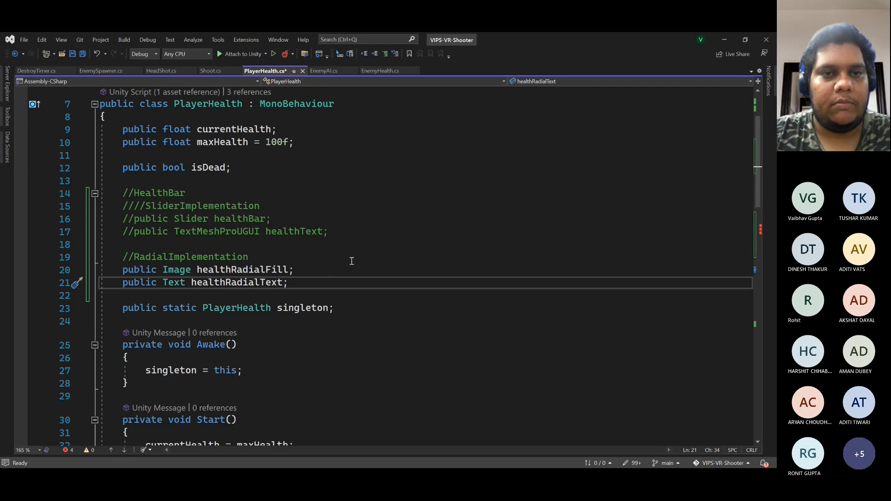
{"action": "left_click_drag", "start_coordinate": [307, 284], "coordinate": [318, 277]}
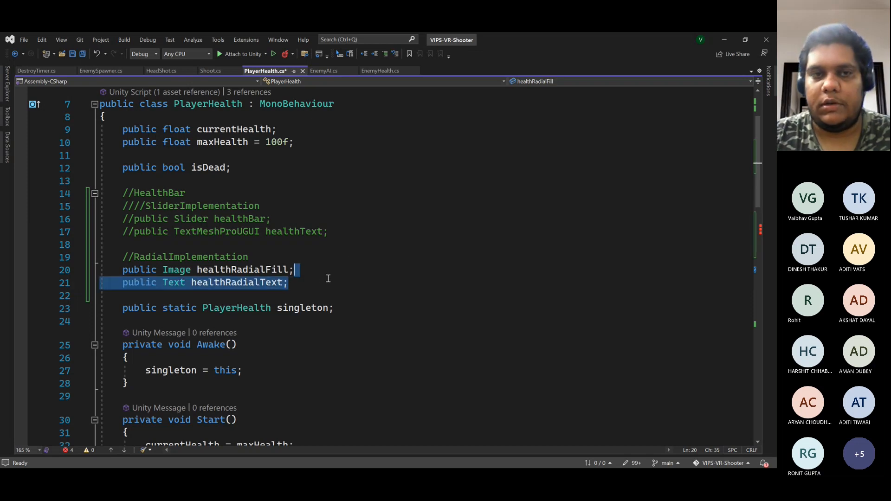
{"action": "key", "text": "Delete"}
- Move the commented-out TextMeshProUGUI healthText declaration below healthRadialFill, after a blank line, and uncomment it
{"action": "mouse_move", "coordinate": [329, 232]}
{"action": "left_mouse_down"}
{"action": "mouse_move", "coordinate": [123, 235]}
{"action": "mouse_move", "coordinate": [334, 233]}
{"action": "left_mouse_up"}
{"action": "key", "text": "Delete"}
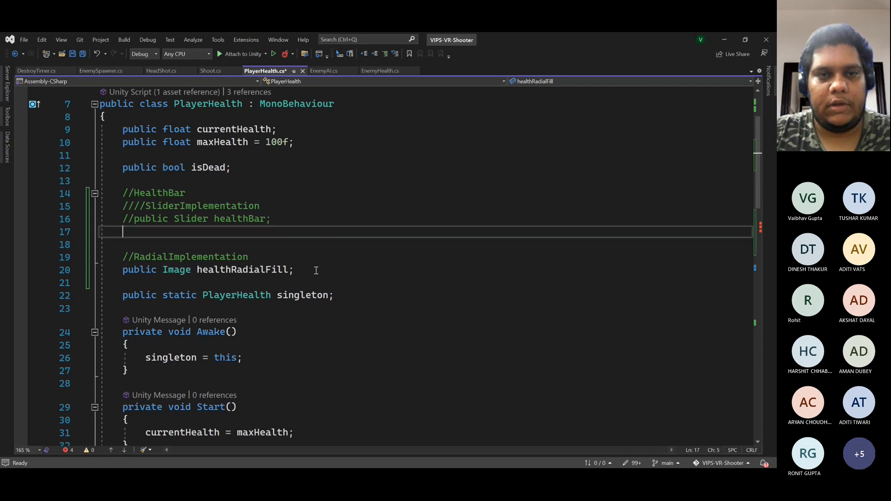
{"action": "left_click", "coordinate": [316, 270]}
{"action": "key", "text": "Return"}
{"action": "key", "text": "Return"}
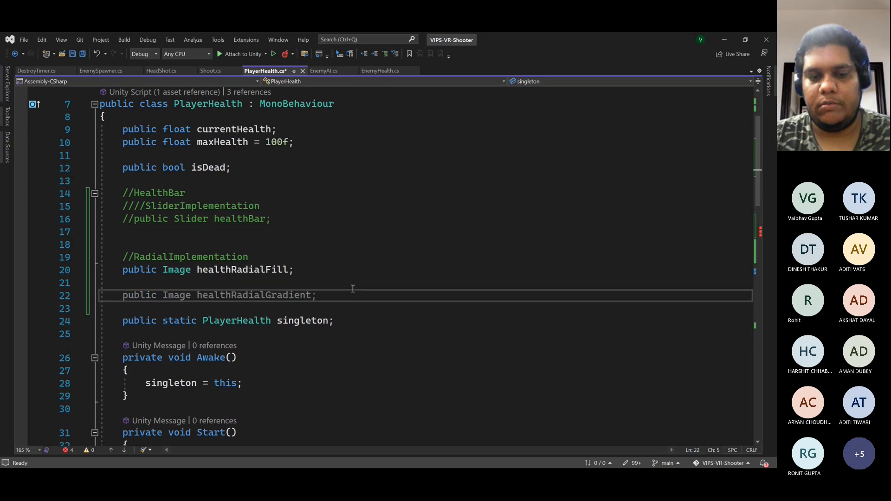
{"action": "type", "text": "//"}
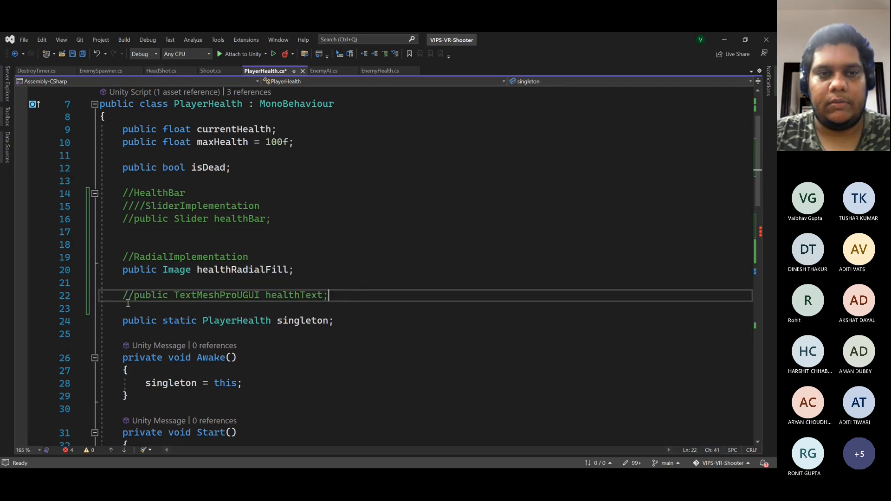
{"action": "key", "text": "BackSpace"}
{"action": "key", "text": "BackSpace"}
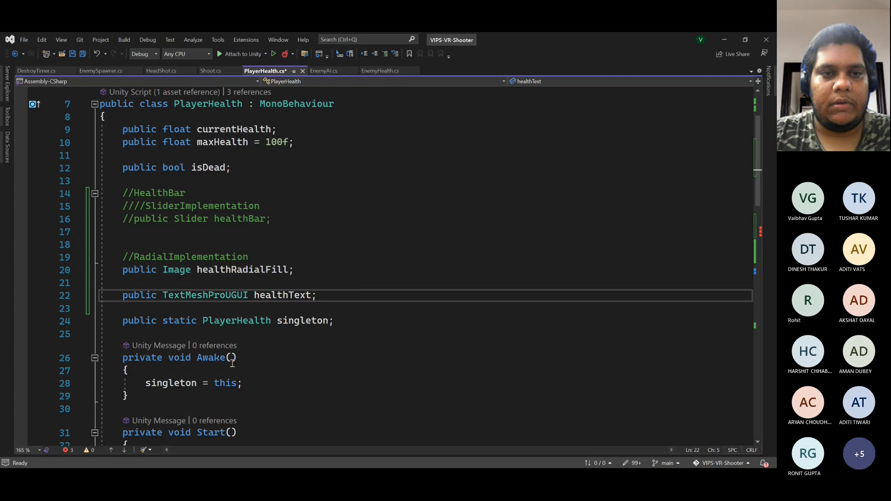
- Comment out the two healthBar lines and the healthText line under Slider Implementation in the Update() method
{"action": "scroll", "coordinate": [490, 261], "scroll_direction": "down", "scroll_amount": 6}
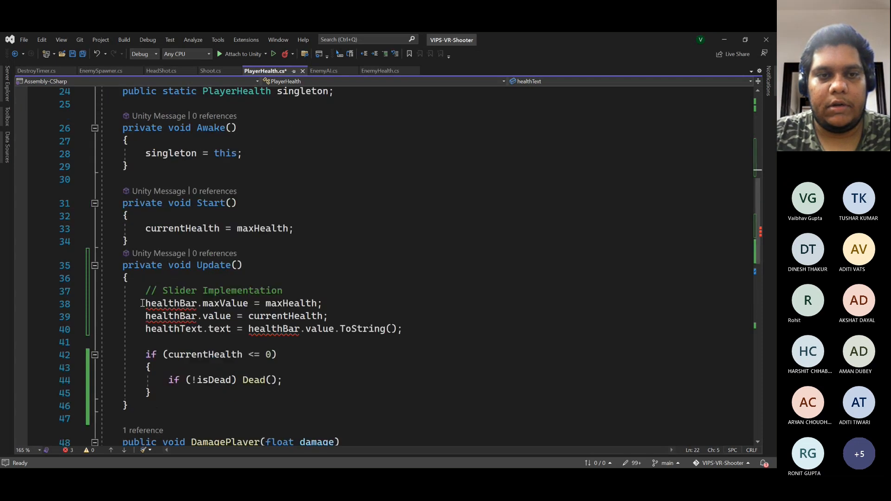
{"action": "mouse_move", "coordinate": [143, 303]}
{"action": "left_mouse_down"}
{"action": "mouse_move", "coordinate": [405, 332]}
{"action": "mouse_move", "coordinate": [144, 303]}
{"action": "left_mouse_up"}
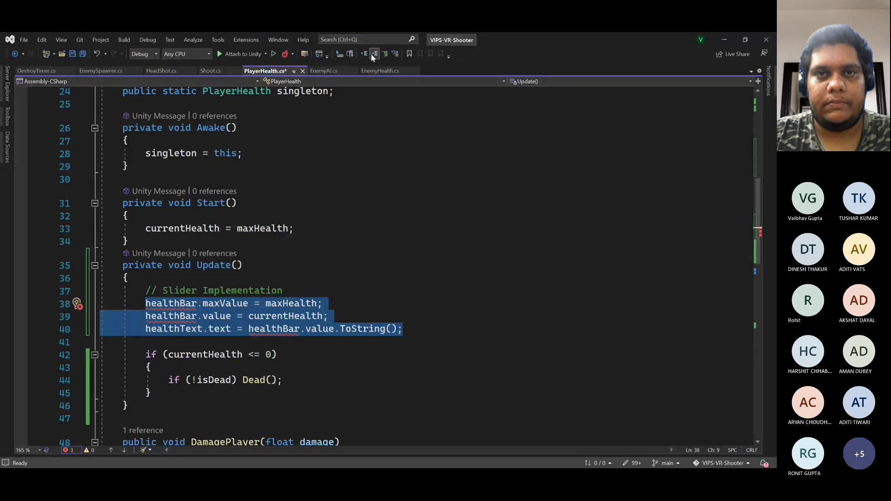
{"action": "left_click", "coordinate": [386, 53]}
{"action": "left_click", "coordinate": [466, 322]}
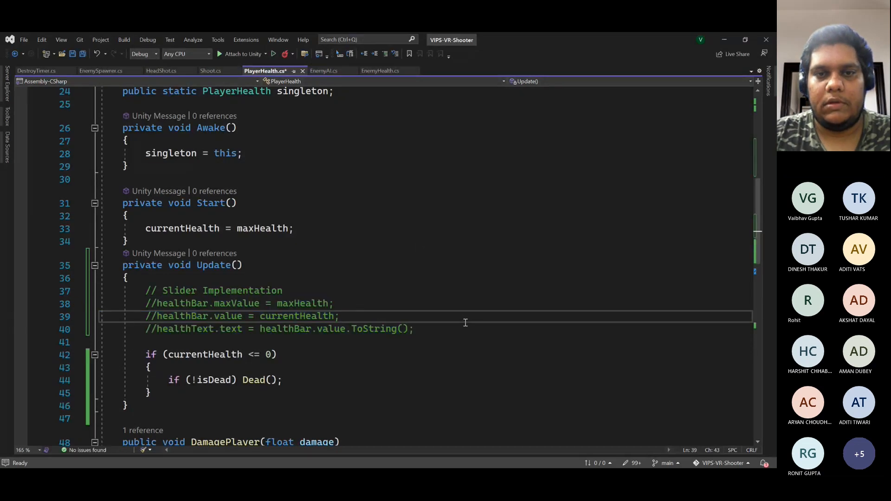
- Insert an empty line for new code, with blank spacing around it, between the commented slider lines and the currentHealth check in Update()
{"action": "left_click", "coordinate": [476, 336]}
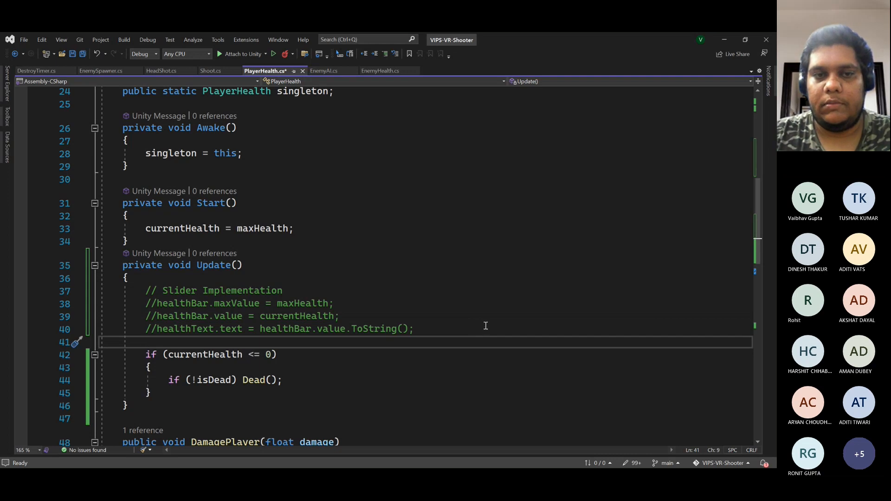
{"action": "scroll", "coordinate": [485, 326], "scroll_direction": "down", "scroll_amount": 1}
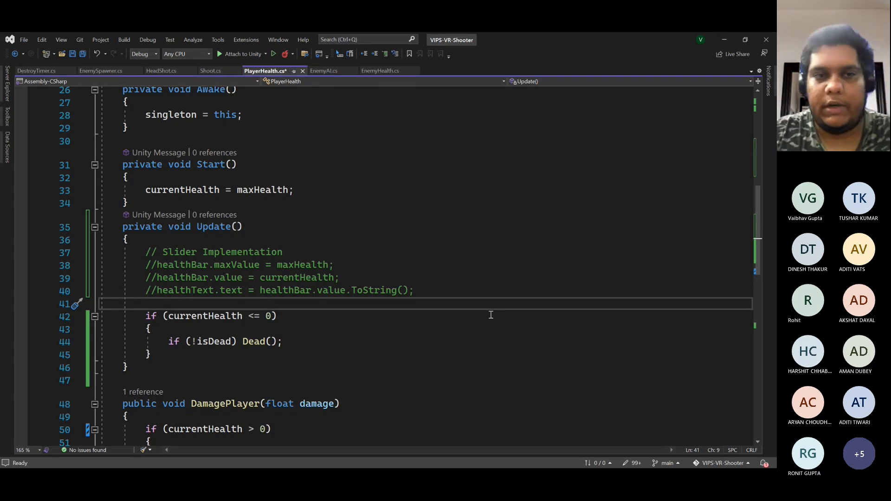
{"action": "key", "text": "Return"}
{"action": "key", "text": "Up"}
{"action": "key", "text": "Return"}
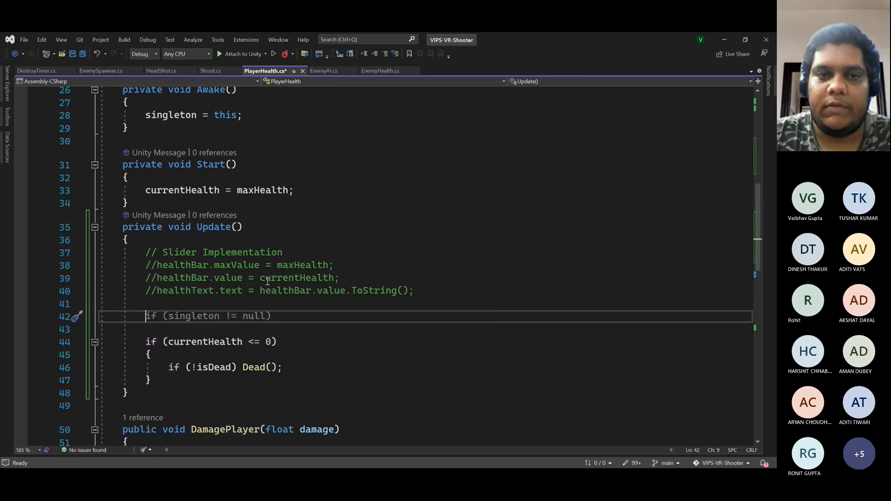
{"action": "left_click_drag", "start_coordinate": [260, 265], "coordinate": [324, 288]}
{"action": "left_click", "coordinate": [249, 317]}
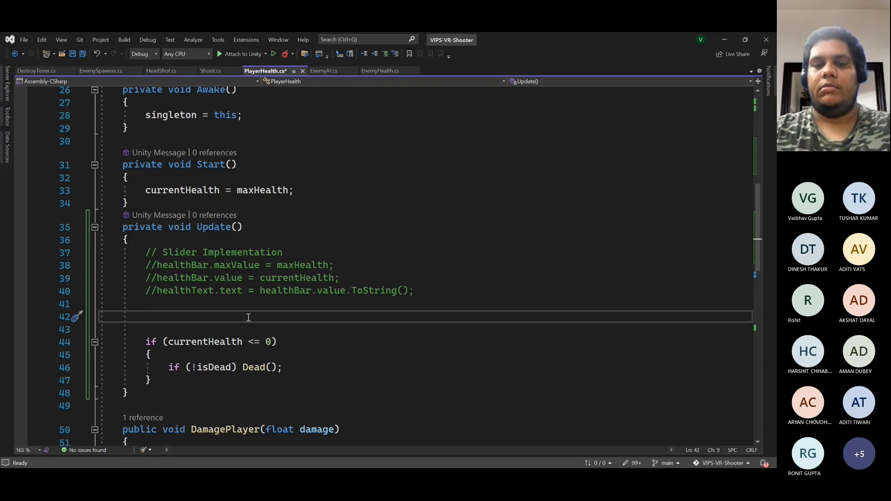
- Add the statement "healthRadialFill.fillAmount = currentHealth / 100;" on the empty line in Update()
{"action": "scroll", "coordinate": [248, 317], "scroll_direction": "up", "scroll_amount": 6}
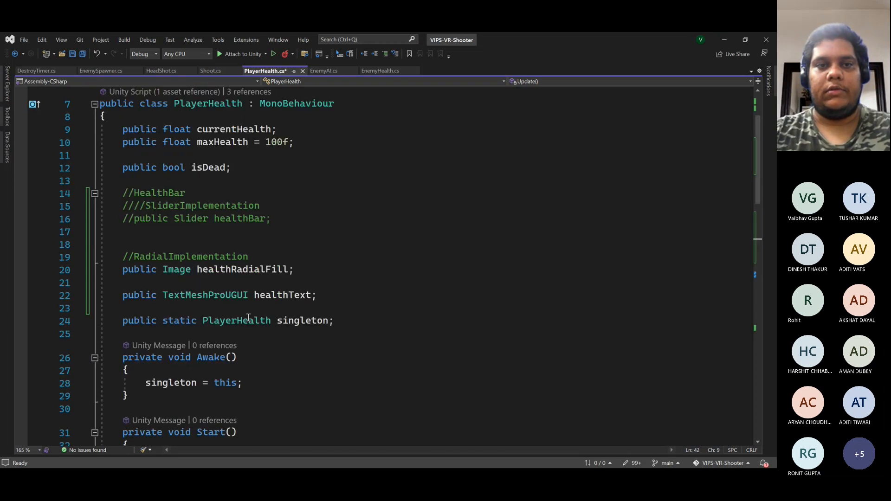
{"action": "scroll", "coordinate": [248, 317], "scroll_direction": "down", "scroll_amount": 10}
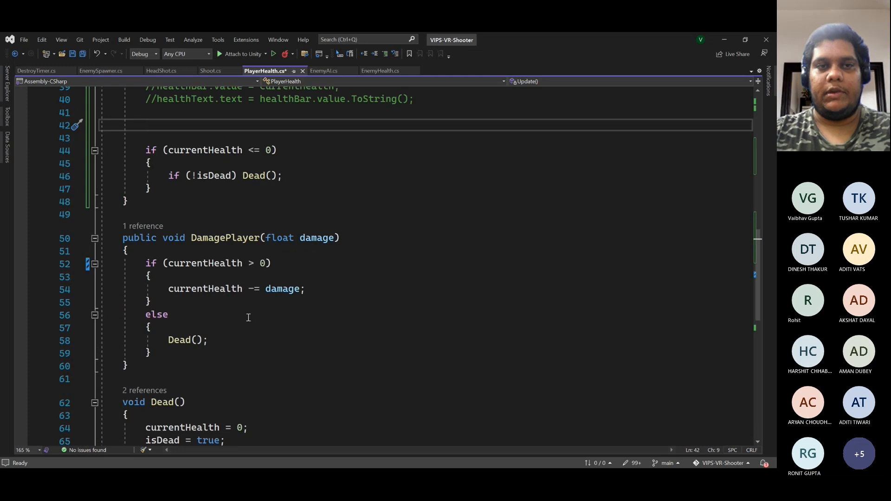
{"action": "type", "text": "heal"}
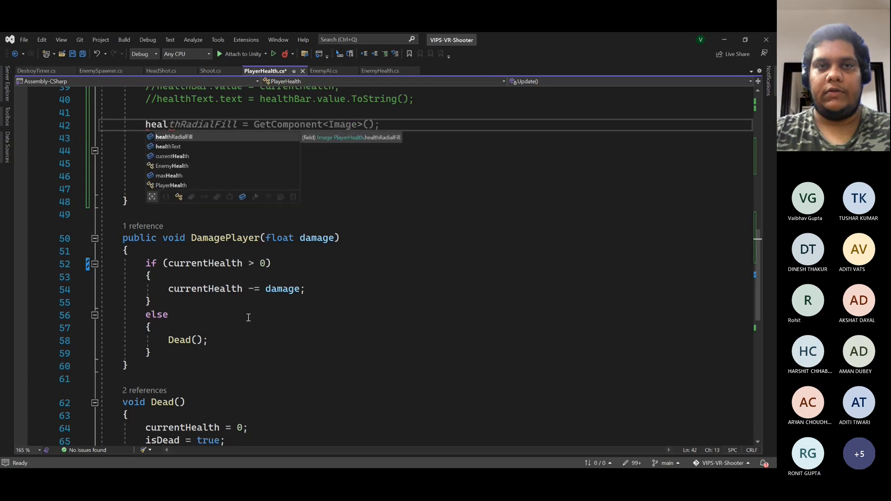
{"action": "key", "text": "Tab"}
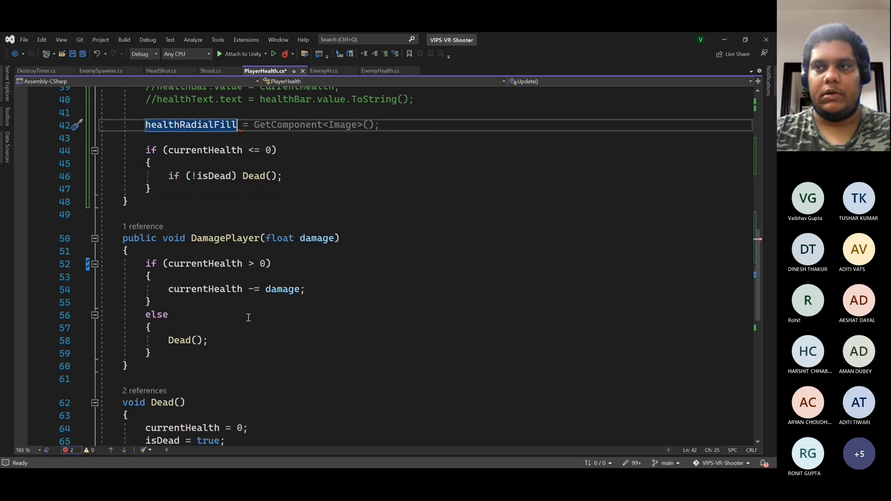
{"action": "type", "text": ".fillAmount"}
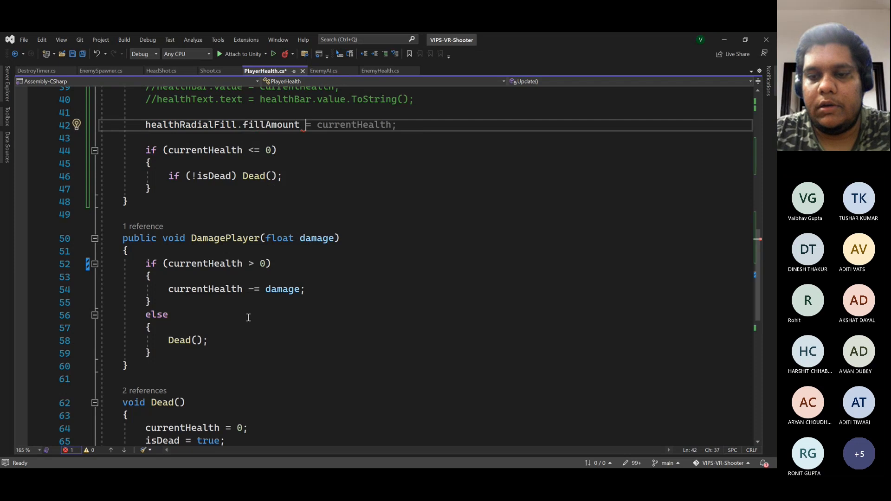
{"action": "type", "text": " = "}
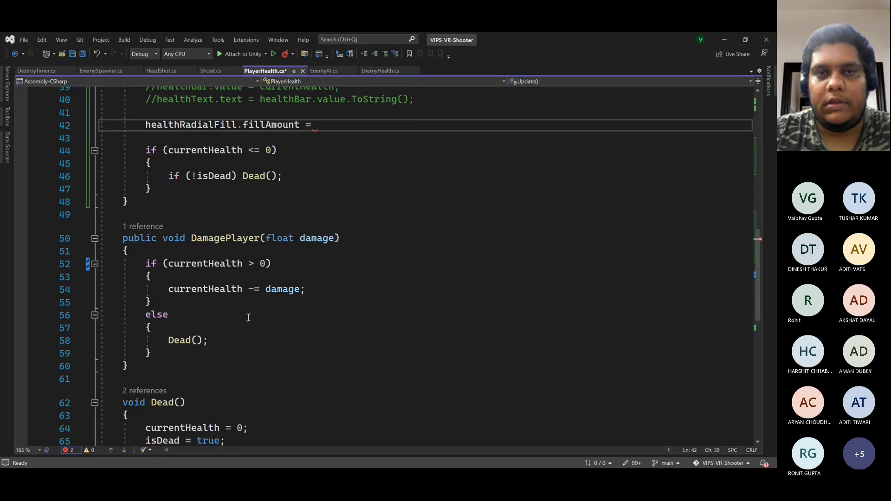
{"action": "type", "text": "currentHealth / "}
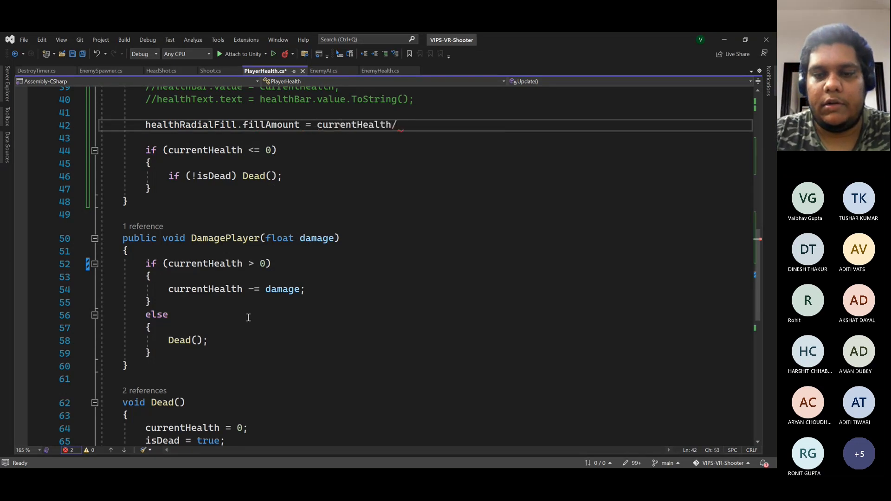
{"action": "type", "text": "100;"}
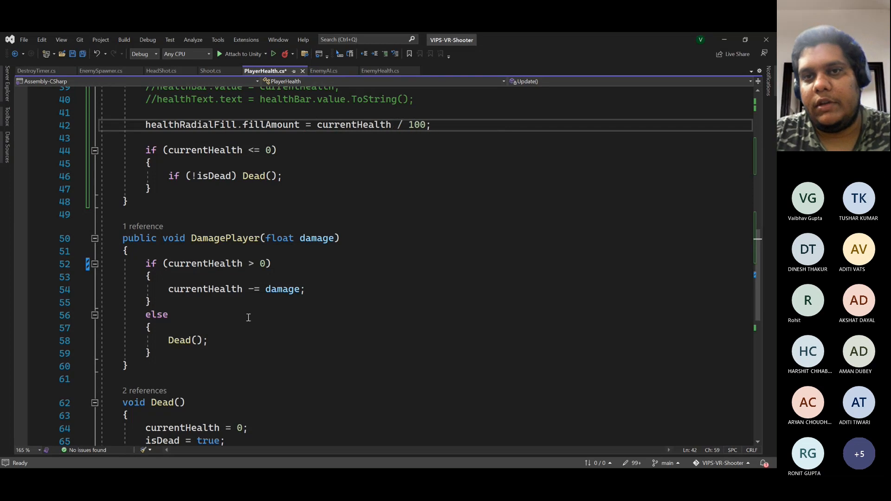
- Add "healthText.text = currentHealth.ToString();" below the fillAmount statement and save PlayerHealth.cs
{"action": "key", "text": "Return"}
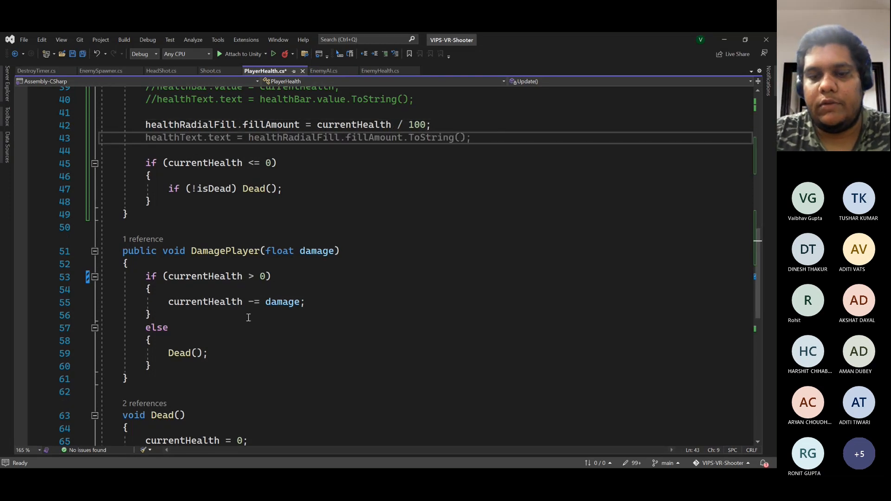
{"action": "key", "text": "Tab"}
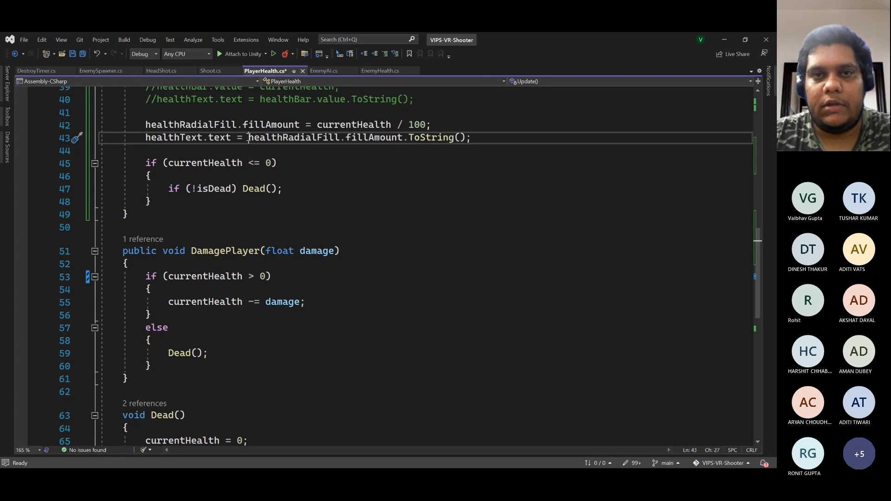
{"action": "left_click_drag", "start_coordinate": [248, 137], "coordinate": [404, 137]}
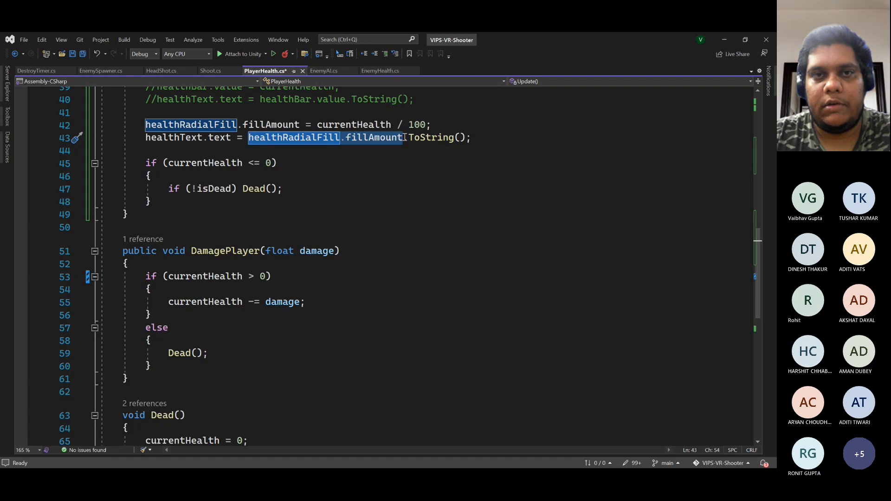
{"action": "scroll", "coordinate": [406, 202], "scroll_direction": "up", "scroll_amount": 5}
{"action": "key", "text": "BackSpace"}
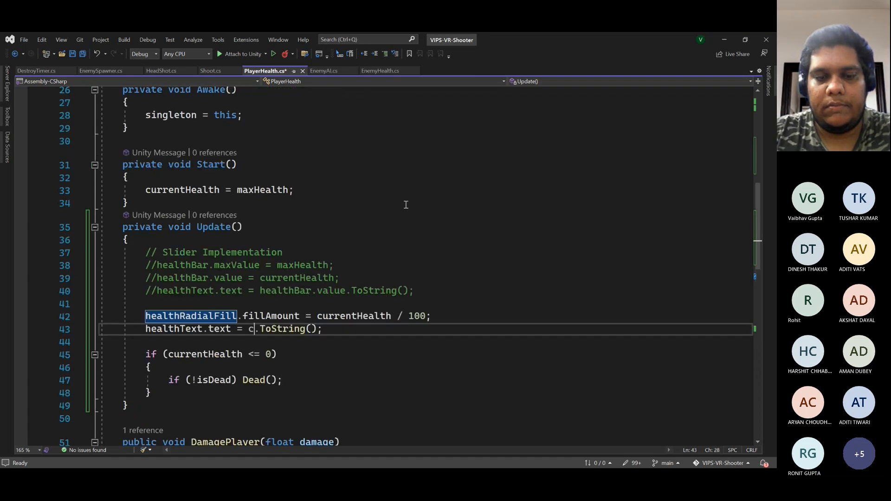
{"action": "type", "text": "curr"}
{"action": "key", "text": "Tab"}
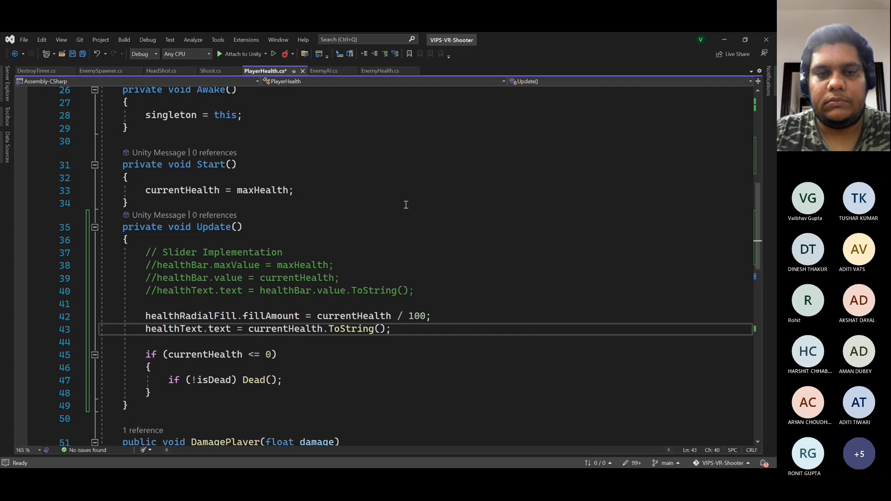
{"action": "key", "text": "ctrl+s"}
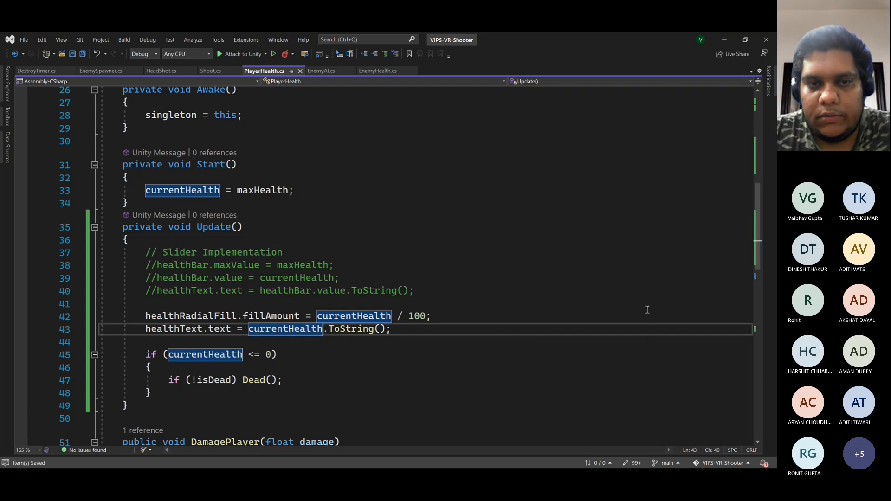
- Switch to Unity and assign HealthText to Health Text and RadialFillImage to Health Radial Fill in PlayerCapsule's Player Health script
{"action": "scroll", "coordinate": [646, 308], "scroll_direction": "down", "scroll_amount": 6}
{"action": "scroll", "coordinate": [607, 284], "scroll_direction": "up", "scroll_amount": 4}
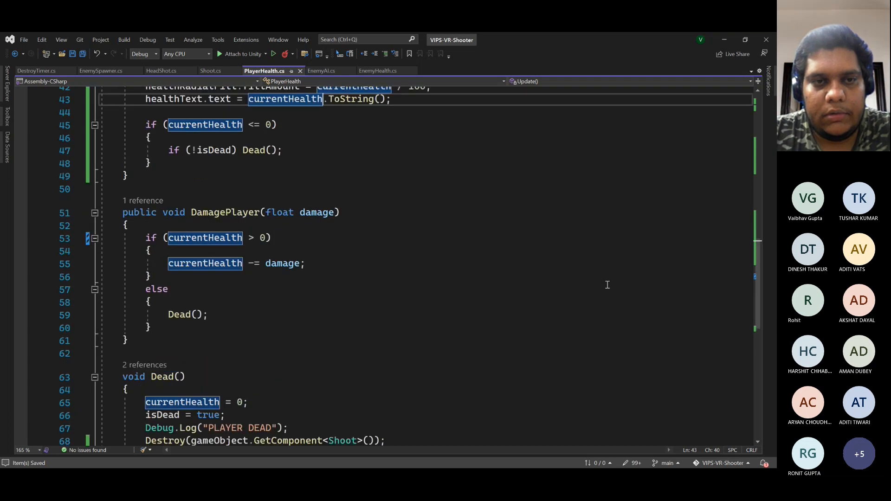
{"action": "left_click", "coordinate": [724, 40]}
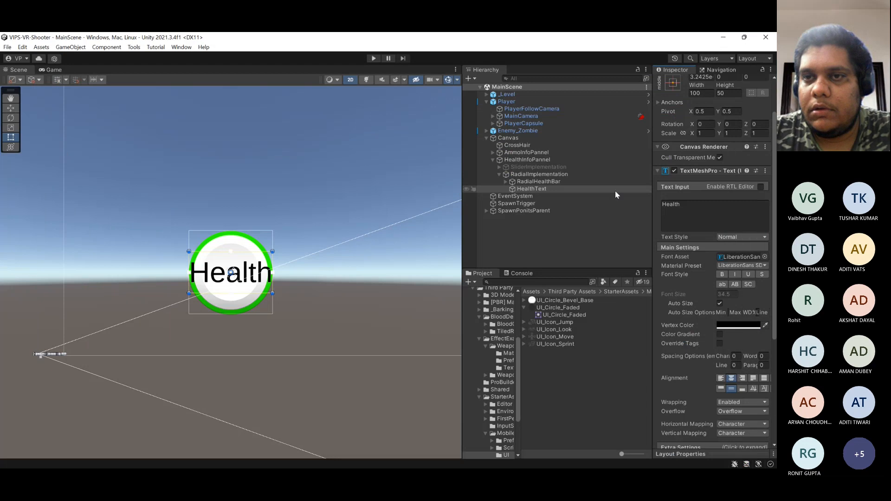
{"action": "left_click", "coordinate": [538, 123]}
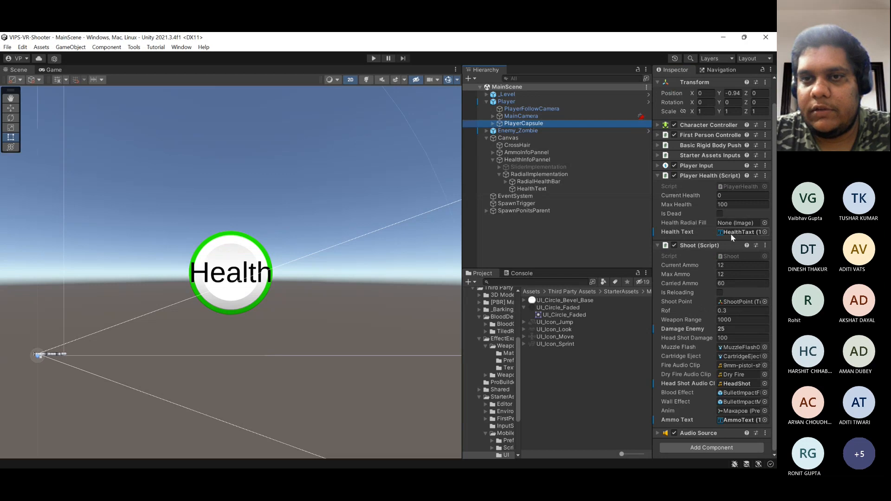
{"action": "left_click_drag", "start_coordinate": [548, 192], "coordinate": [733, 234]}
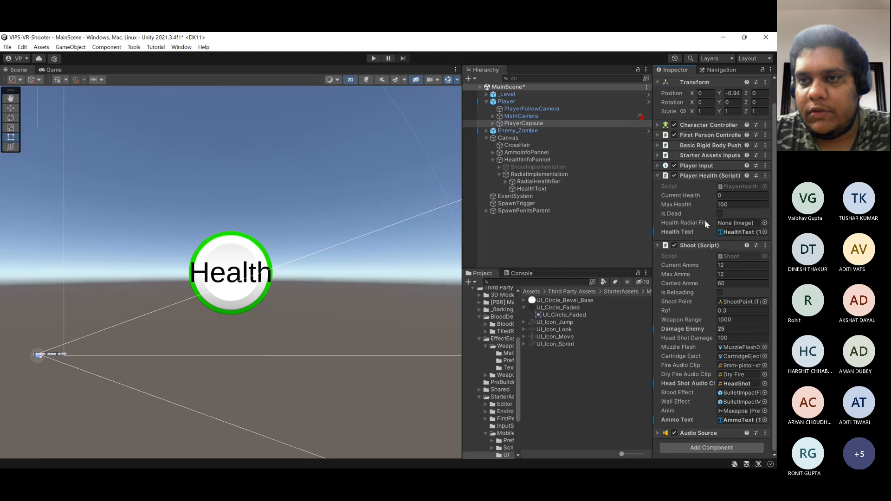
{"action": "left_click", "coordinate": [506, 181]}
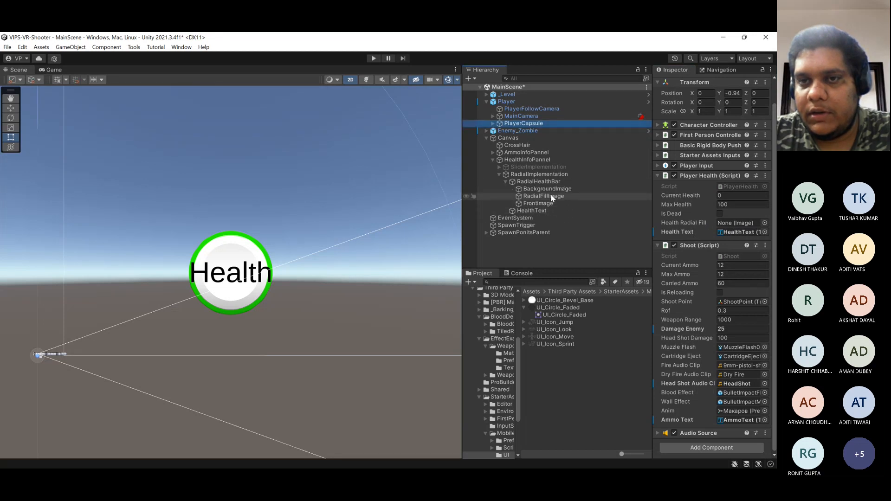
{"action": "mouse_move", "coordinate": [551, 199]}
{"action": "left_mouse_down"}
{"action": "mouse_move", "coordinate": [722, 215]}
{"action": "mouse_move", "coordinate": [728, 223]}
{"action": "left_mouse_up"}
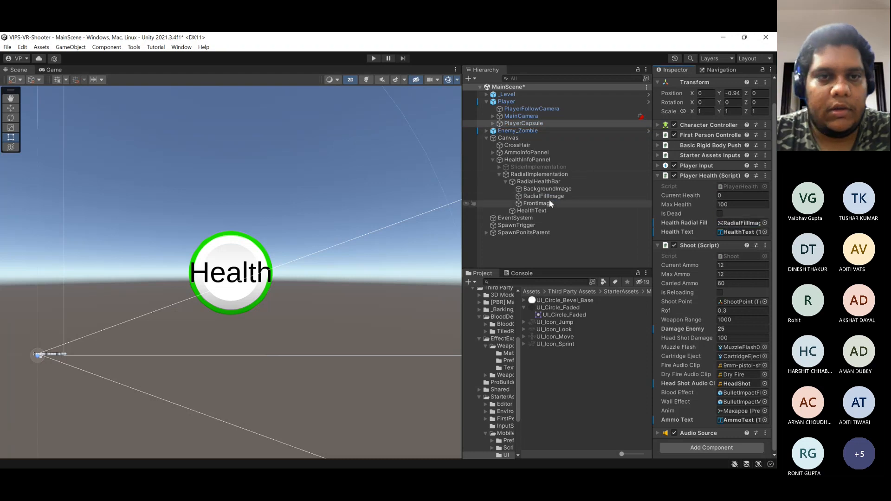
- Narrow the HealthText box on both sides to about 68 wide, centred inside the radial ring, and save the scene
{"action": "left_click", "coordinate": [531, 211]}
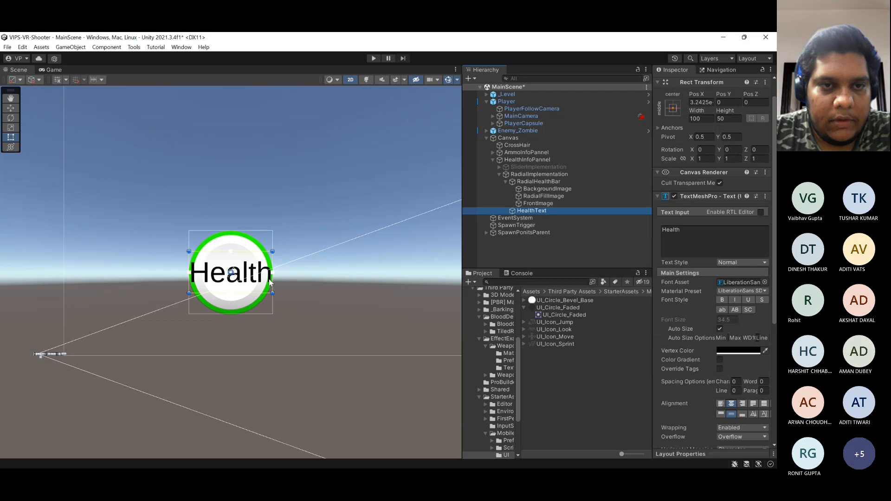
{"action": "left_click_drag", "start_coordinate": [272, 277], "coordinate": [259, 277]}
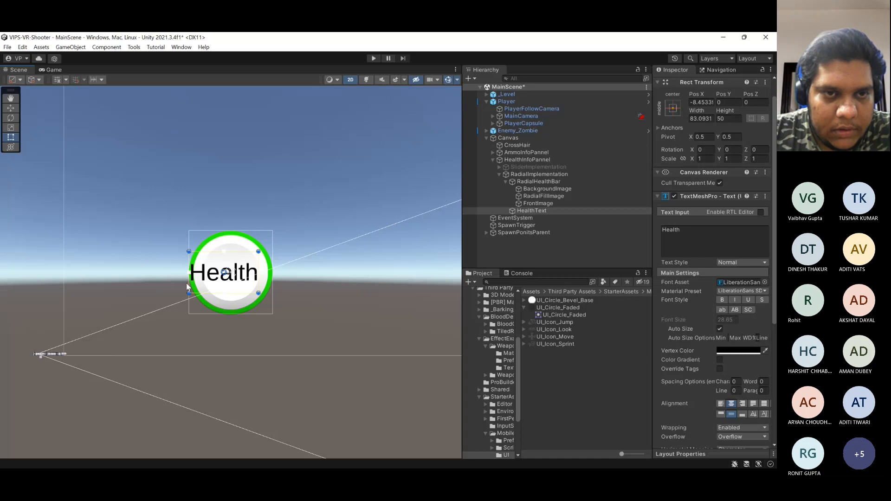
{"action": "left_click_drag", "start_coordinate": [186, 283], "coordinate": [244, 288]}
{"action": "key", "text": "ctrl+s"}
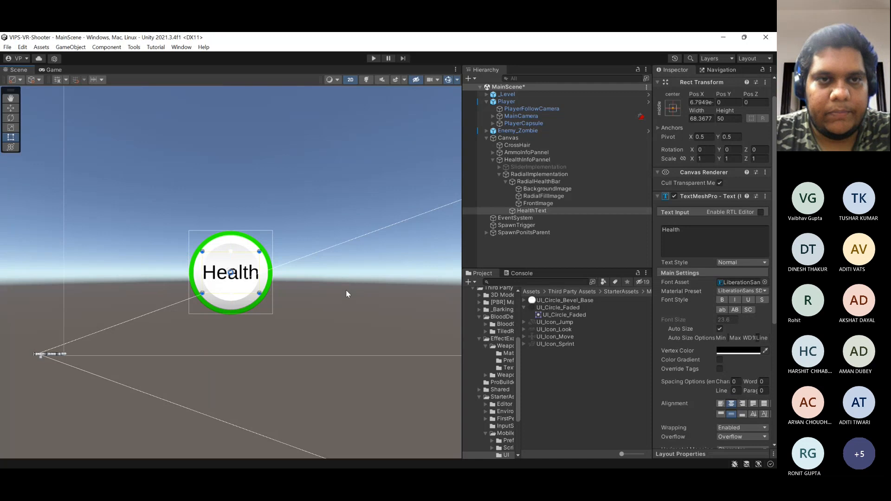
- Play-test the scene to check the radial health bar, and switch to Visual Studio to review the DamagePlayer and Dead methods
{"action": "left_click", "coordinate": [374, 58]}
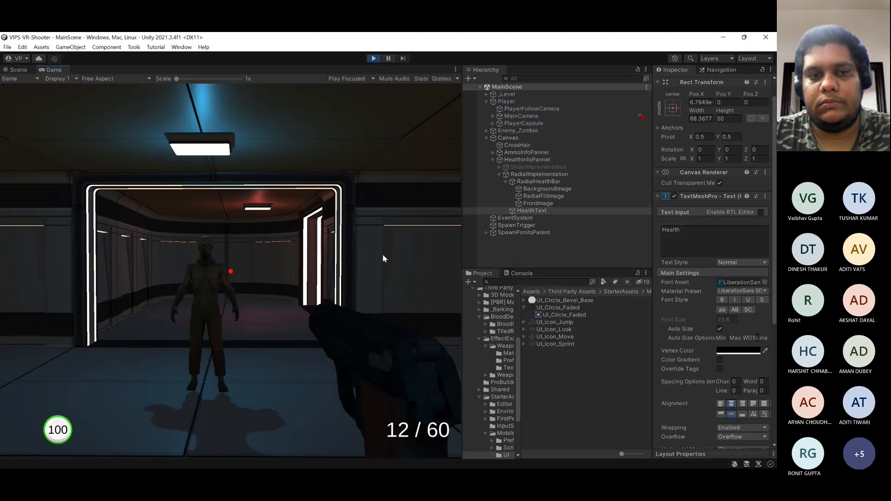
{"action": "left_click", "coordinate": [309, 411]}
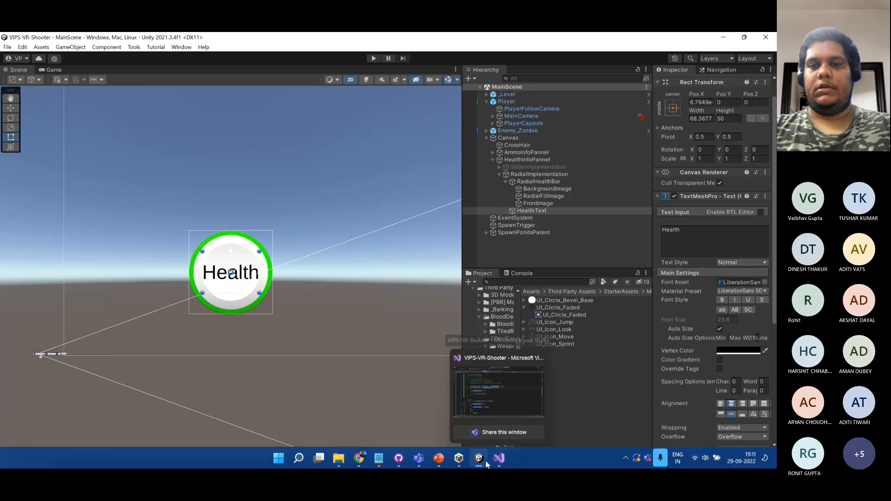
{"action": "left_click", "coordinate": [500, 459]}
{"action": "scroll", "coordinate": [493, 317], "scroll_direction": "down", "scroll_amount": 2}
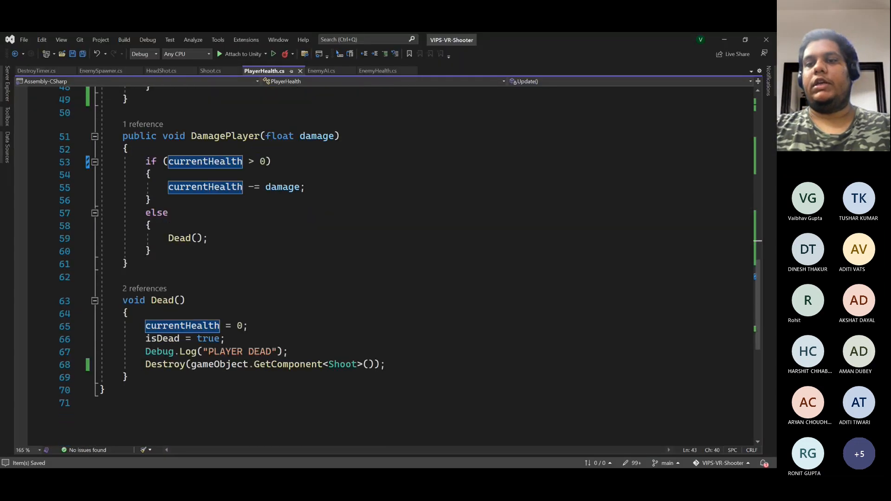
- Switch to PowerPoint and review the Pickup System, Player Respawn and Data Save (Basic) items on the Session Objectives slide
{"action": "left_click", "coordinate": [443, 459]}
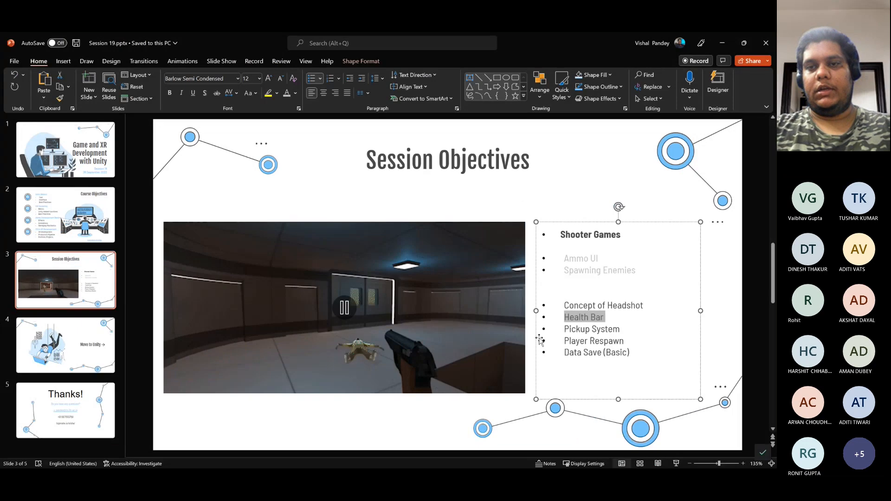
{"action": "left_click", "coordinate": [591, 328]}
{"action": "triple_click", "coordinate": [591, 329]}
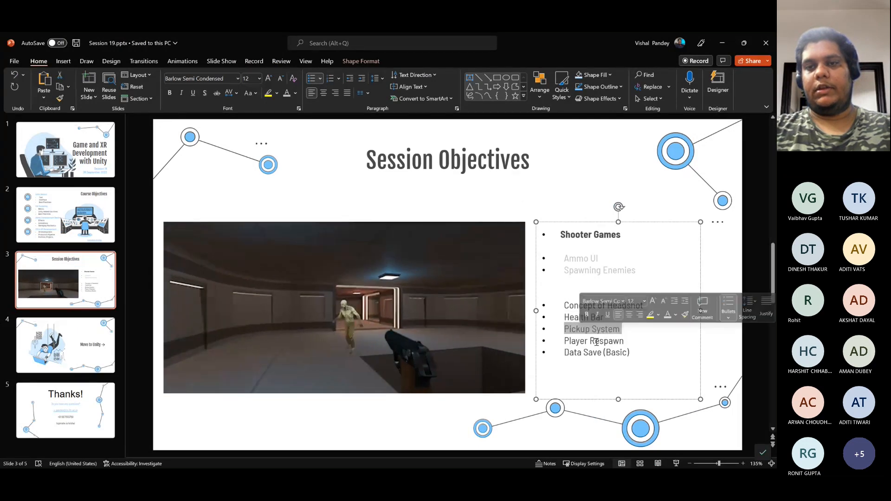
{"action": "double_click", "coordinate": [595, 341]}
{"action": "left_click_drag", "start_coordinate": [600, 352], "coordinate": [631, 353]}
{"action": "left_click", "coordinate": [643, 367]}
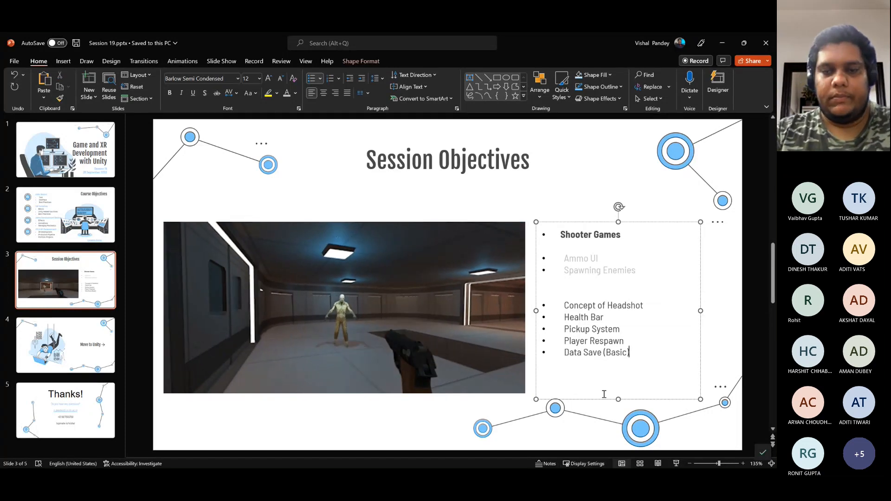
{"action": "key", "text": "super"}
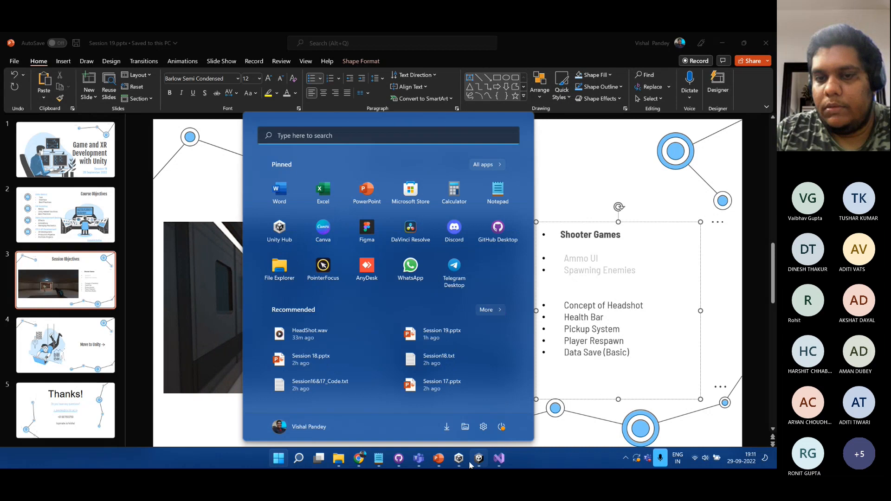
{"action": "left_click", "coordinate": [419, 459]}
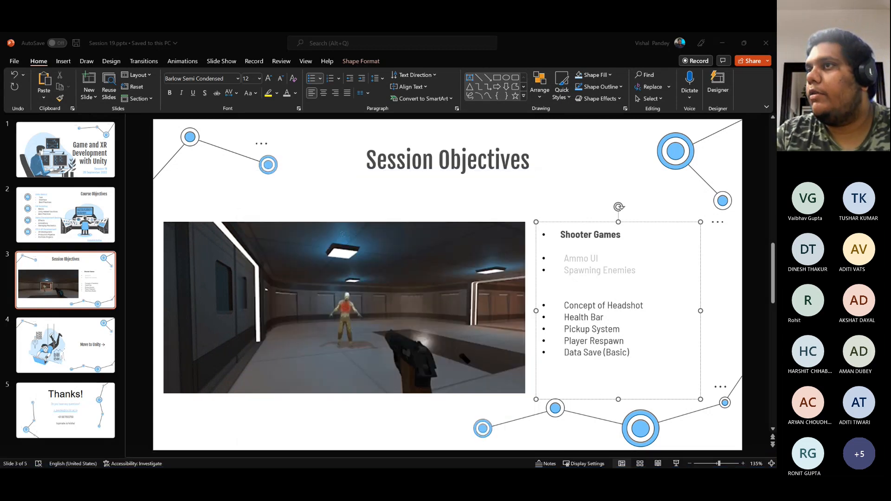